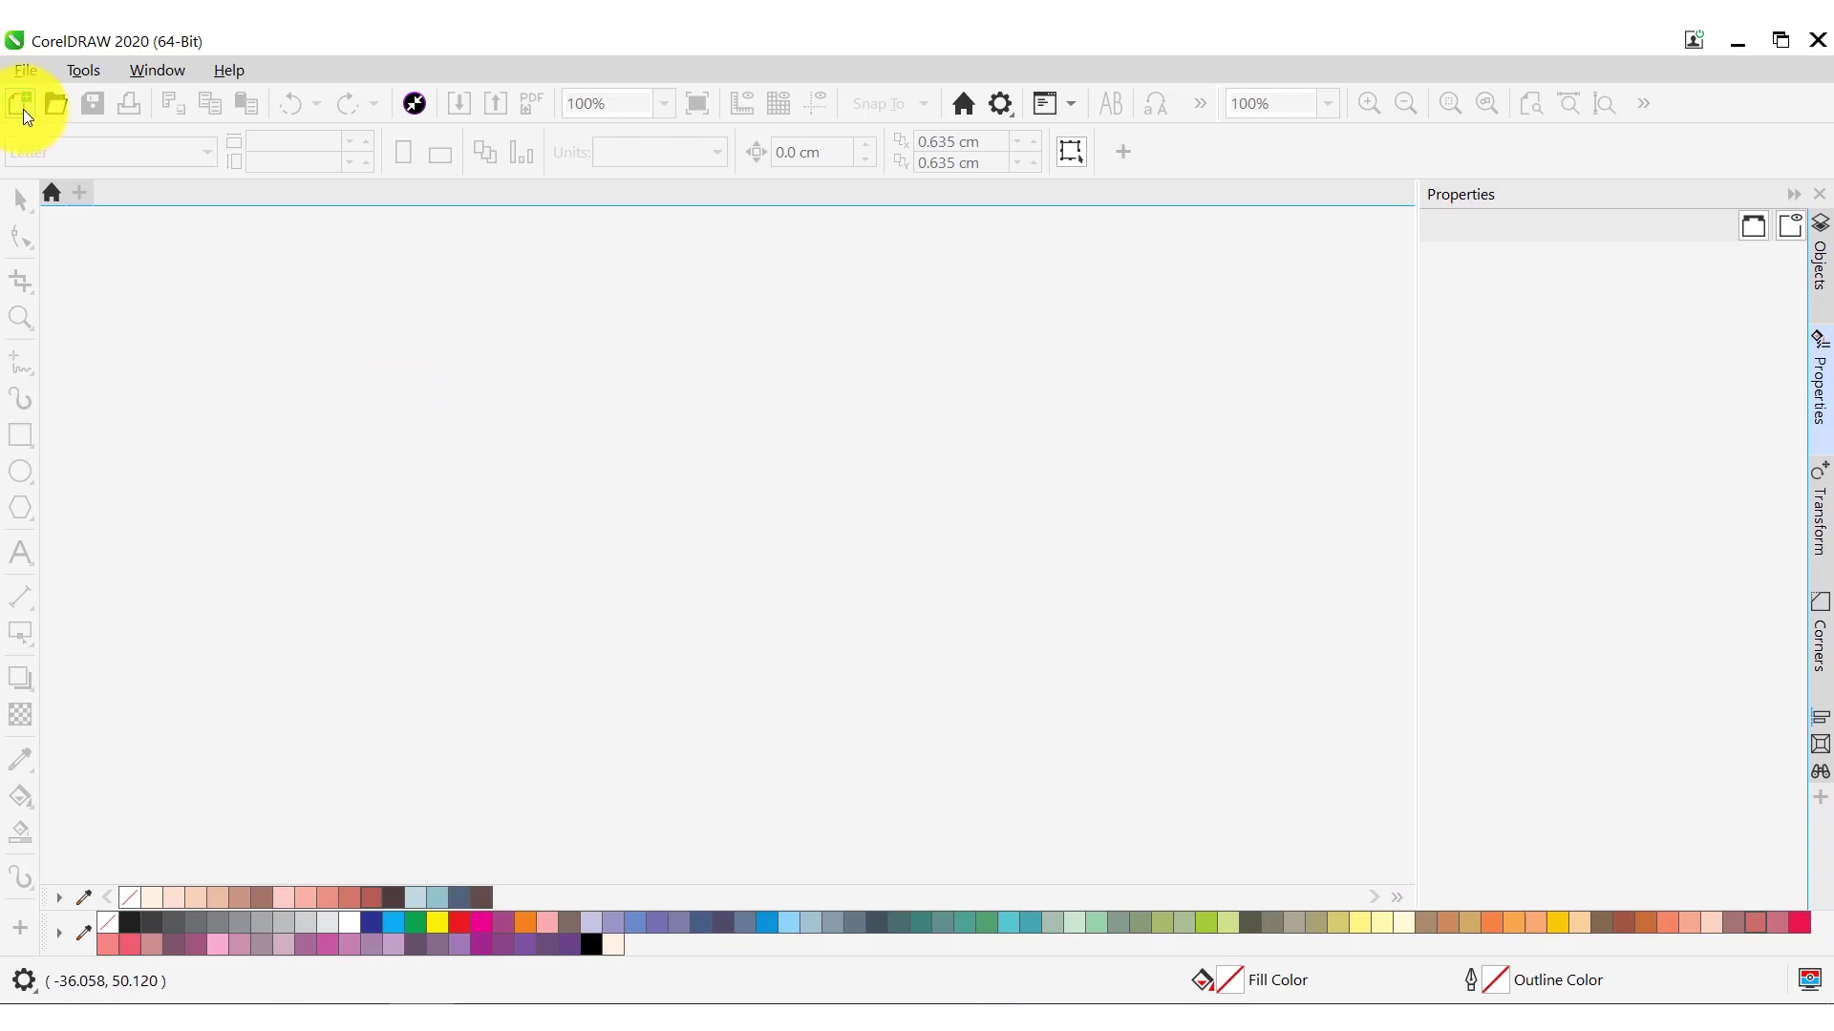
# Start a new document from the CorelDRAW welcome screen
pyautogui.click(21, 102)
# Create the A3 document and import the woman's photo onto the page
pyautogui.click(969, 834)
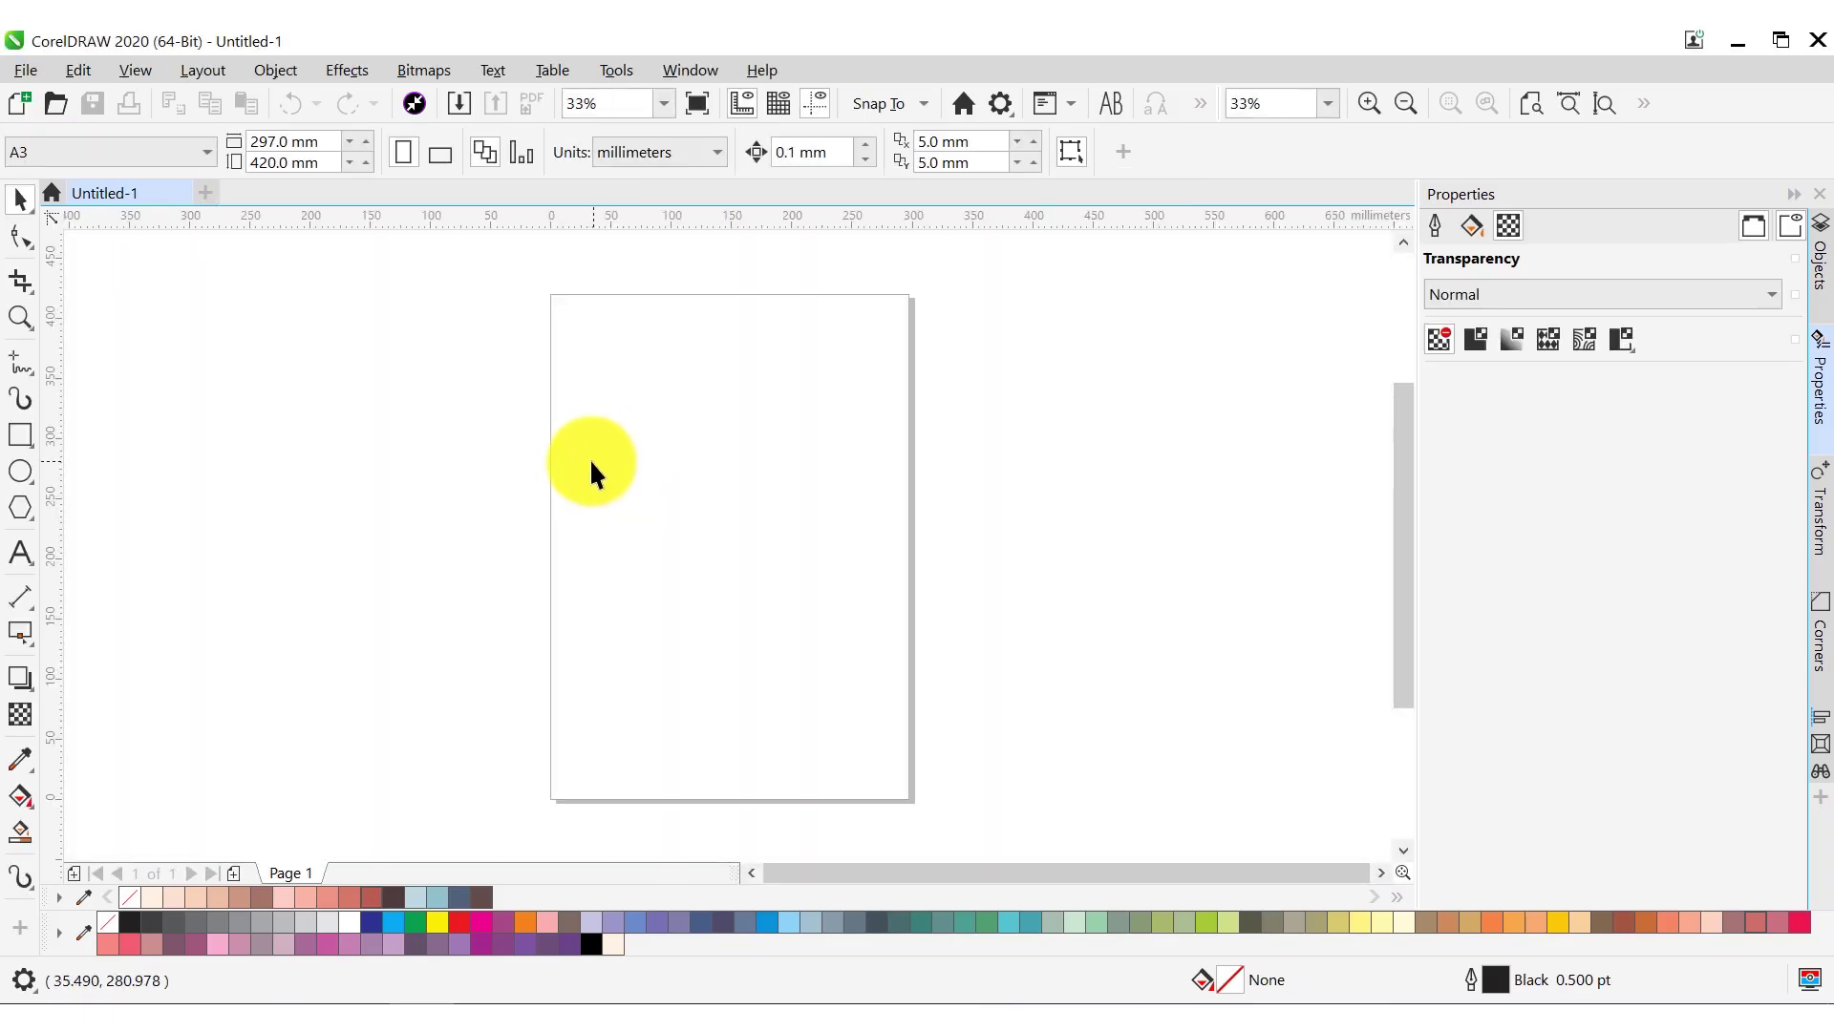
pyautogui.hotkey('ctrl', 'i')
pyautogui.press('Return')
pyautogui.click(338, 308)
pyautogui.moveTo(503, 366)
pyautogui.mouseDown()
pyautogui.moveTo(778, 565)
pyautogui.moveTo(761, 520)
pyautogui.mouseUp()
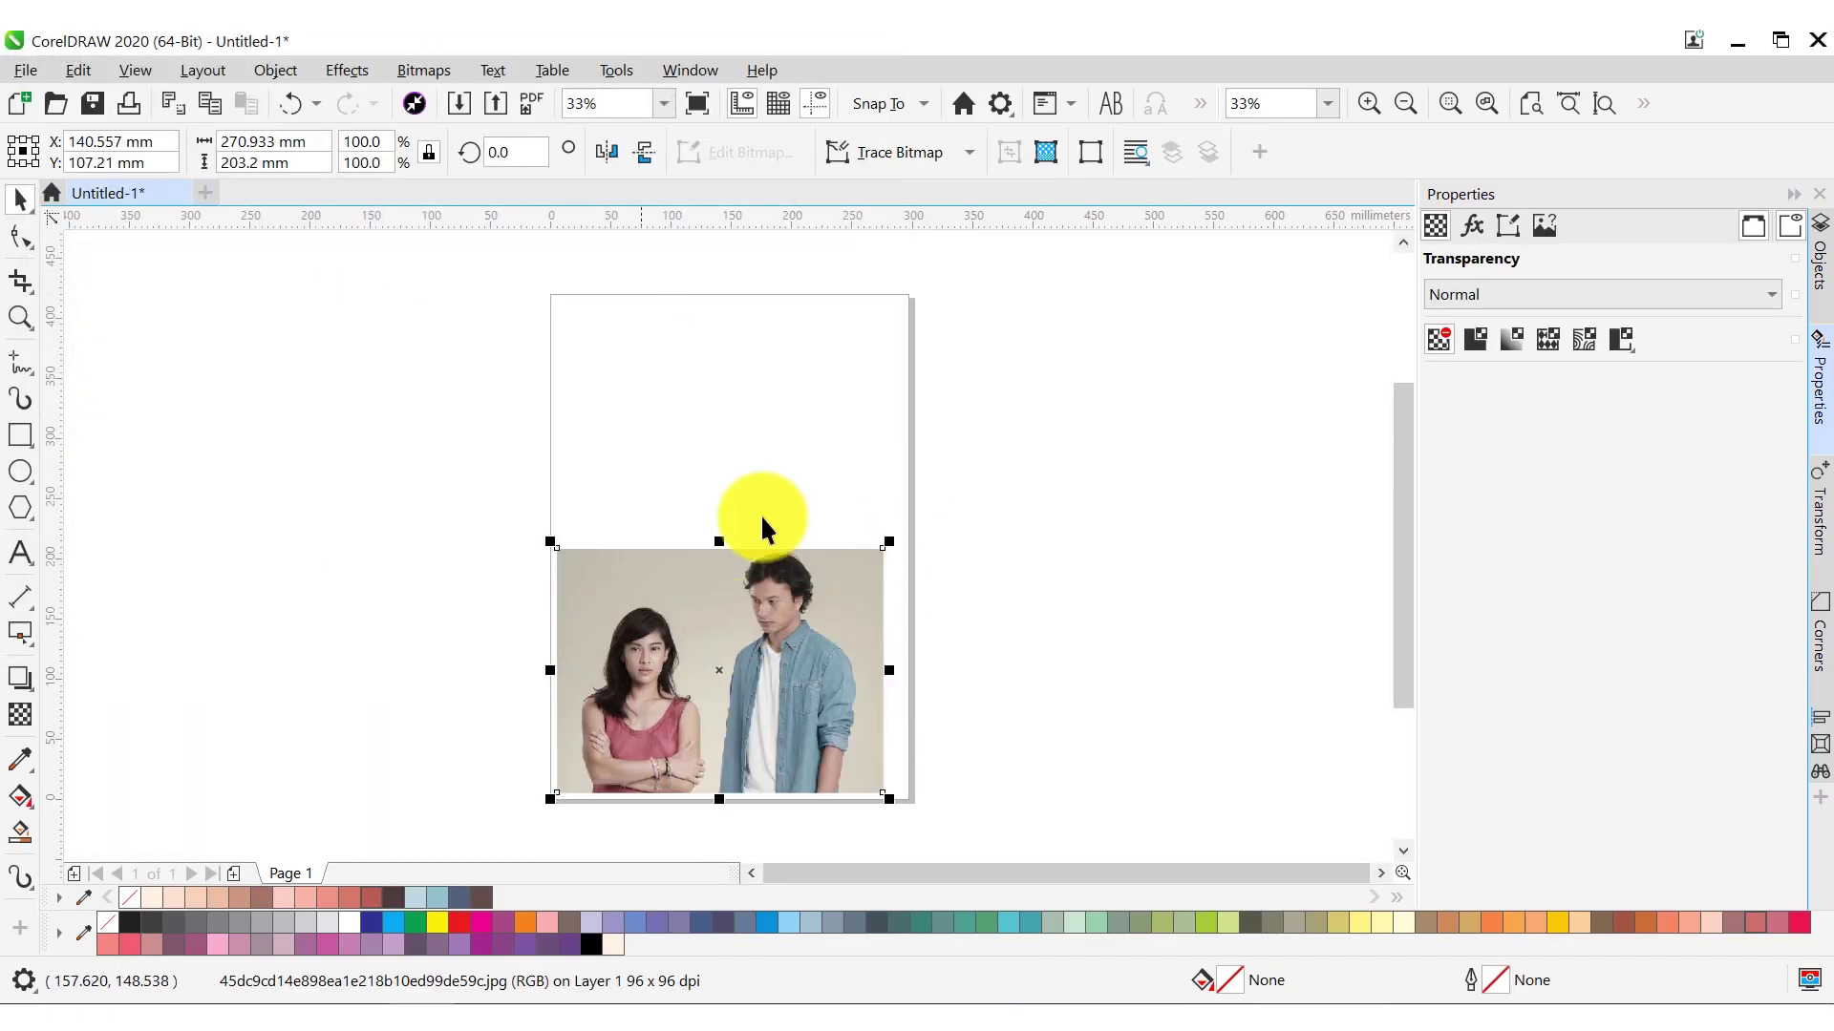
pyautogui.press('Return')
pyautogui.hotkey('ctrl', 'z')
# Switch the units to centimeters and scale the photo to 48 cm tall
pyautogui.click(614, 147)
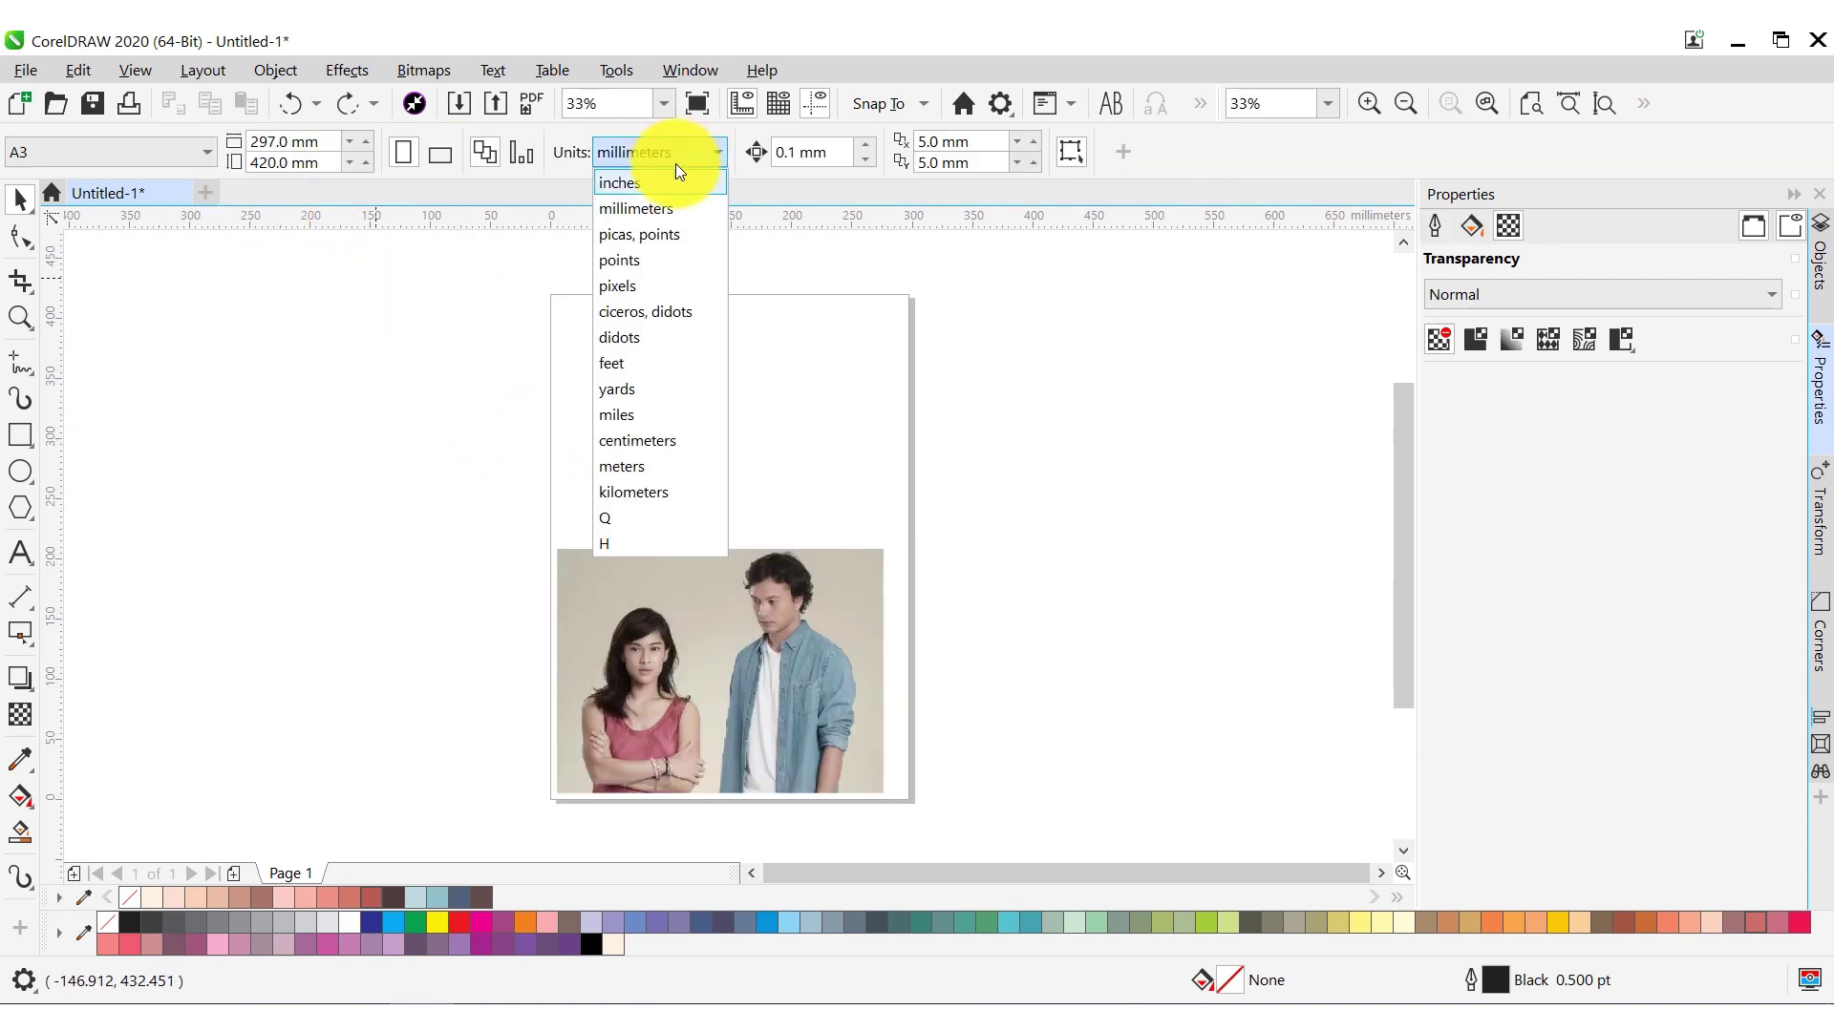
pyautogui.click(616, 438)
pyautogui.click(640, 573)
pyautogui.press('Return')
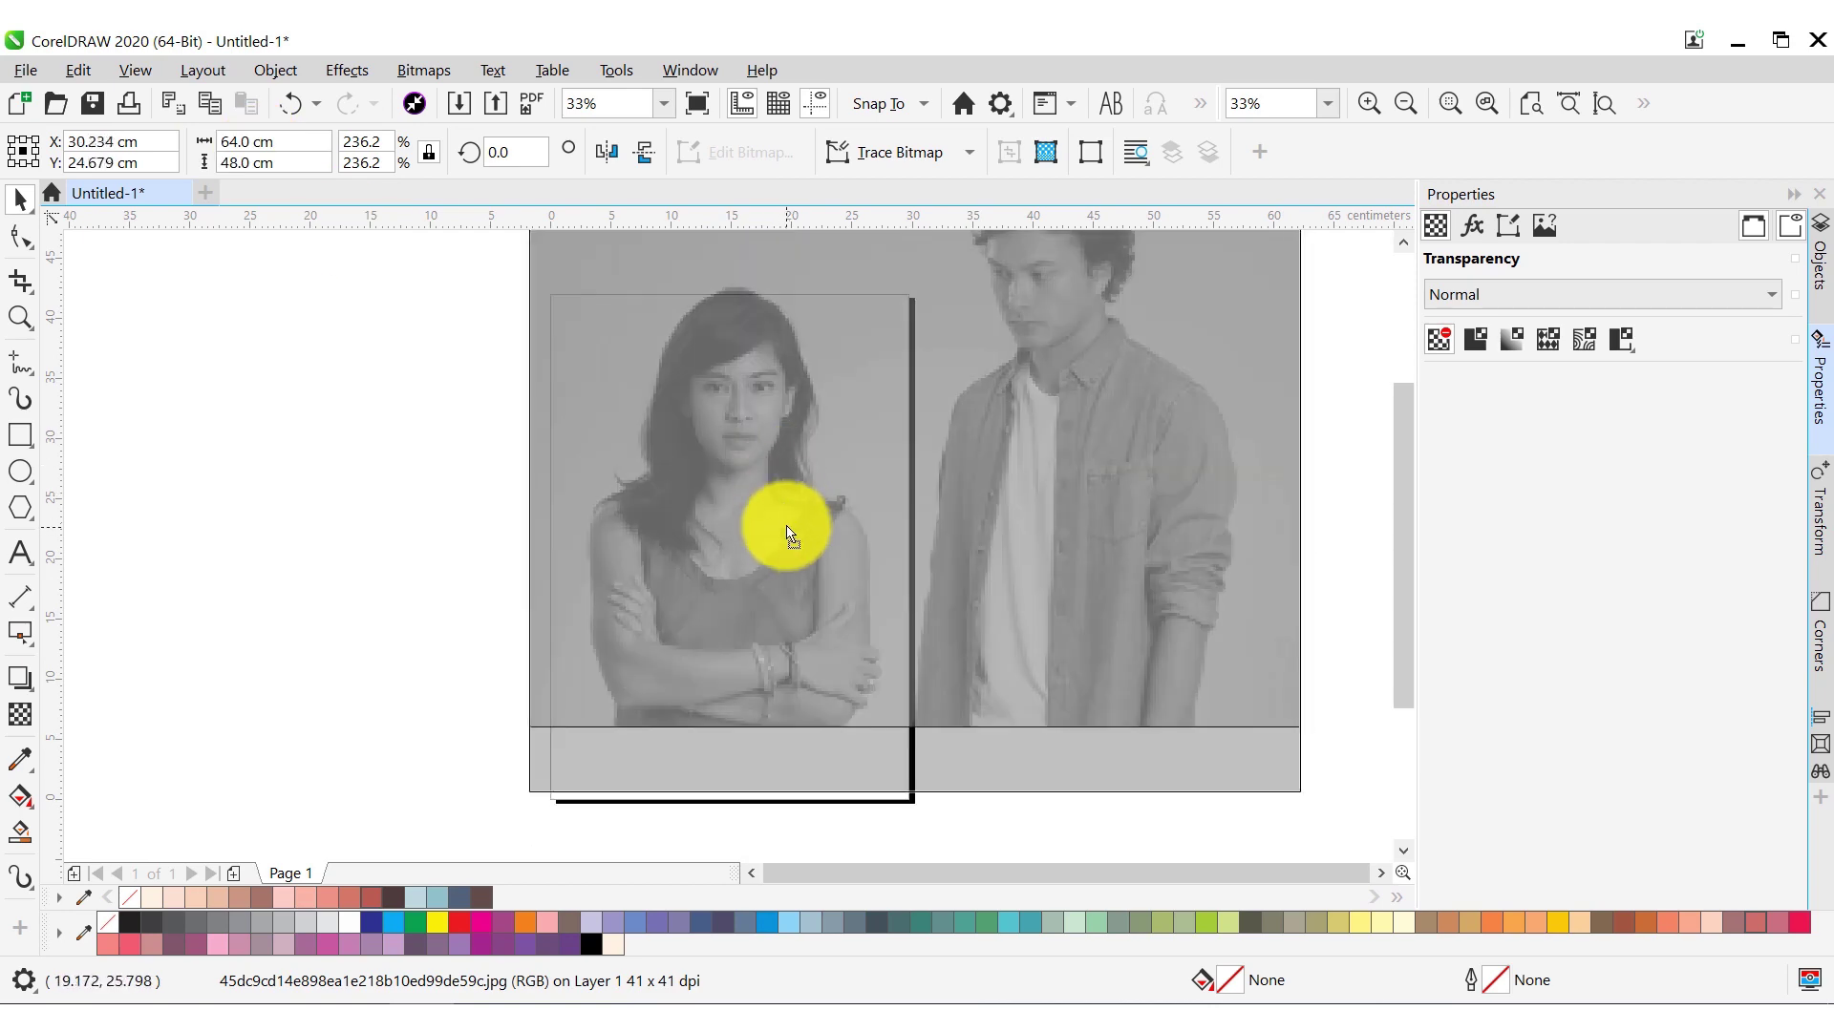
# Show the photo in full colour and trim it to the page with Intersect
pyautogui.click(134, 70)
pyautogui.click(144, 127)
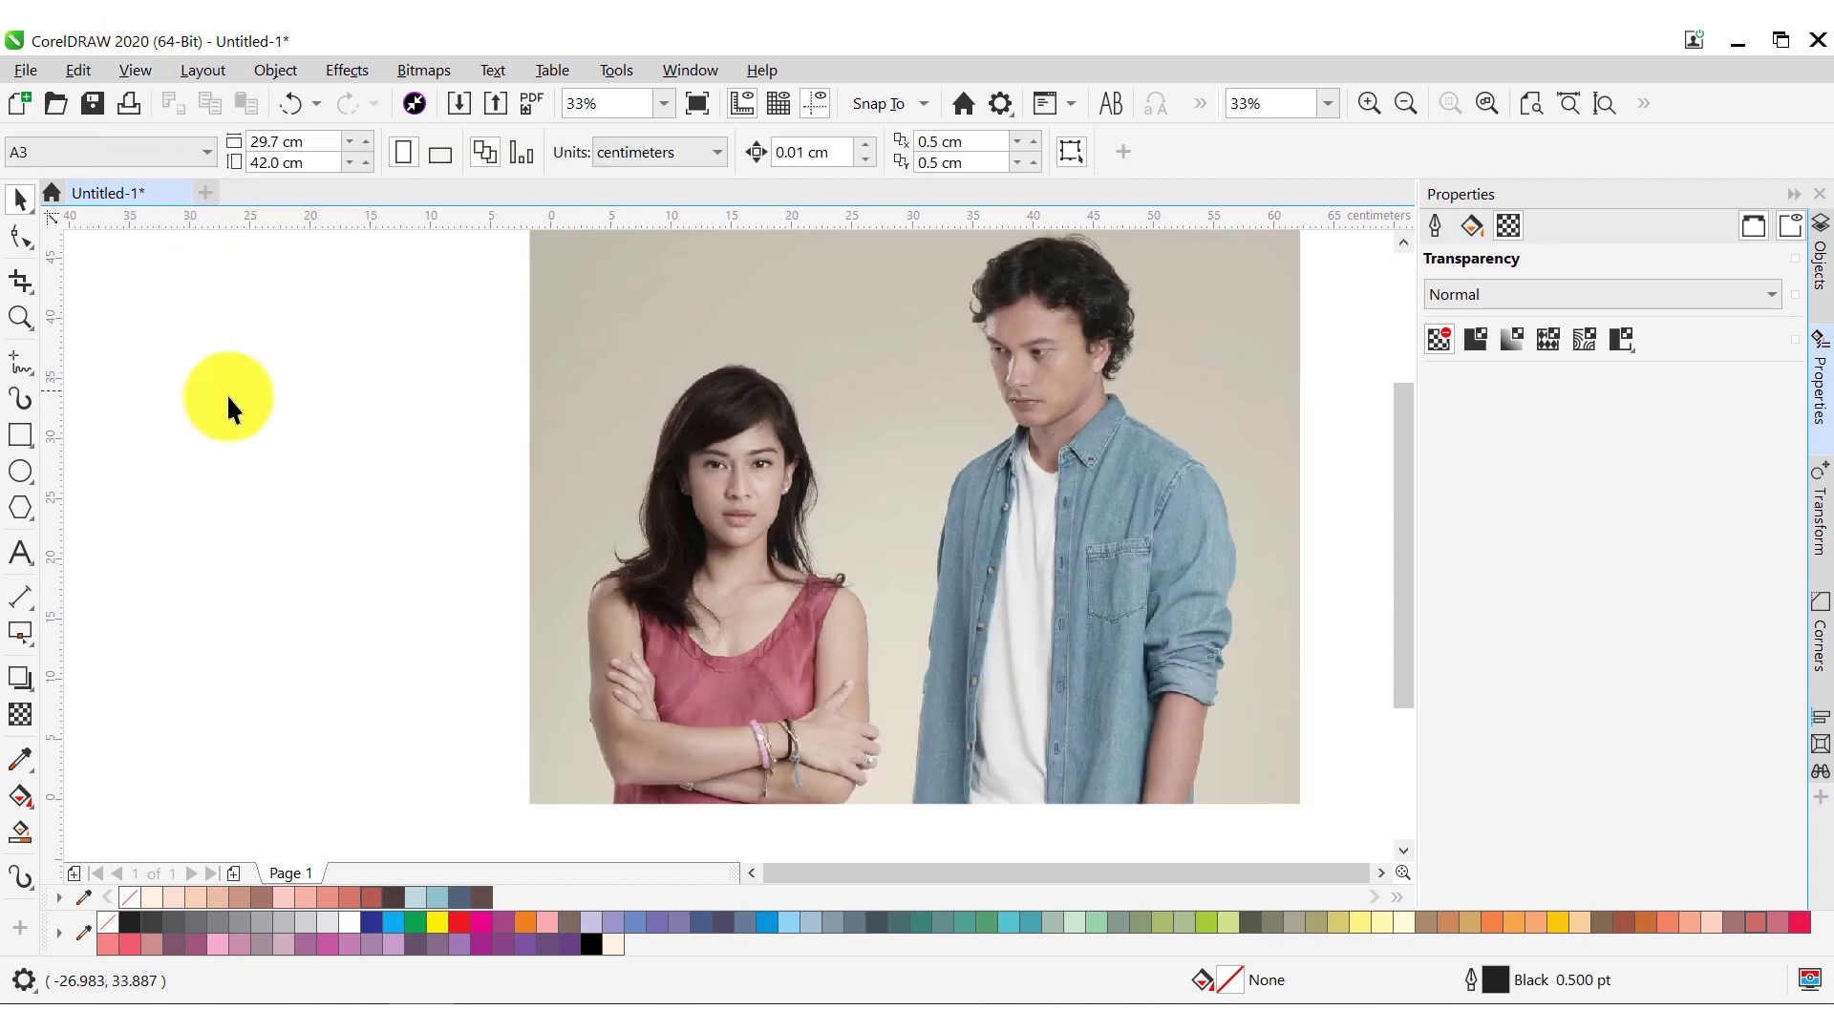
pyautogui.click(983, 421)
pyautogui.click(800, 152)
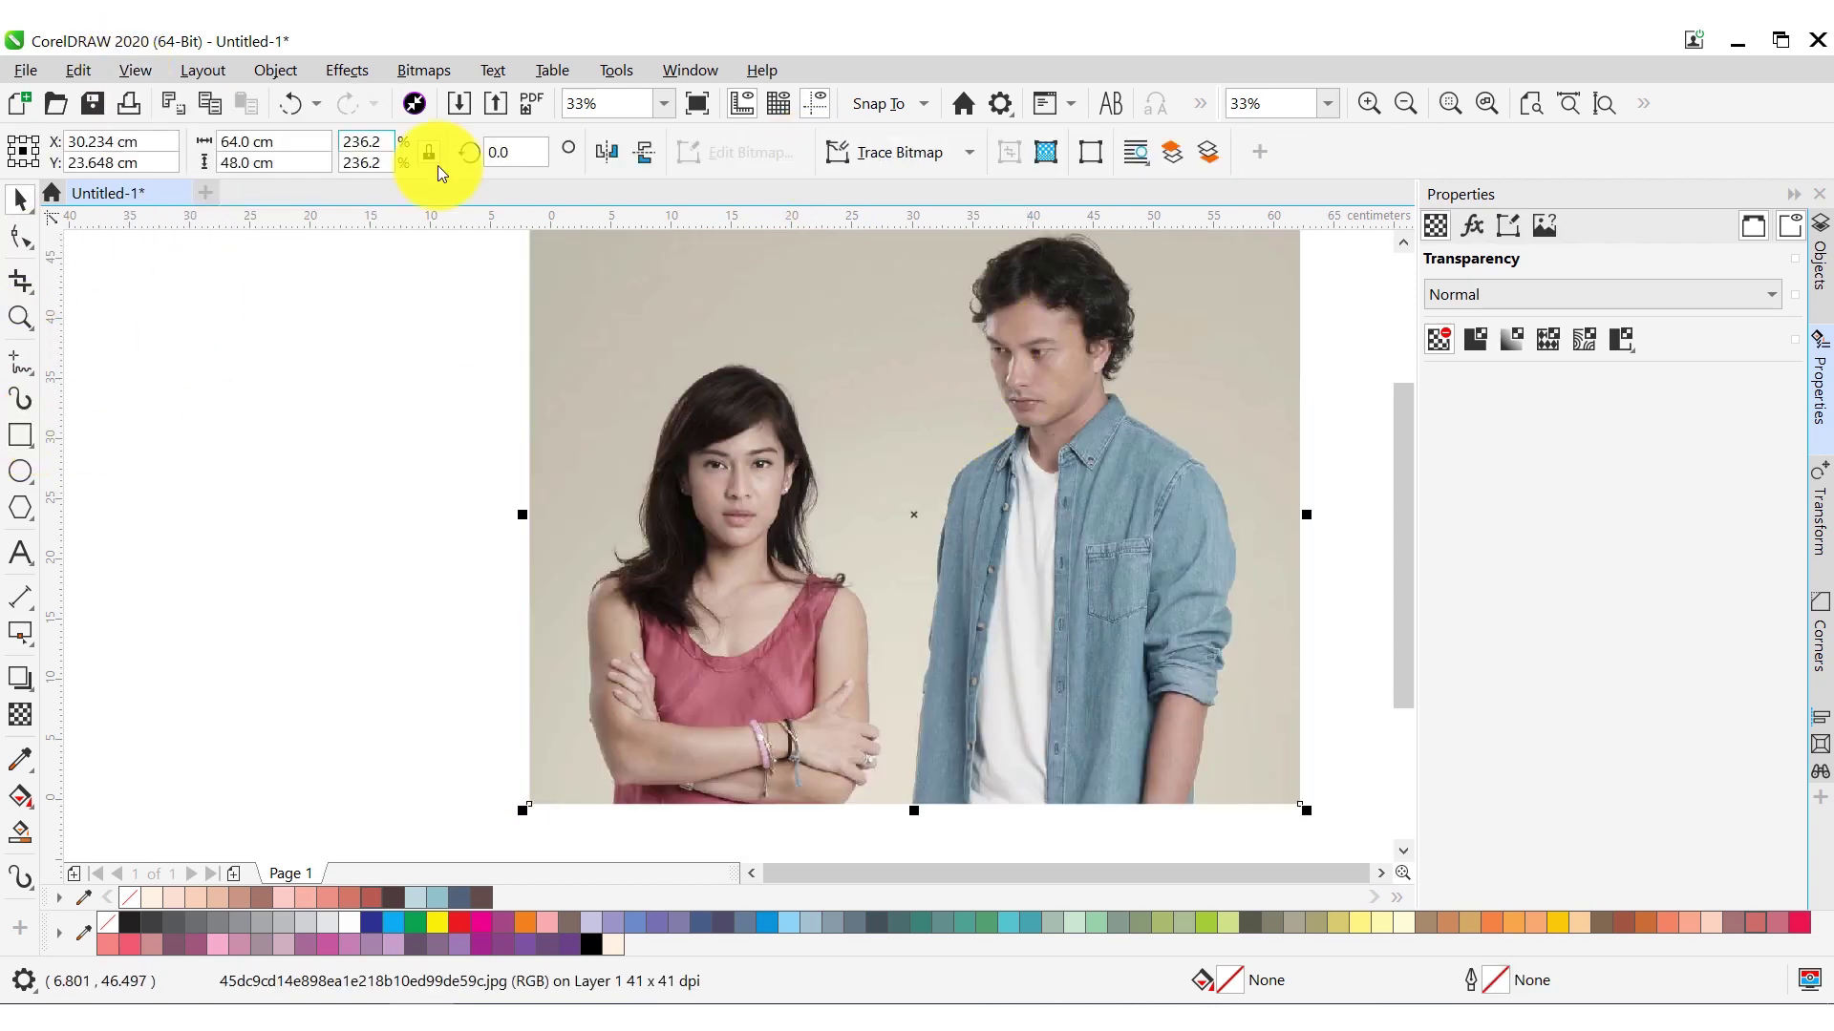
pyautogui.click(79, 70)
pyautogui.click(134, 336)
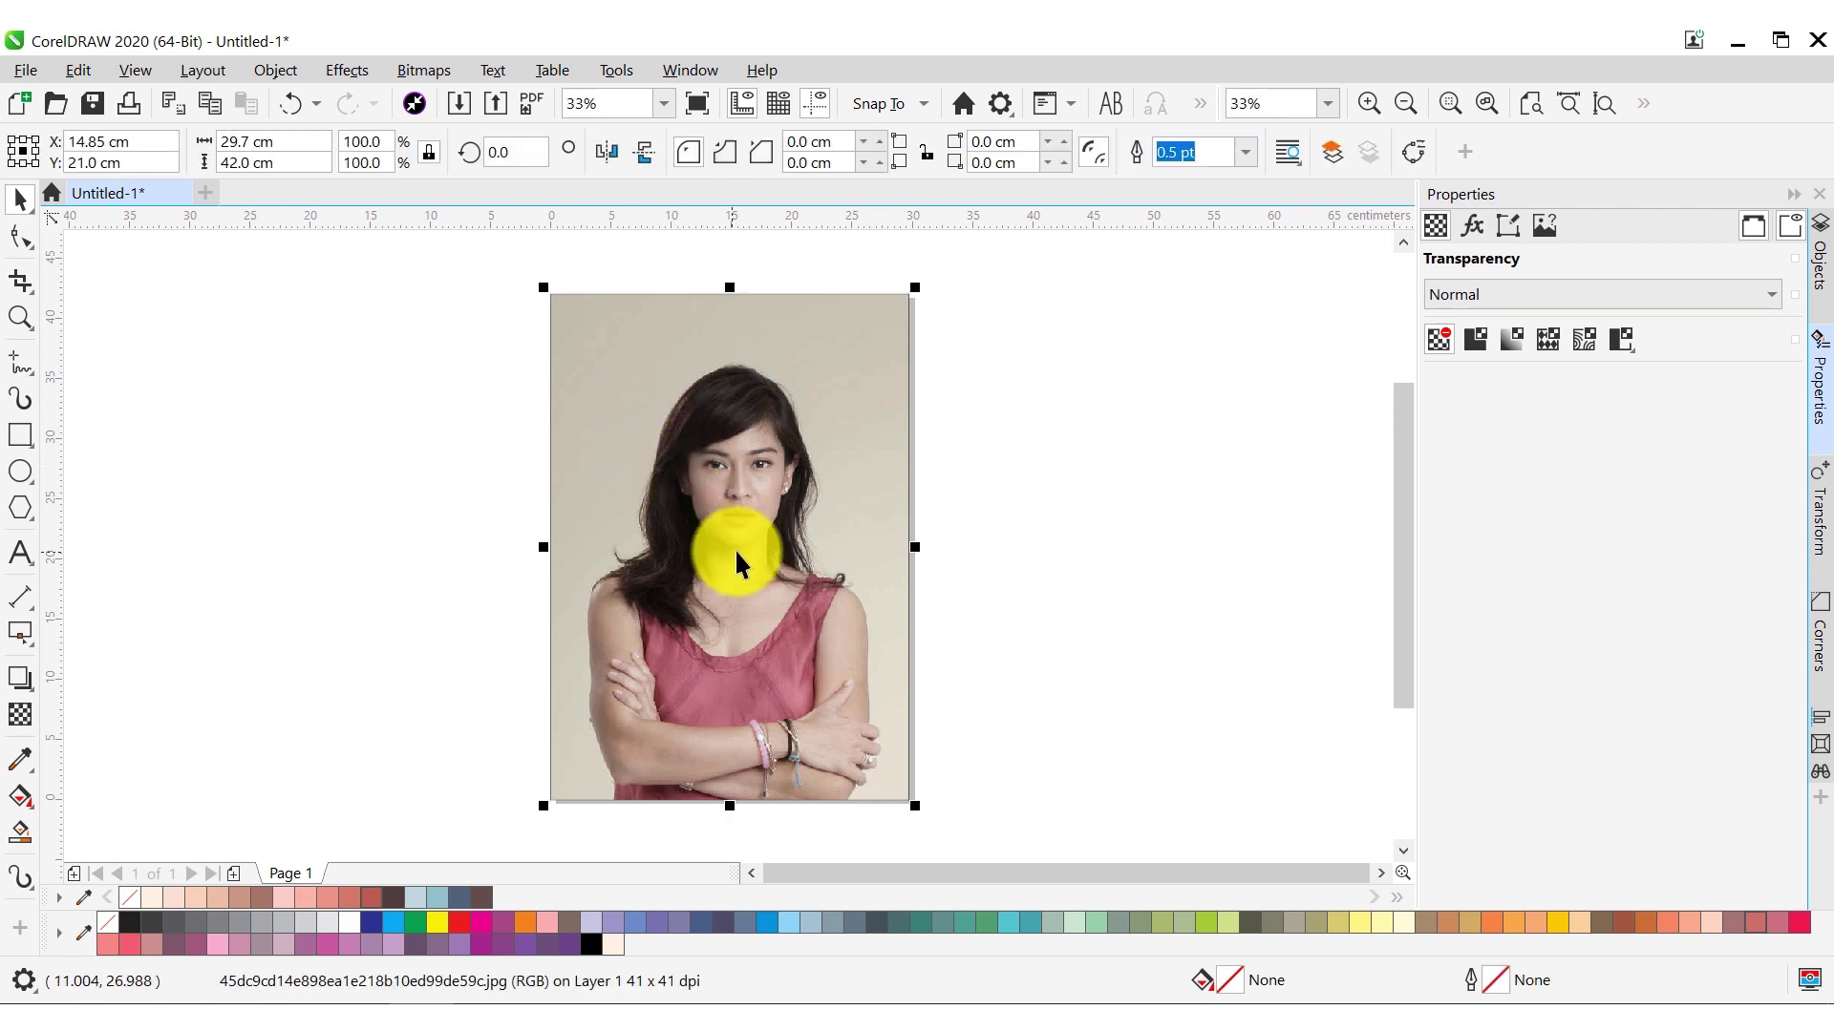
# Delete the leftover page frame and add a new Layer 2 above the photo
pyautogui.moveTo(735, 548); pyautogui.dragTo(1037, 542)
pyautogui.click(78, 70)
pyautogui.click(134, 336)
pyautogui.click(1817, 256)
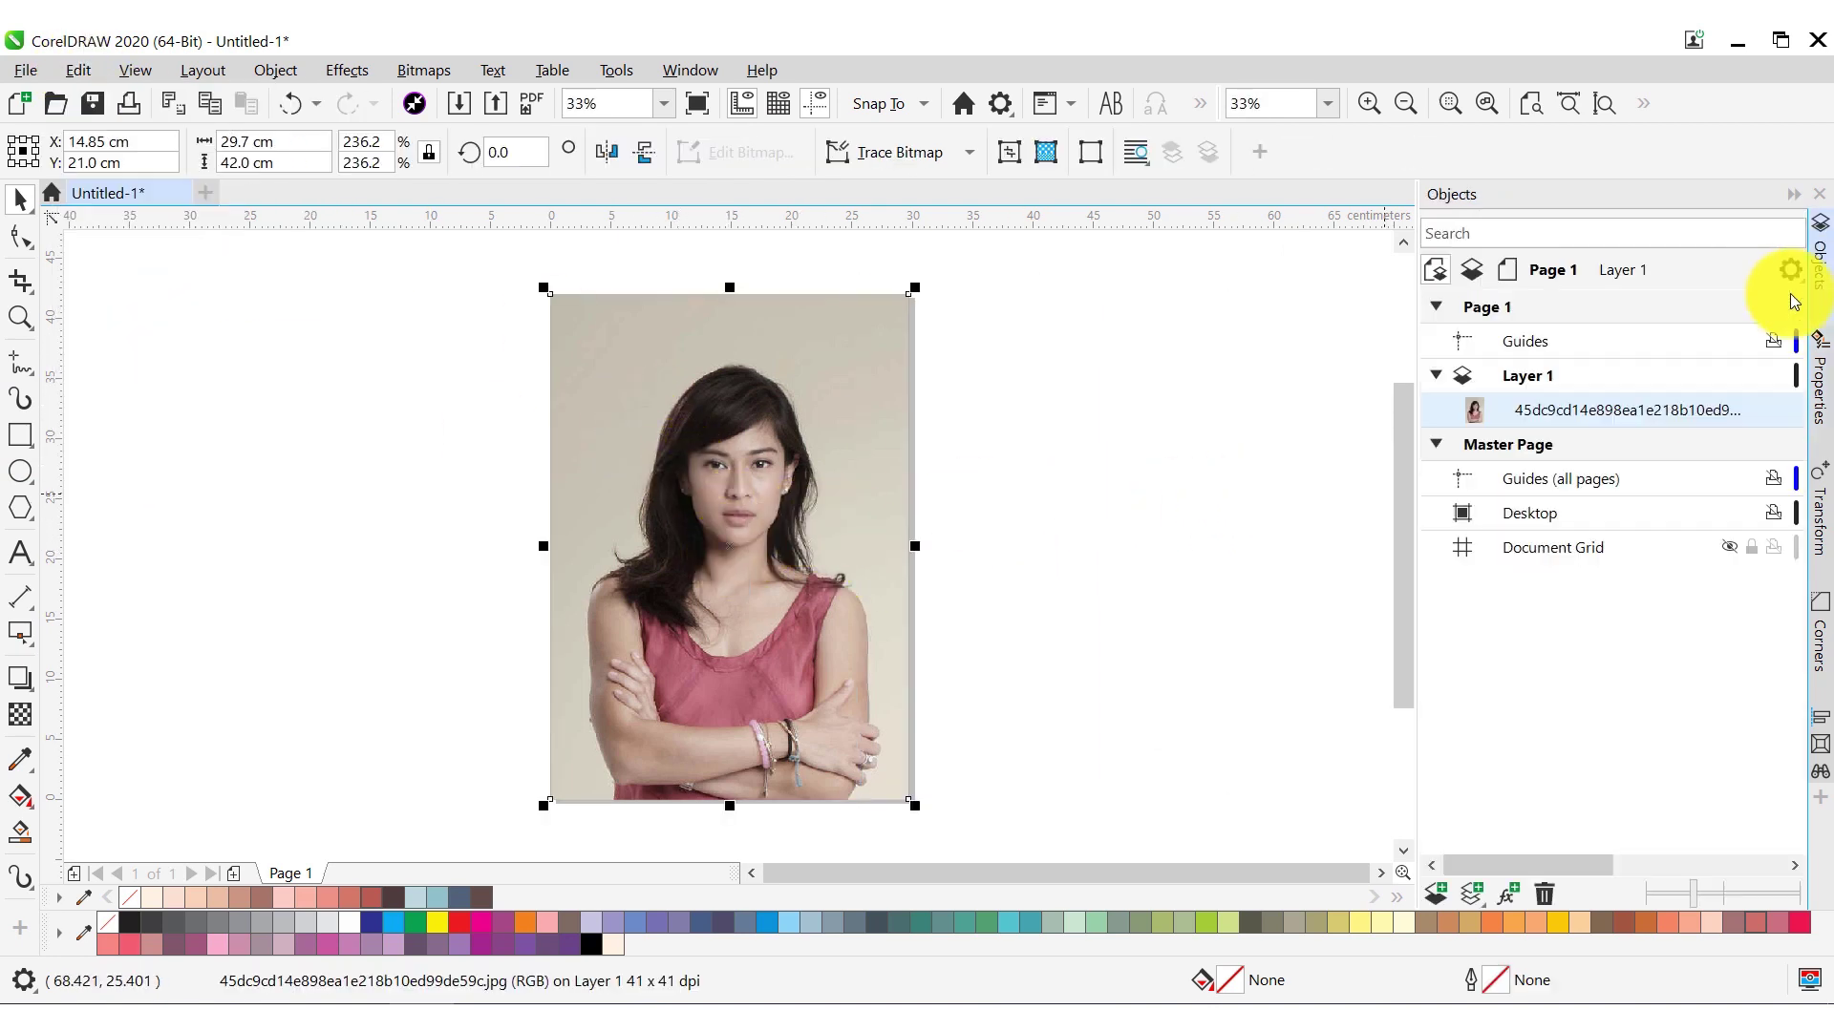
pyautogui.click(1435, 894)
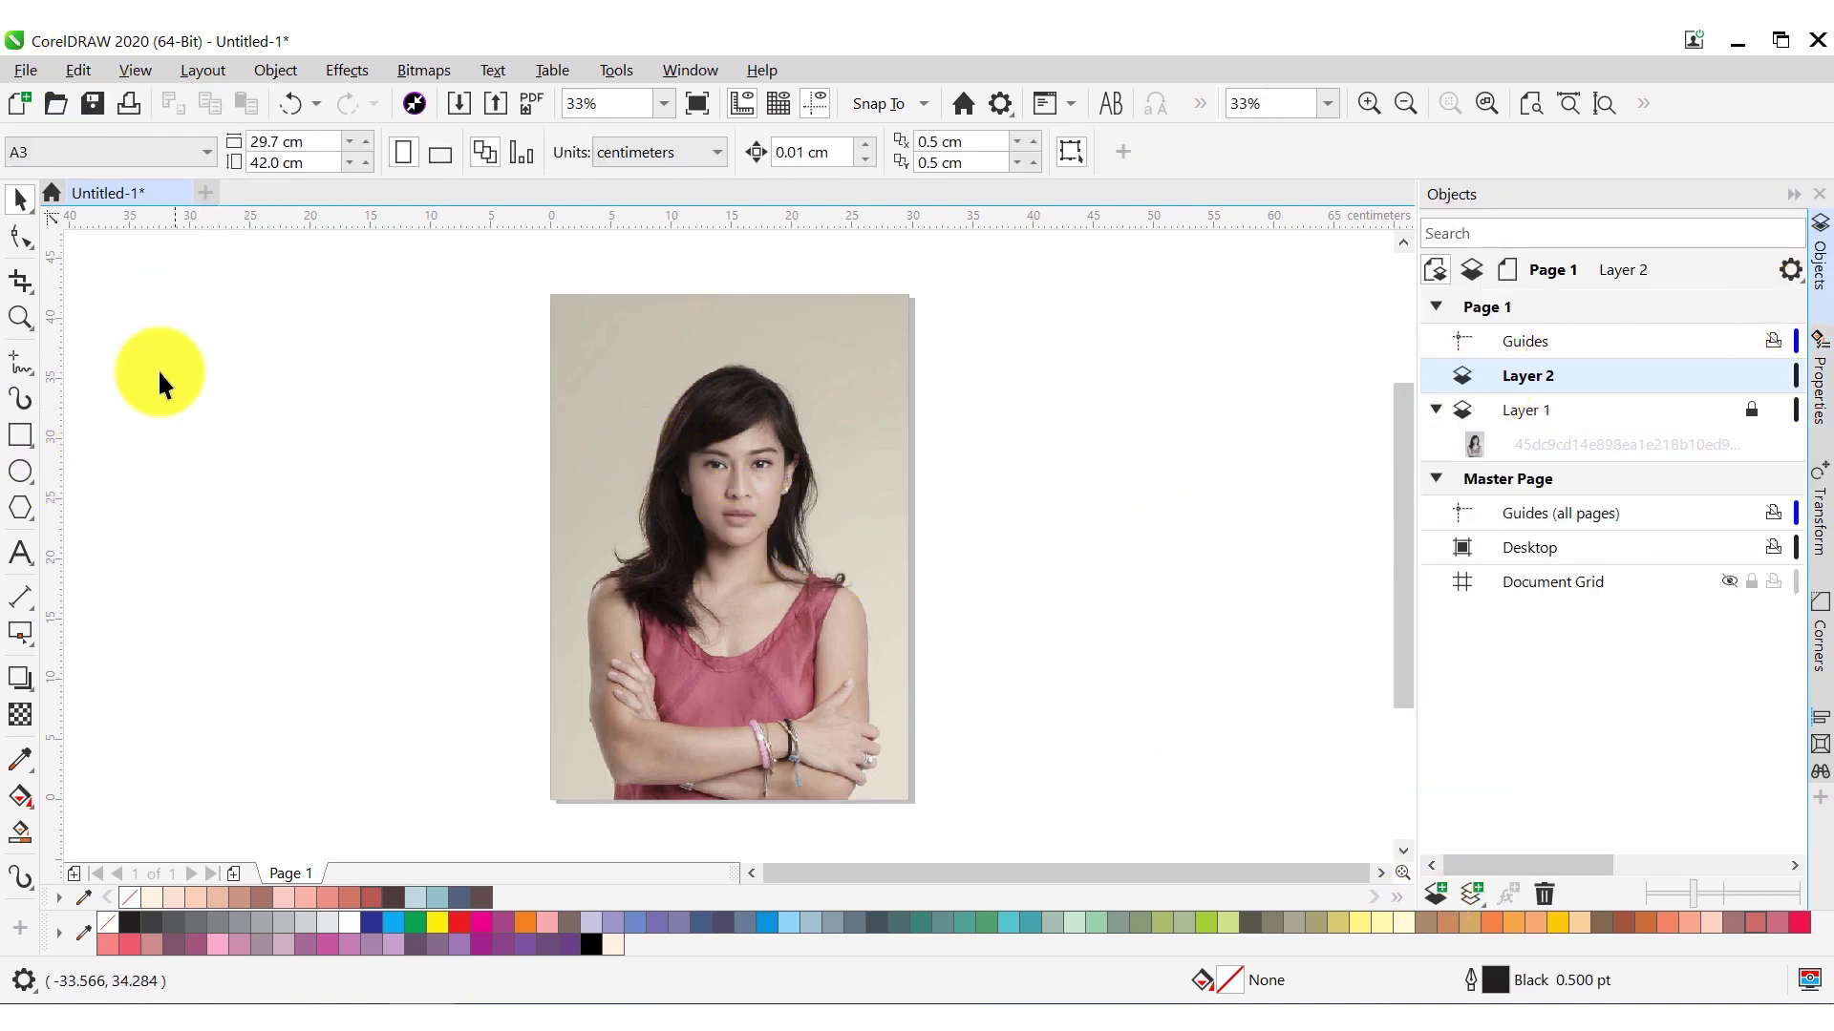
# Draw test Artistic Media strokes near the hairline, then delete them
pyautogui.press('i')
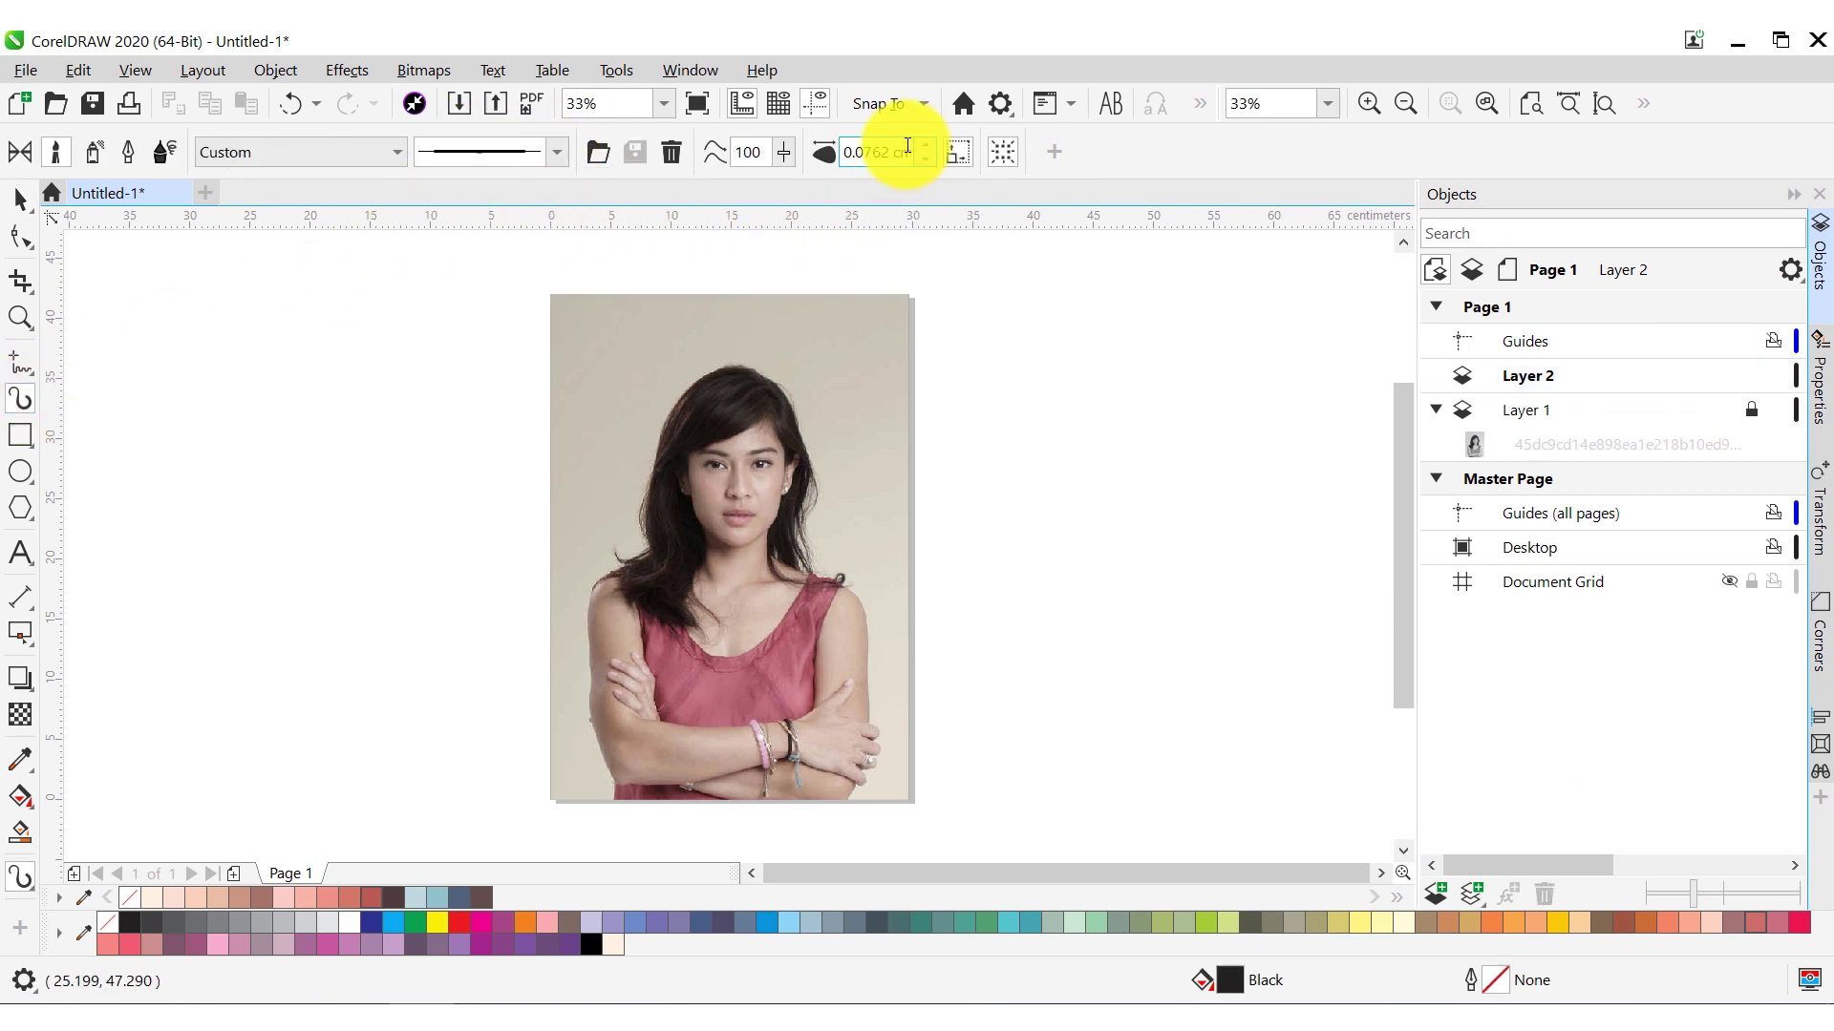
pyautogui.moveTo(689, 392); pyautogui.dragTo(769, 382)
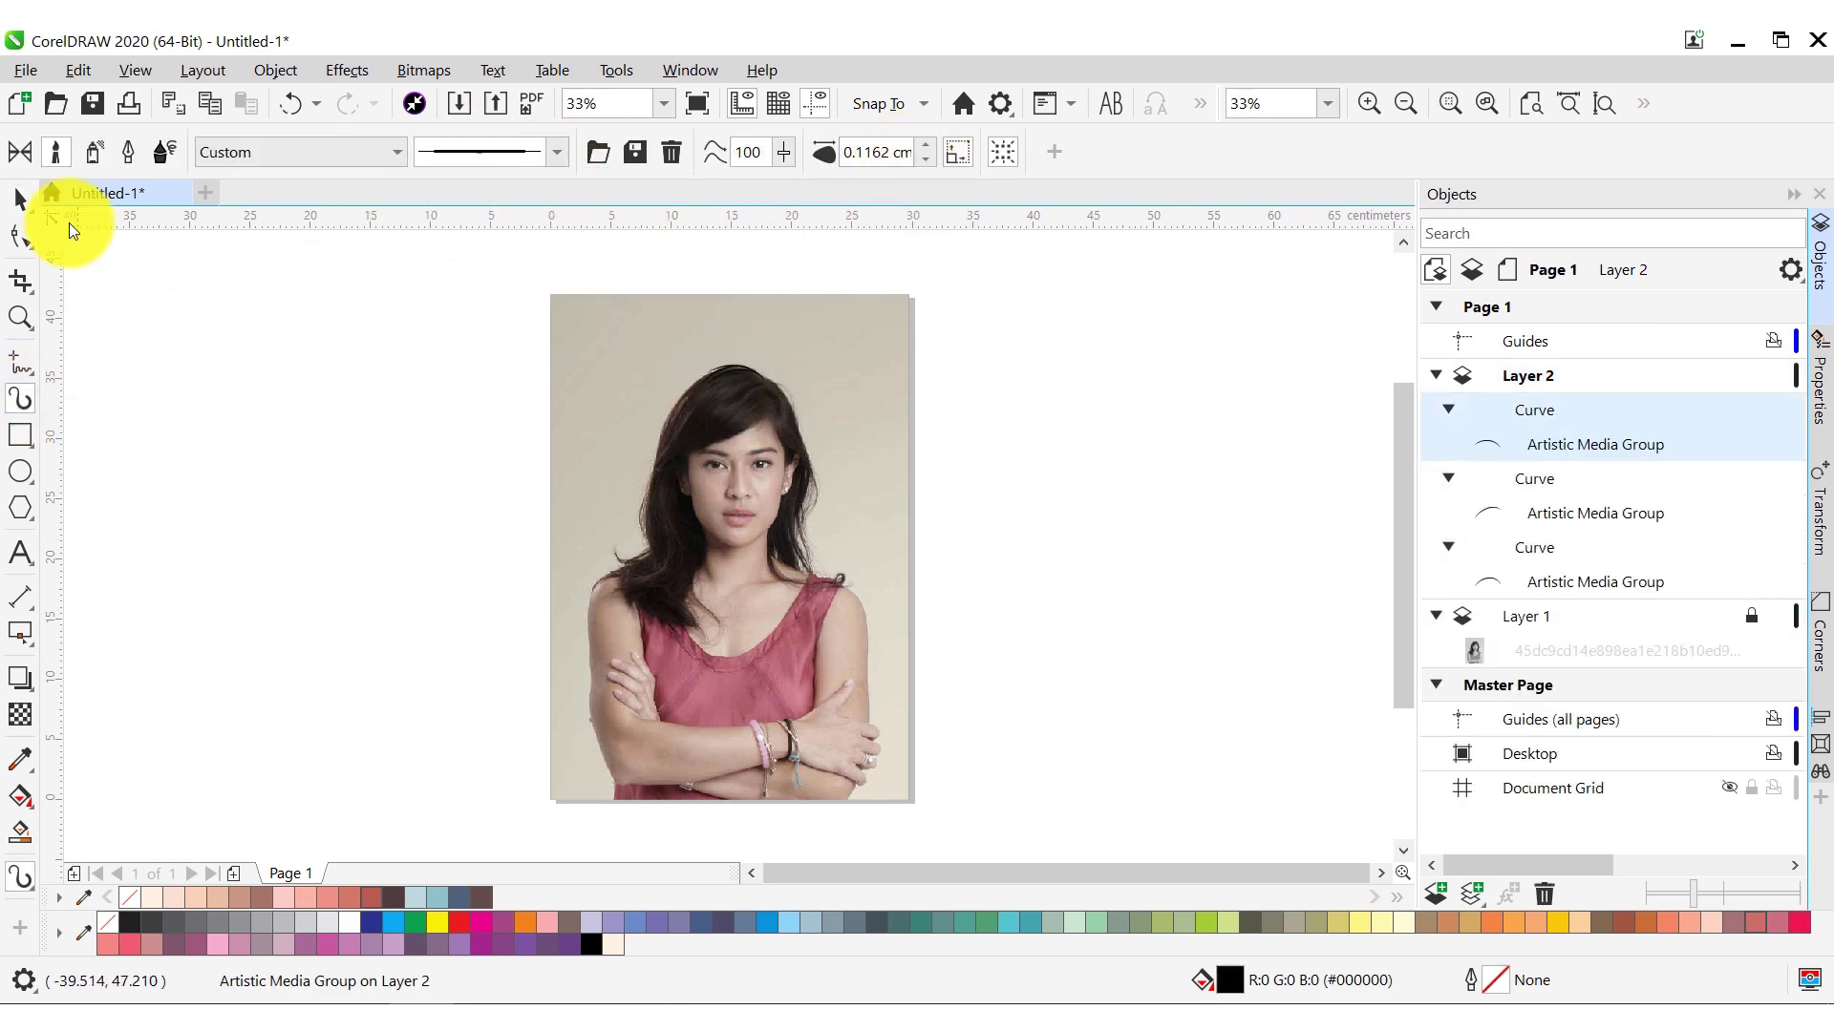
pyautogui.click(19, 197)
pyautogui.moveTo(418, 293); pyautogui.dragTo(802, 420)
pyautogui.click(78, 69)
pyautogui.click(155, 329)
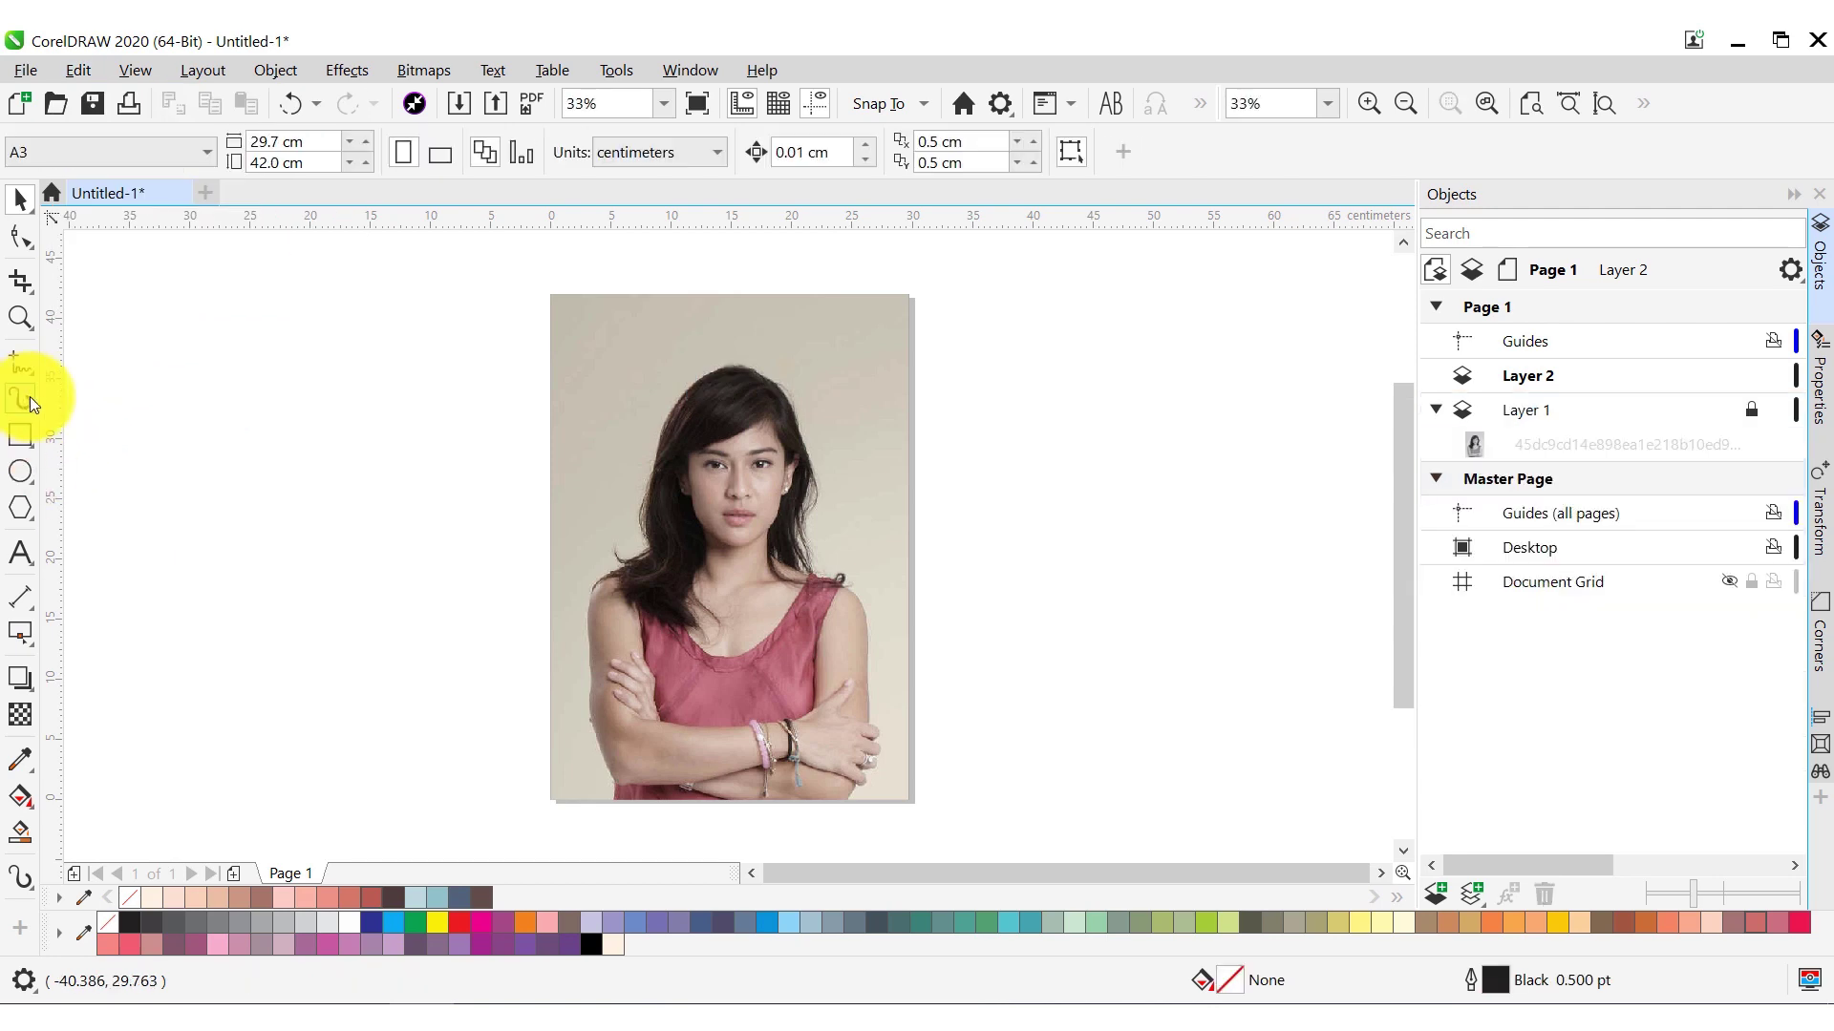
# Choose a different tapered Artistic Media stroke preset and zoom in on the face
pyautogui.click(19, 399)
pyautogui.click(535, 152)
pyautogui.click(529, 328)
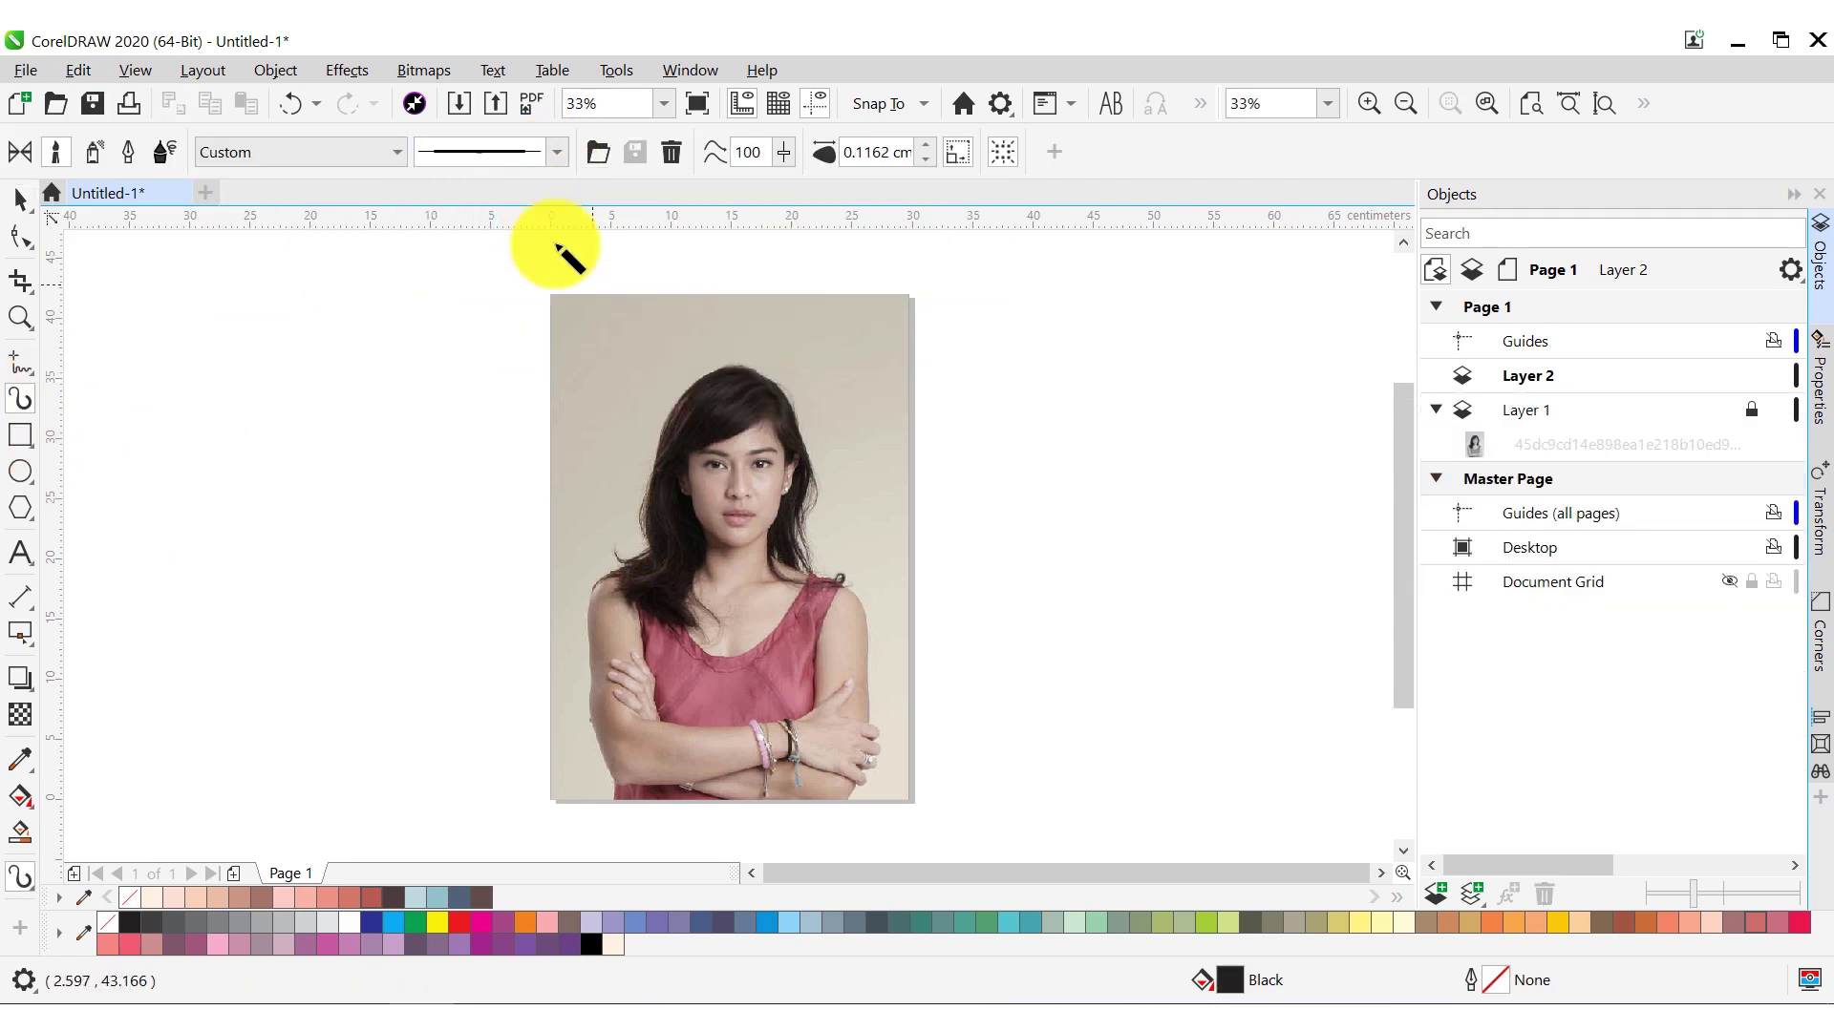
pyautogui.press('z')
pyautogui.click(917, 676)
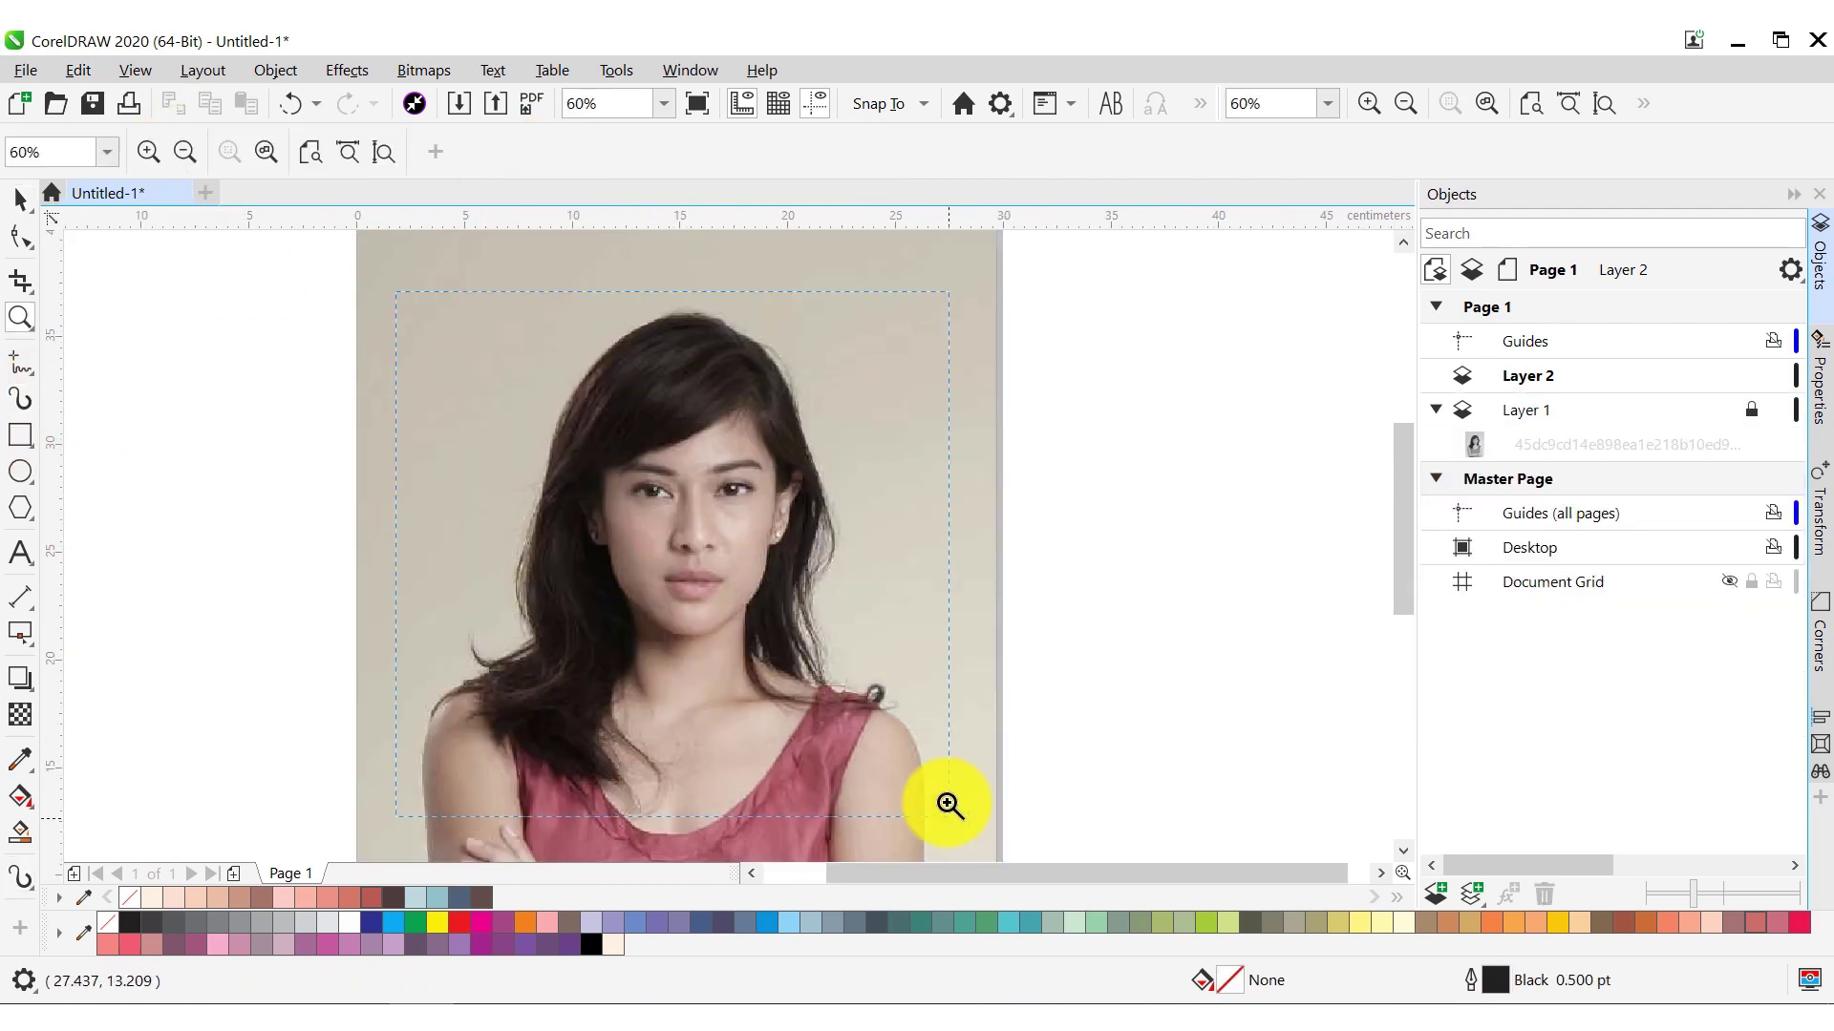
pyautogui.click(949, 806)
# Draw test S-shaped strokes and a hair-edge stroke, then delete them all
pyautogui.press('i')
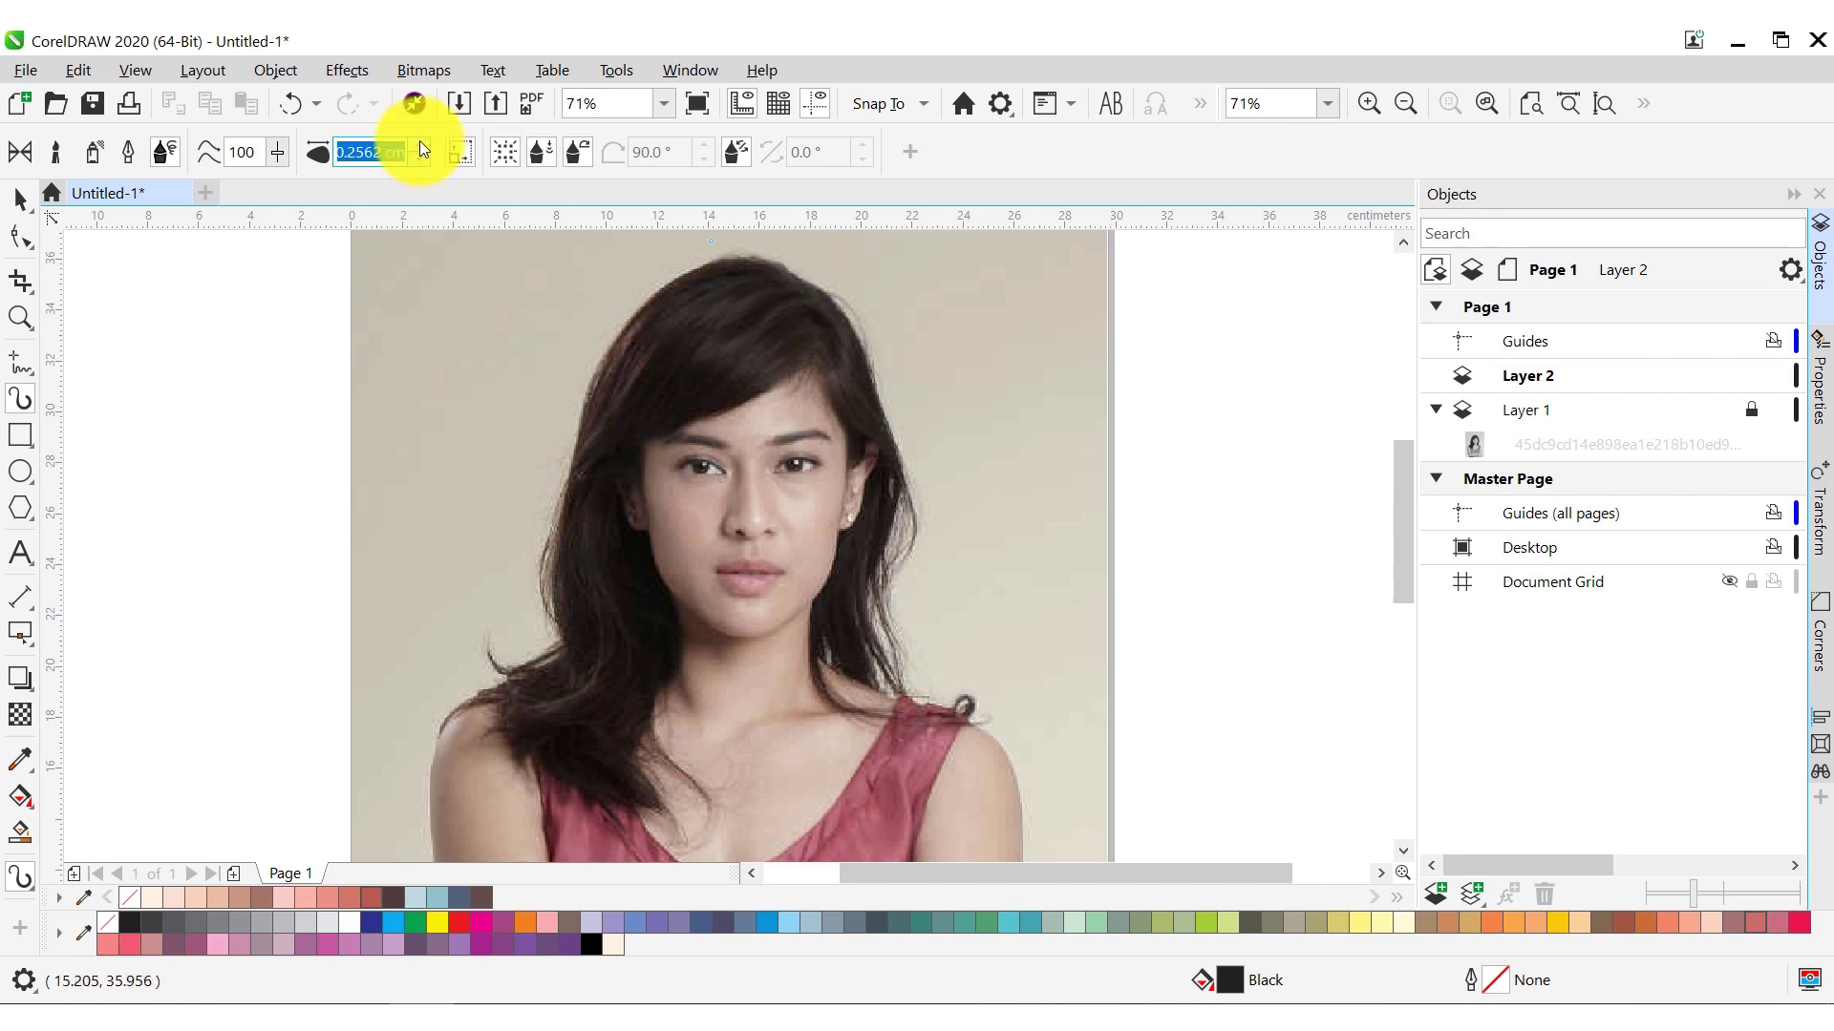
pyautogui.moveTo(475, 336); pyautogui.dragTo(411, 449)
pyautogui.moveTo(537, 325); pyautogui.dragTo(483, 439)
pyautogui.moveTo(409, 255); pyautogui.dragTo(346, 375)
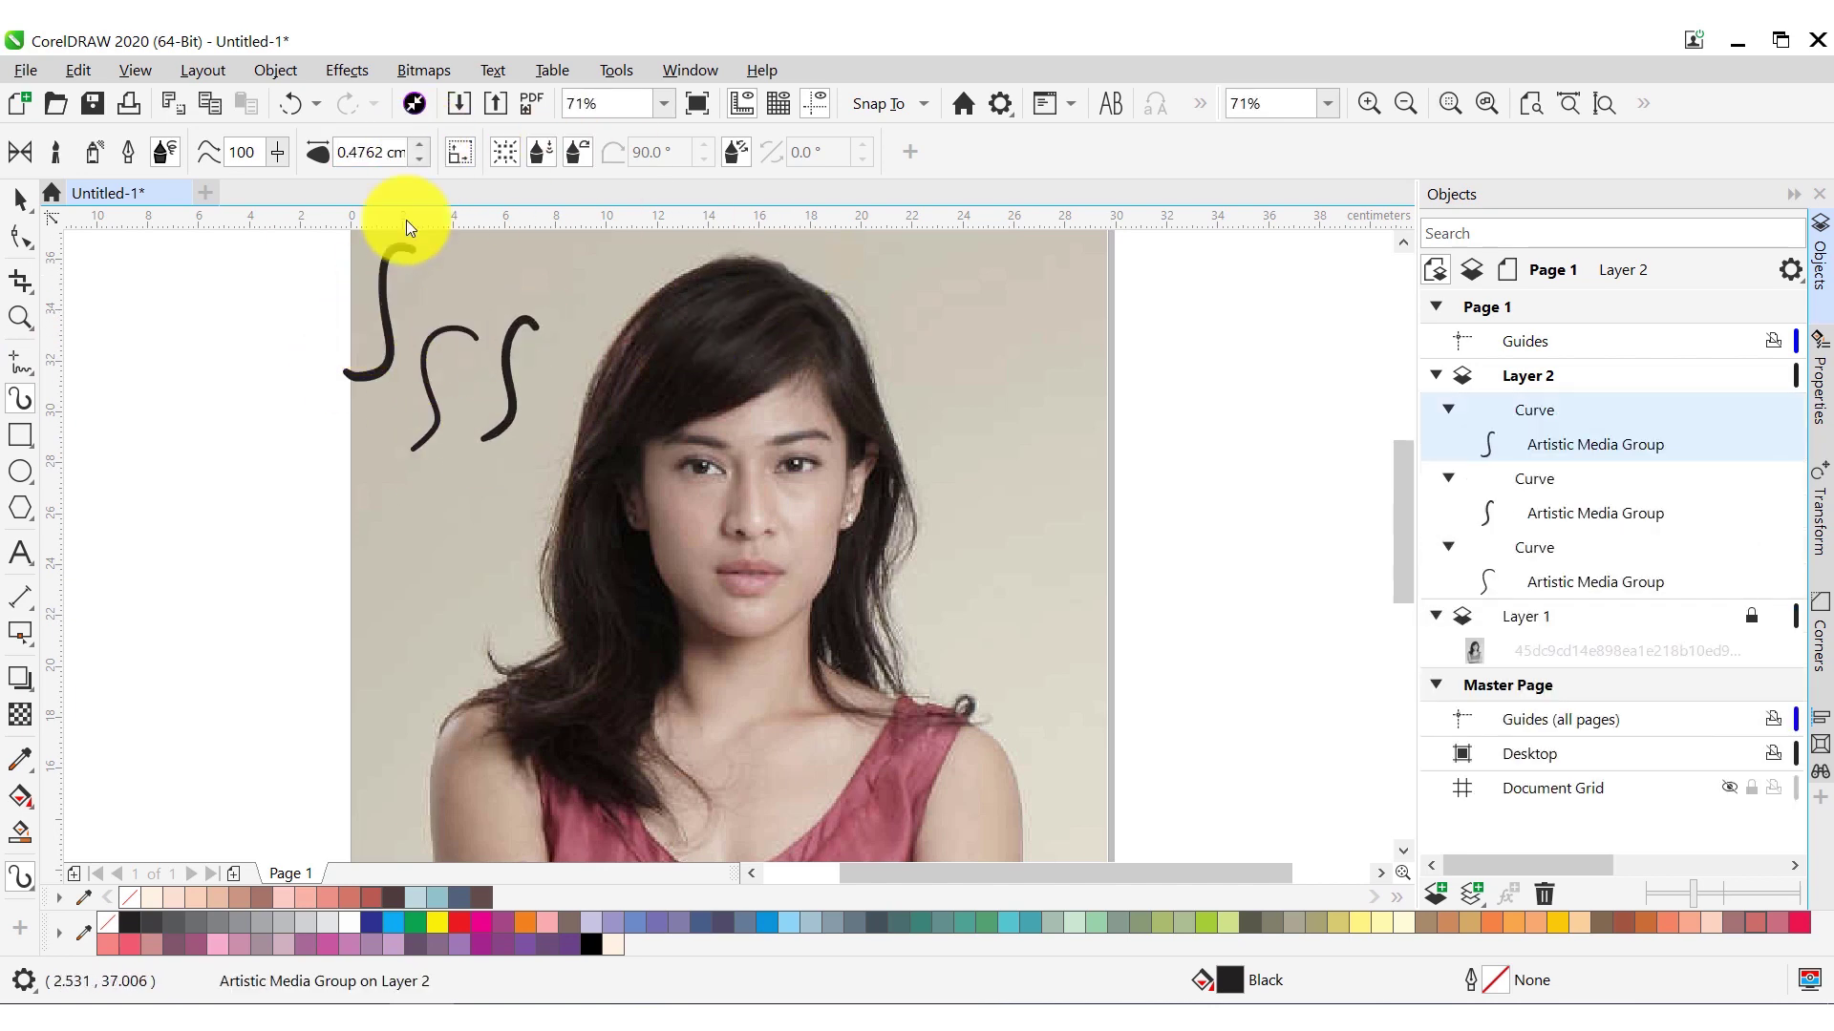
pyautogui.moveTo(691, 270); pyautogui.dragTo(585, 380)
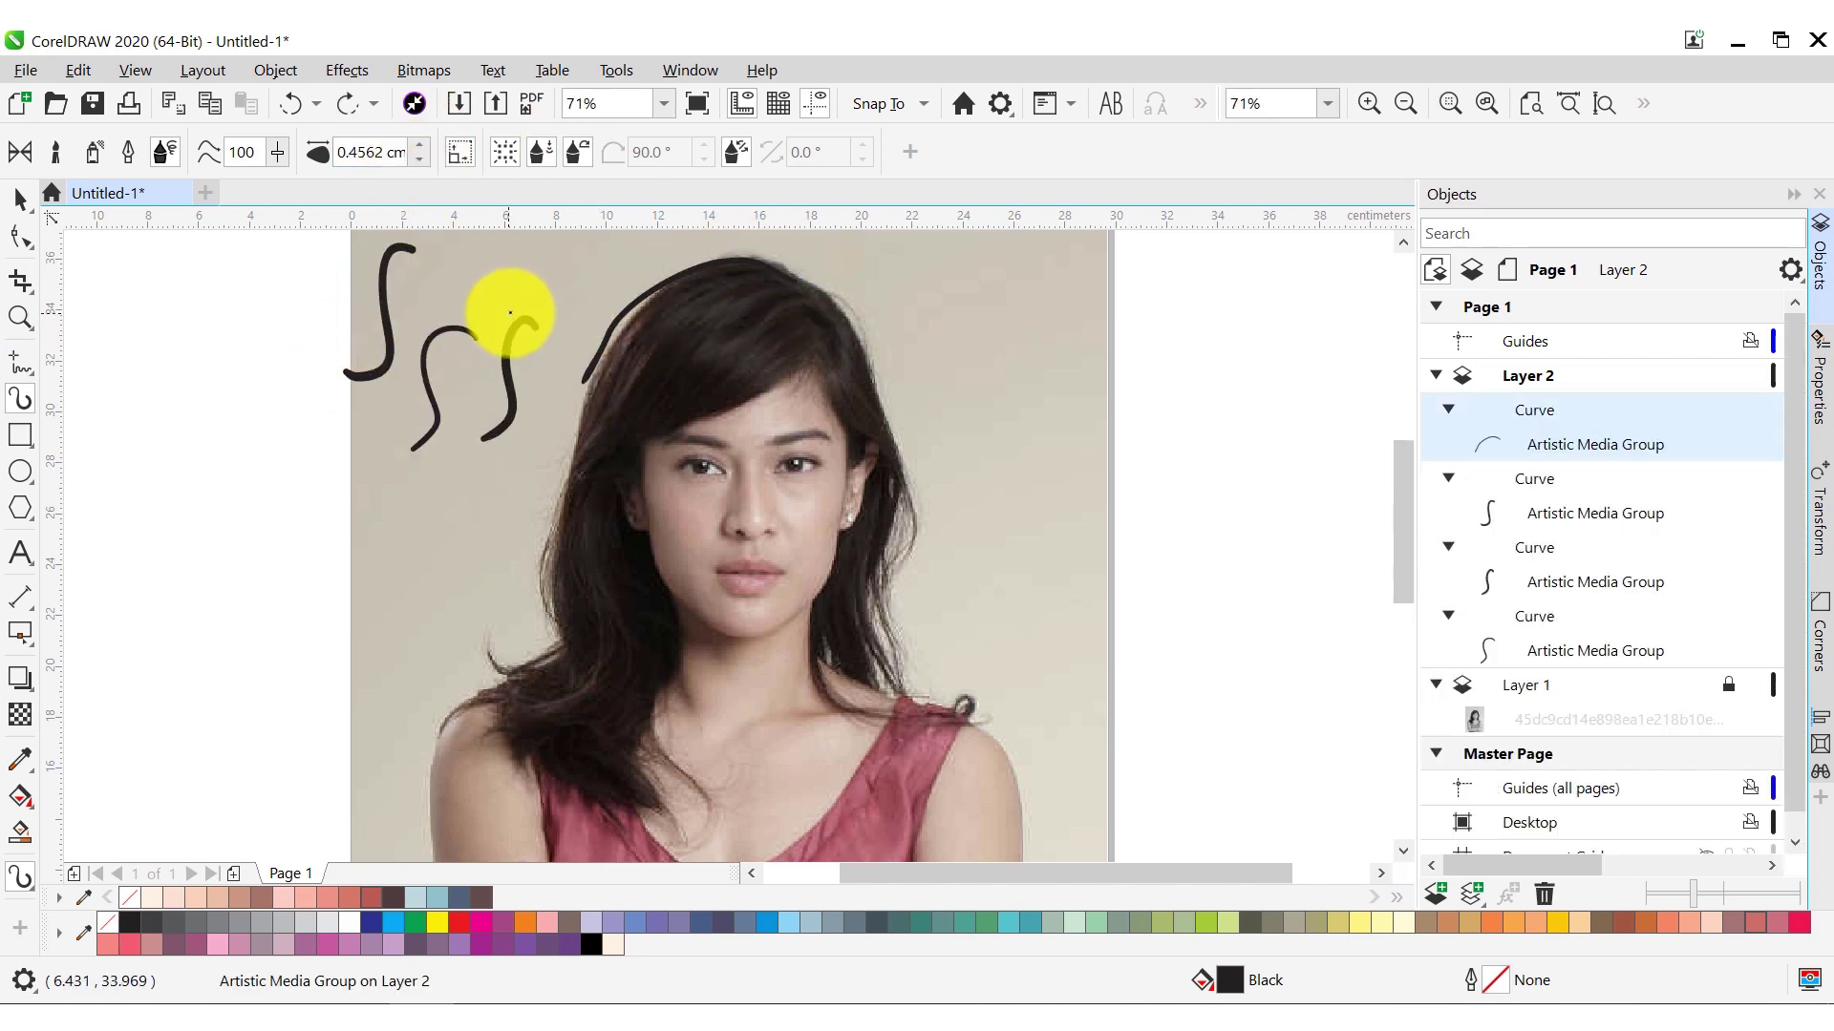
pyautogui.press('Delete')
pyautogui.scroll(1, 594, 266)
pyautogui.hotkey('ctrl', 'a')
pyautogui.press('Delete')
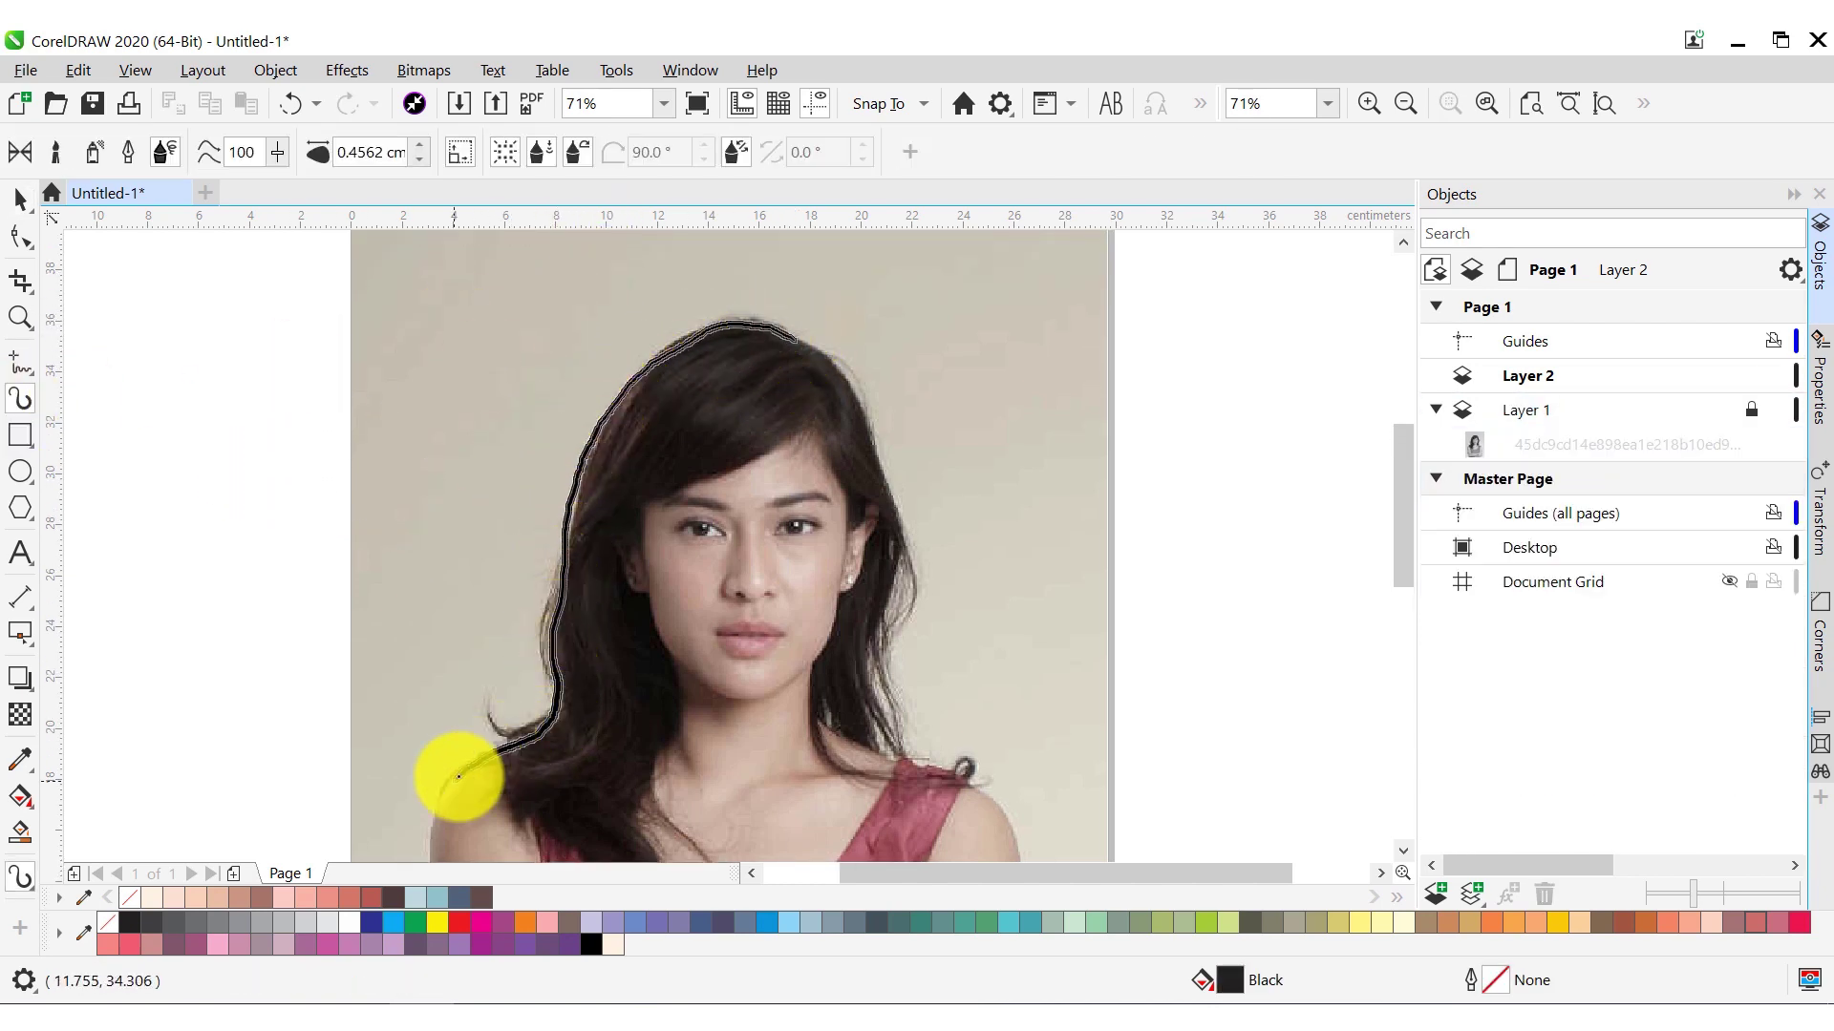
# Trace the left side of the hair: outer edge, shoulder, cheek, hairline and temple
pyautogui.moveTo(459, 776)
pyautogui.mouseDown()
pyautogui.moveTo(509, 764)
pyautogui.moveTo(511, 808)
pyautogui.mouseUp()
pyautogui.scroll(-2, 840, 607)
pyautogui.moveTo(540, 676); pyautogui.dragTo(552, 706)
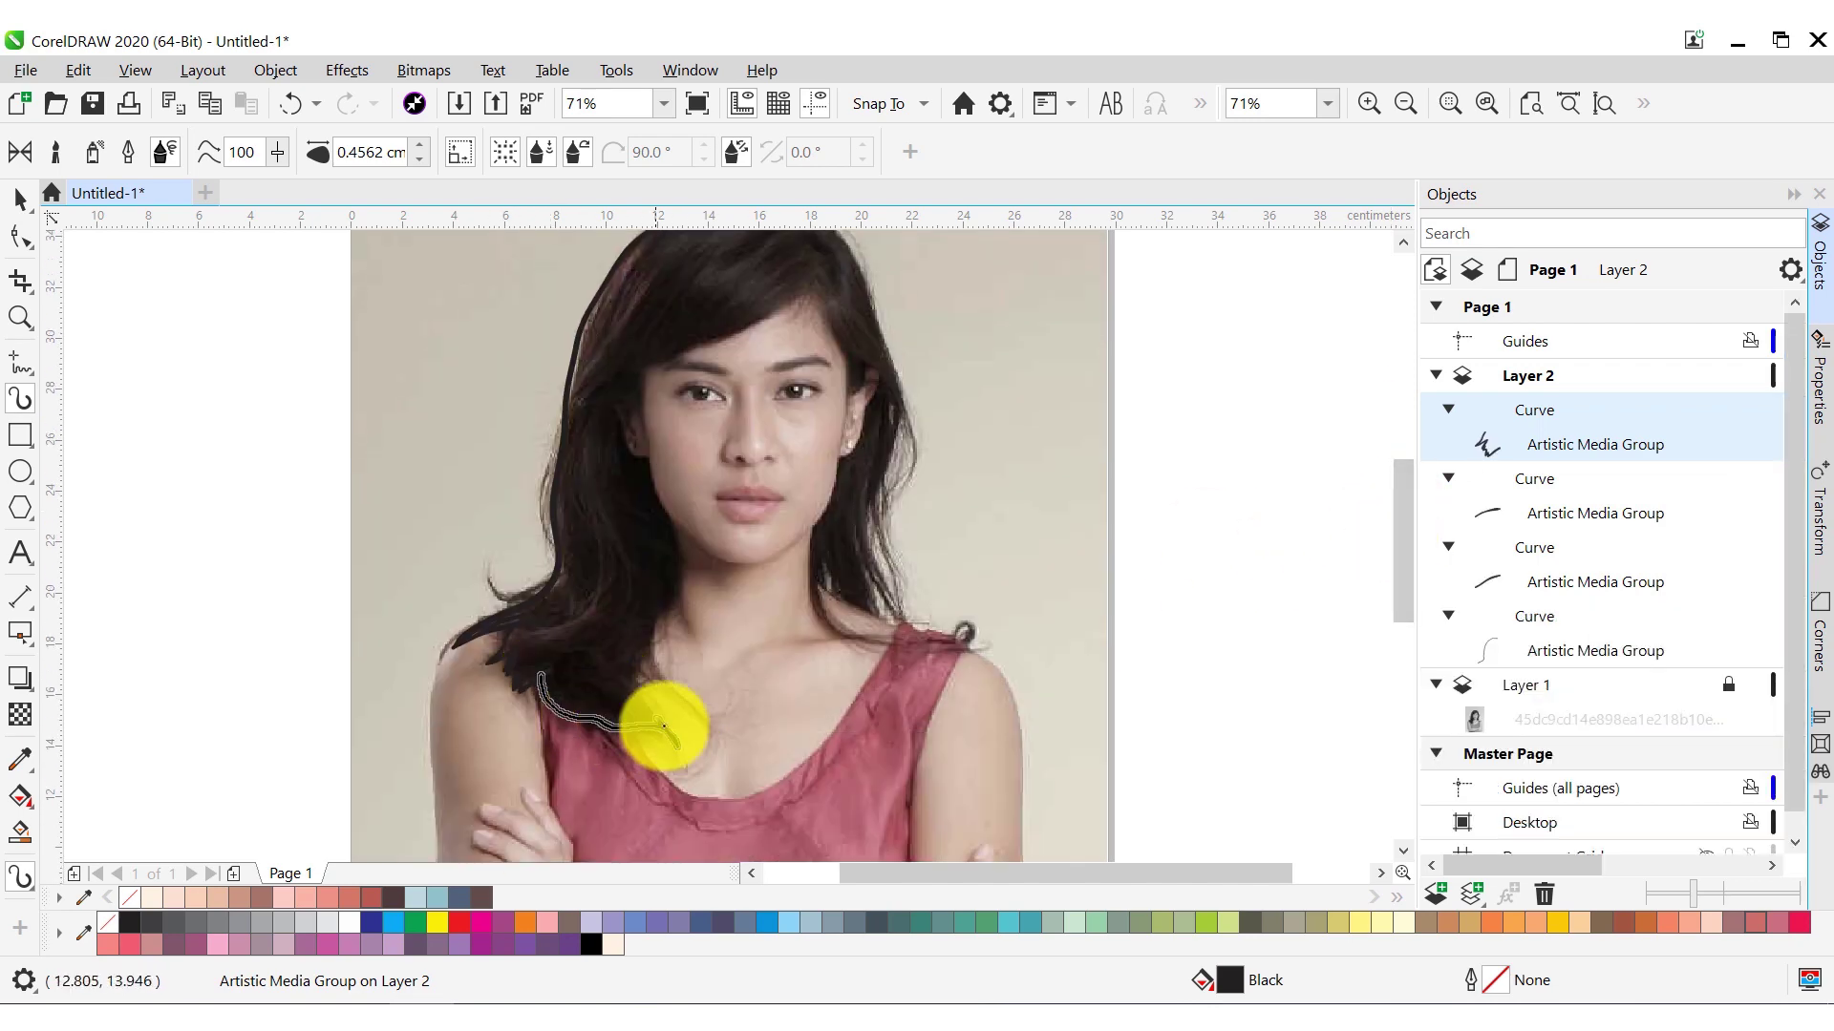
pyautogui.moveTo(675, 605); pyautogui.dragTo(675, 602)
pyautogui.click(1368, 103)
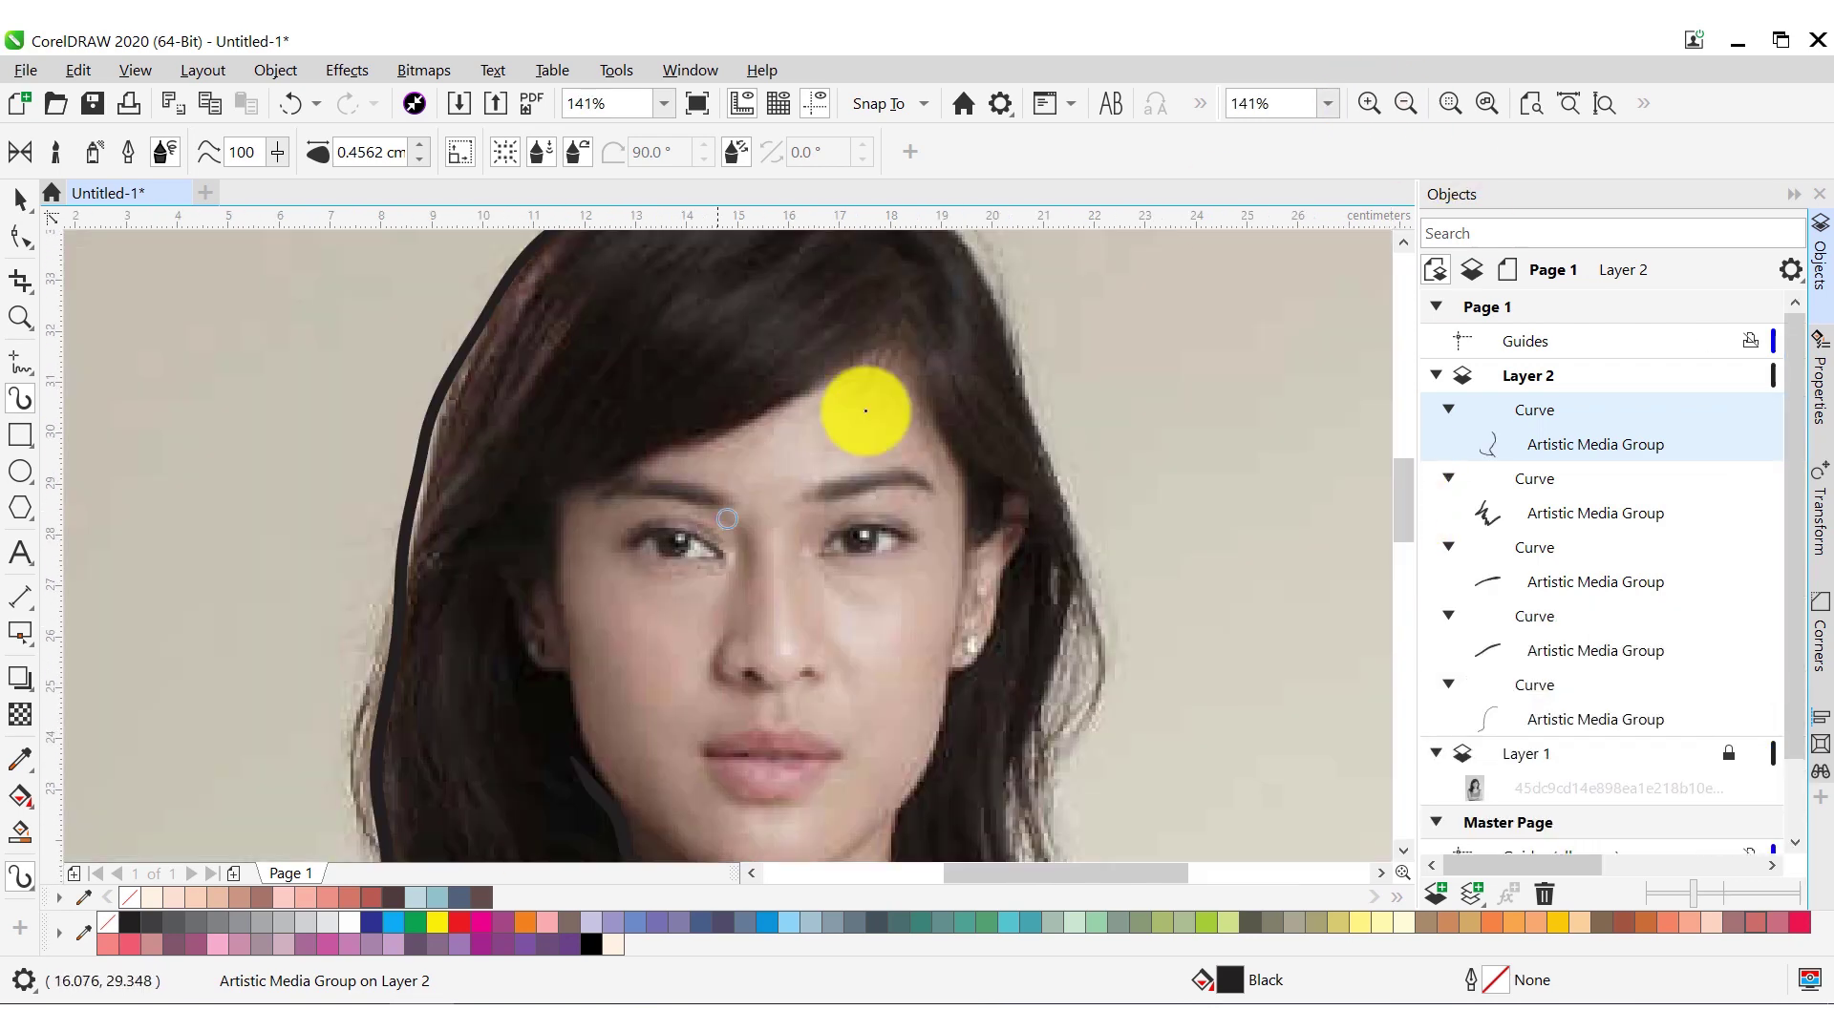
pyautogui.moveTo(570, 708); pyautogui.dragTo(622, 853)
pyautogui.moveTo(510, 599); pyautogui.dragTo(554, 688)
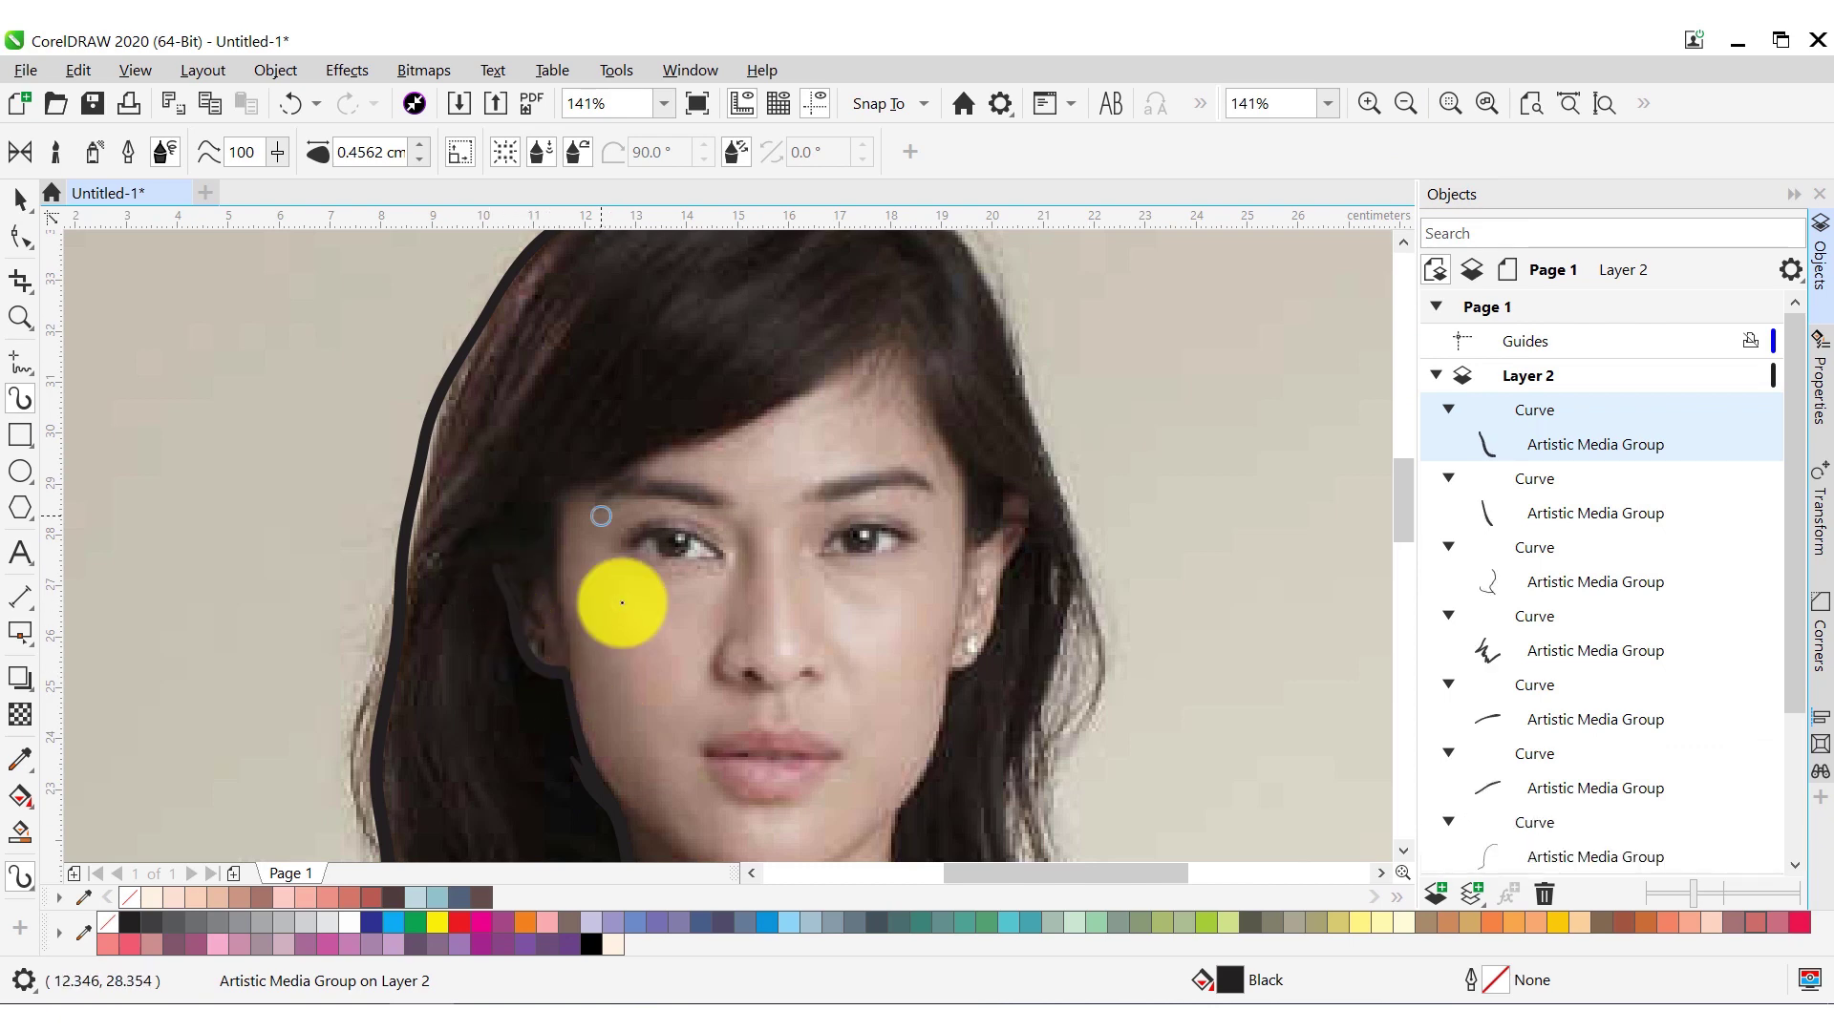
pyautogui.moveTo(548, 541); pyautogui.dragTo(543, 494)
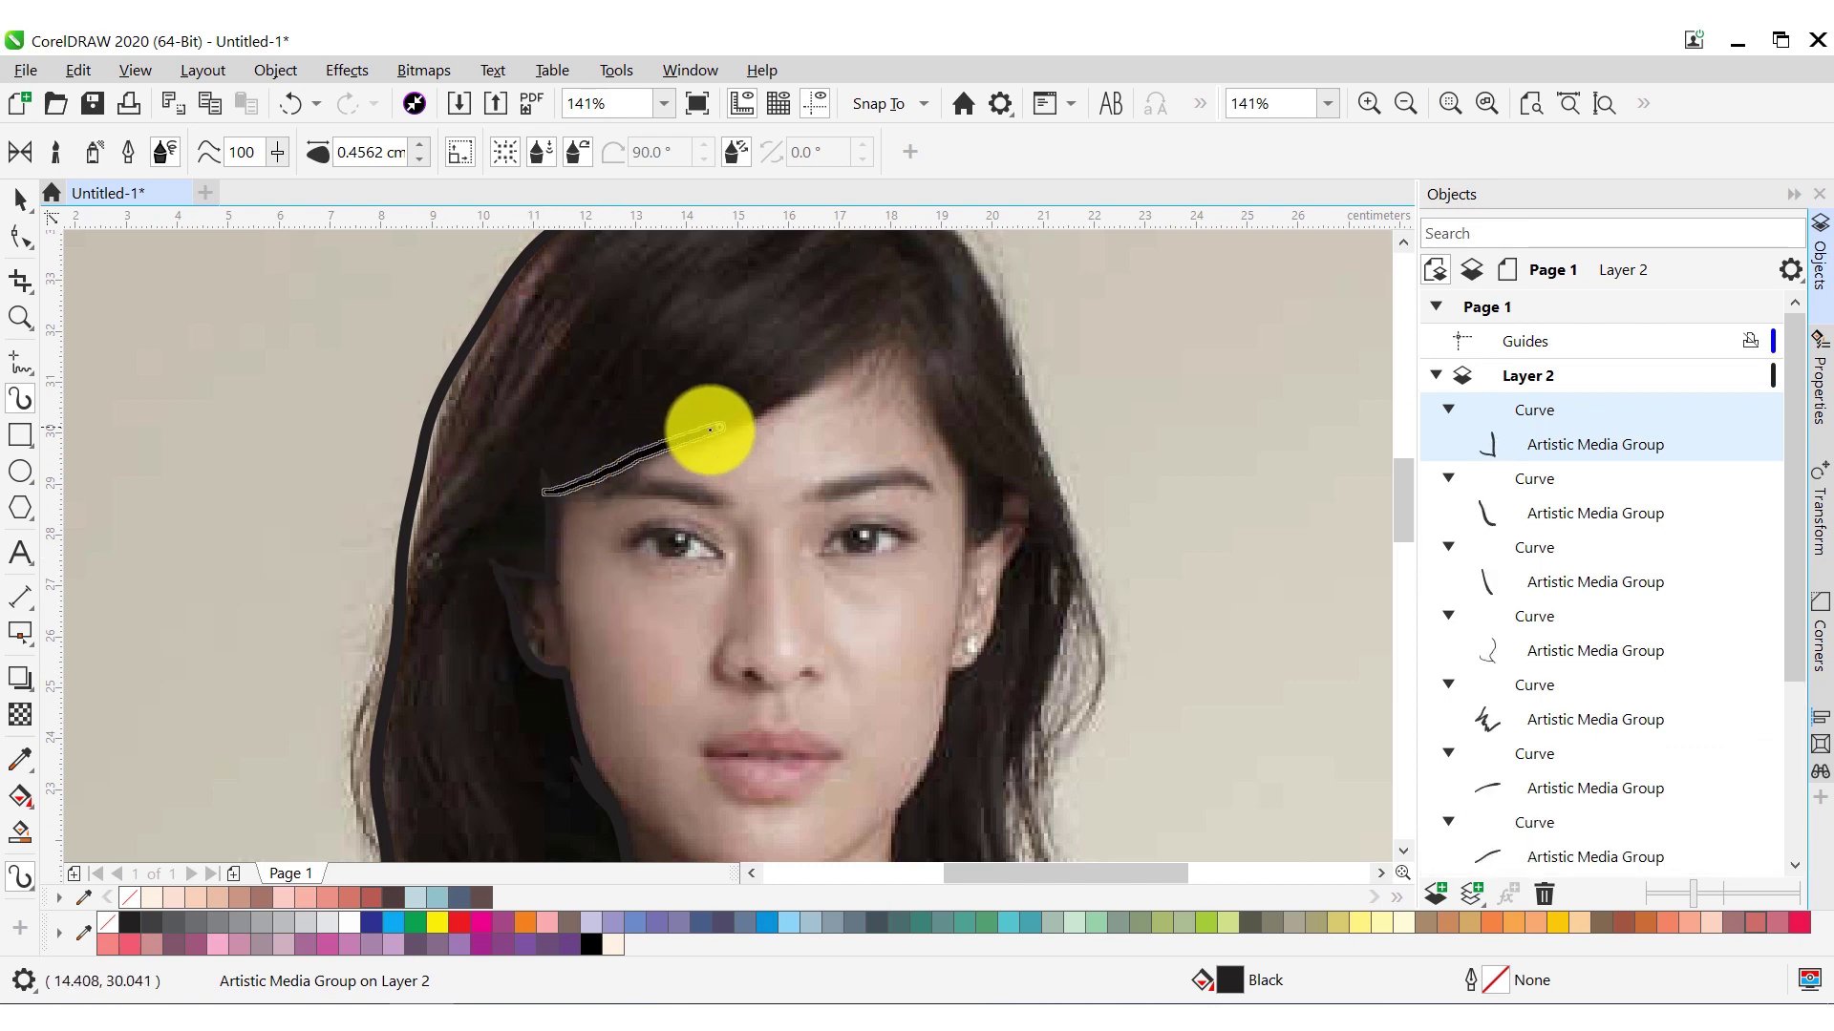
# Add more hair strokes across the top and right side of the head
pyautogui.moveTo(709, 430); pyautogui.dragTo(919, 329)
pyautogui.moveTo(1404, 492); pyautogui.dragTo(1403, 468)
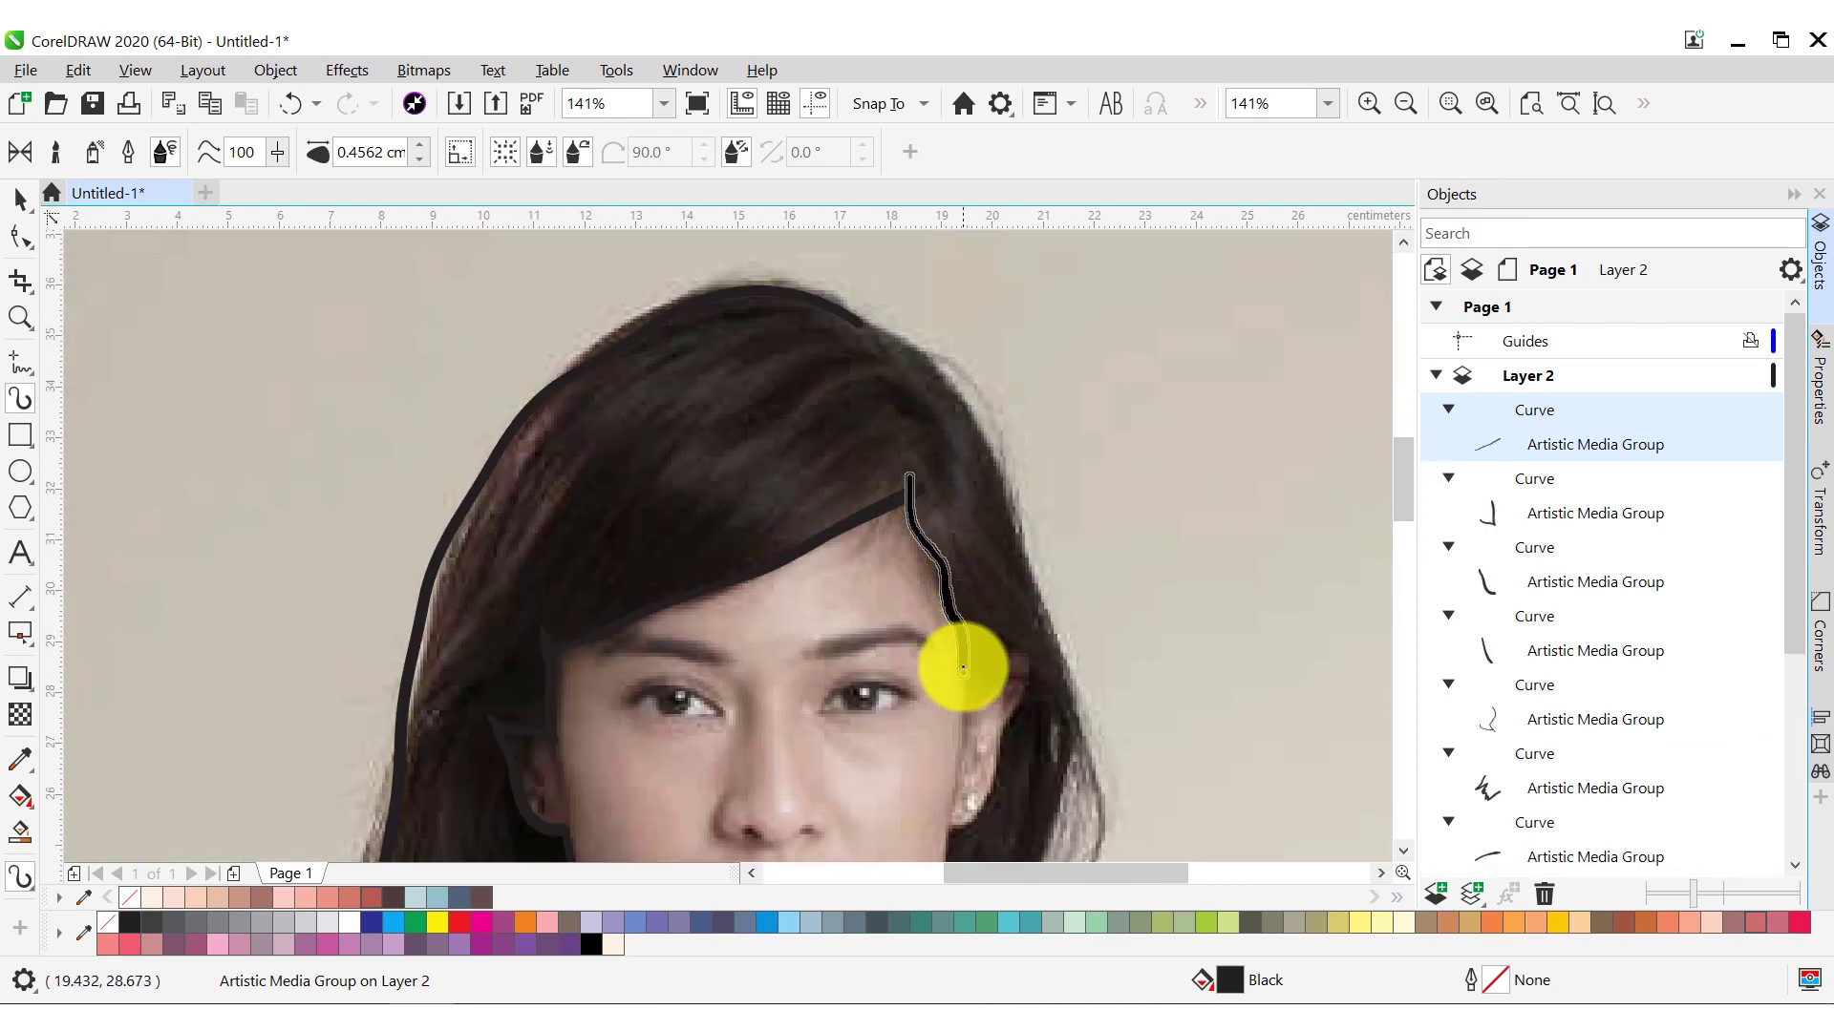
pyautogui.moveTo(962, 668); pyautogui.dragTo(965, 673)
pyautogui.moveTo(1404, 479); pyautogui.dragTo(1404, 521)
pyautogui.moveTo(1001, 336); pyautogui.dragTo(1020, 396)
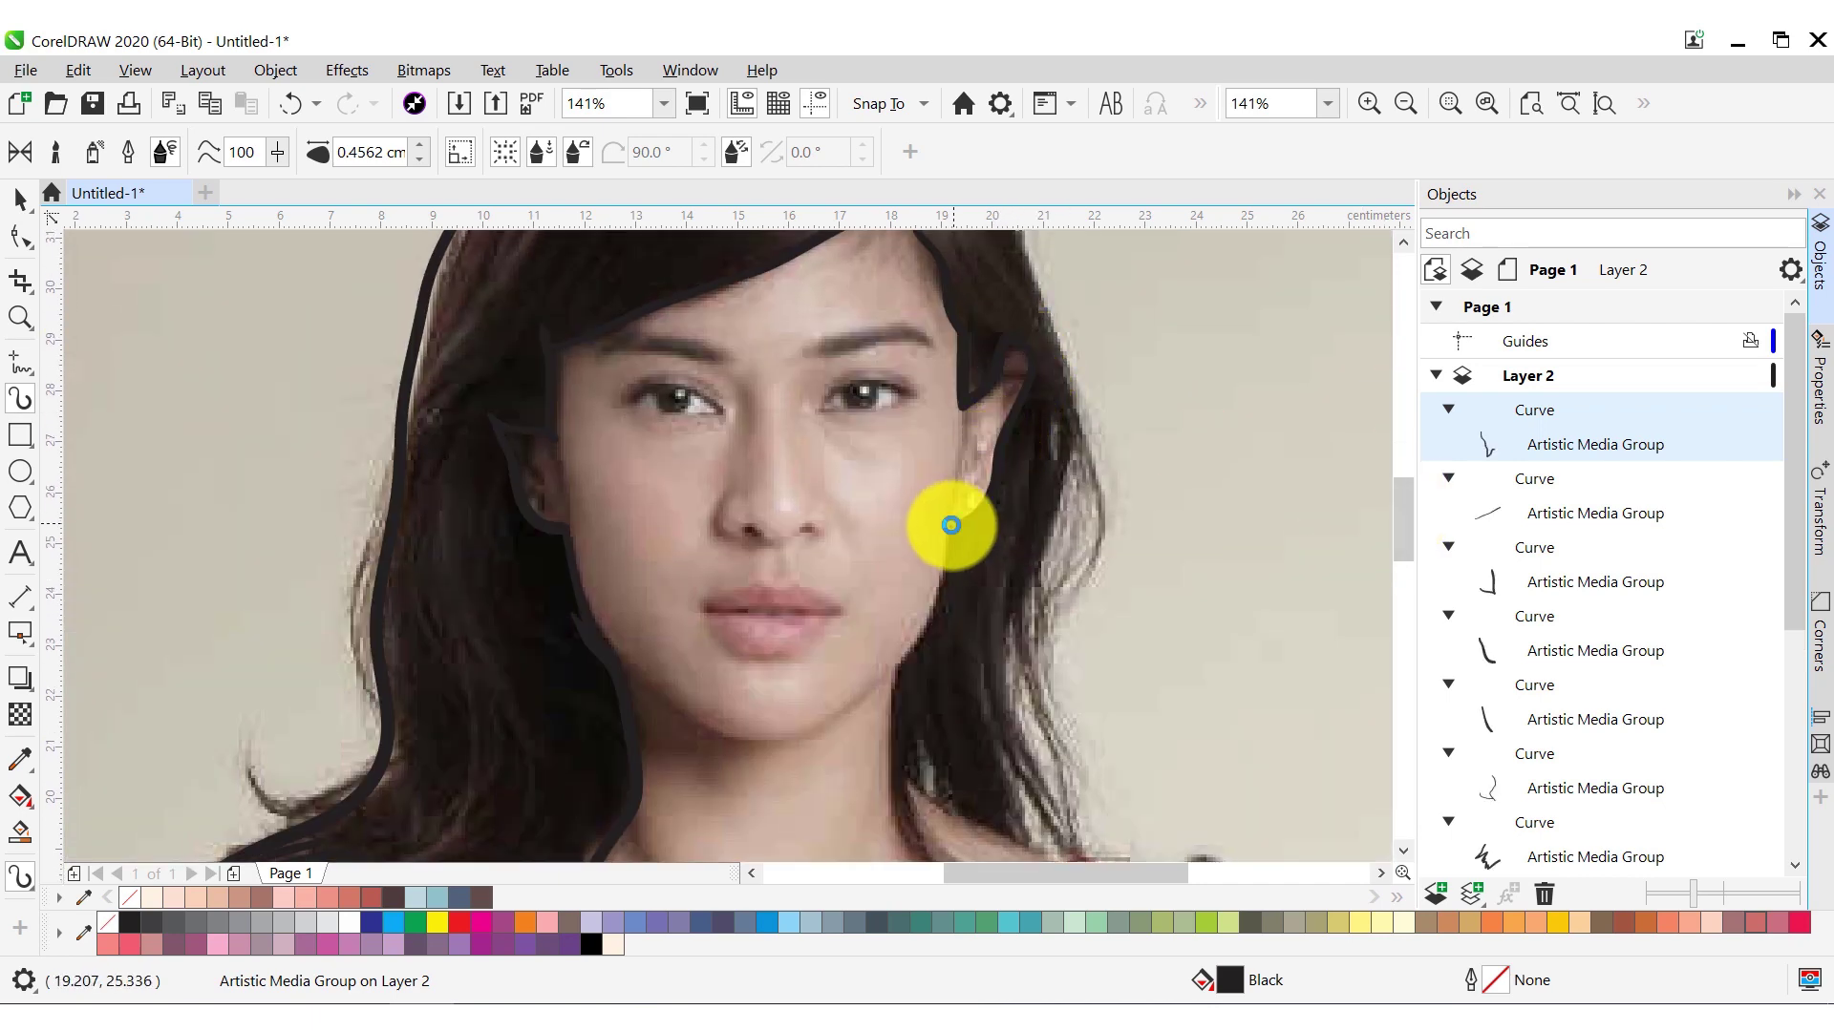
pyautogui.moveTo(896, 664); pyautogui.dragTo(898, 673)
pyautogui.scroll(-3, 1074, 630)
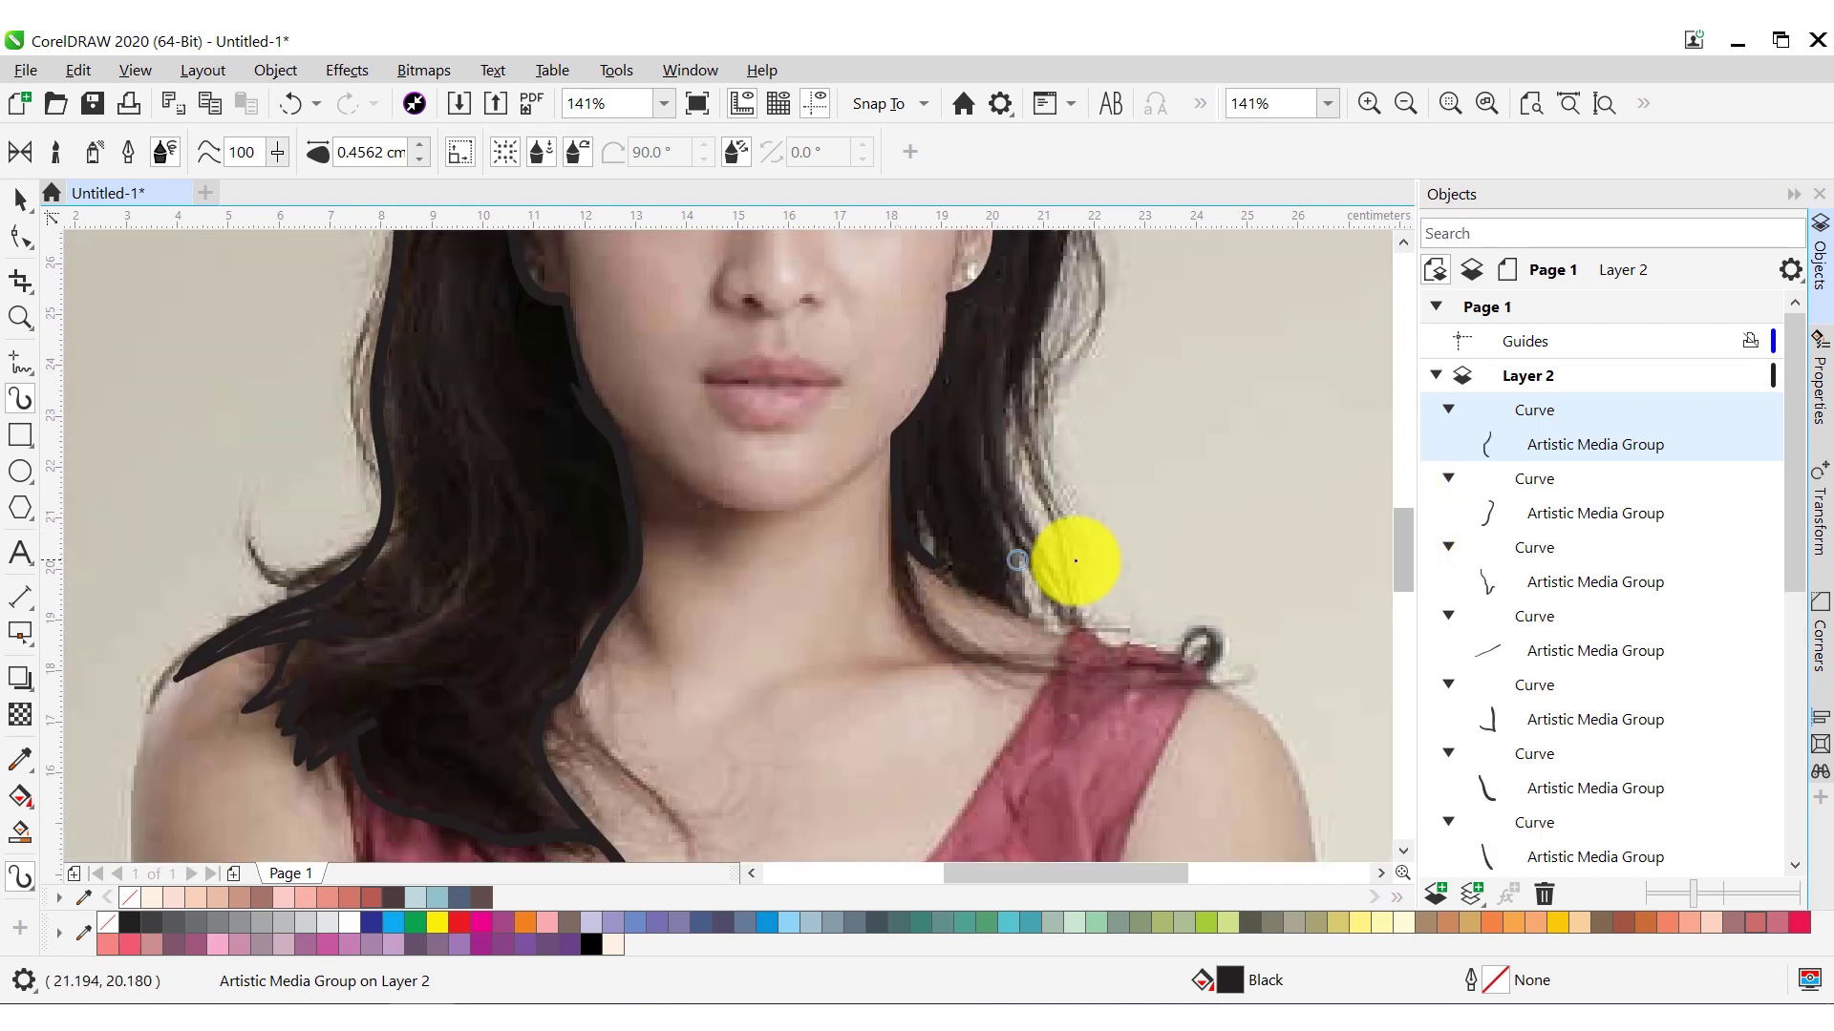
# Trace the hair edge along the neck and right shoulder with long strokes
pyautogui.moveTo(926, 559); pyautogui.dragTo(986, 611)
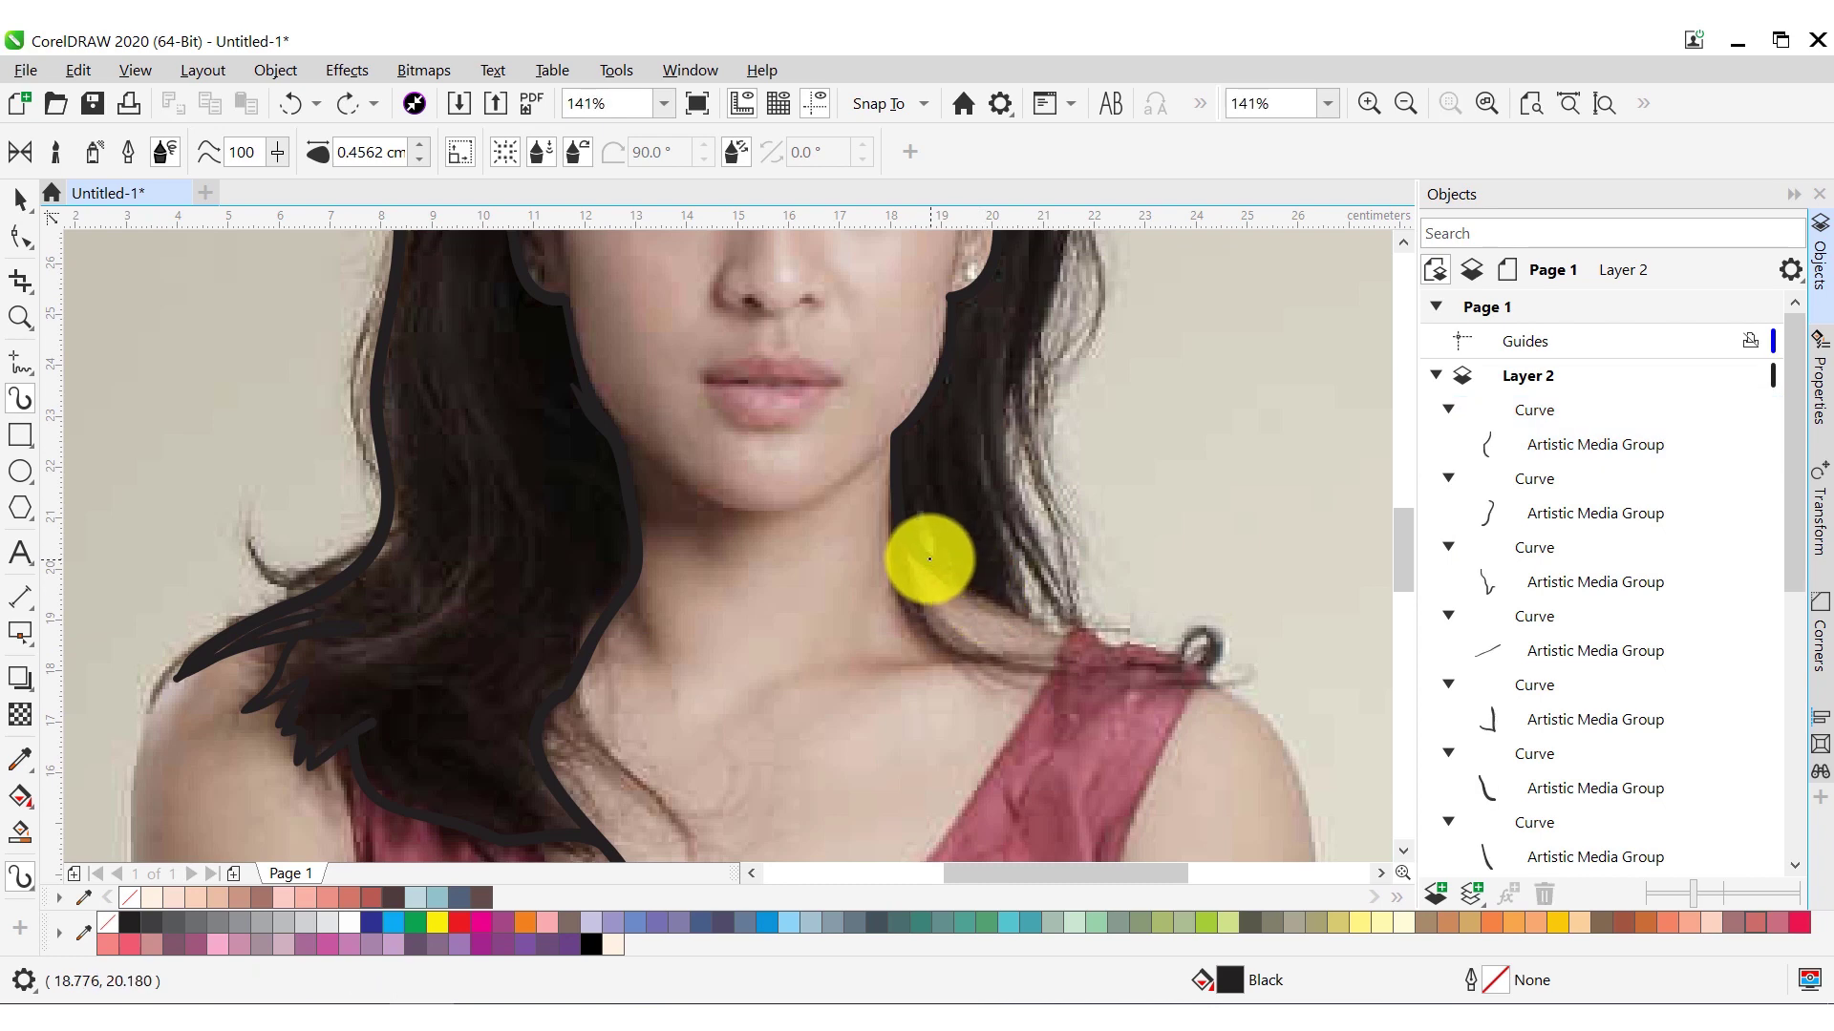
pyautogui.moveTo(921, 552); pyautogui.dragTo(1055, 626)
pyautogui.moveTo(1403, 534); pyautogui.dragTo(1404, 510)
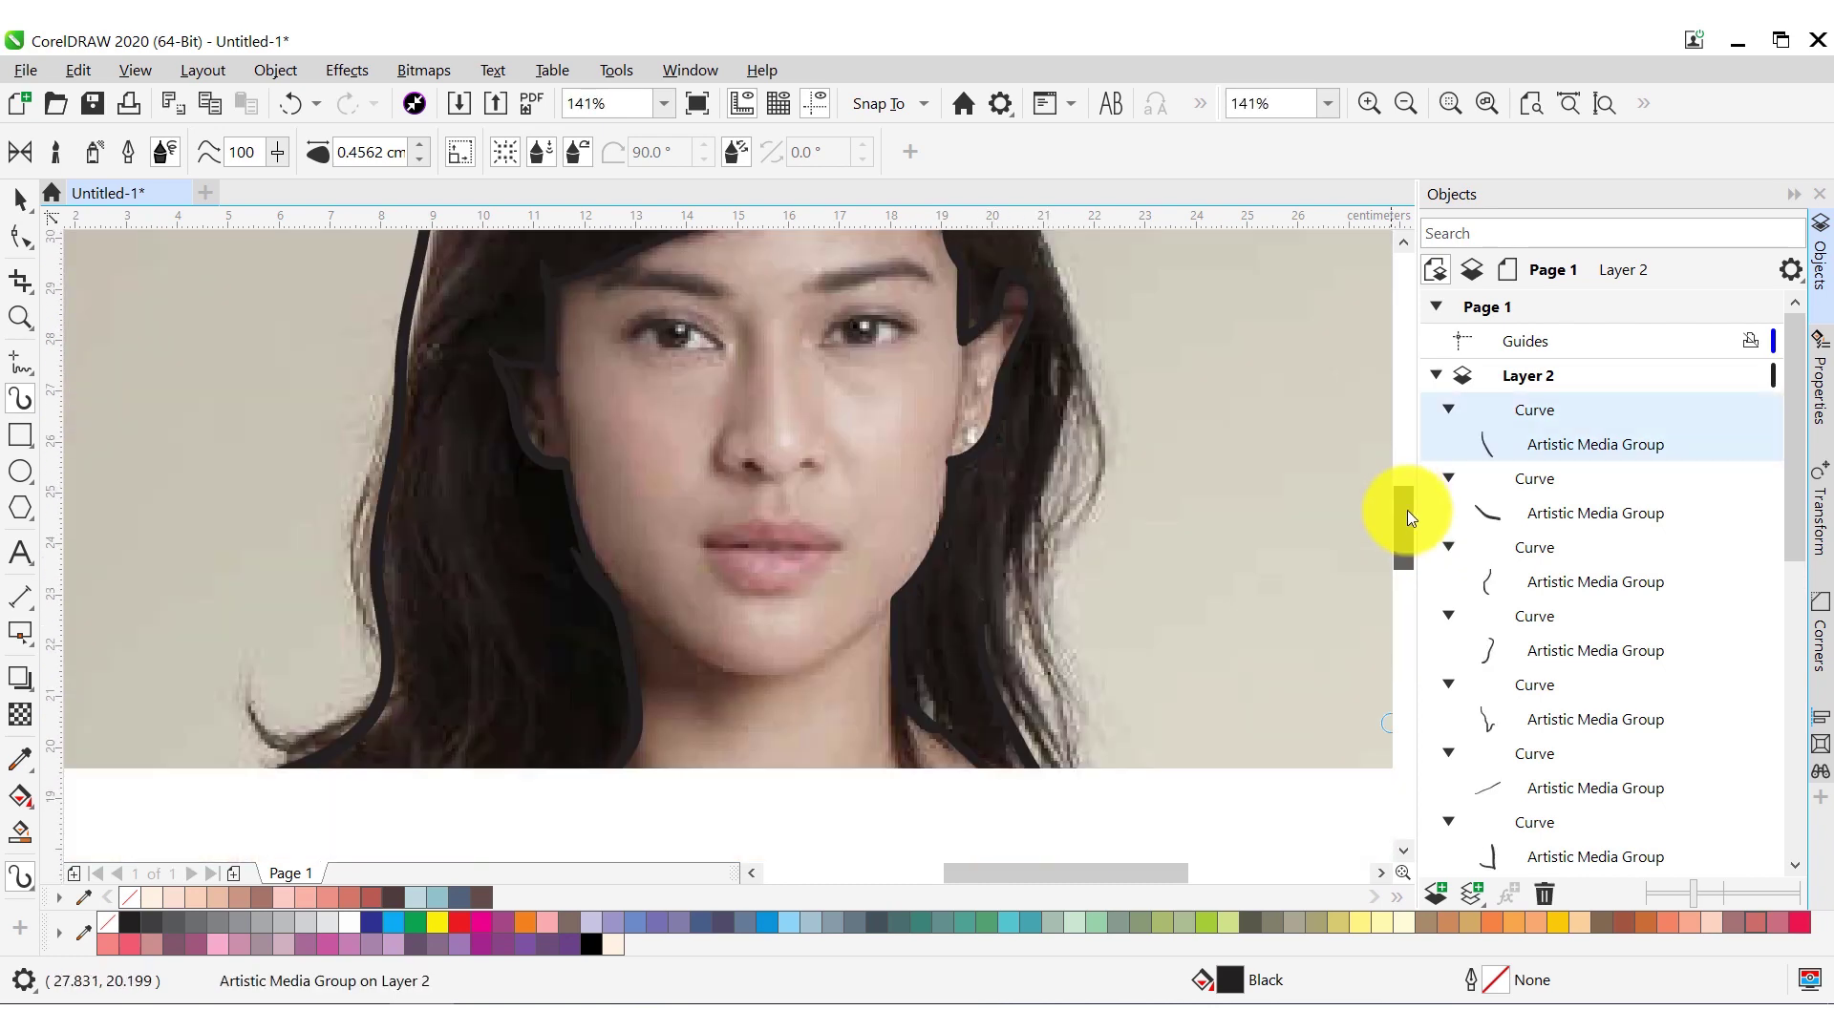
pyautogui.moveTo(1072, 347)
pyautogui.mouseDown()
pyautogui.moveTo(1015, 726)
pyautogui.moveTo(1031, 758)
pyautogui.mouseUp()
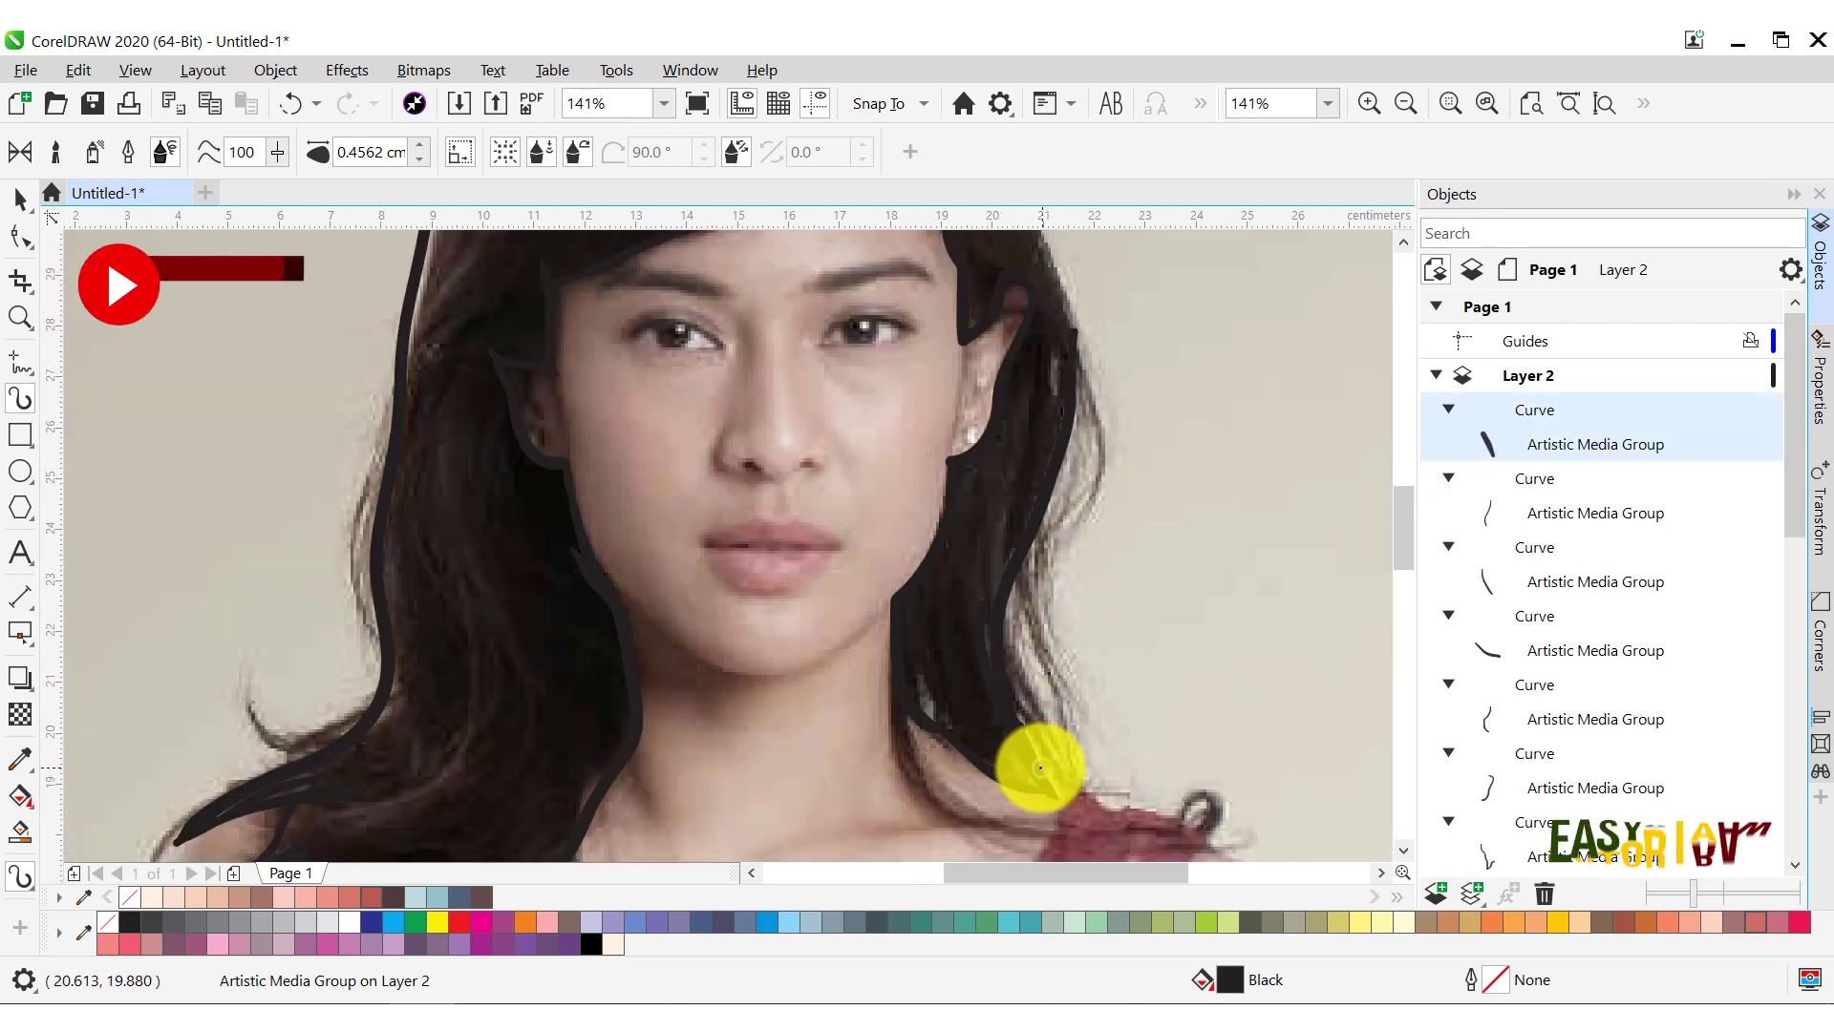
pyautogui.moveTo(1404, 528); pyautogui.dragTo(1405, 478)
pyautogui.moveTo(856, 329); pyautogui.dragTo(1073, 732)
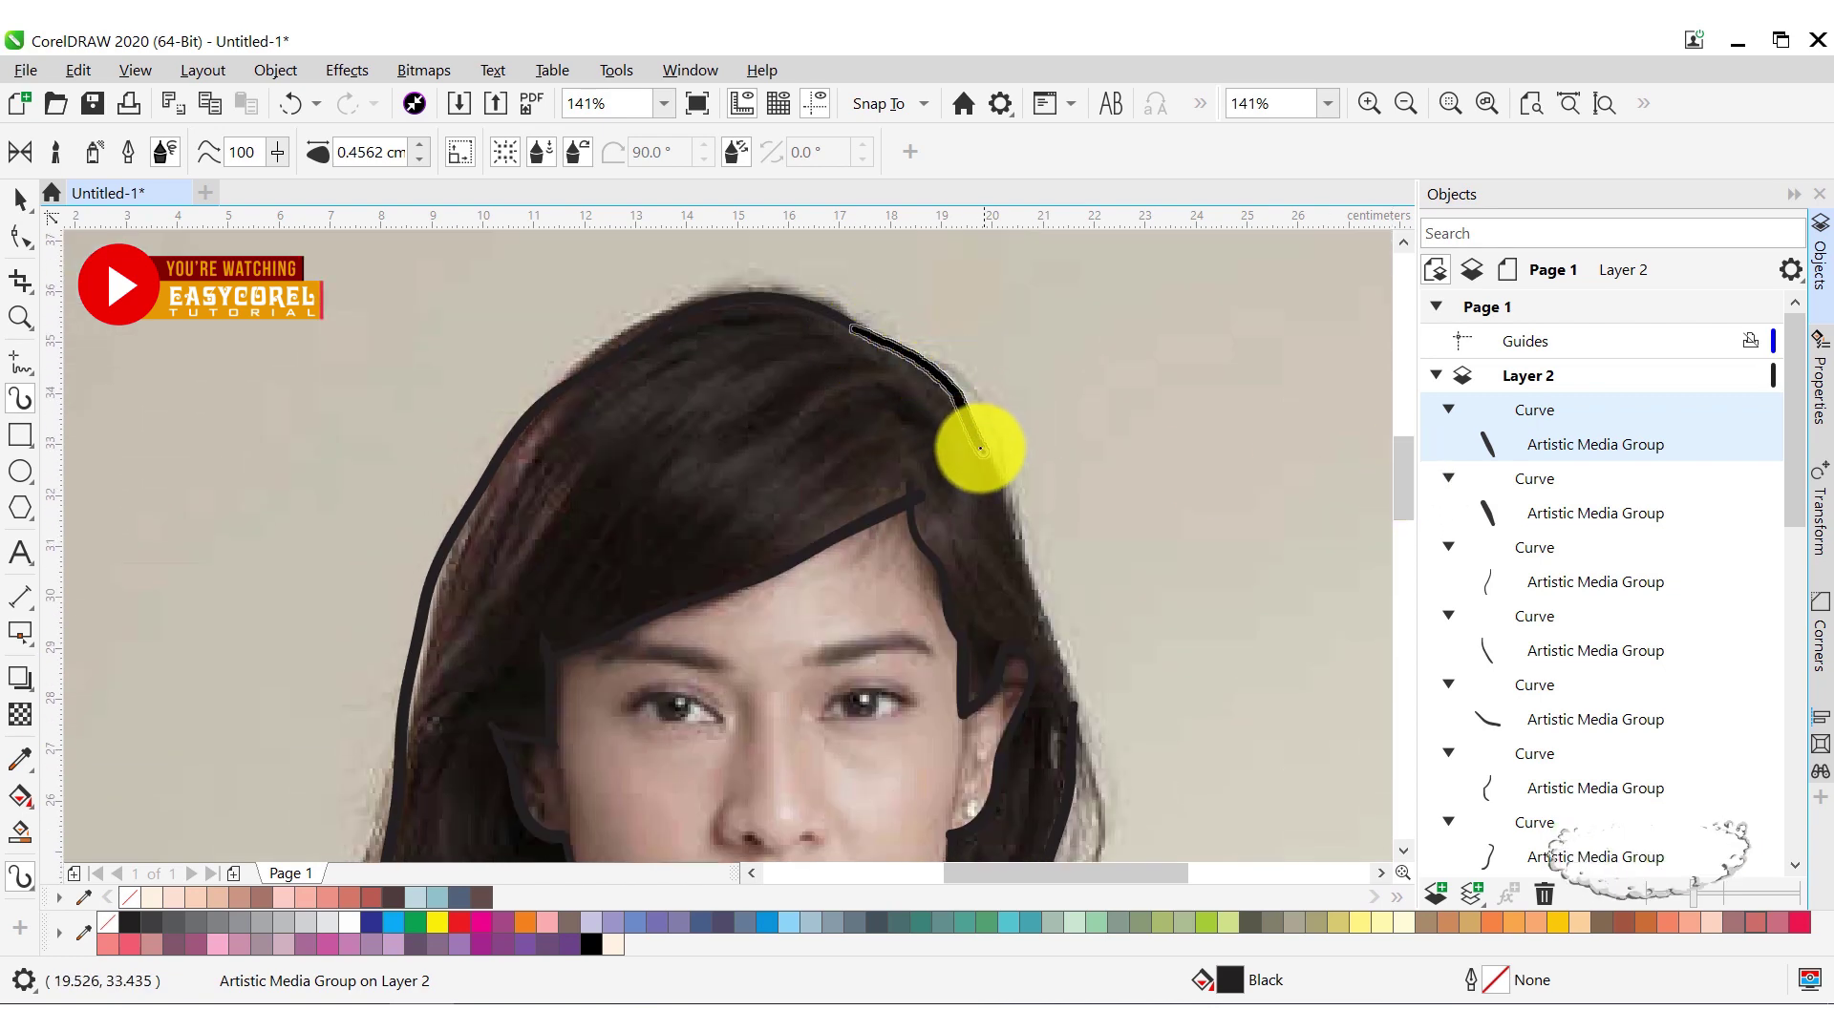
pyautogui.click(1404, 553)
pyautogui.scroll(-5, 449, 264)
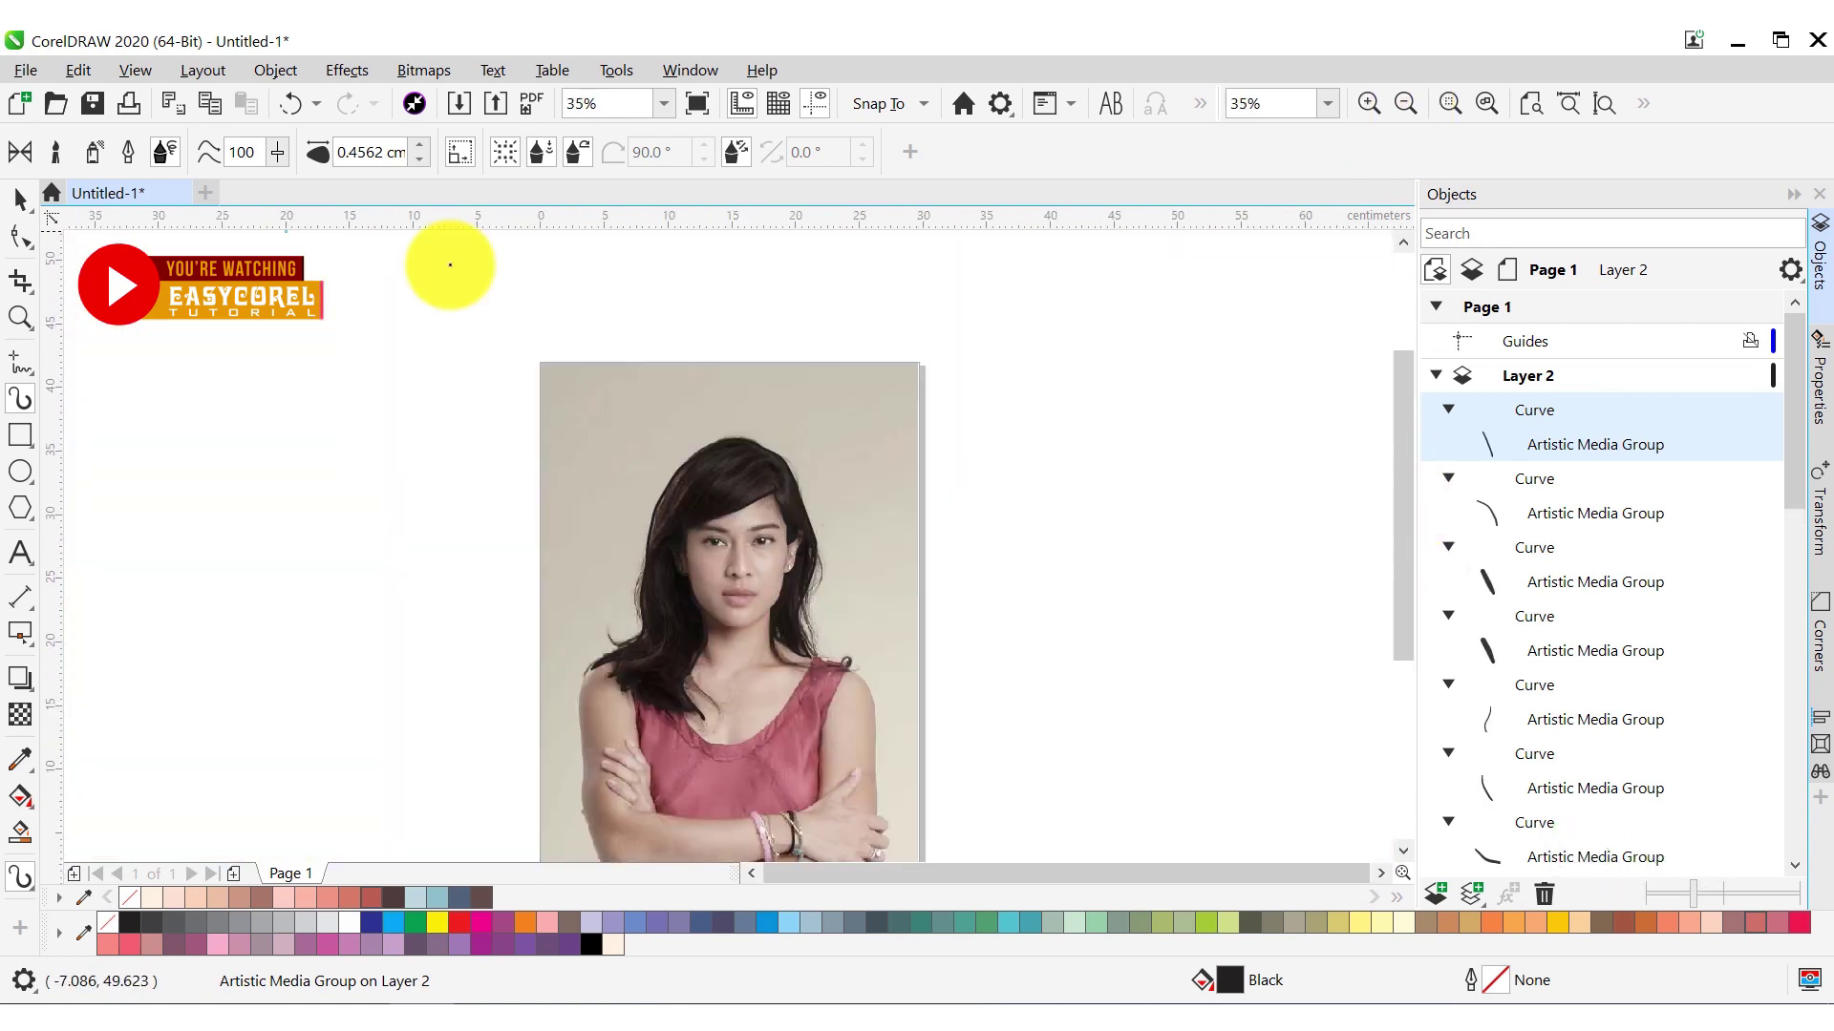
# Select all 38 strokes, break the Artistic Media apart, and combine them into one shape
pyautogui.hotkey('ctrl', 'a')
pyautogui.click(275, 70)
pyautogui.click(369, 451)
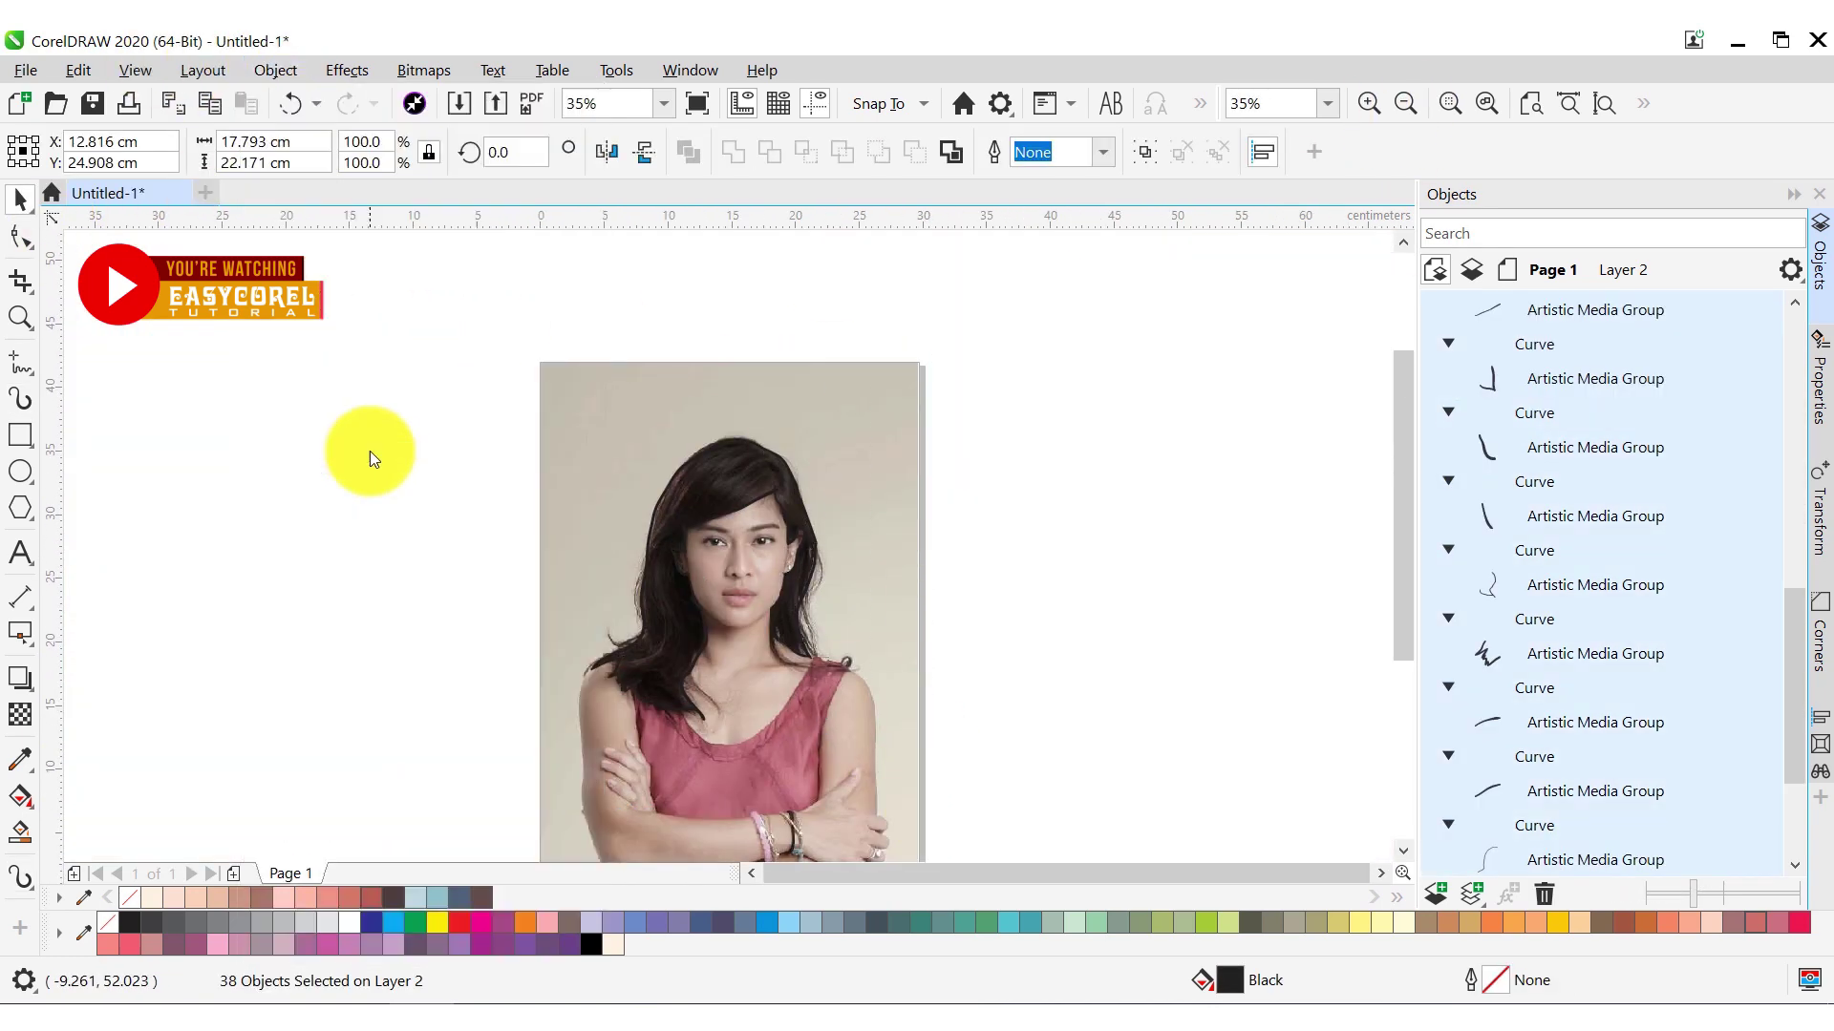
pyautogui.click(734, 148)
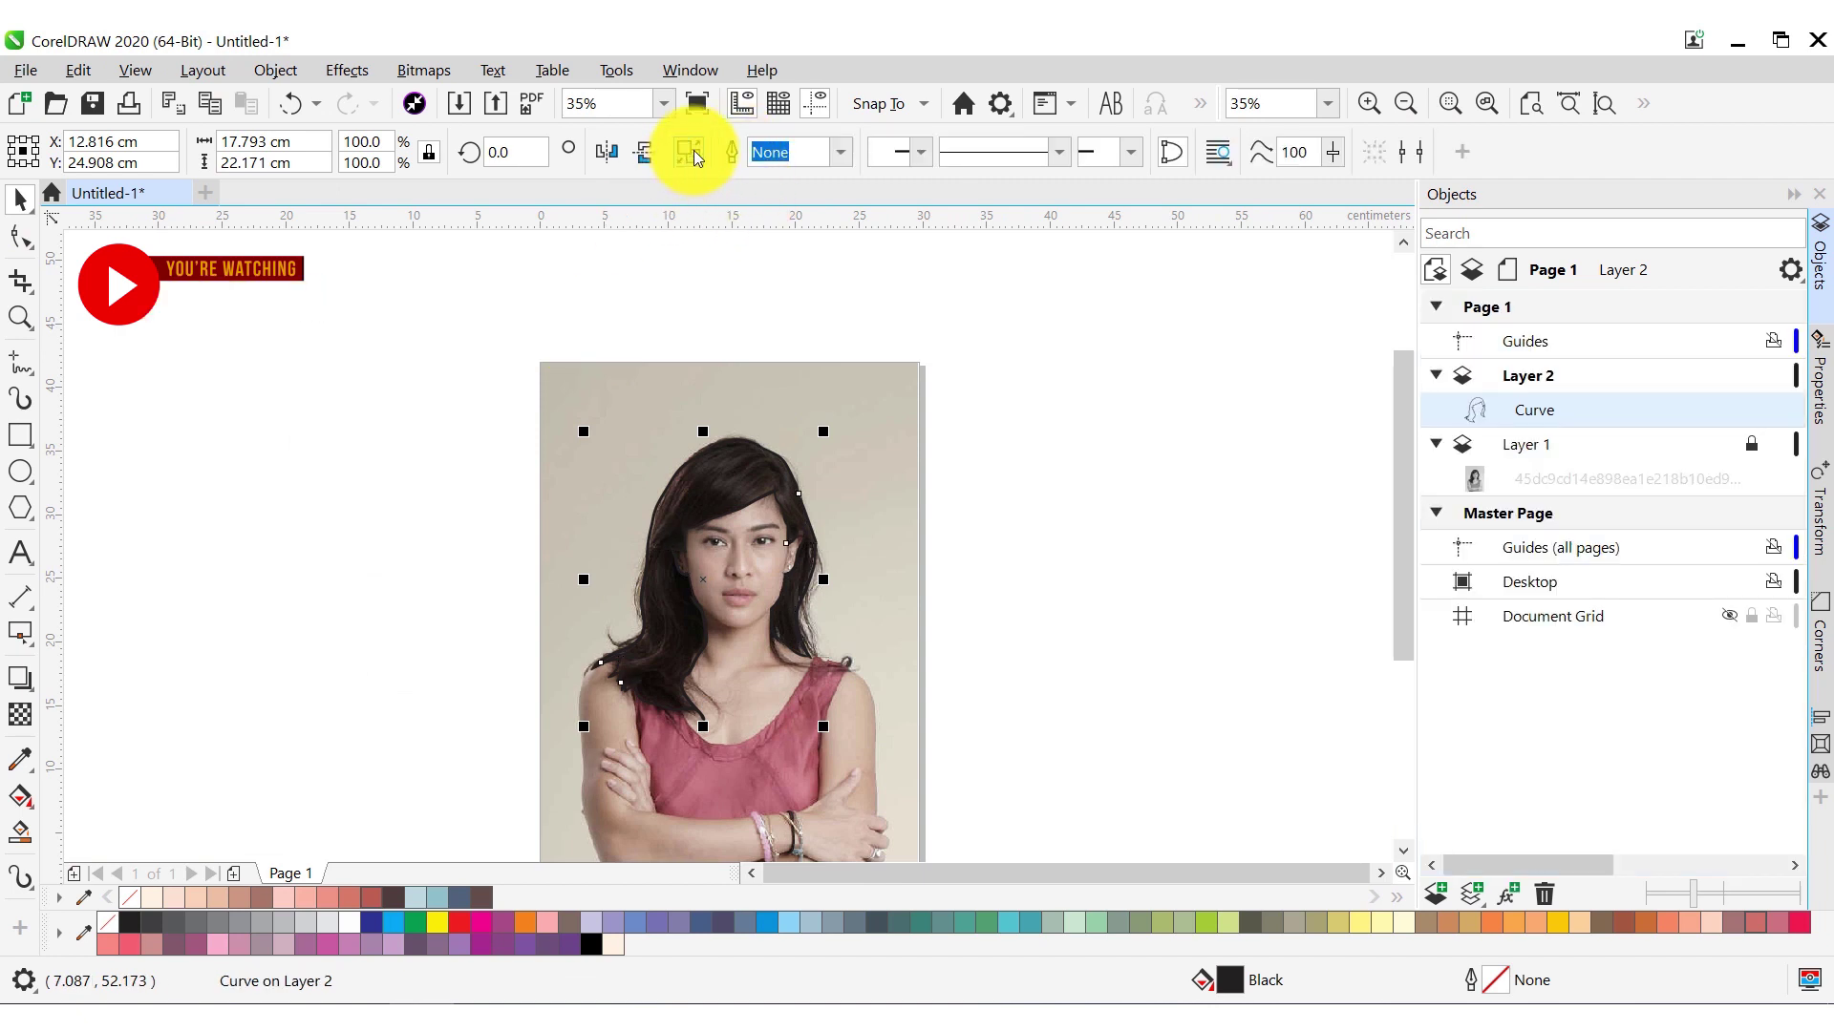
# Rename Layer 2 to 'line art'
pyautogui.doubleClick(1516, 374)
pyautogui.write('line art')
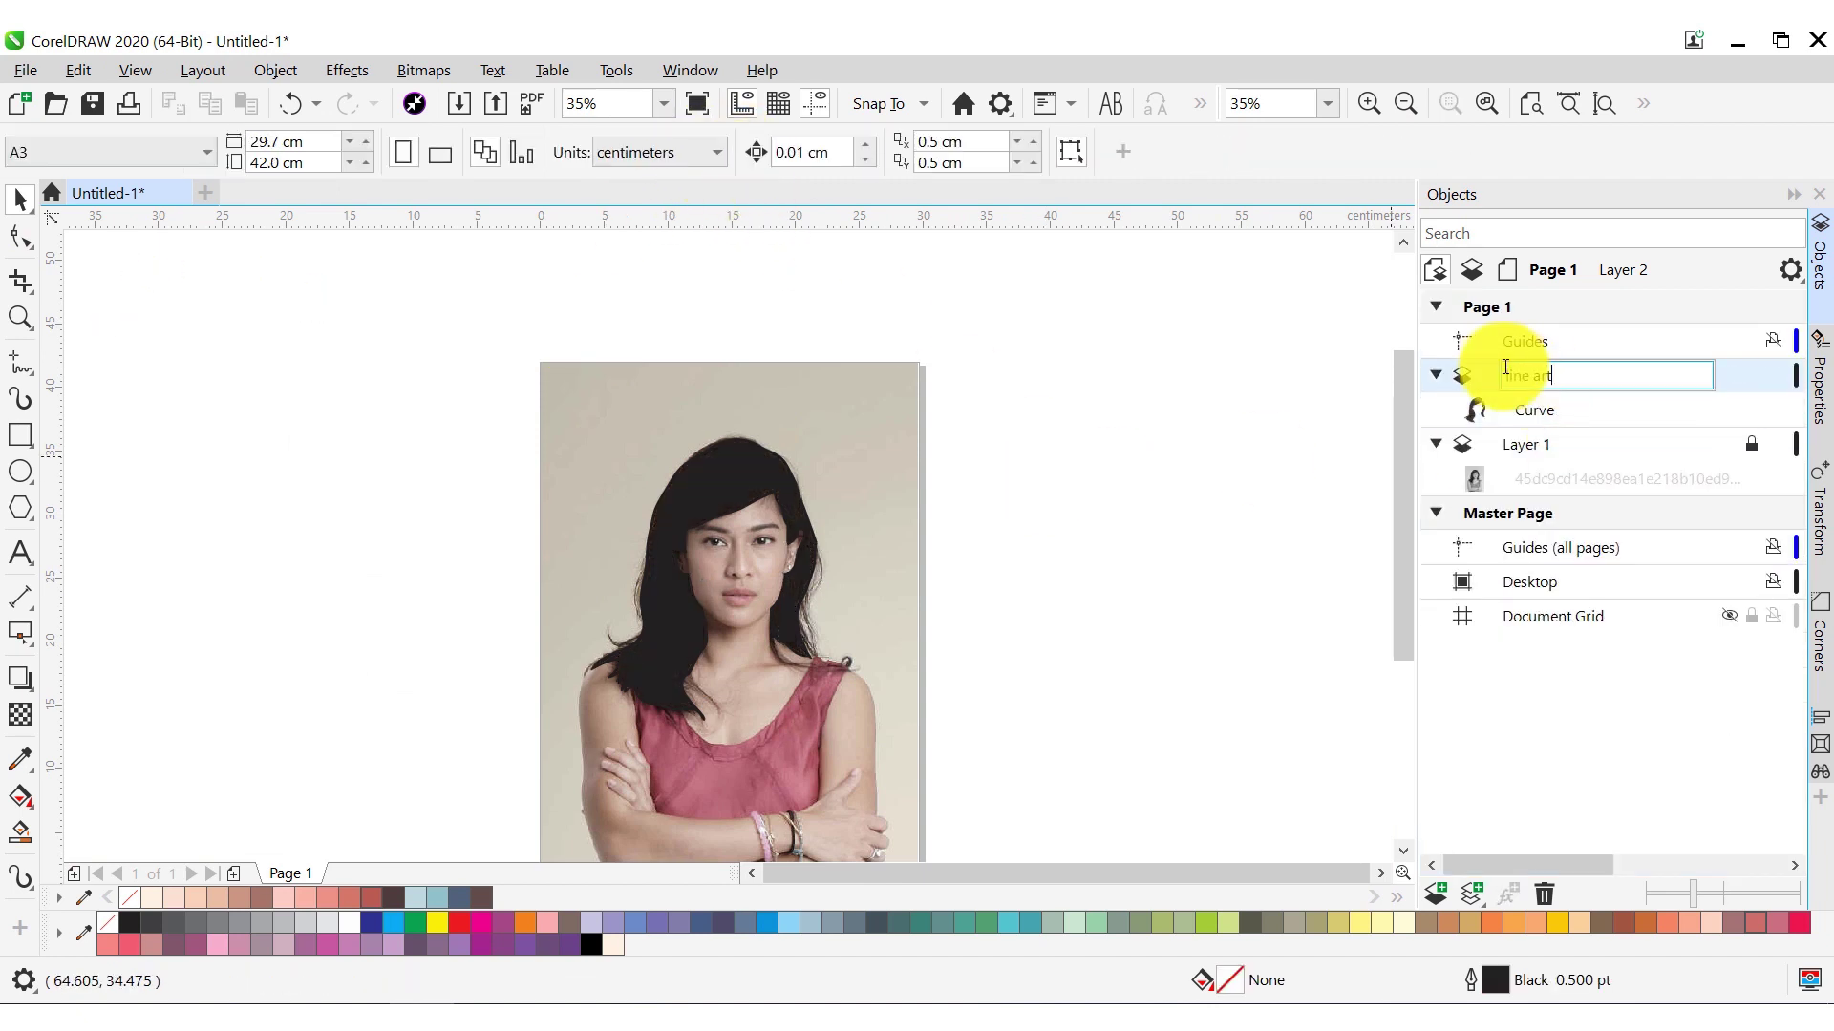
pyautogui.press('z')
pyautogui.scroll(2, 776, 573)
pyautogui.scroll(1, 872, 611)
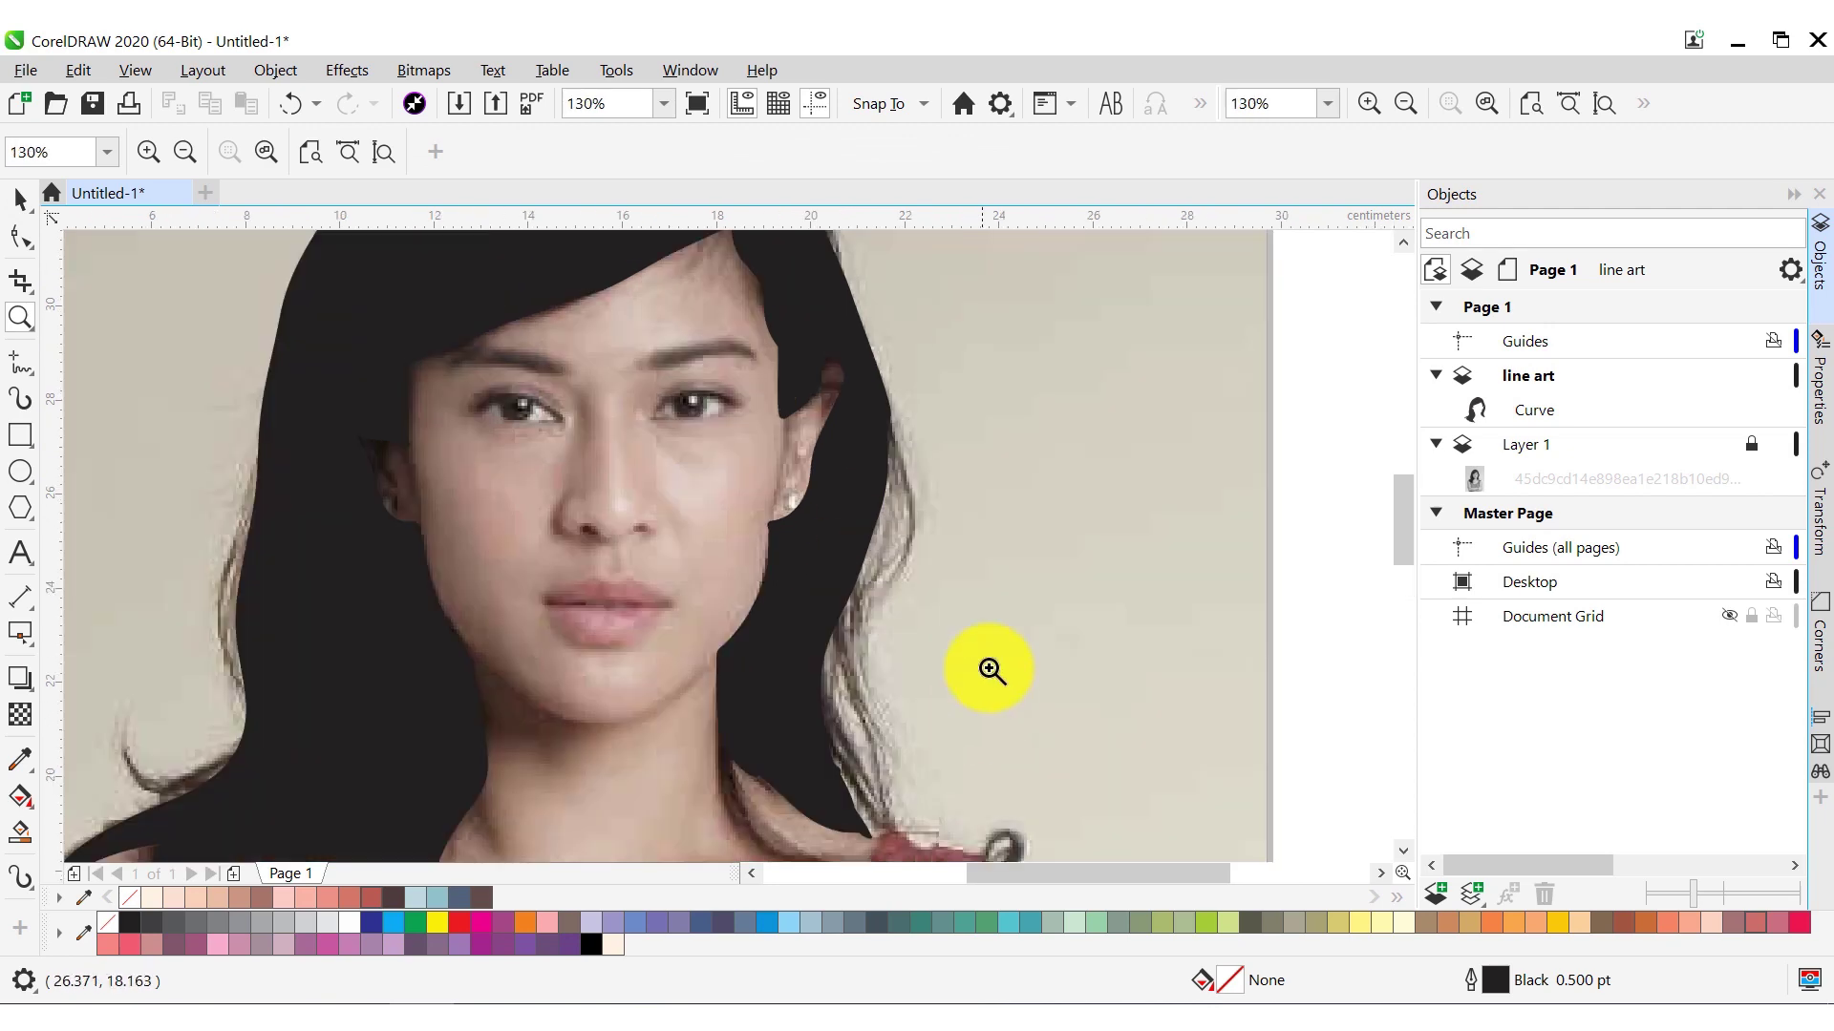
# Trace the first eyebrow as a closed Bézier outline
pyautogui.click(184, 426)
pyautogui.click(1369, 103)
pyautogui.moveTo(1403, 516); pyautogui.dragTo(1405, 479)
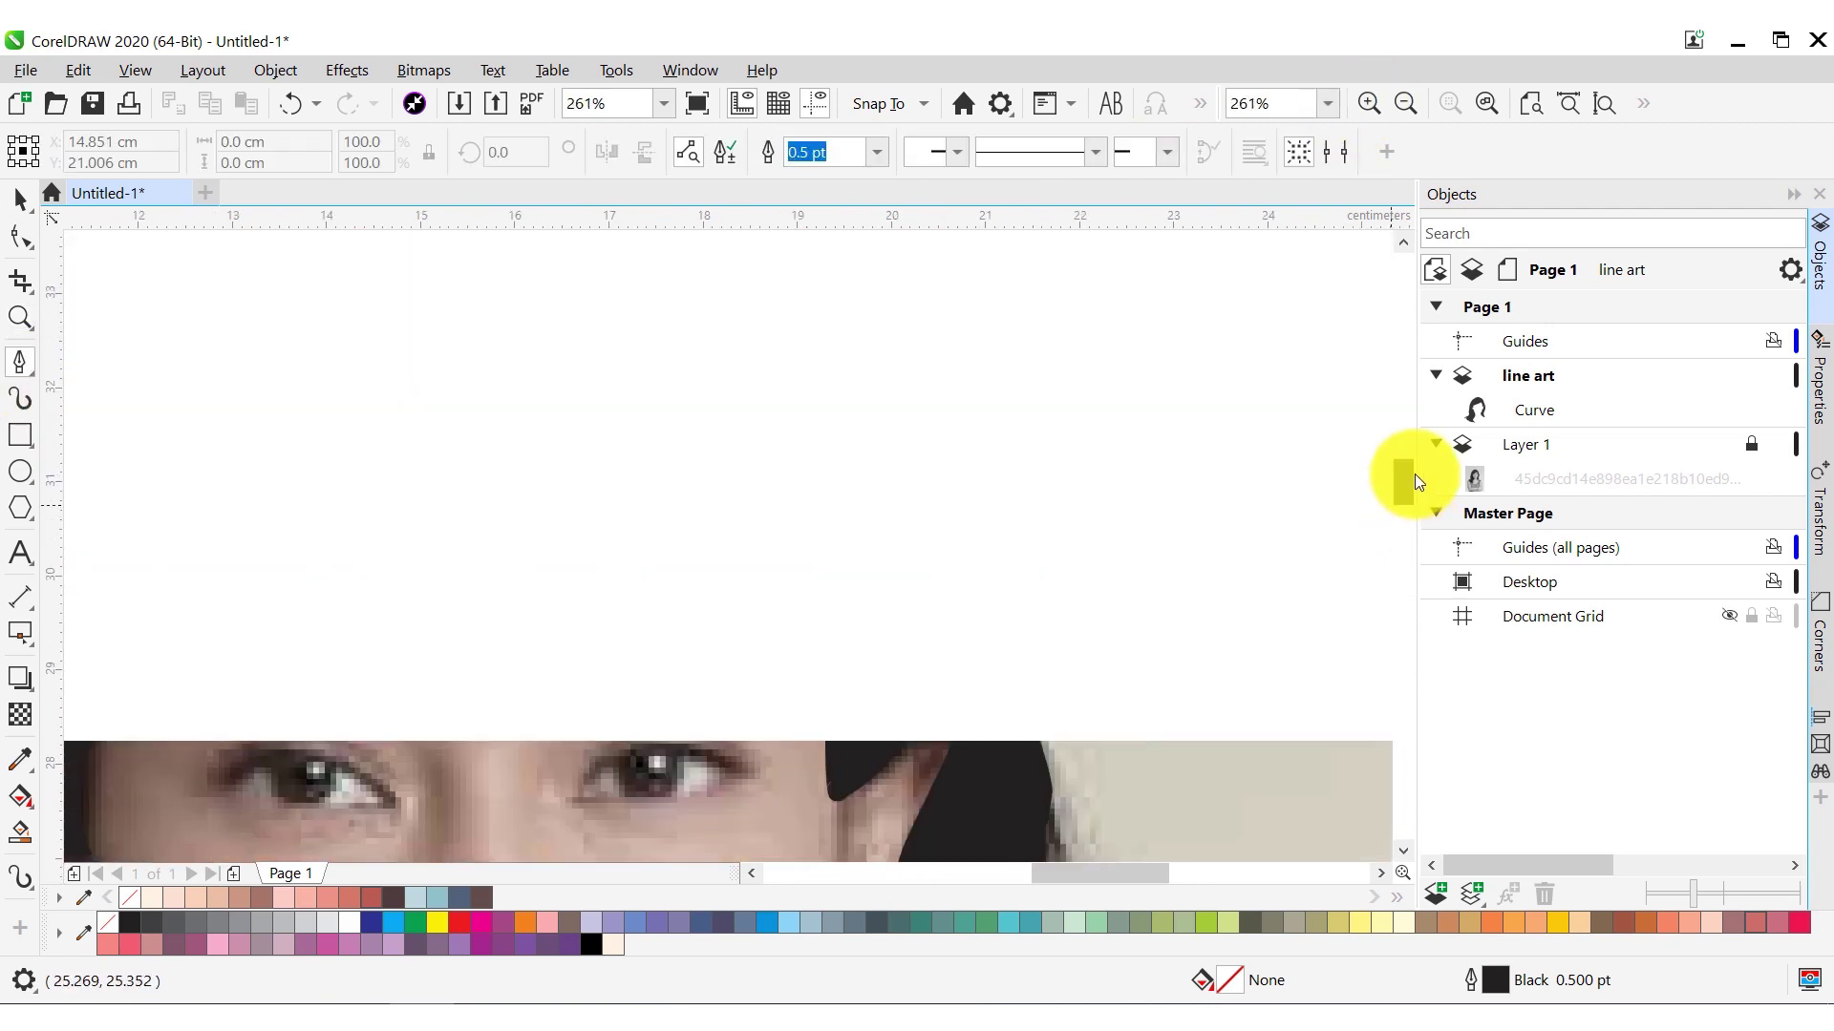
pyautogui.moveTo(1062, 871); pyautogui.dragTo(1040, 872)
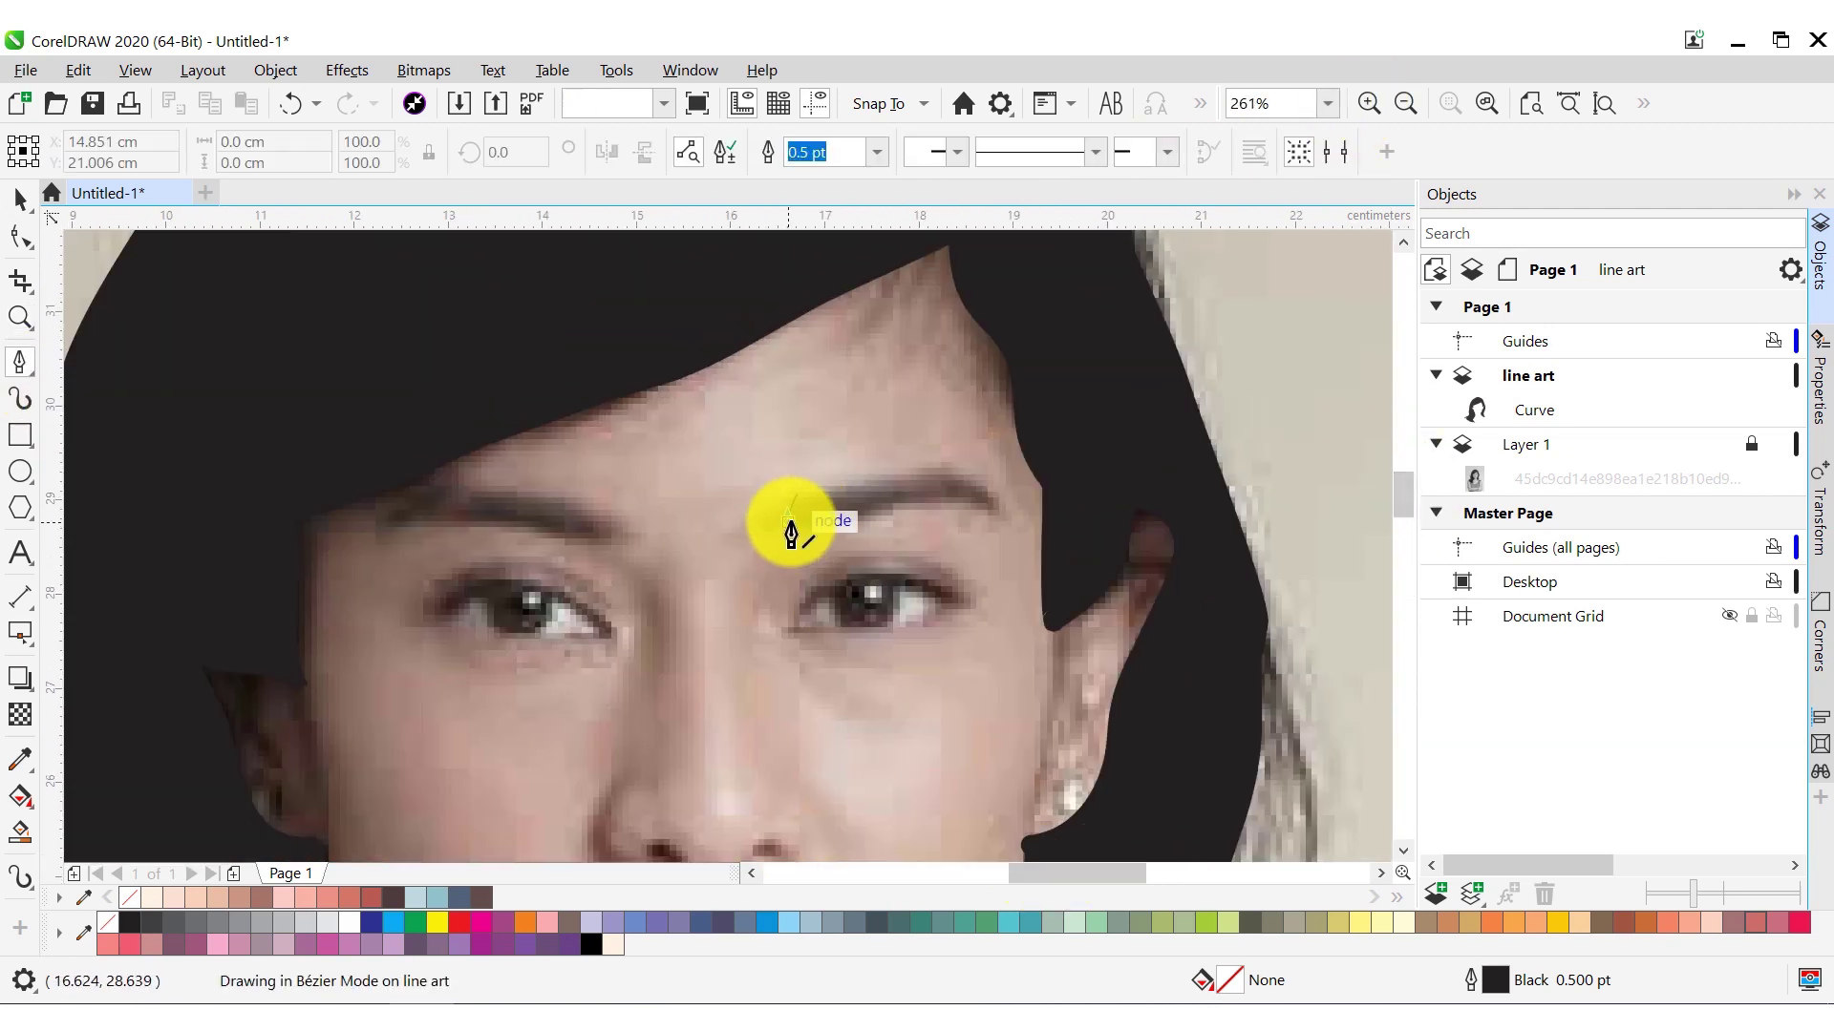
pyautogui.click(790, 523)
pyautogui.scroll(2, 931, 521)
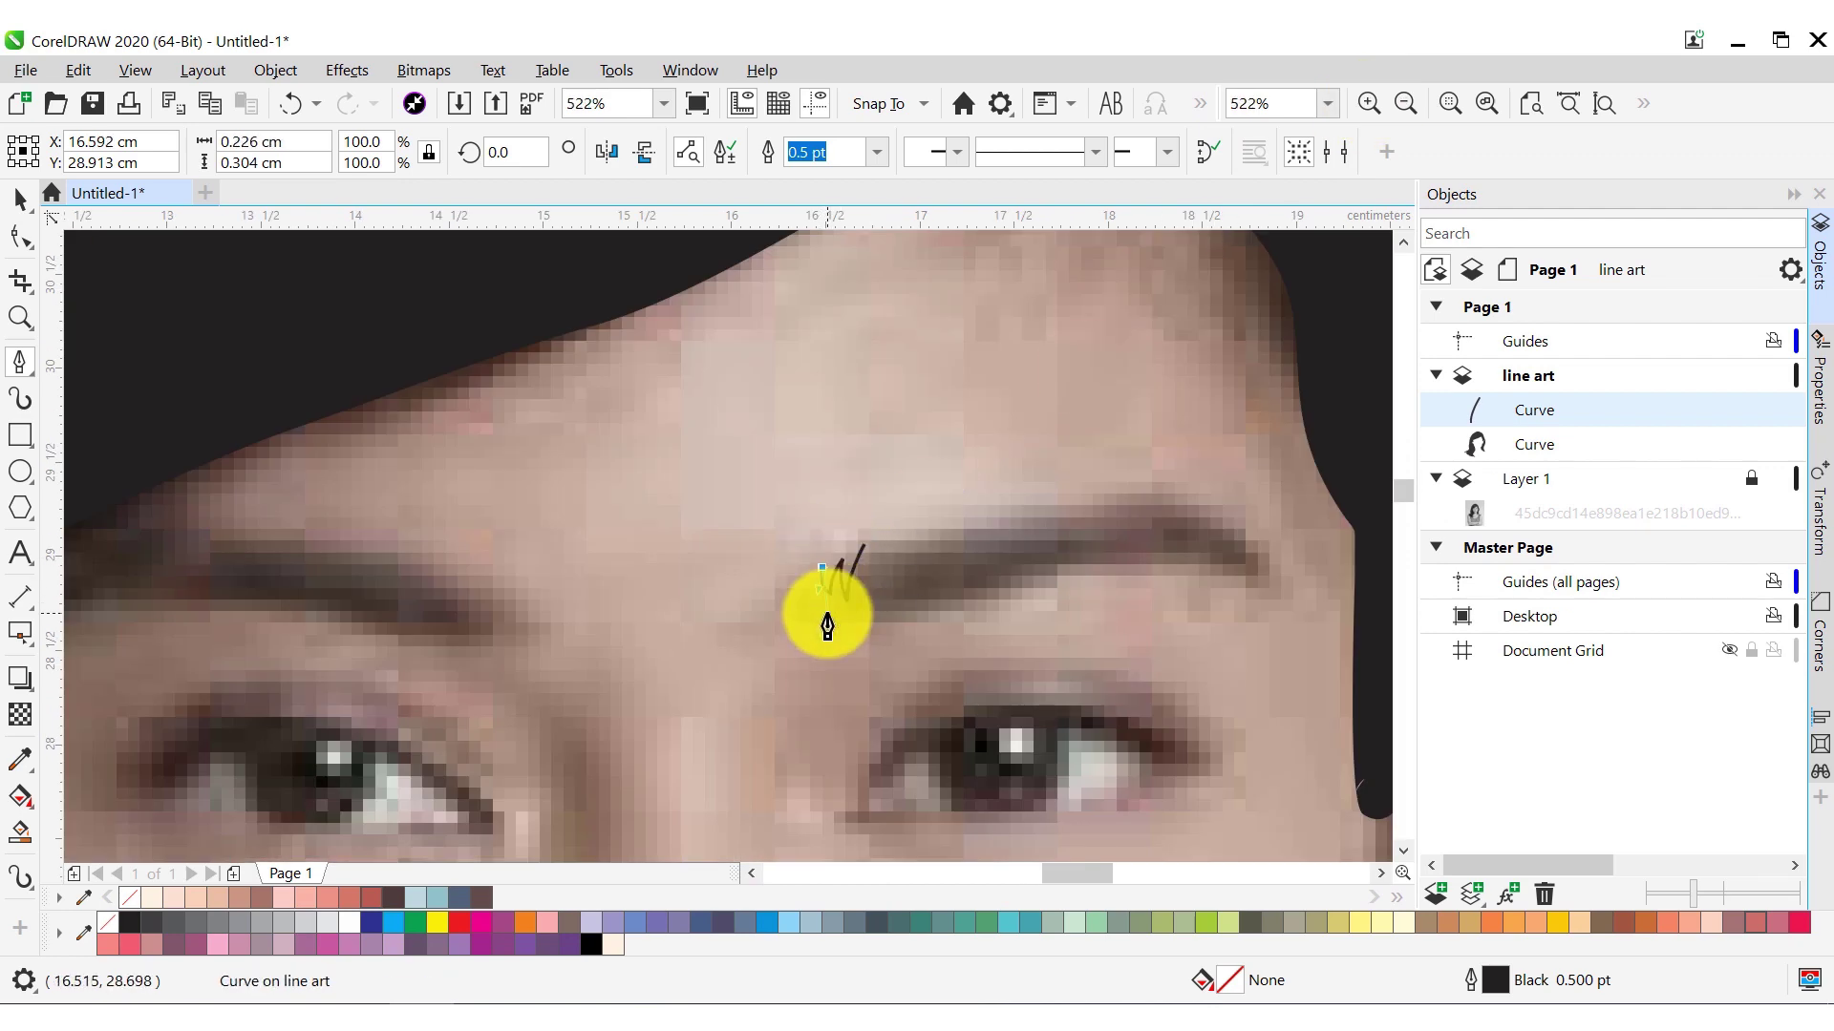
pyautogui.click(963, 590)
pyautogui.moveTo(1272, 586); pyautogui.dragTo(1286, 613)
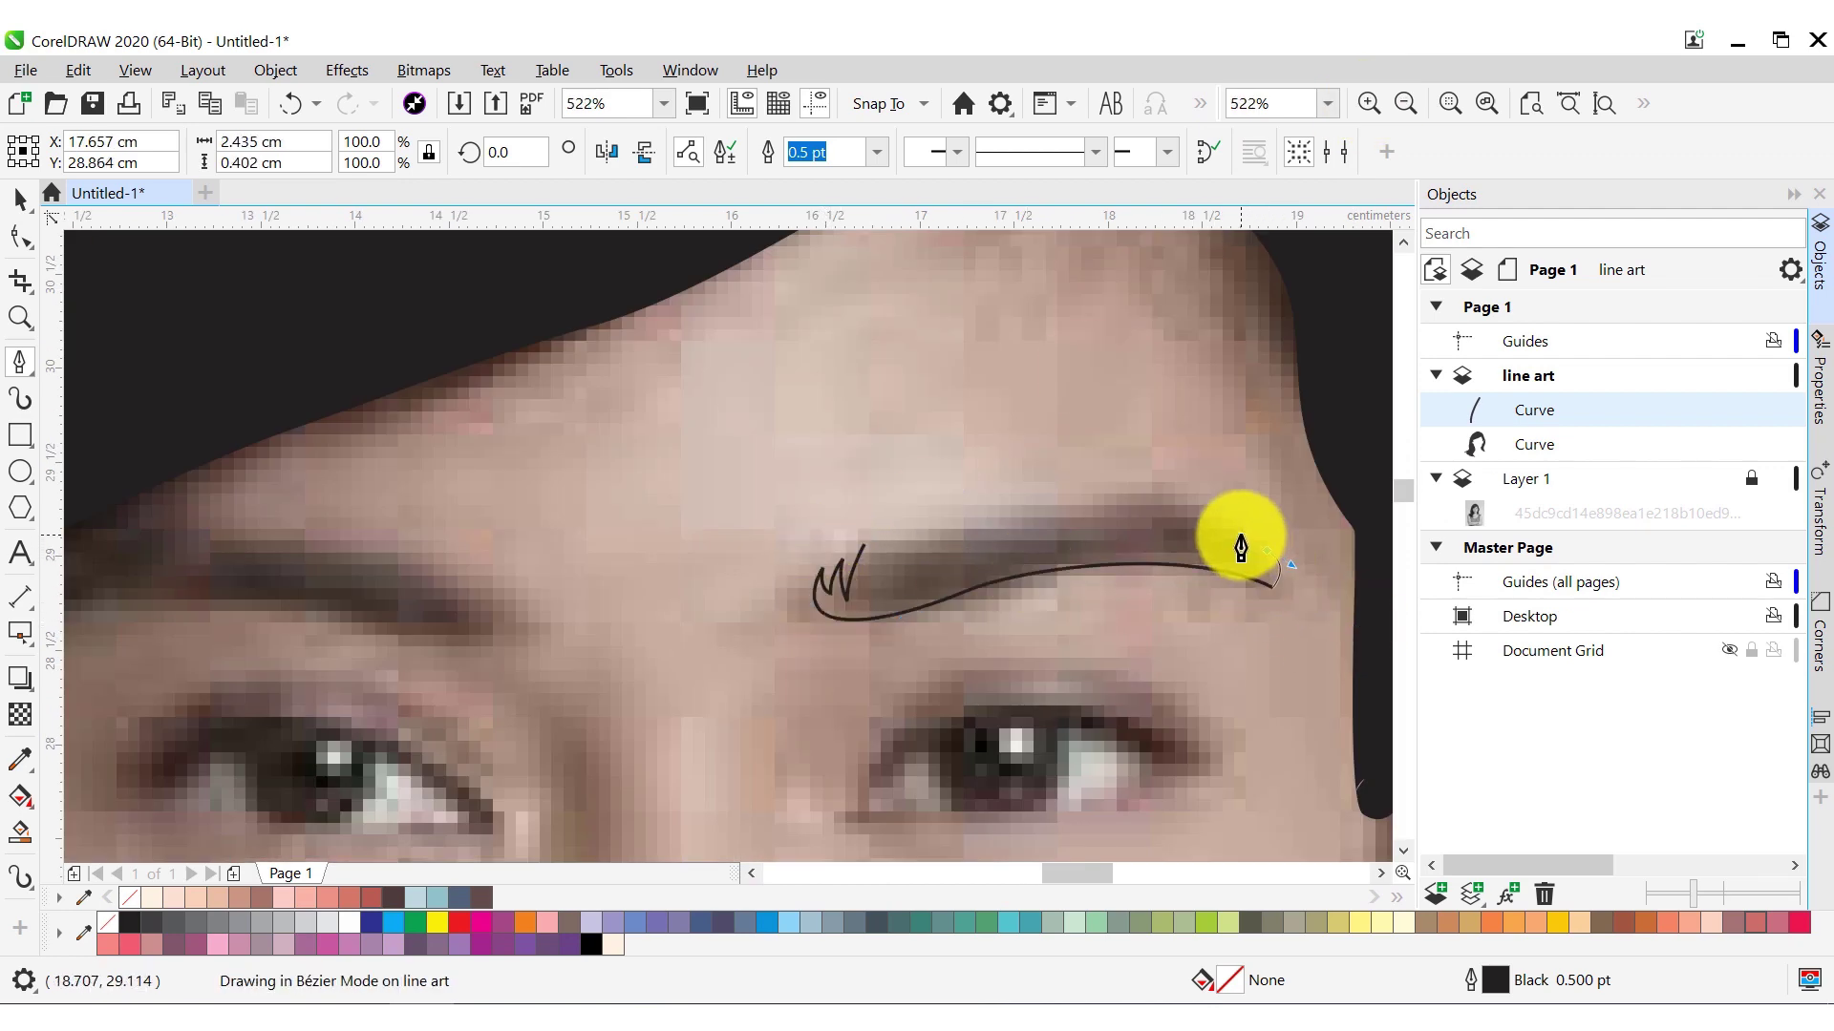
pyautogui.moveTo(974, 552); pyautogui.dragTo(951, 542)
pyautogui.click(906, 555)
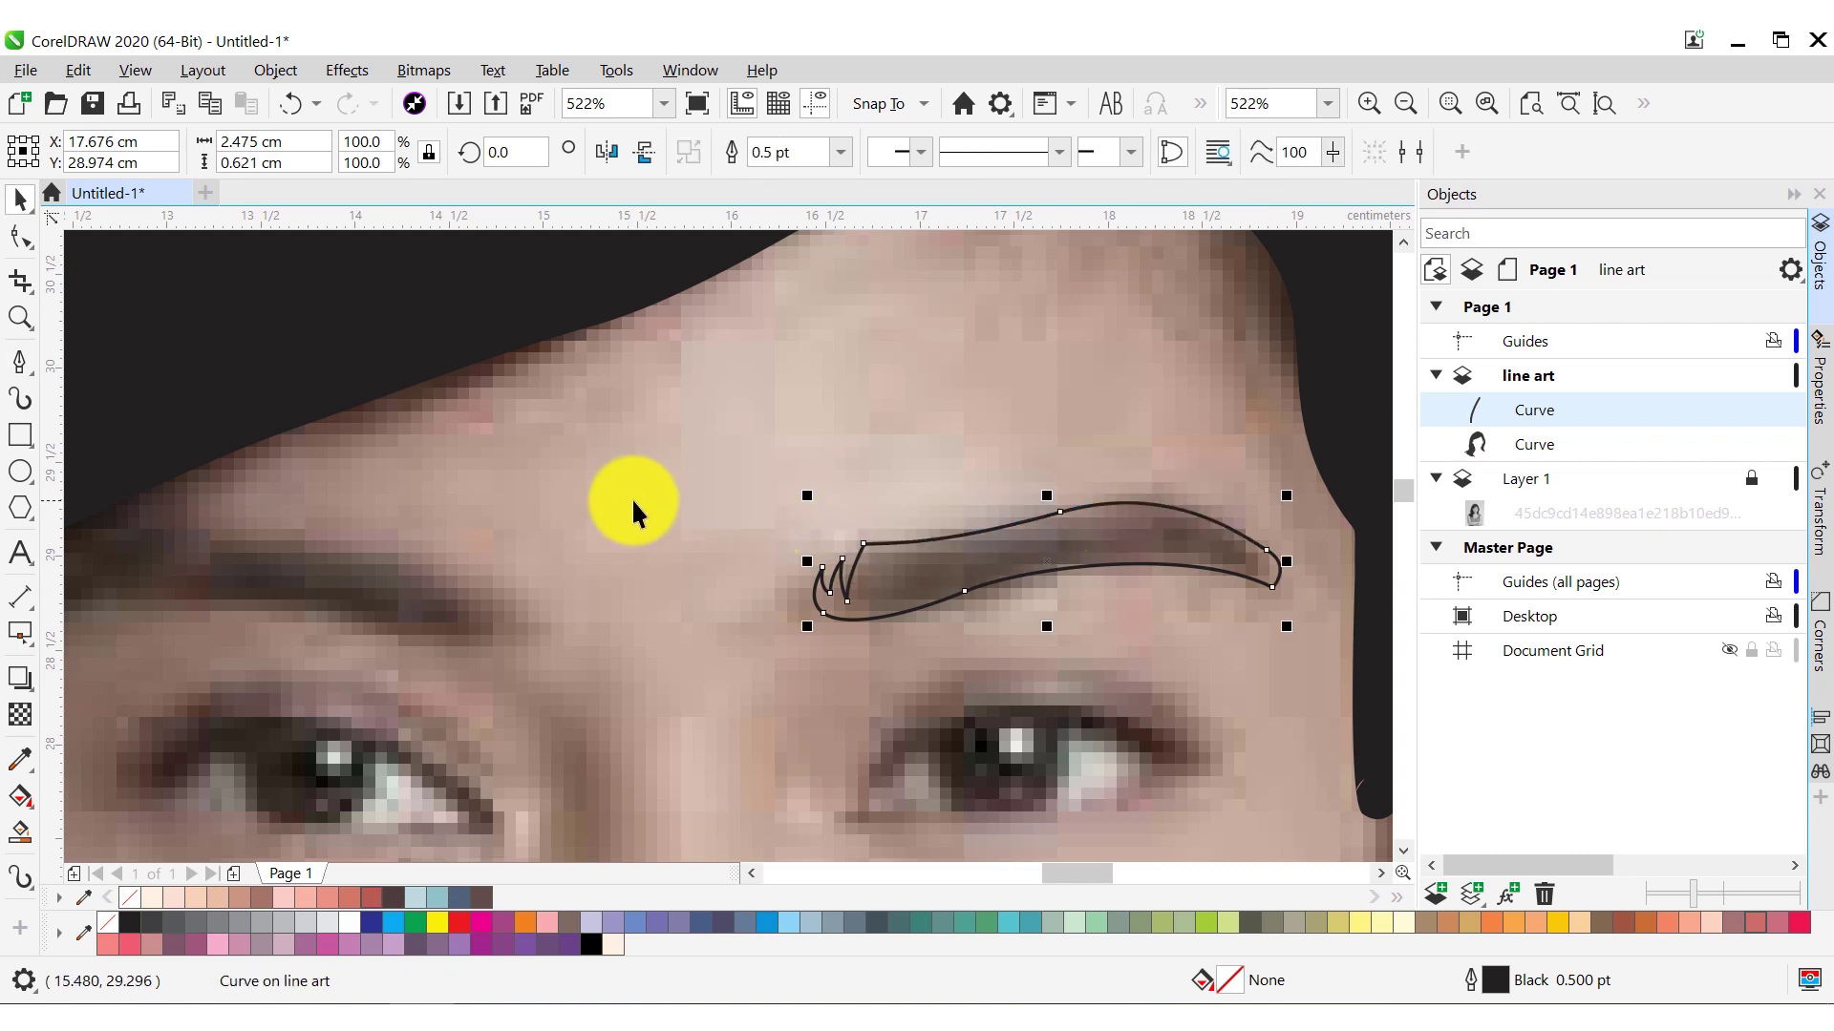
pyautogui.moveTo(290, 535); pyautogui.dragTo(715, 511)
# Outline the second eyebrow and remove an extra top-edge node with the Shape tool
pyautogui.click(455, 616)
pyautogui.moveTo(599, 577); pyautogui.dragTo(666, 590)
pyautogui.moveTo(794, 596)
pyautogui.mouseDown()
pyautogui.moveTo(885, 628)
pyautogui.moveTo(926, 597)
pyautogui.mouseUp()
pyautogui.hotkey('ctrl', '+')
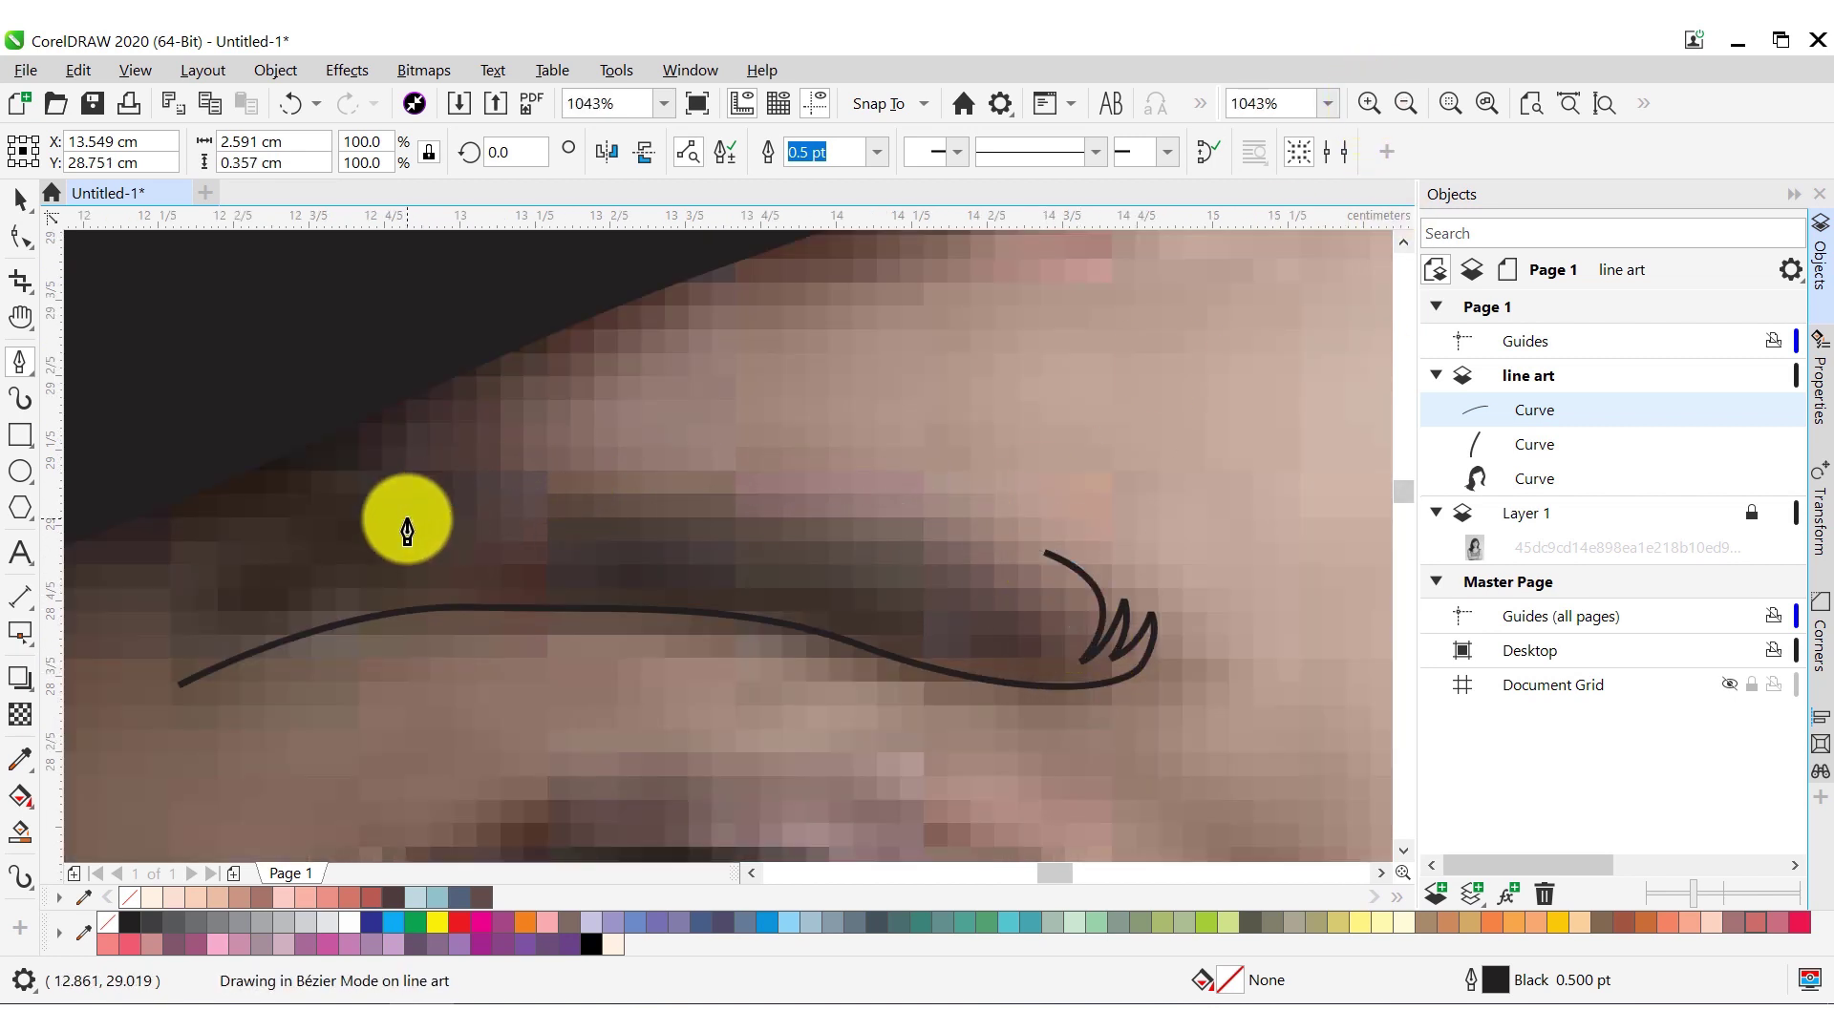
pyautogui.moveTo(563, 477); pyautogui.dragTo(408, 518)
pyautogui.press('F10')
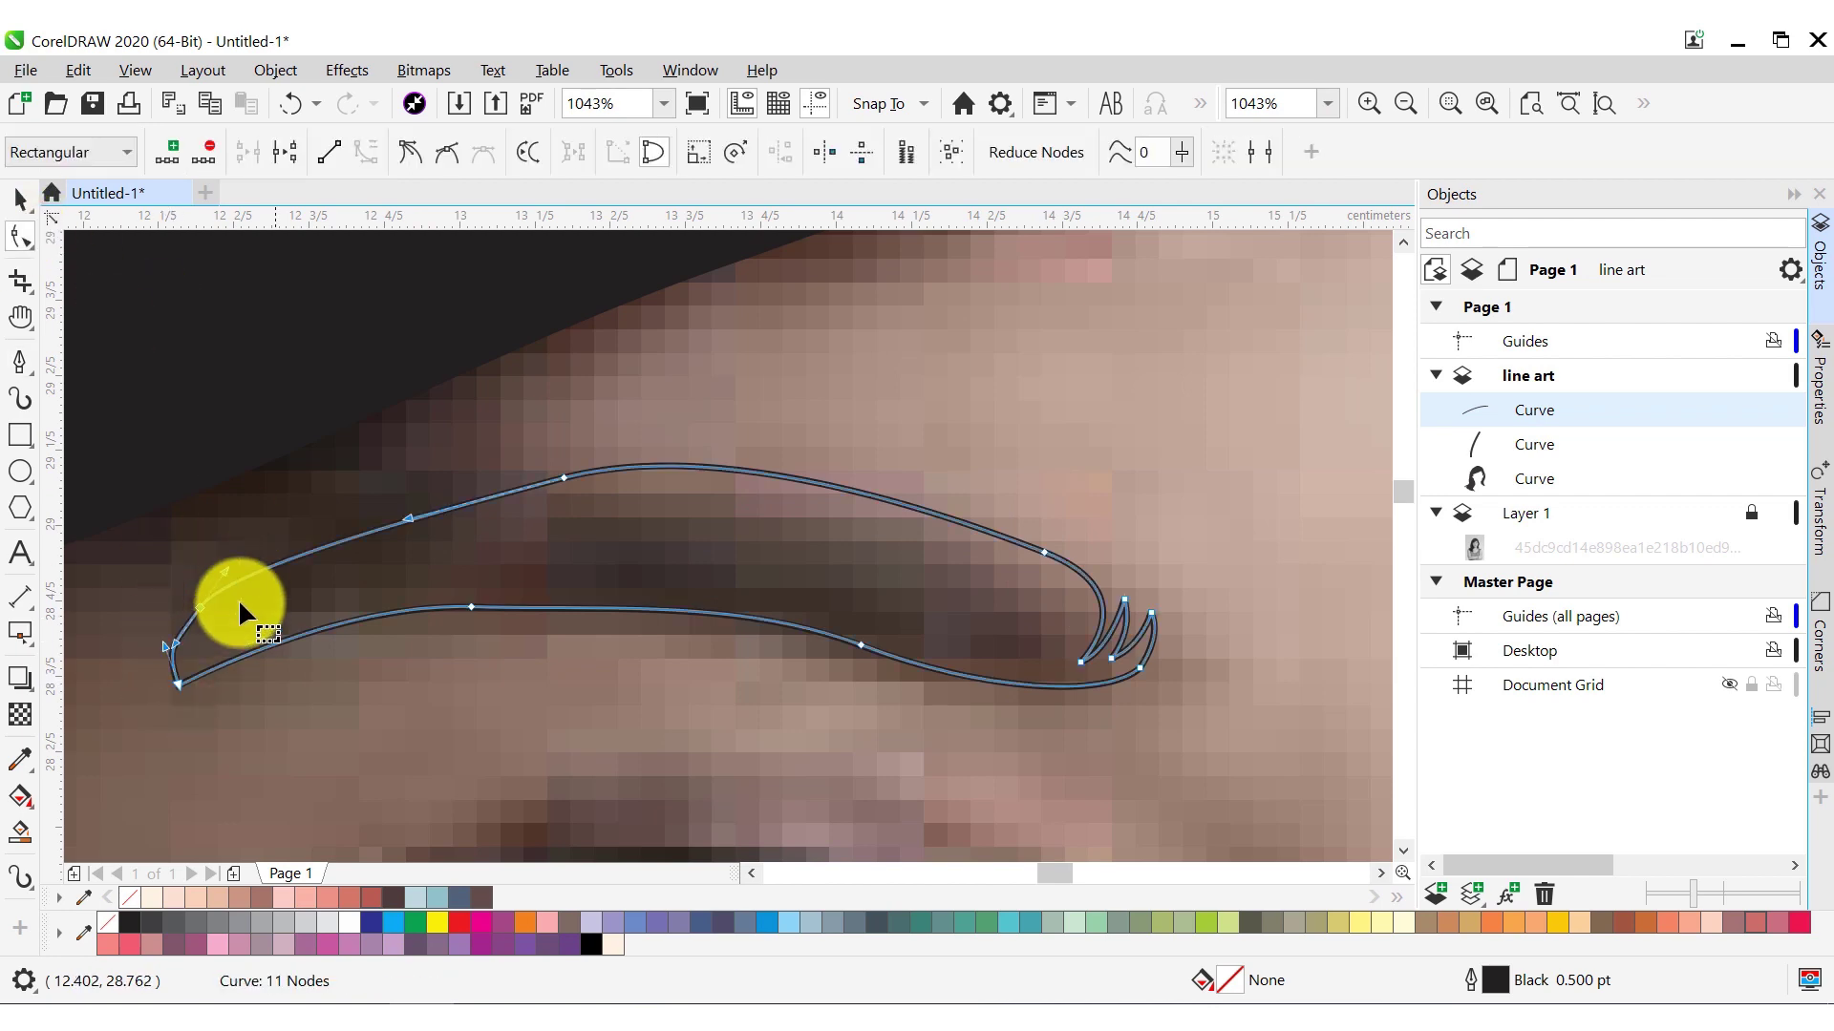
pyautogui.doubleClick(563, 478)
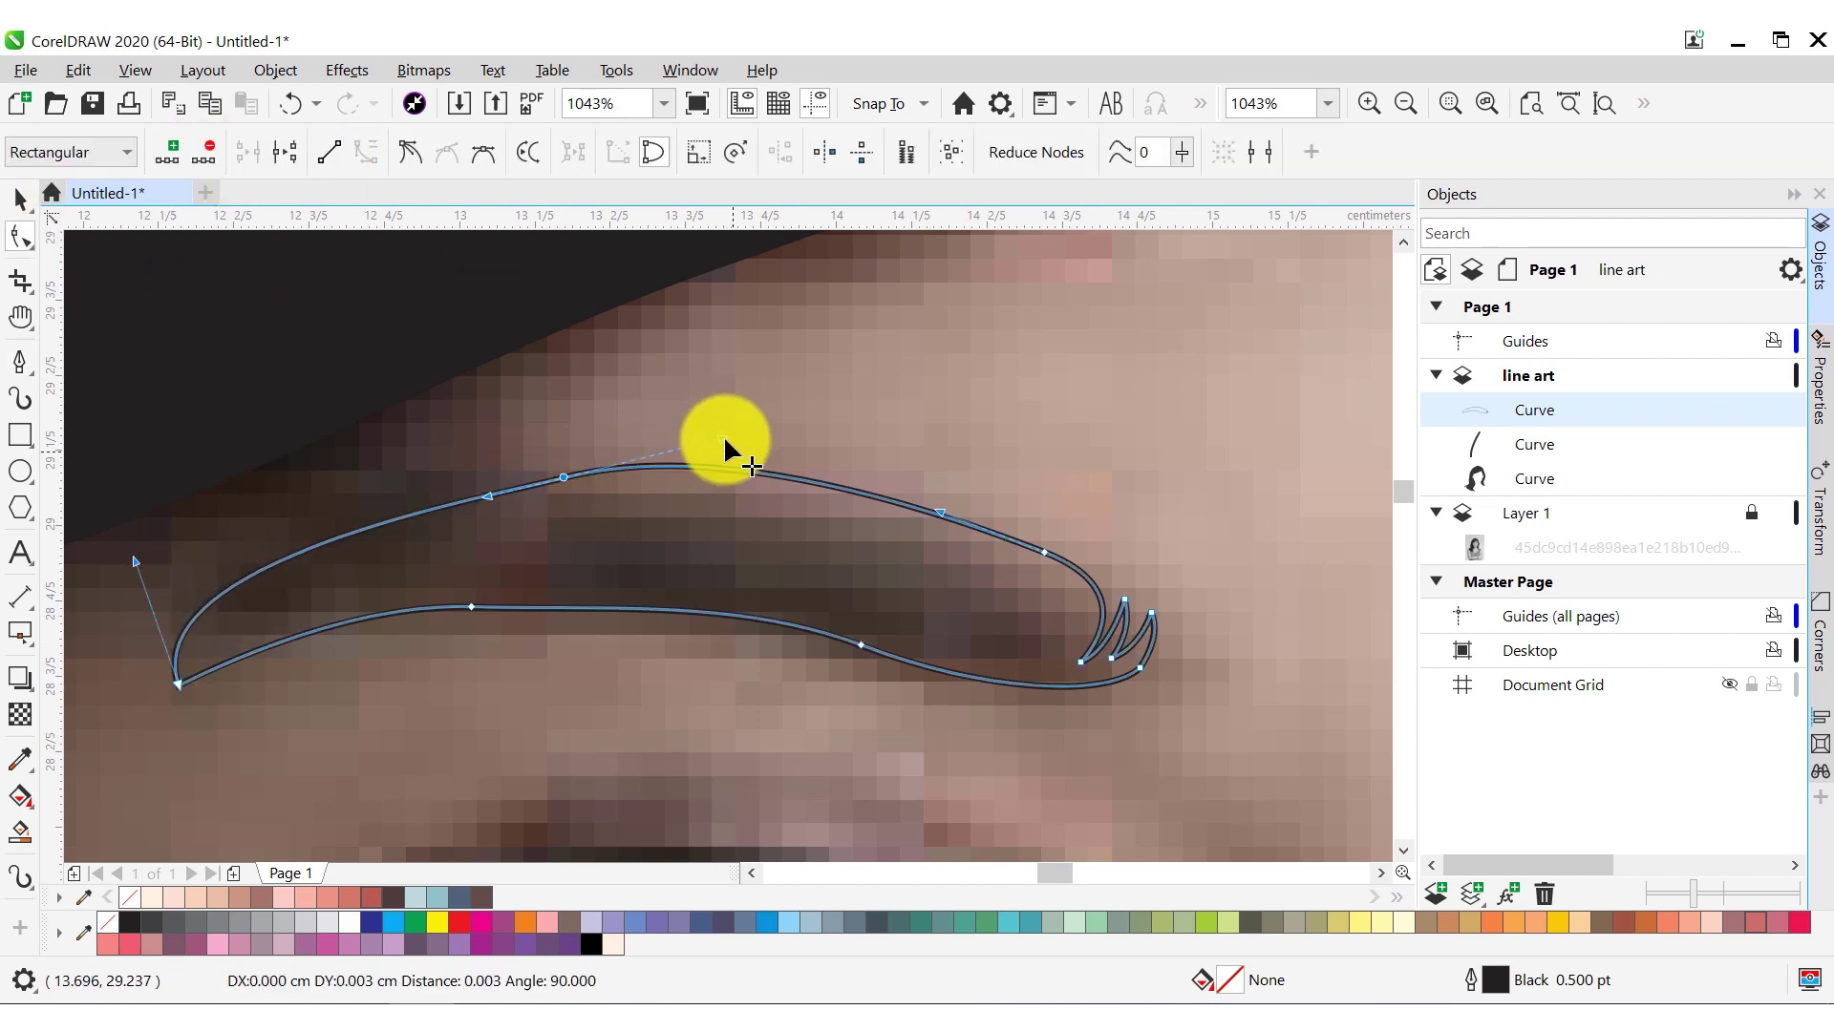
# Select both eyebrows and fill them solid black
pyautogui.click(1403, 103)
pyautogui.click(1403, 103)
pyautogui.click(1403, 103)
pyautogui.press('space')
pyautogui.keyDown('shift'); pyautogui.click(901, 539); pyautogui.keyUp('shift')
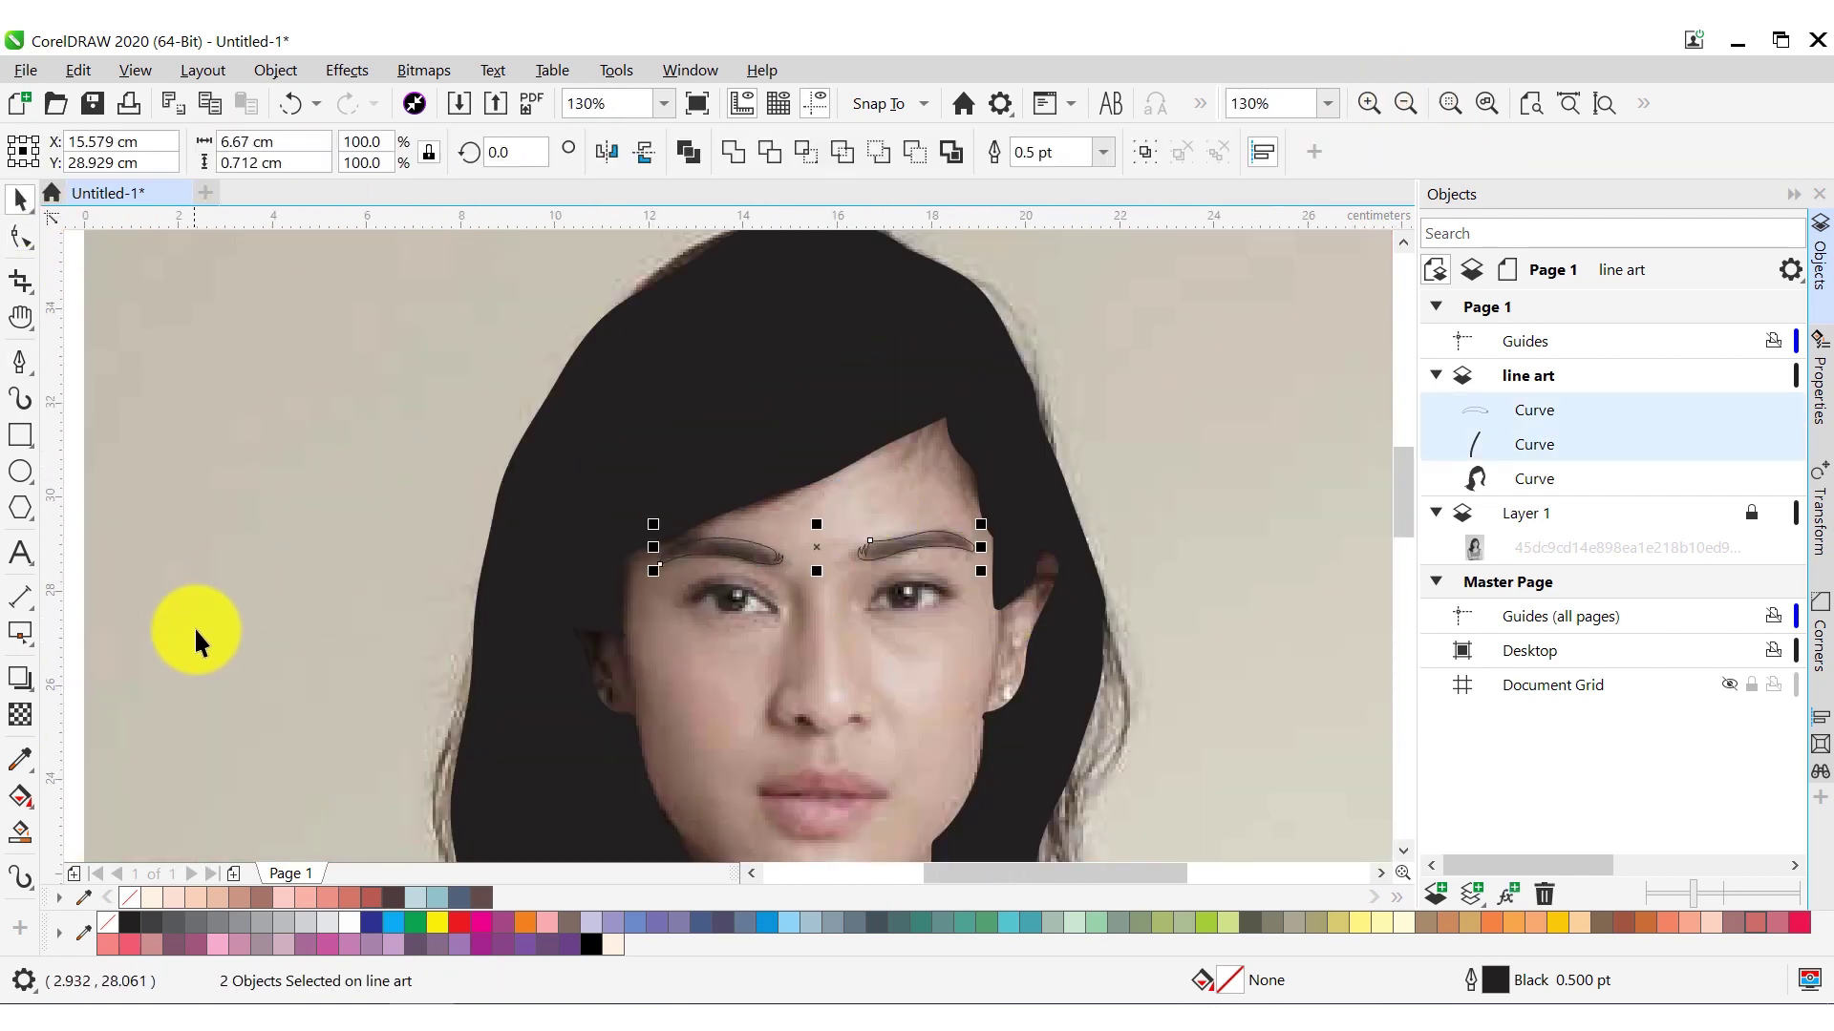
pyautogui.click(158, 919)
# Begin a Bézier curve along the left upper eyelid
pyautogui.press('z')
pyautogui.click(655, 532)
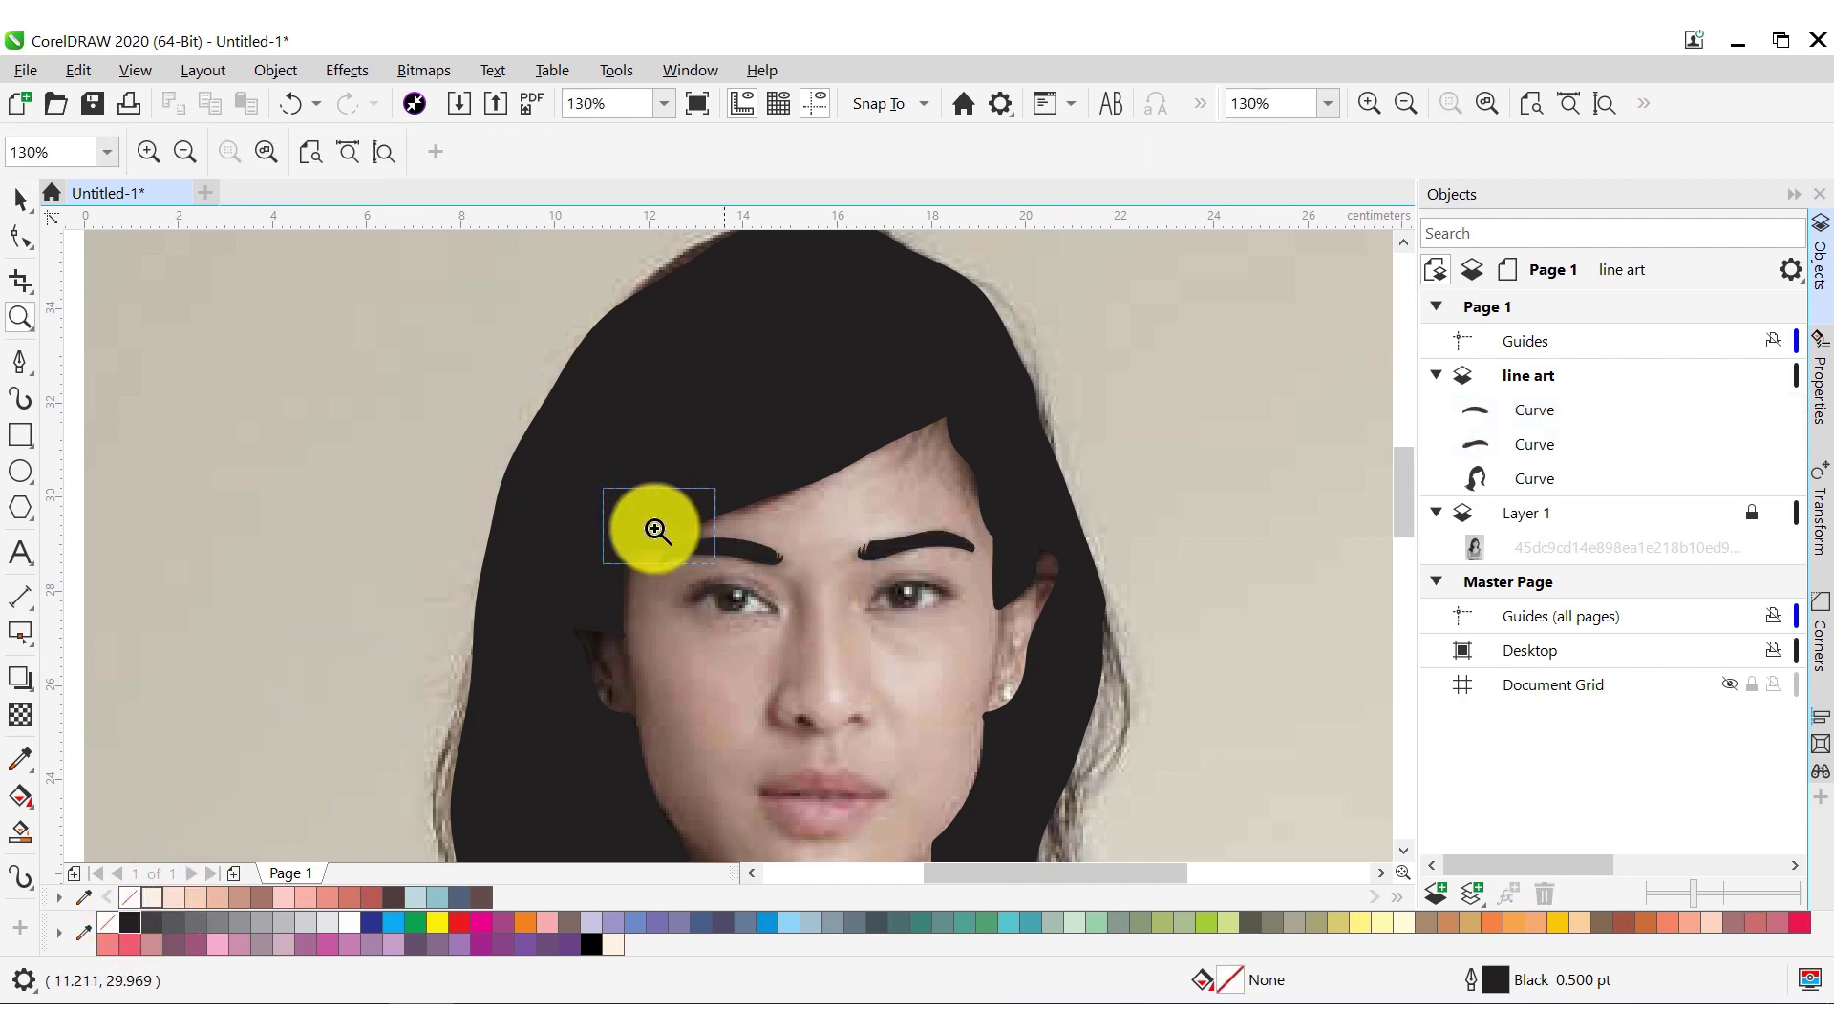
pyautogui.click(19, 368)
pyautogui.click(296, 527)
pyautogui.moveTo(557, 530); pyautogui.dragTo(703, 633)
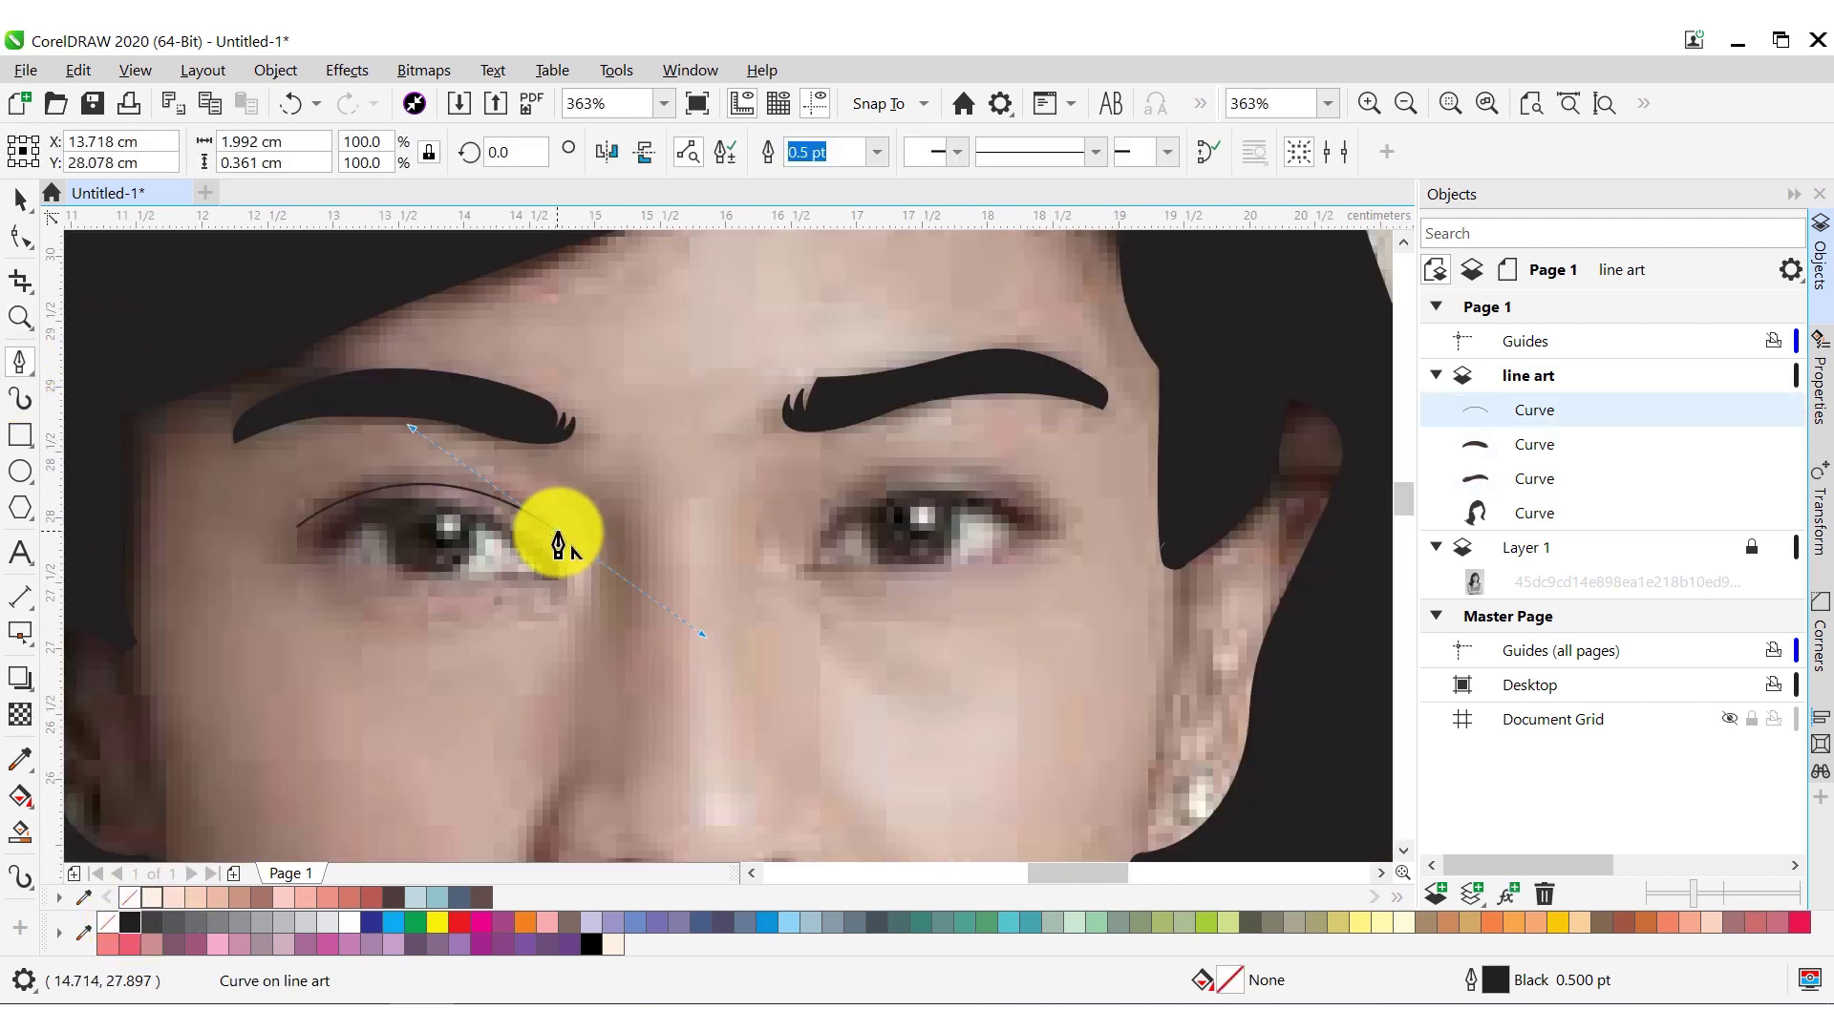
# Finish the left lid line and draw two arcs over the right eye's upper lid
pyautogui.press('Escape')
pyautogui.click(831, 509)
pyautogui.moveTo(1044, 498); pyautogui.dragTo(1175, 580)
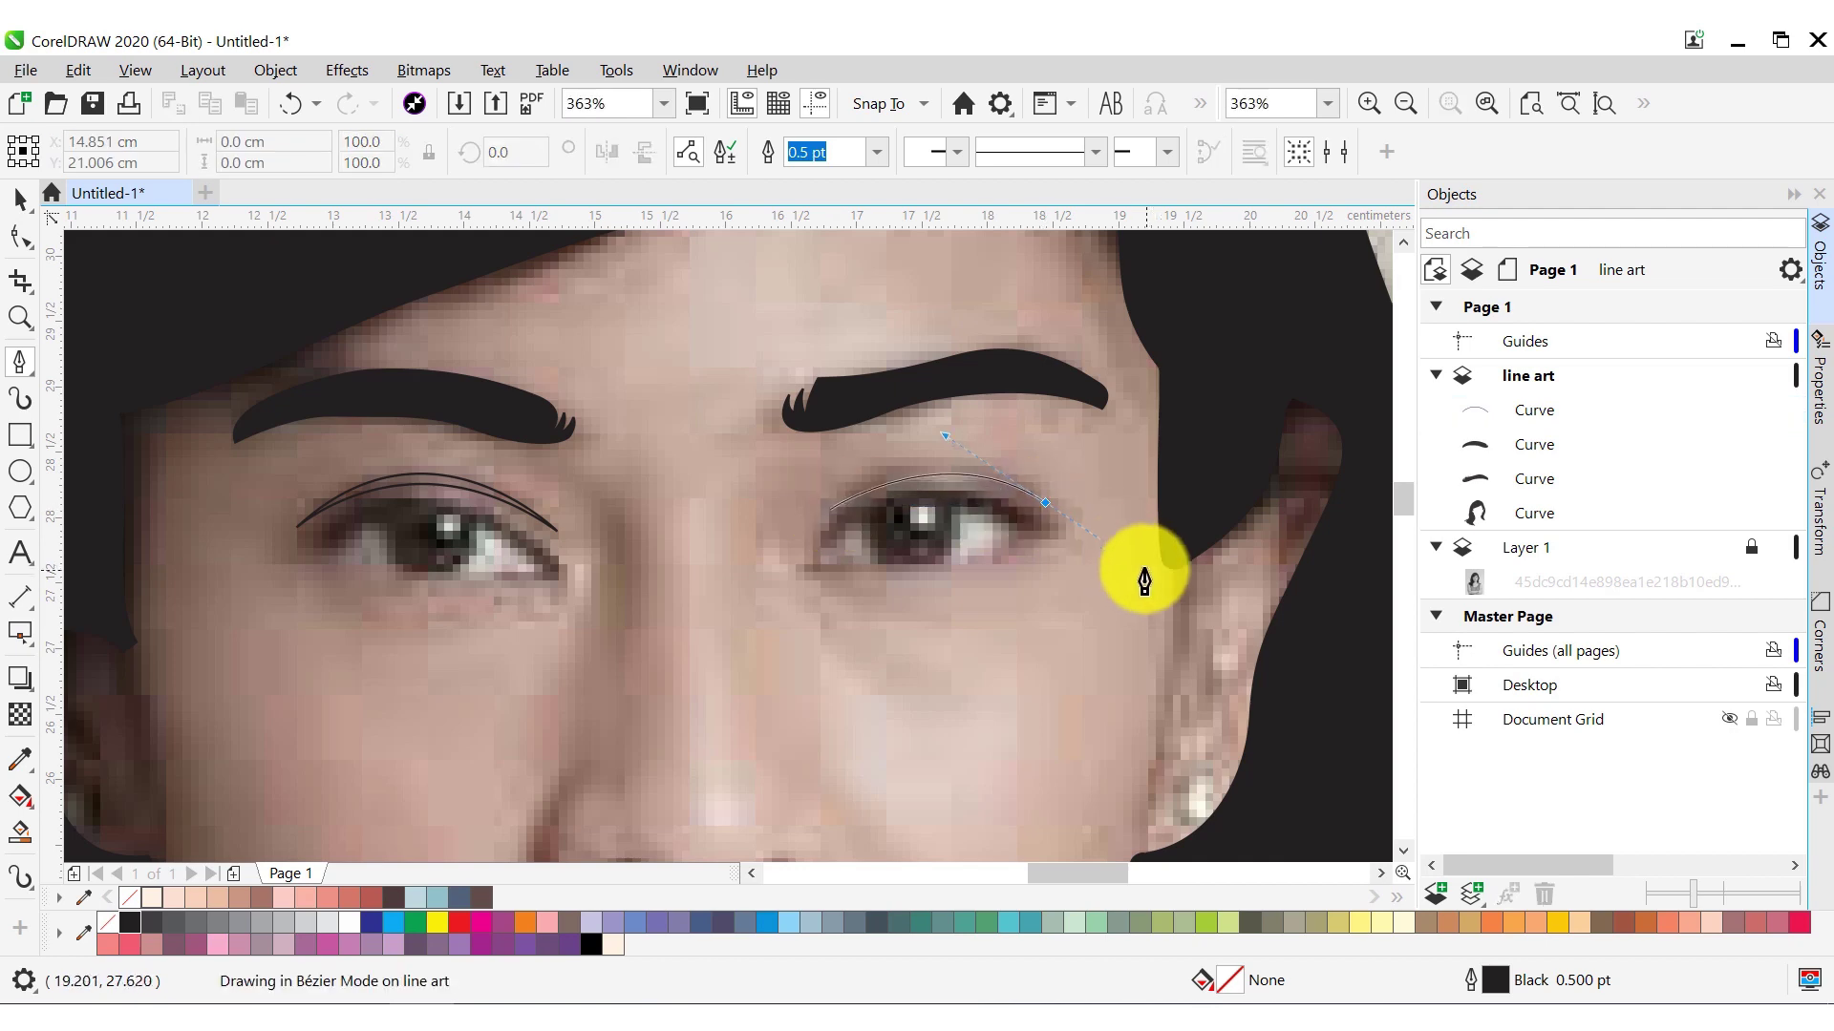
pyautogui.press('Escape')
pyautogui.click(831, 509)
pyautogui.moveTo(1045, 501); pyautogui.dragTo(933, 401)
pyautogui.press('Escape')
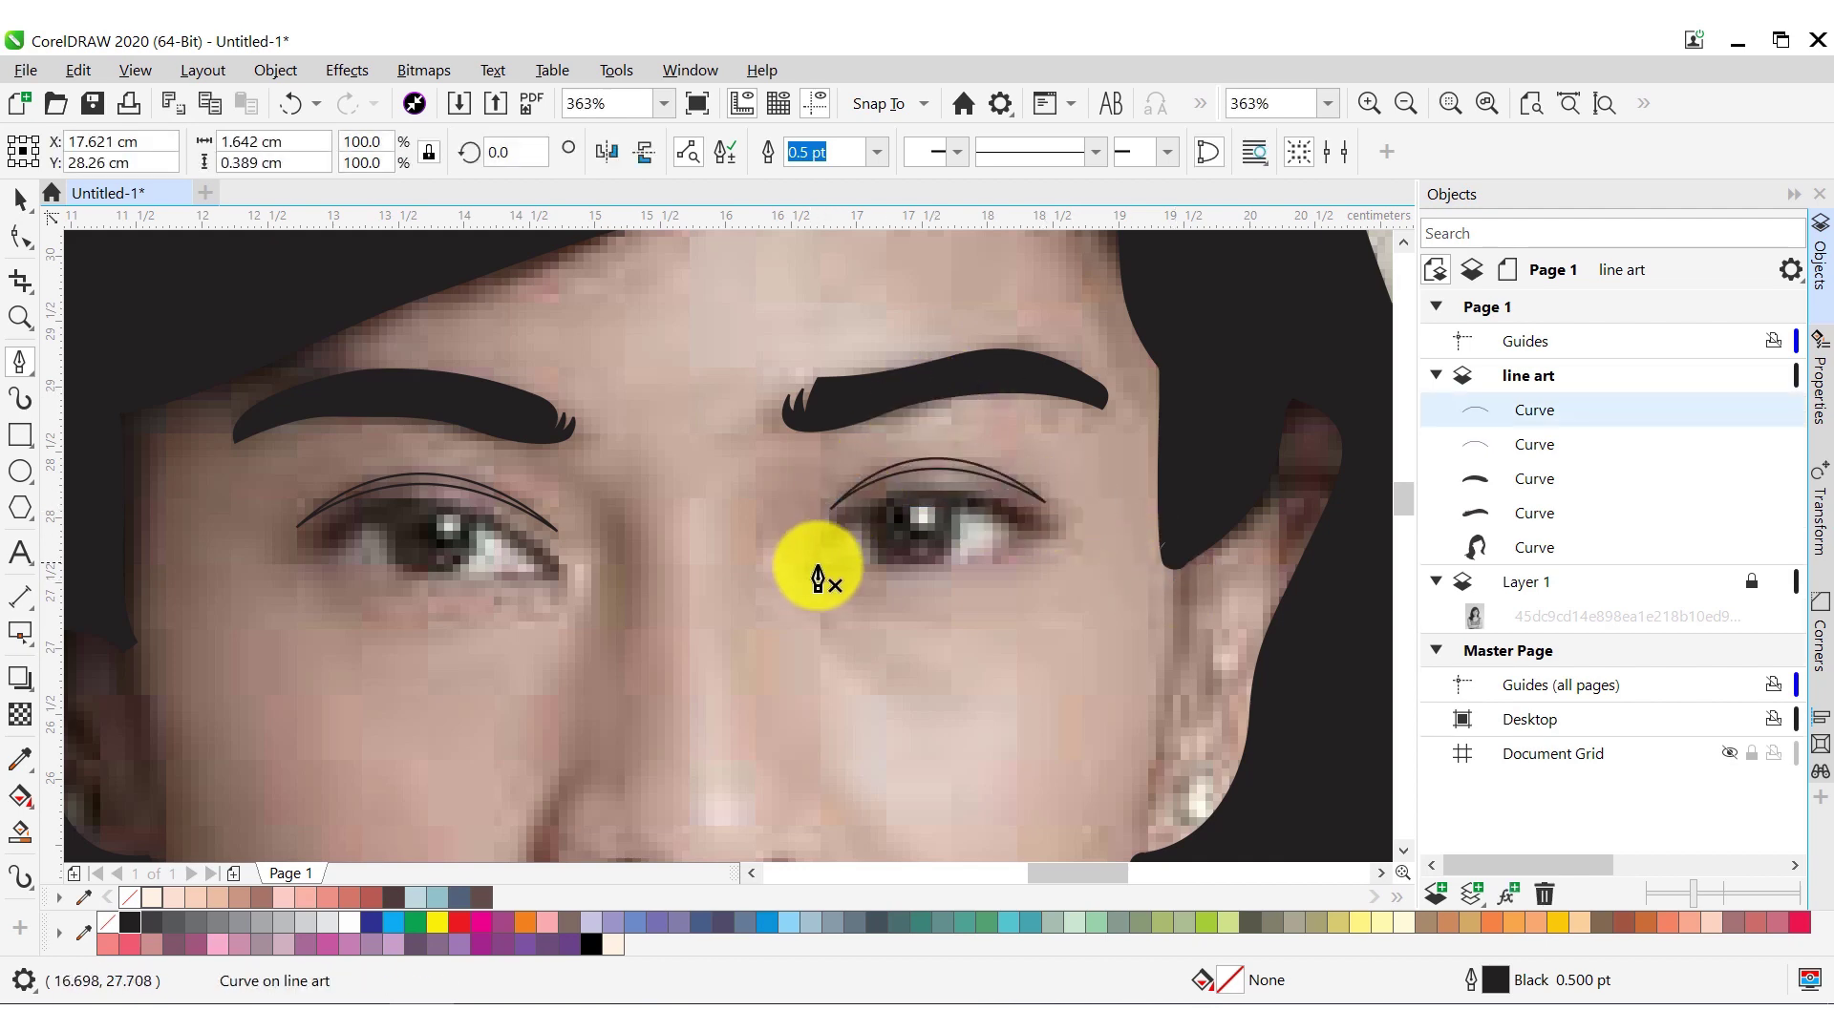
# Outline the right eye's opening and fill it and the eyelid arc black
pyautogui.click(808, 556)
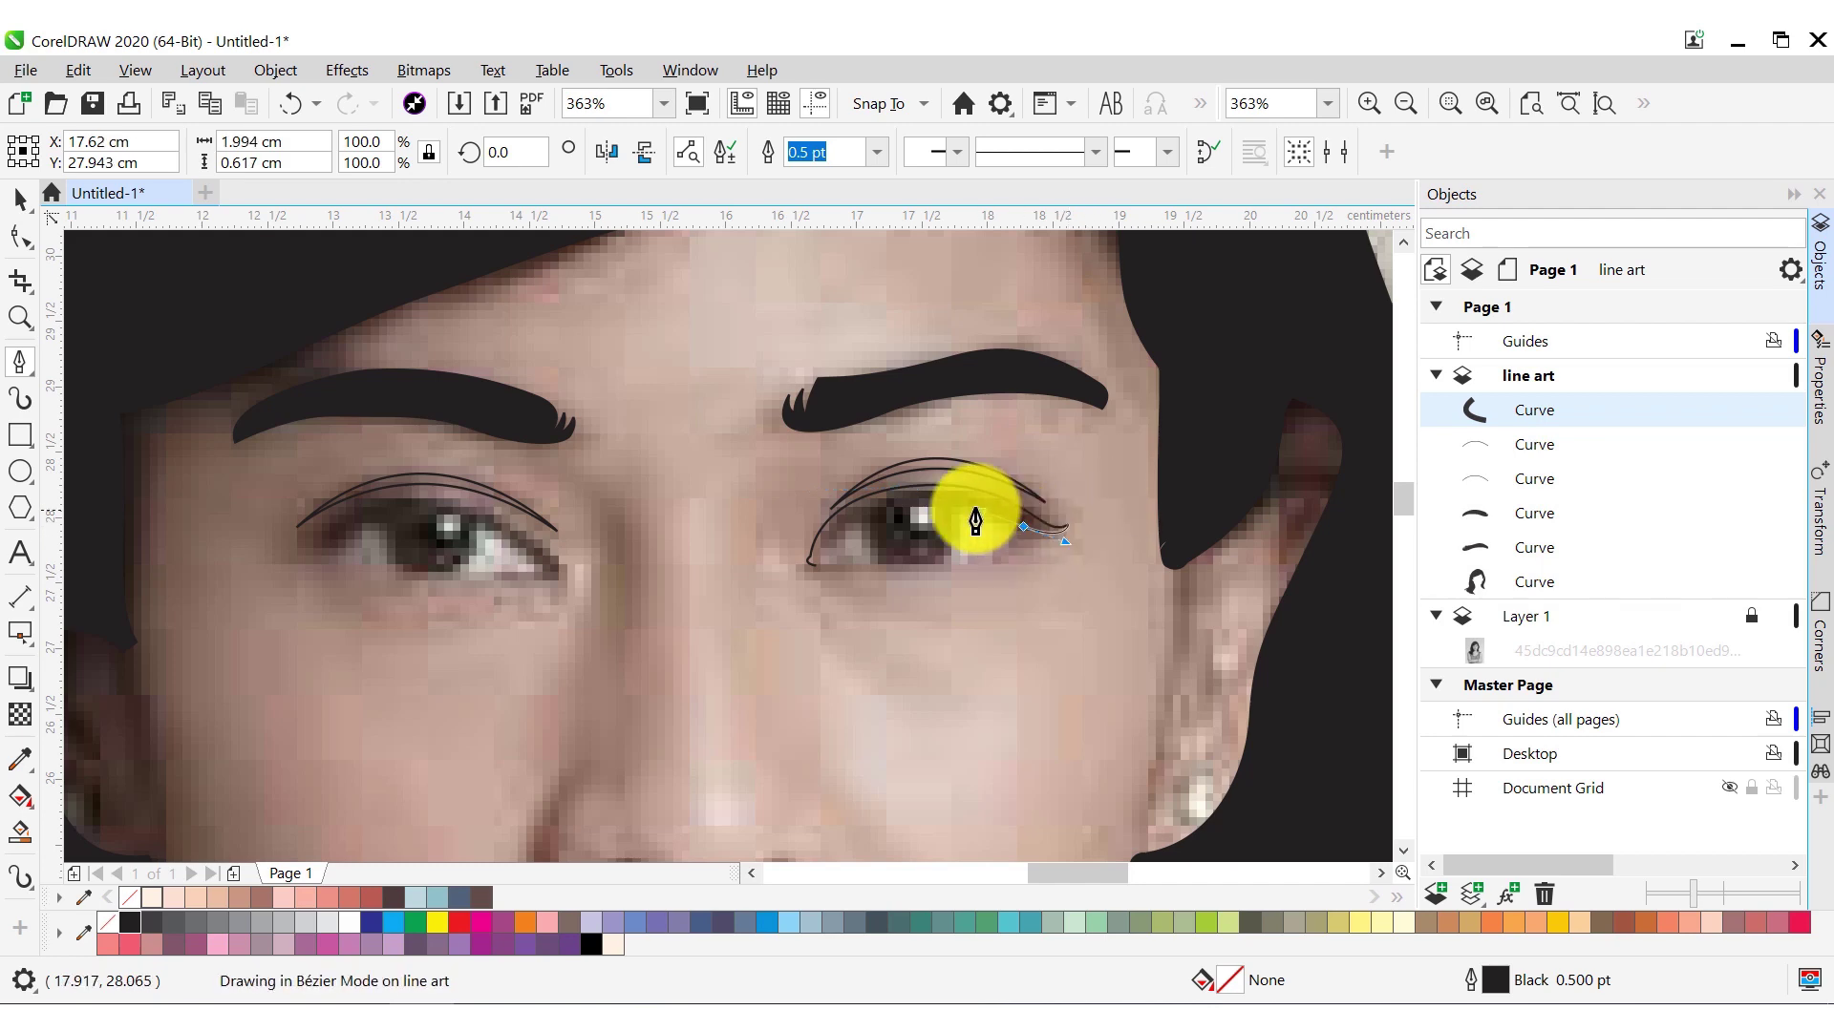
pyautogui.scroll(2, 987, 483)
pyautogui.moveTo(915, 547); pyautogui.dragTo(802, 682)
pyautogui.click(907, 569)
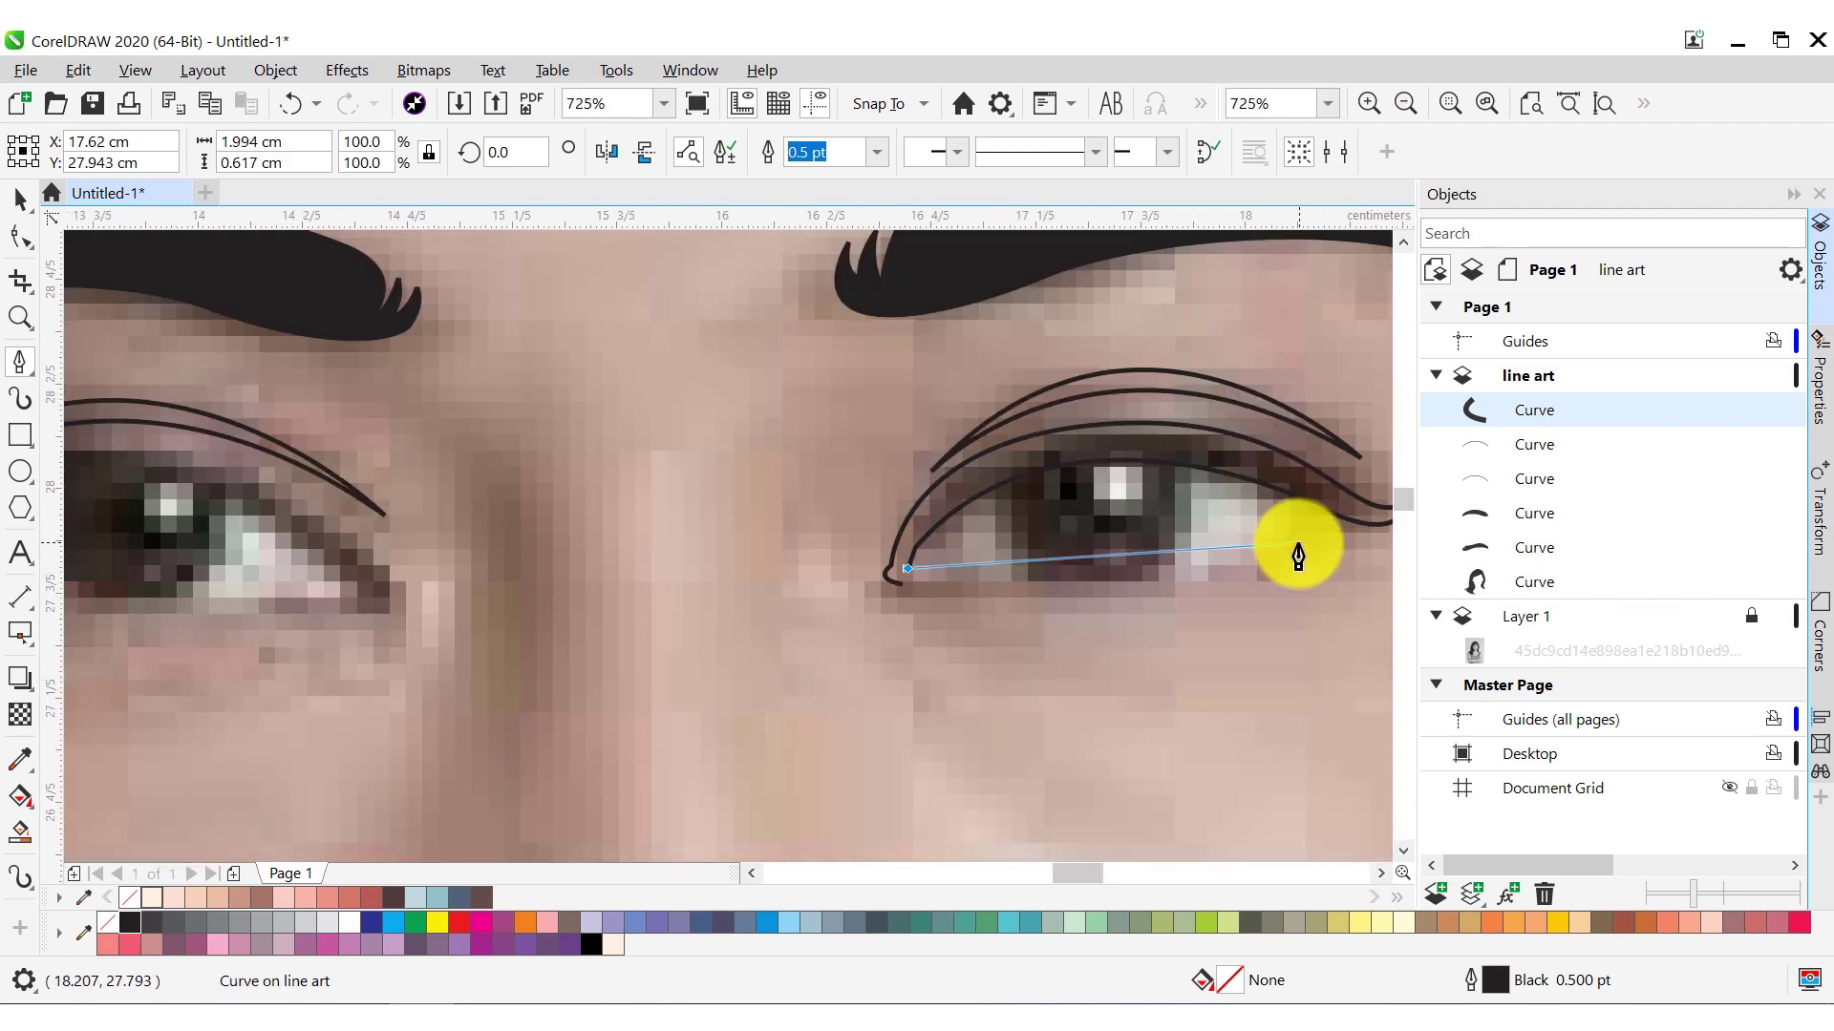
pyautogui.moveTo(1345, 504); pyautogui.dragTo(1323, 367)
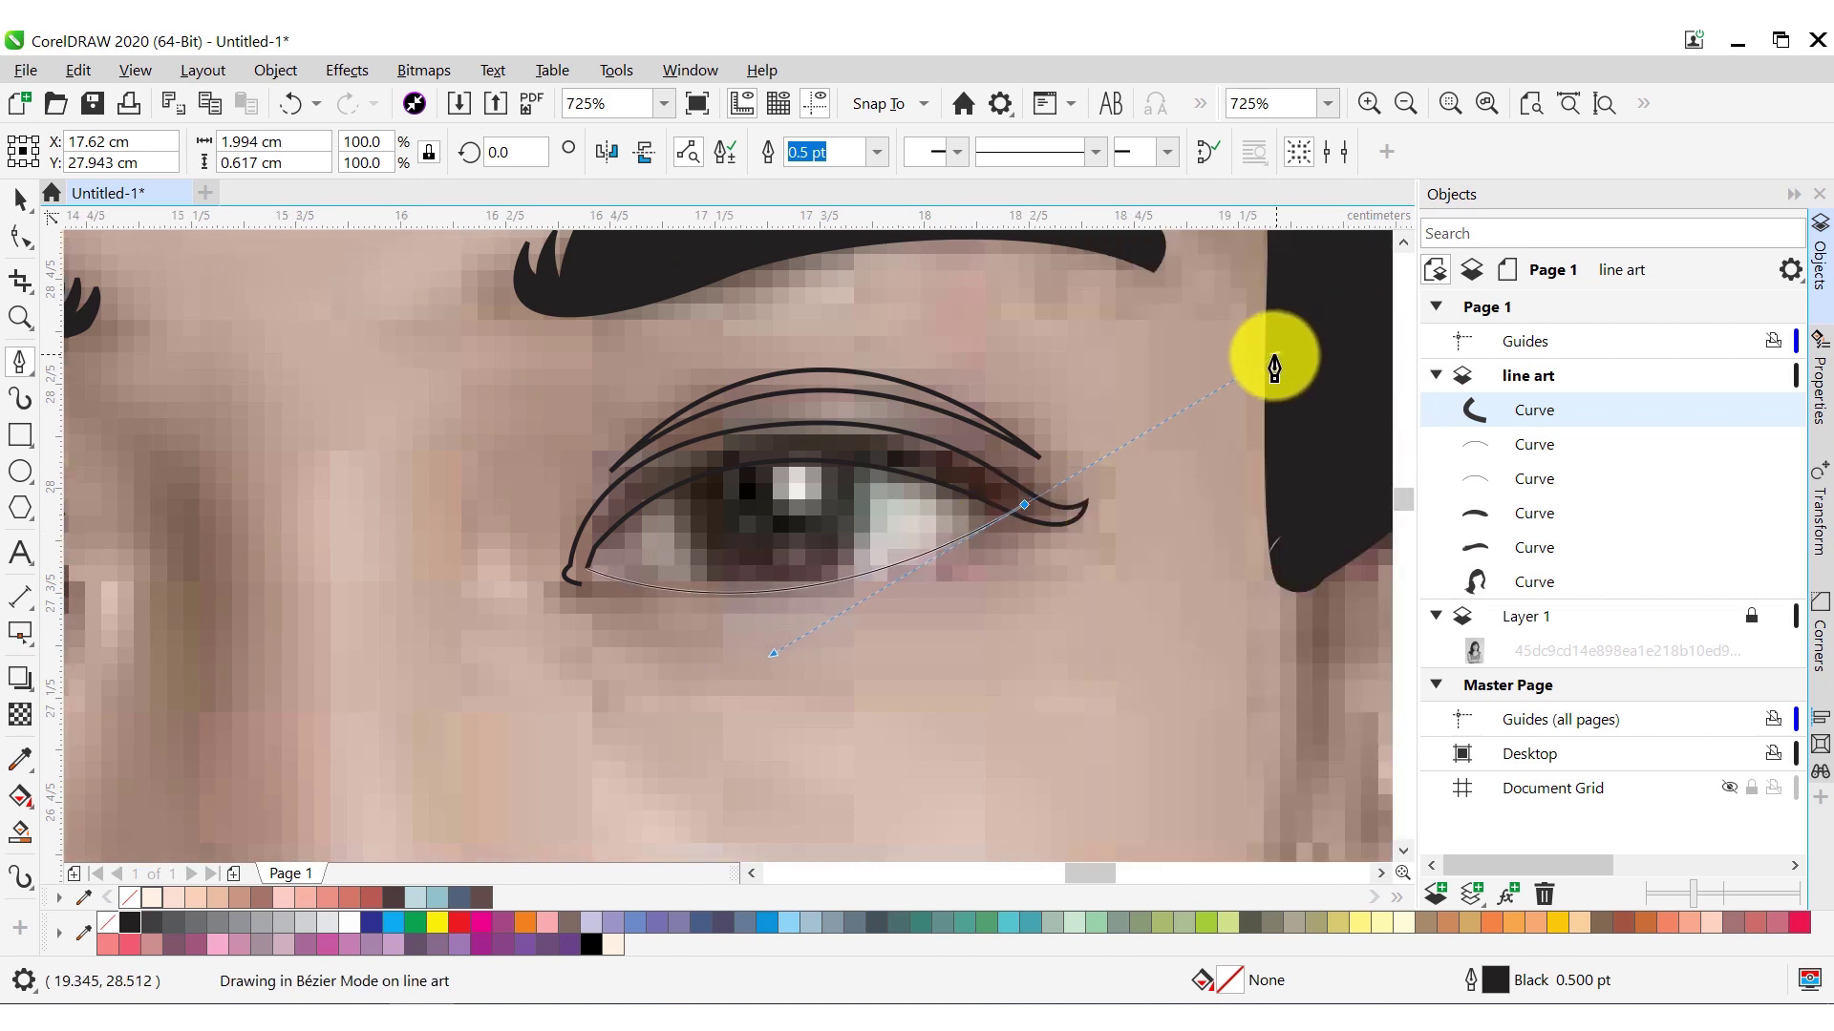
pyautogui.moveTo(582, 584); pyautogui.dragTo(851, 678)
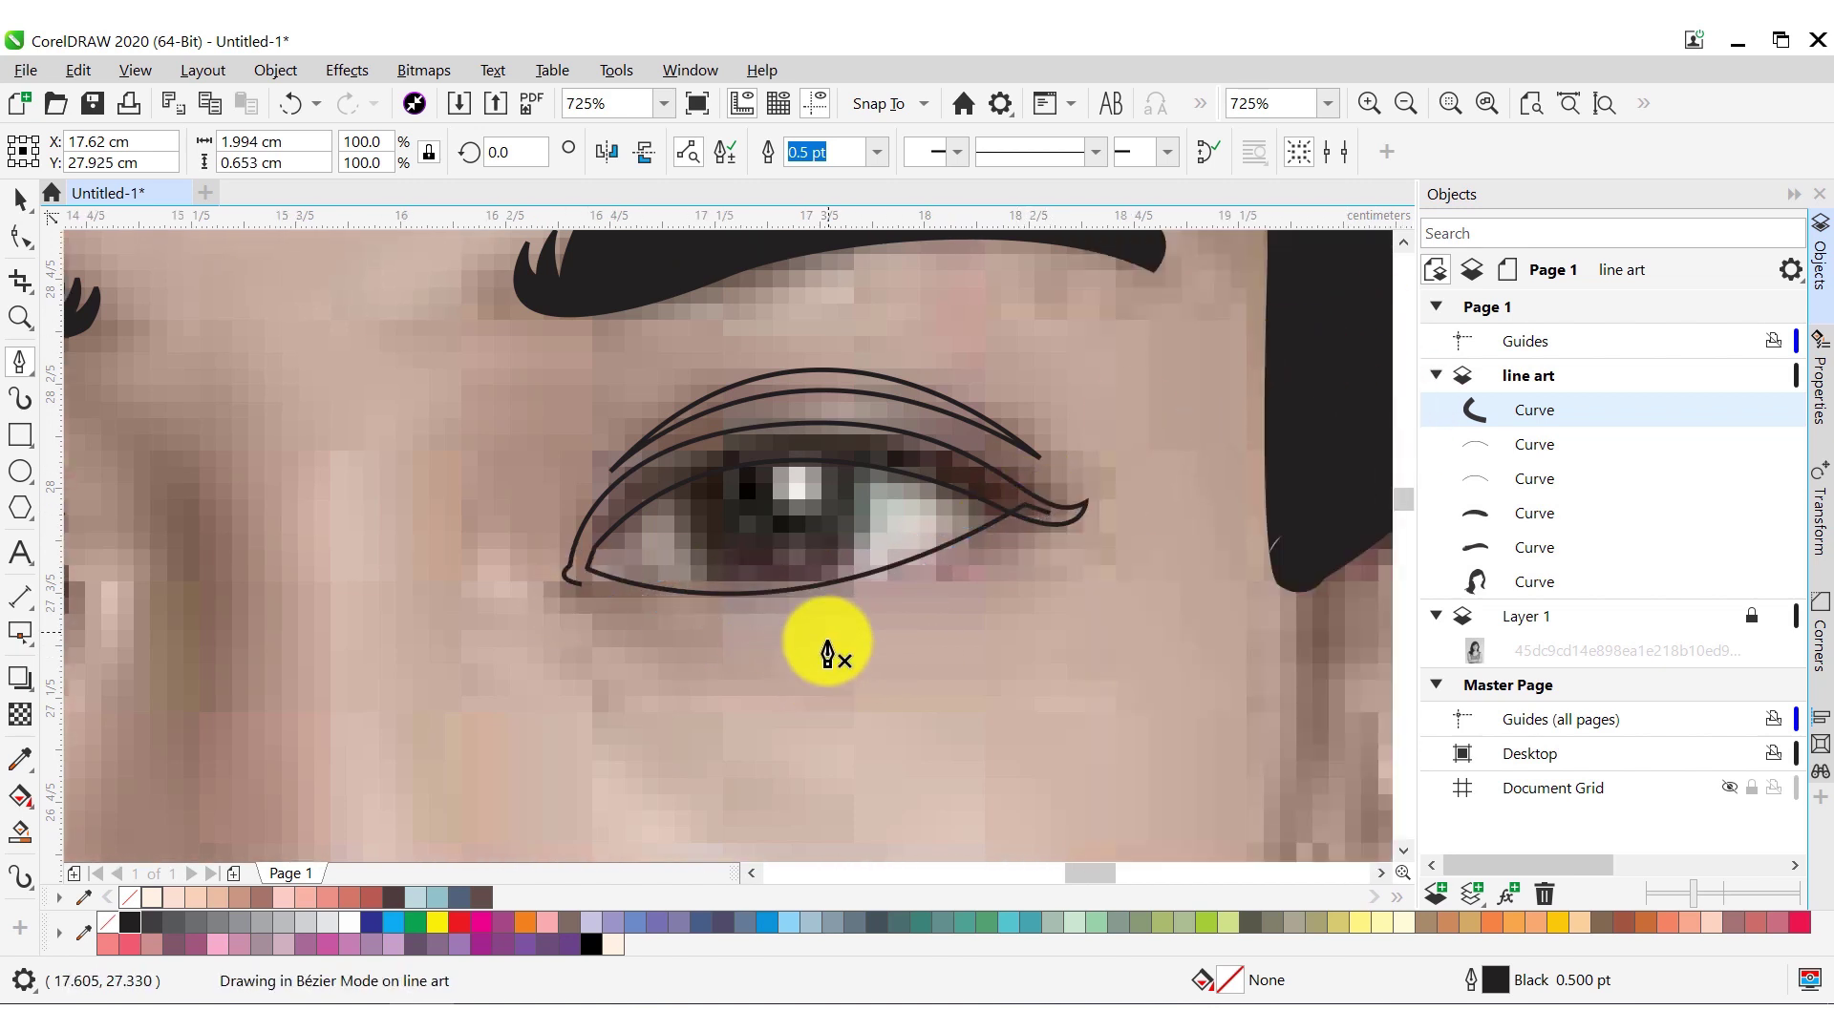
pyautogui.press('space')
pyautogui.keyDown('shift'); pyautogui.click(576, 534); pyautogui.keyUp('shift')
pyautogui.click(130, 922)
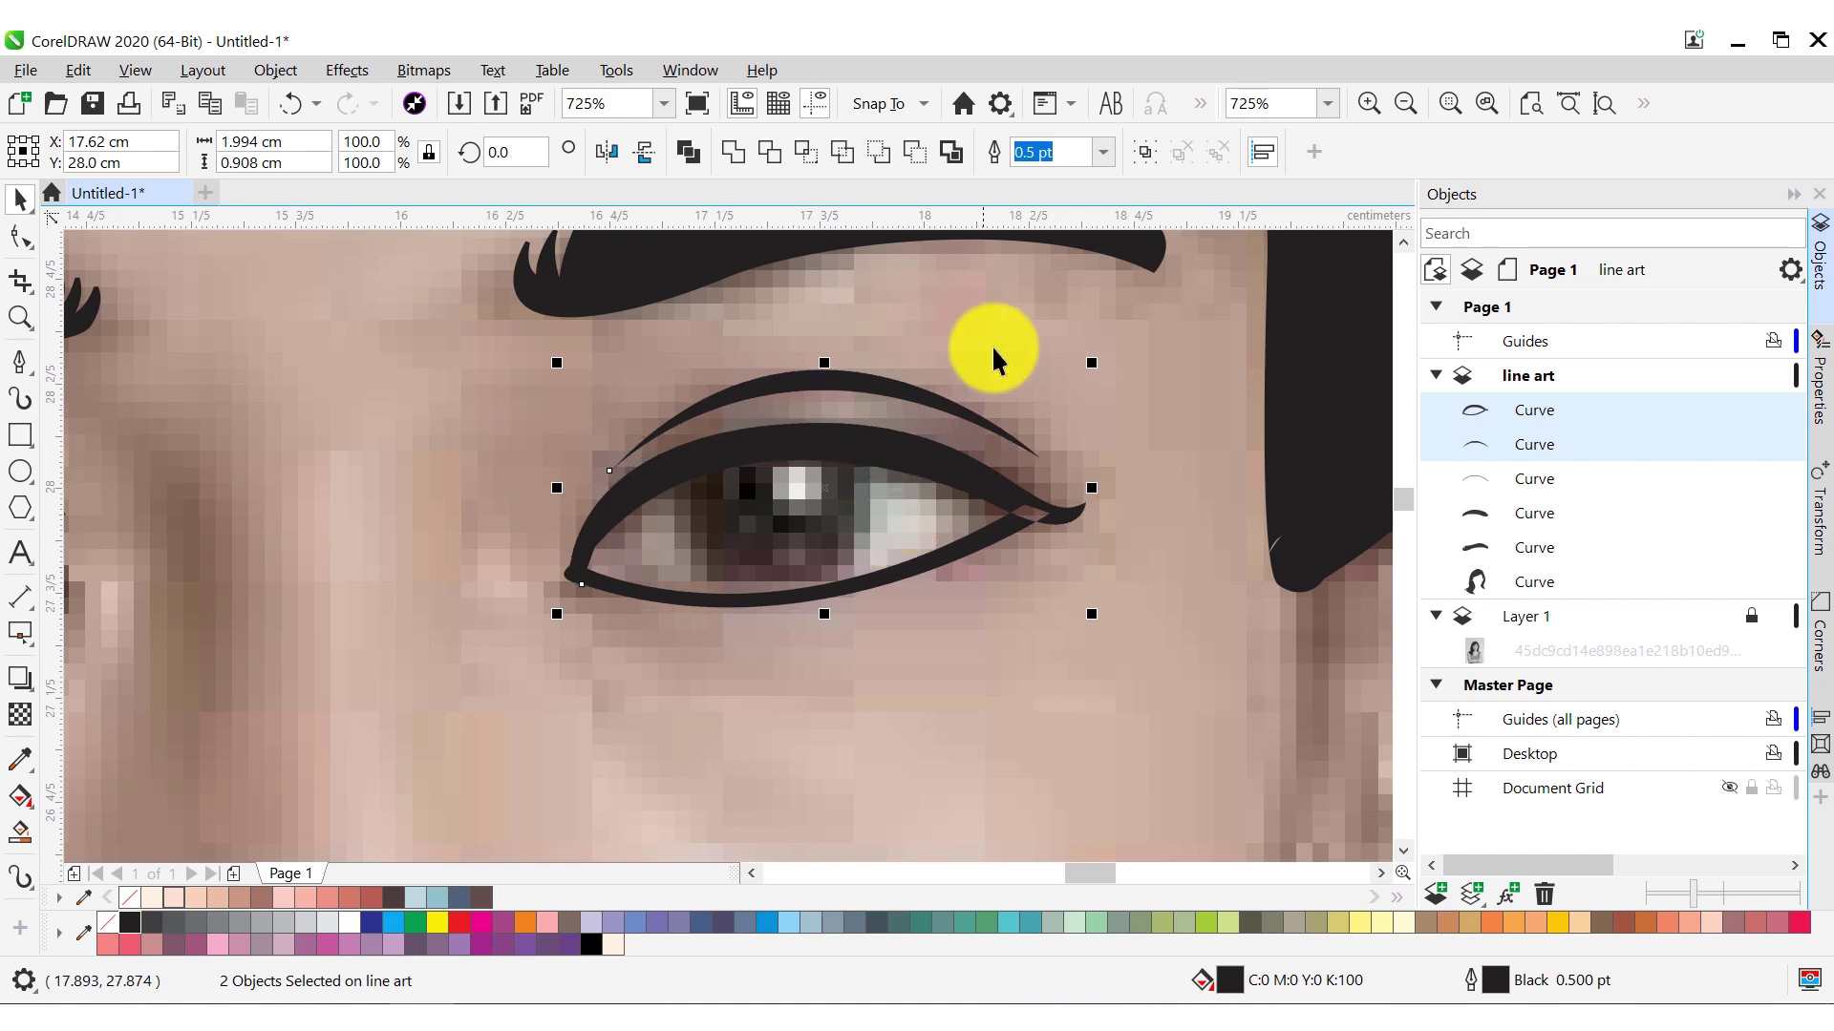
# Weld the two eyeliner pieces into a single shape
pyautogui.press('Escape')
pyautogui.scroll(4, 1063, 483)
pyautogui.press('space')
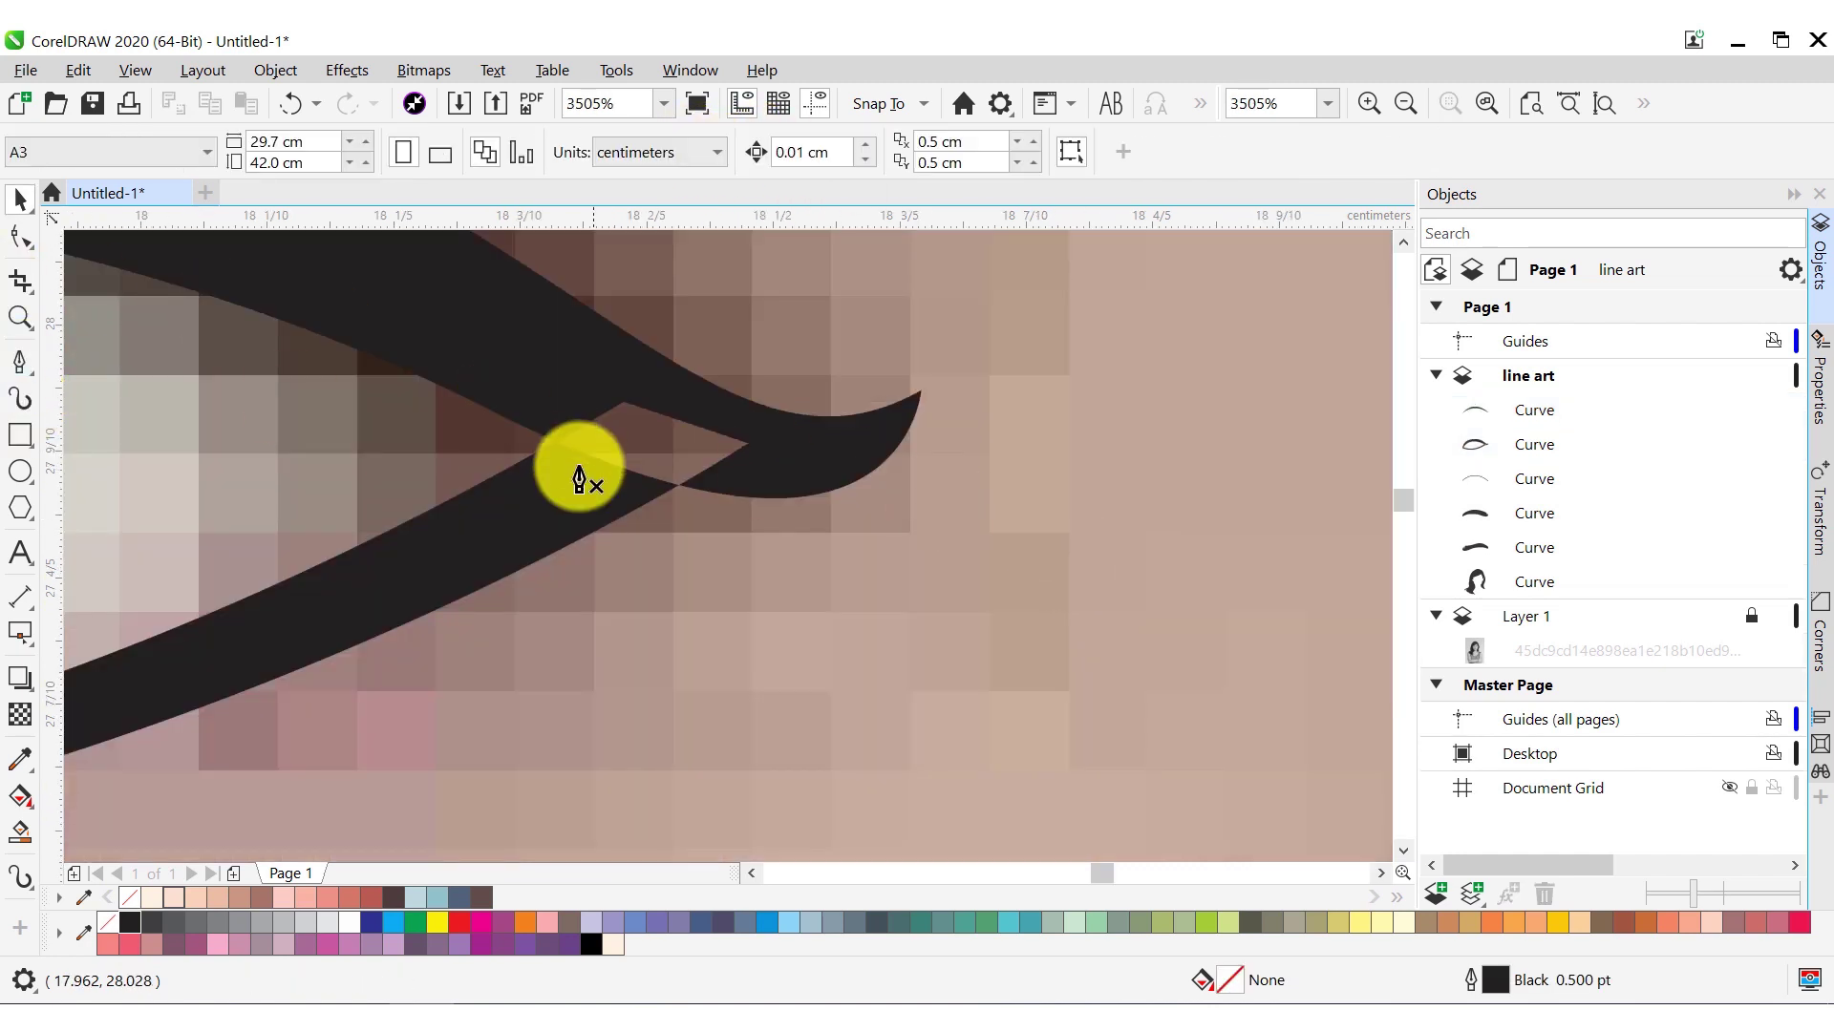
pyautogui.press('space')
pyautogui.keyDown('shift'); pyautogui.click(841, 451); pyautogui.keyUp('shift')
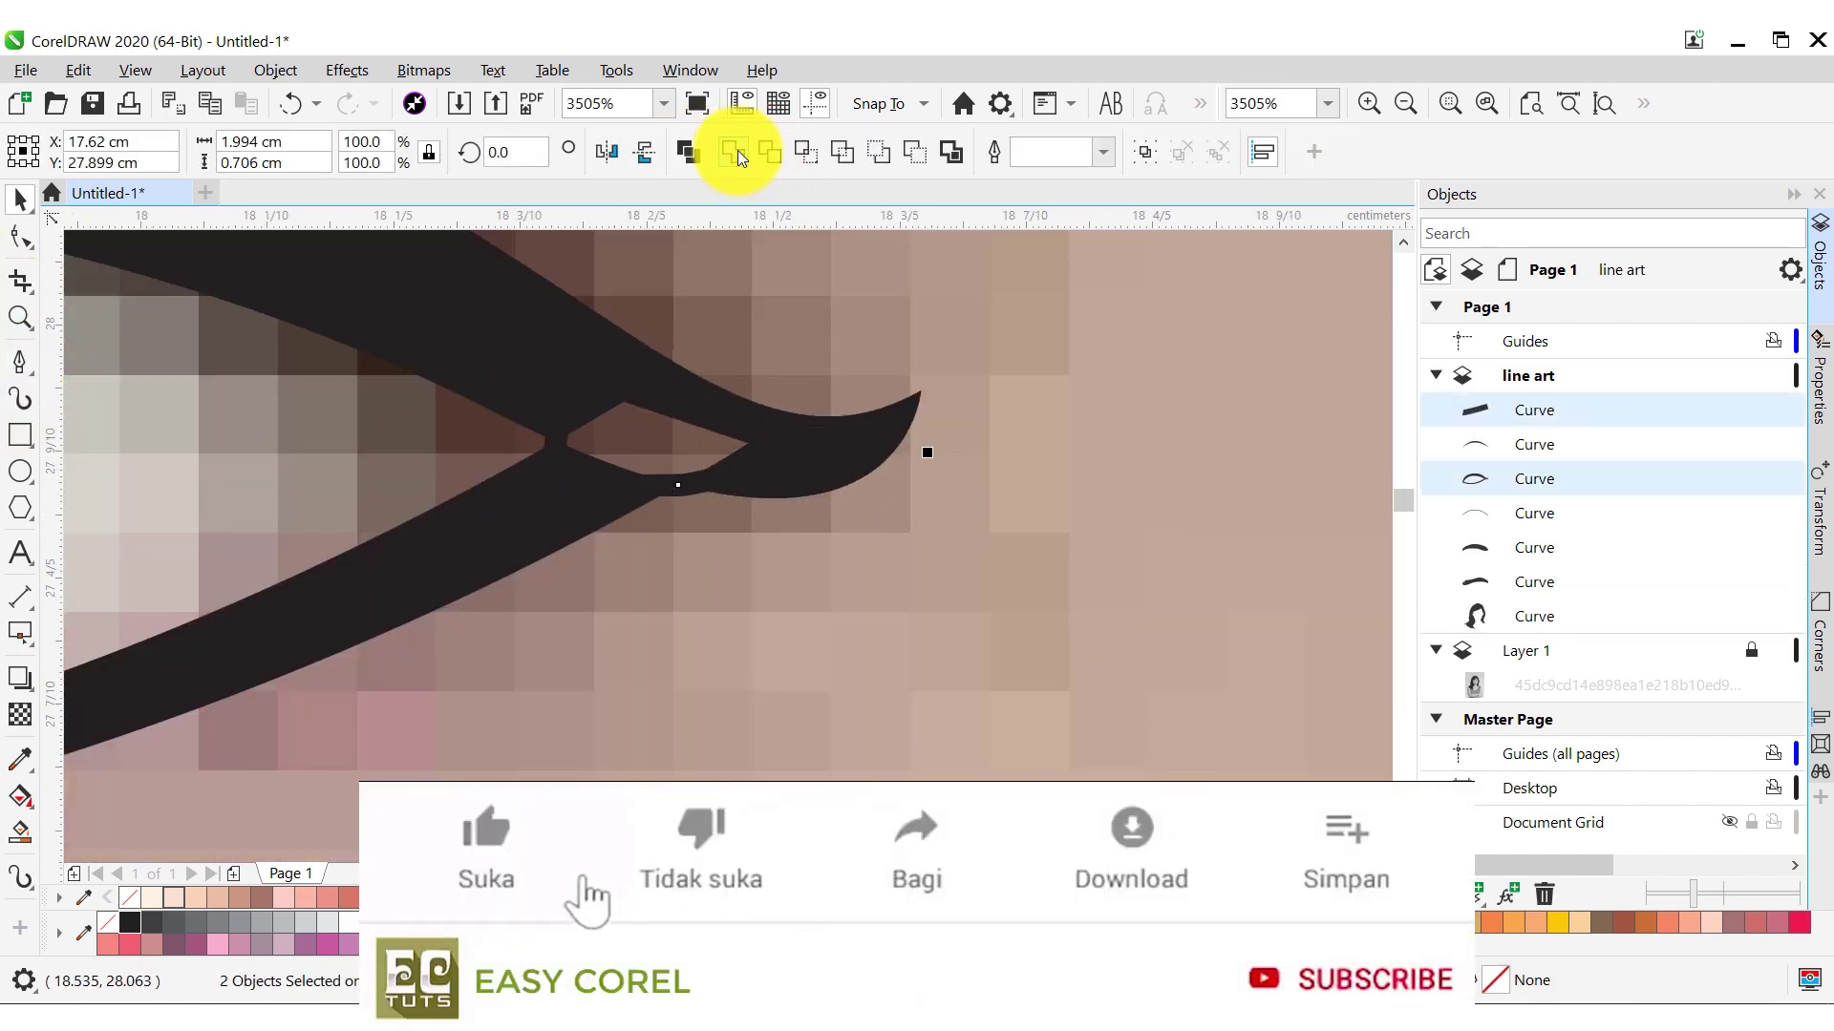
pyautogui.click(735, 153)
# Draw a circle over the right eye's iris with the Ellipse tool
pyautogui.press('h')
pyautogui.scroll(-2, 909, 511)
pyautogui.click(1404, 103)
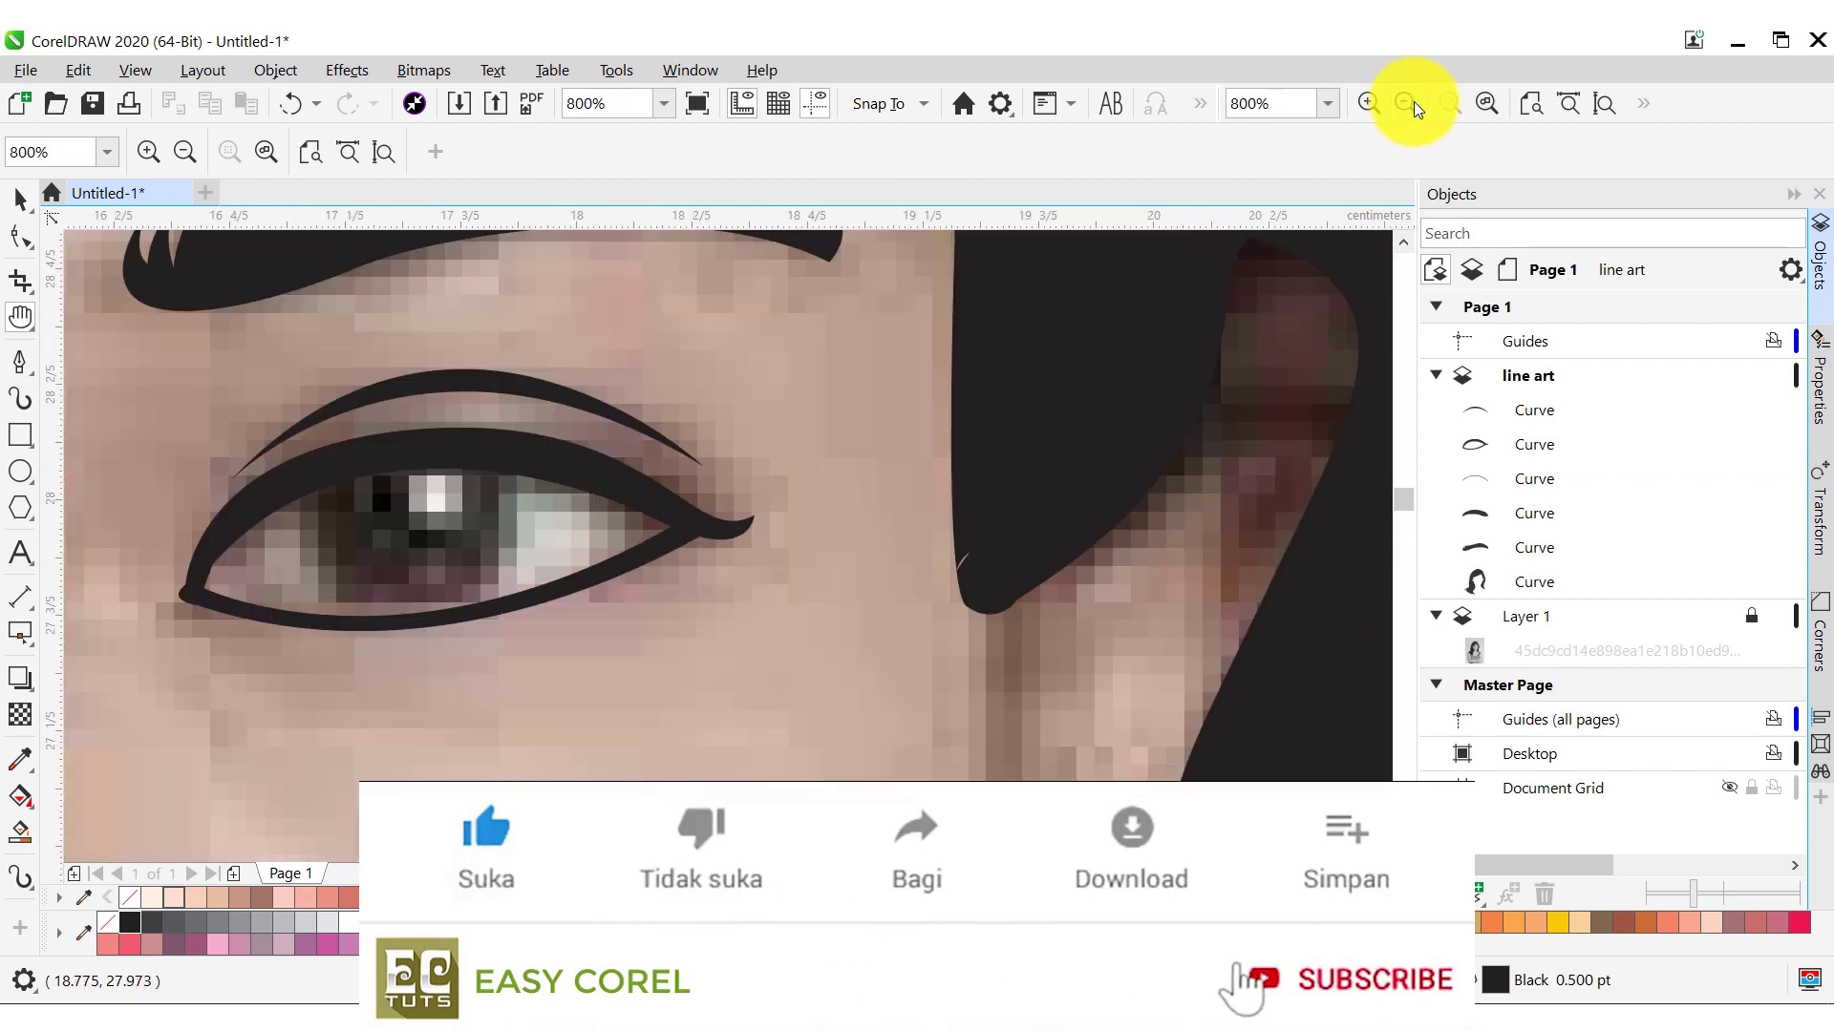
pyautogui.moveTo(382, 417); pyautogui.dragTo(908, 417)
pyautogui.press('F7')
pyautogui.moveTo(942, 500); pyautogui.dragTo(900, 378)
# Trim the right iris circle using freehand loops above the upper lid and below the eye
pyautogui.click(29, 372)
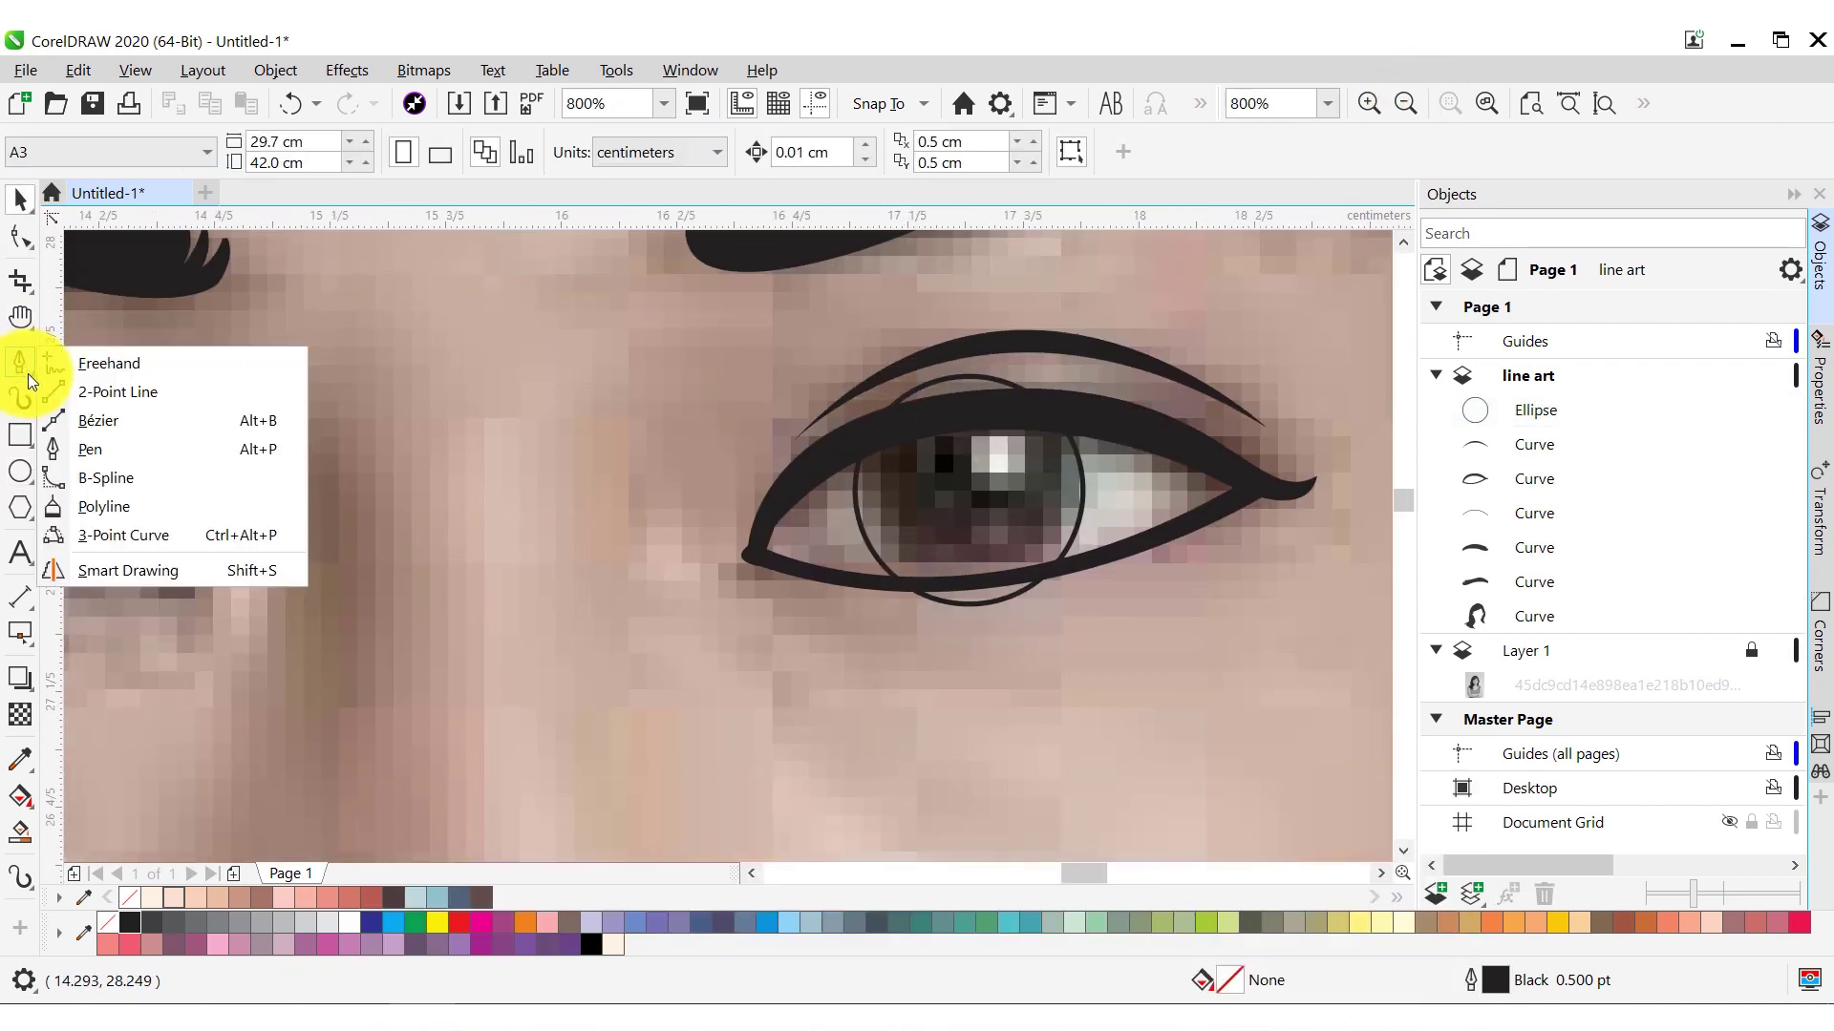
pyautogui.click(102, 360)
pyautogui.moveTo(848, 307); pyautogui.dragTo(859, 315)
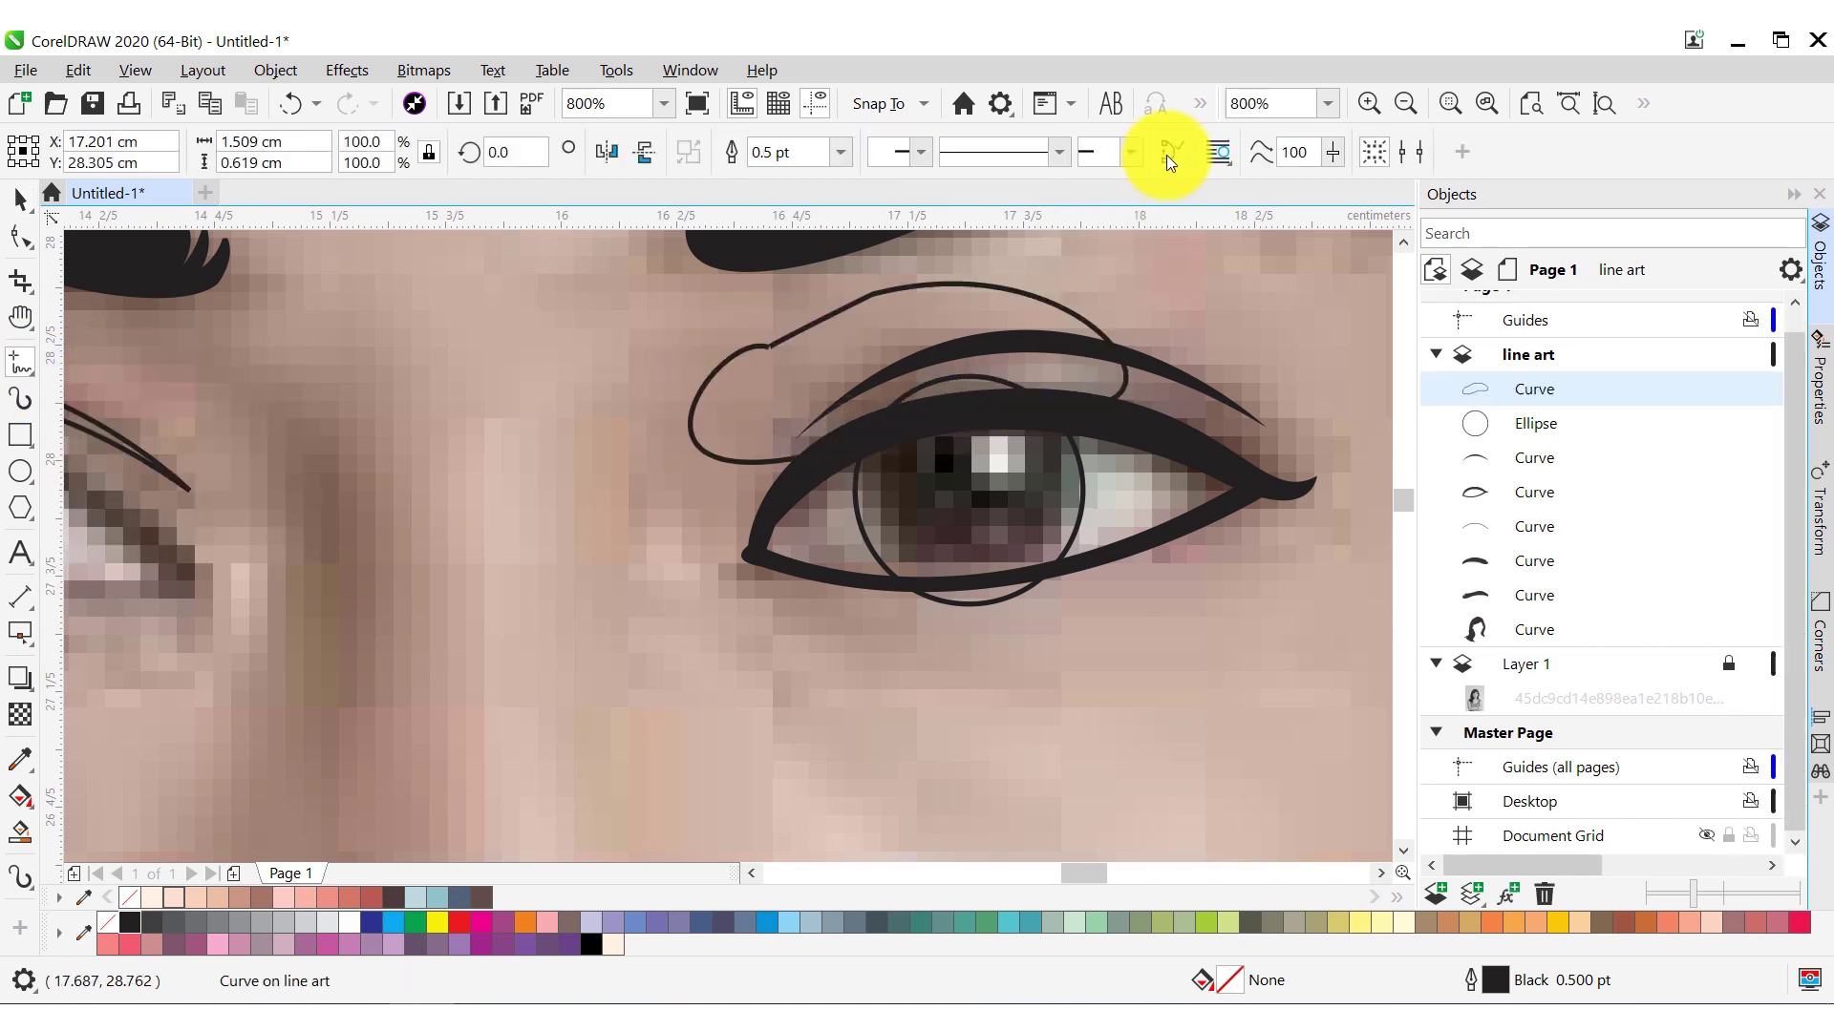
pyautogui.keyDown('shift'); pyautogui.click(1015, 470); pyautogui.keyUp('shift')
pyautogui.click(950, 152)
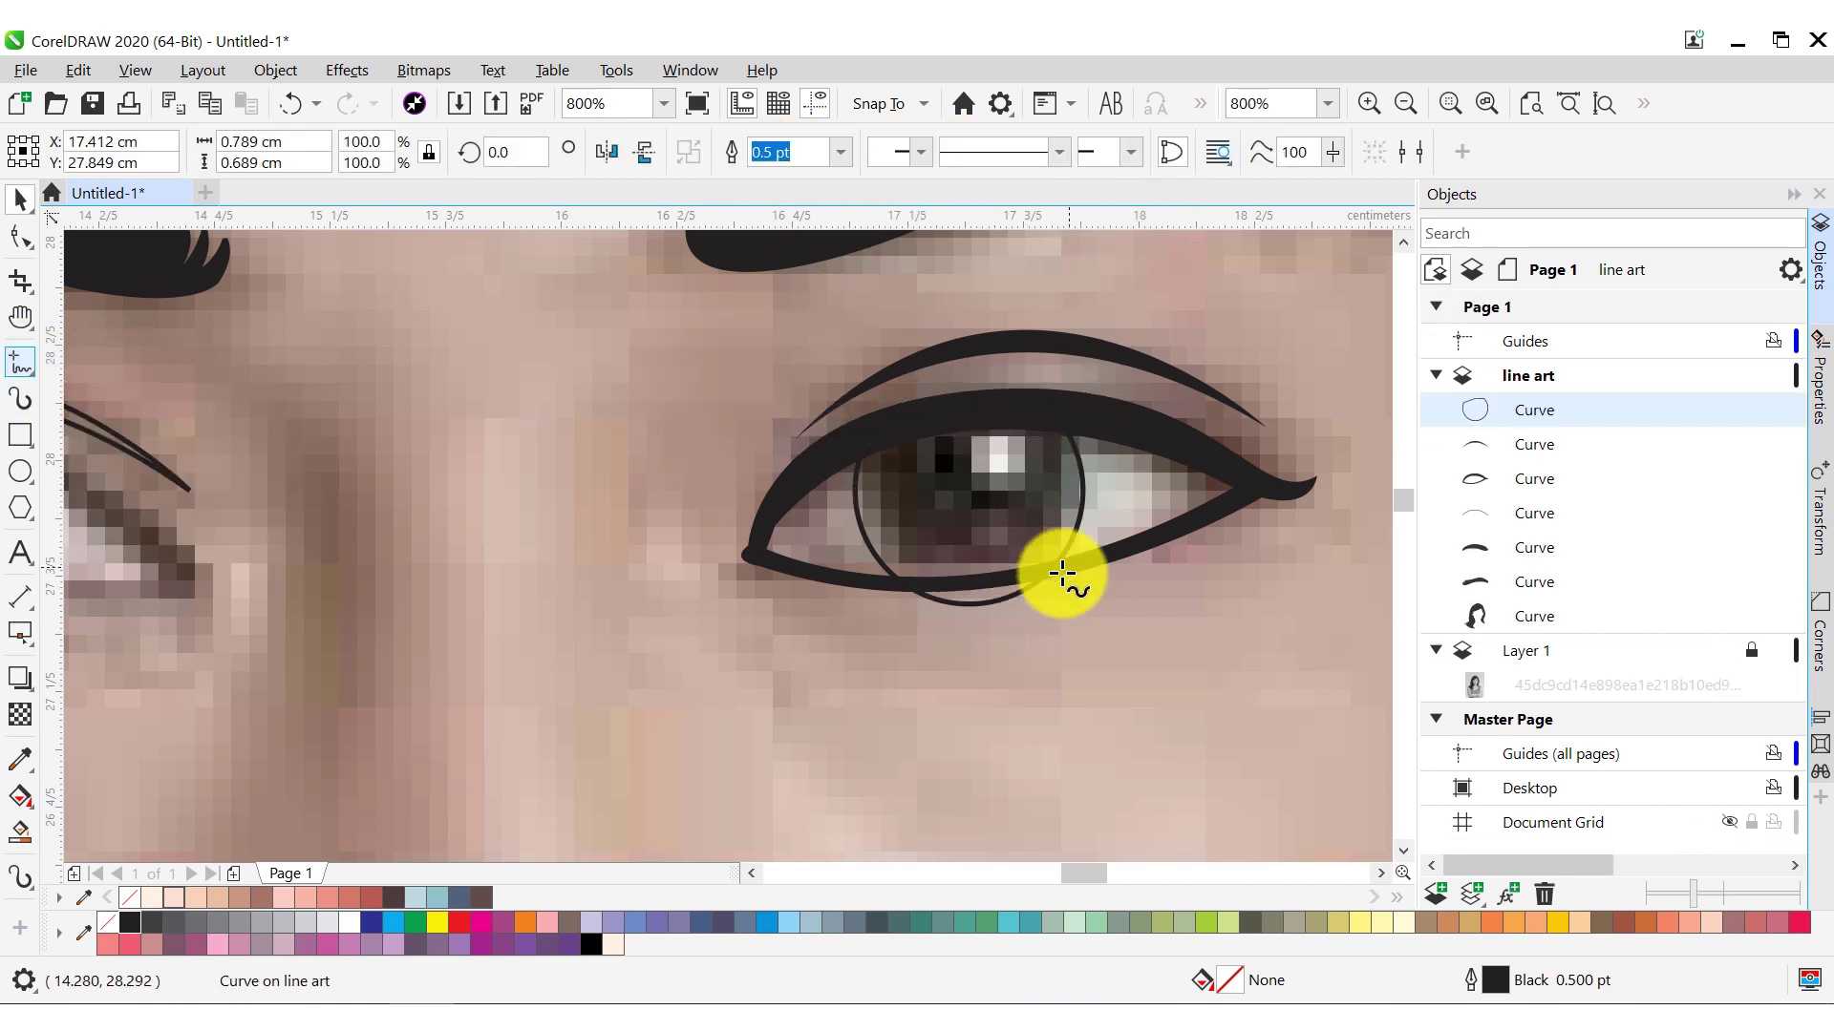
pyautogui.moveTo(1056, 573); pyautogui.dragTo(1099, 568)
pyautogui.press('space')
pyautogui.keyDown('shift'); pyautogui.click(1036, 428); pyautogui.keyUp('shift')
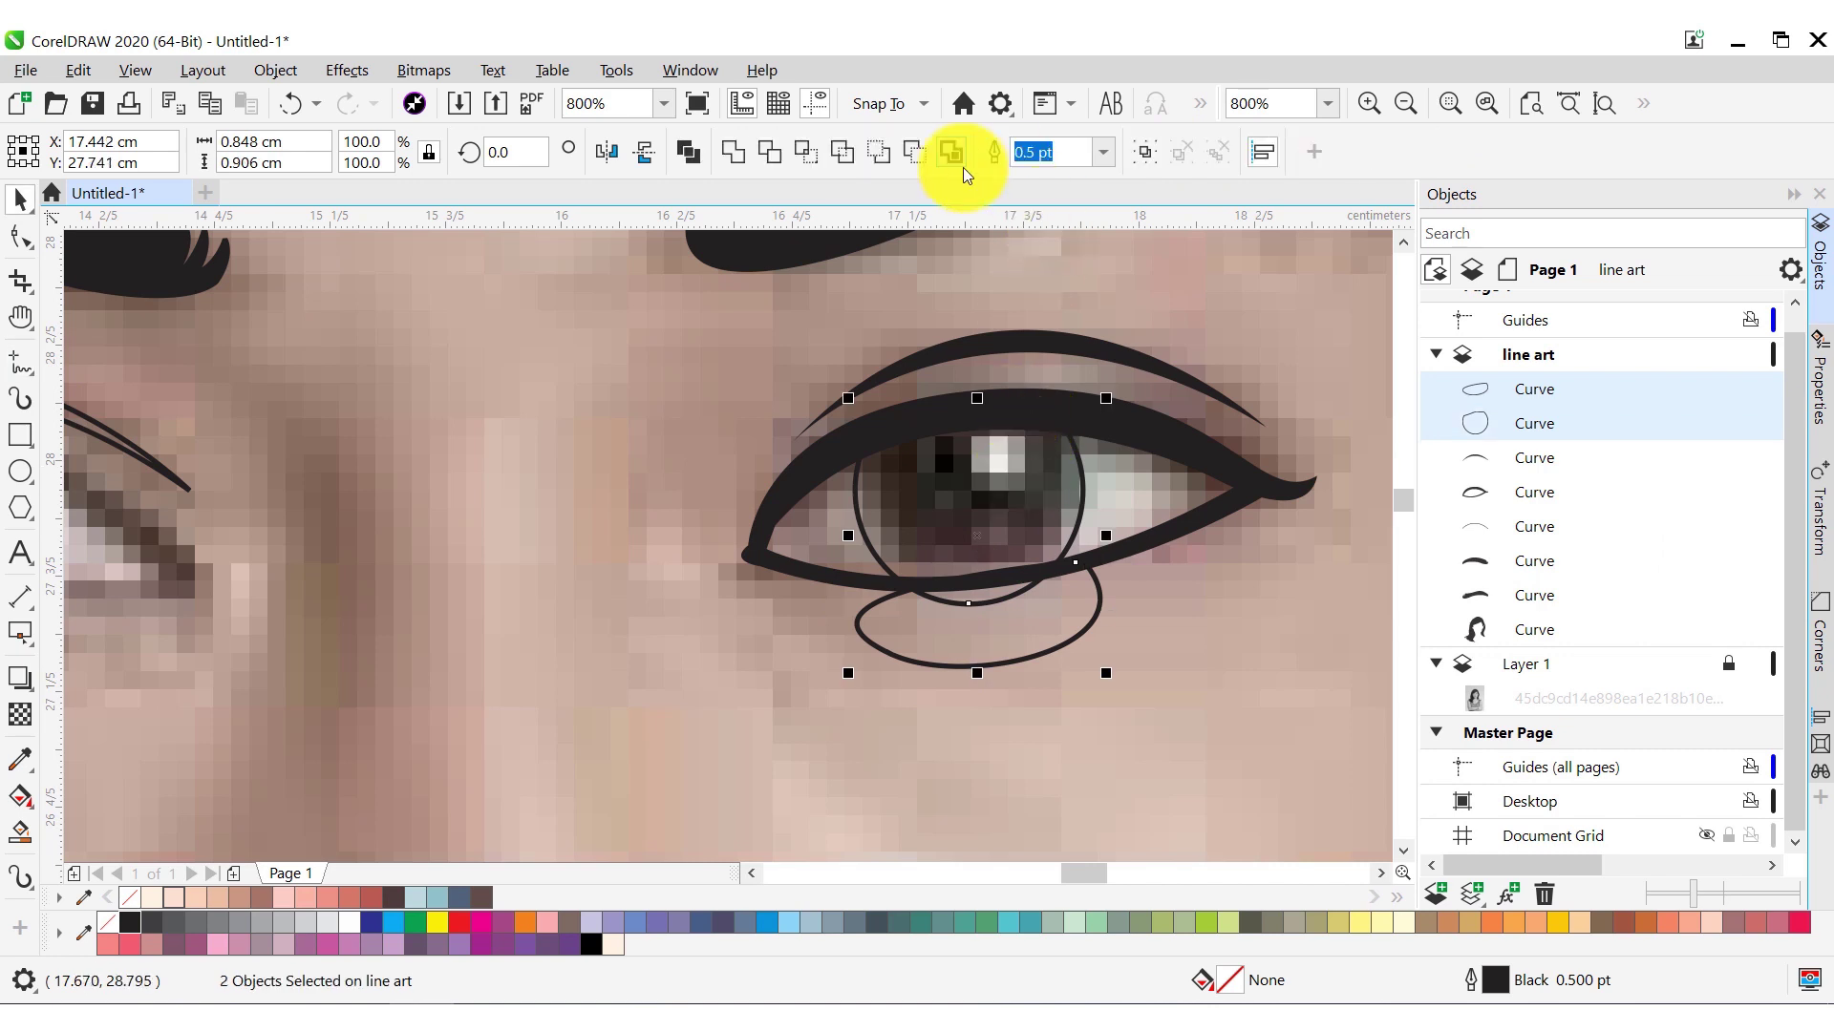
pyautogui.click(954, 153)
# Fill the iris black and add a white highlight circle with no outline
pyautogui.click(130, 923)
pyautogui.moveTo(969, 431)
pyautogui.mouseDown()
pyautogui.moveTo(1027, 490)
pyautogui.moveTo(970, 516)
pyautogui.mouseUp()
pyautogui.click(349, 922)
pyautogui.click(1003, 462)
pyautogui.press('z')
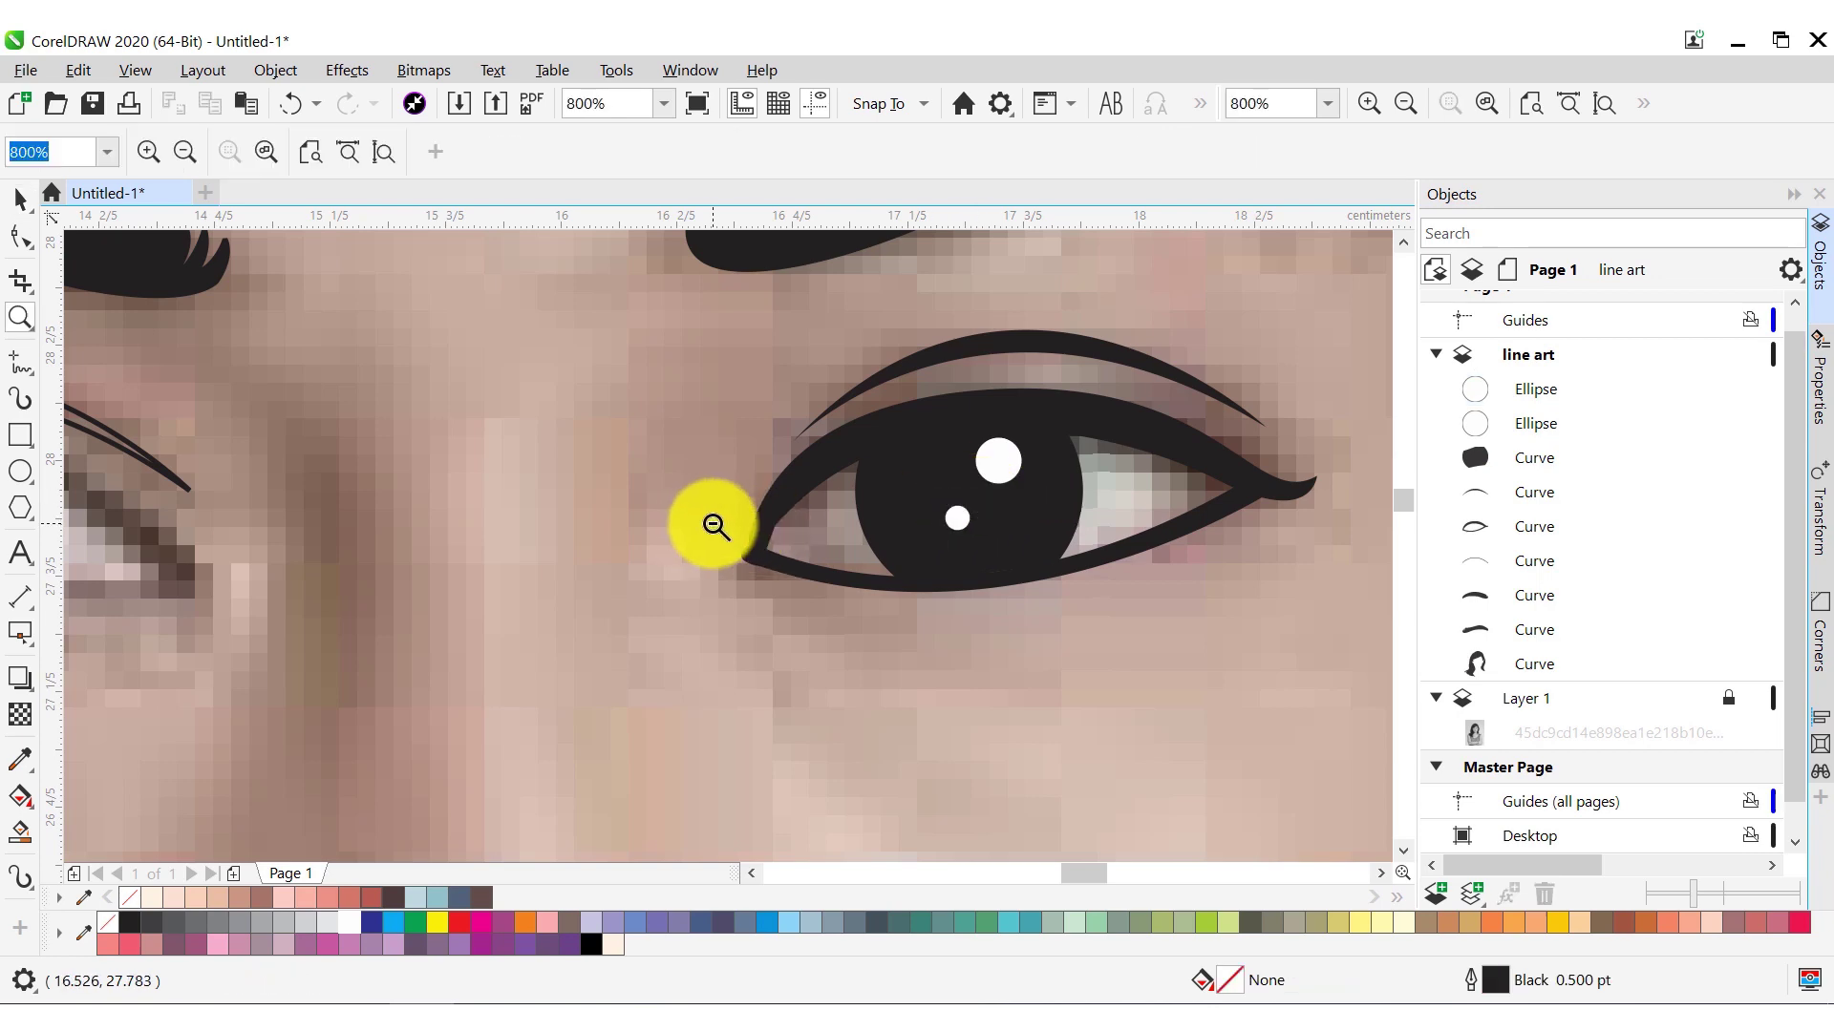
pyautogui.scroll(-5, 716, 523)
pyautogui.scroll(3, 663, 541)
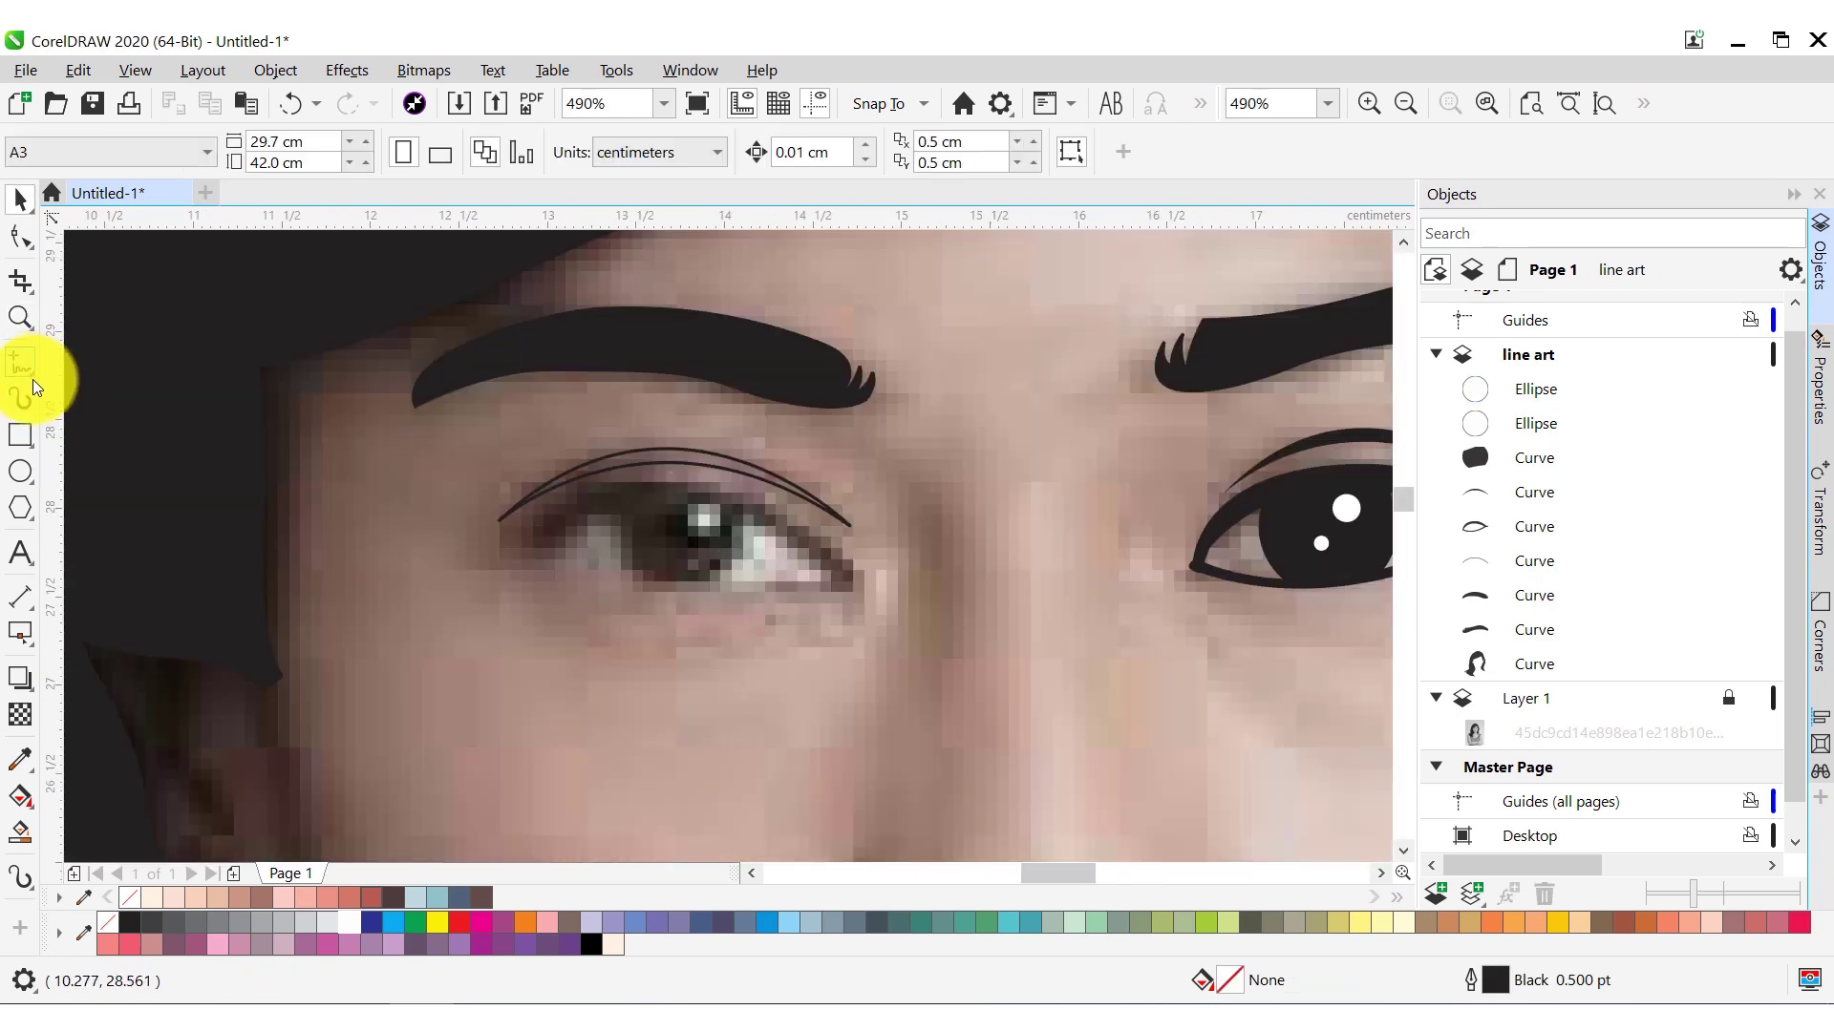
# Draw the left eye's upper lid line with Bézier curves and reshape its nodes
pyautogui.moveTo(32, 406); pyautogui.dragTo(98, 451)
pyautogui.click(493, 540)
pyautogui.moveTo(606, 508)
pyautogui.mouseDown()
pyautogui.moveTo(702, 436)
pyautogui.moveTo(594, 473)
pyautogui.mouseUp()
pyautogui.doubleClick(829, 573)
pyautogui.doubleClick(853, 584)
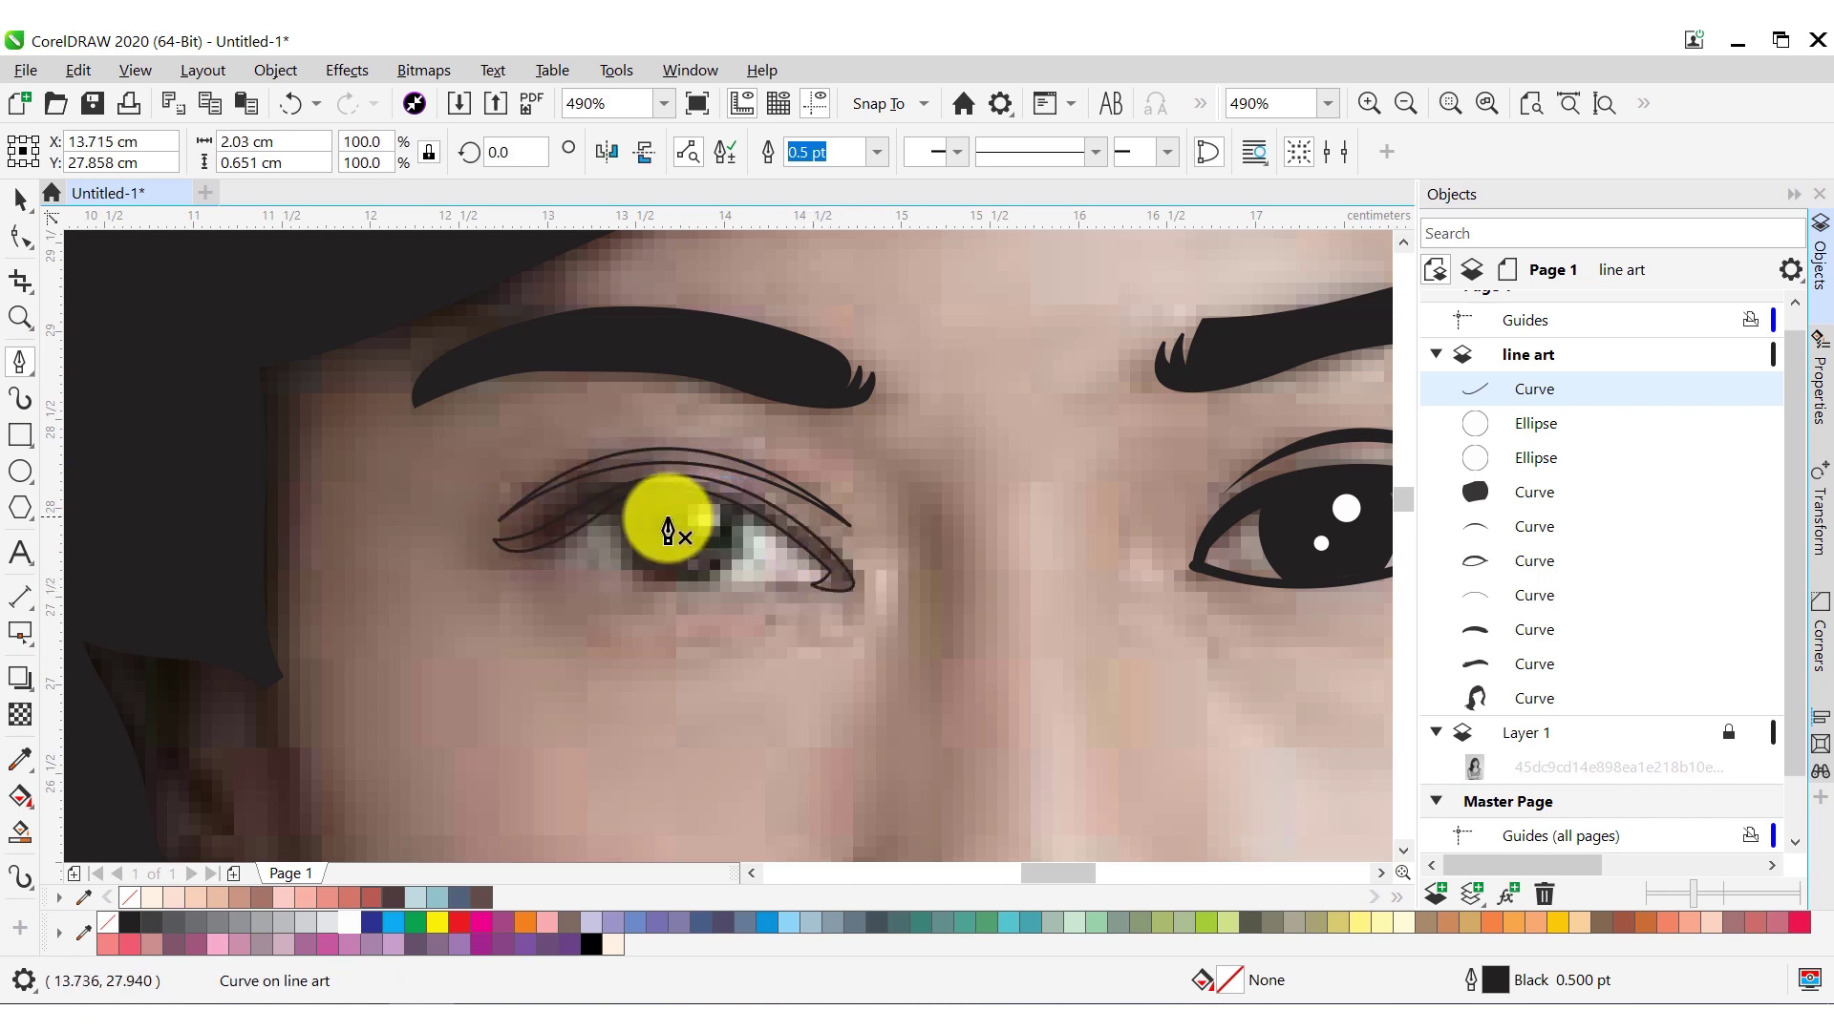
pyautogui.press('F10')
pyautogui.moveTo(686, 489); pyautogui.dragTo(687, 489)
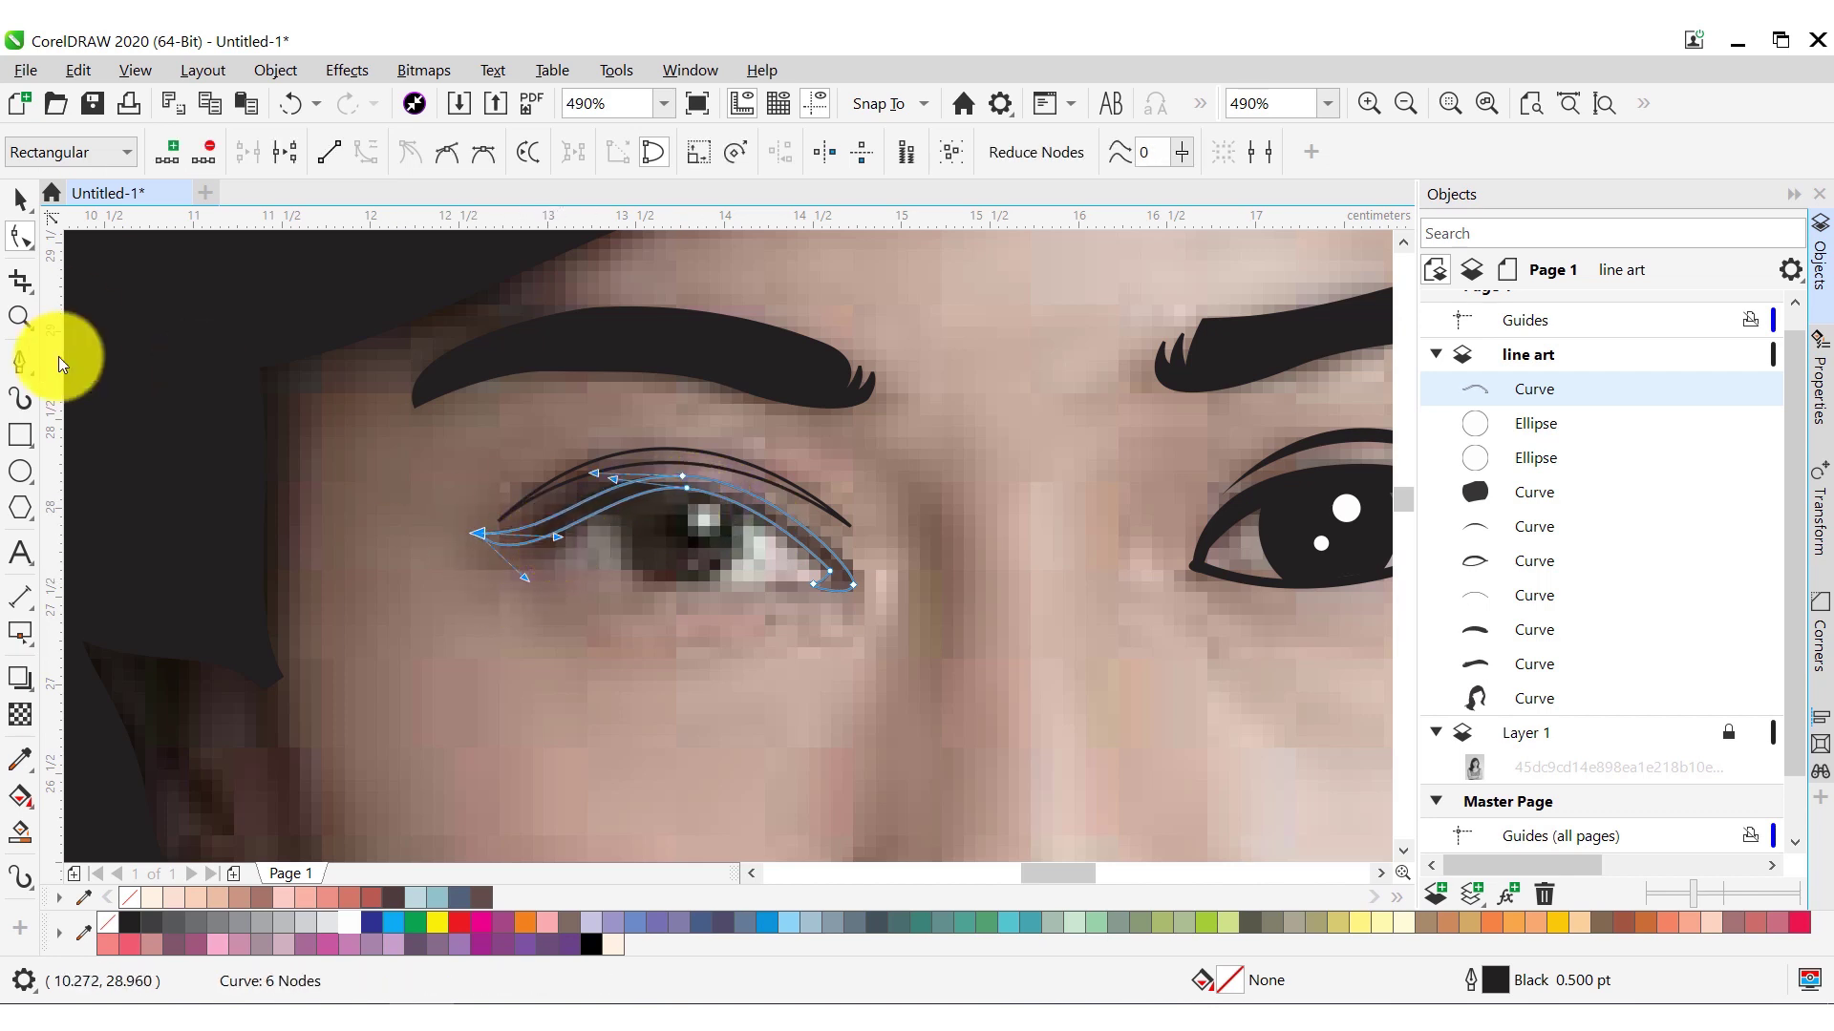
# Draw the left eye's lower lid curve out to the eye corner
pyautogui.click(19, 361)
pyautogui.moveTo(830, 572); pyautogui.dragTo(1000, 524)
pyautogui.hotkey('ctrl', 'z')
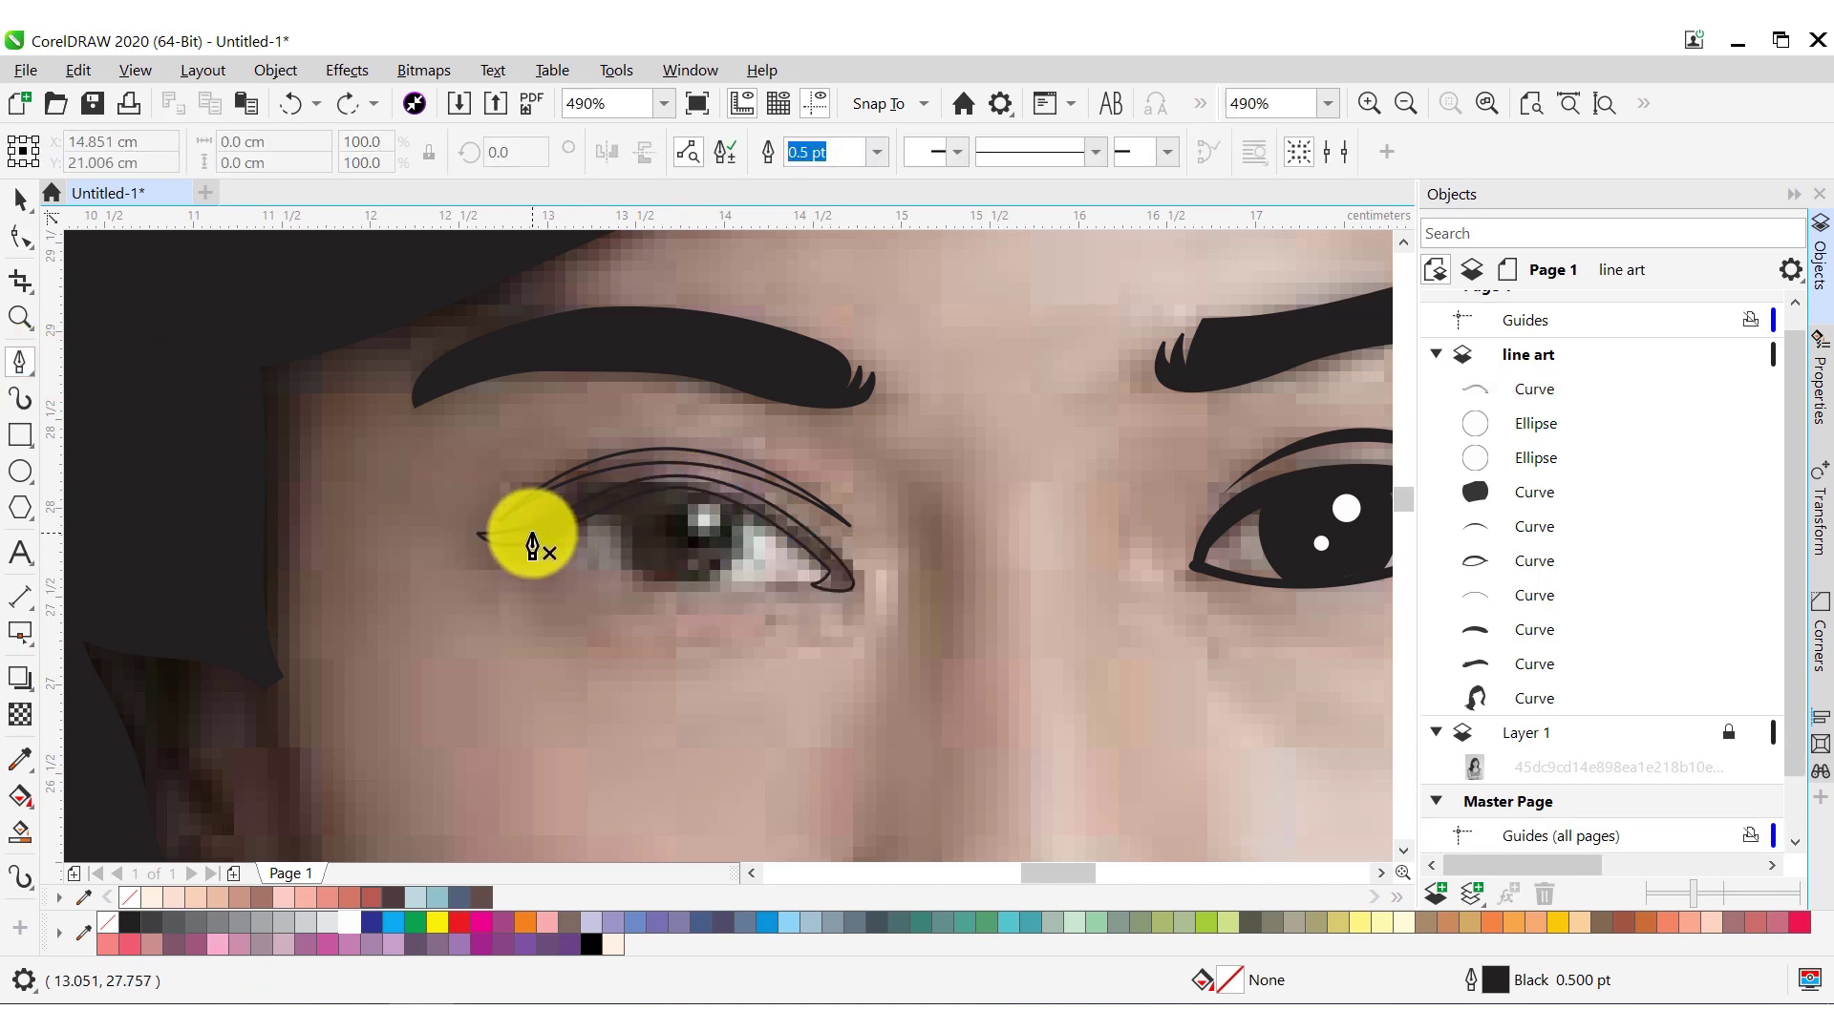
pyautogui.click(878, 103)
pyautogui.click(892, 217)
pyautogui.moveTo(842, 583); pyautogui.dragTo(1055, 532)
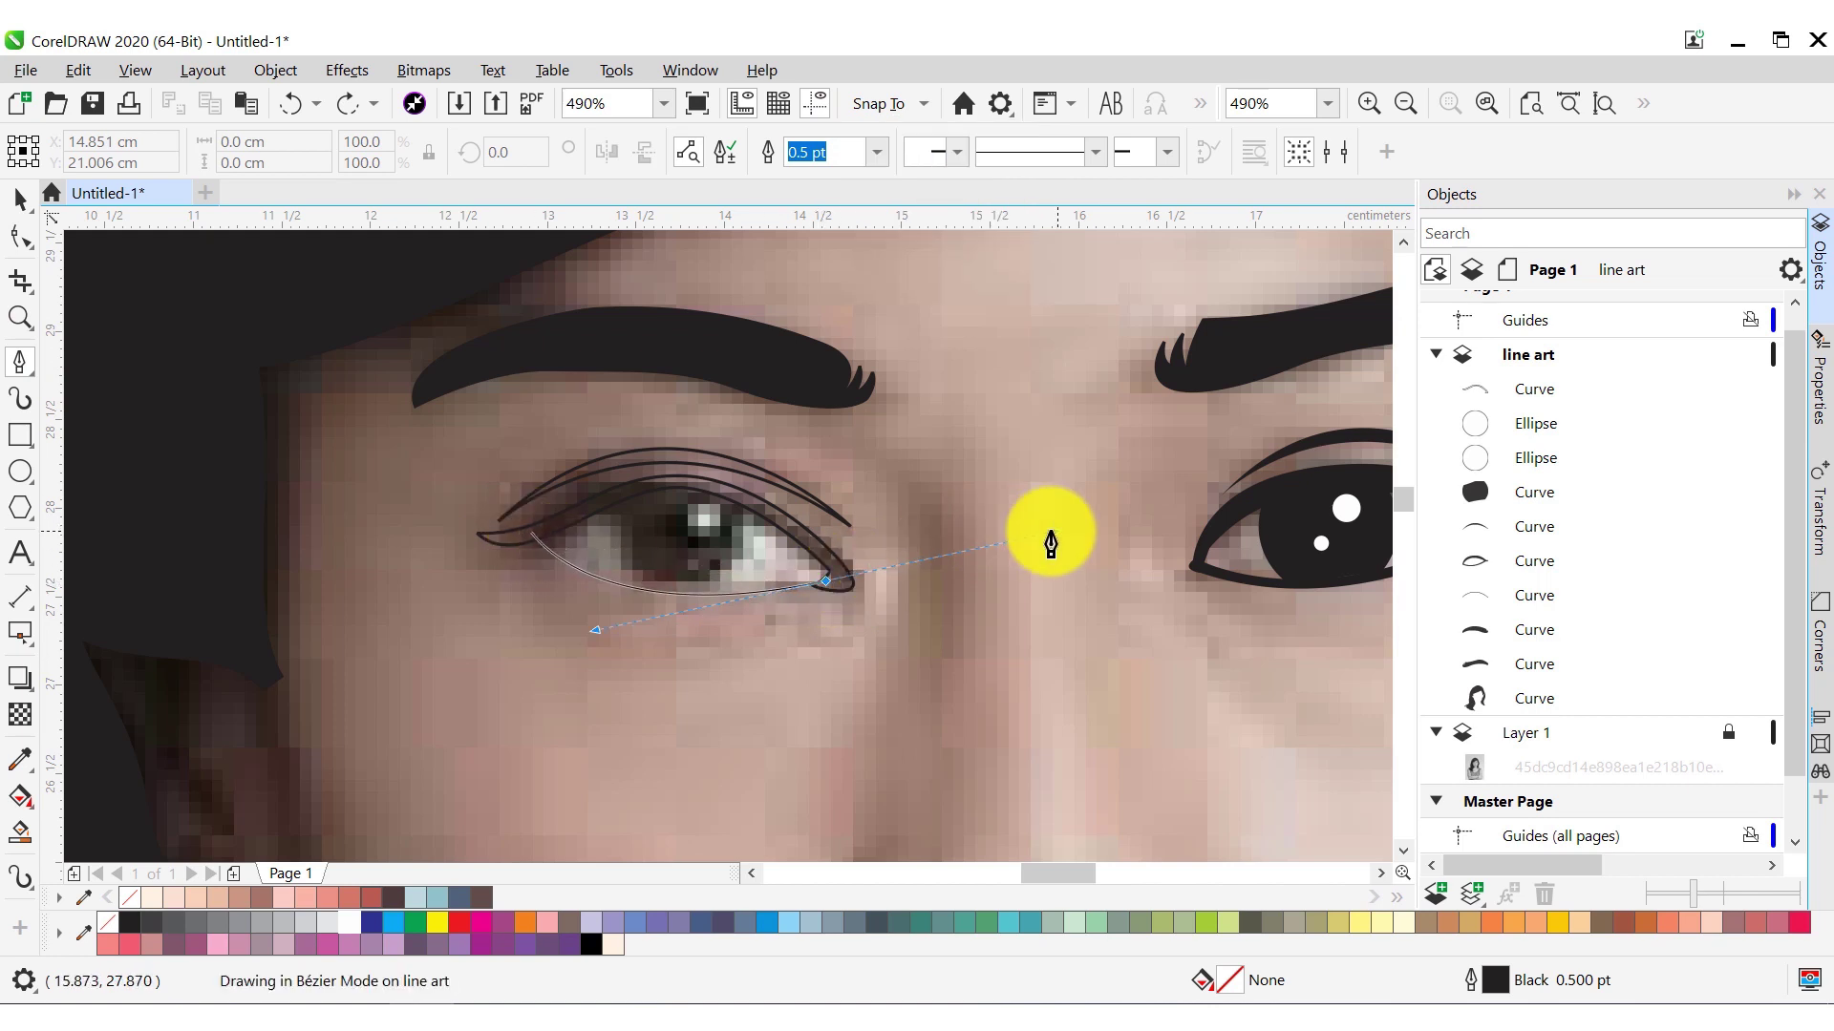
pyautogui.moveTo(516, 540)
pyautogui.mouseDown()
pyautogui.moveTo(409, 416)
pyautogui.moveTo(409, 432)
pyautogui.mouseUp()
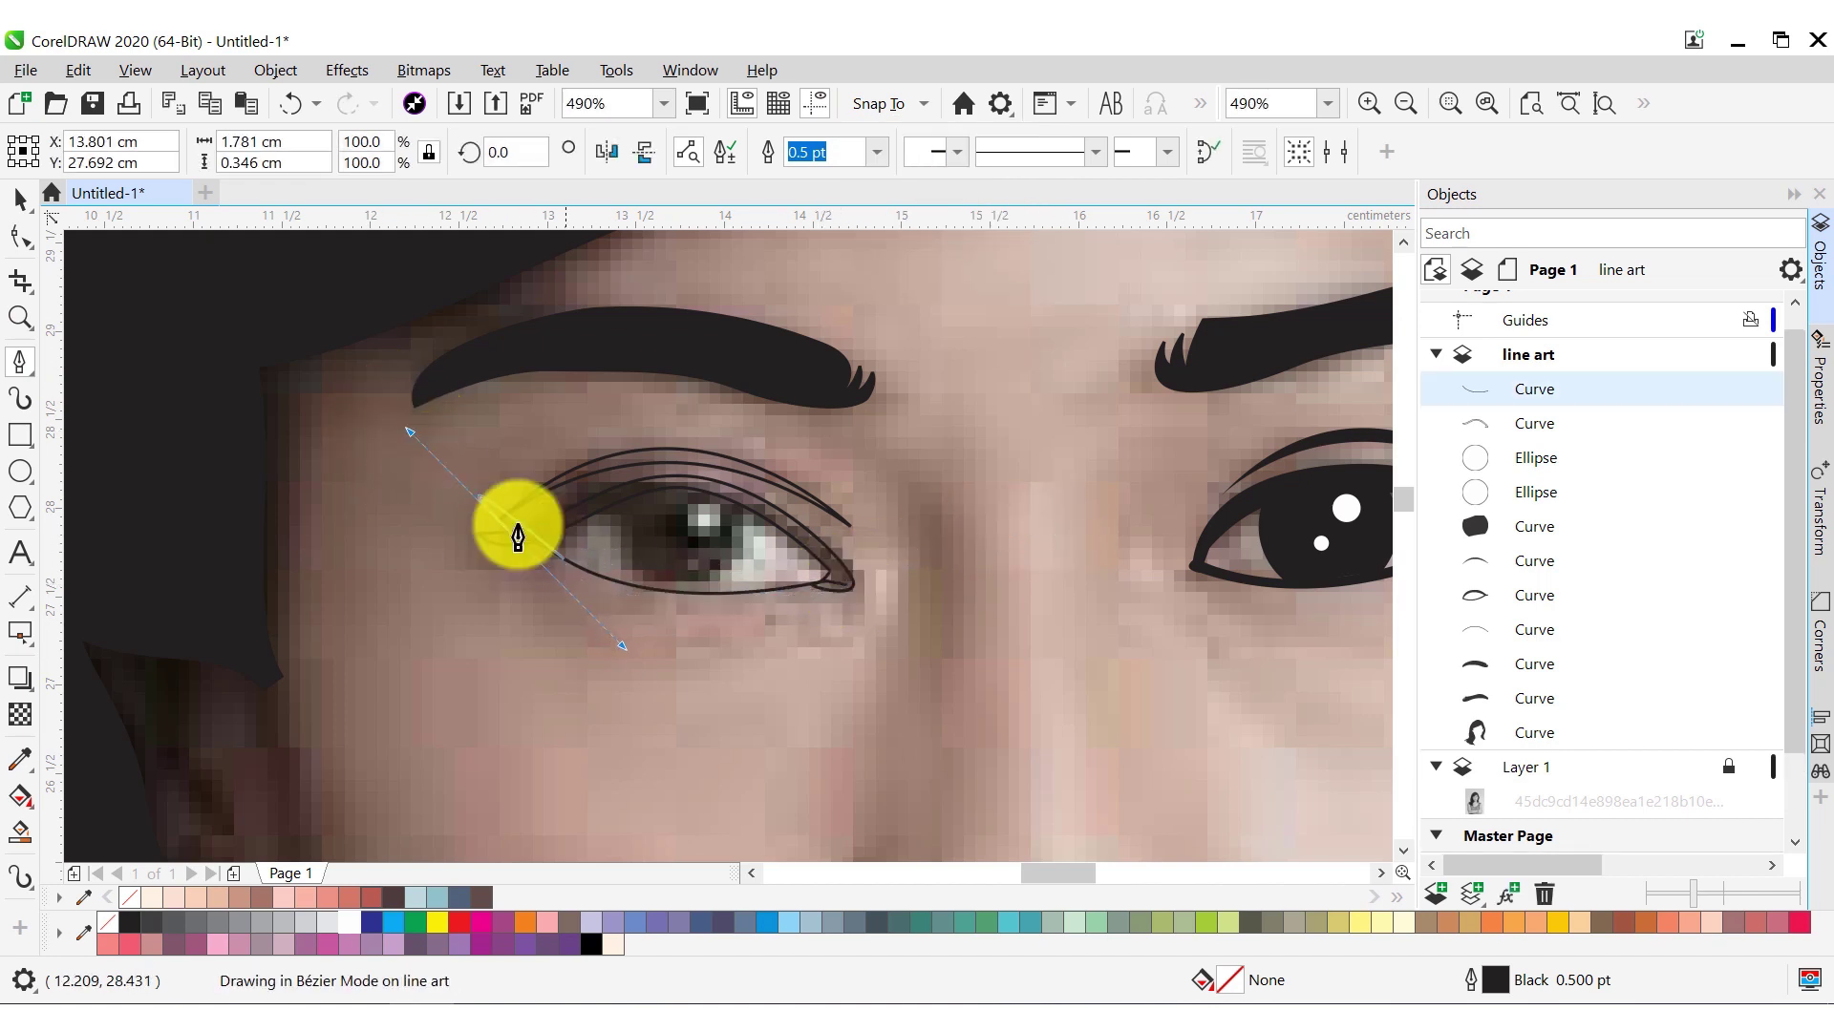
pyautogui.press('space')
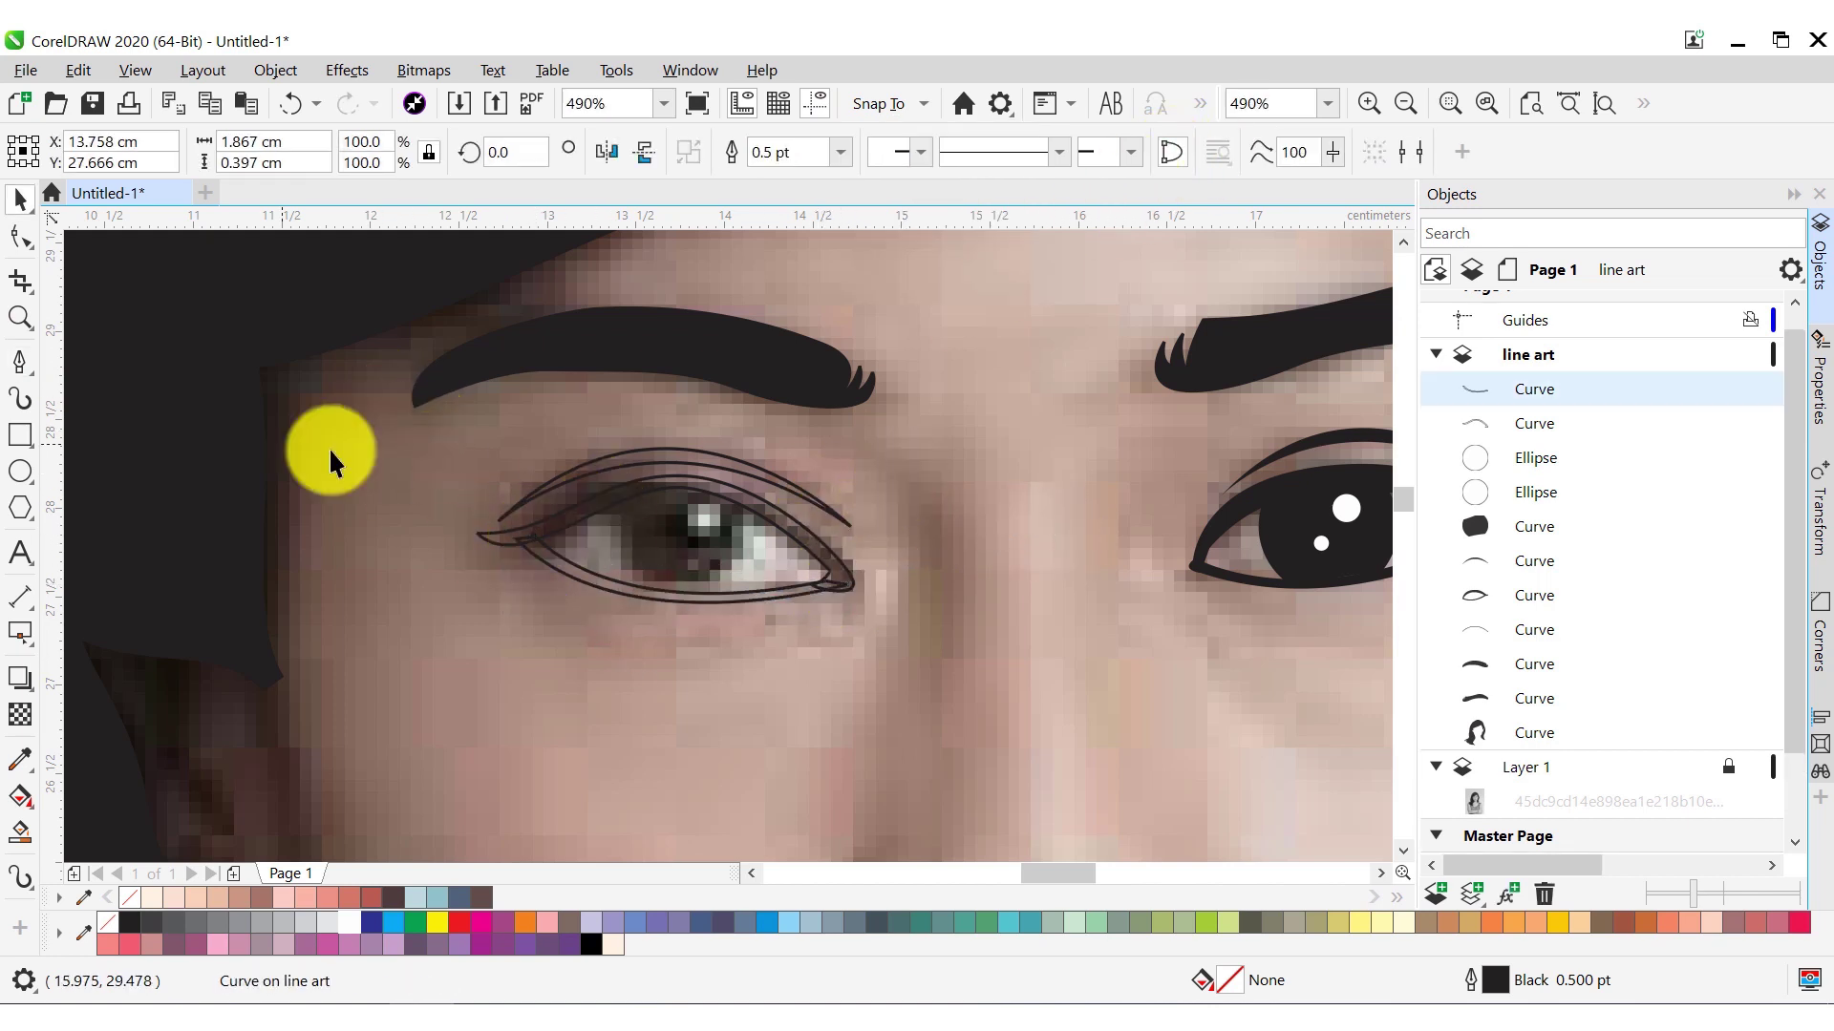
# Draw a circle over the left iris, convert it to curves, and trim it to the lids
pyautogui.press('F7')
pyautogui.moveTo(666, 481); pyautogui.dragTo(708, 523)
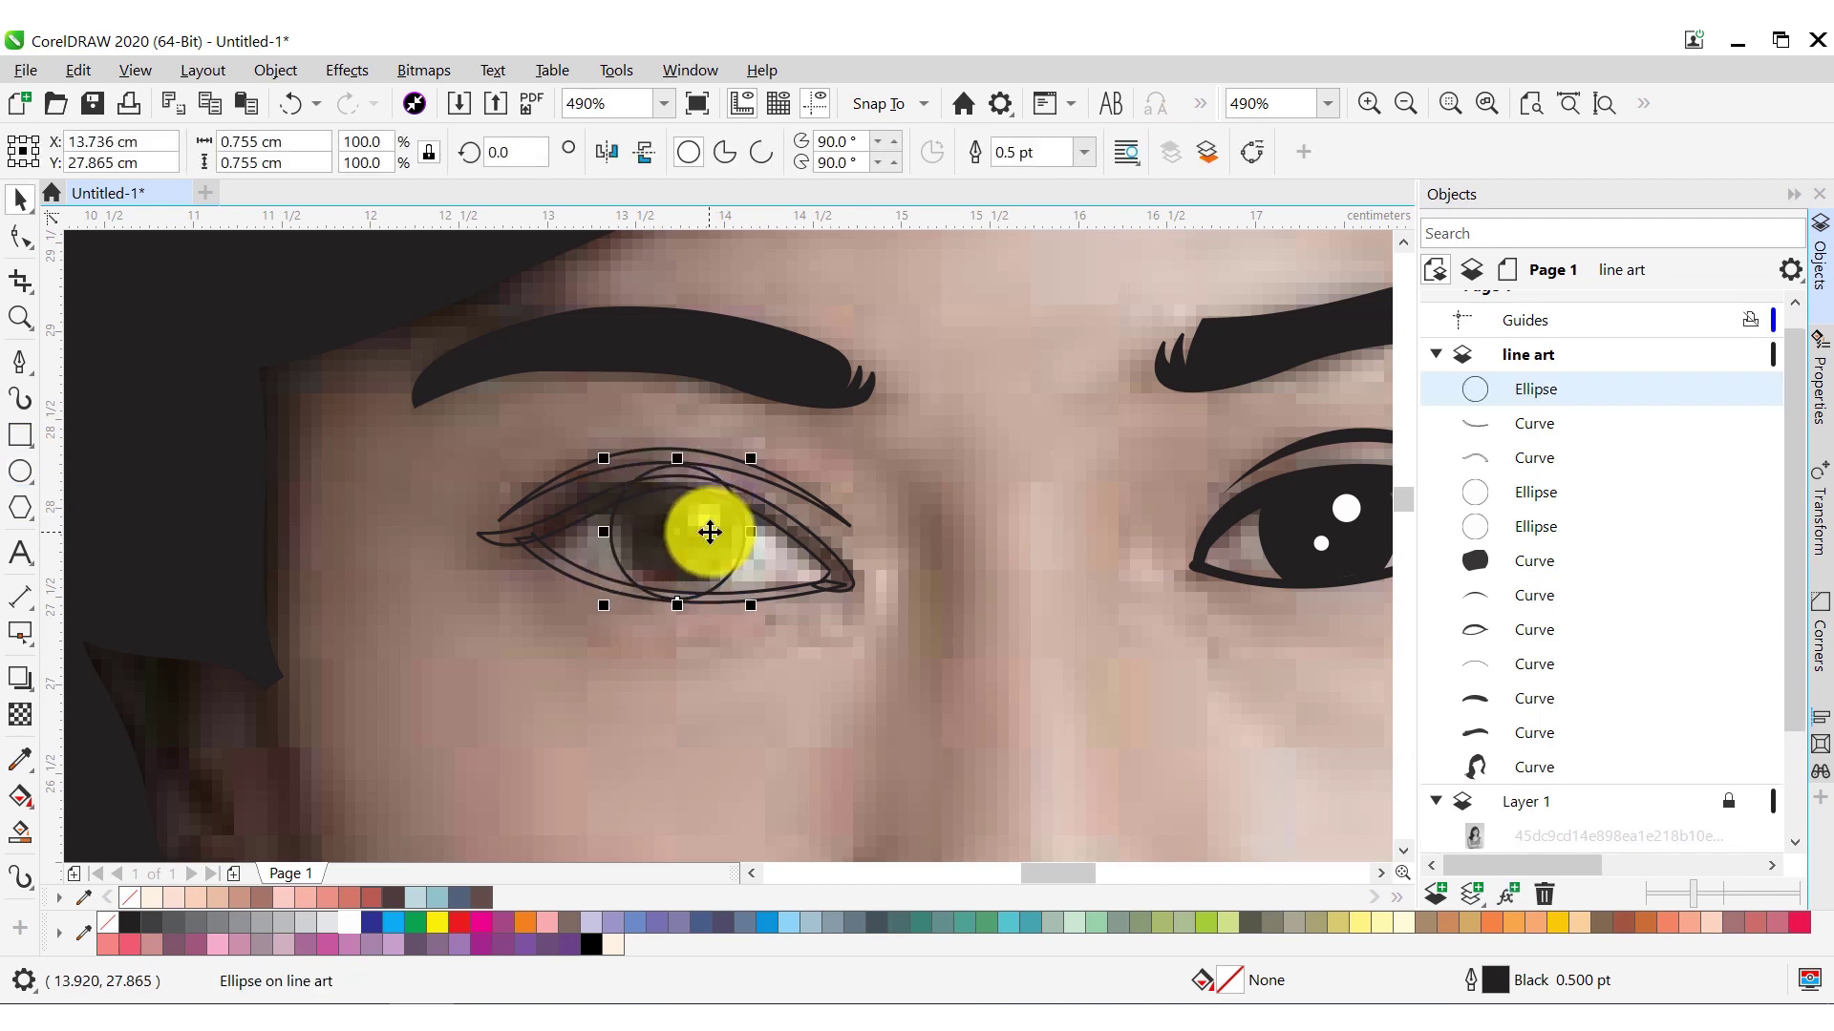
pyautogui.press('z')
pyautogui.click(710, 532)
pyautogui.click(22, 361)
pyautogui.click(105, 422)
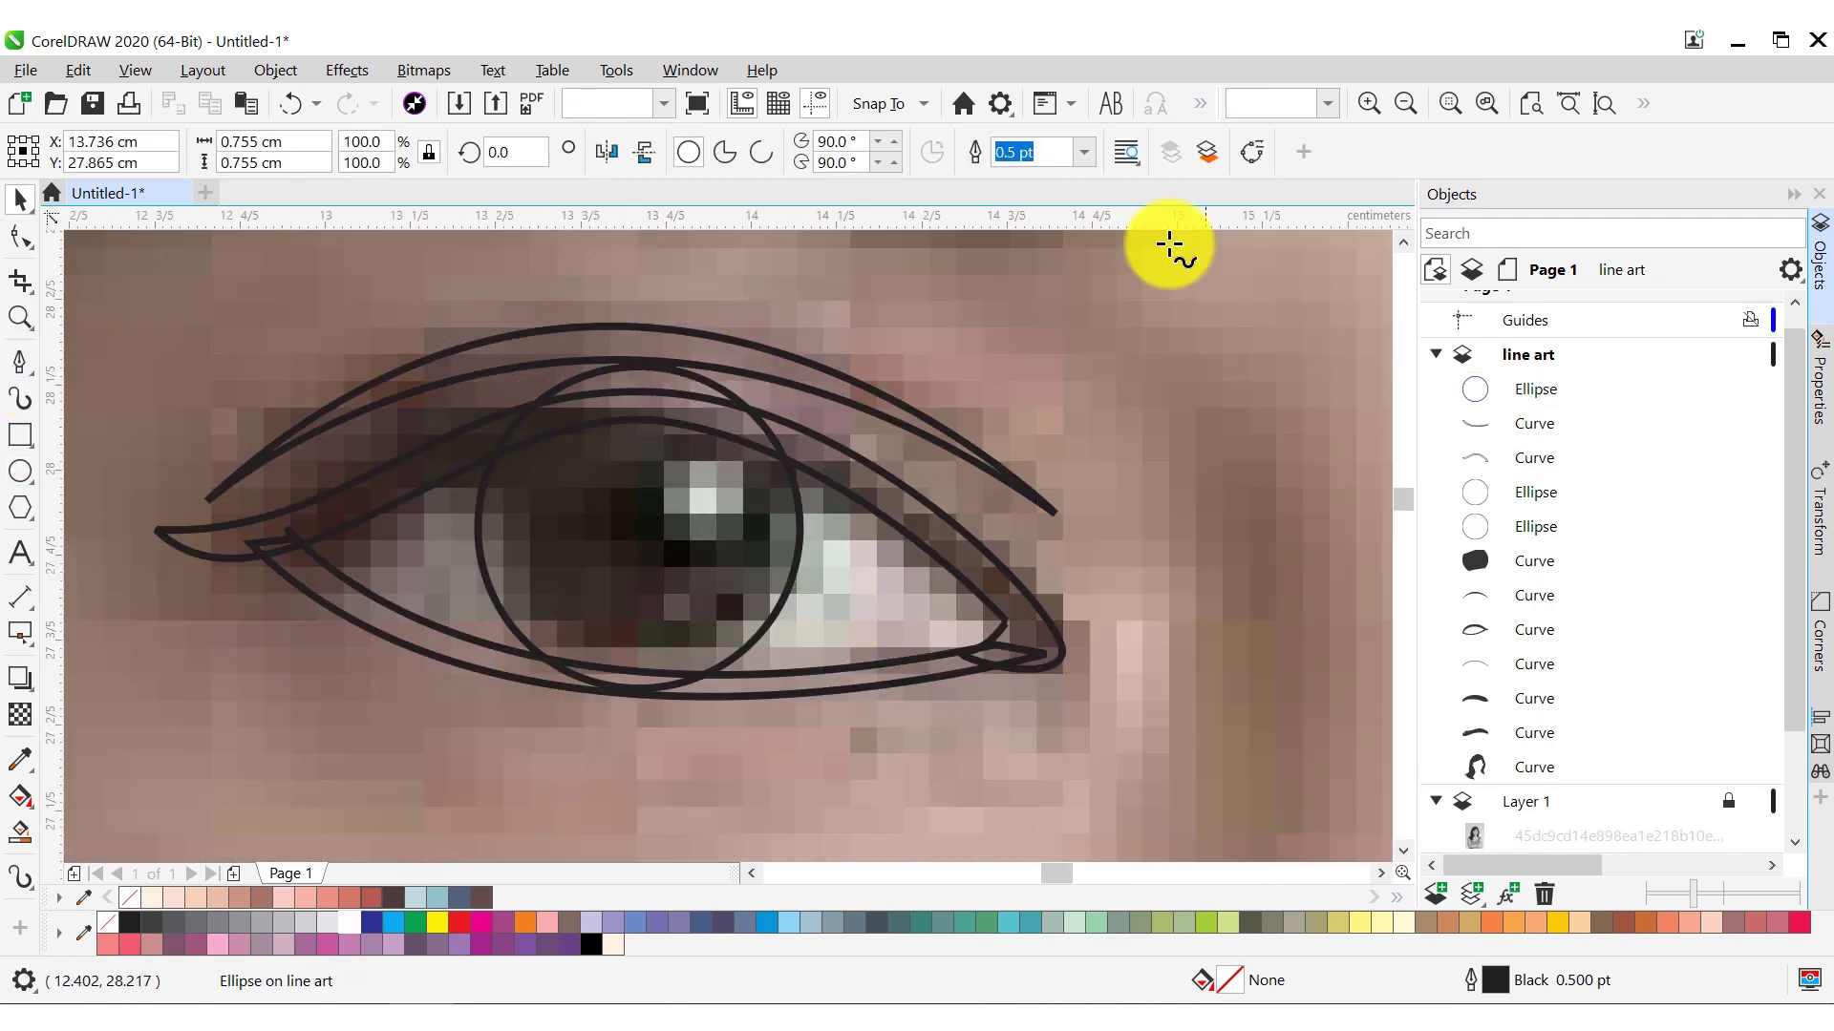
pyautogui.hotkey('ctrl', 'q')
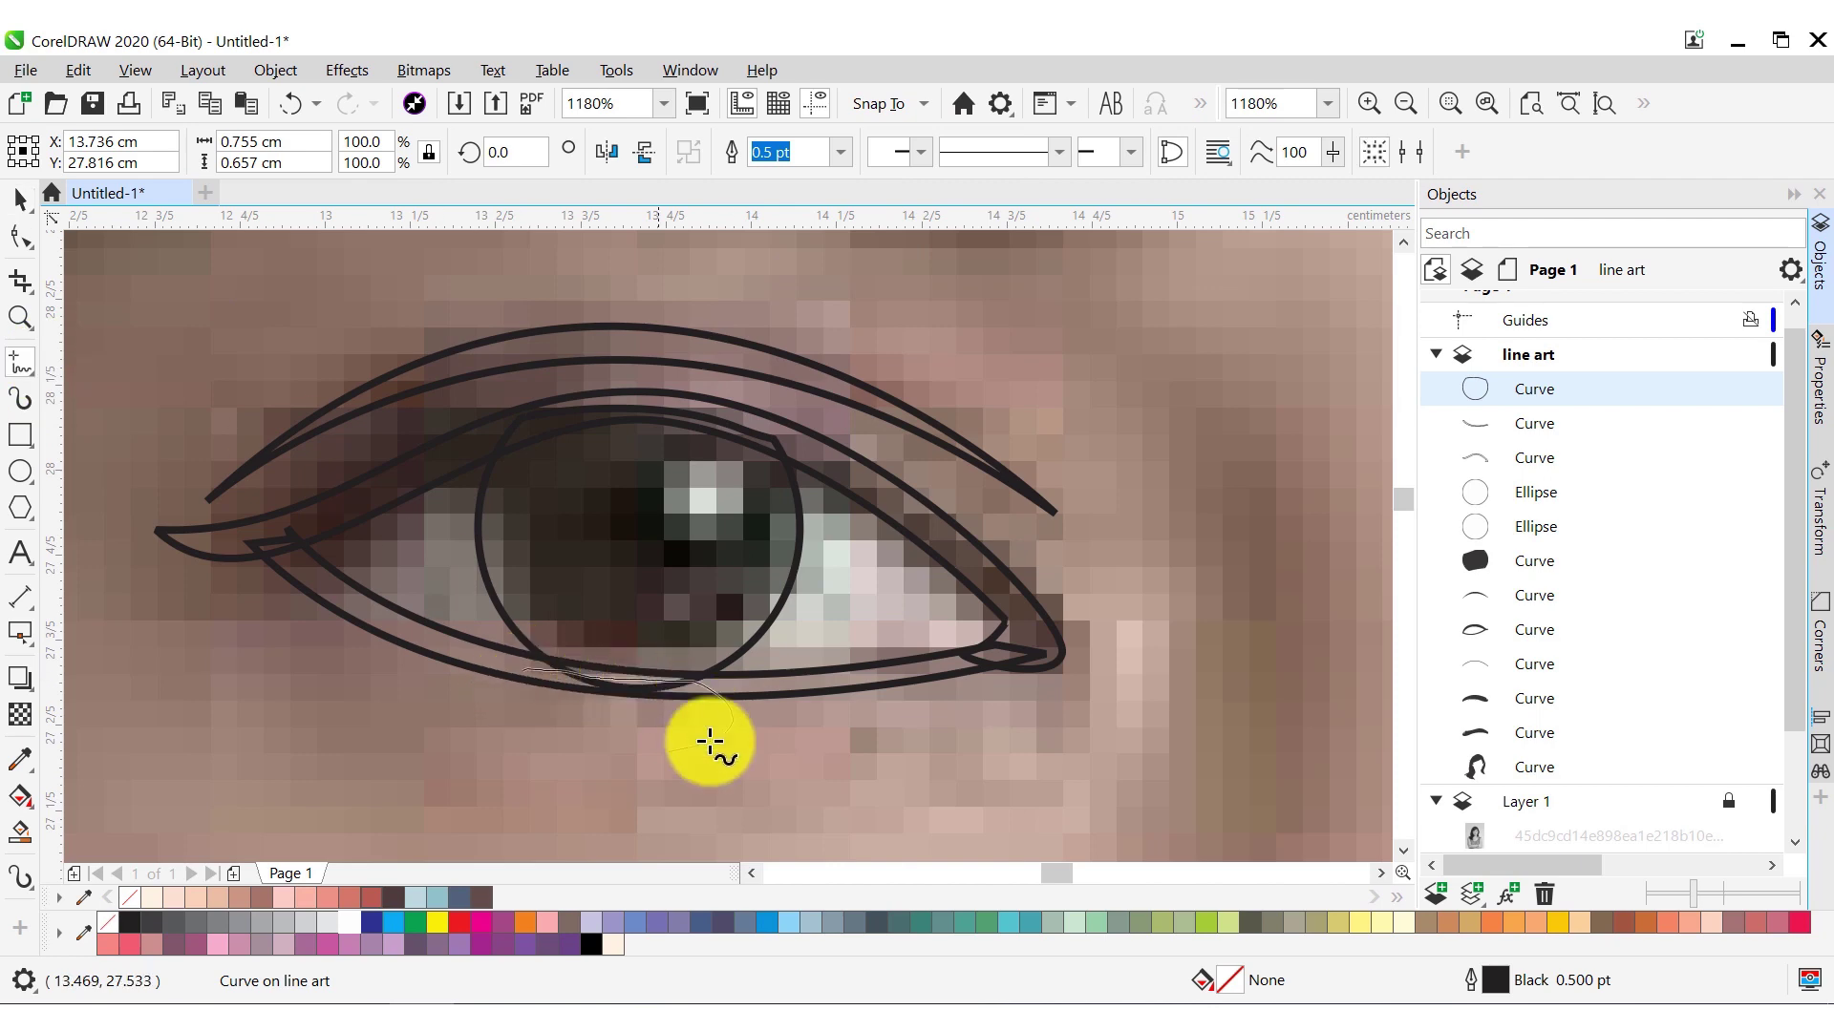
pyautogui.press('space')
pyautogui.keyDown('shift'); pyautogui.click(581, 585); pyautogui.keyUp('shift')
pyautogui.click(959, 153)
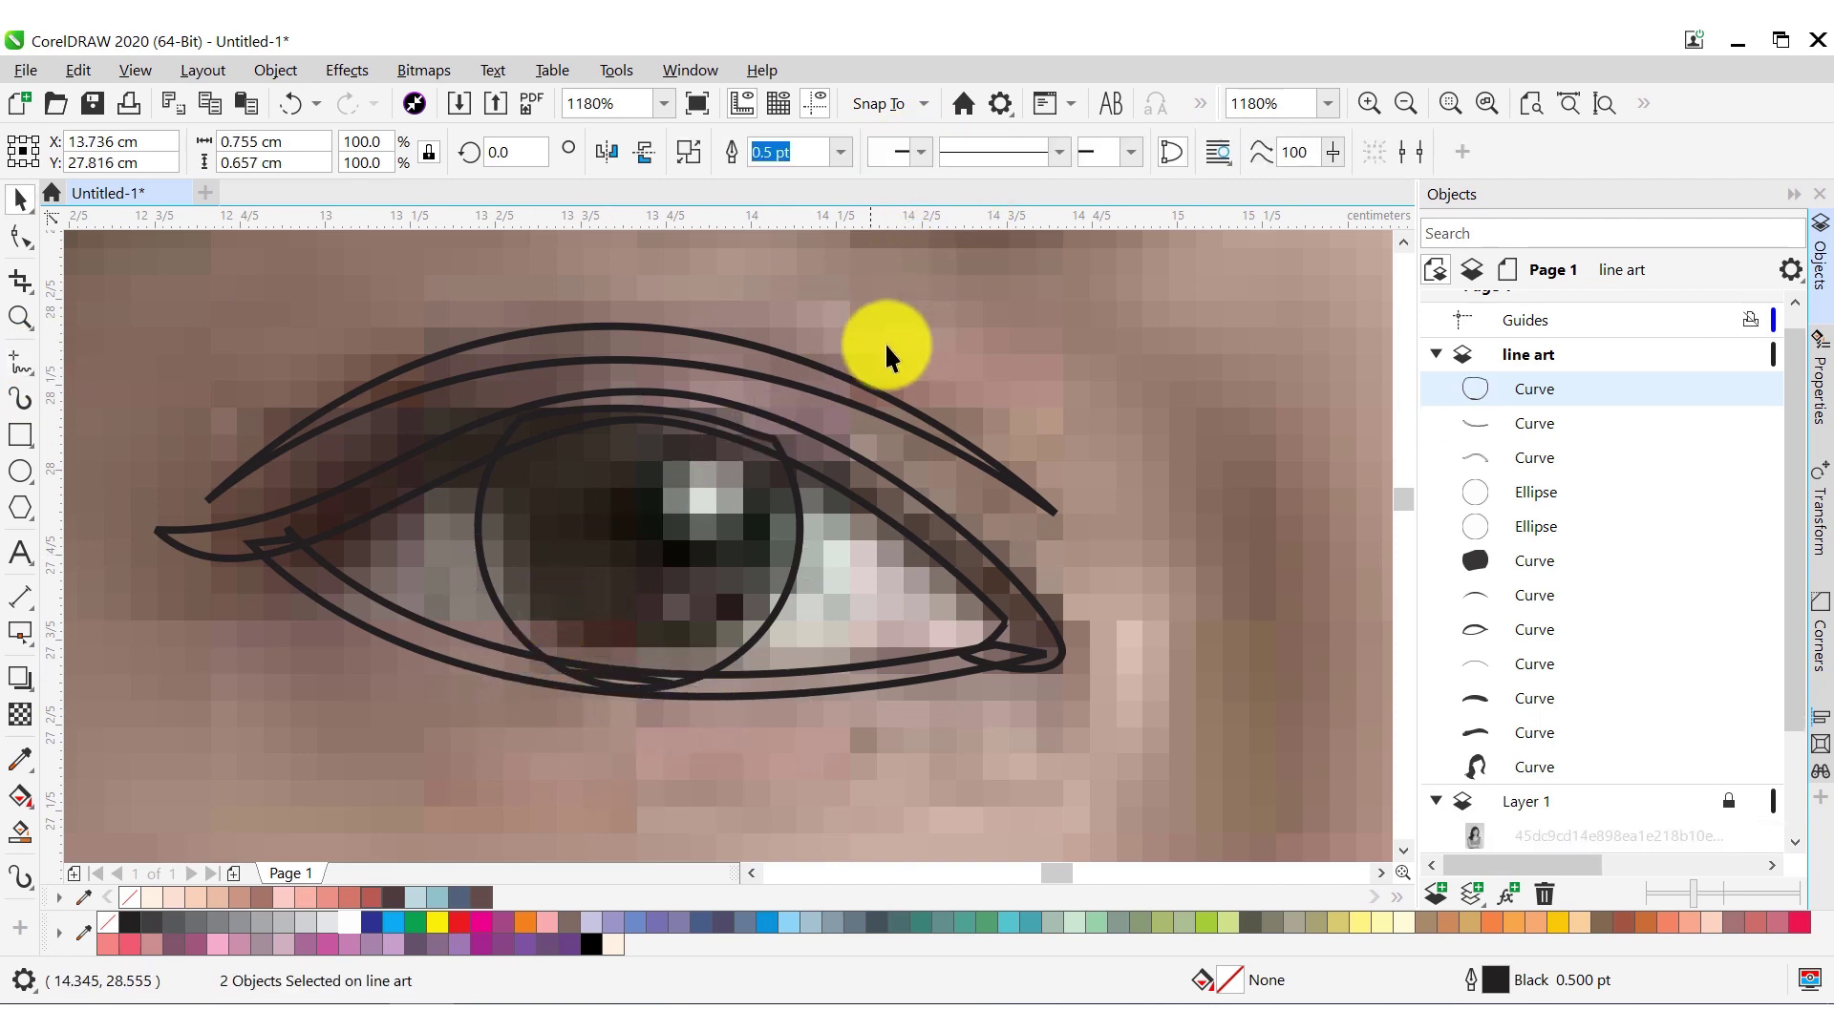
pyautogui.press('Escape')
# Duplicate the right pupil's white highlights onto the left iris and delete the stray pupil copy
pyautogui.press('F3')
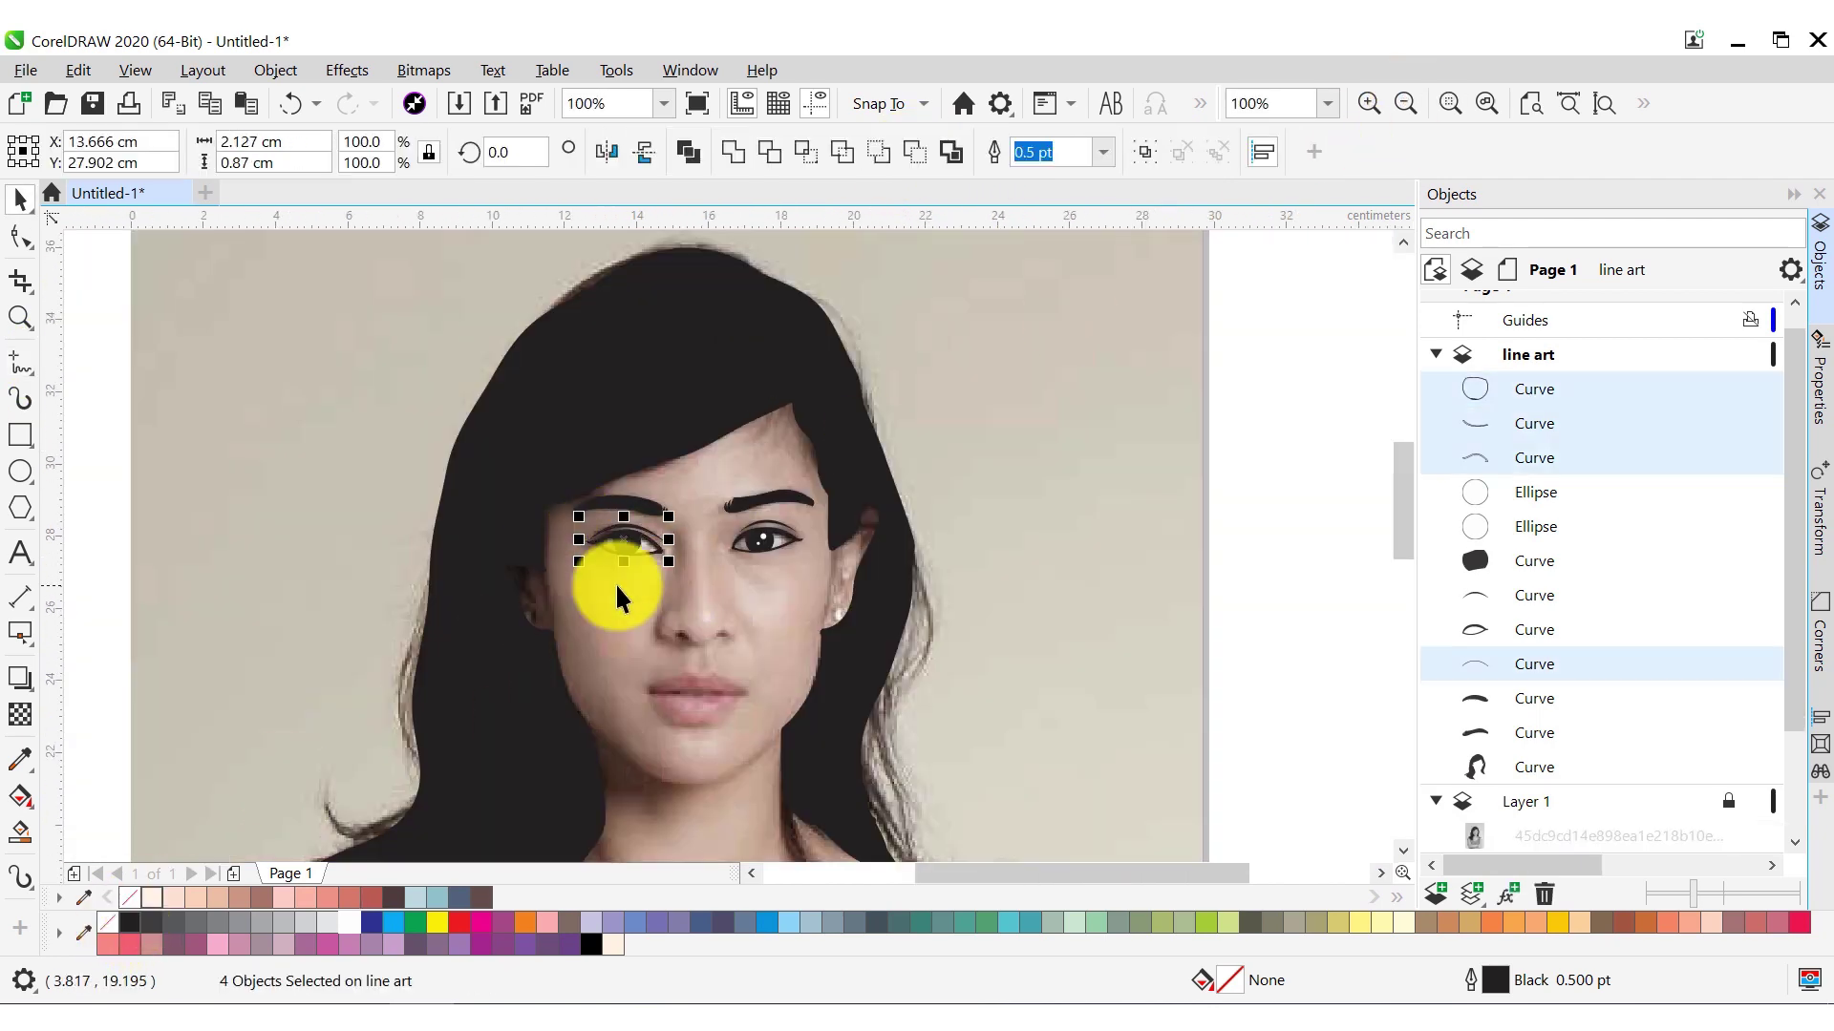
pyautogui.press('z')
pyautogui.moveTo(614, 494); pyautogui.dragTo(794, 621)
pyautogui.press('space')
pyautogui.click(955, 532)
pyautogui.hotkey('ctrl', 'd')
pyautogui.moveTo(955, 533); pyautogui.dragTo(933, 530)
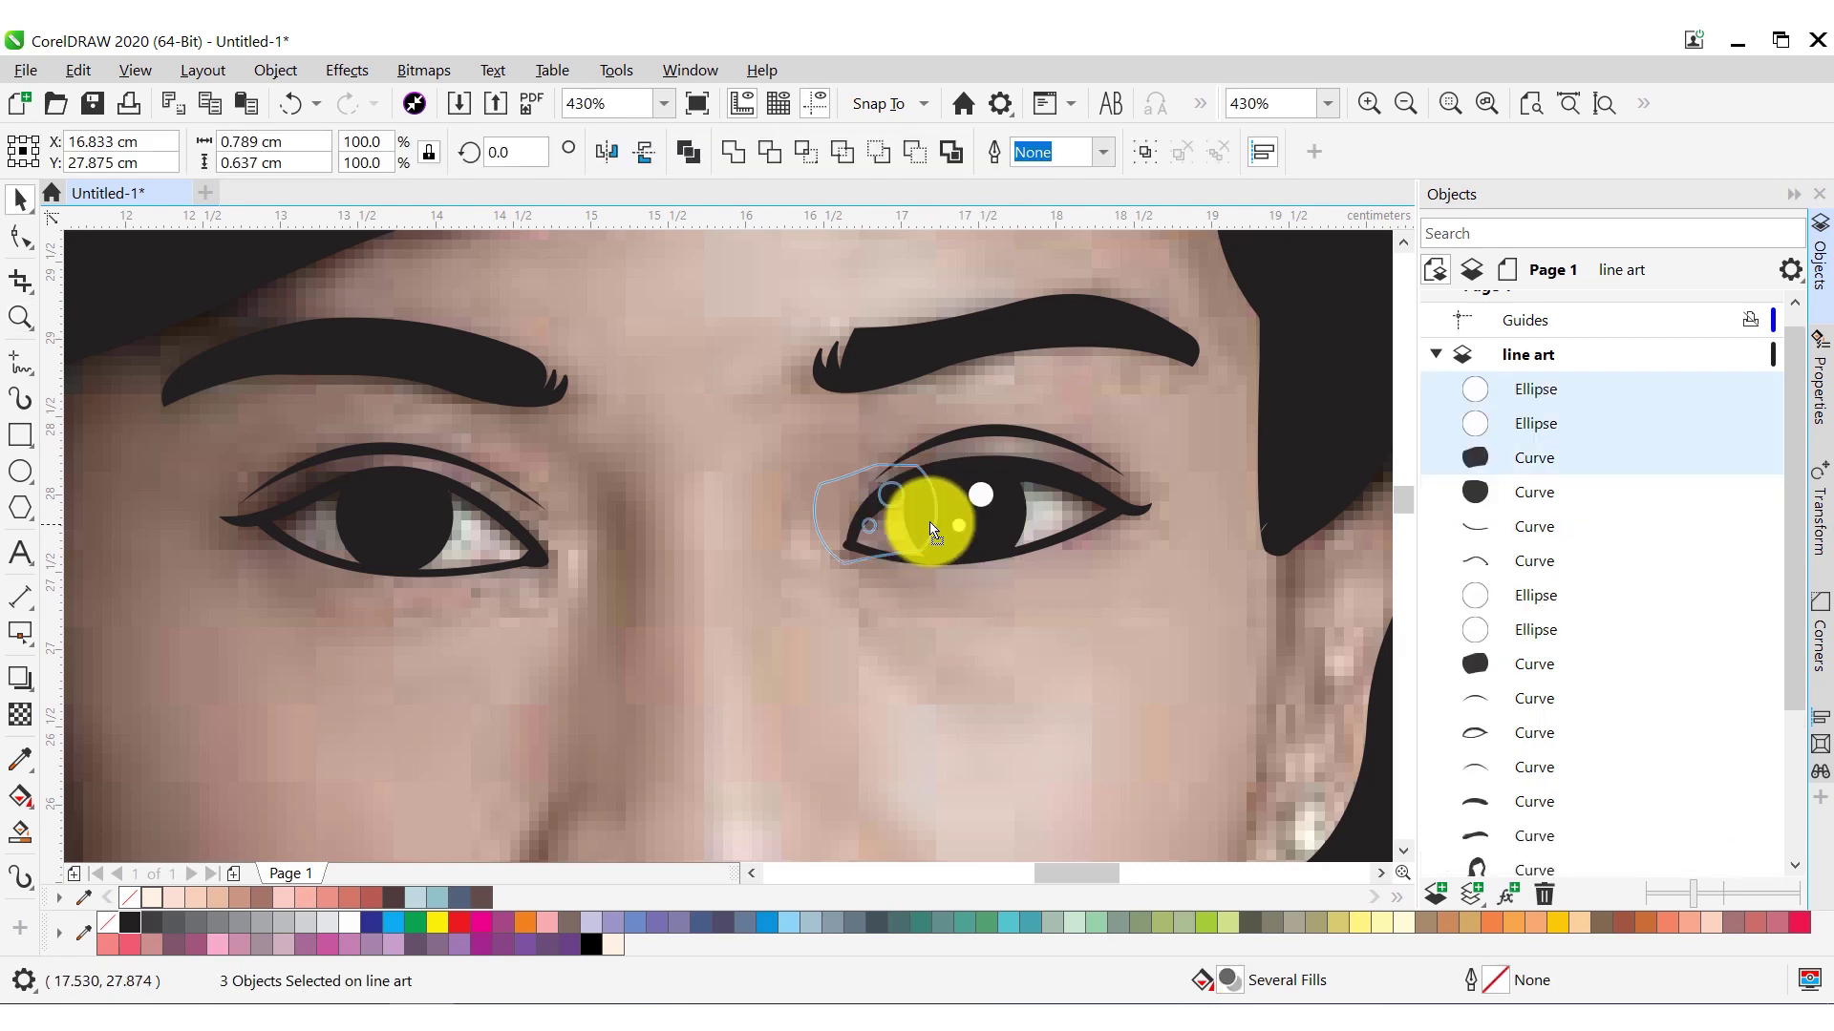
pyautogui.keyDown('shift'); pyautogui.click(651, 520); pyautogui.keyUp('shift')
pyautogui.moveTo(683, 497); pyautogui.dragTo(418, 501)
pyautogui.click(565, 421)
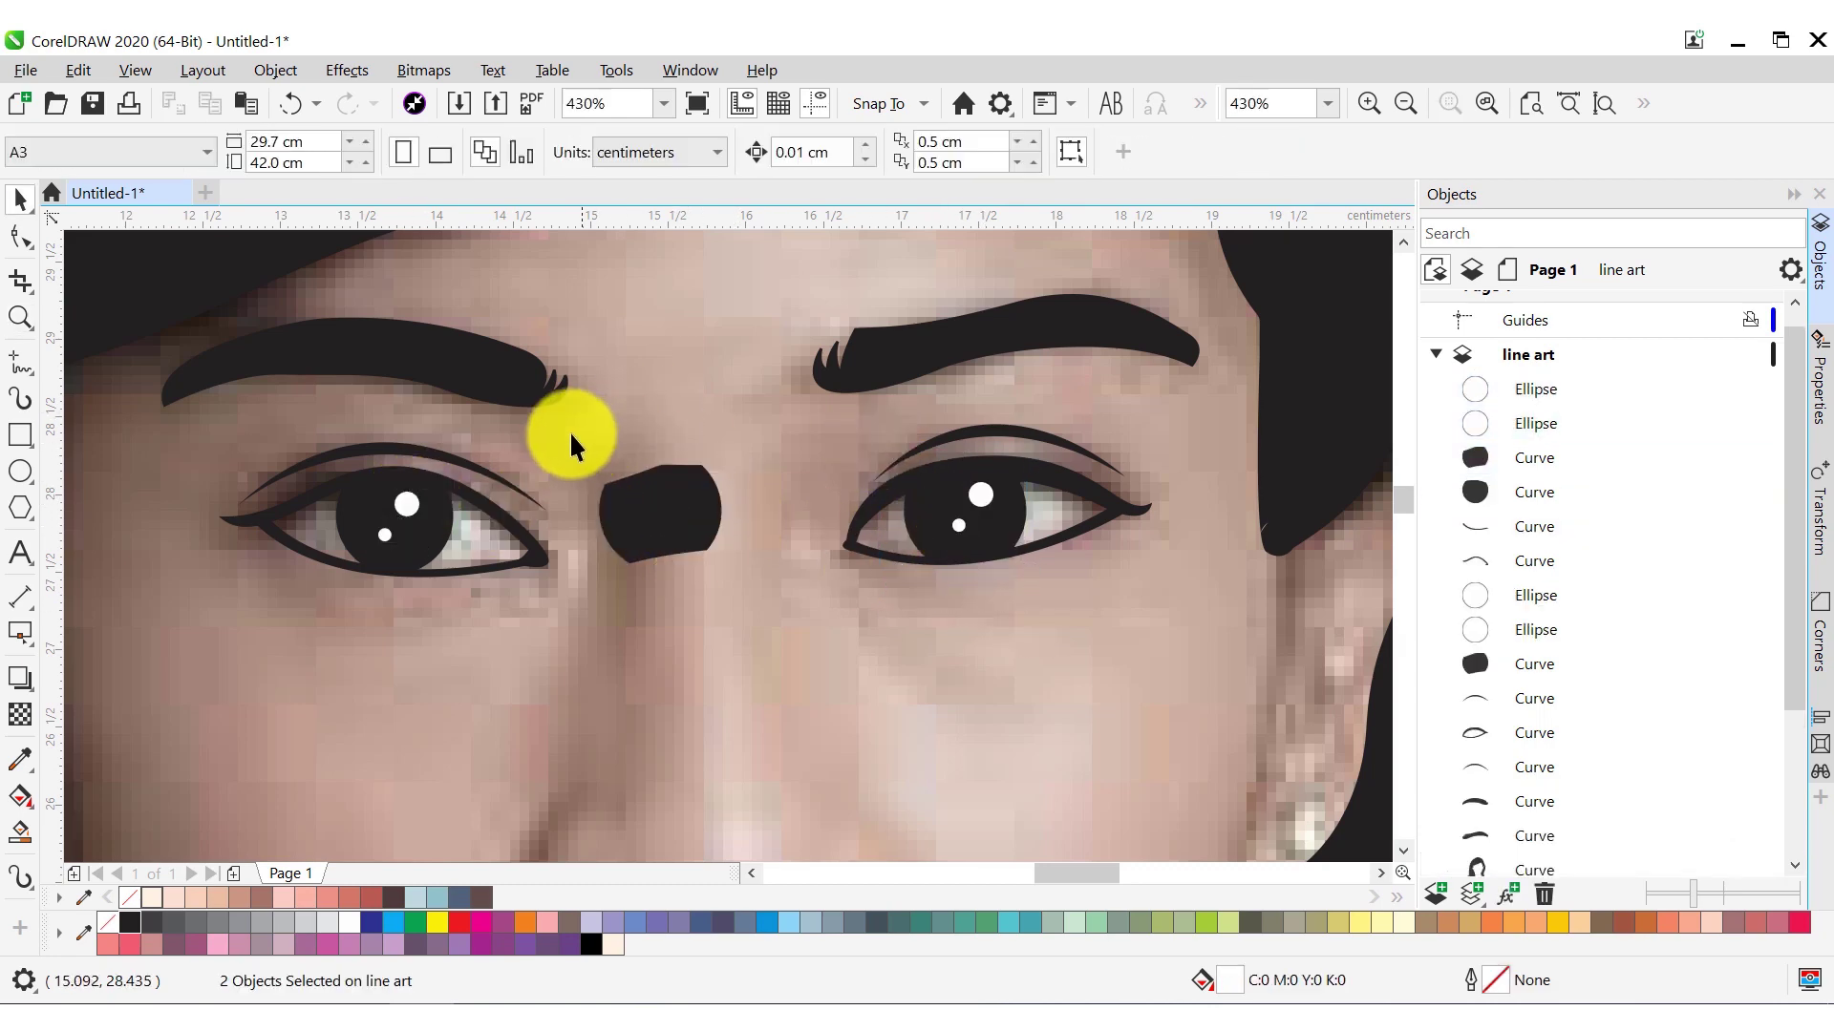
pyautogui.click(659, 511)
pyautogui.press('Delete')
# Trace a freehand shape along the right eye's lids for the eye white
pyautogui.click(20, 399)
pyautogui.click(305, 413)
pyautogui.moveTo(1117, 504); pyautogui.dragTo(855, 530)
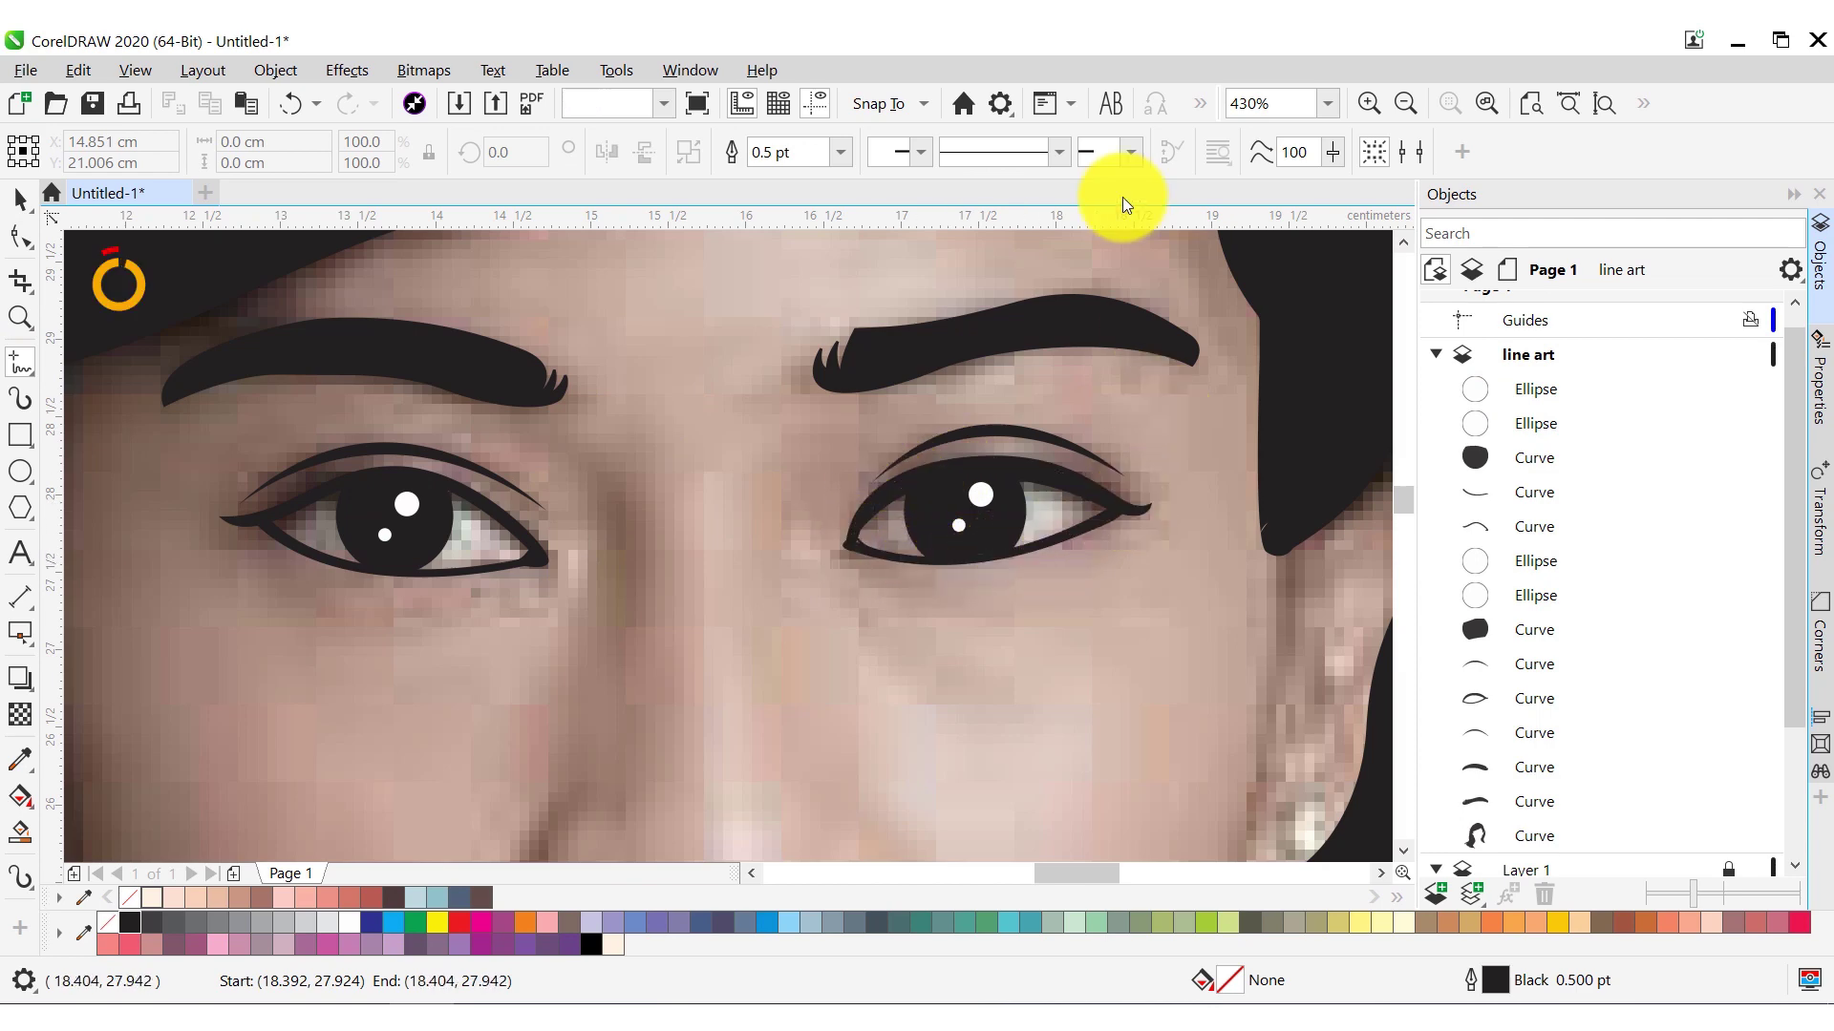
# Fill the new eye shape white and send it behind the pupil
pyautogui.click(351, 922)
pyautogui.press('space')
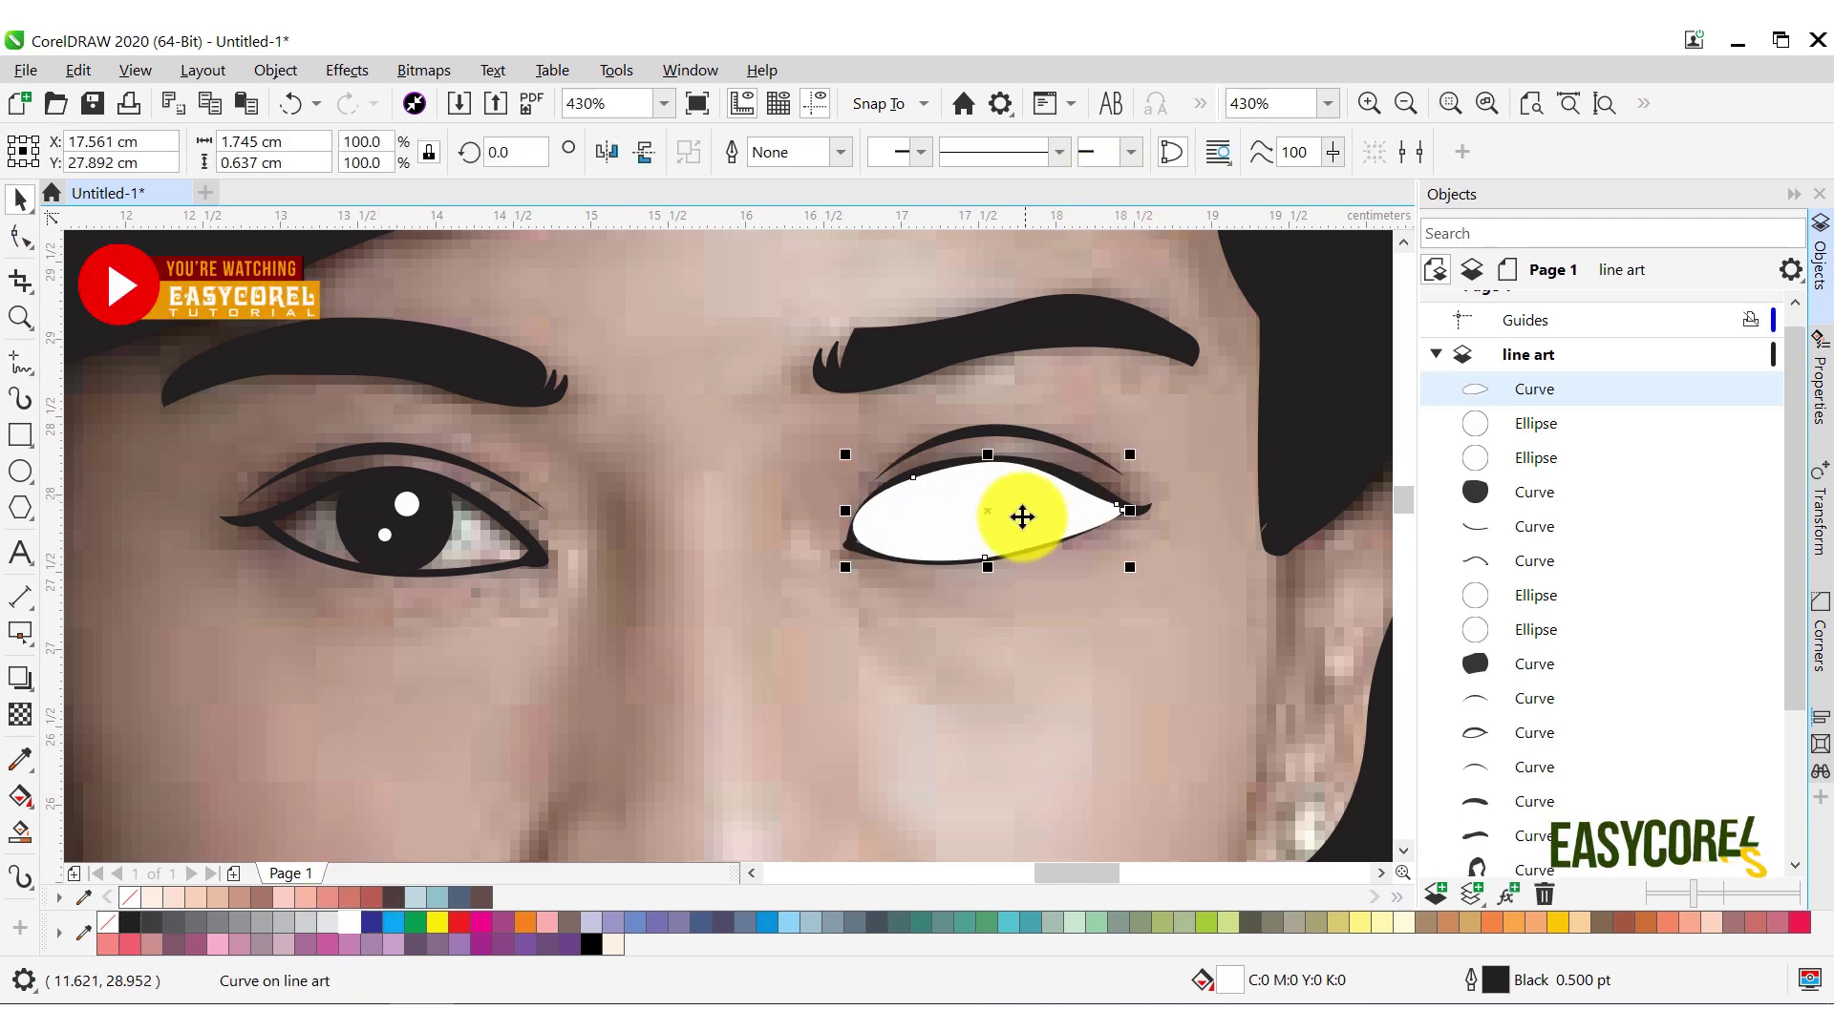
pyautogui.rightClick(997, 509)
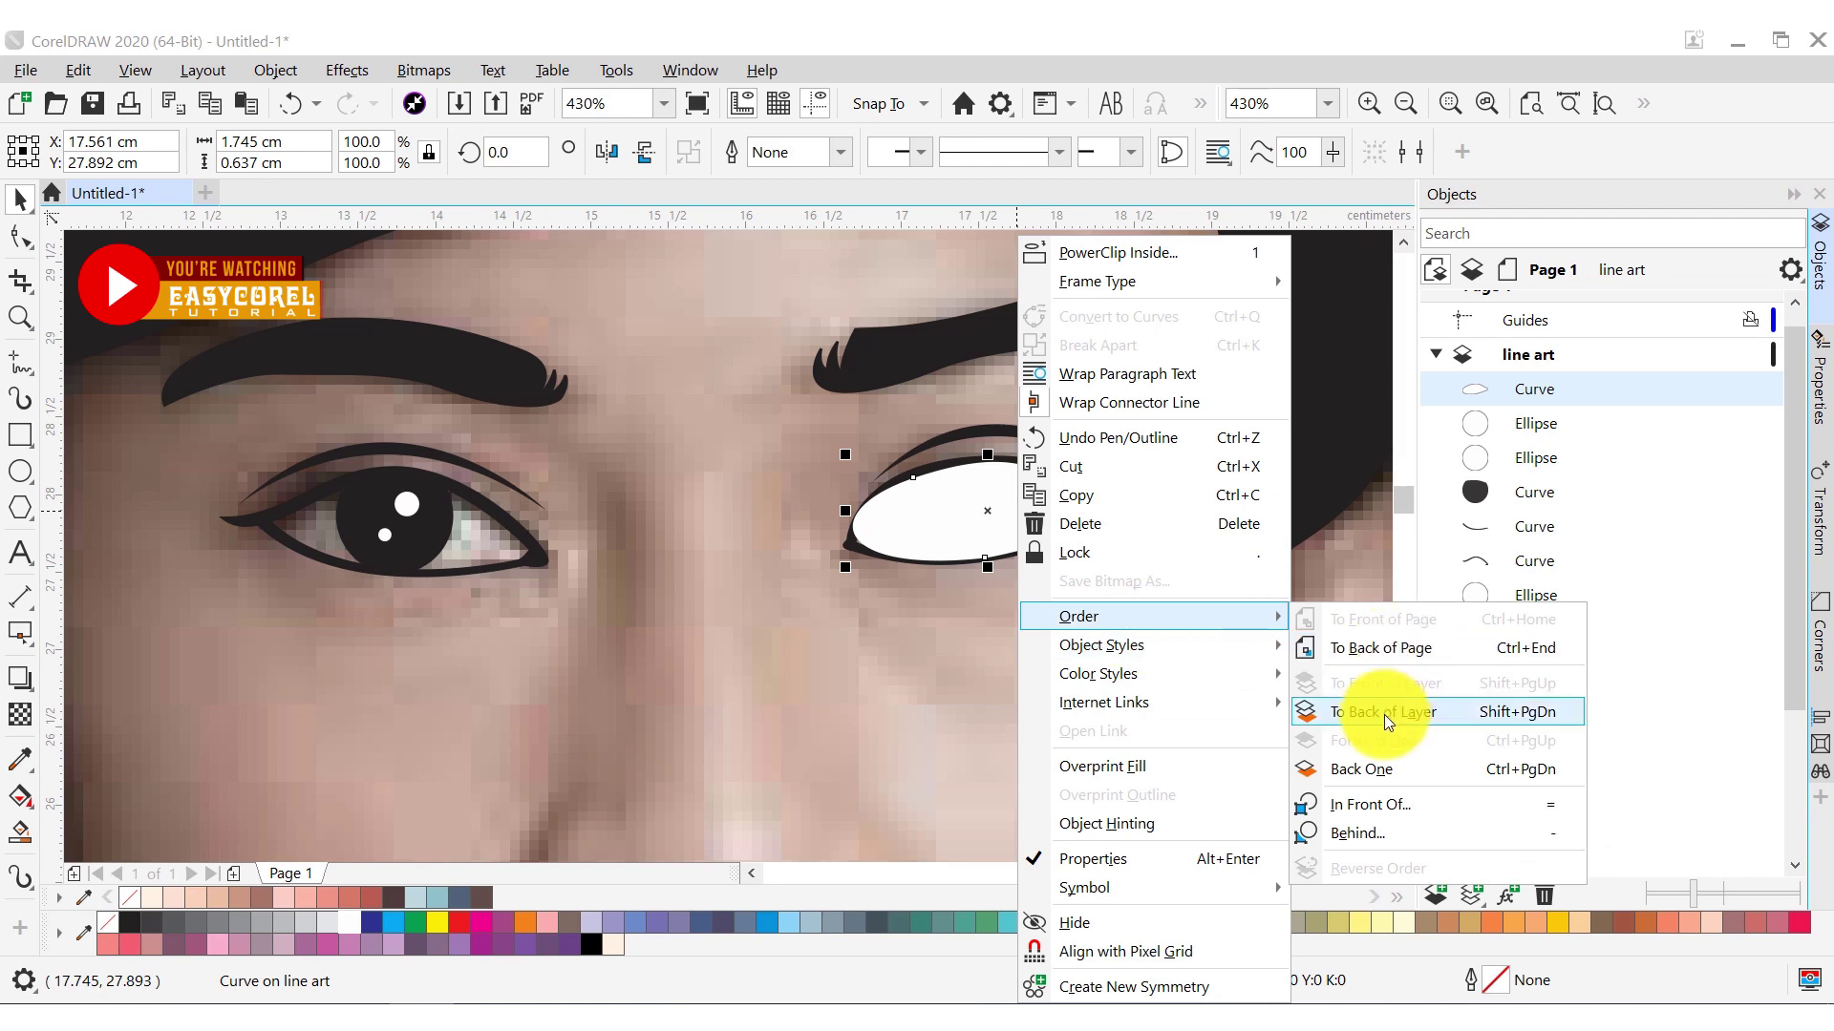
pyautogui.click(1371, 708)
# Give the eye white an elliptical gradient fill with a light grey colour
pyautogui.press('Escape')
pyautogui.press('z')
pyautogui.moveTo(872, 409); pyautogui.dragTo(1111, 701)
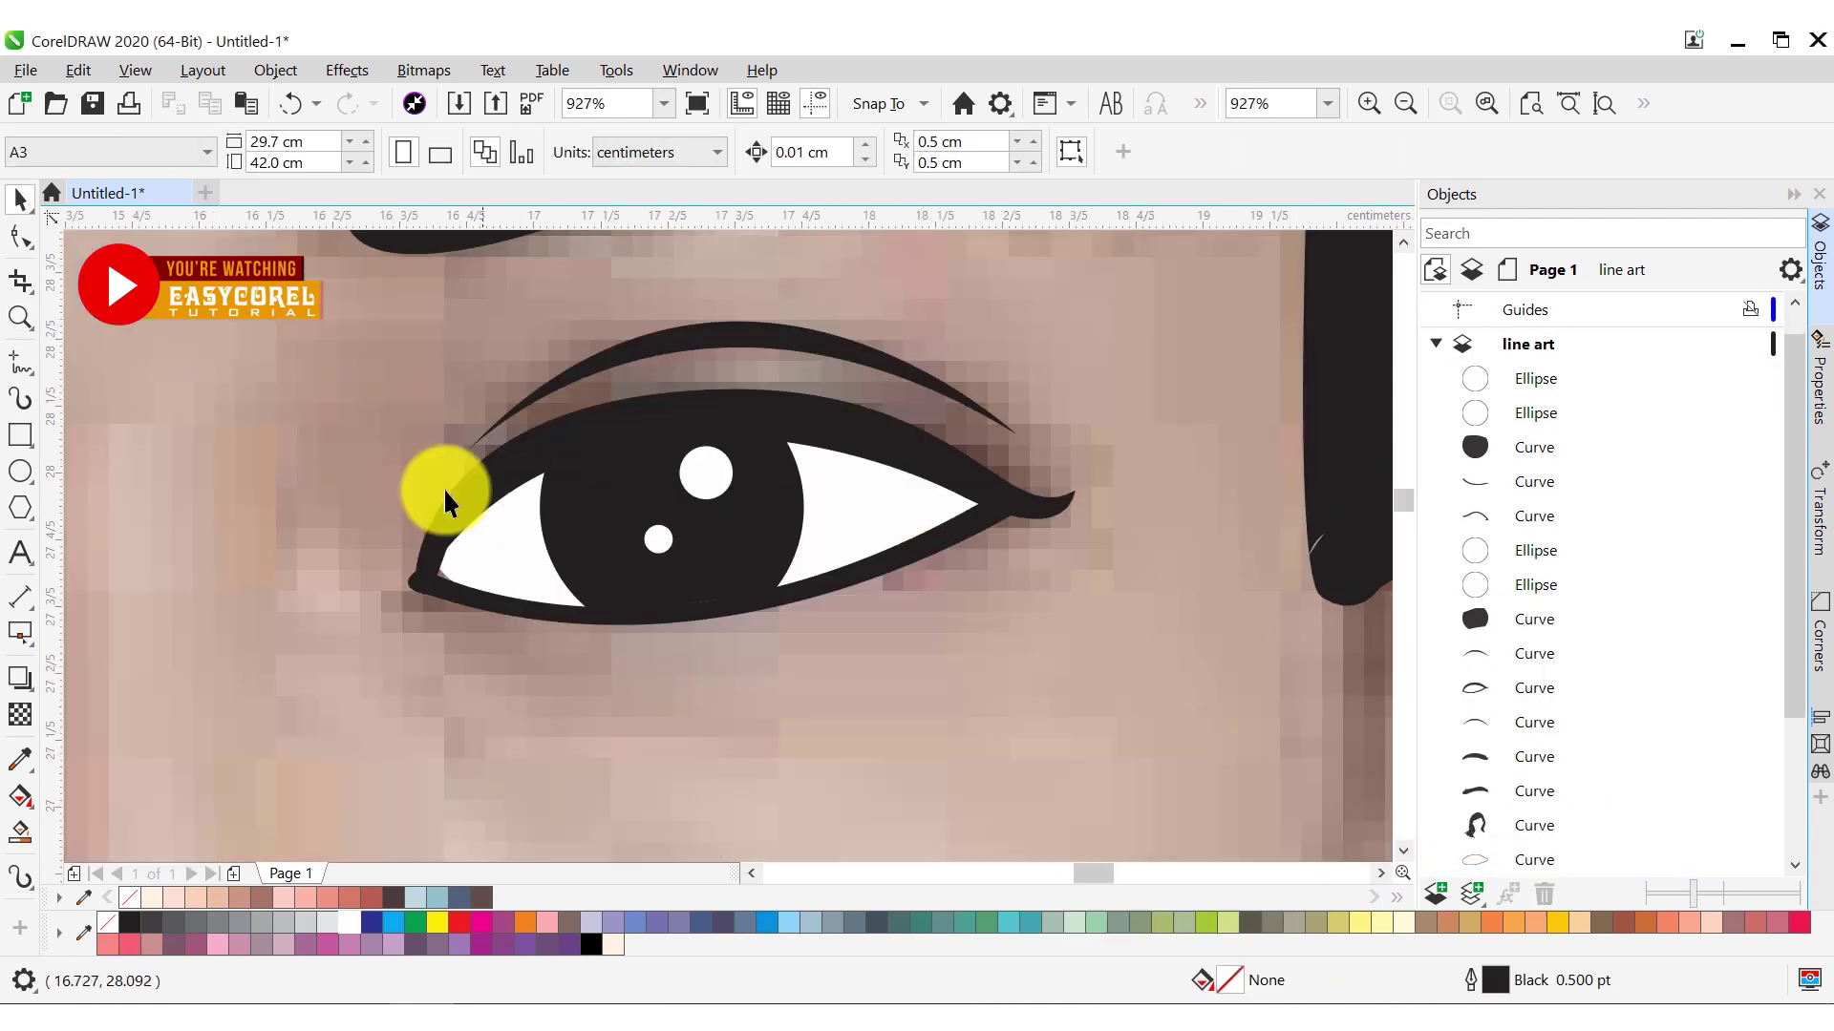
pyautogui.press('space')
pyautogui.click(444, 497)
pyautogui.scroll(-2, 781, 770)
pyautogui.press('g')
pyautogui.moveTo(739, 623); pyautogui.dragTo(835, 623)
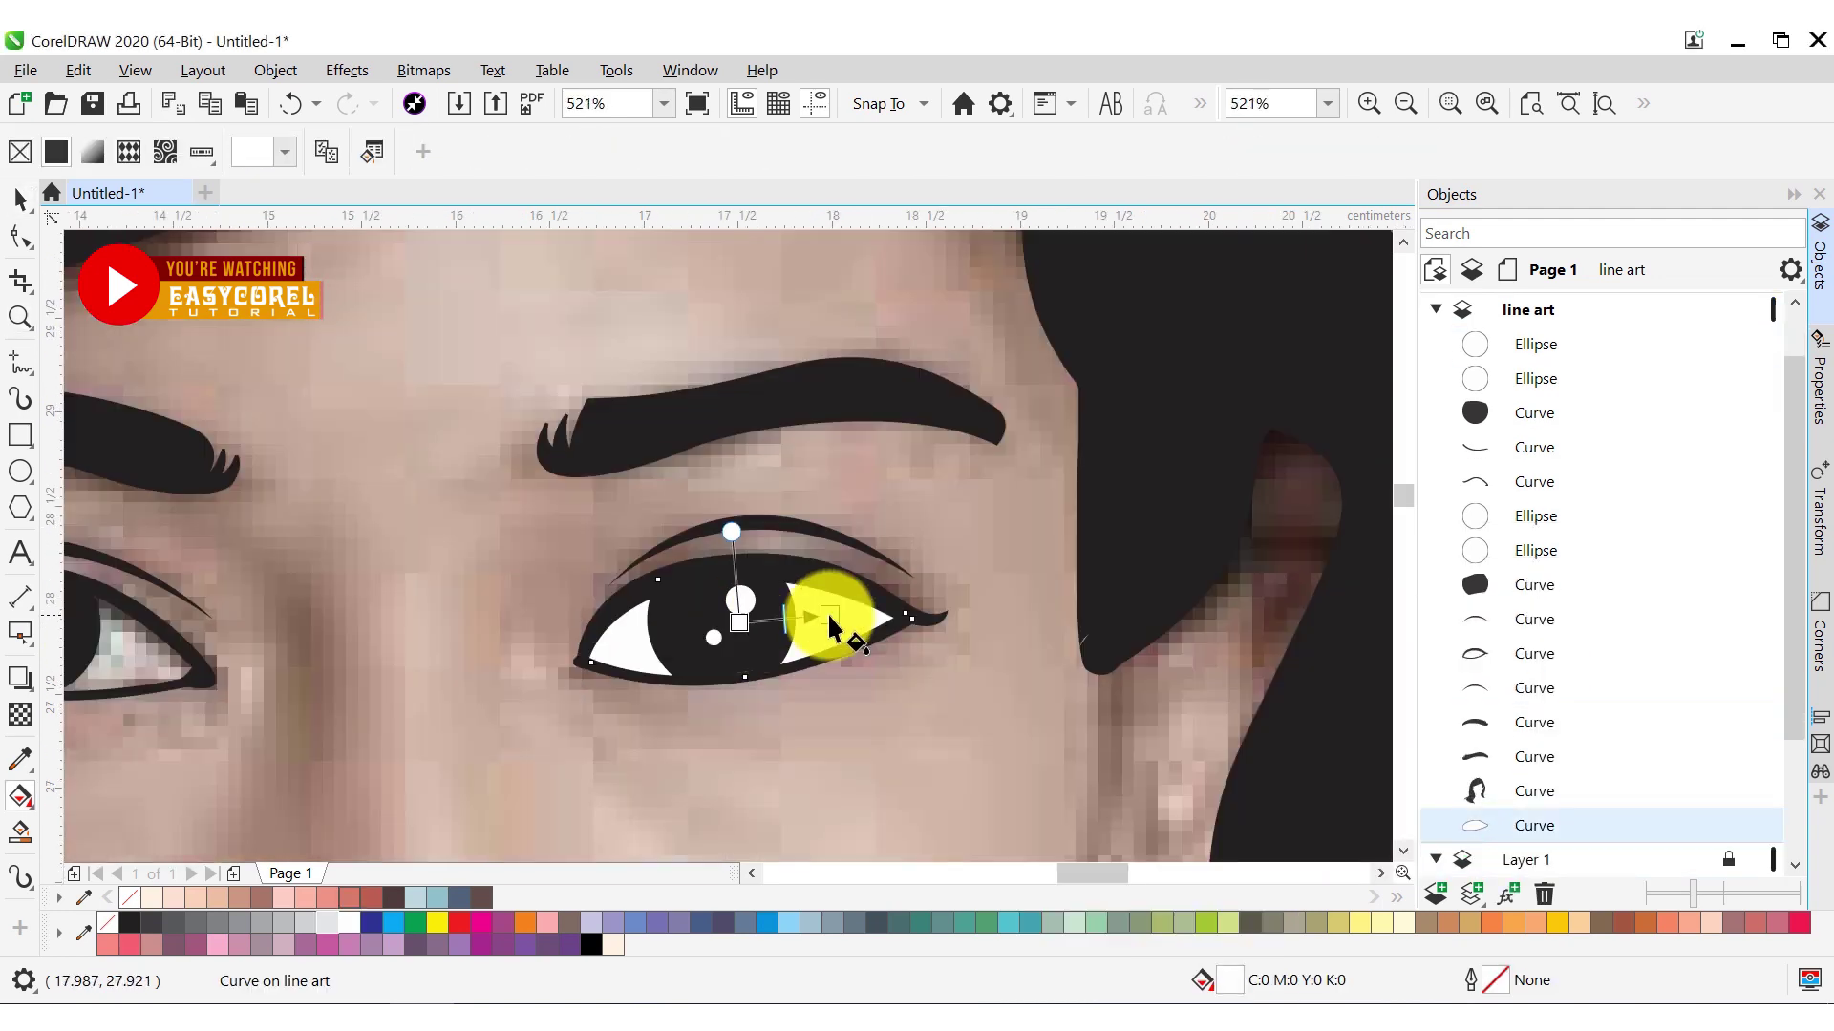
pyautogui.click(328, 921)
pyautogui.click(372, 158)
pyautogui.click(304, 922)
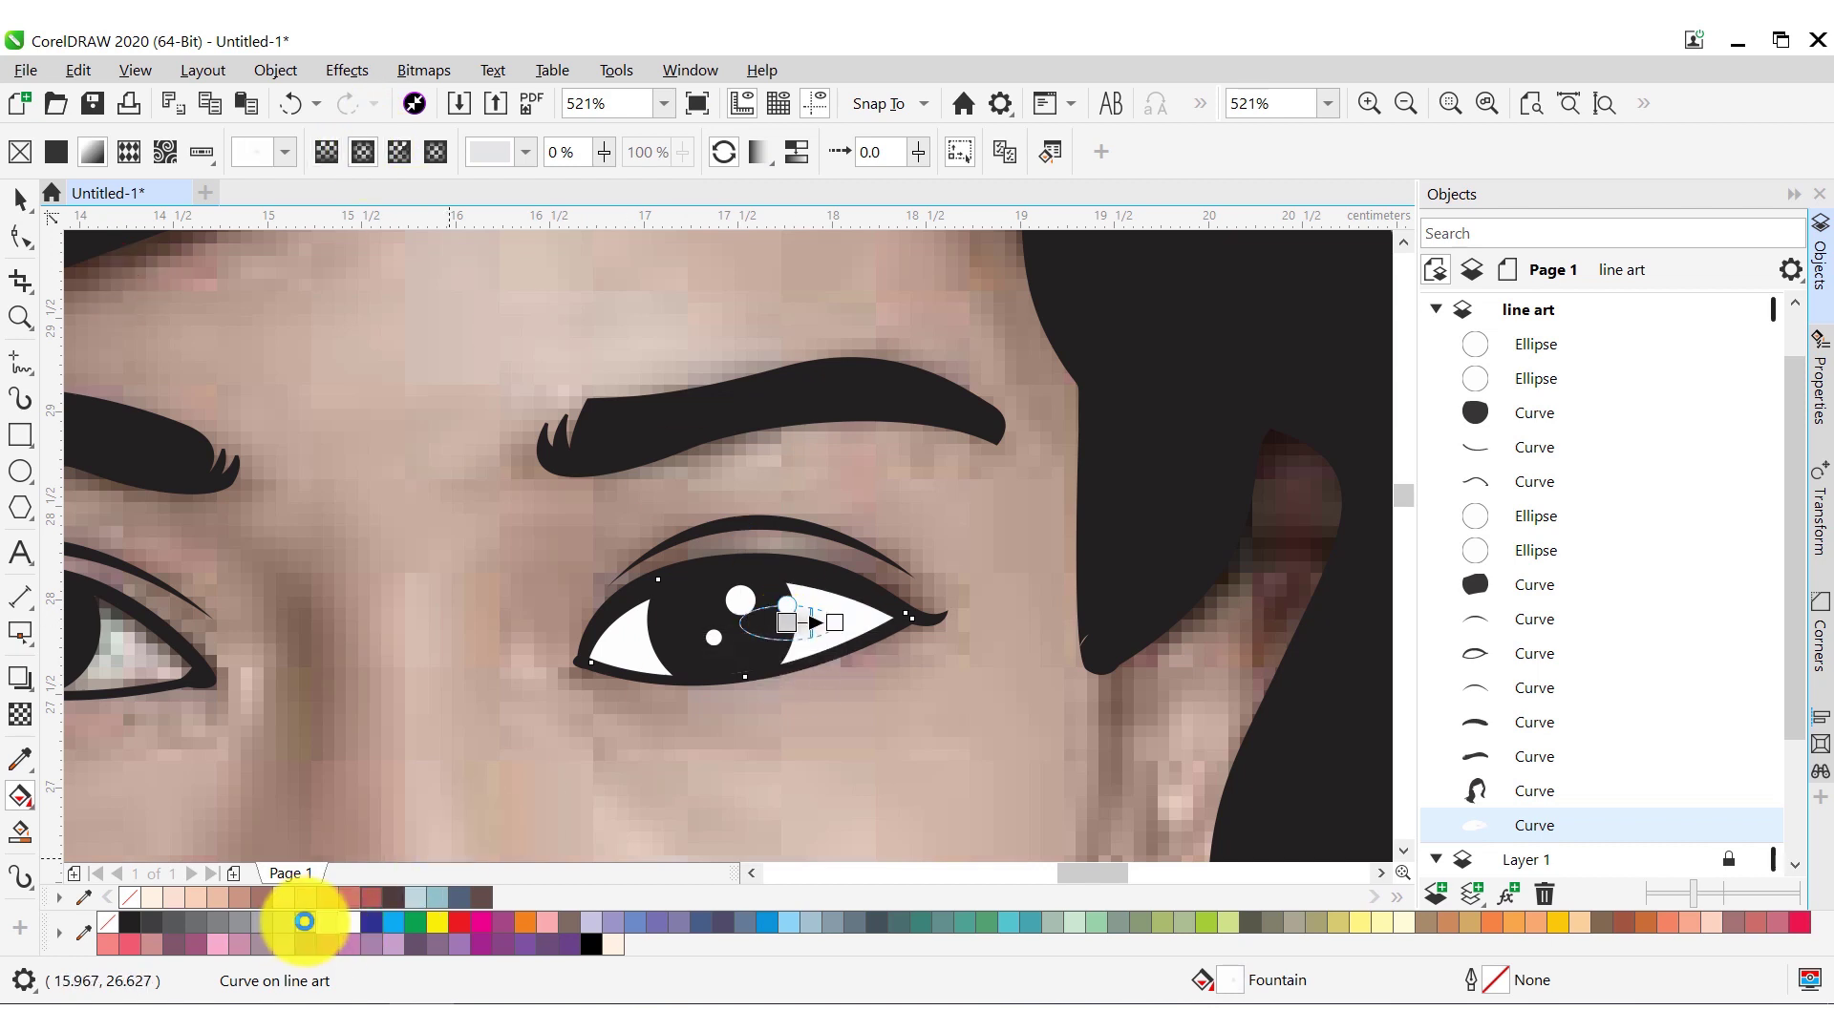
# Apply an elliptical transparency across the eye white and enlarge it outward
pyautogui.moveTo(748, 627); pyautogui.dragTo(927, 614)
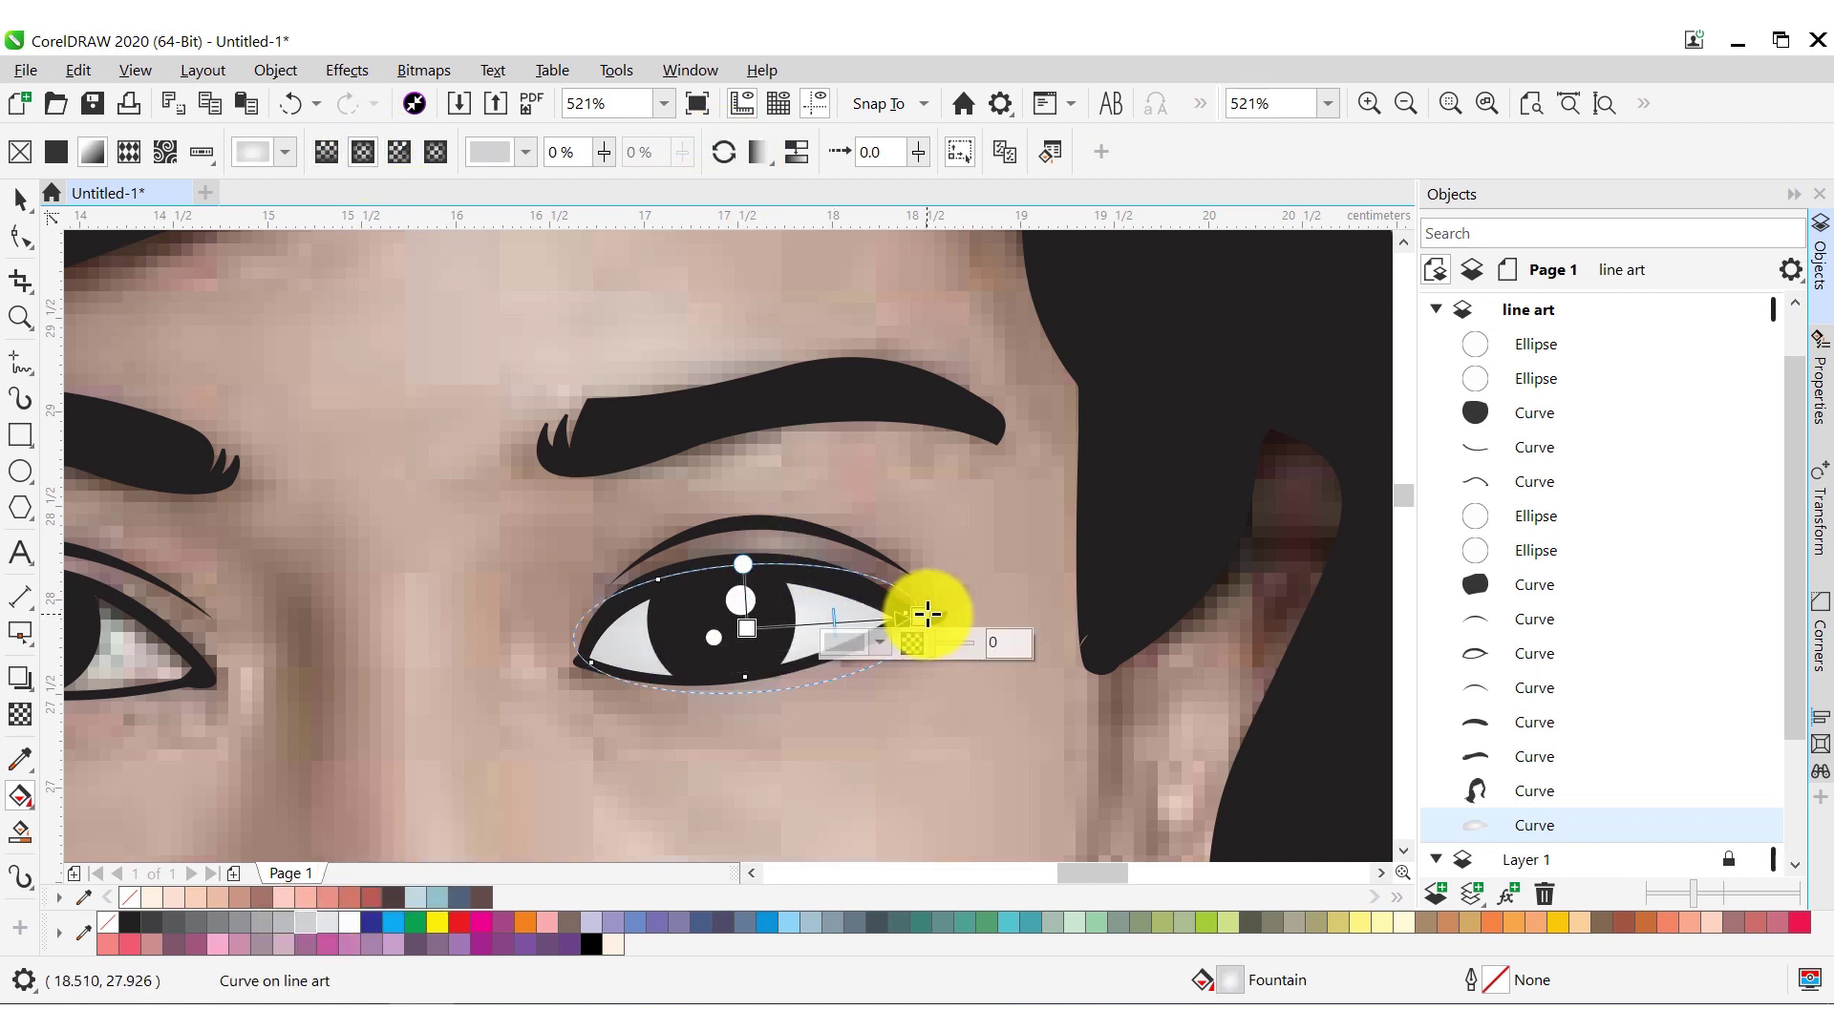
pyautogui.hotkey('ctrl', 'z')
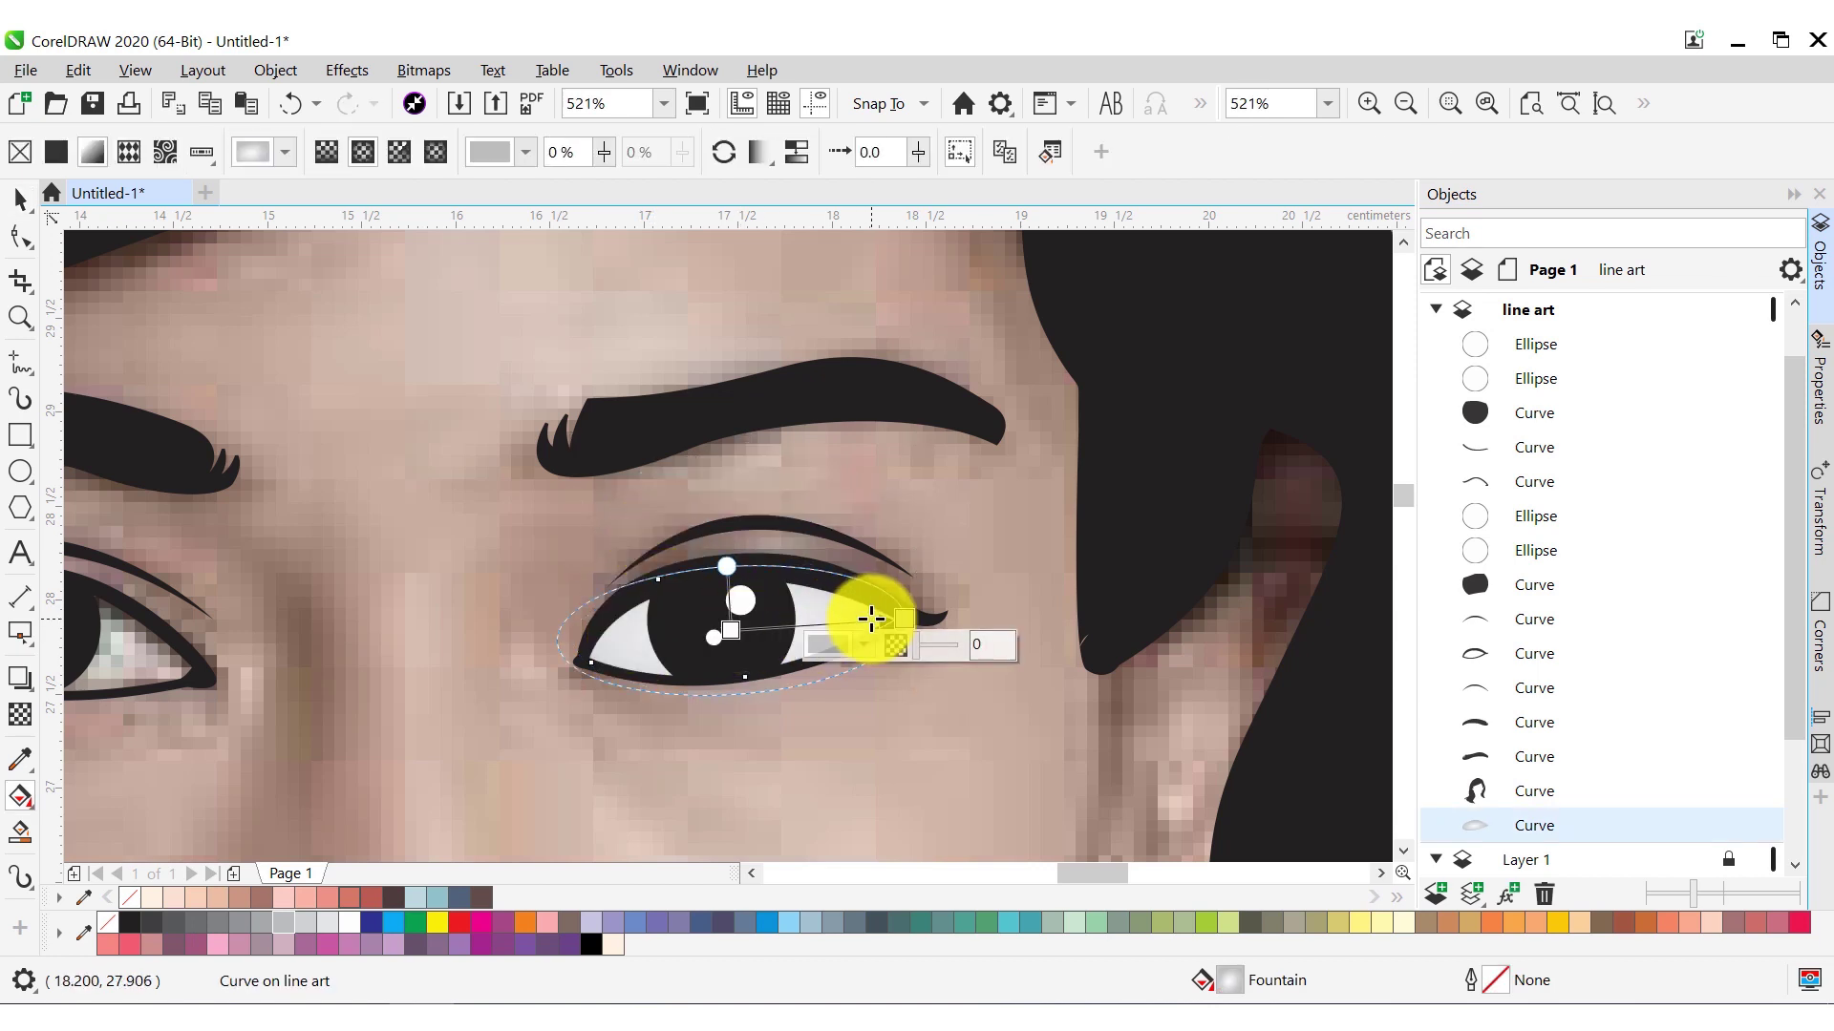
pyautogui.moveTo(727, 567); pyautogui.dragTo(737, 523)
pyautogui.press('z')
pyautogui.rightClick(1015, 536)
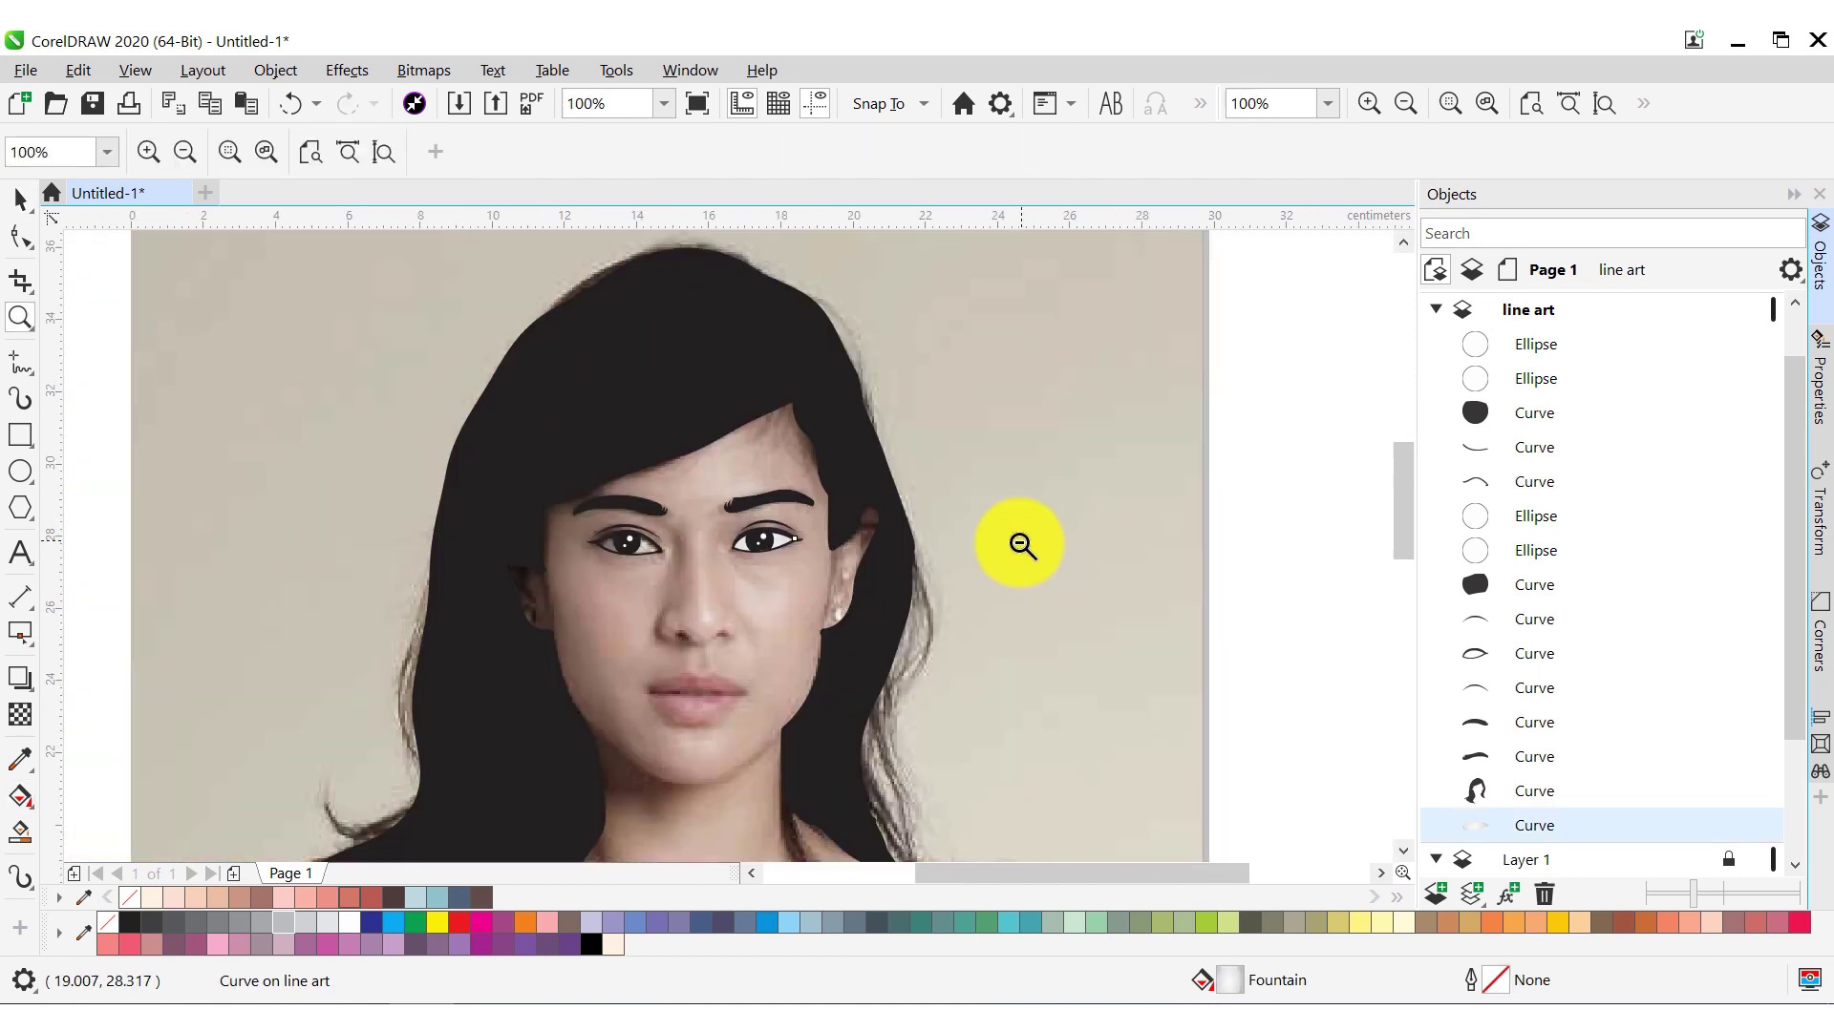
pyautogui.scroll(4, 695, 484)
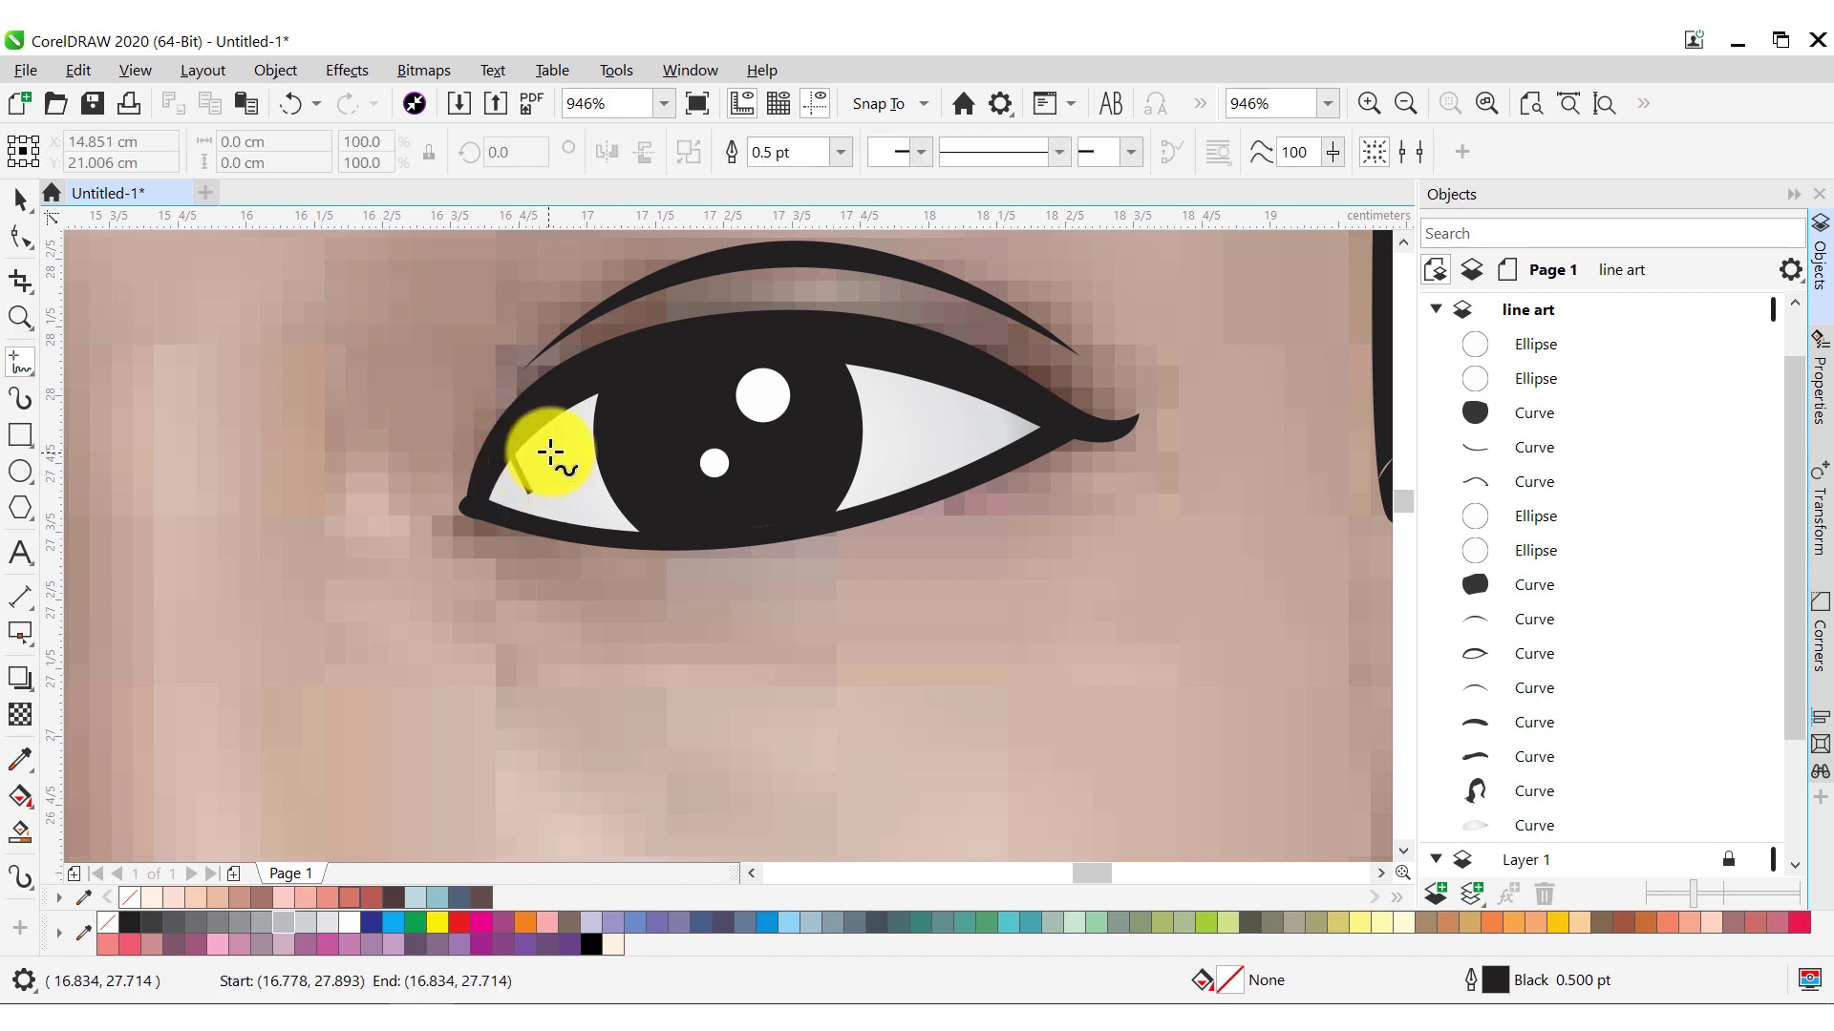
# Draw a small inner-corner shape and send it to the back
pyautogui.hotkey('ctrl', 'z')
pyautogui.moveTo(497, 461); pyautogui.dragTo(497, 461)
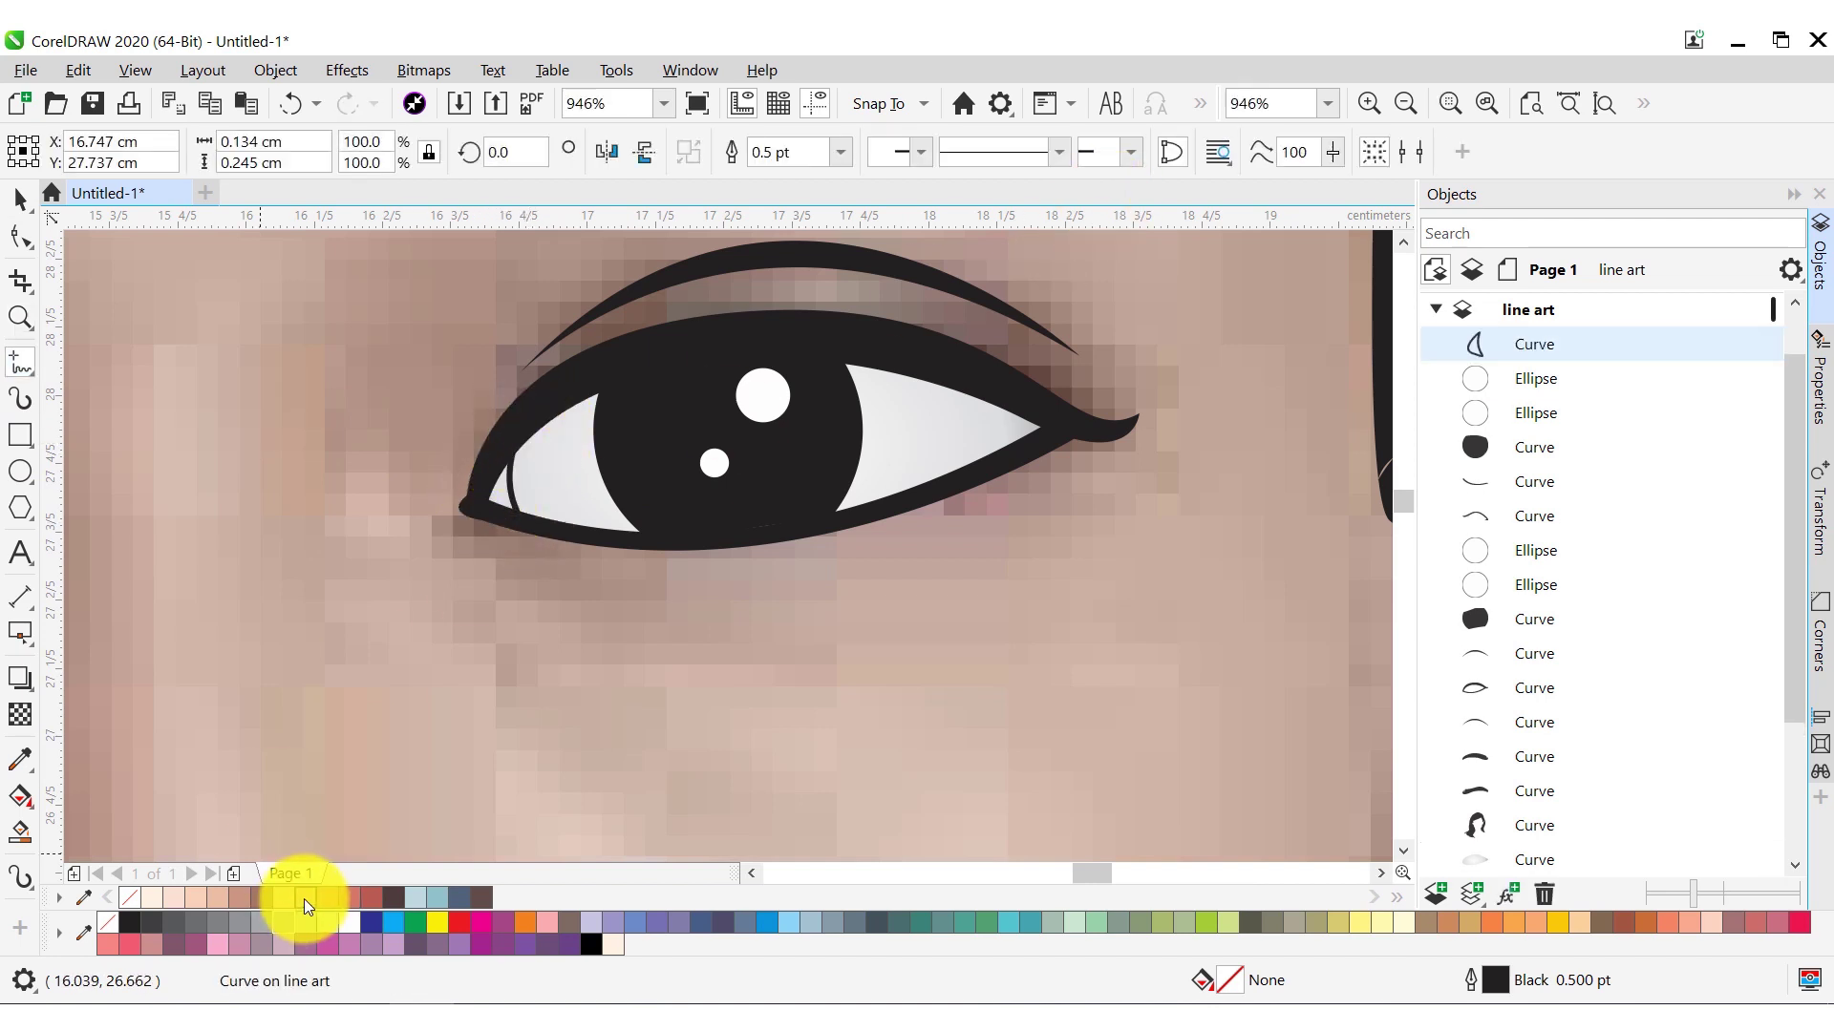
pyautogui.hotkey('shift', 'pagedown')
pyautogui.press('z')
pyautogui.scroll(-5, 829, 582)
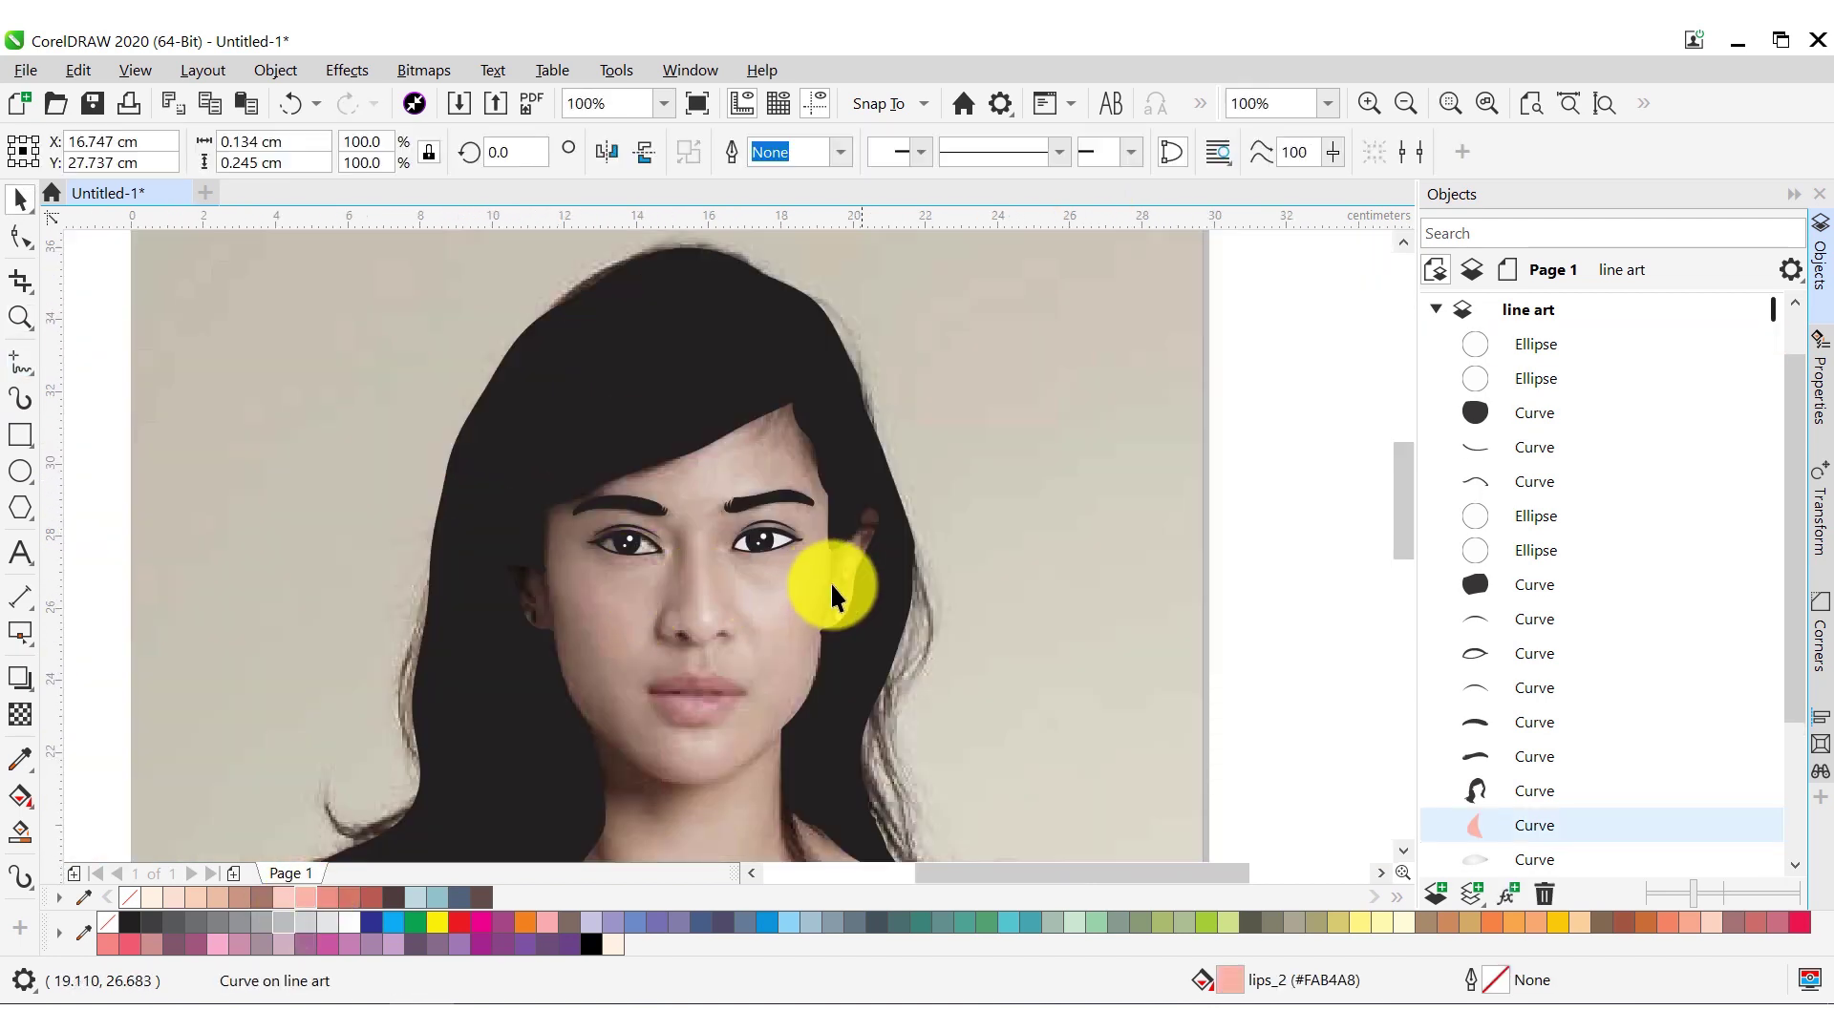
pyautogui.scroll(4, 736, 605)
# Trace the other eye's white, give it a gradient fill, and place it behind the iris
pyautogui.press('F5')
pyautogui.moveTo(486, 469)
pyautogui.mouseDown()
pyautogui.moveTo(674, 537)
pyautogui.moveTo(487, 468)
pyautogui.mouseUp()
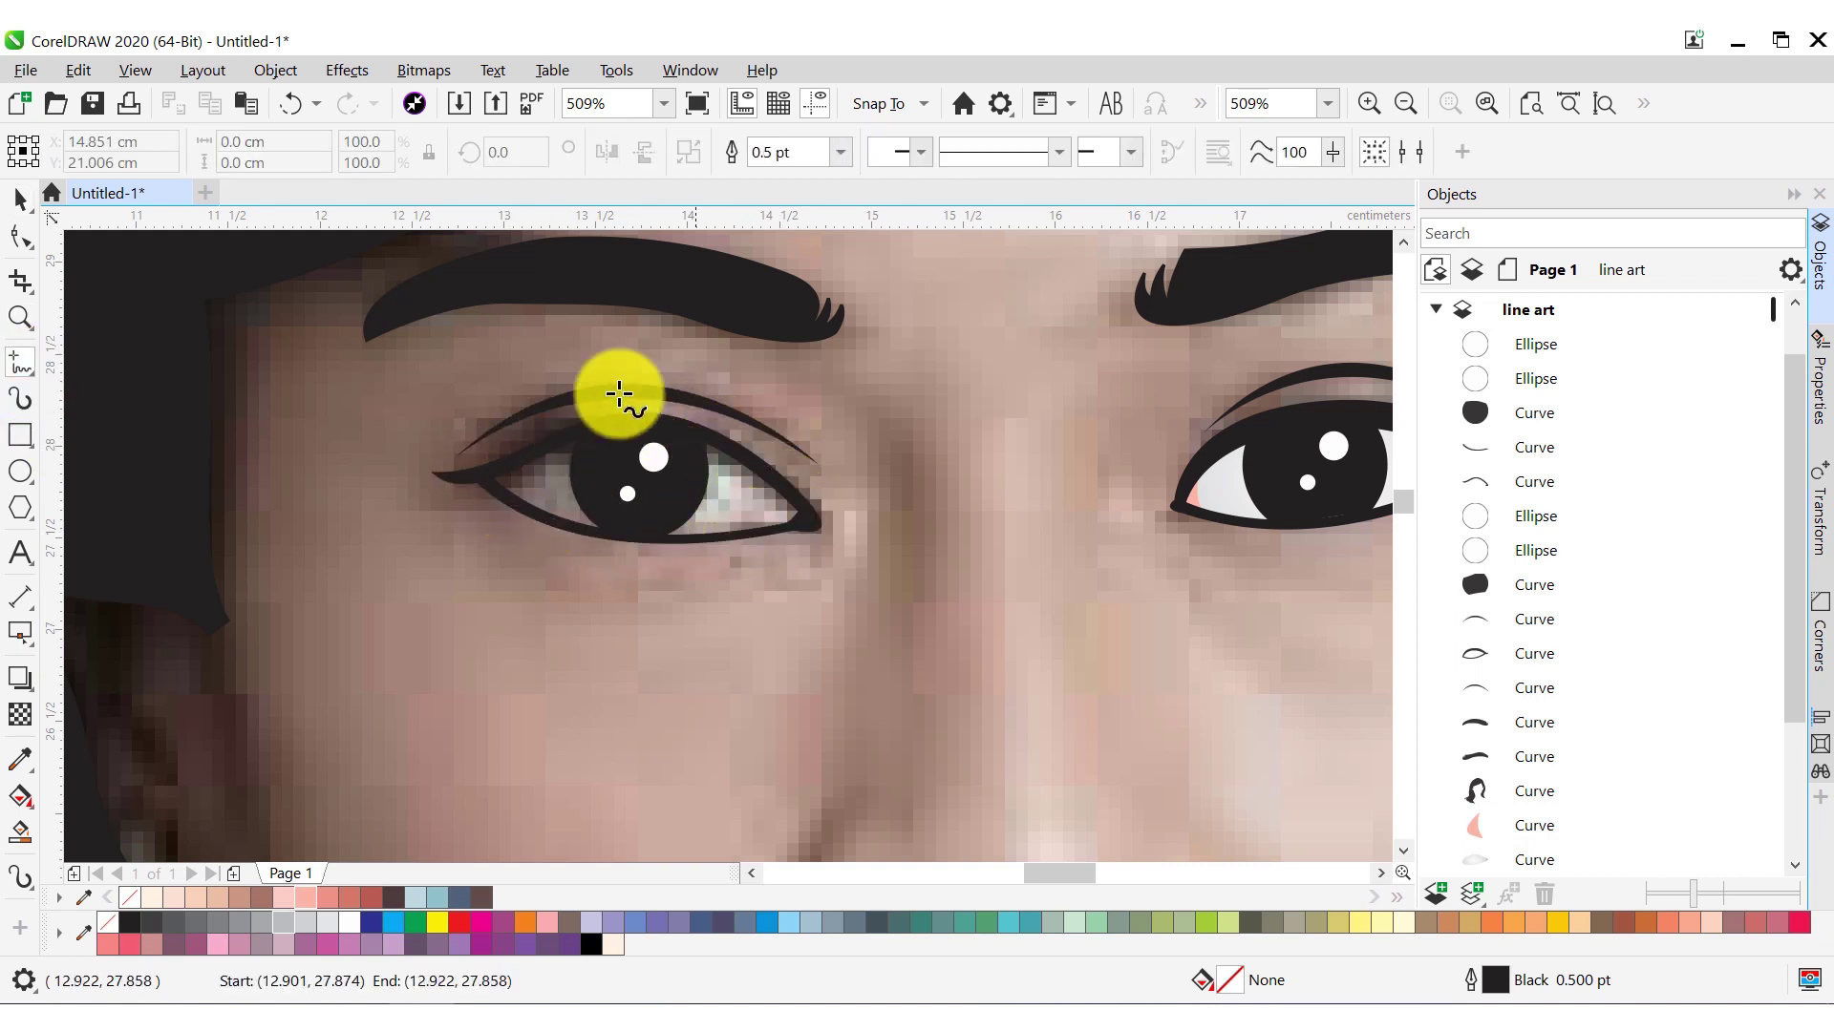
pyautogui.click(1221, 486)
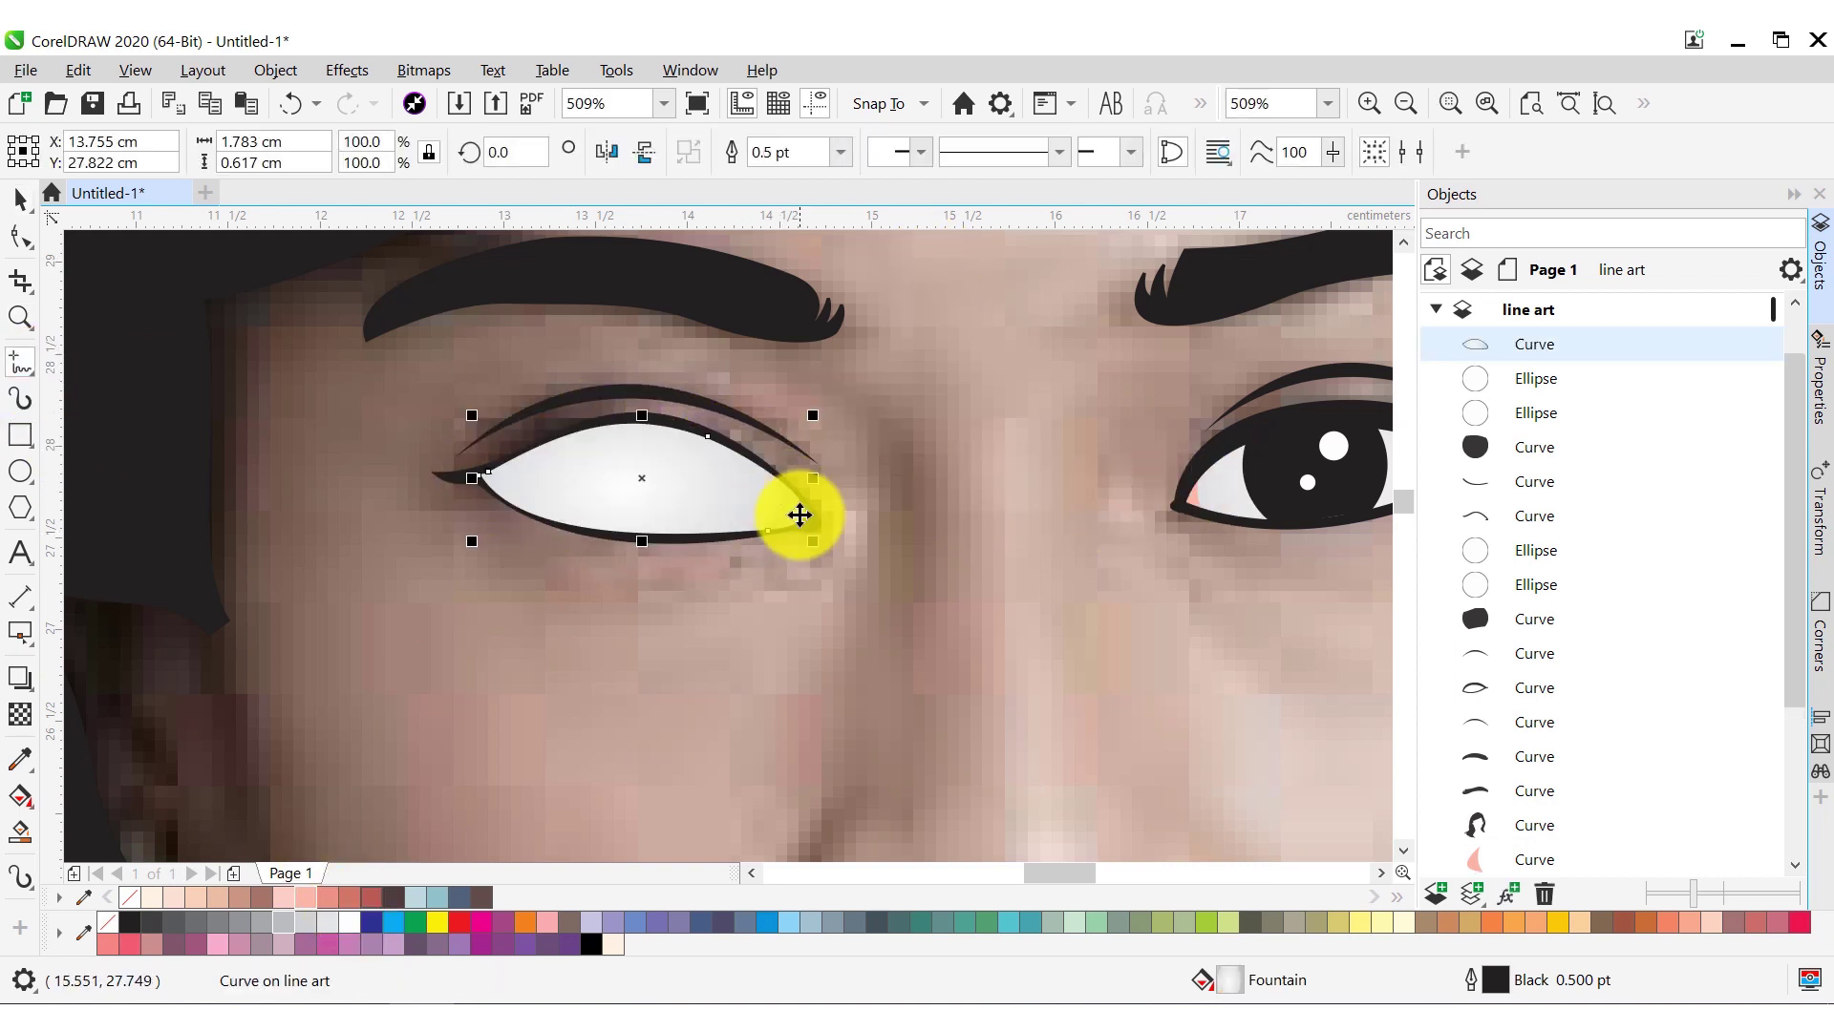
pyautogui.hotkey('ctrl', 'pagedown')
pyautogui.hotkey('ctrl', 'pagedown')
pyautogui.hotkey('ctrl', 'pagedown')
pyautogui.press('Escape')
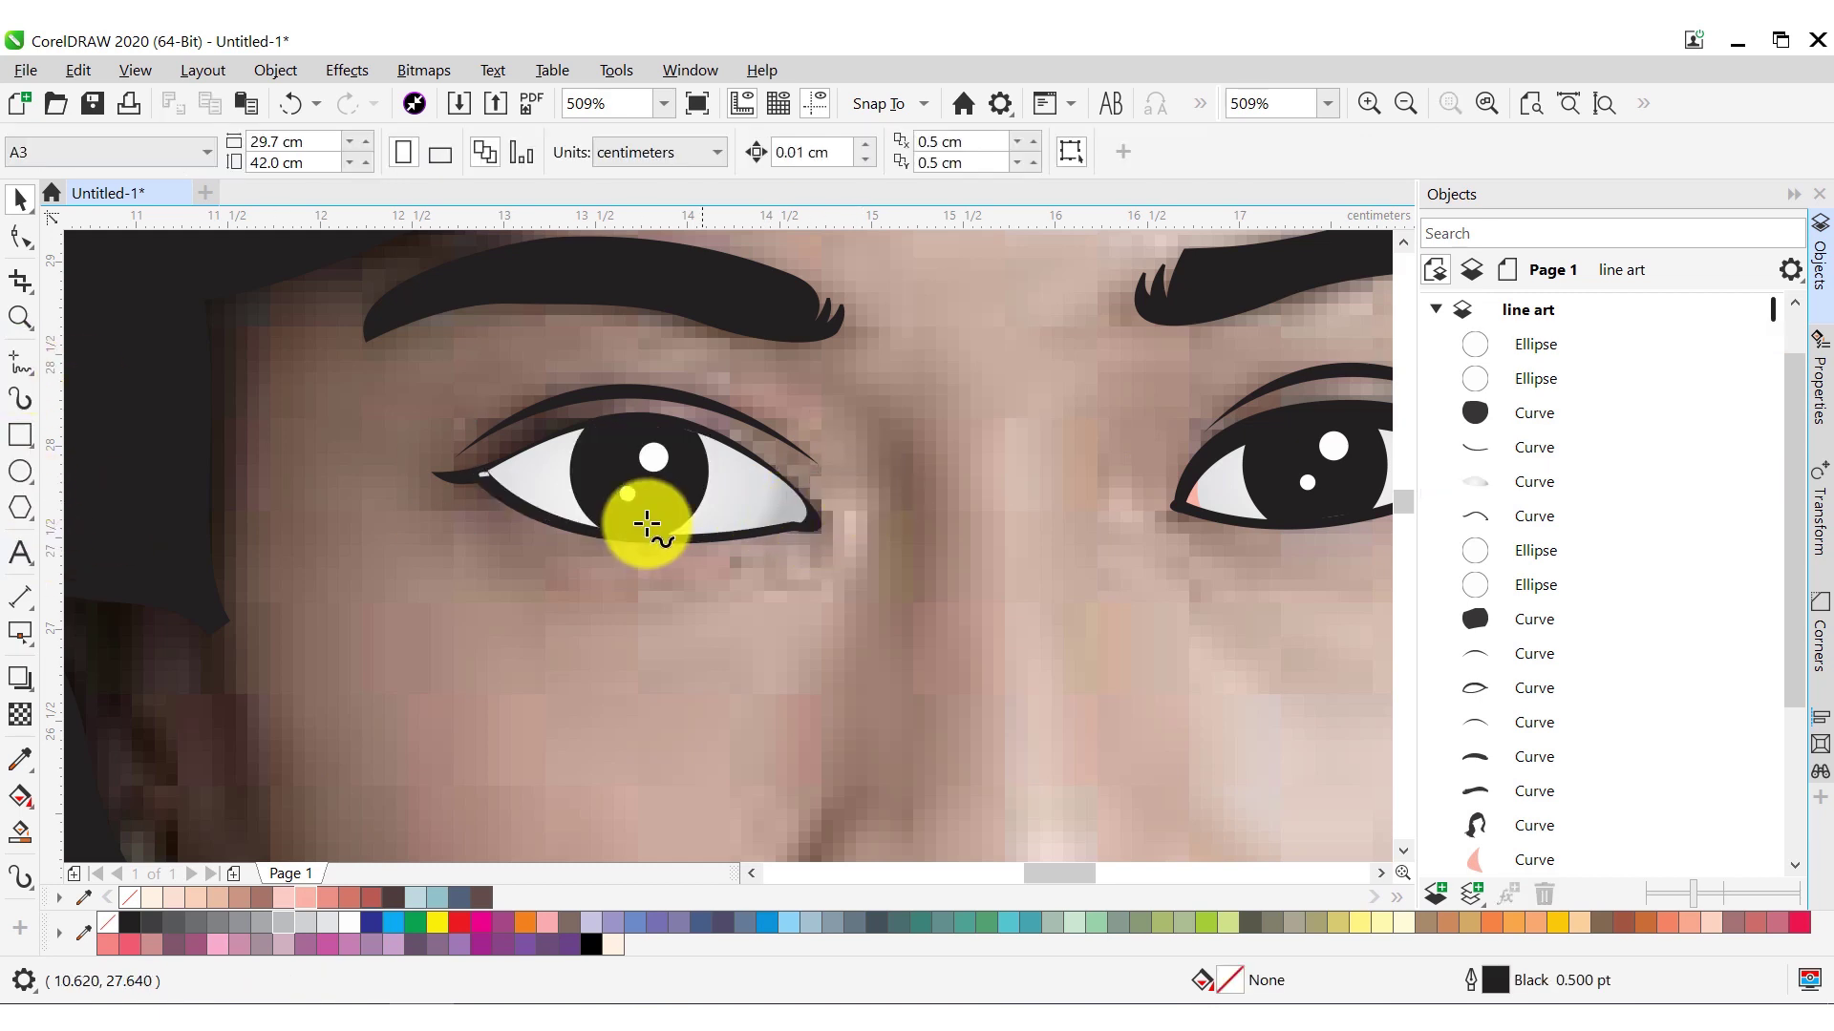
# Draw a pink tear-duct shape in the eye corner and adjust its stacking around the eye white
pyautogui.press('z')
pyautogui.moveTo(685, 462); pyautogui.dragTo(952, 589)
pyautogui.press('space')
pyautogui.click(418, 471)
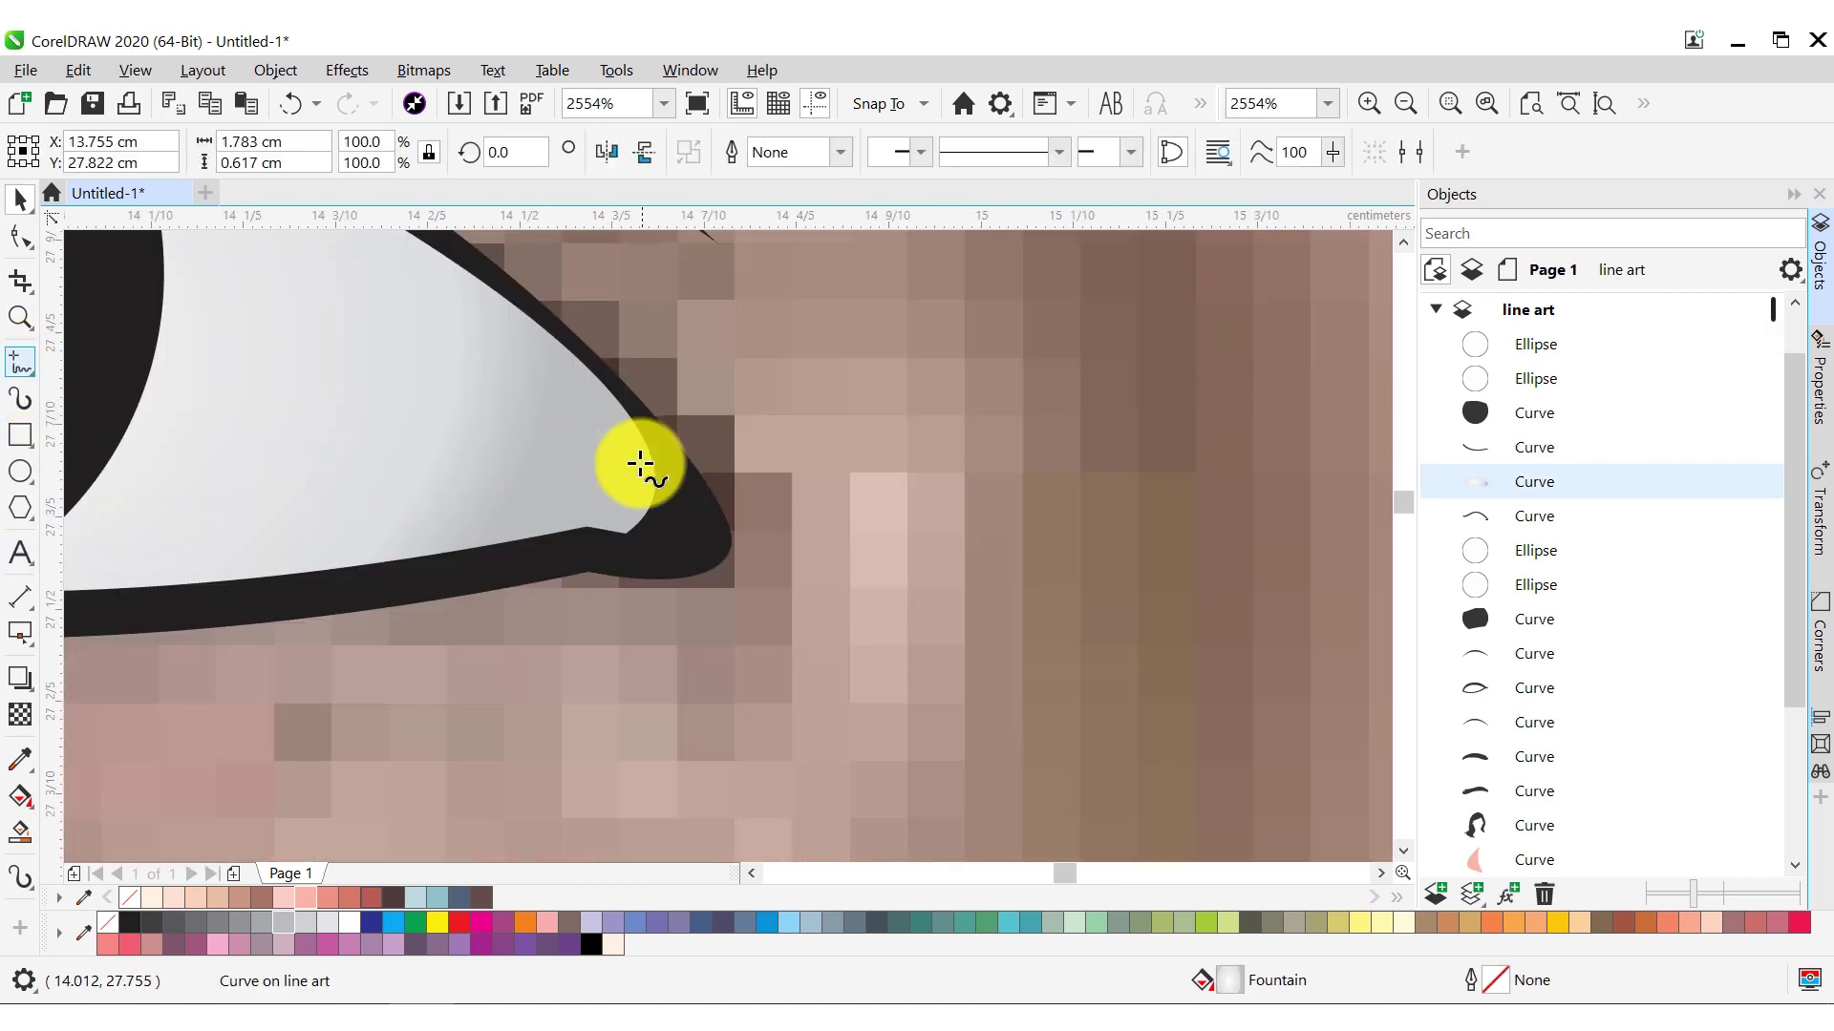
pyautogui.moveTo(640, 465); pyautogui.dragTo(655, 422)
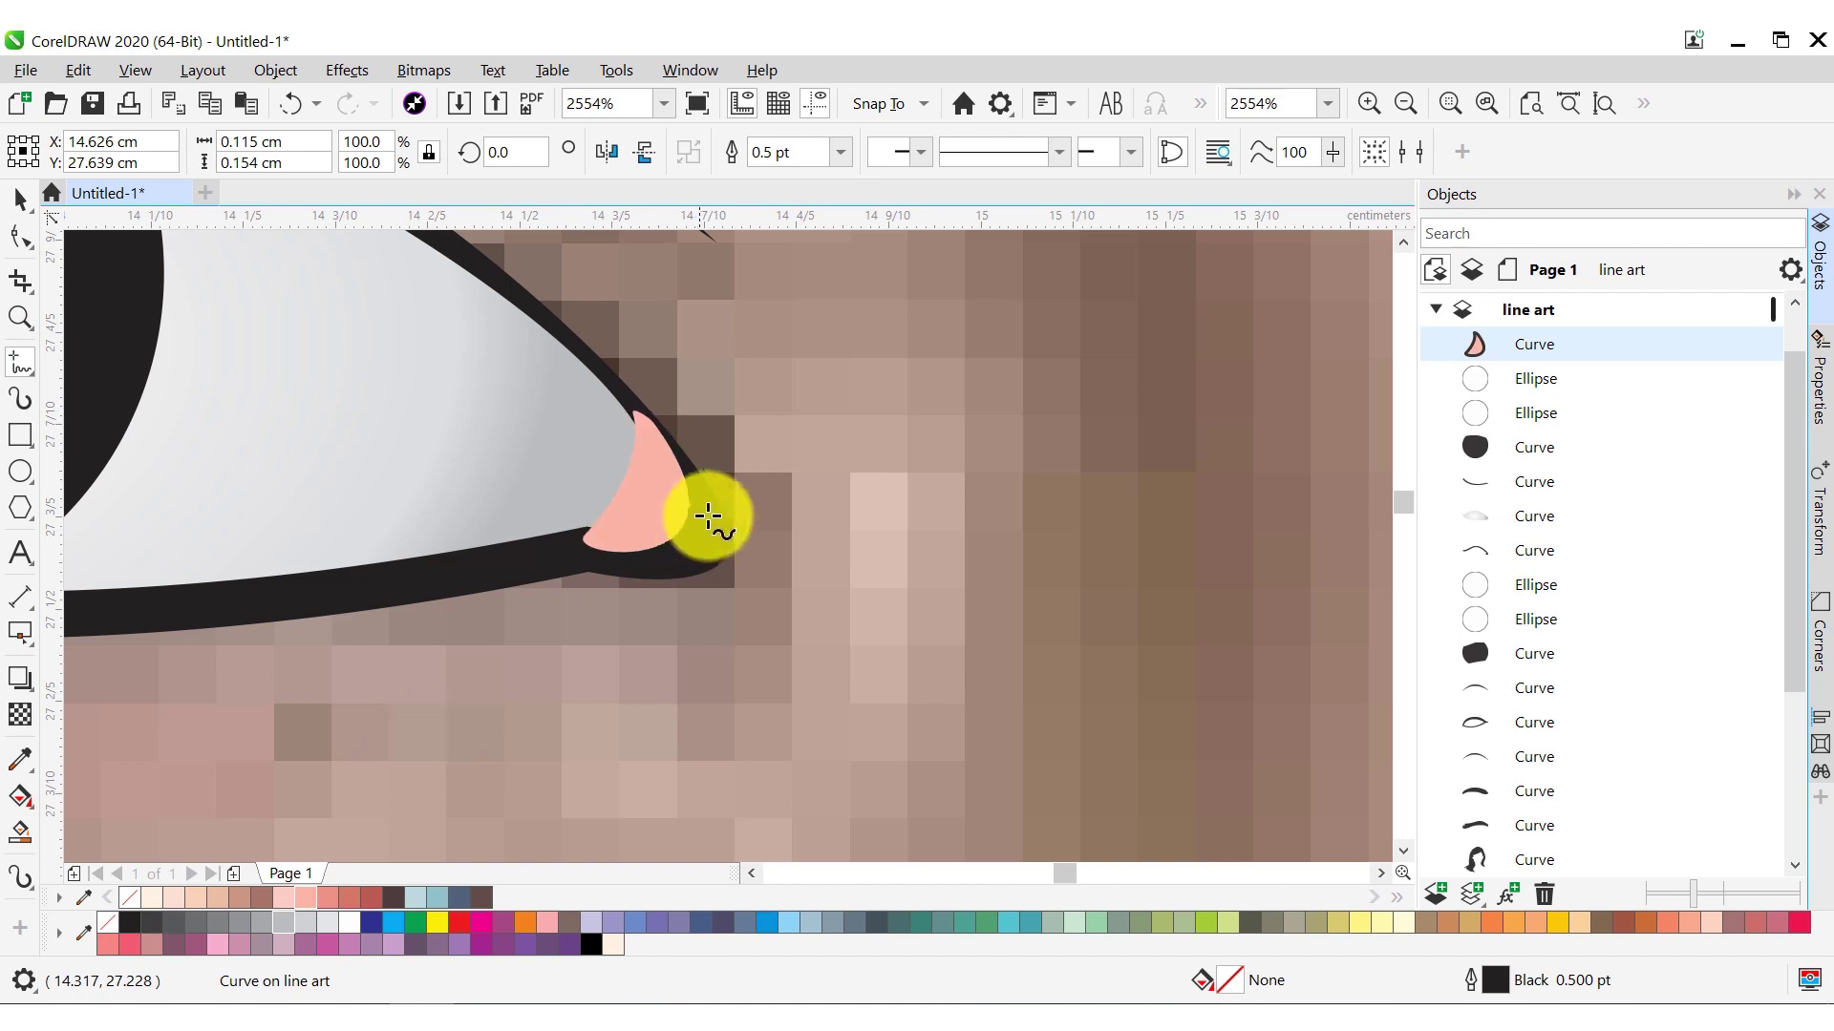
pyautogui.hotkey('ctrl', 'pagedown')
pyautogui.hotkey('ctrl', 'pagedown')
pyautogui.hotkey('ctrl', 'pagedown')
pyautogui.hotkey('ctrl', 'pageup')
pyautogui.hotkey('ctrl', 'pageup')
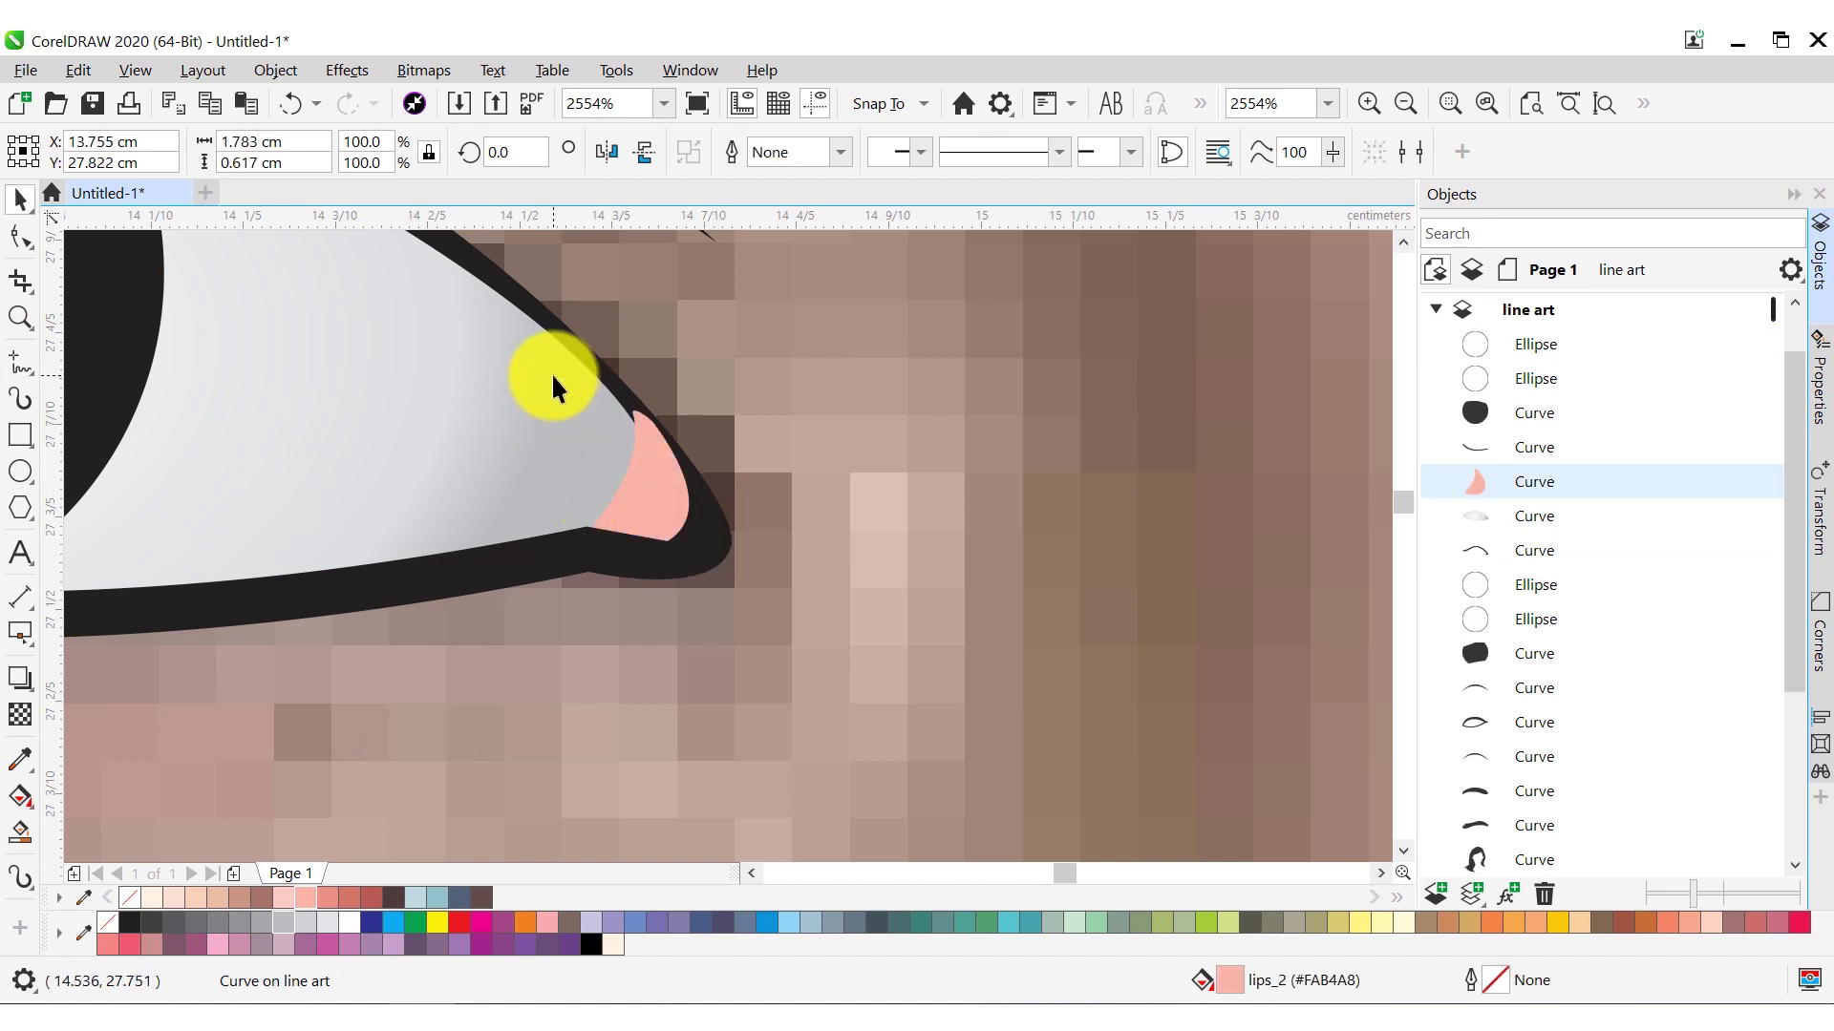
pyautogui.hotkey('ctrl', 'pagedown')
pyautogui.hotkey('ctrl', 'pagedown')
pyautogui.hotkey('ctrl', 'pageup')
pyautogui.hotkey('ctrl', 'pageup')
pyautogui.hotkey('ctrl', 'pagedown')
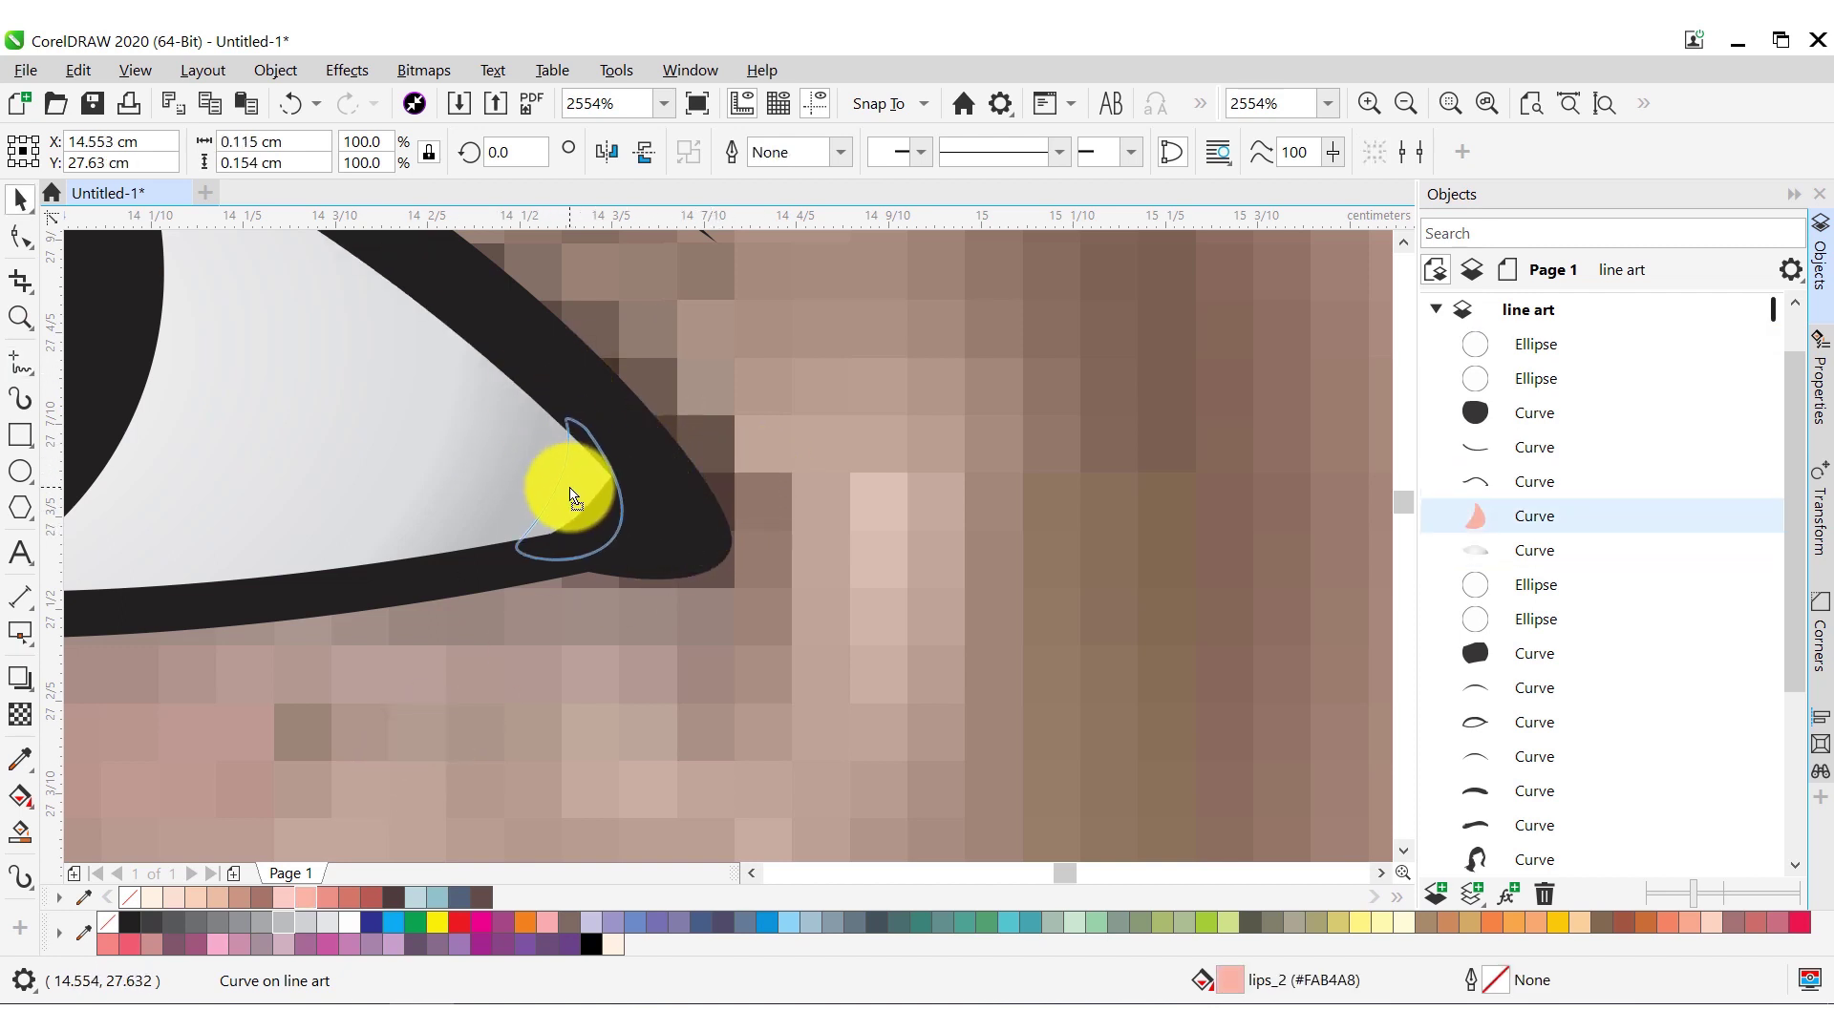
pyautogui.press('F4')
pyautogui.press('Escape')
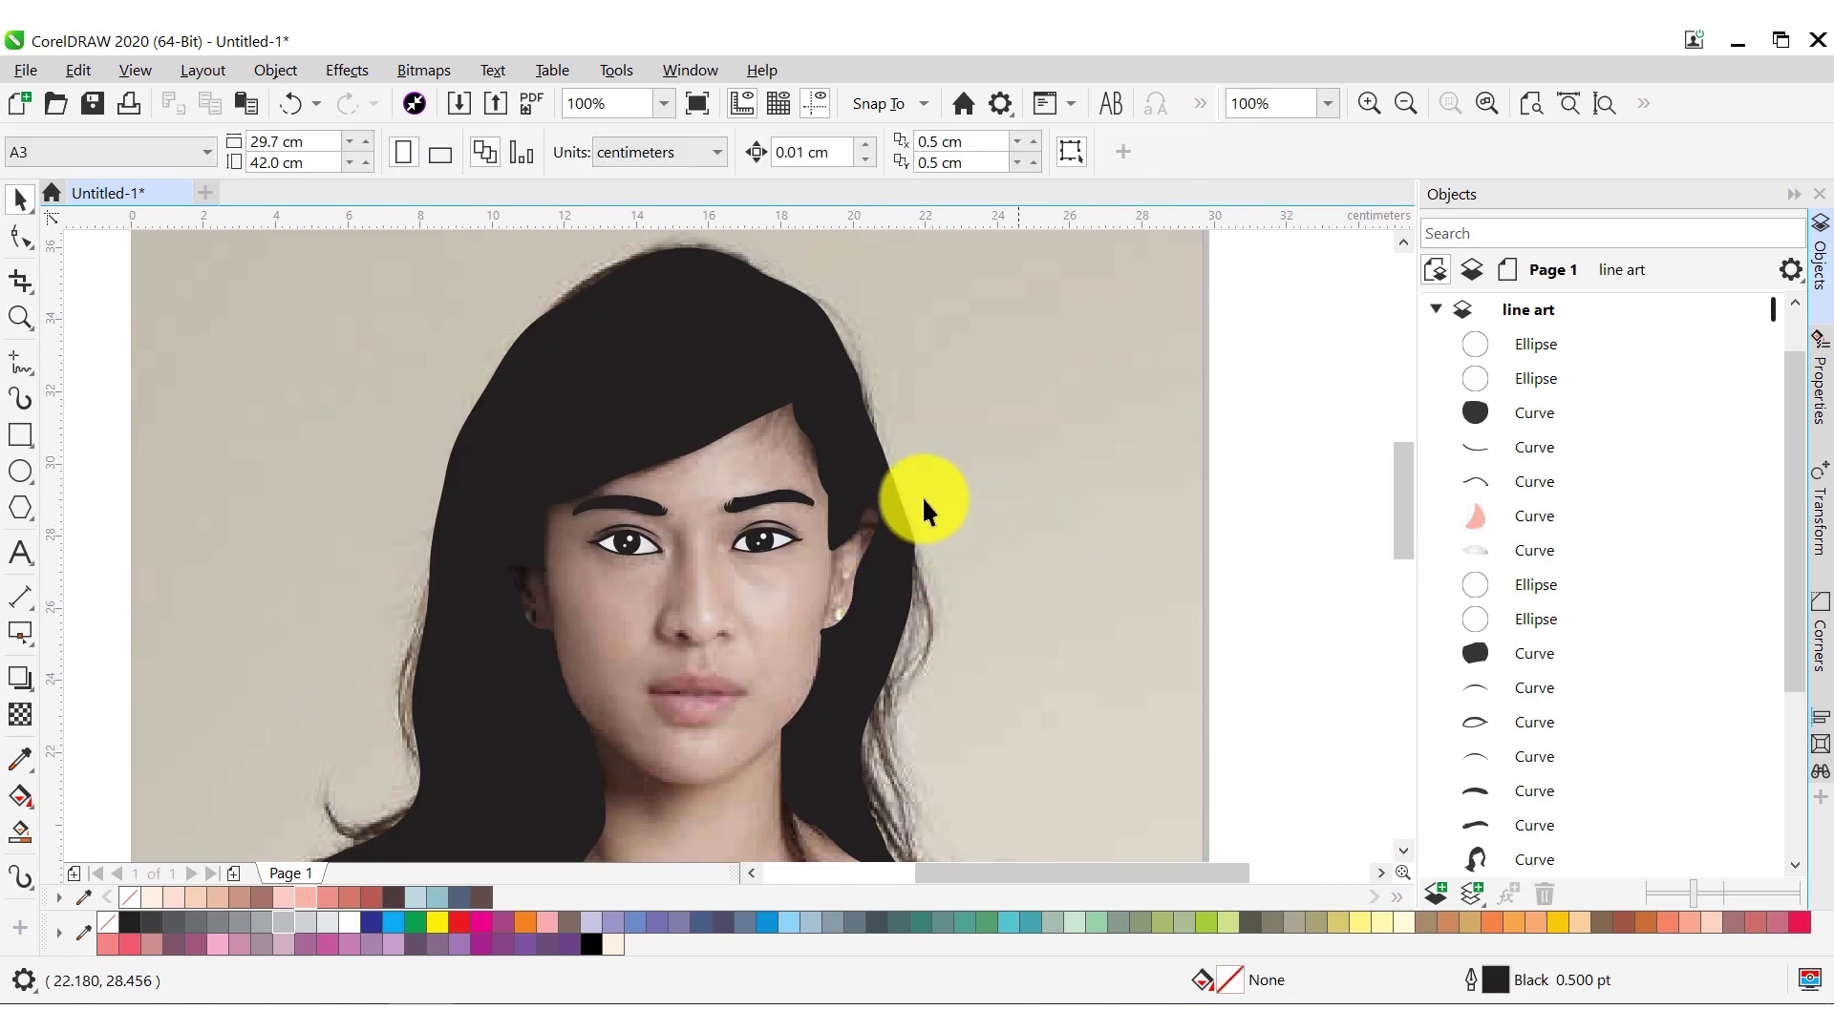
# In the Objects docker, make Layer 1 active and add a new skin layer
pyautogui.click(1442, 315)
pyautogui.click(1436, 318)
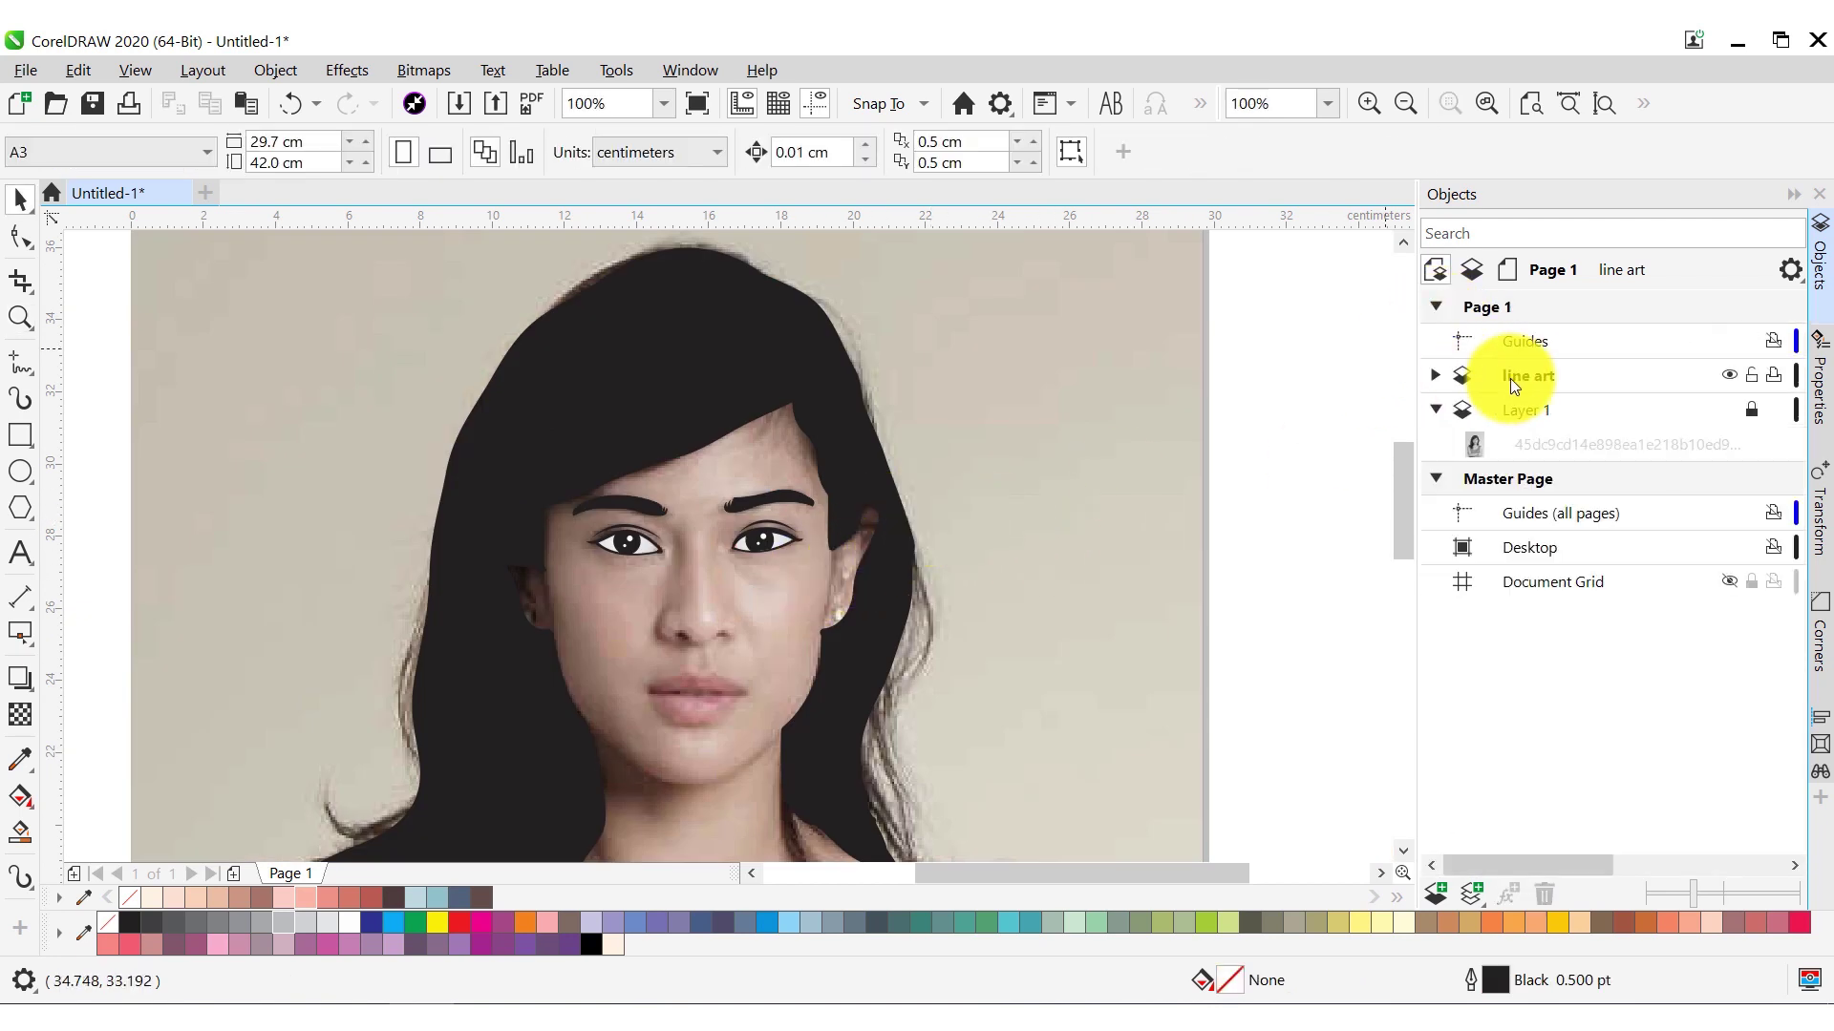
pyautogui.click(1519, 409)
pyautogui.click(1435, 893)
pyautogui.write('skin')
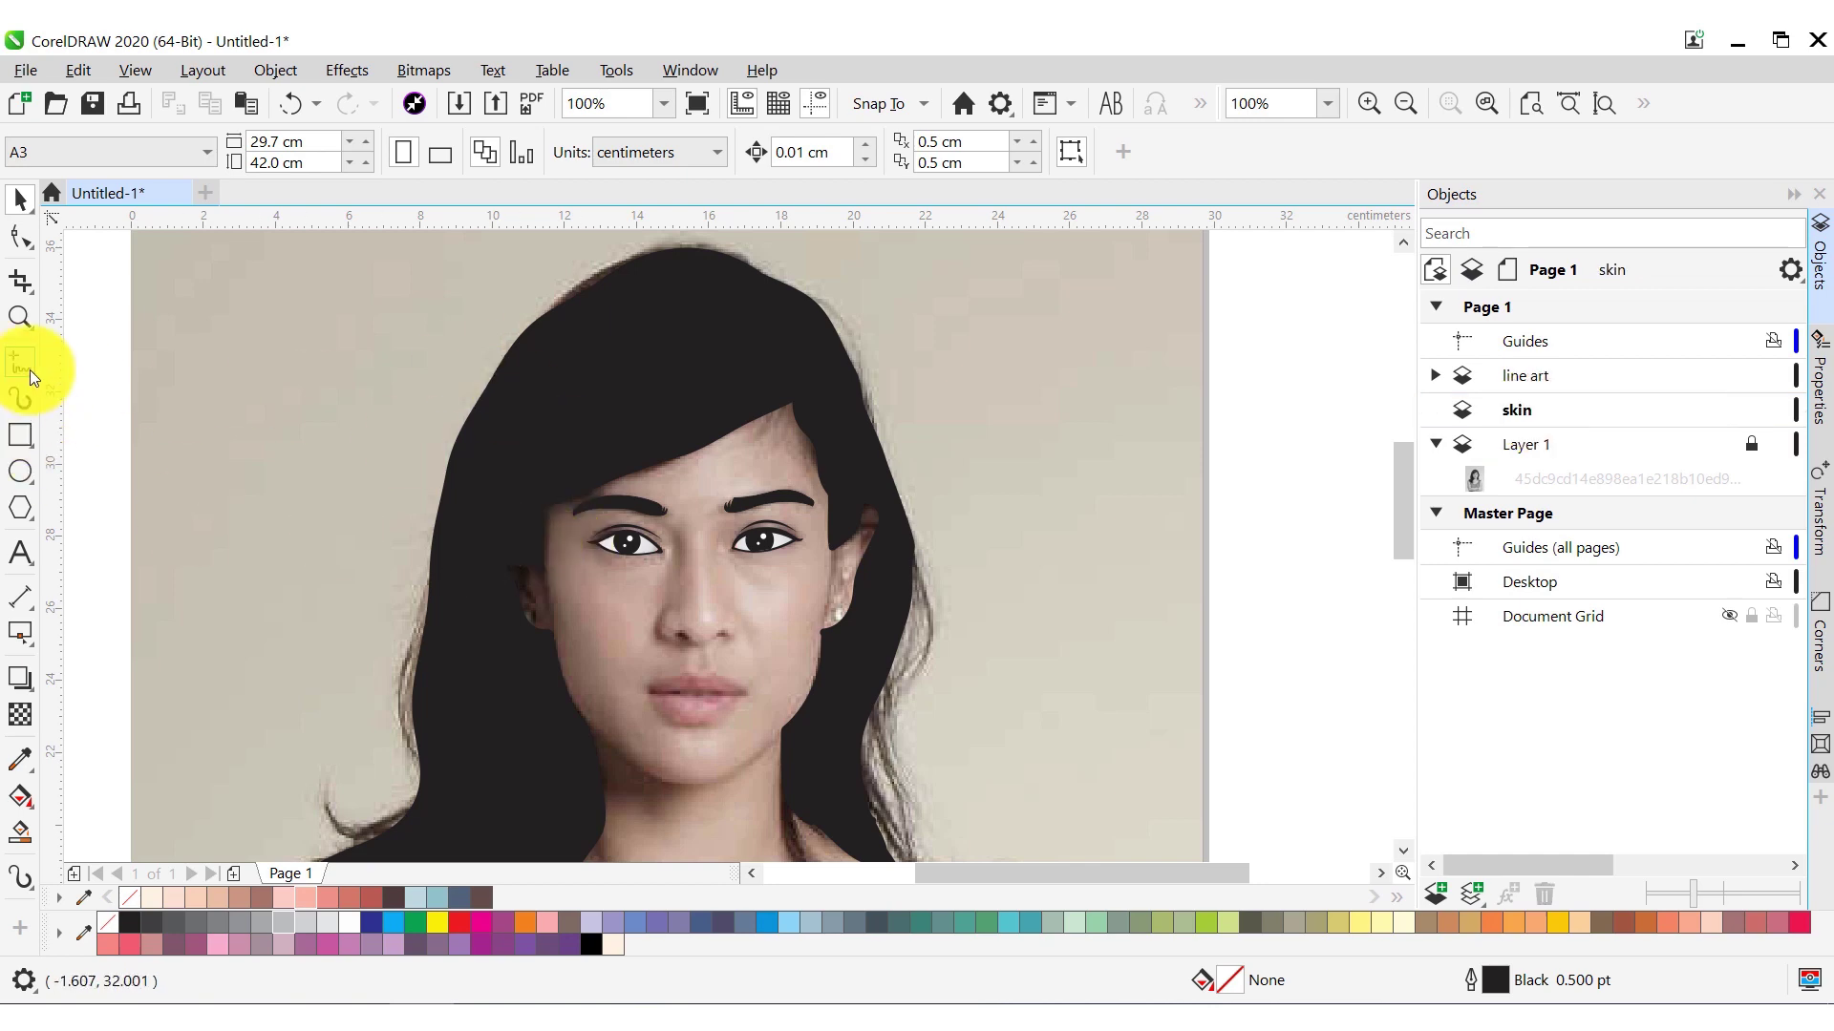
# Trace the face and neck freehand, fill it skin_3 peach, and remove its outline
pyautogui.click(31, 372)
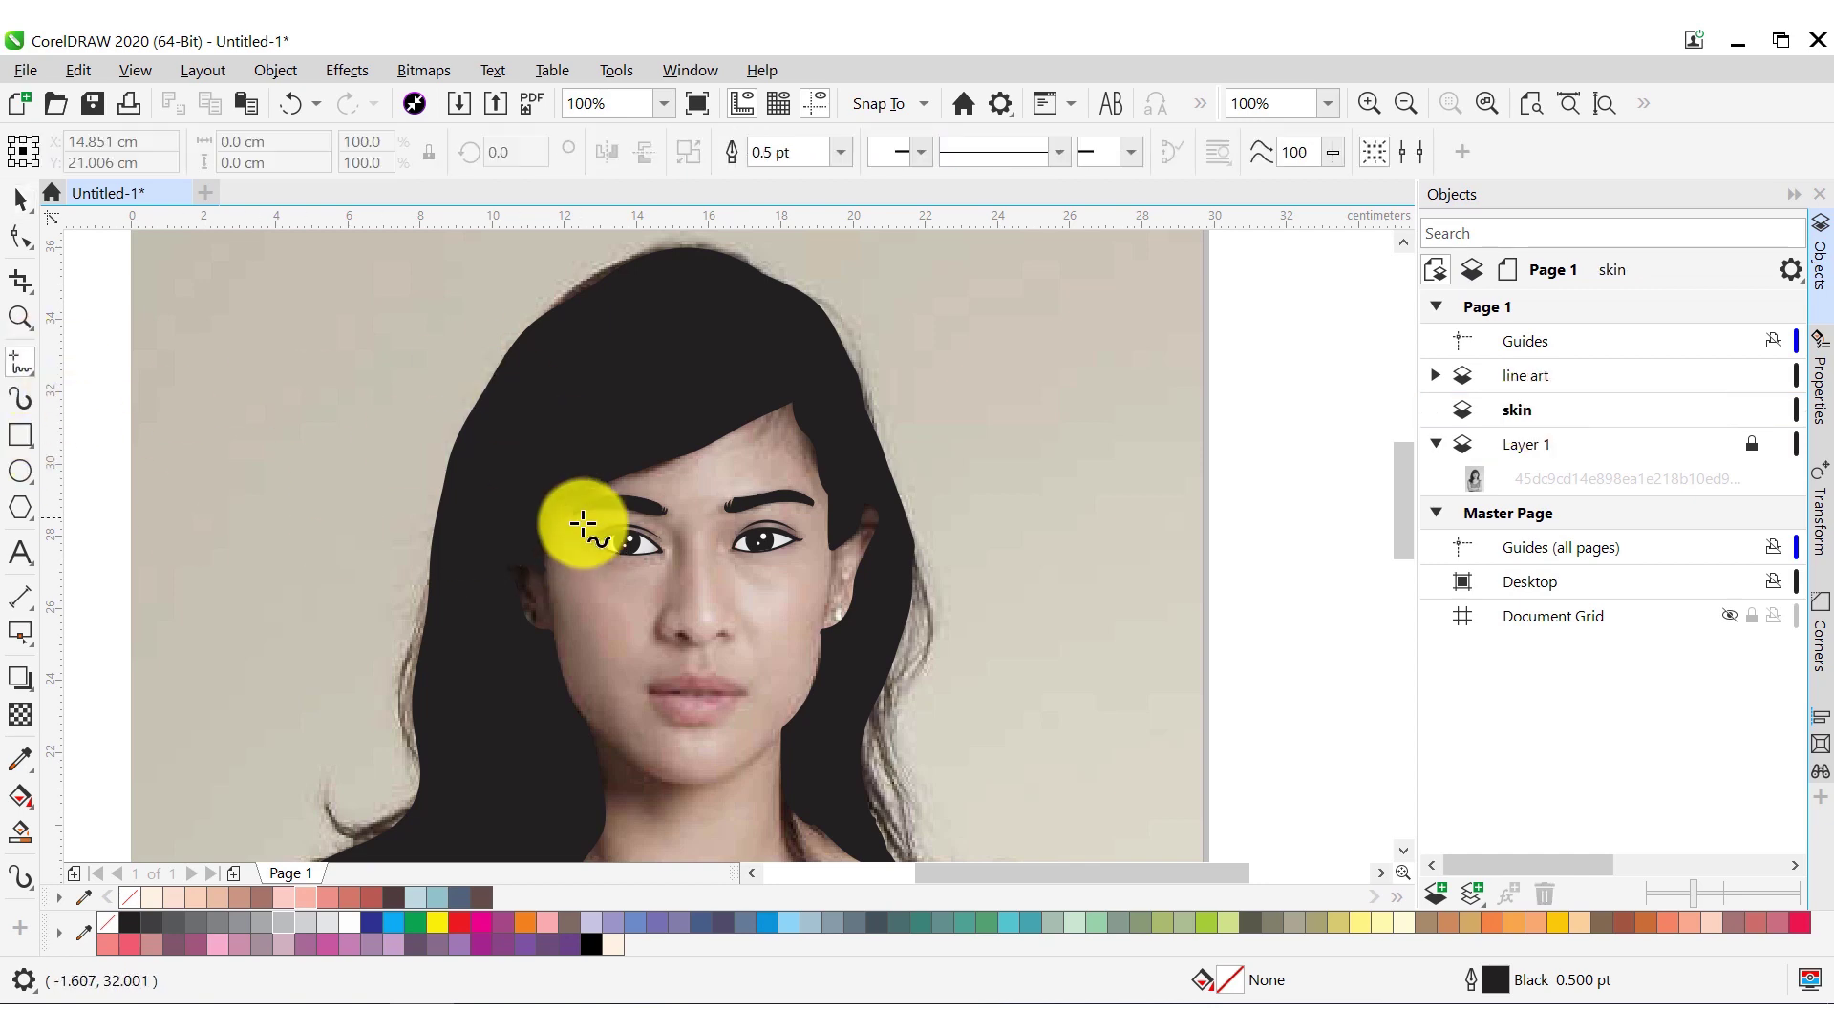
pyautogui.moveTo(1402, 504); pyautogui.dragTo(1402, 517)
pyautogui.click(1406, 103)
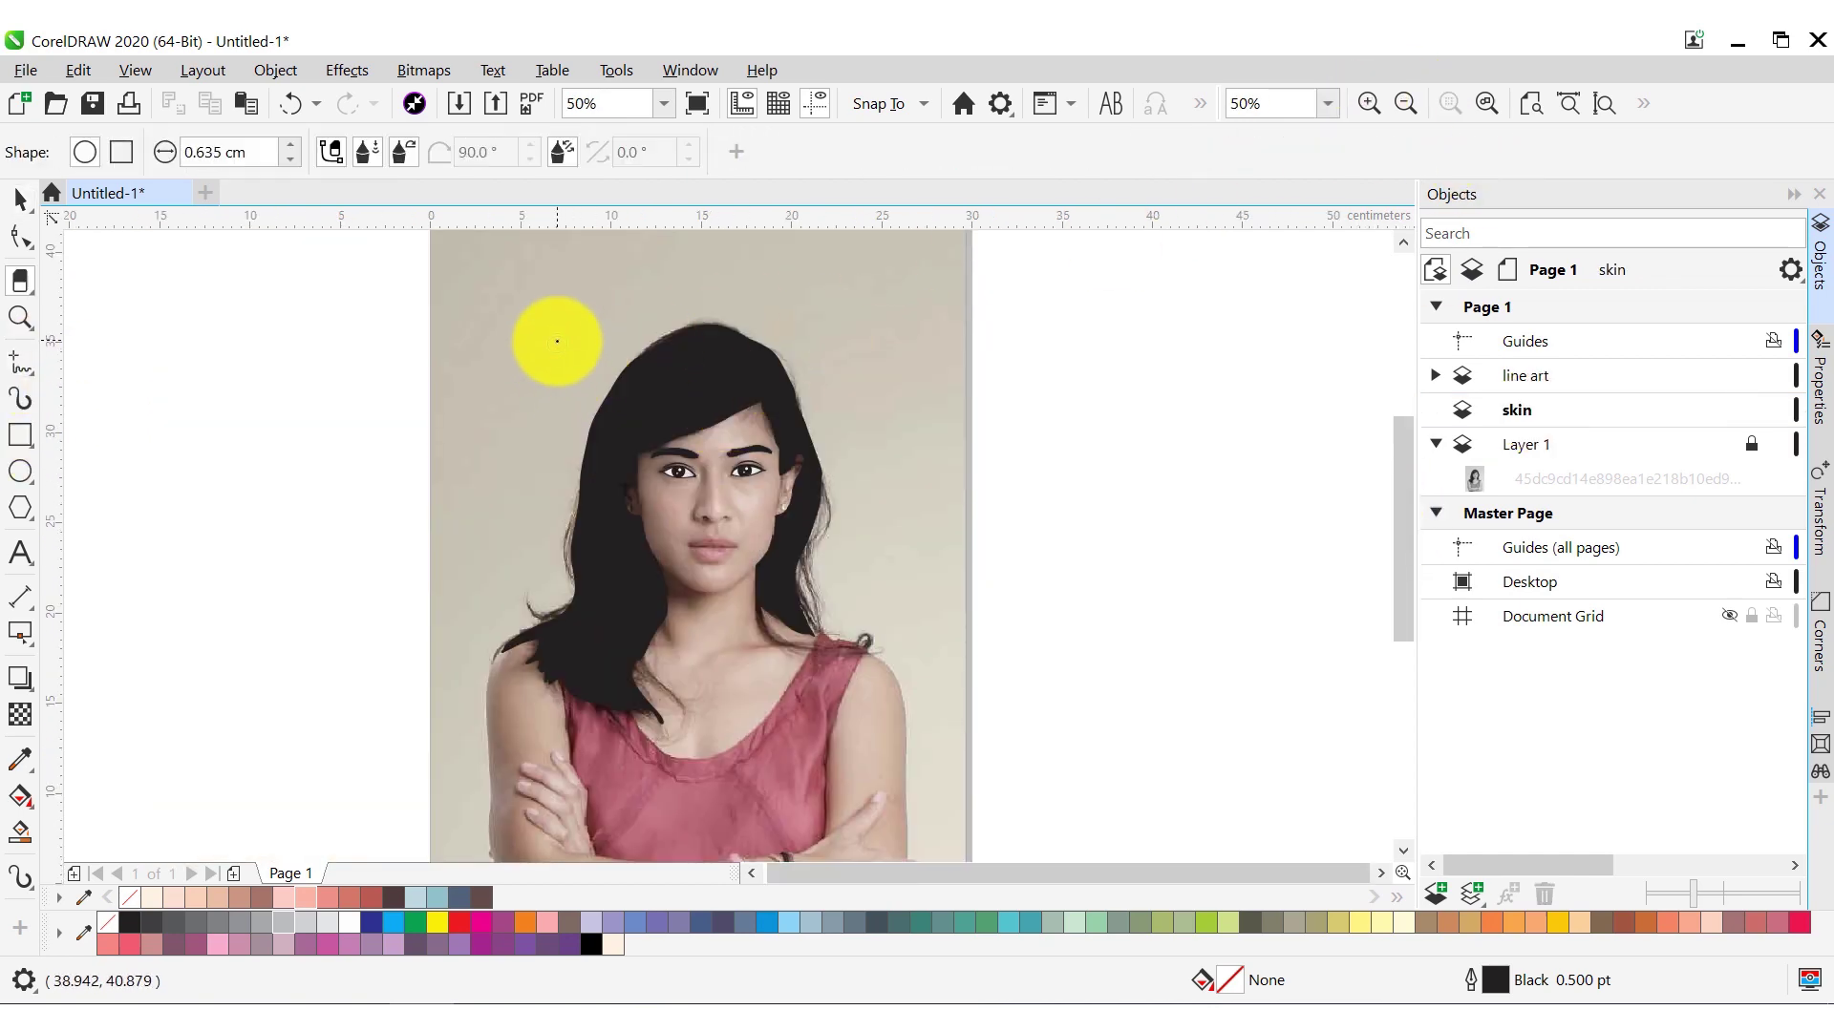
pyautogui.press('z')
pyautogui.scroll(1, 818, 708)
pyautogui.scroll(1, 957, 743)
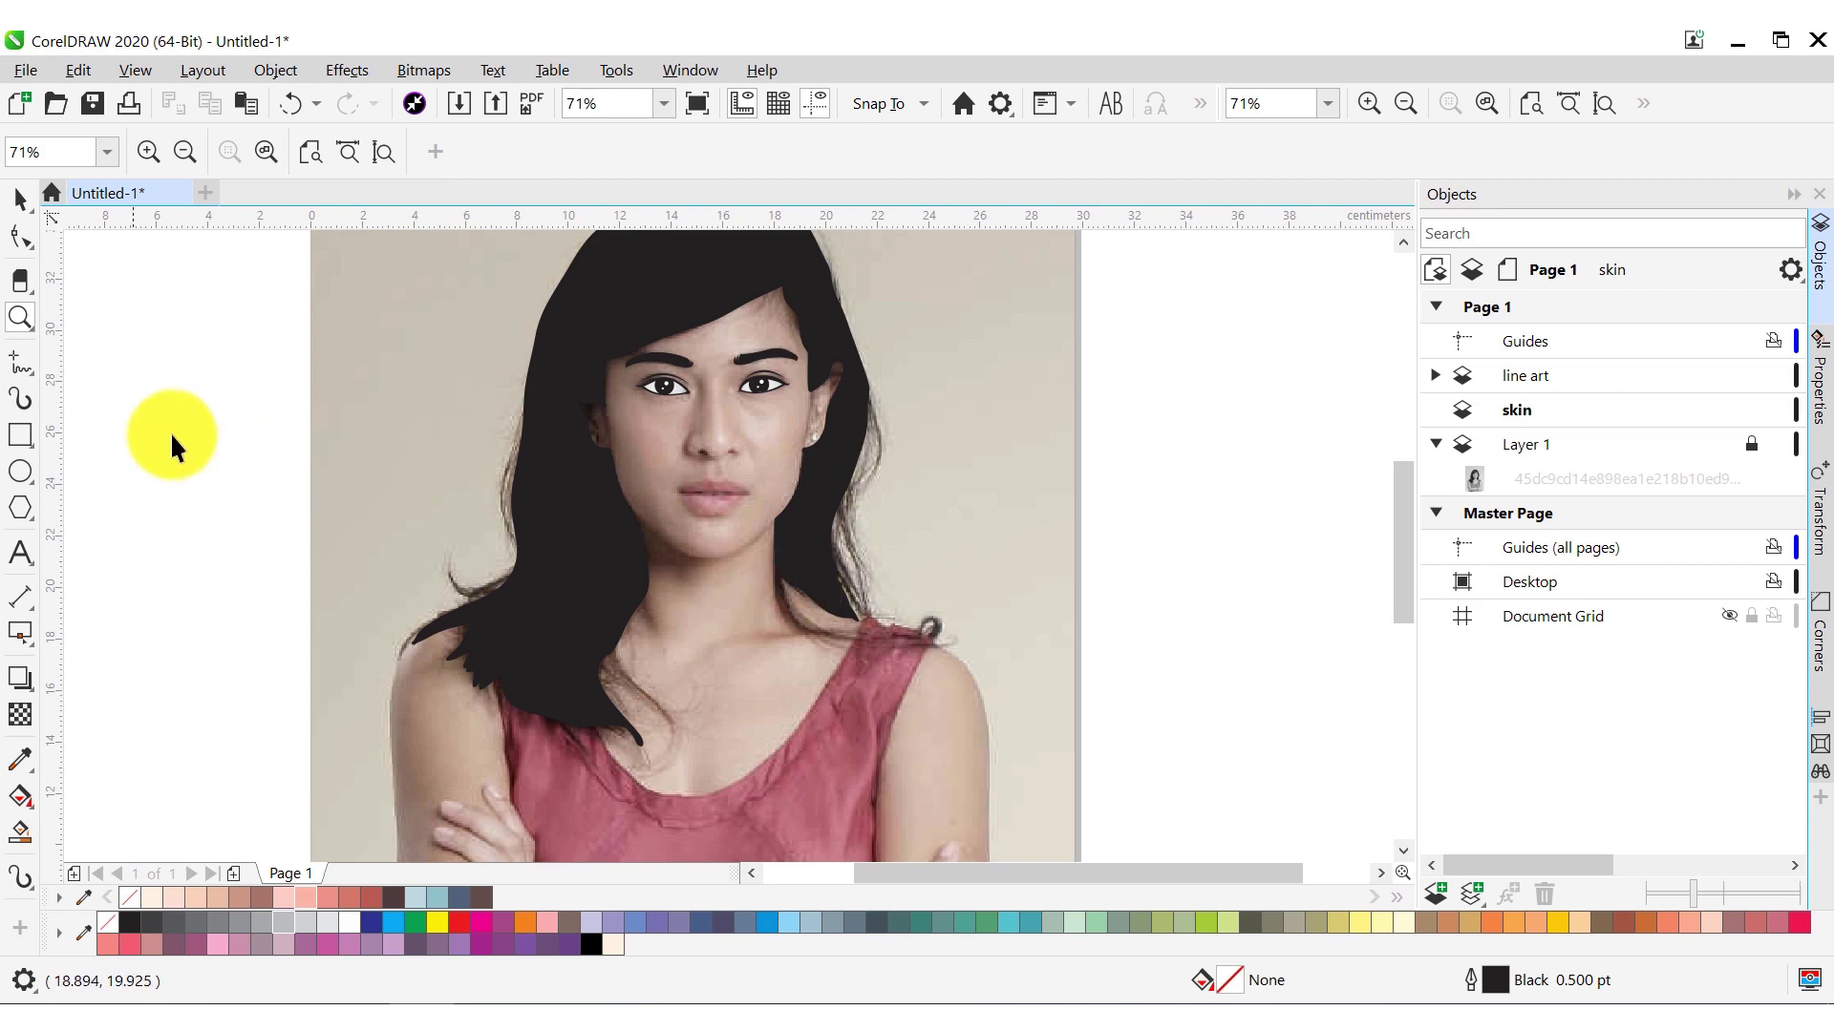
pyautogui.click(21, 363)
pyautogui.moveTo(789, 270)
pyautogui.mouseDown()
pyautogui.moveTo(560, 410)
pyautogui.moveTo(591, 723)
pyautogui.mouseUp()
pyautogui.moveTo(675, 793)
pyautogui.mouseDown()
pyautogui.moveTo(818, 696)
pyautogui.moveTo(822, 319)
pyautogui.moveTo(868, 288)
pyautogui.mouseUp()
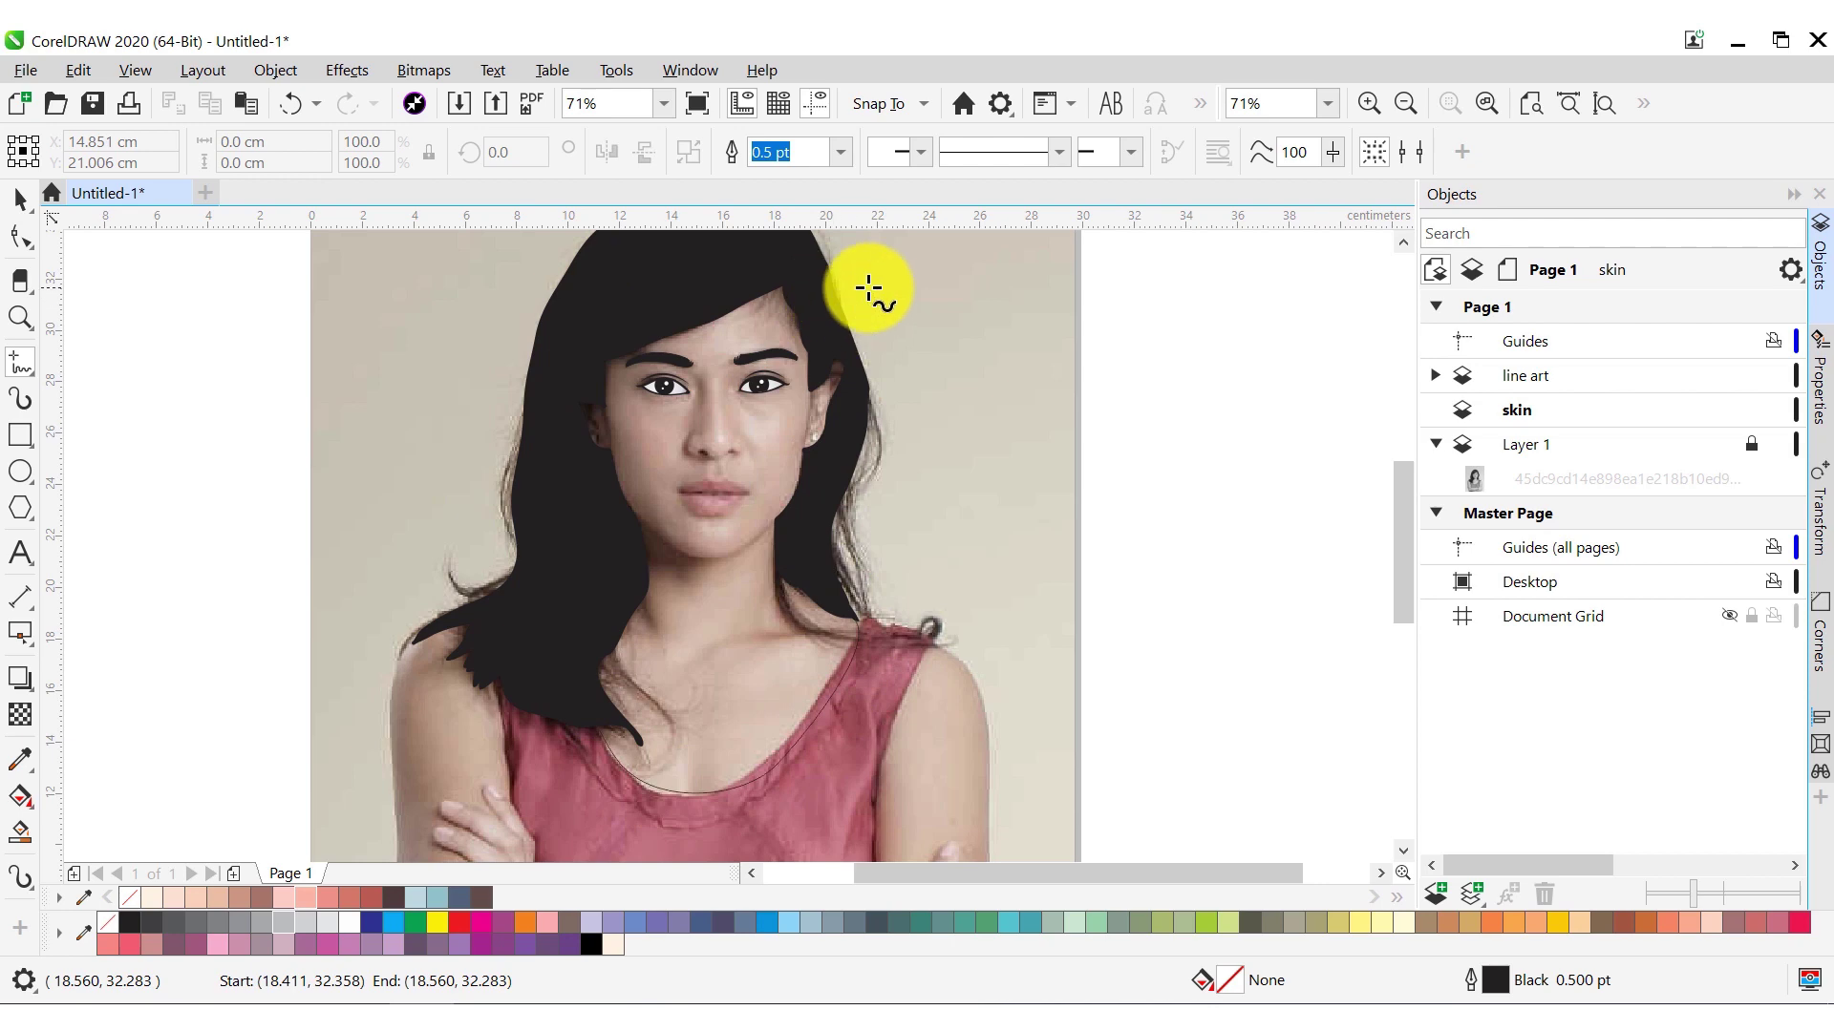
pyautogui.click(187, 904)
pyautogui.rightClick(129, 898)
pyautogui.press('space')
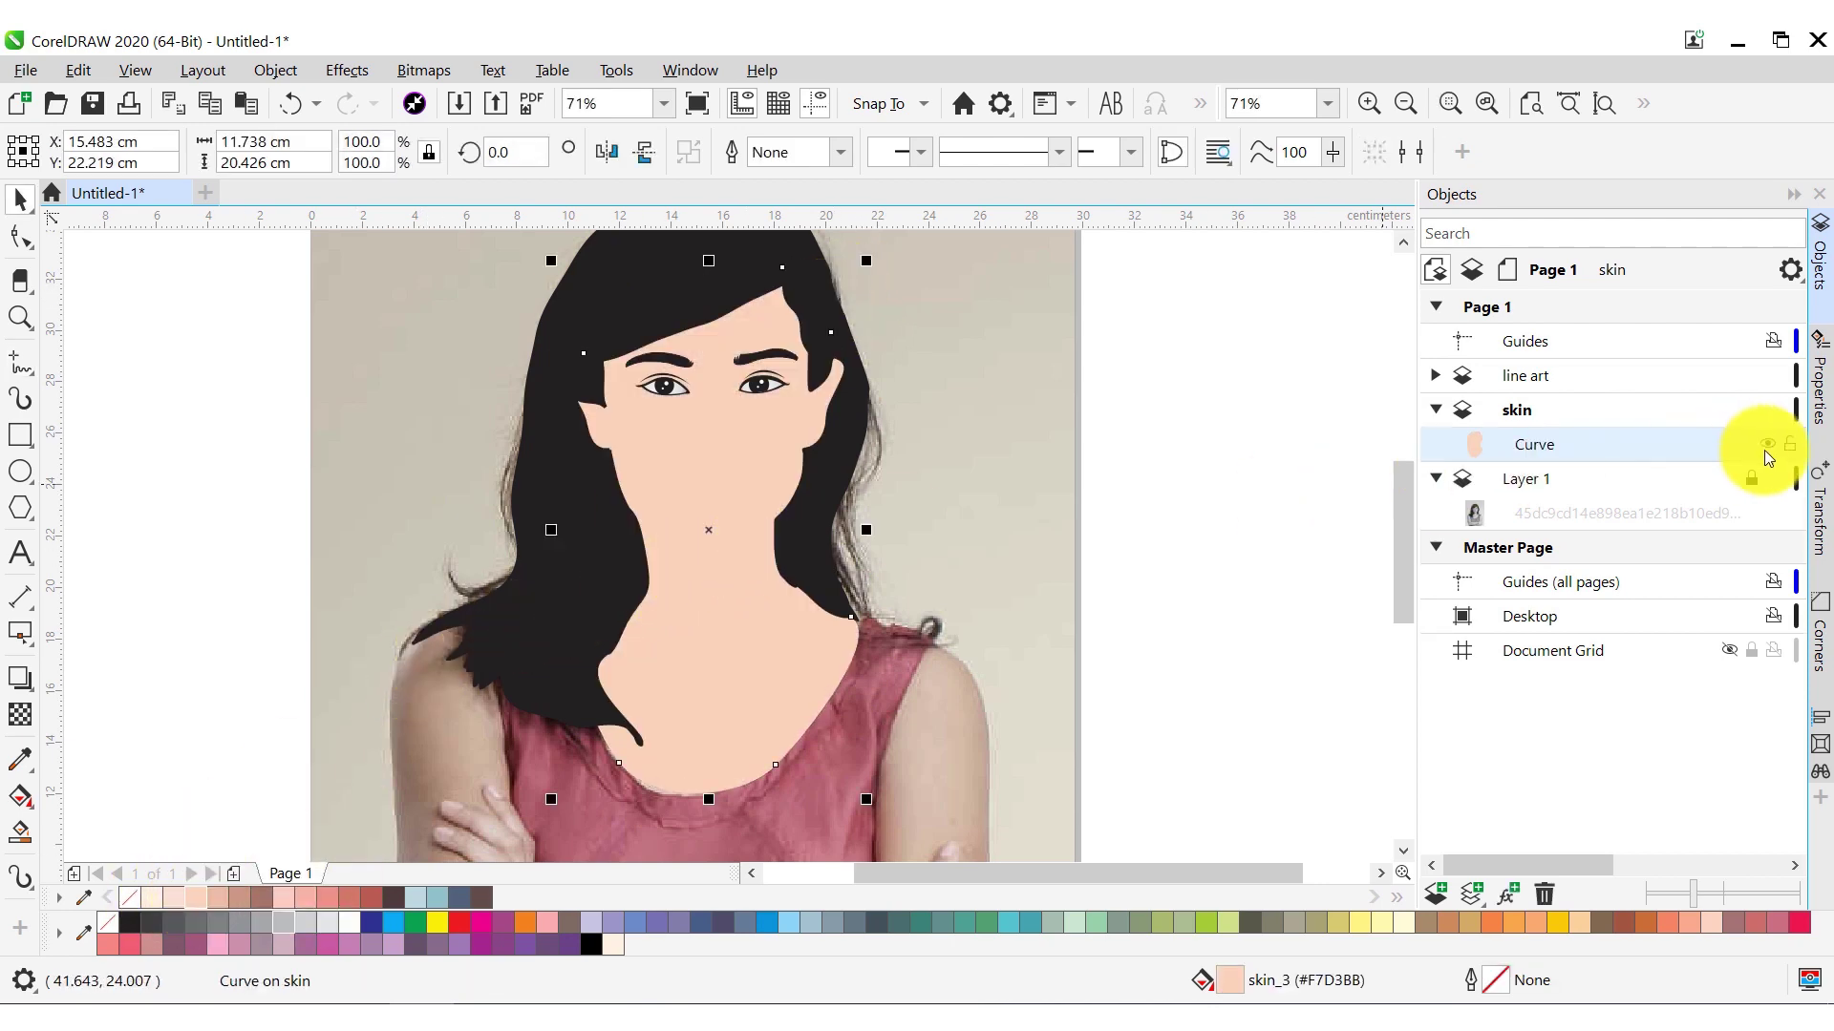
# Trace tone shapes along the face's left side and over the right cheek
pyautogui.click(20, 363)
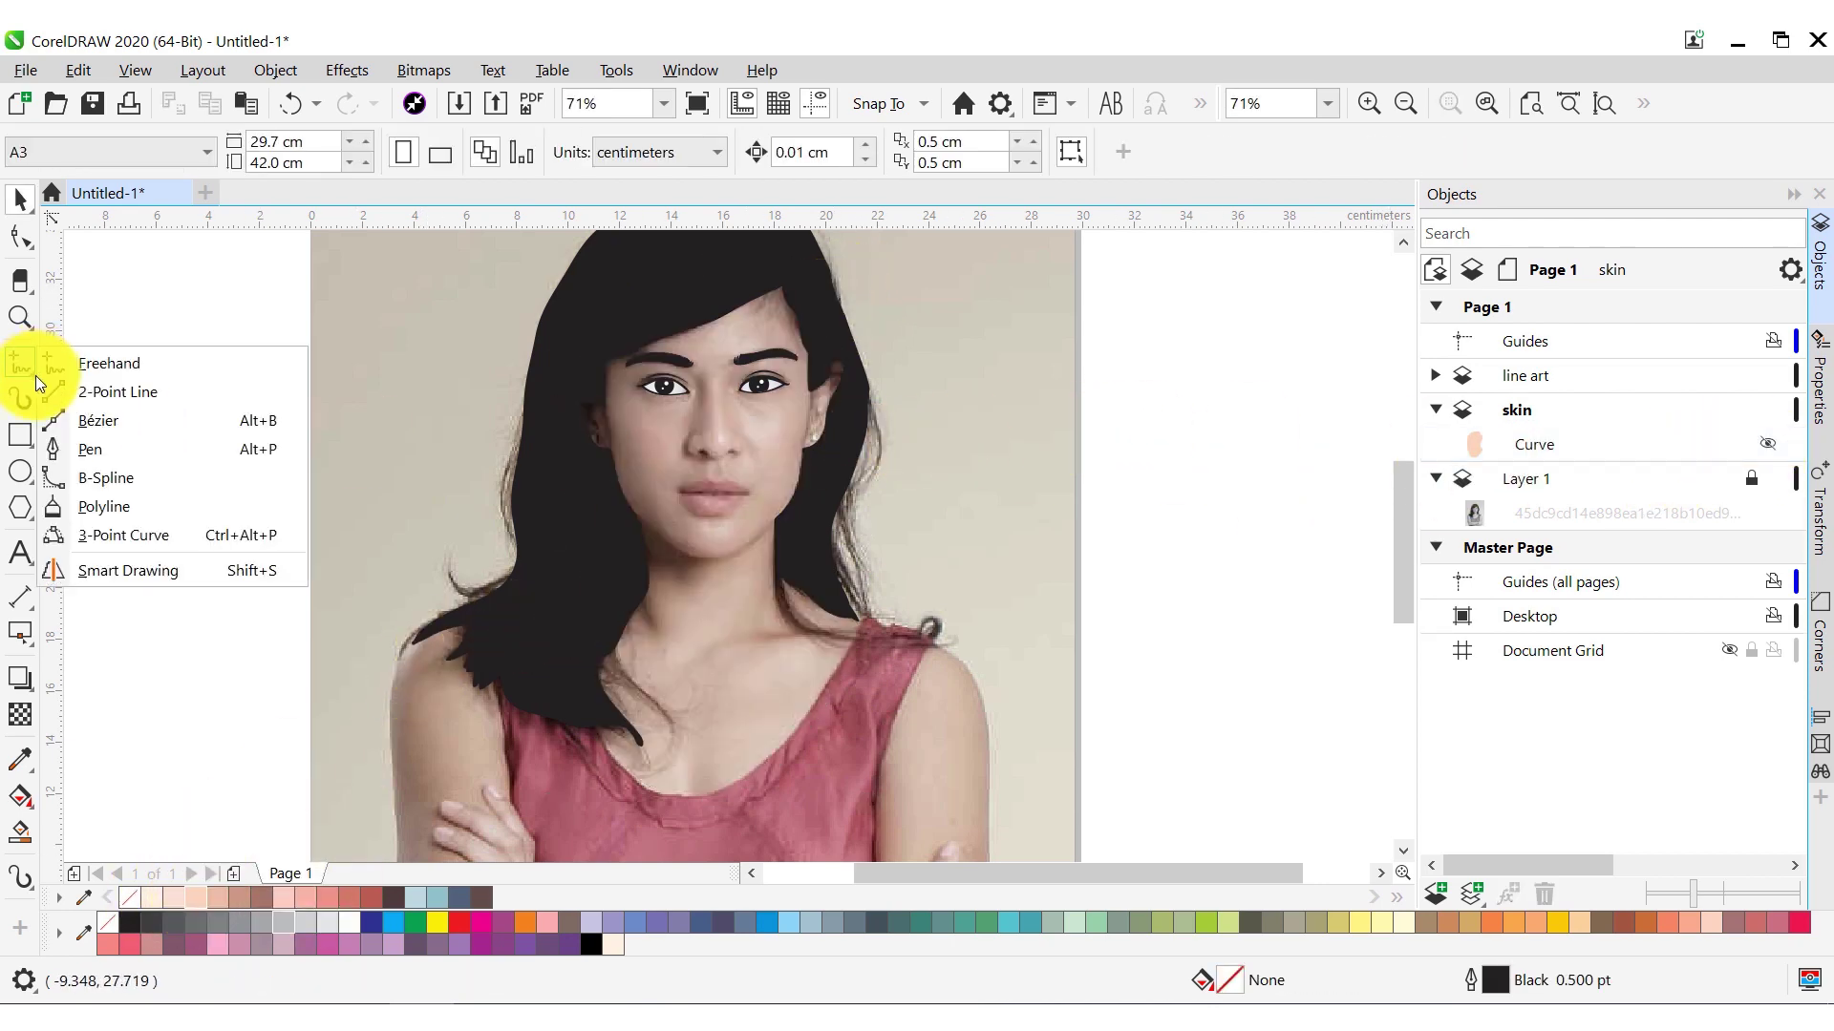
pyautogui.click(90, 360)
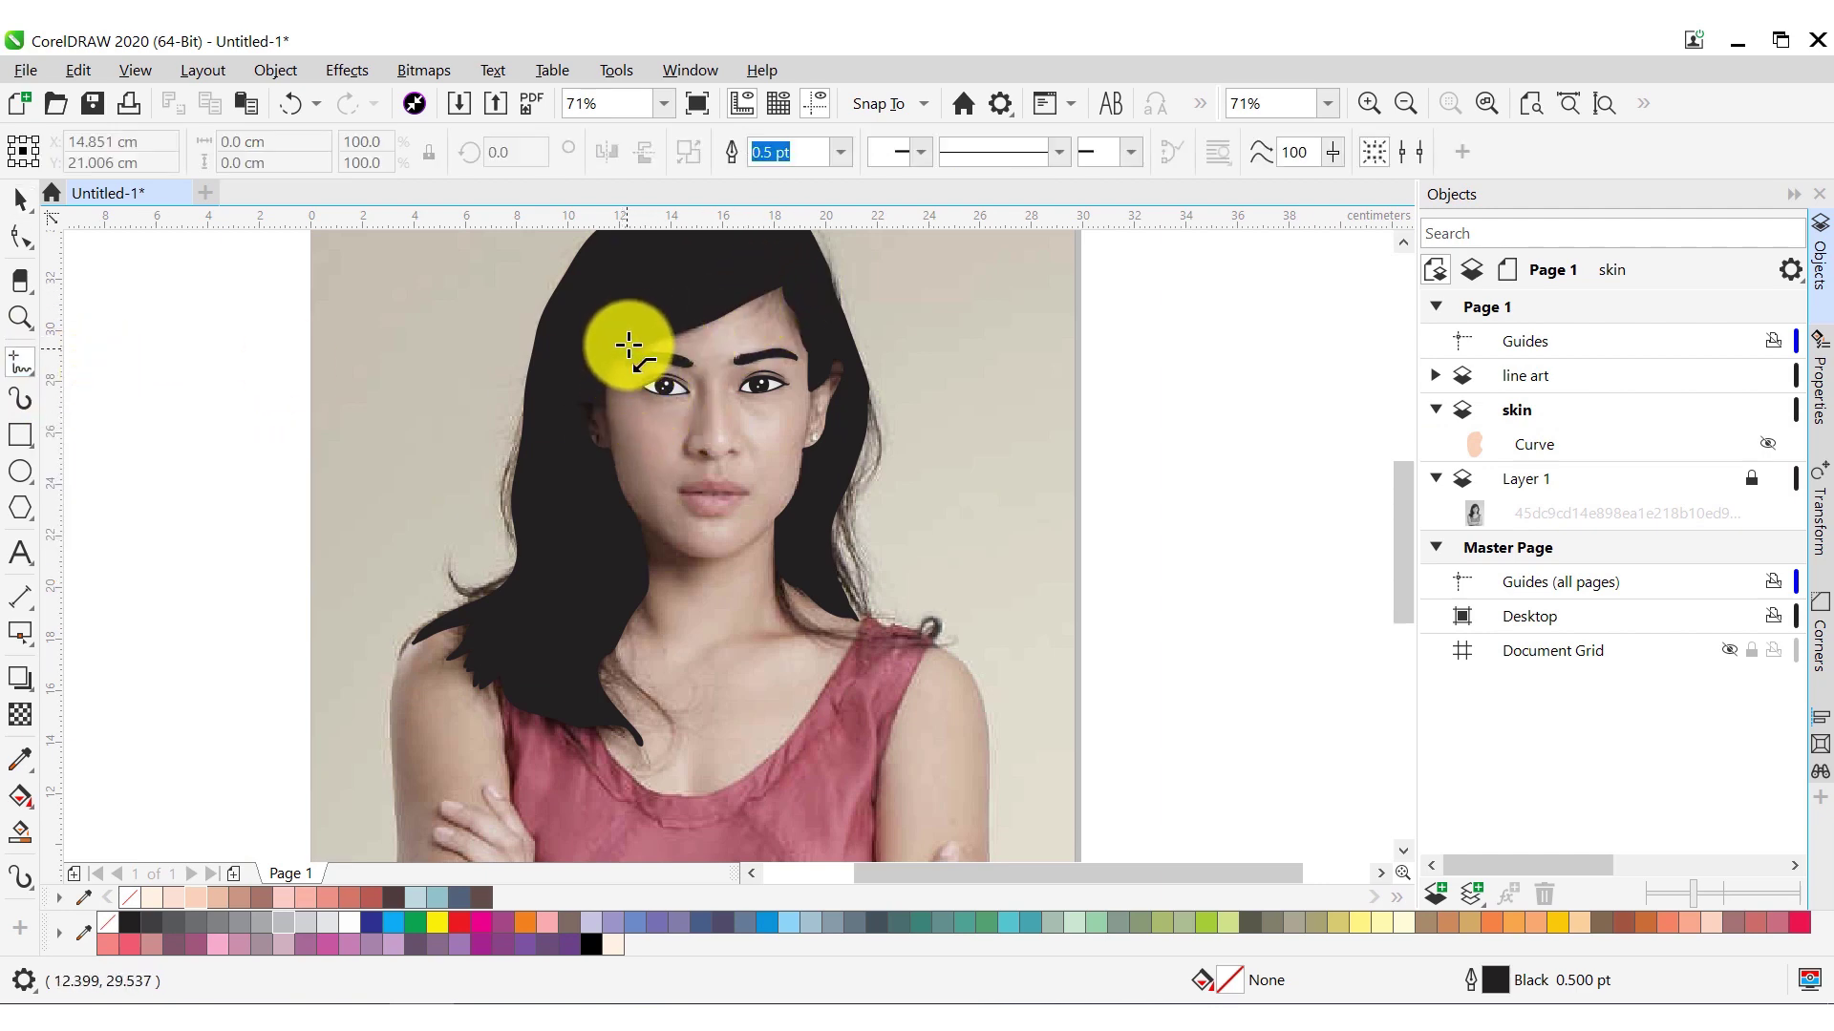
pyautogui.moveTo(628, 345)
pyautogui.mouseDown()
pyautogui.moveTo(633, 459)
pyautogui.moveTo(634, 328)
pyautogui.mouseUp()
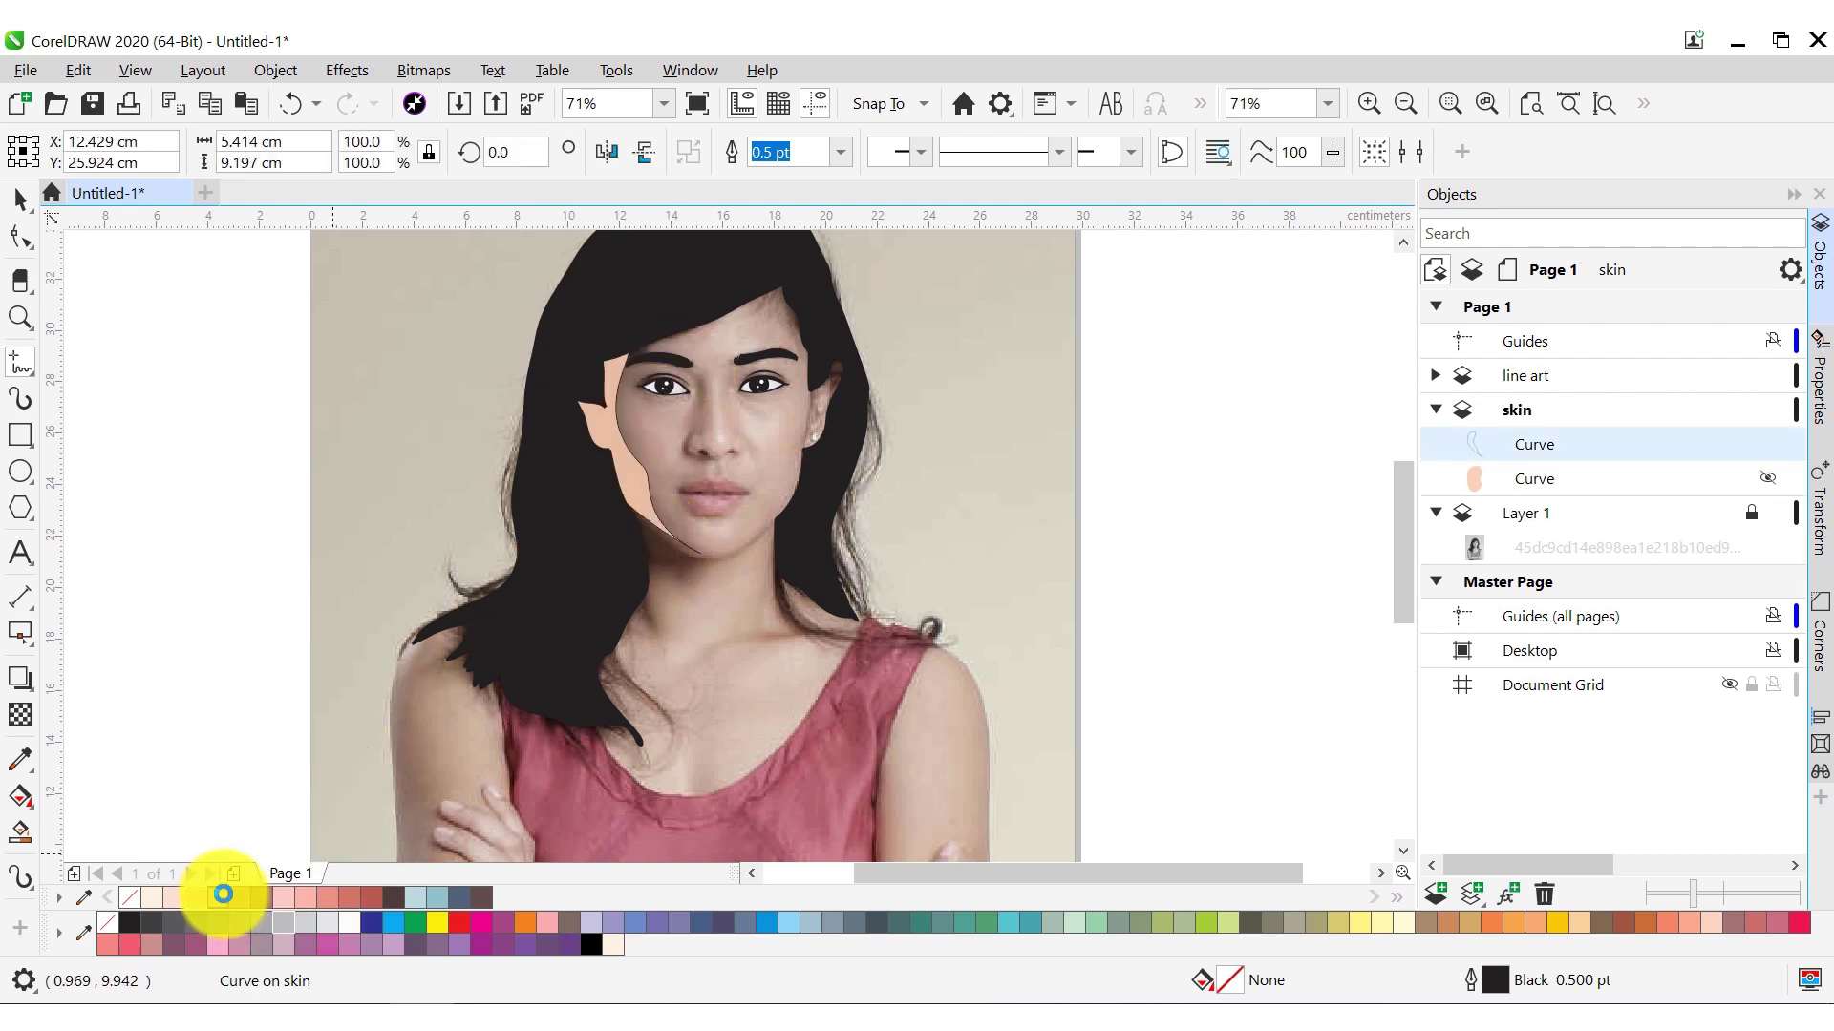
pyautogui.press('space')
pyautogui.press('space')
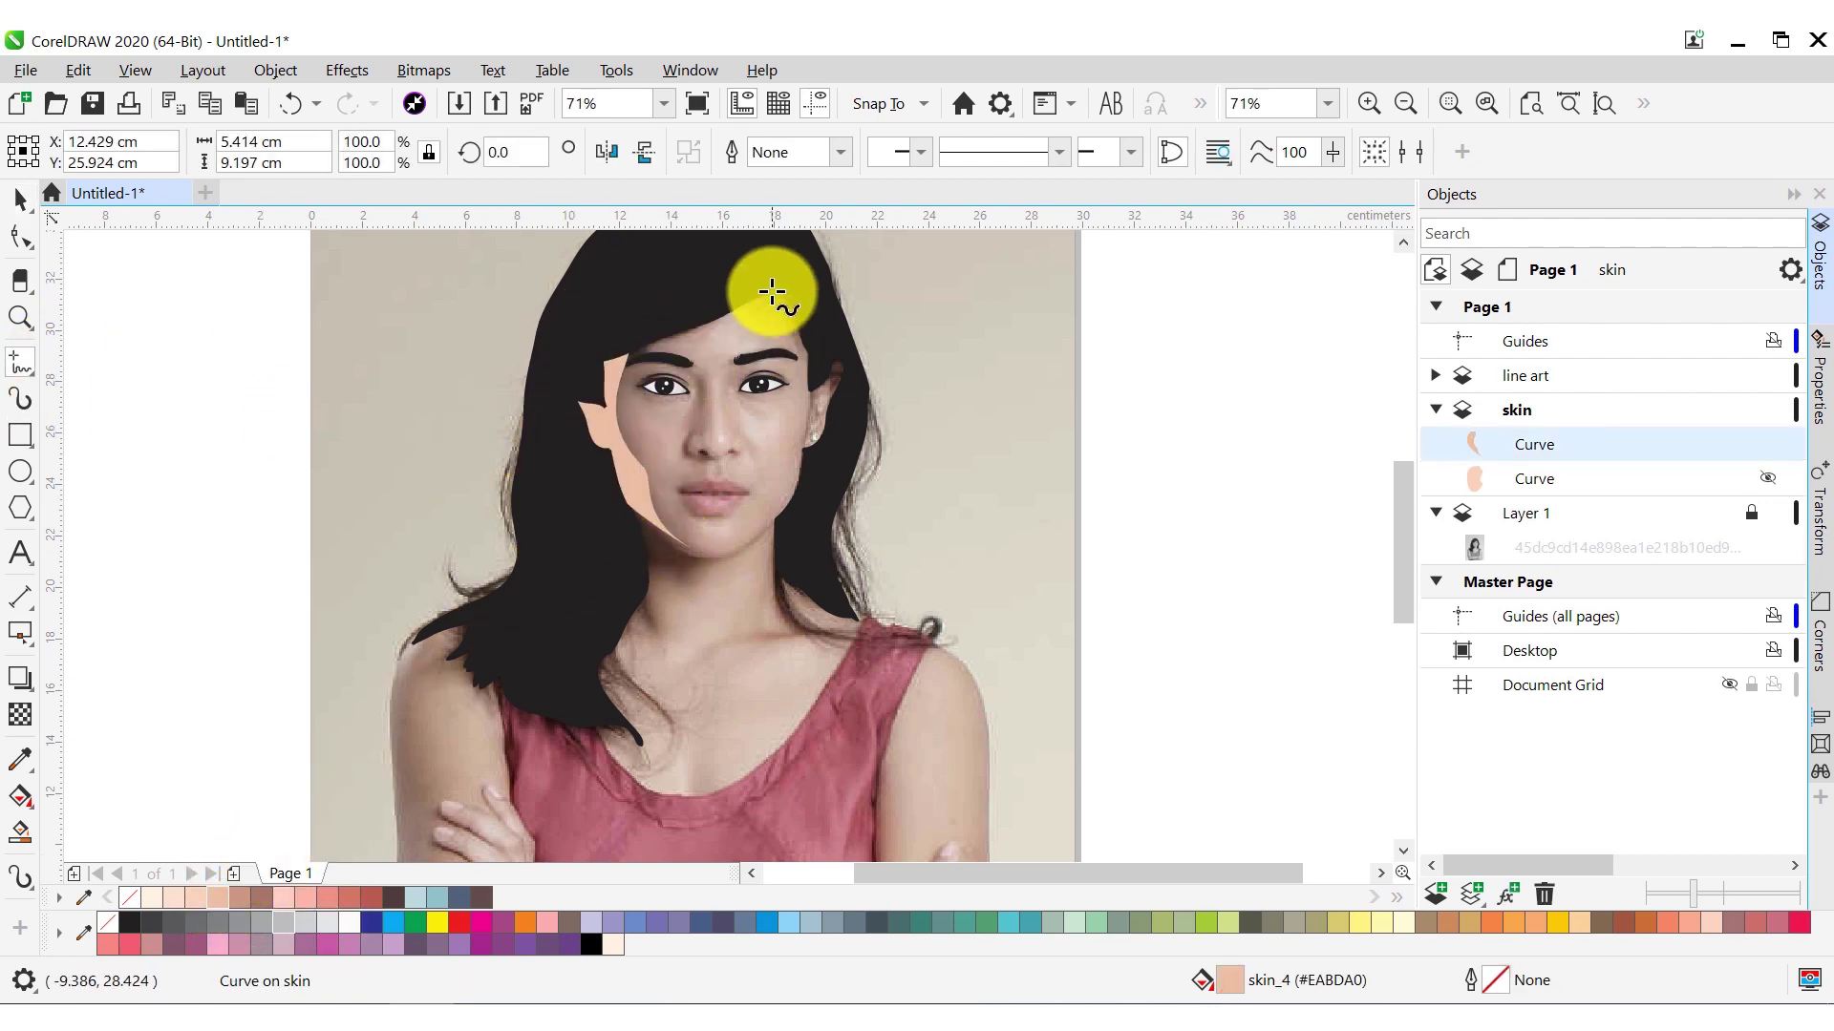
pyautogui.moveTo(764, 282); pyautogui.dragTo(794, 370)
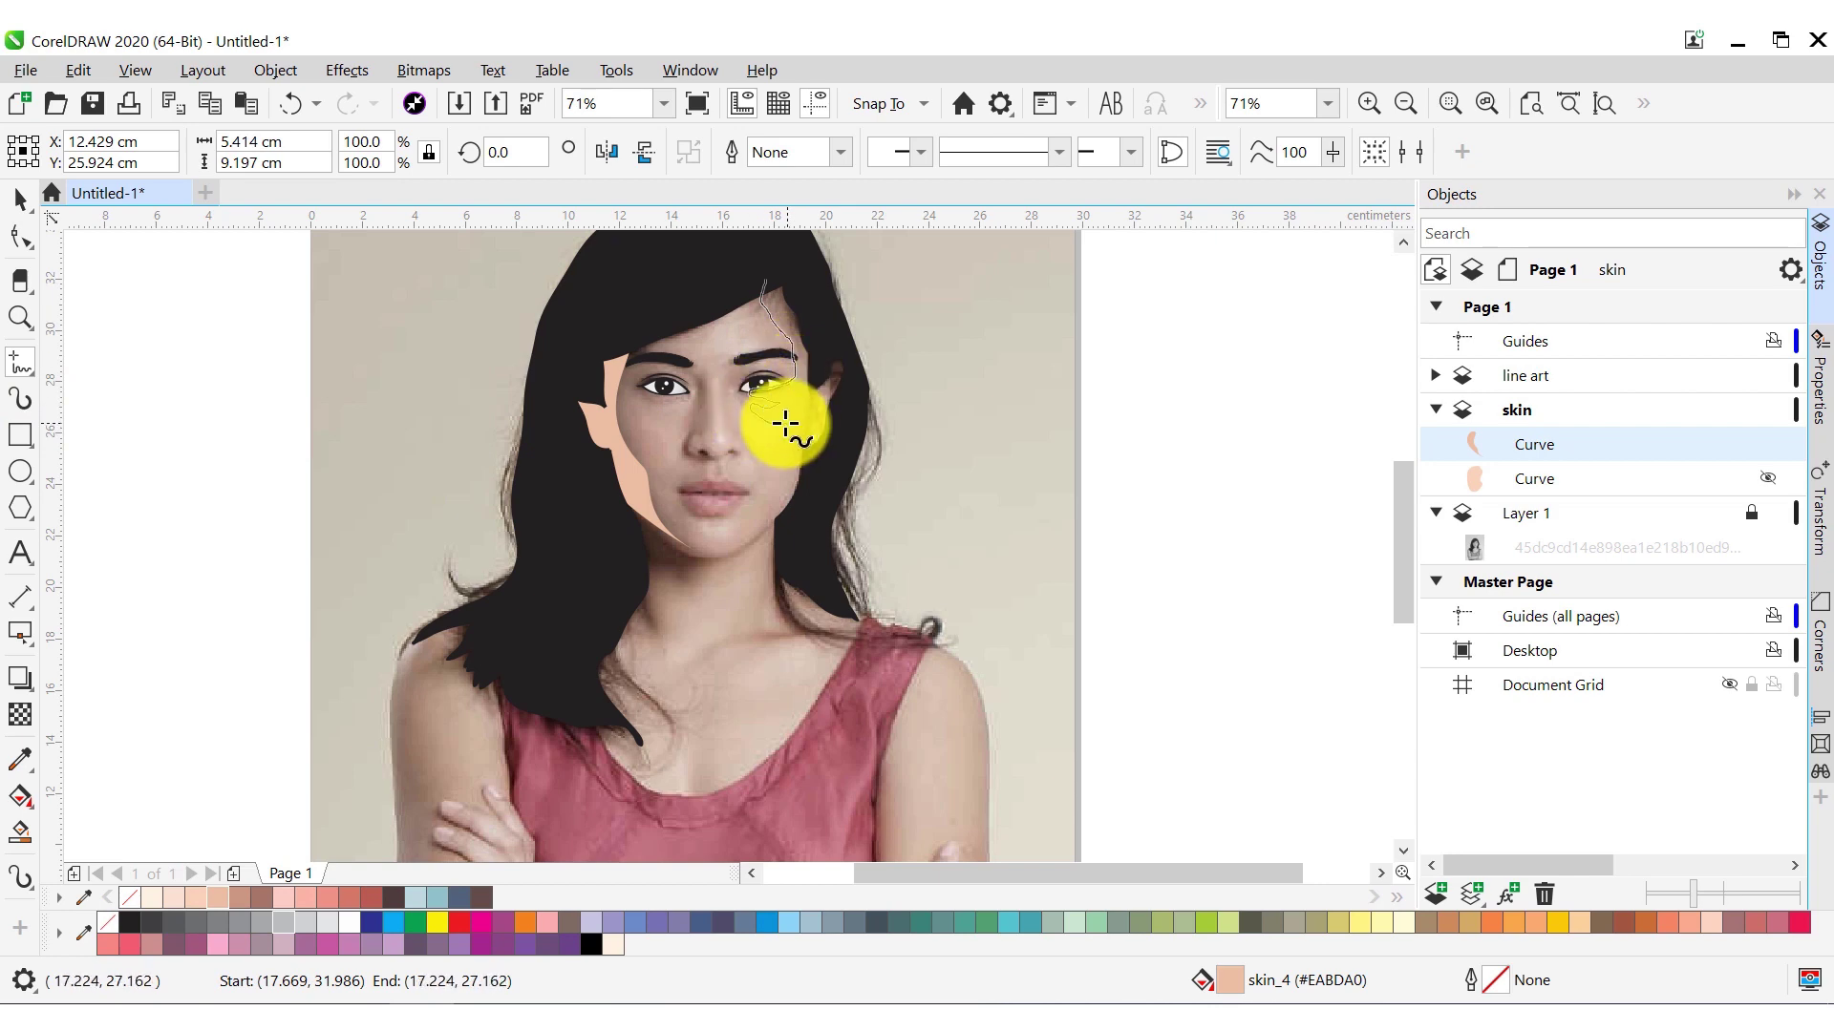
pyautogui.moveTo(790, 467); pyautogui.dragTo(857, 405)
pyautogui.moveTo(772, 274); pyautogui.dragTo(771, 277)
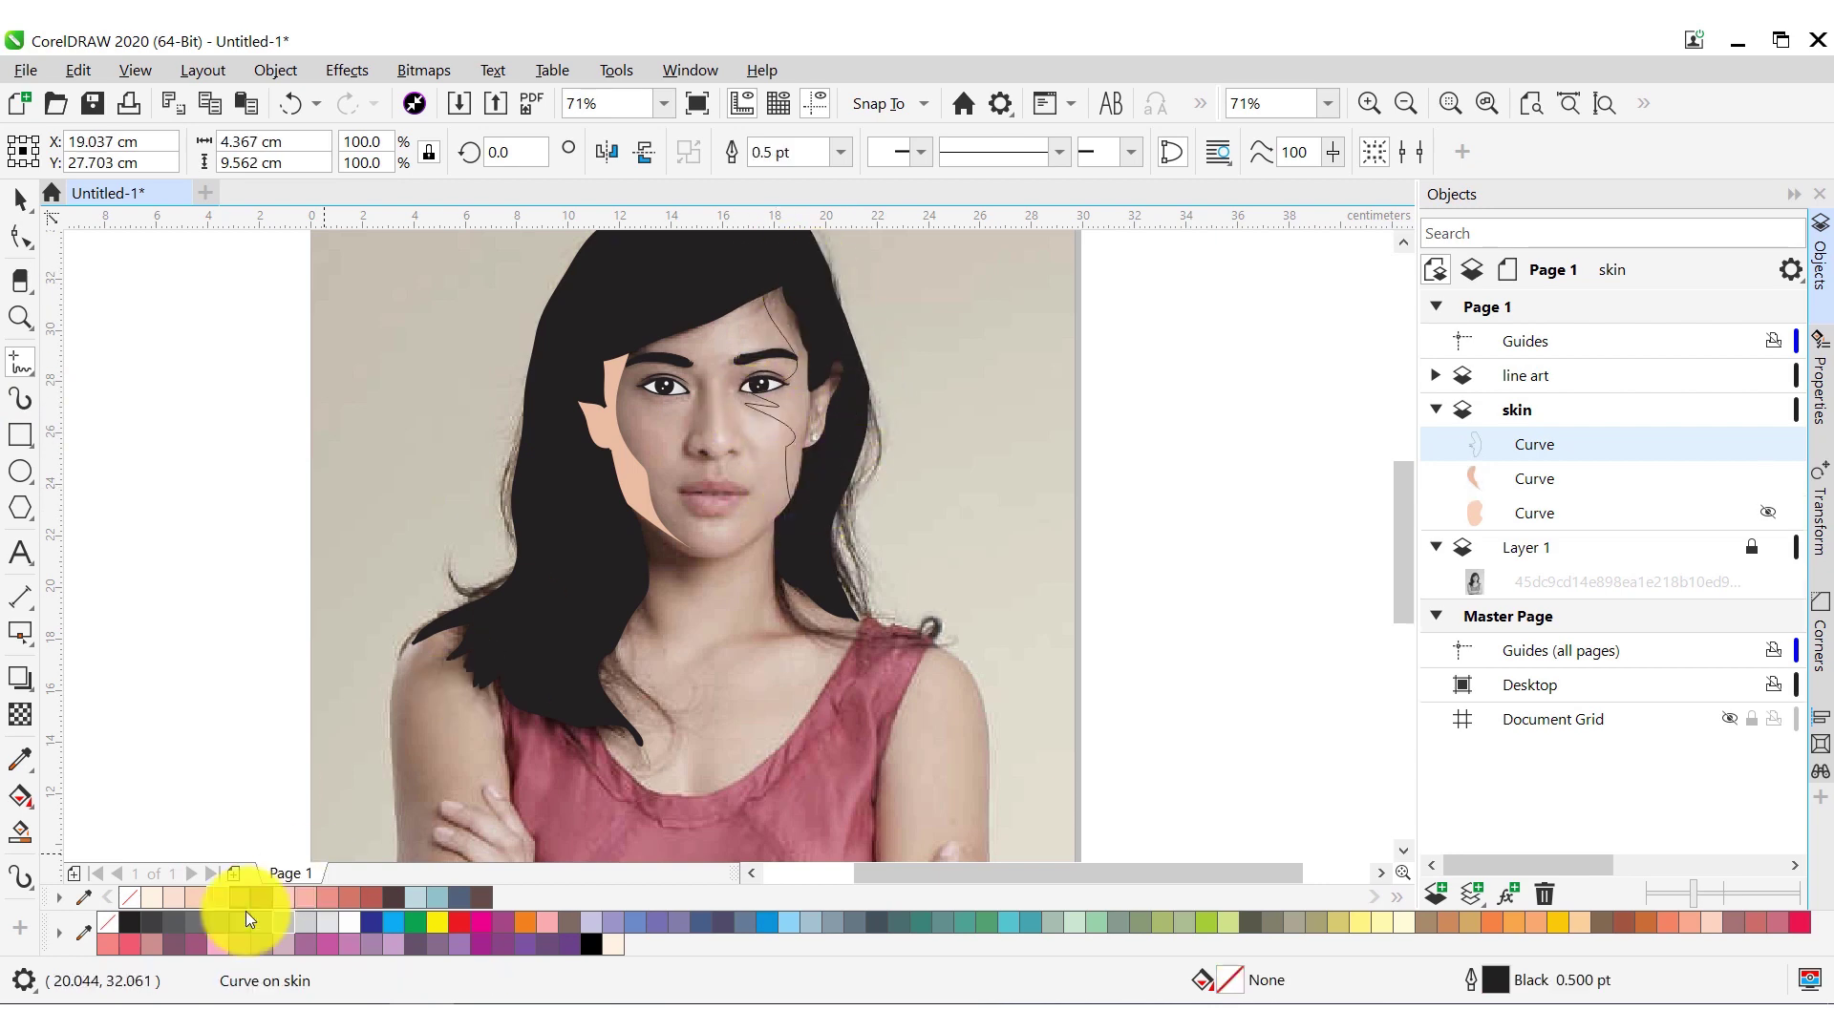
# Trace peach skin_4 shapes around the left and right eyes
pyautogui.press('z')
pyautogui.click(736, 491)
pyautogui.press('F5')
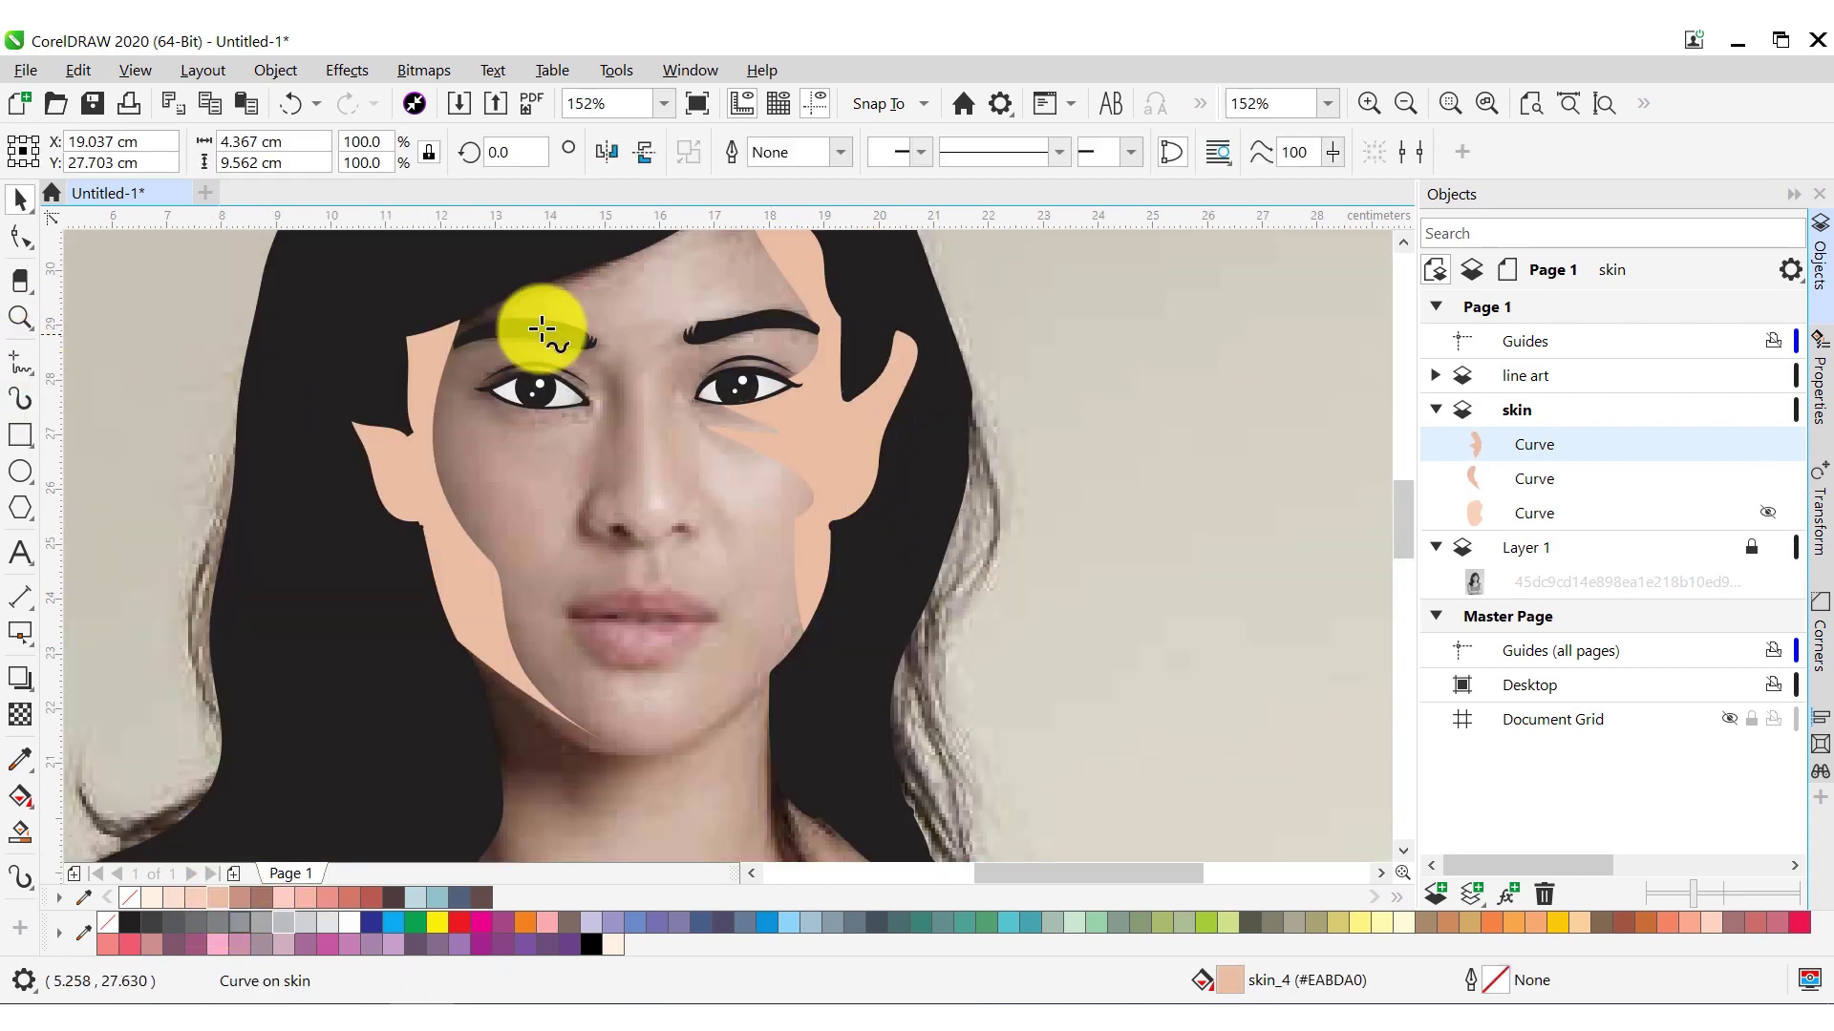
pyautogui.moveTo(476, 338); pyautogui.dragTo(590, 344)
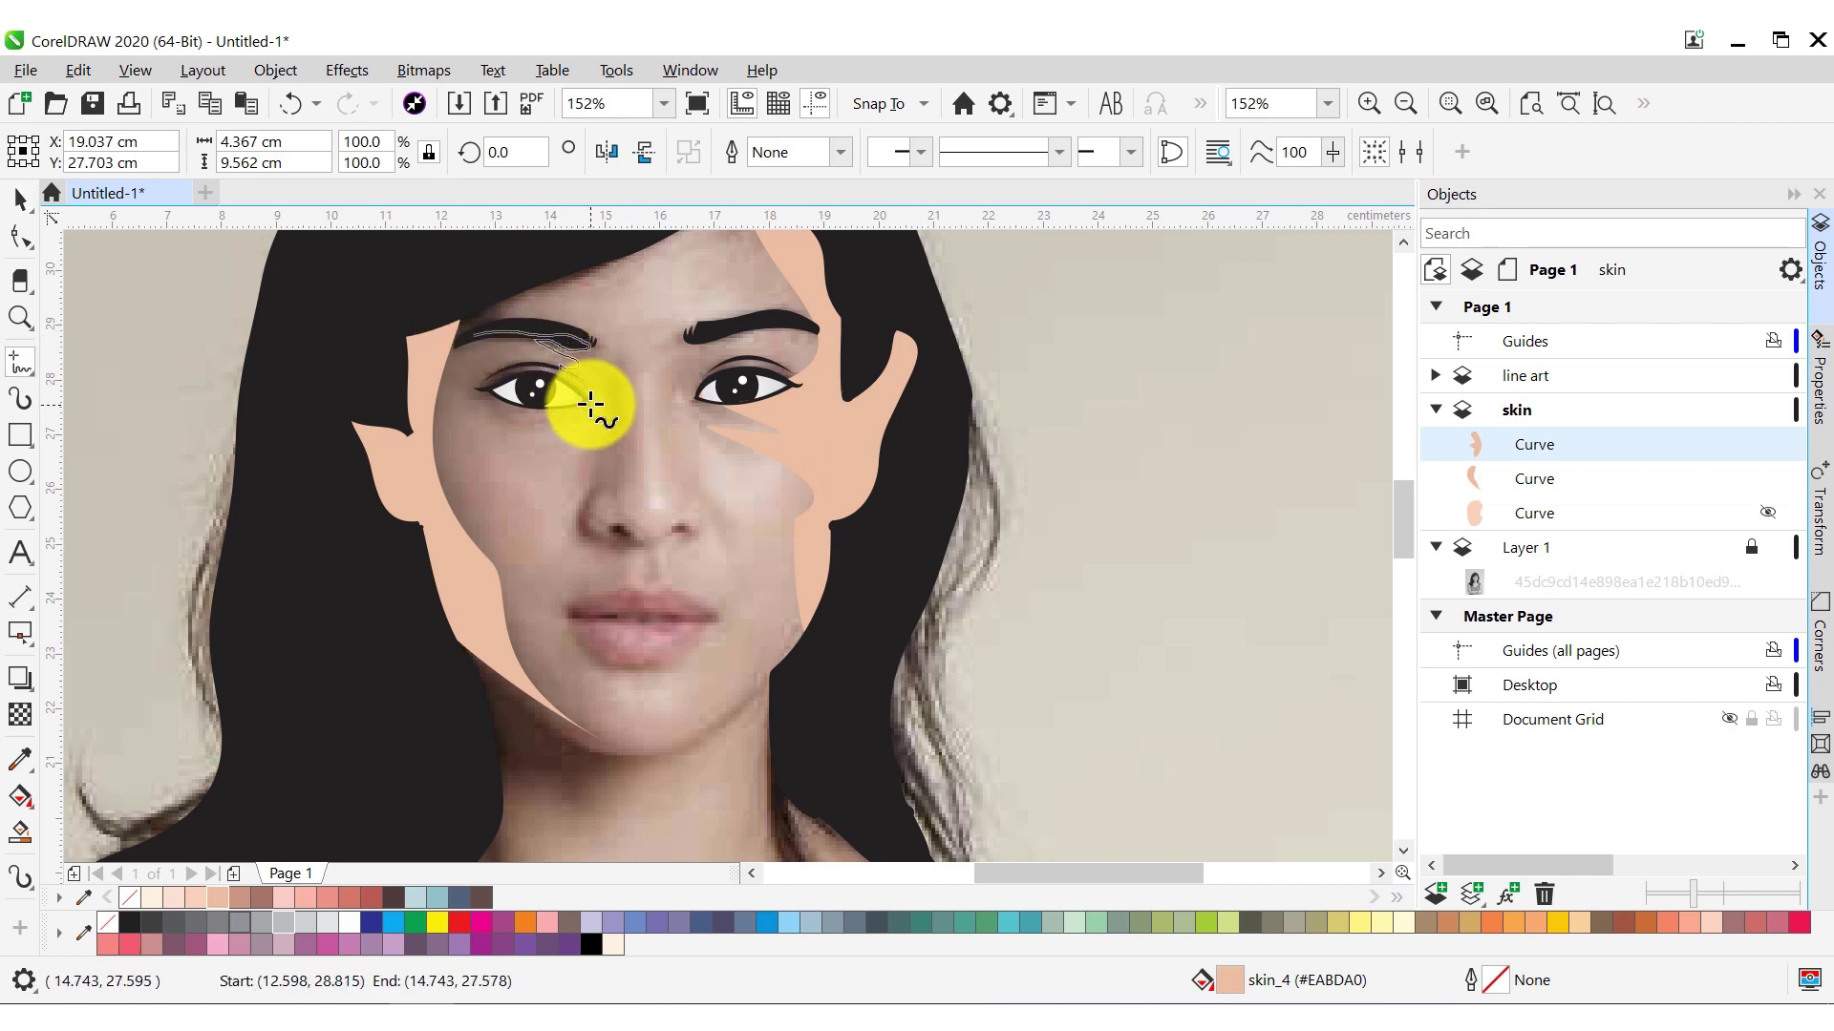
pyautogui.moveTo(485, 333); pyautogui.dragTo(482, 335)
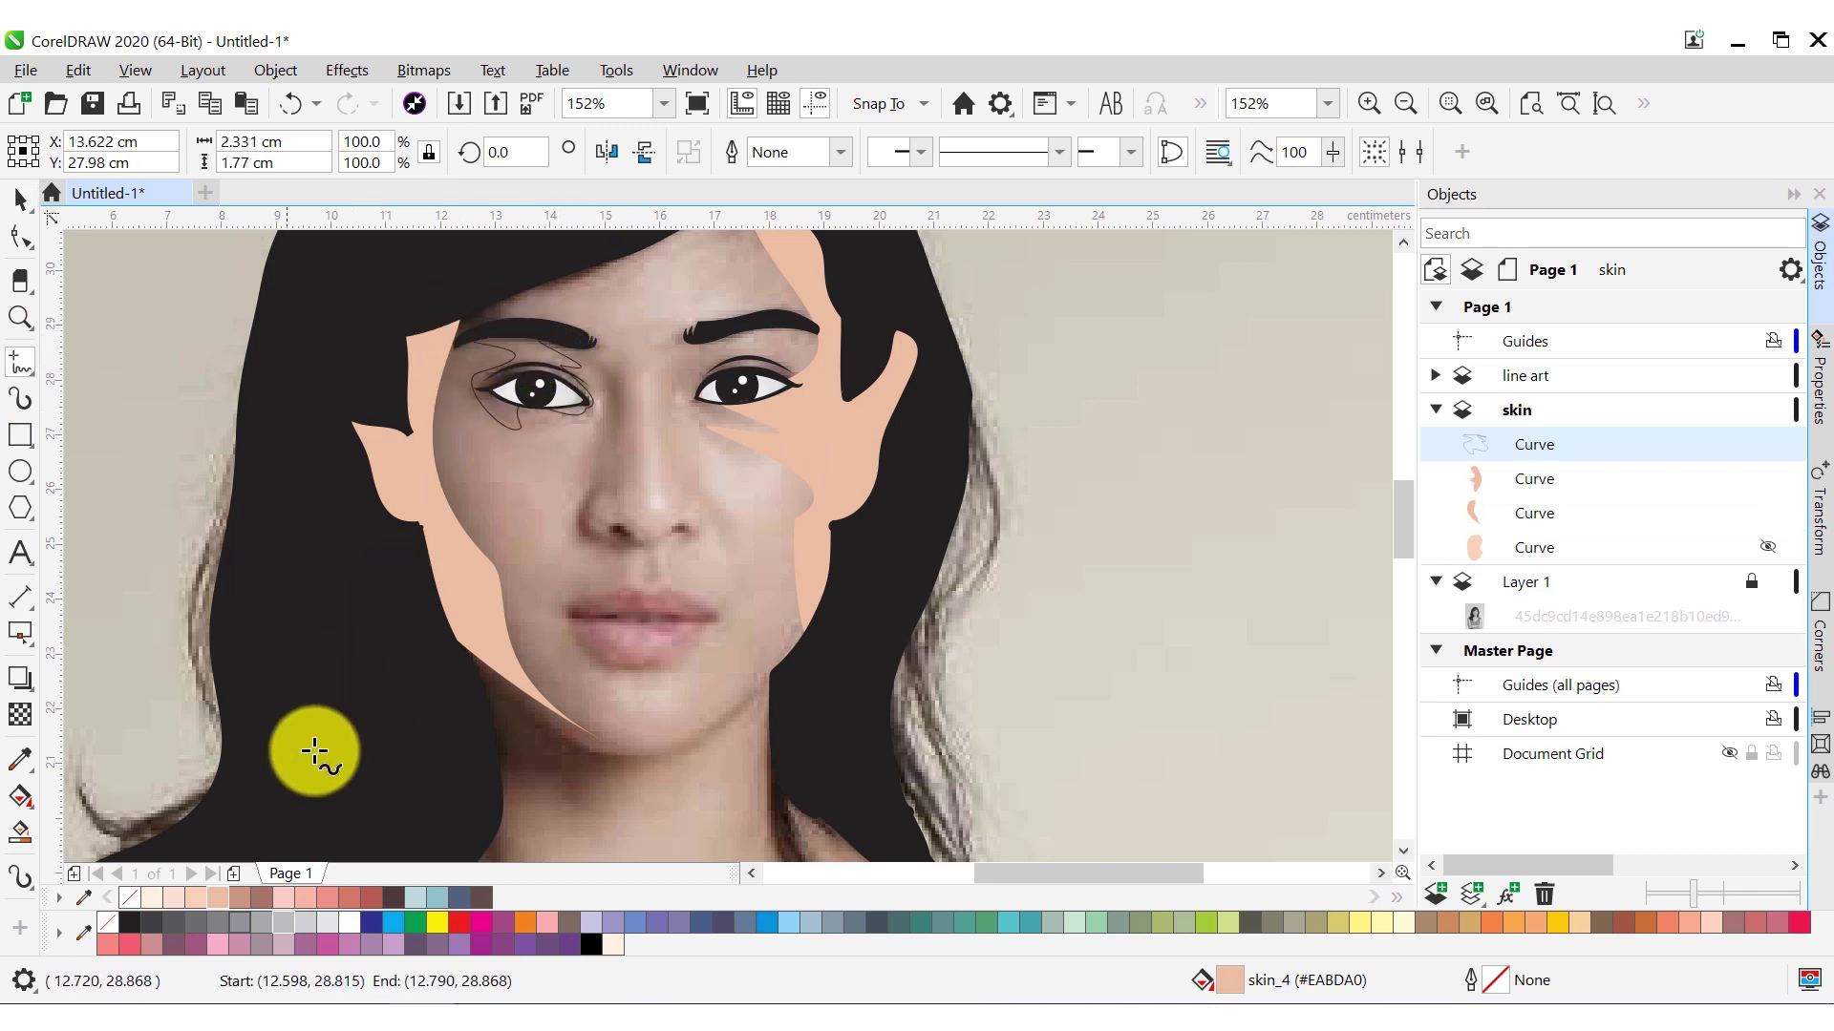
pyautogui.click(232, 892)
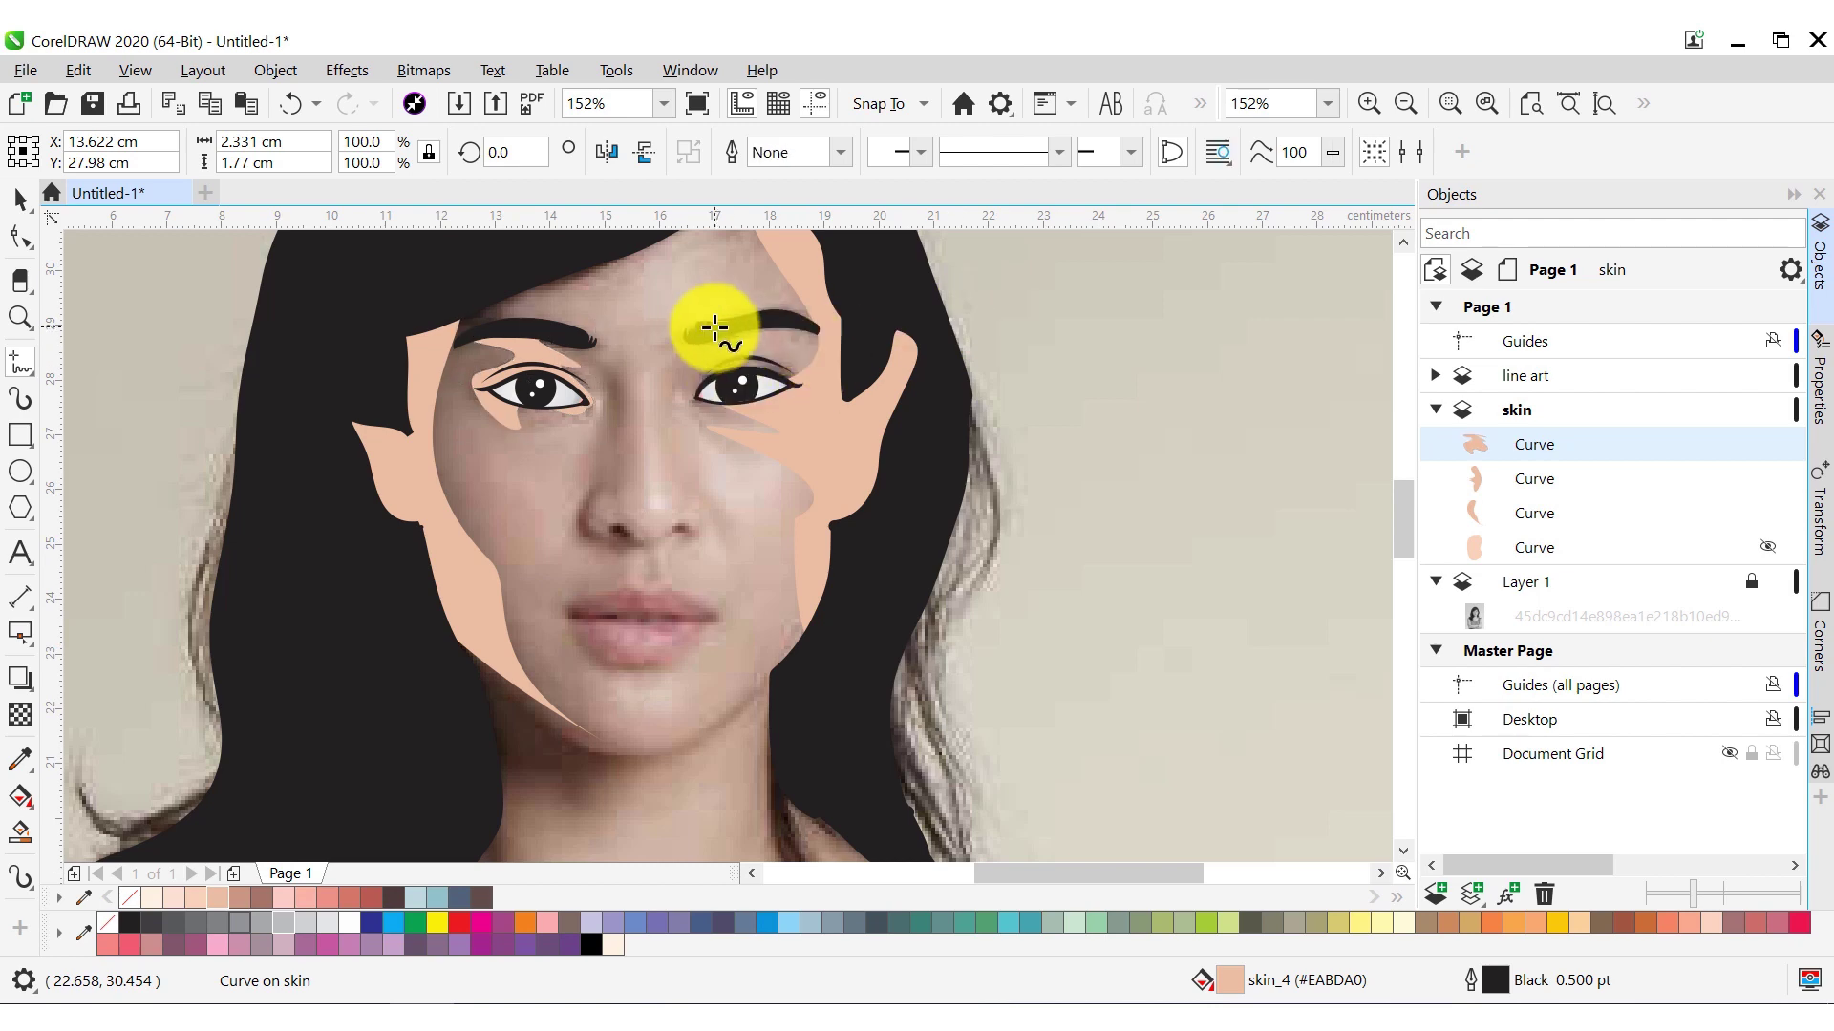
pyautogui.moveTo(675, 382); pyautogui.dragTo(684, 337)
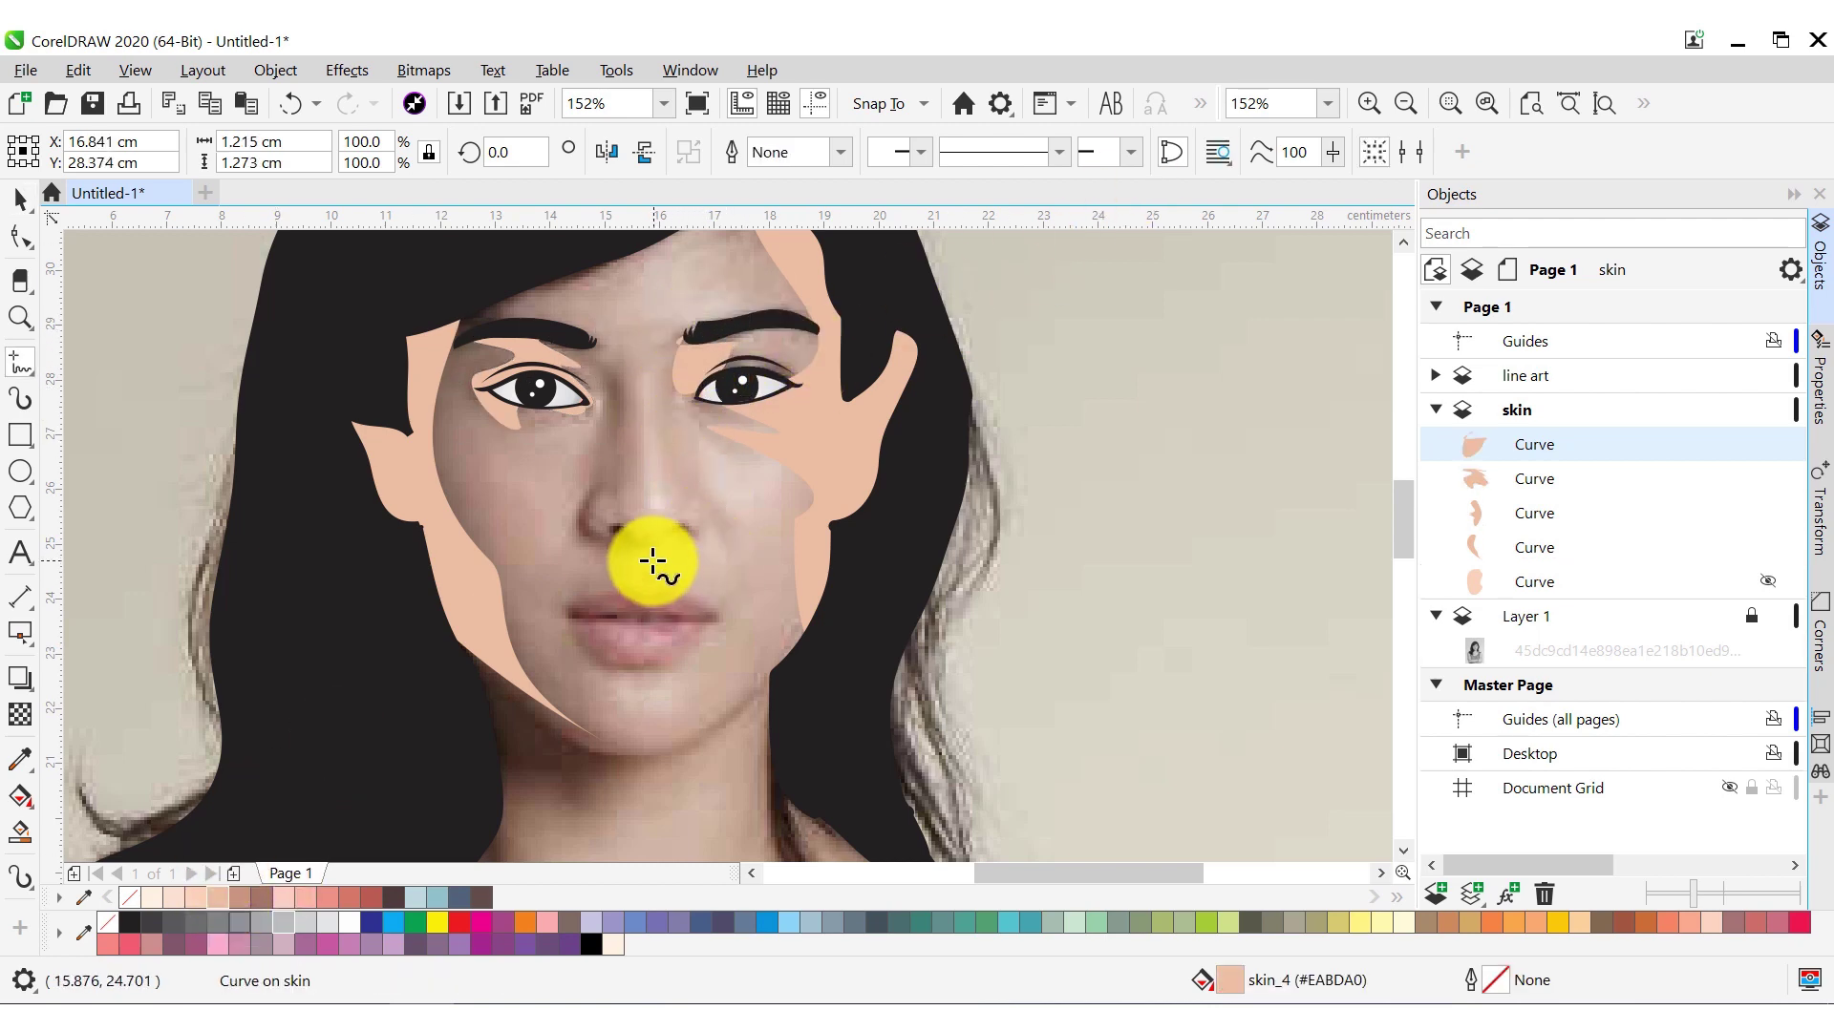
pyautogui.hotkey('ctrl', 'z')
# Zoom in on the nose and mouth and begin a Pen-drawn skin shape below the nose
pyautogui.press('z')
pyautogui.click(704, 516)
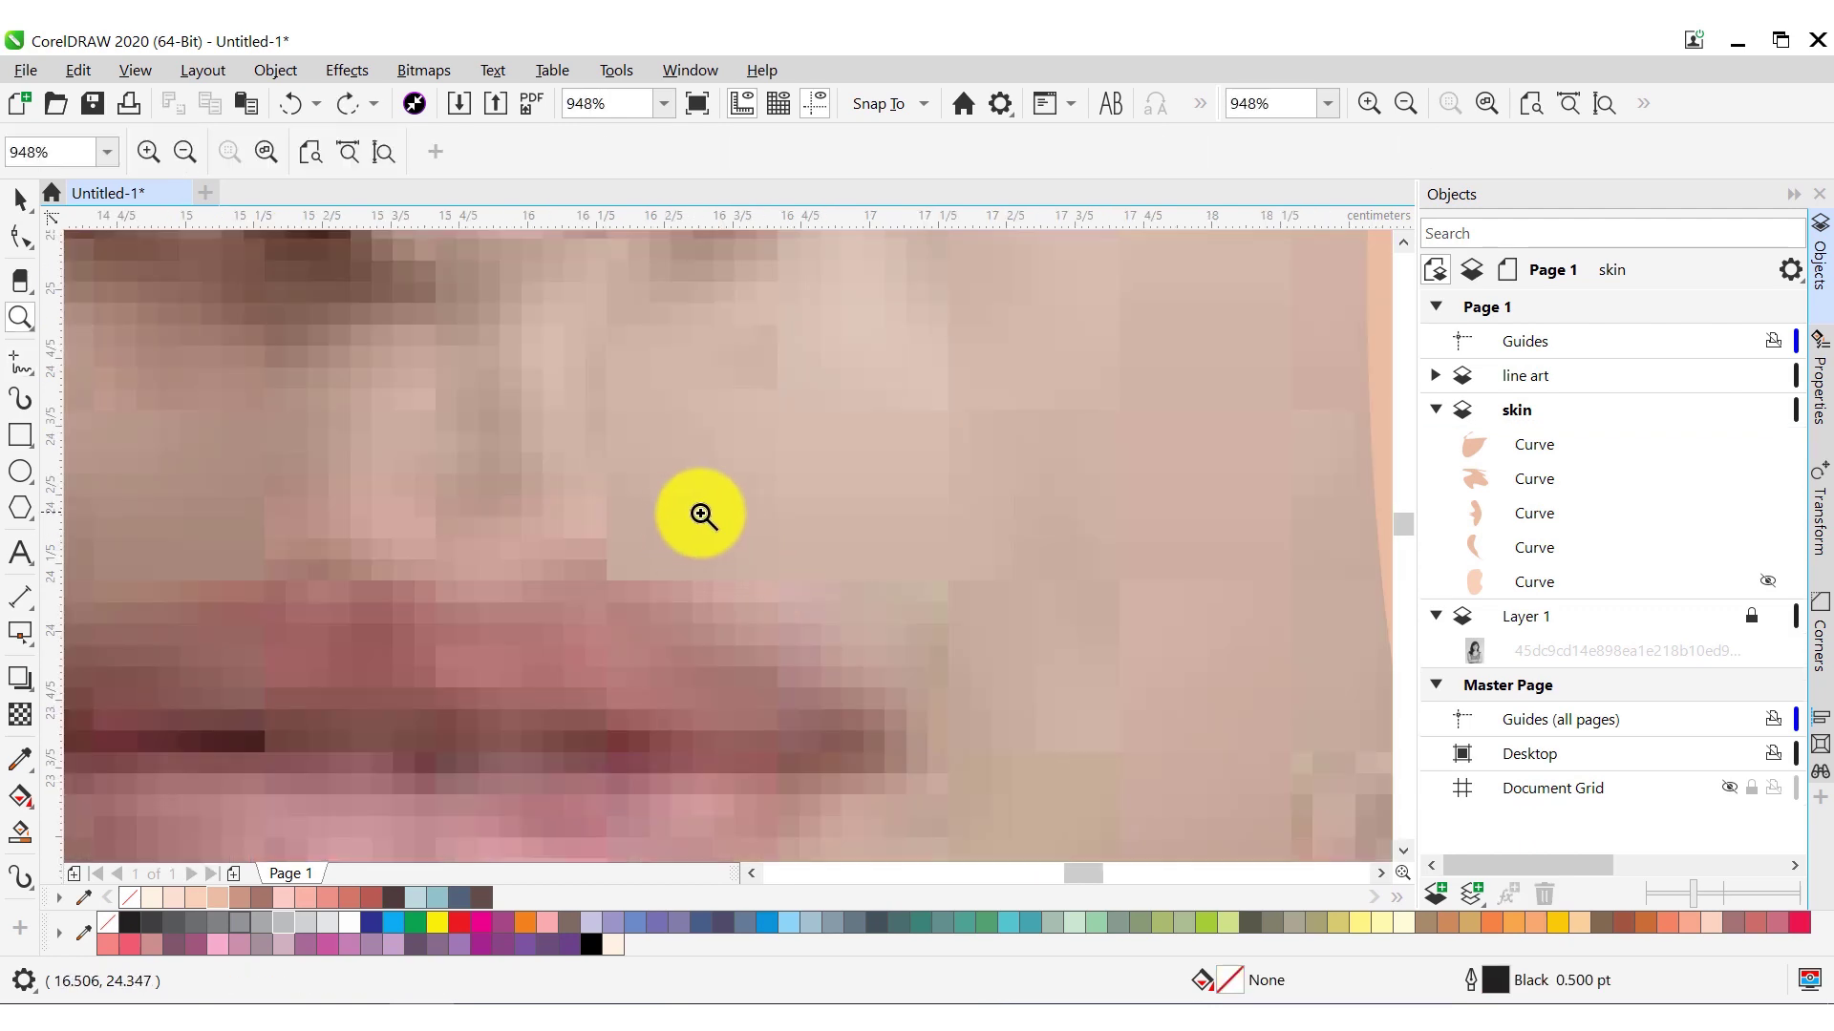
pyautogui.press('F3')
pyautogui.click(29, 368)
pyautogui.click(645, 560)
pyautogui.click(634, 552)
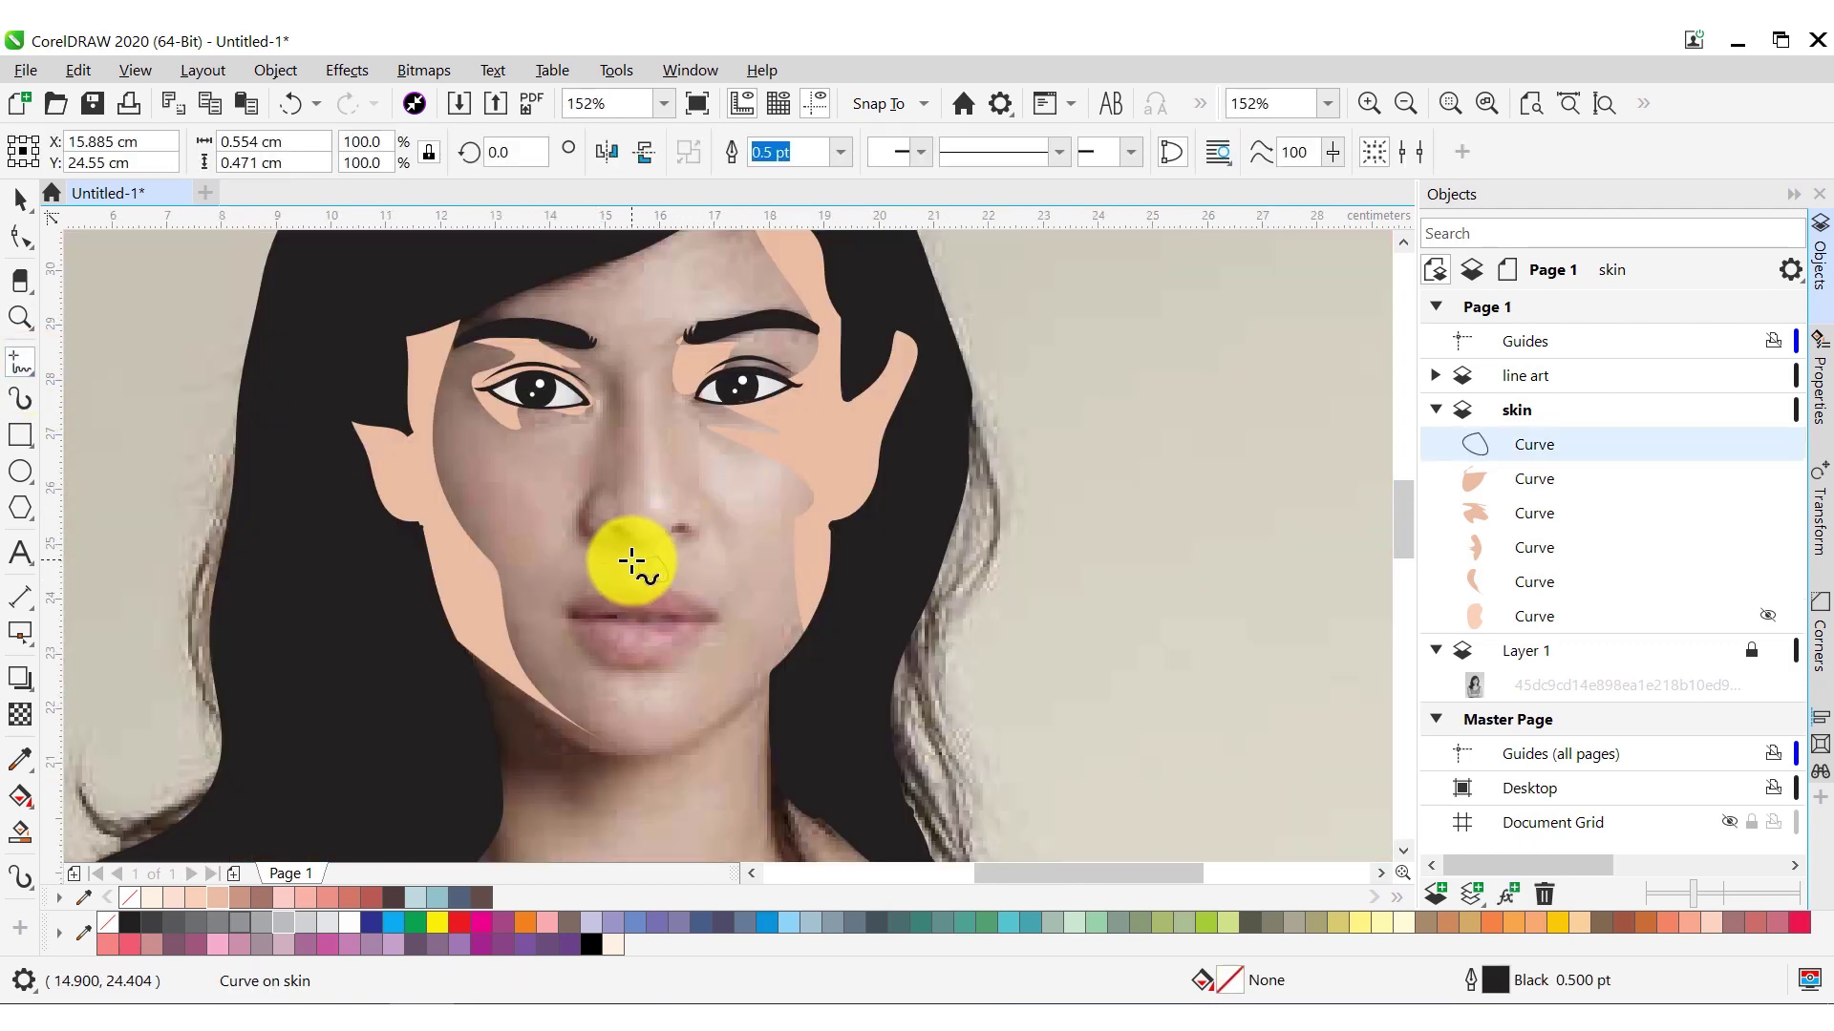
pyautogui.hotkey('ctrl', 'z')
pyautogui.click(28, 372)
pyautogui.click(77, 445)
pyautogui.click(659, 594)
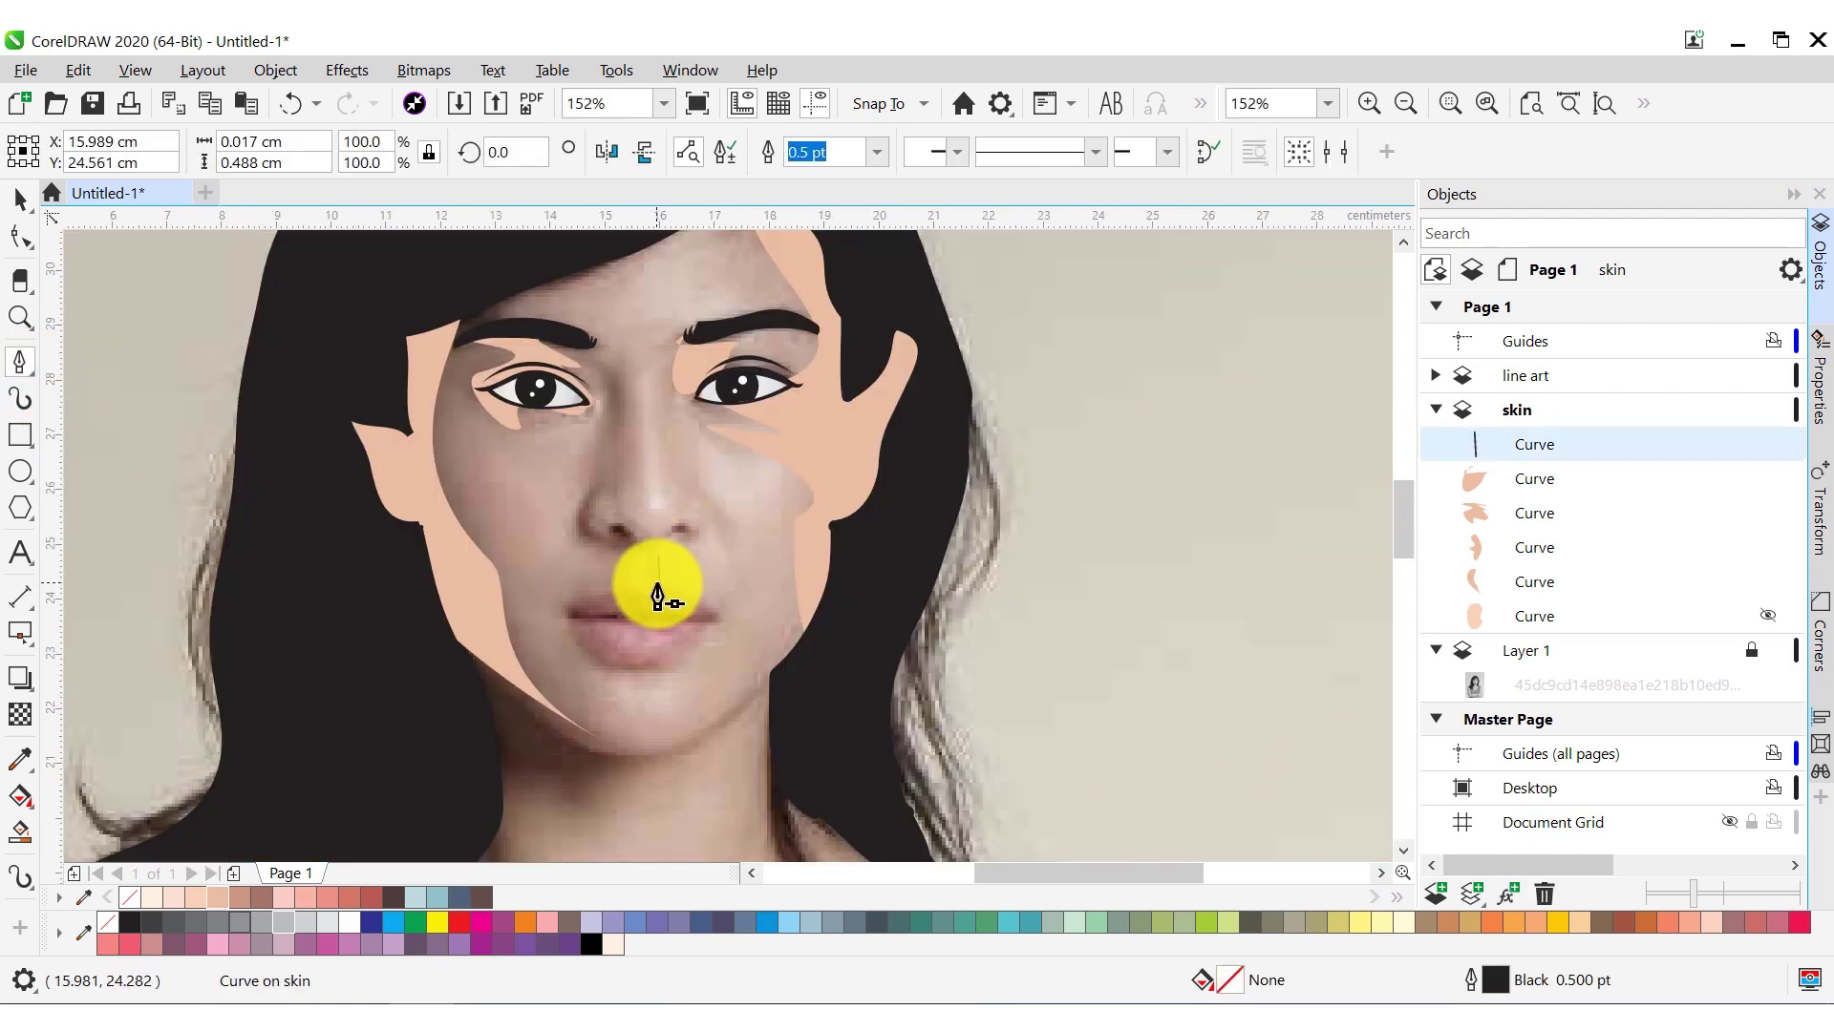
pyautogui.press('z')
pyautogui.click(1373, 103)
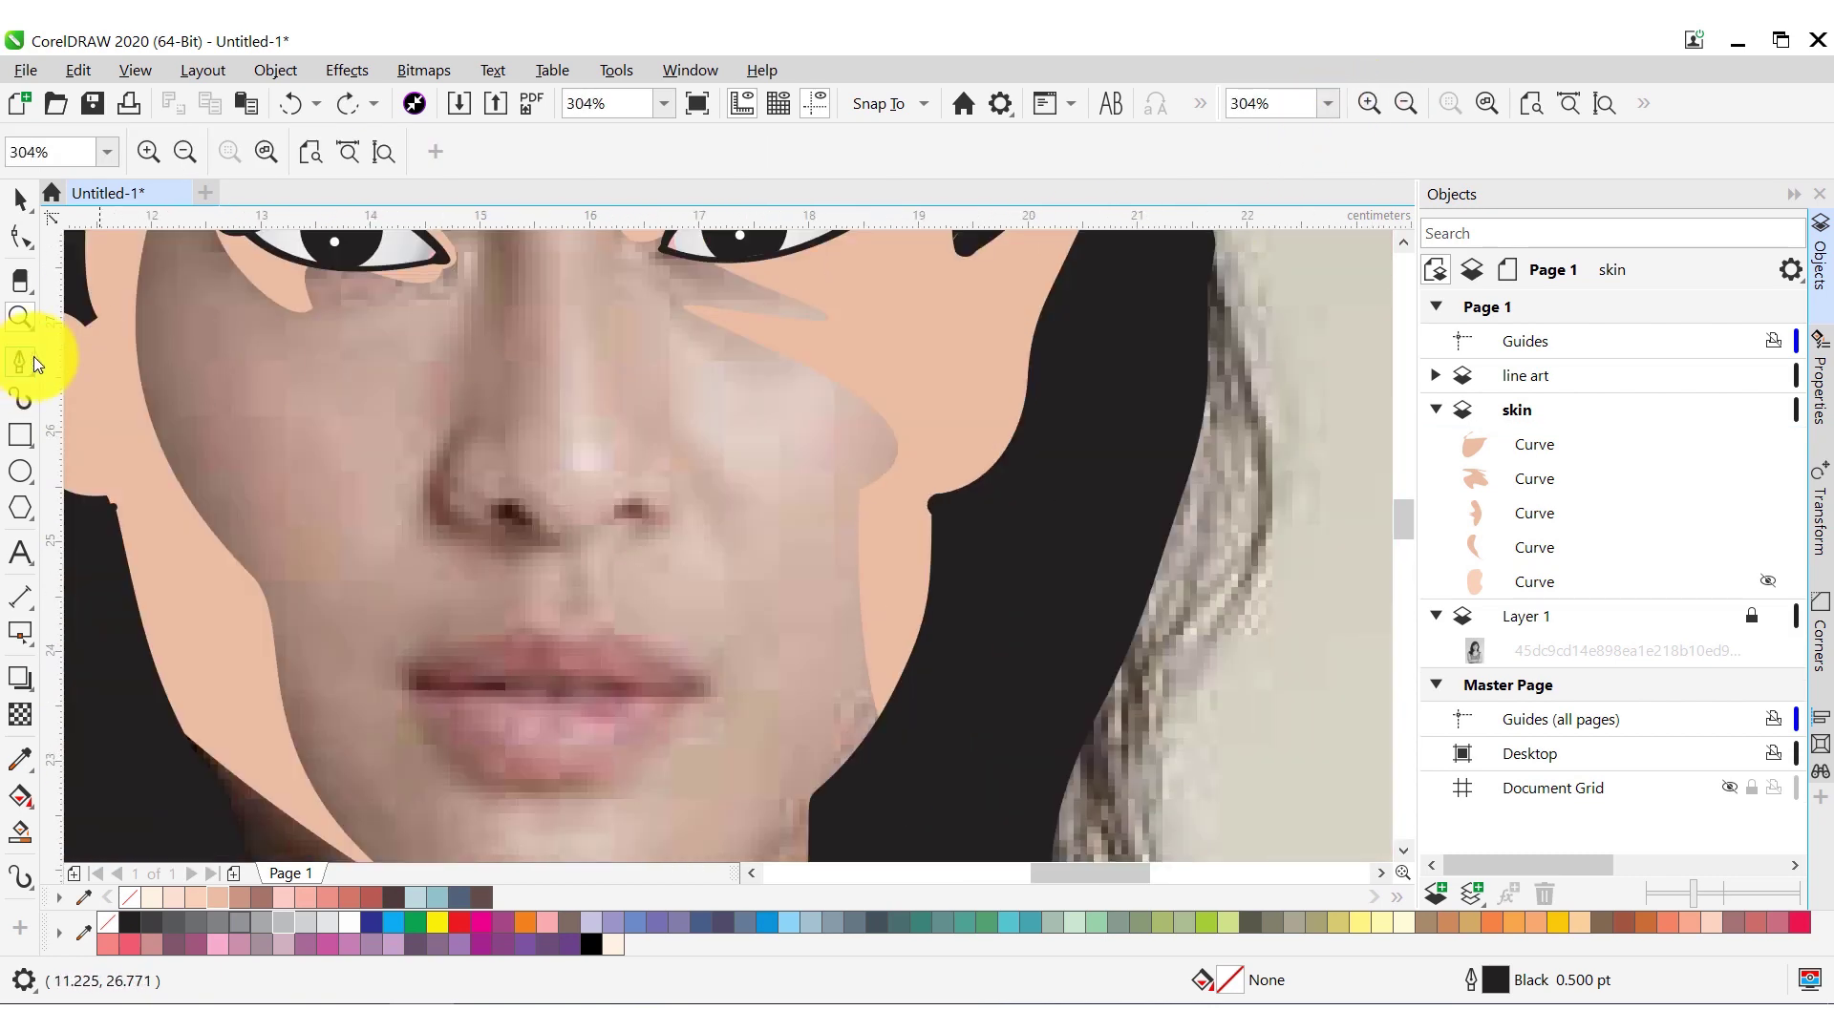
# Close the small shape below the nose and fill it with skin colour
pyautogui.click(20, 361)
pyautogui.click(585, 557)
pyautogui.click(587, 611)
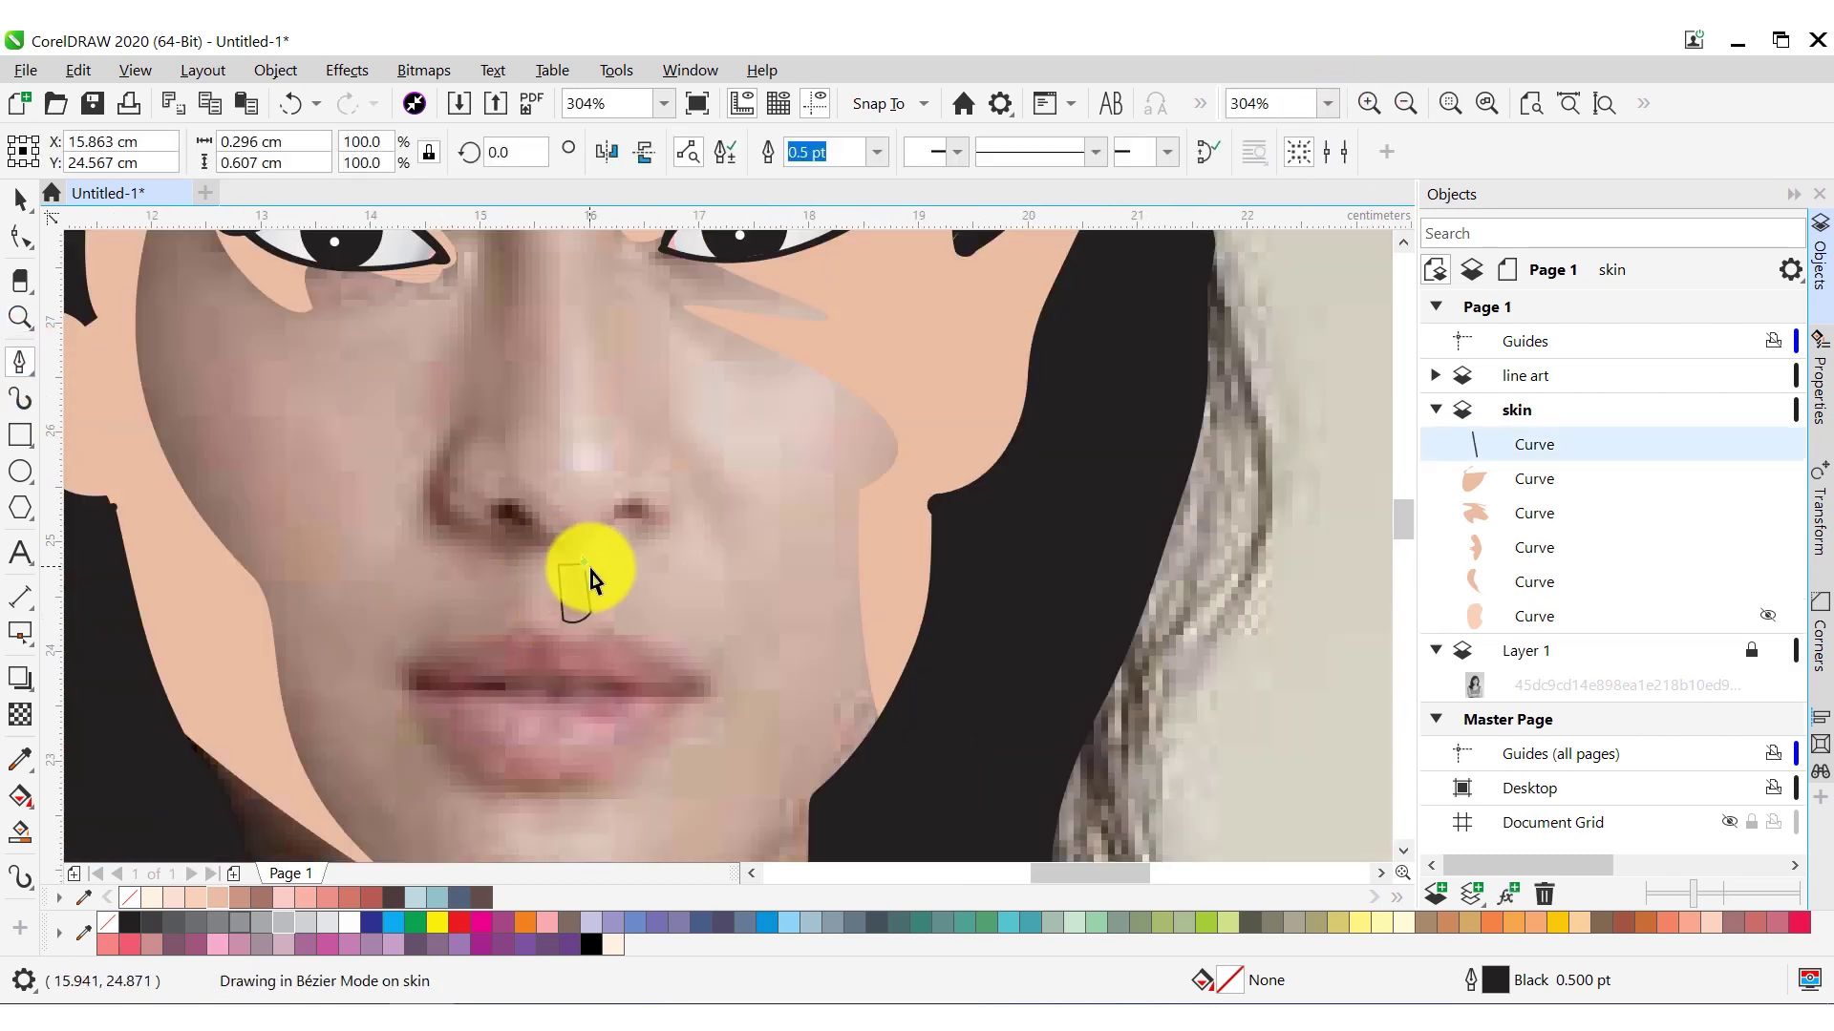
pyautogui.click(559, 564)
pyautogui.press('space')
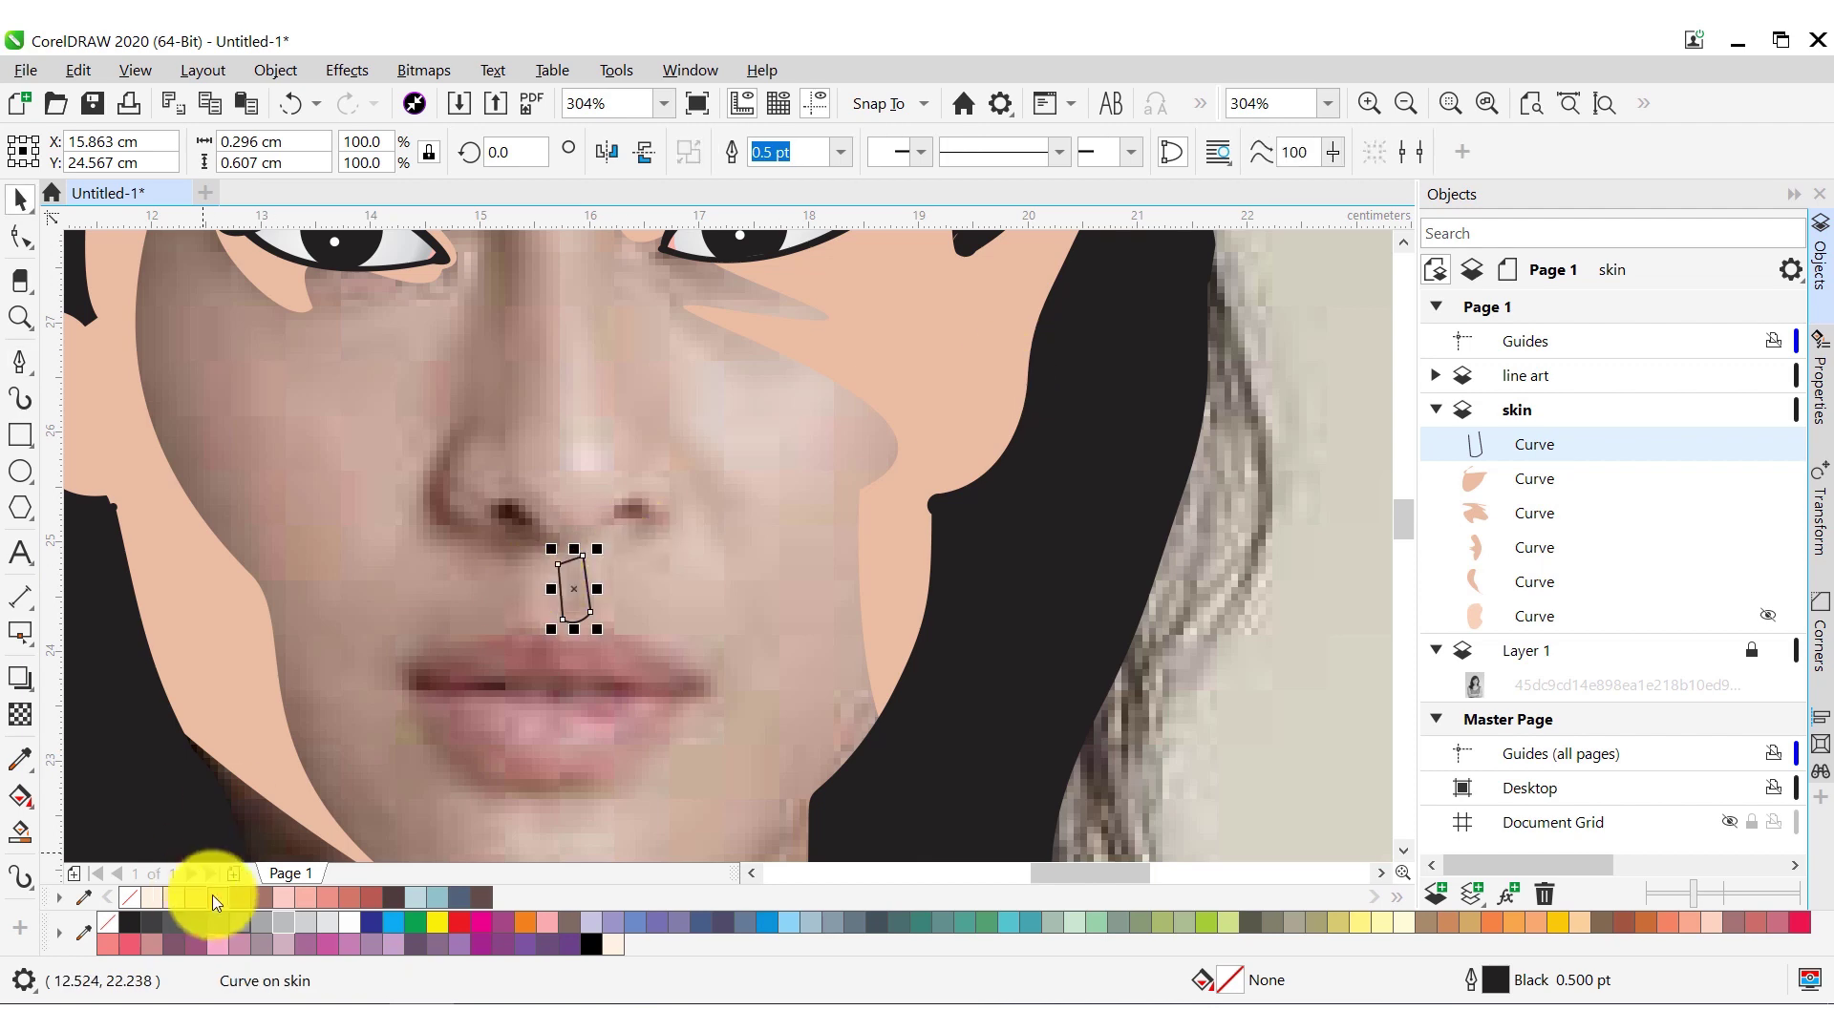
pyautogui.click(218, 898)
pyautogui.click(499, 594)
pyautogui.scroll(3, 1376, 512)
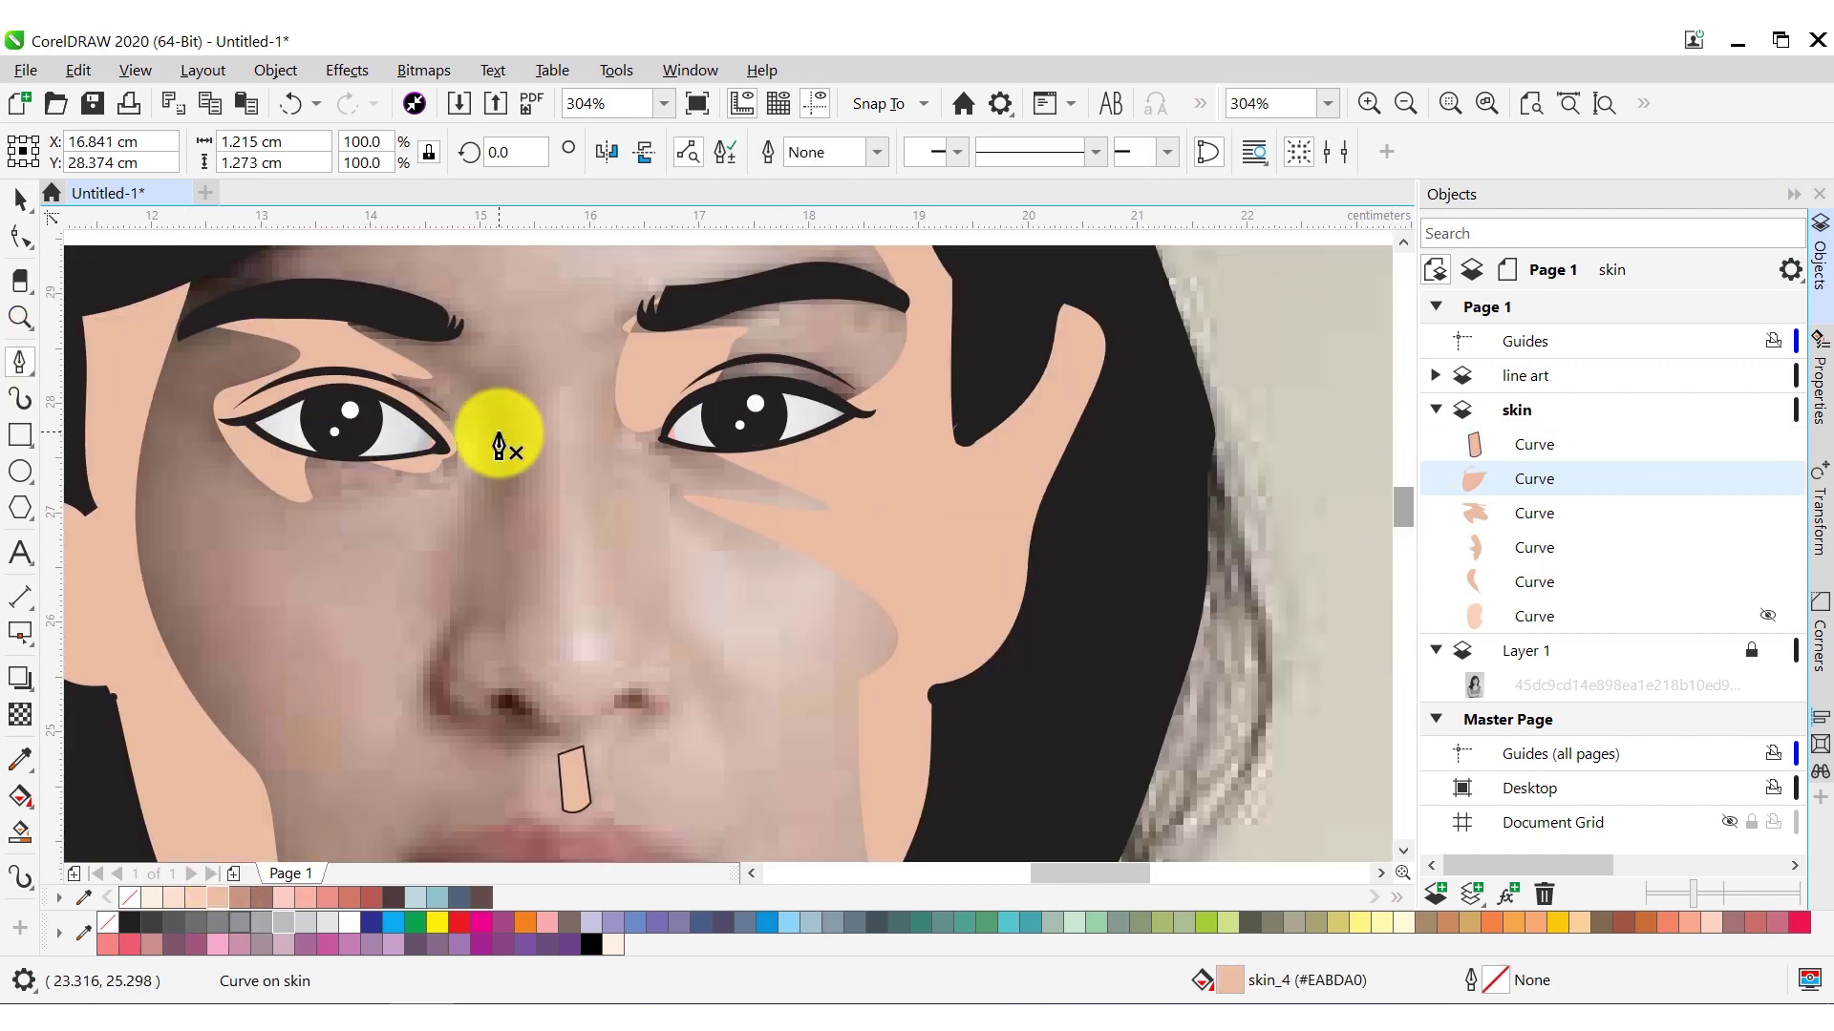
# Trace a freehand shape along the nose's left side, filled skin_4 with no outline
pyautogui.click(19, 363)
pyautogui.click(99, 364)
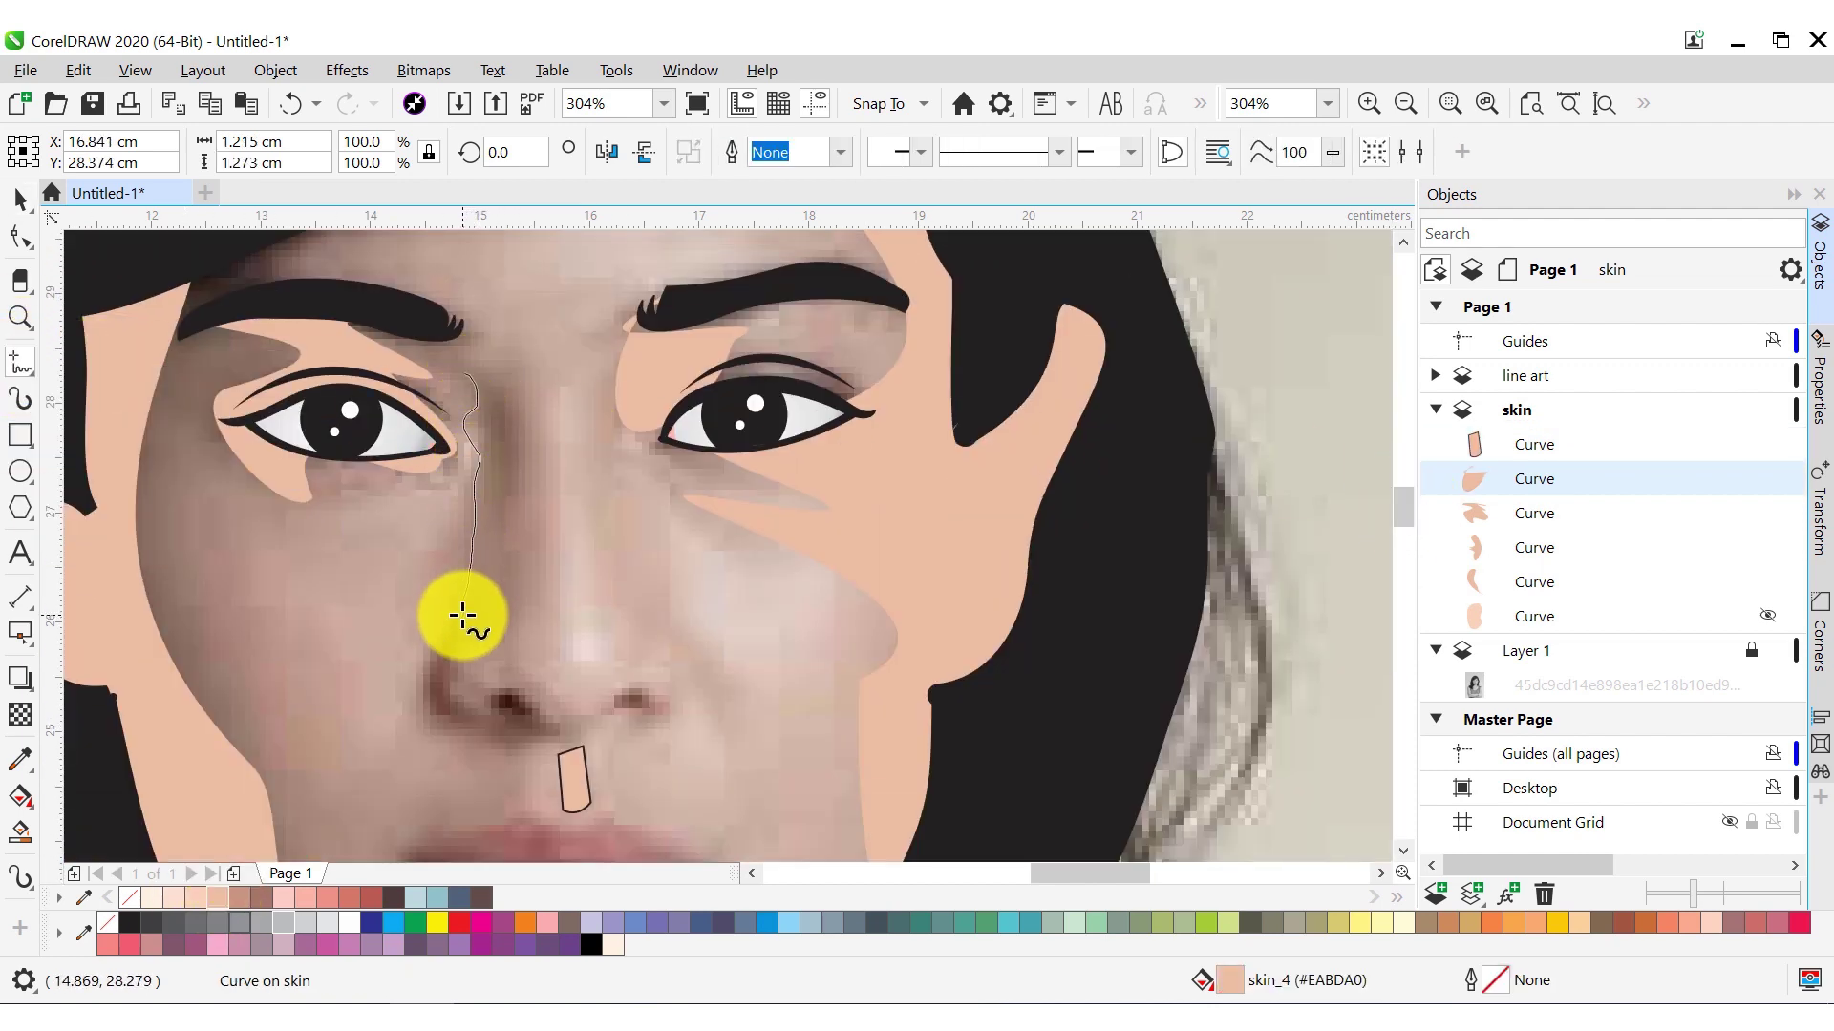
pyautogui.moveTo(533, 401); pyautogui.dragTo(478, 377)
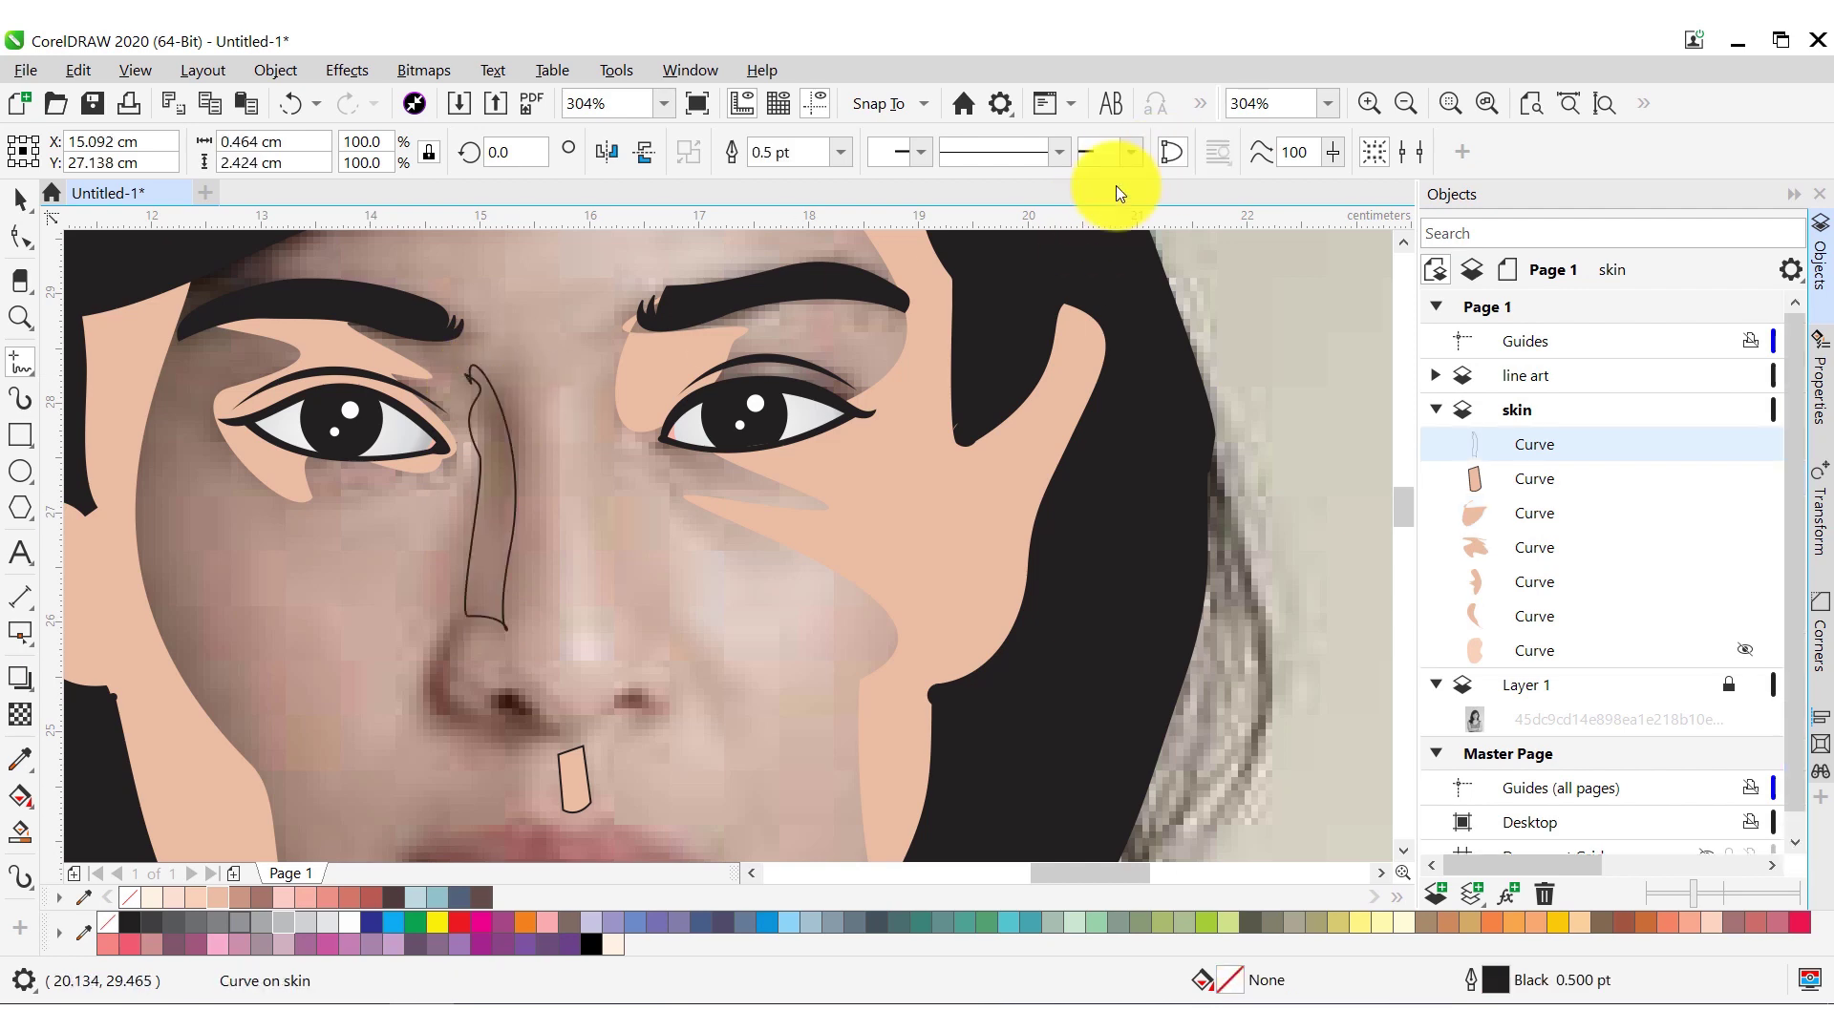
pyautogui.click(222, 906)
pyautogui.press('z')
# Trace a skin shape along the jawline, adjust its points, and reselect the below-nose shape
pyautogui.rightClick(655, 643)
pyautogui.press('h')
pyautogui.moveTo(655, 642); pyautogui.dragTo(666, 497)
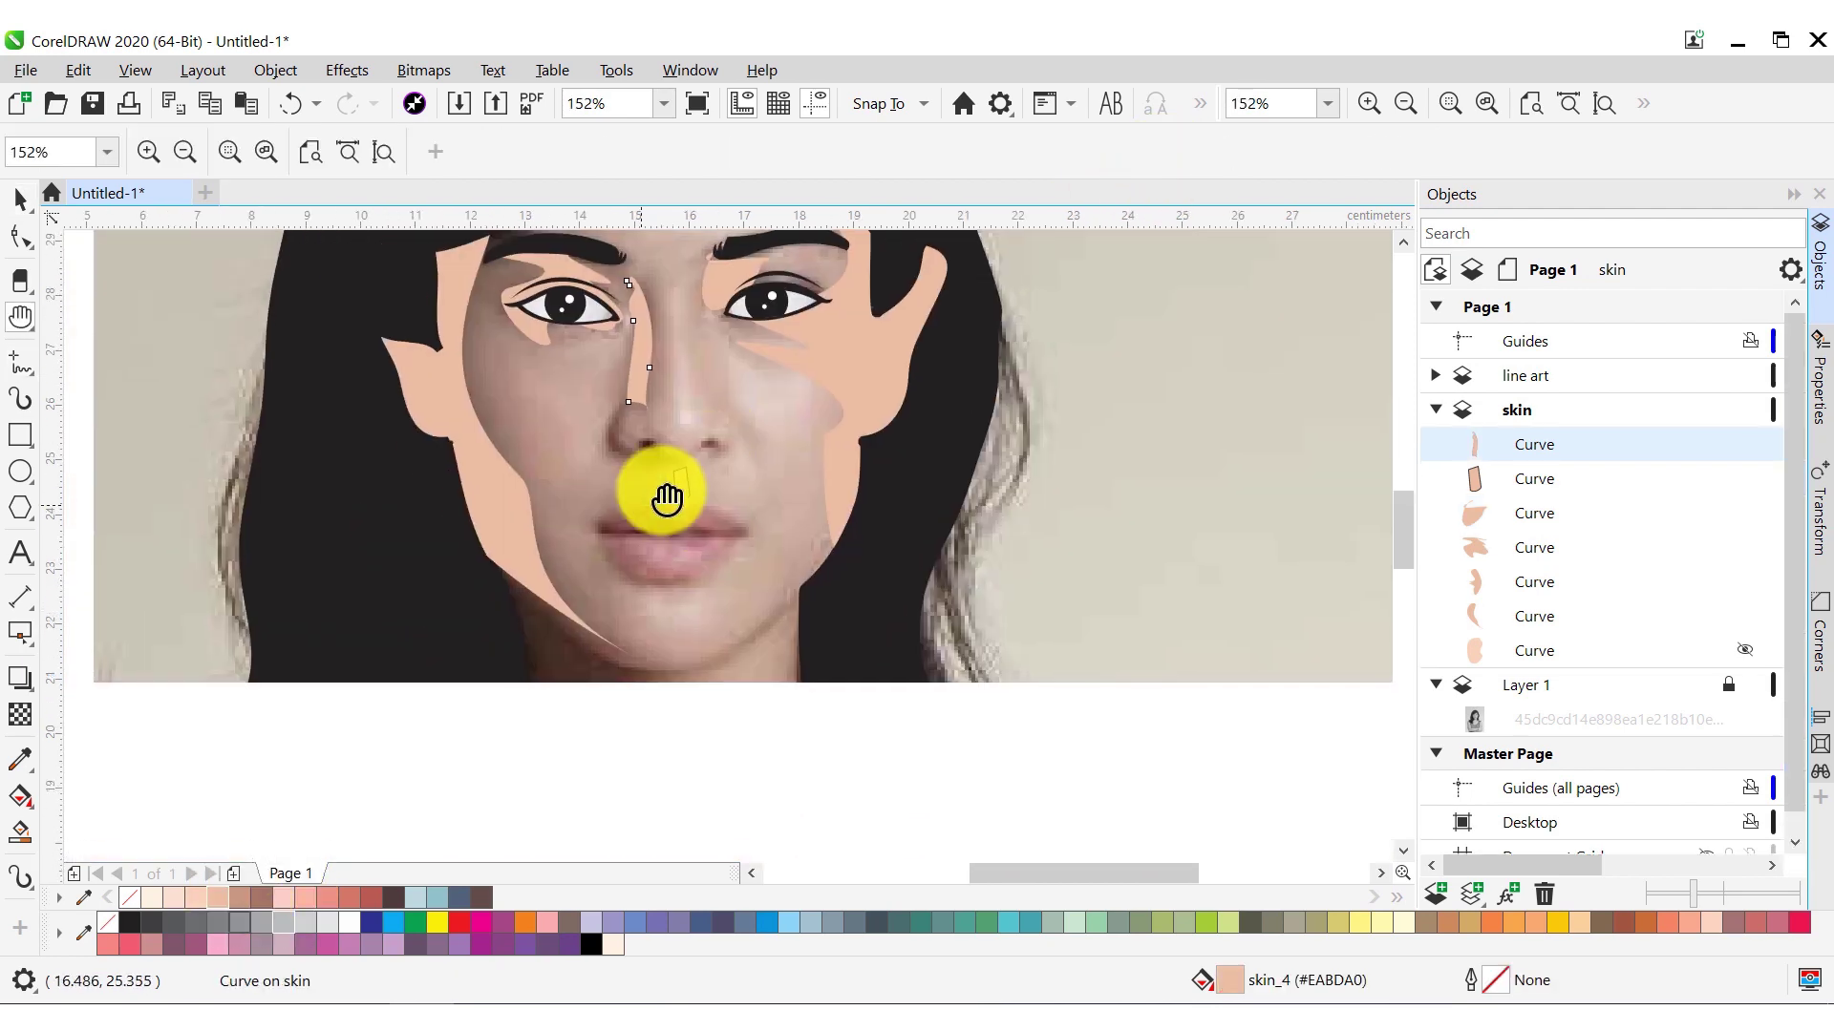
pyautogui.press('F5')
pyautogui.moveTo(632, 669)
pyautogui.mouseDown()
pyautogui.moveTo(738, 661)
pyautogui.moveTo(632, 674)
pyautogui.mouseUp()
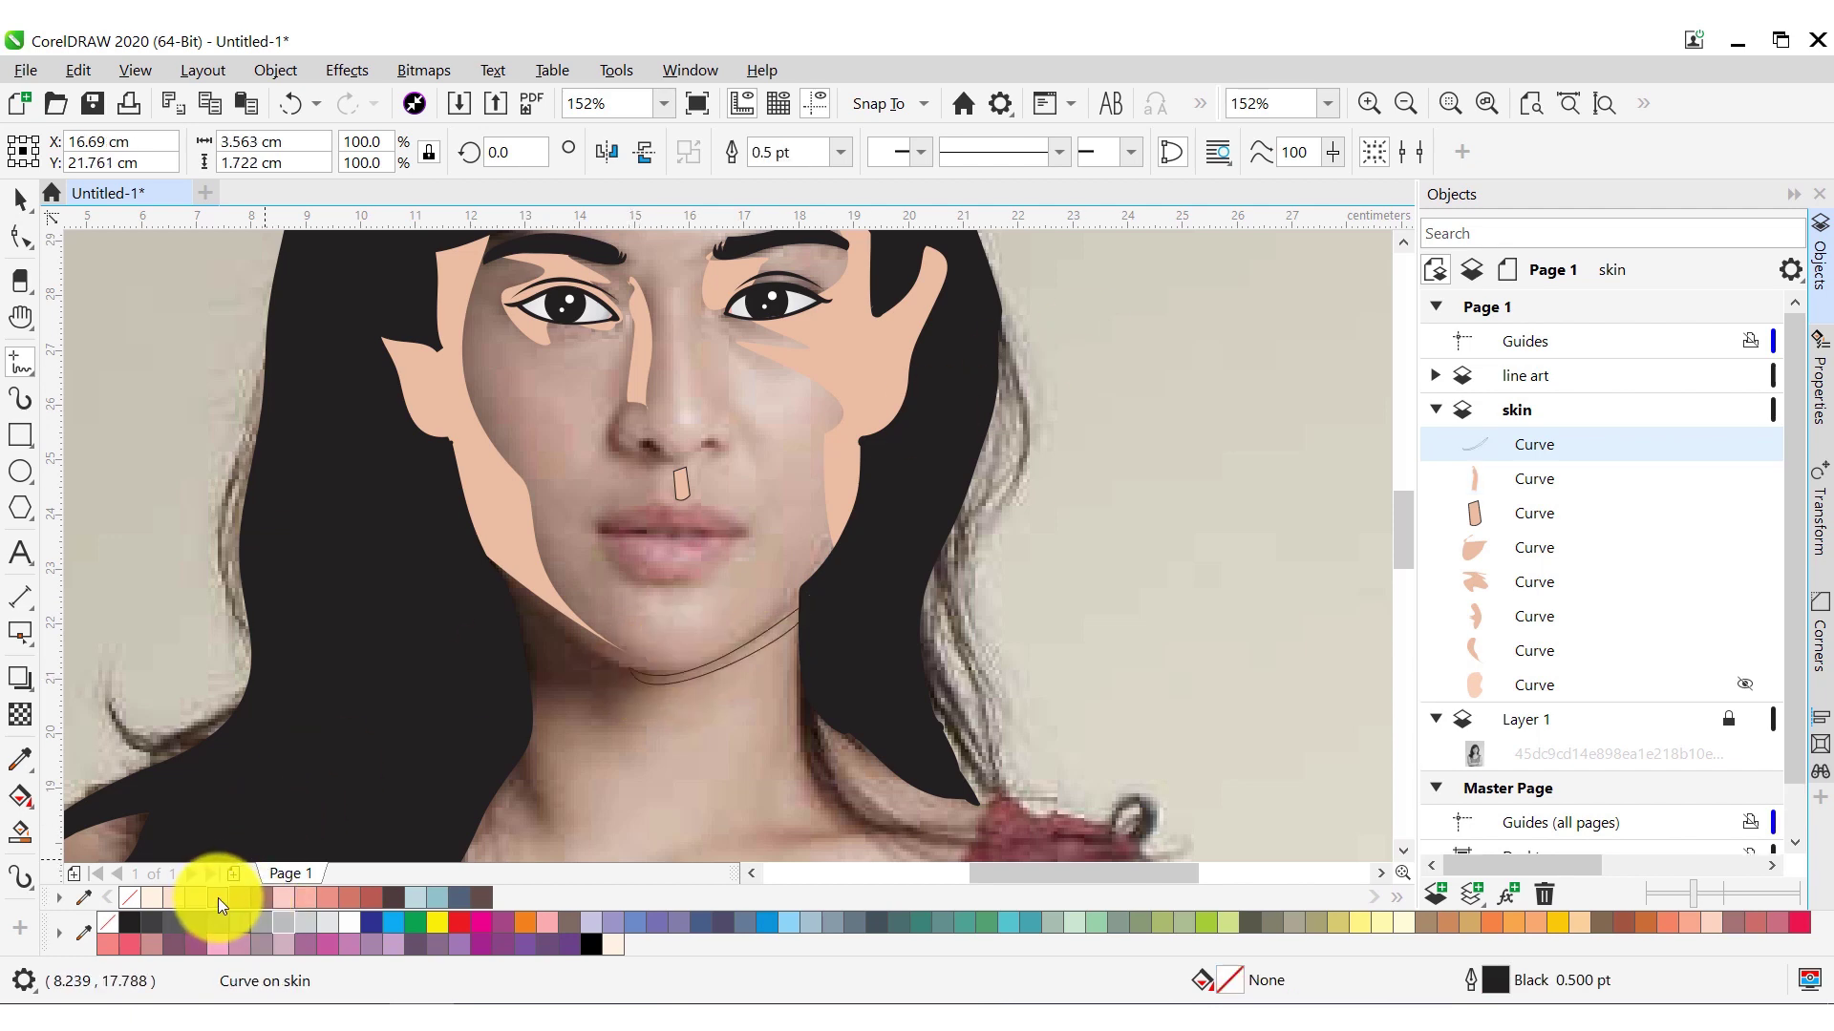
pyautogui.press('F10')
pyautogui.click(602, 650)
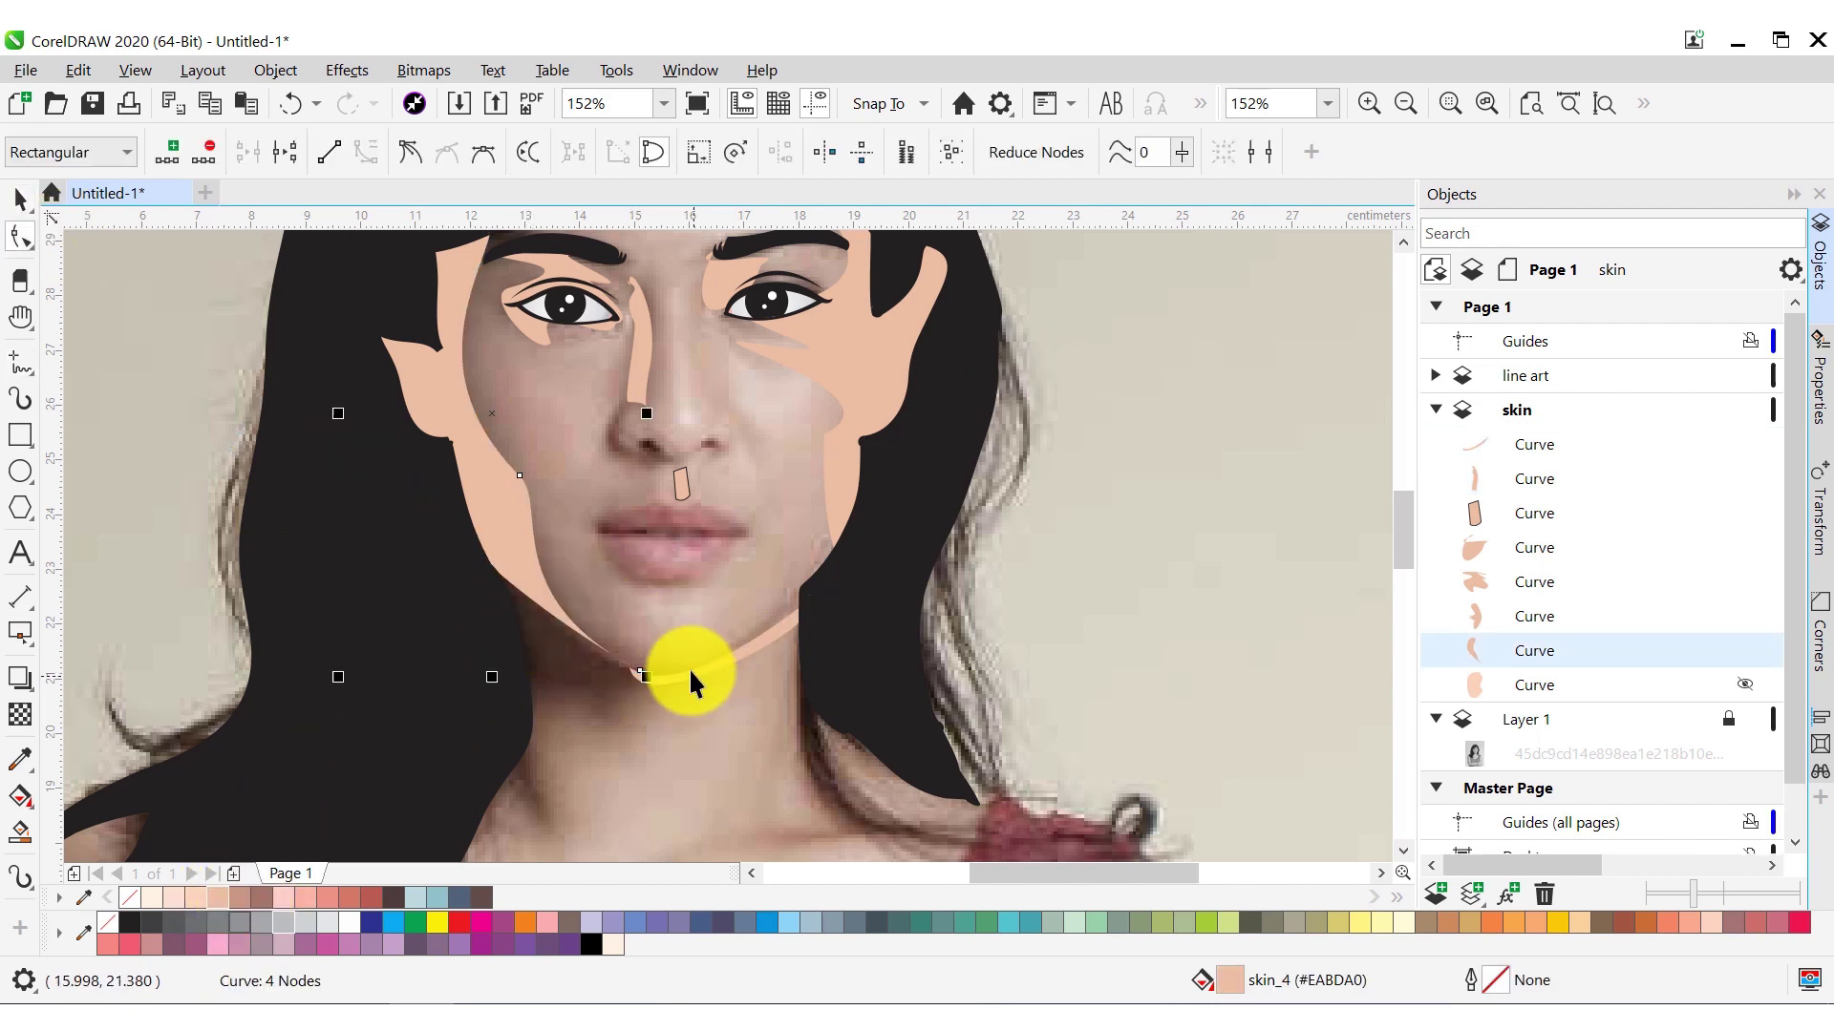
pyautogui.press('space')
pyautogui.click(692, 478)
# On the line art layer, draw the lip outline with the Pen tool along both lips
pyautogui.click(1528, 376)
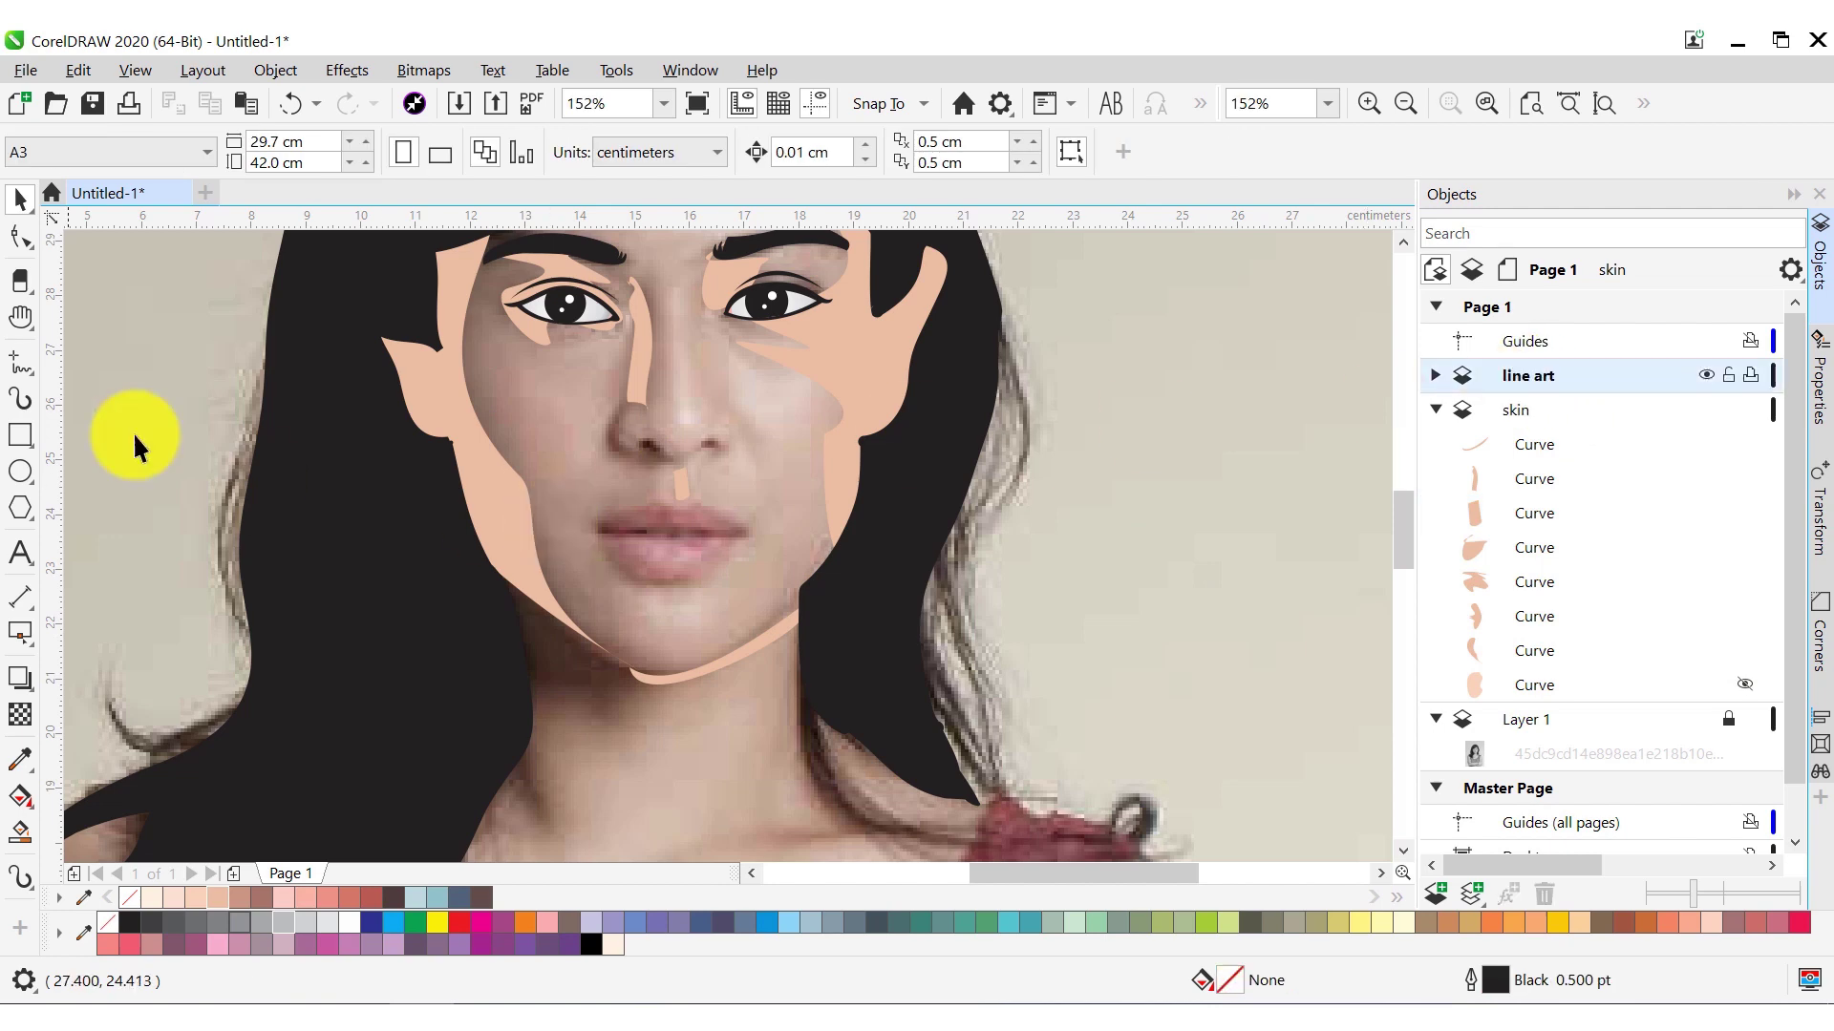
pyautogui.click(29, 371)
pyautogui.click(102, 450)
pyautogui.scroll(2, 723, 534)
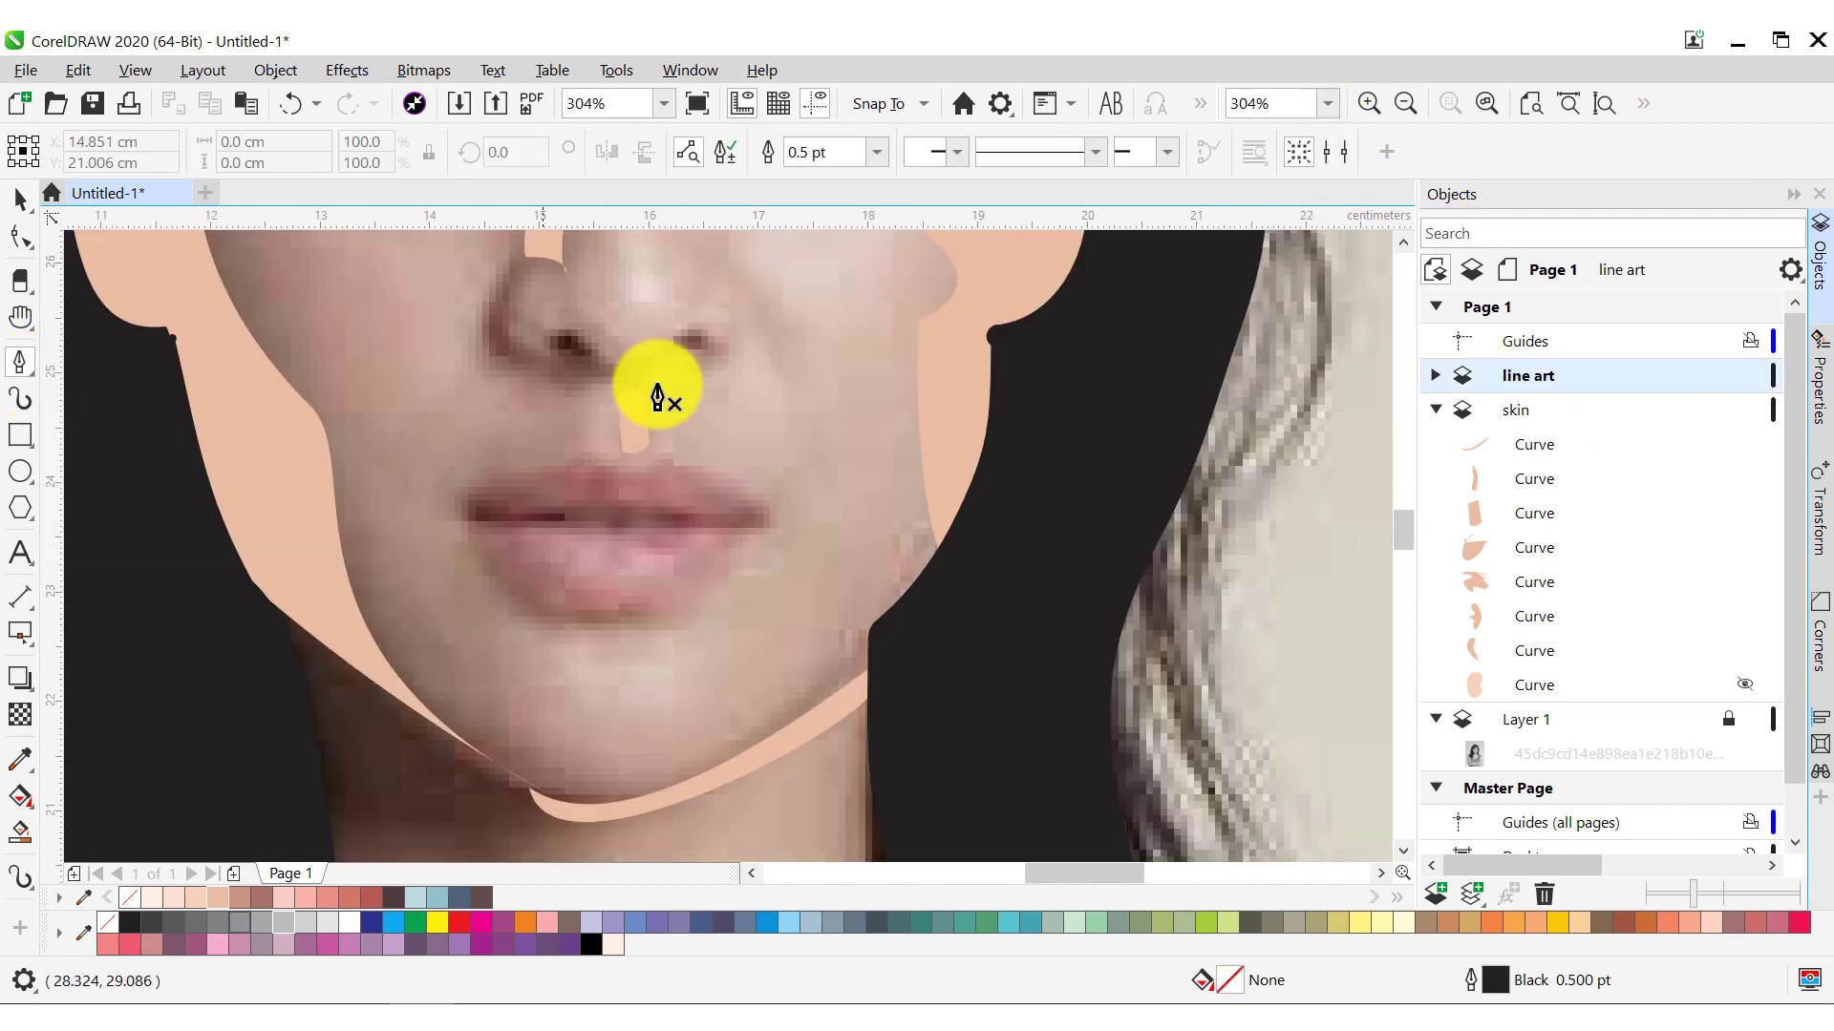
pyautogui.click(450, 506)
pyautogui.moveTo(632, 472)
pyautogui.mouseDown()
pyautogui.moveTo(665, 463)
pyautogui.moveTo(767, 528)
pyautogui.mouseUp()
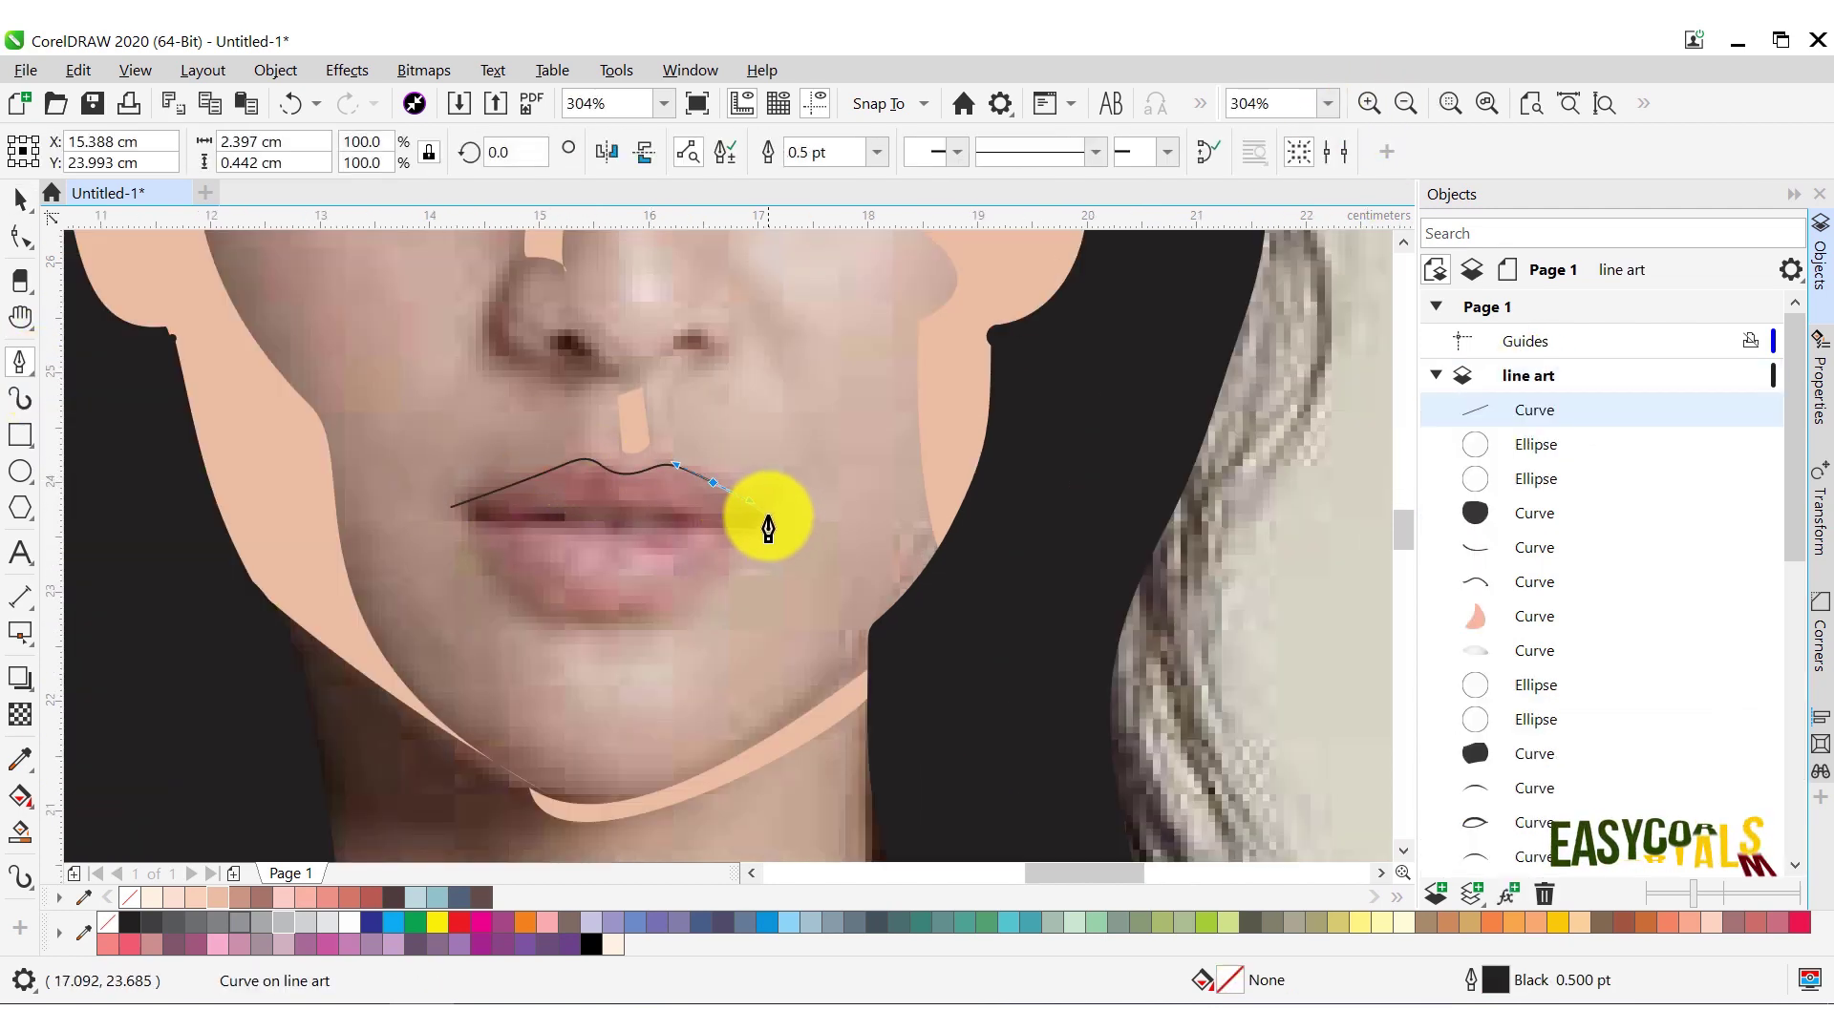
pyautogui.moveTo(611, 615)
pyautogui.mouseDown()
pyautogui.moveTo(487, 573)
pyautogui.moveTo(445, 516)
pyautogui.moveTo(614, 531)
pyautogui.moveTo(545, 526)
pyautogui.mouseUp()
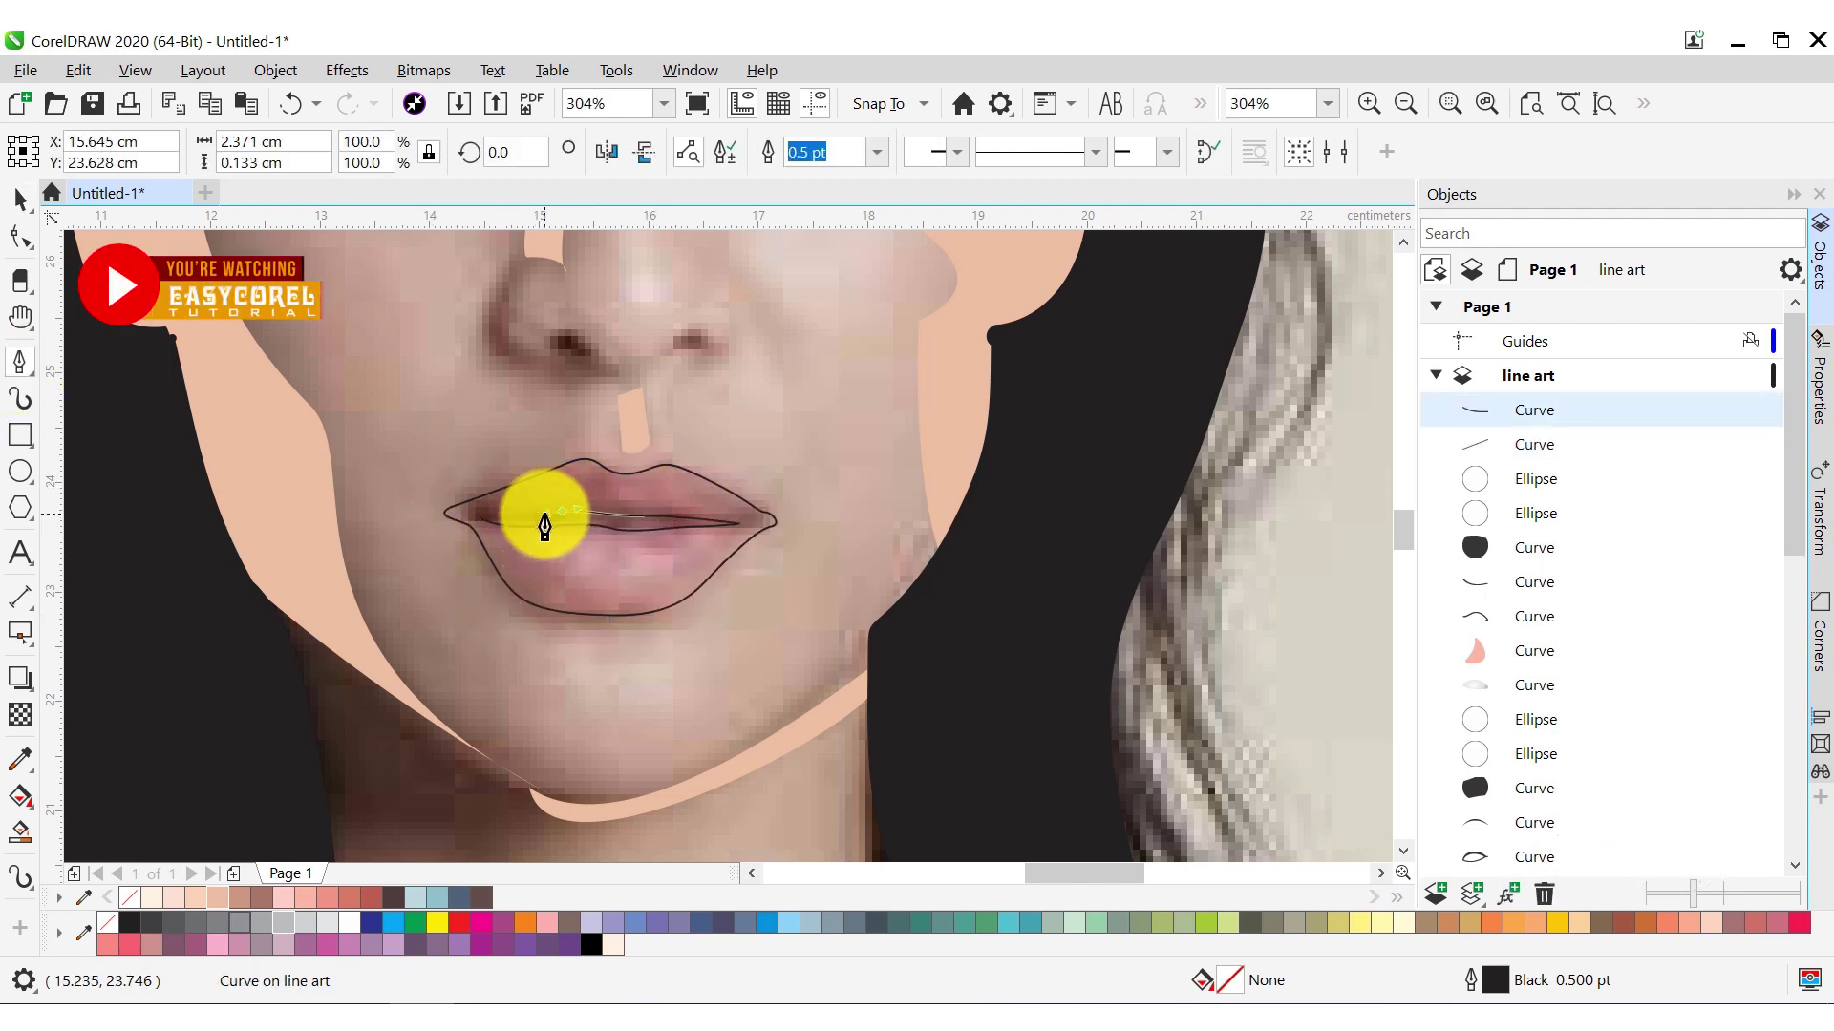
pyautogui.press('space')
# Fill the mouth line black and the lips pink, then hide the pink lip shape
pyautogui.click(129, 922)
pyautogui.click(564, 564)
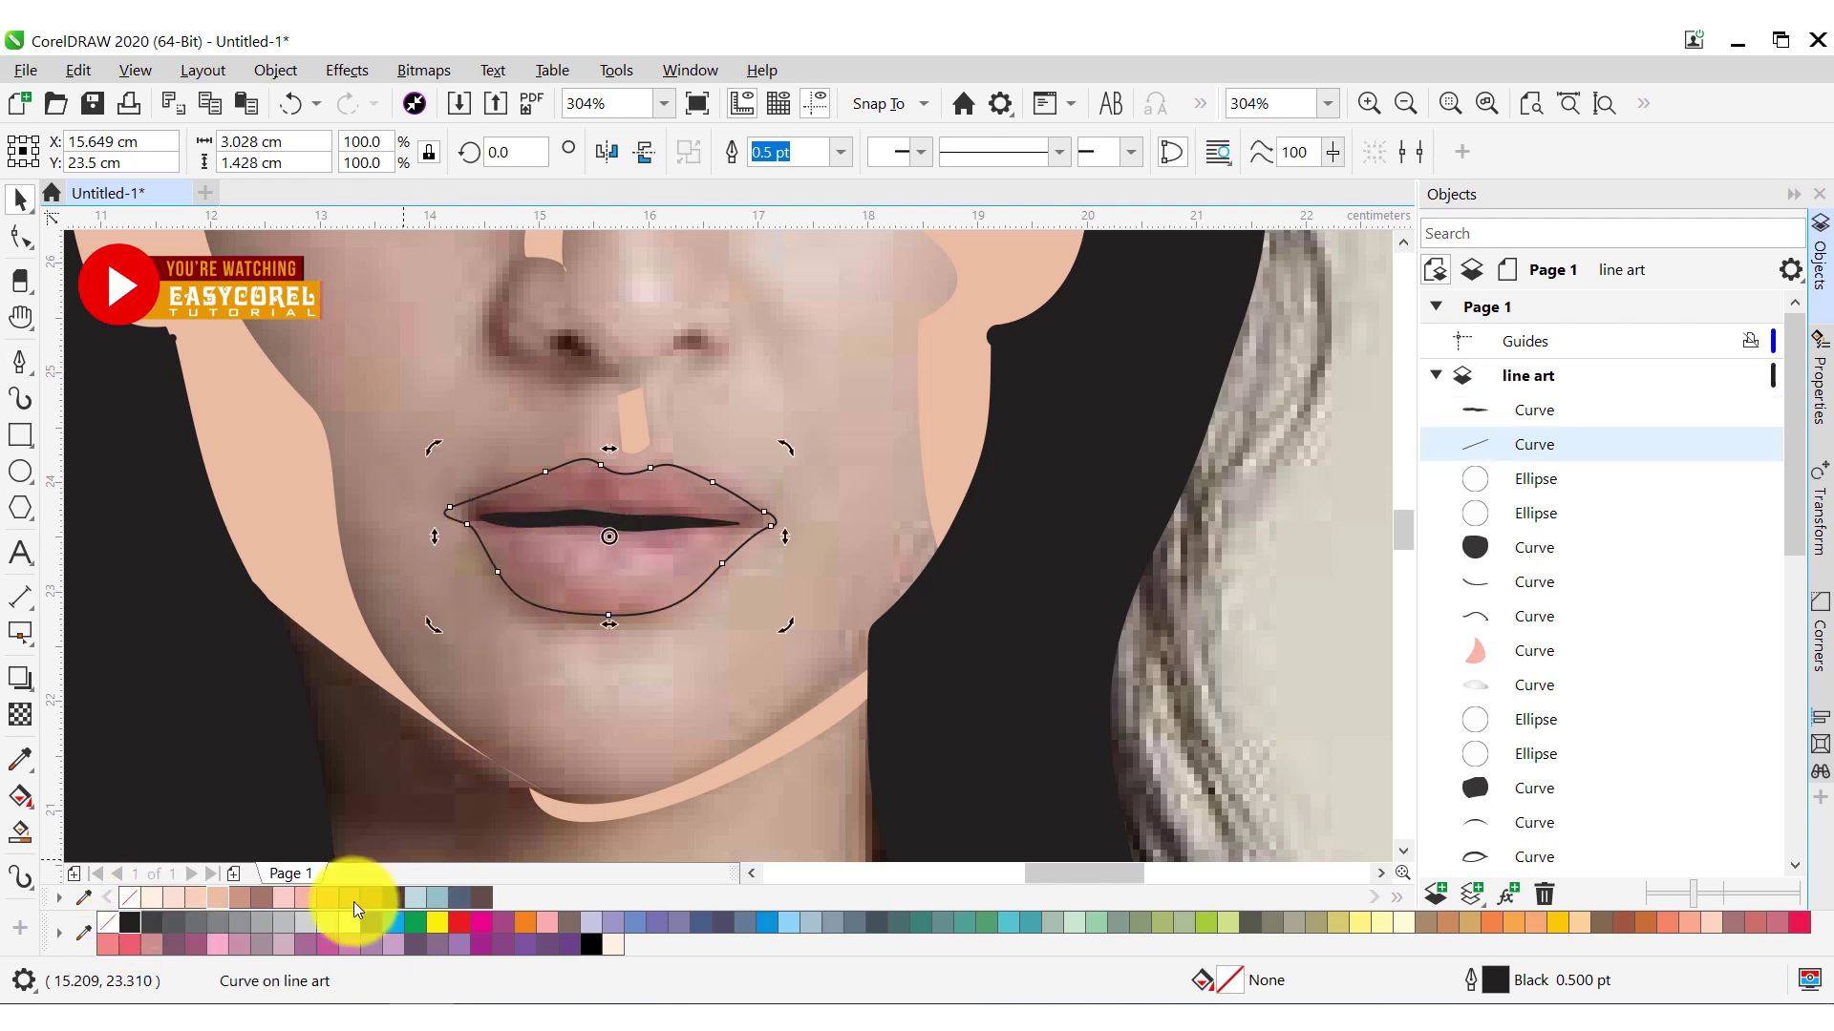
pyautogui.click(329, 896)
pyautogui.click(645, 592)
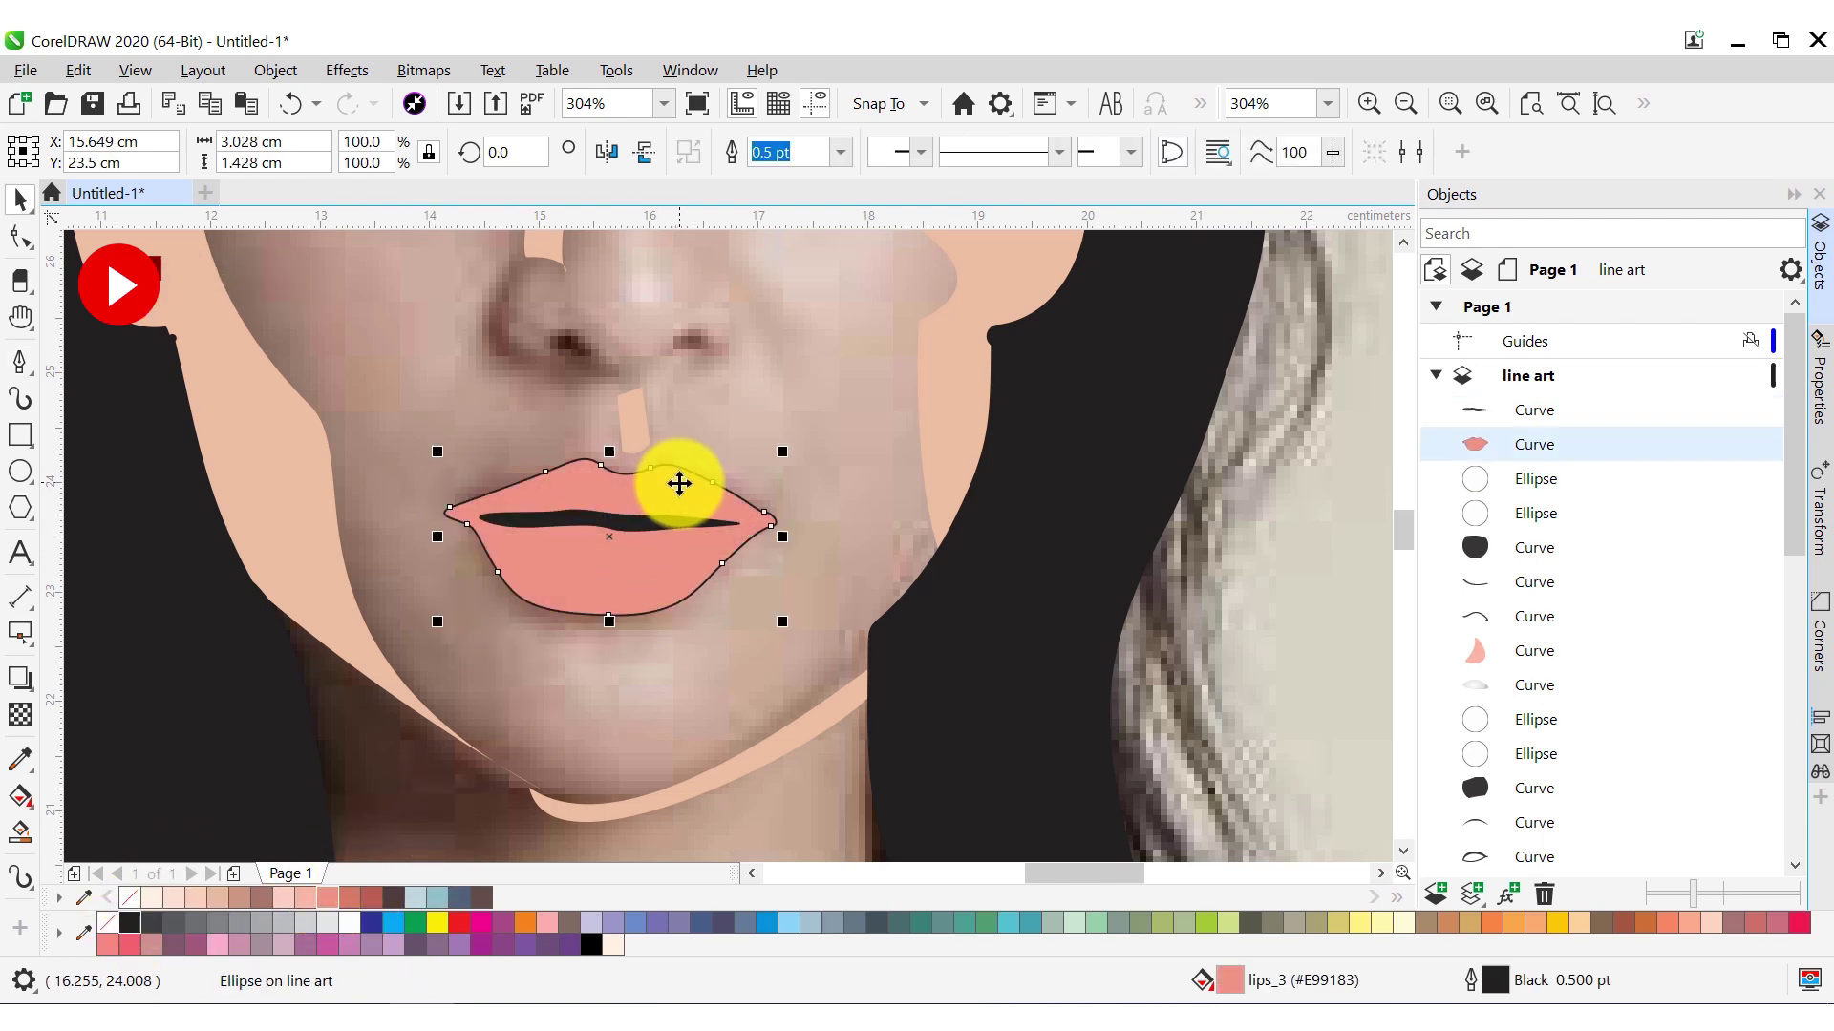
pyautogui.click(1744, 444)
# Draw freehand highlight loops on the lower lip and fill them with lighter lips_2 pink
pyautogui.click(26, 382)
pyautogui.click(95, 348)
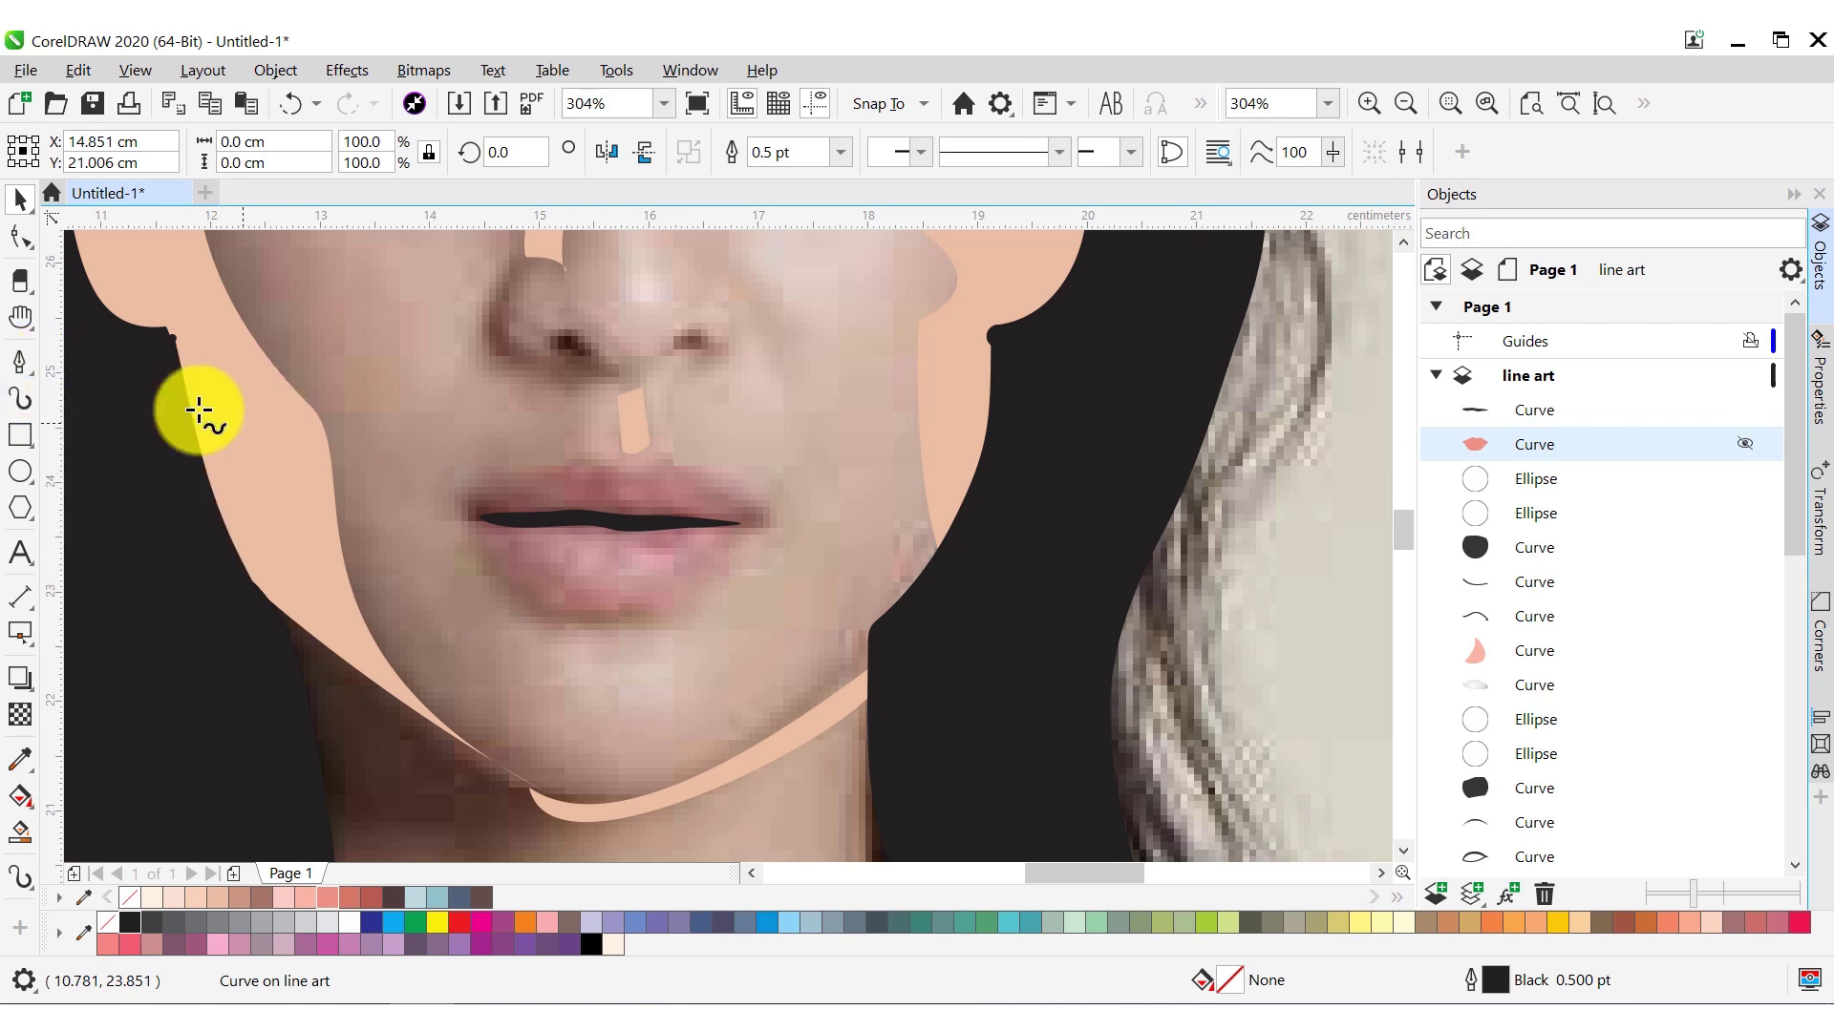
pyautogui.moveTo(586, 544)
pyautogui.mouseDown()
pyautogui.moveTo(623, 573)
pyautogui.moveTo(694, 545)
pyautogui.moveTo(540, 596)
pyautogui.mouseUp()
pyautogui.click(328, 896)
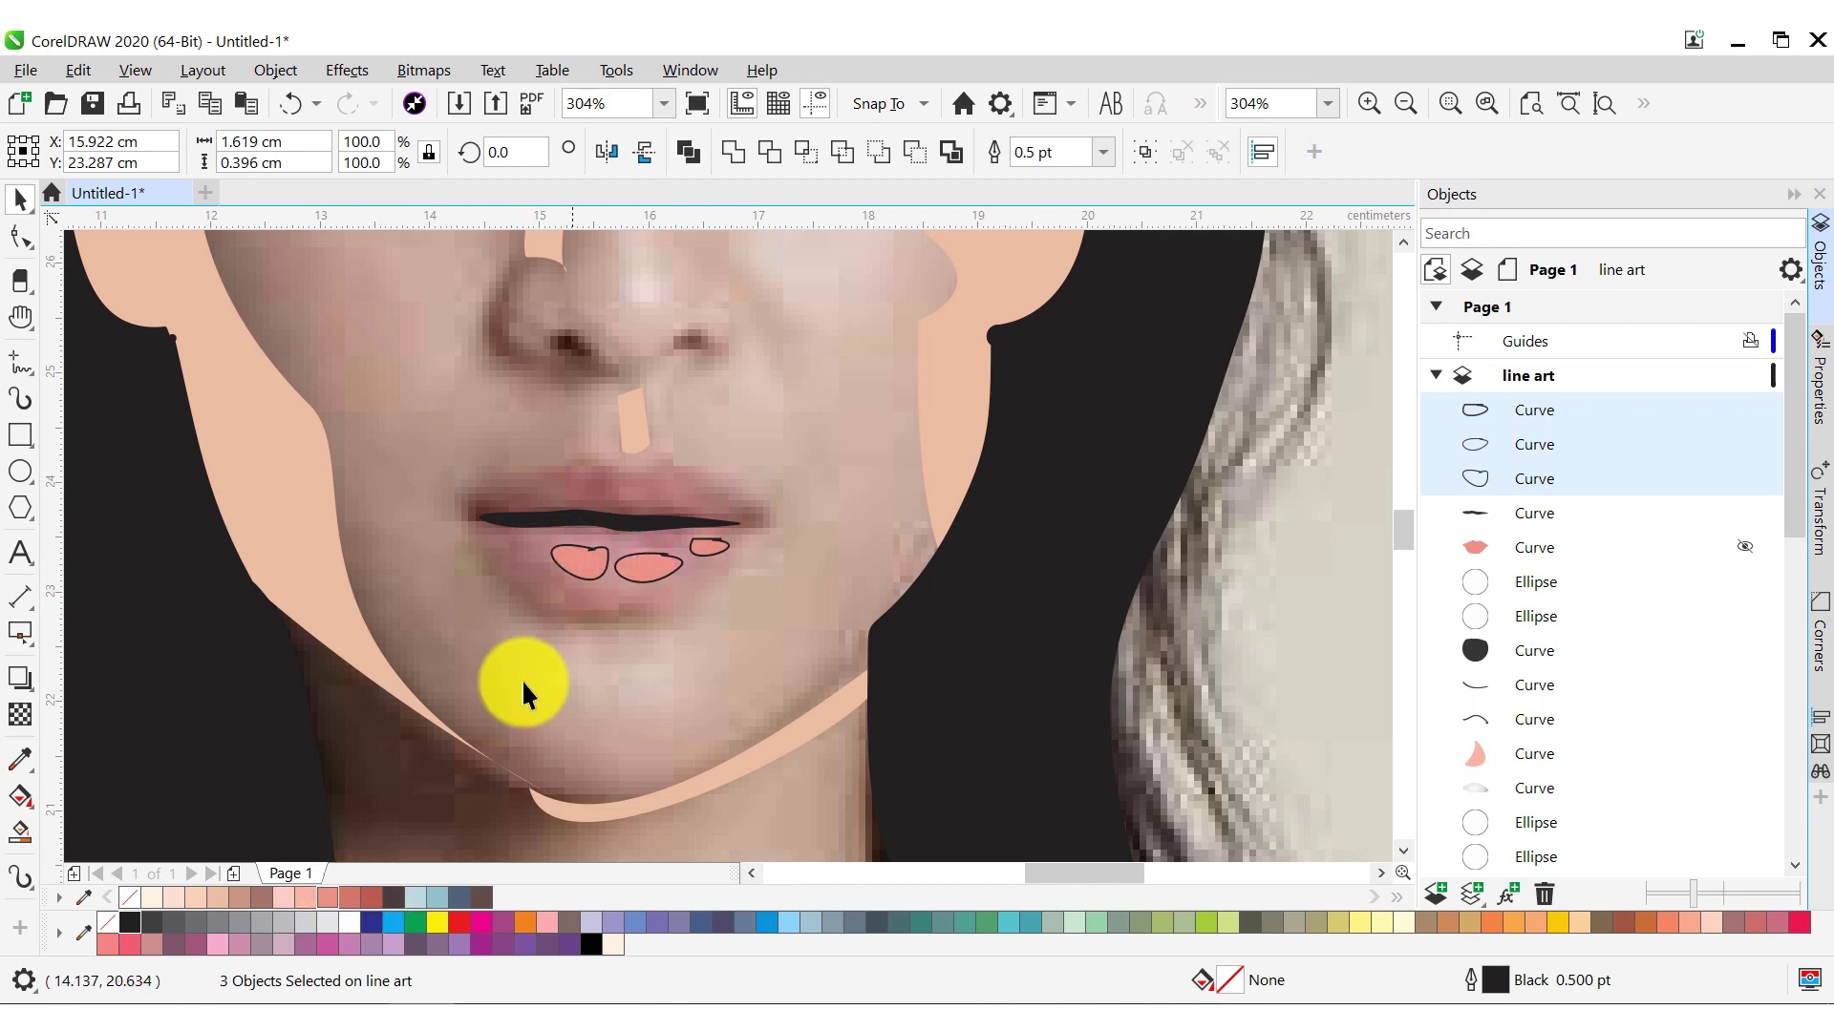
pyautogui.click(306, 898)
# Zoom back in on the lips and start a freehand curve beneath the lower lip
pyautogui.press('z')
pyautogui.rightClick(602, 647)
pyautogui.press('space')
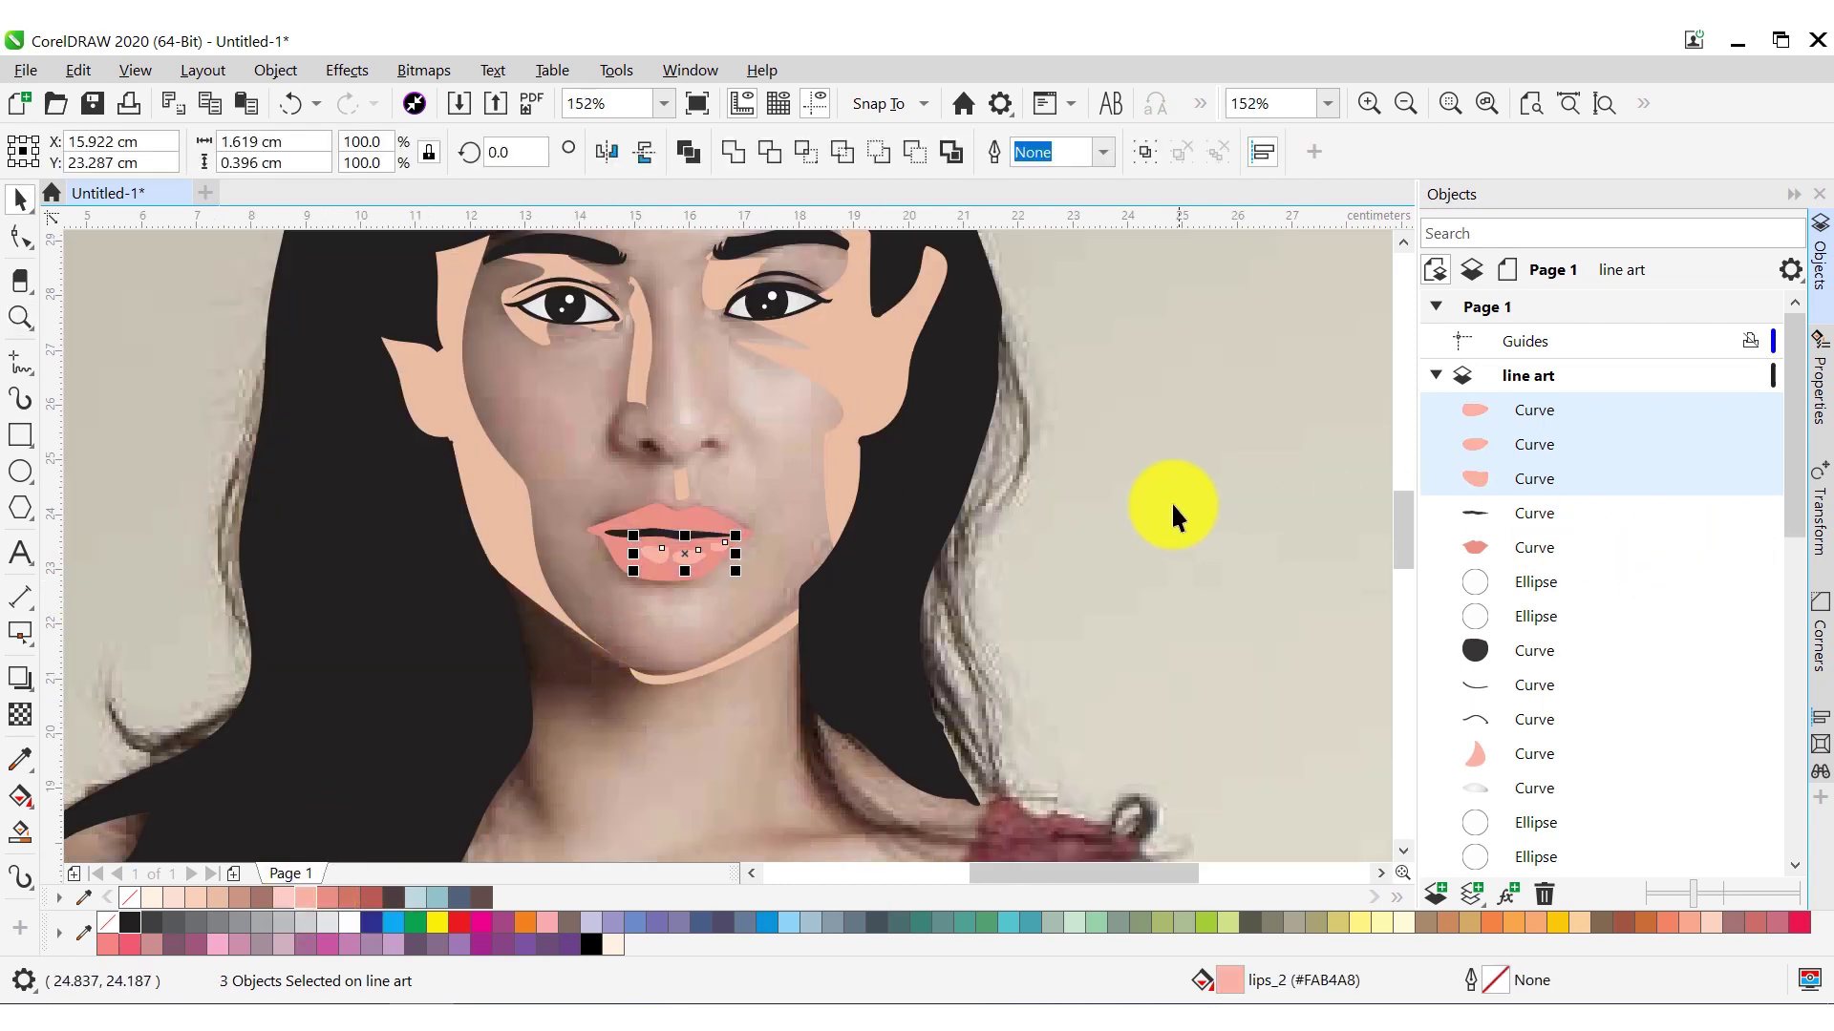
pyautogui.press('Escape')
pyautogui.click(656, 563)
pyautogui.press('z')
pyautogui.moveTo(777, 622); pyautogui.dragTo(545, 487)
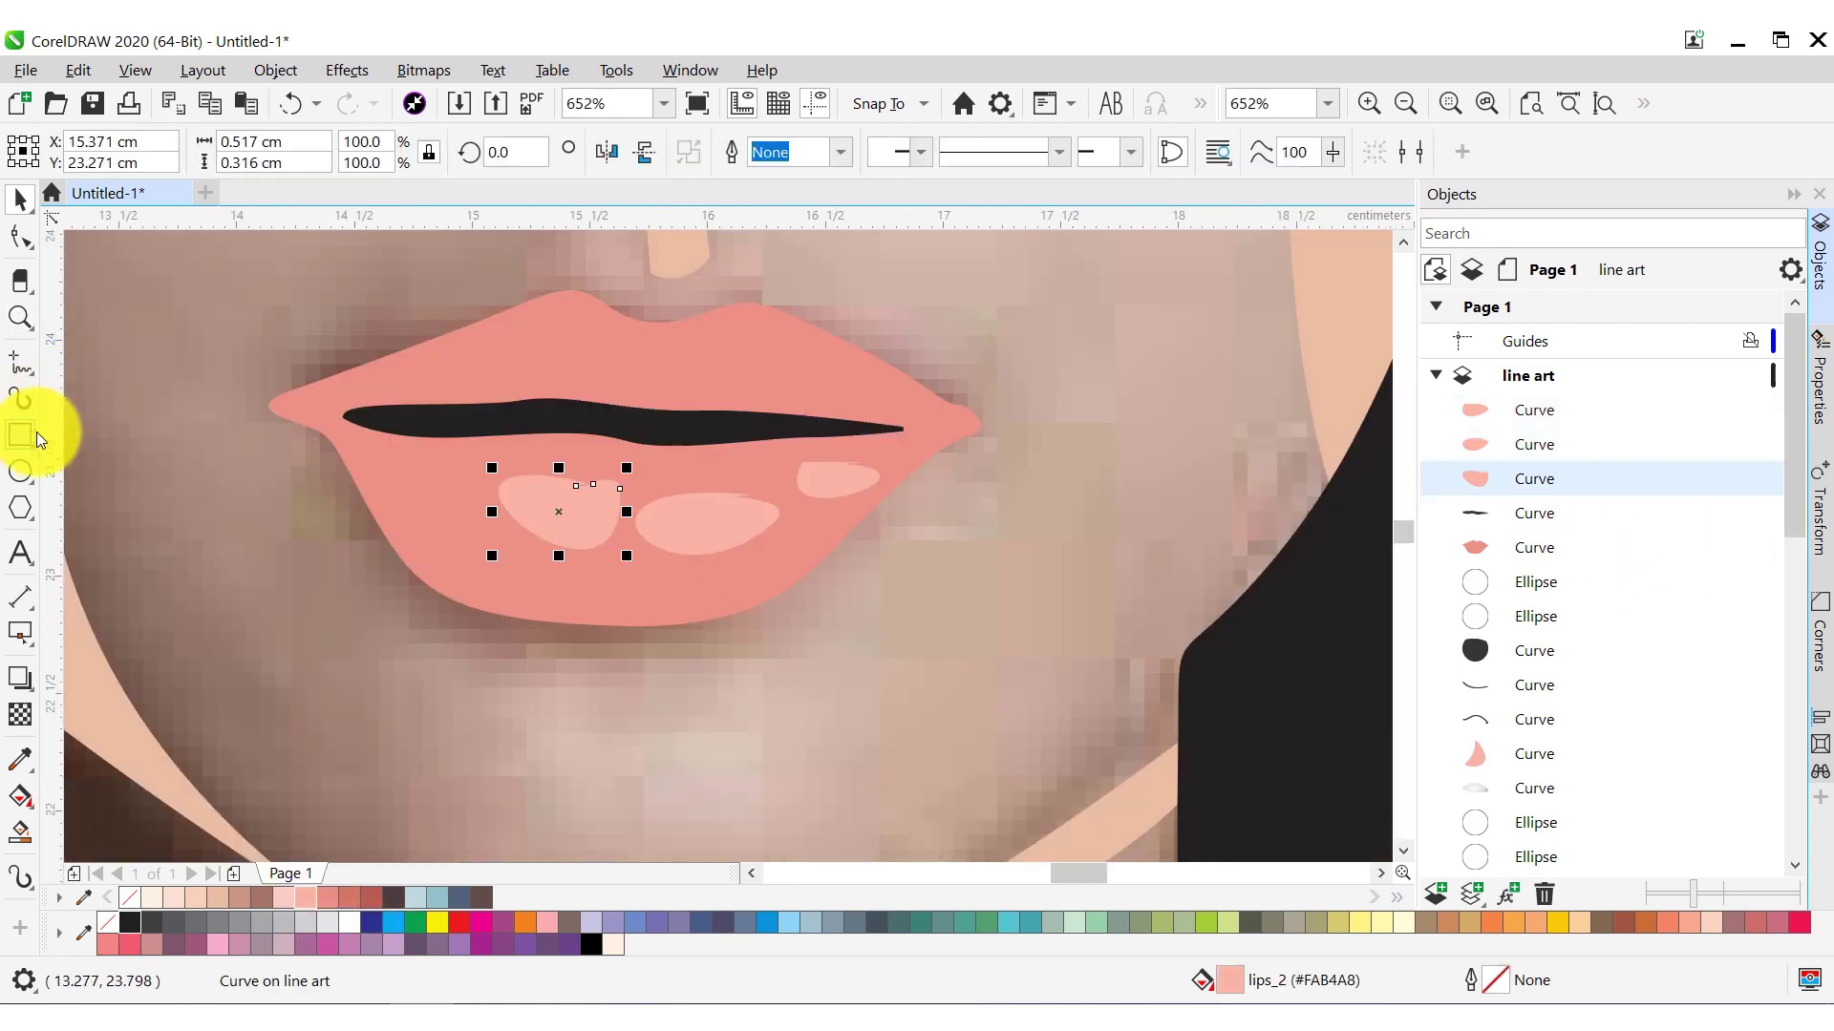
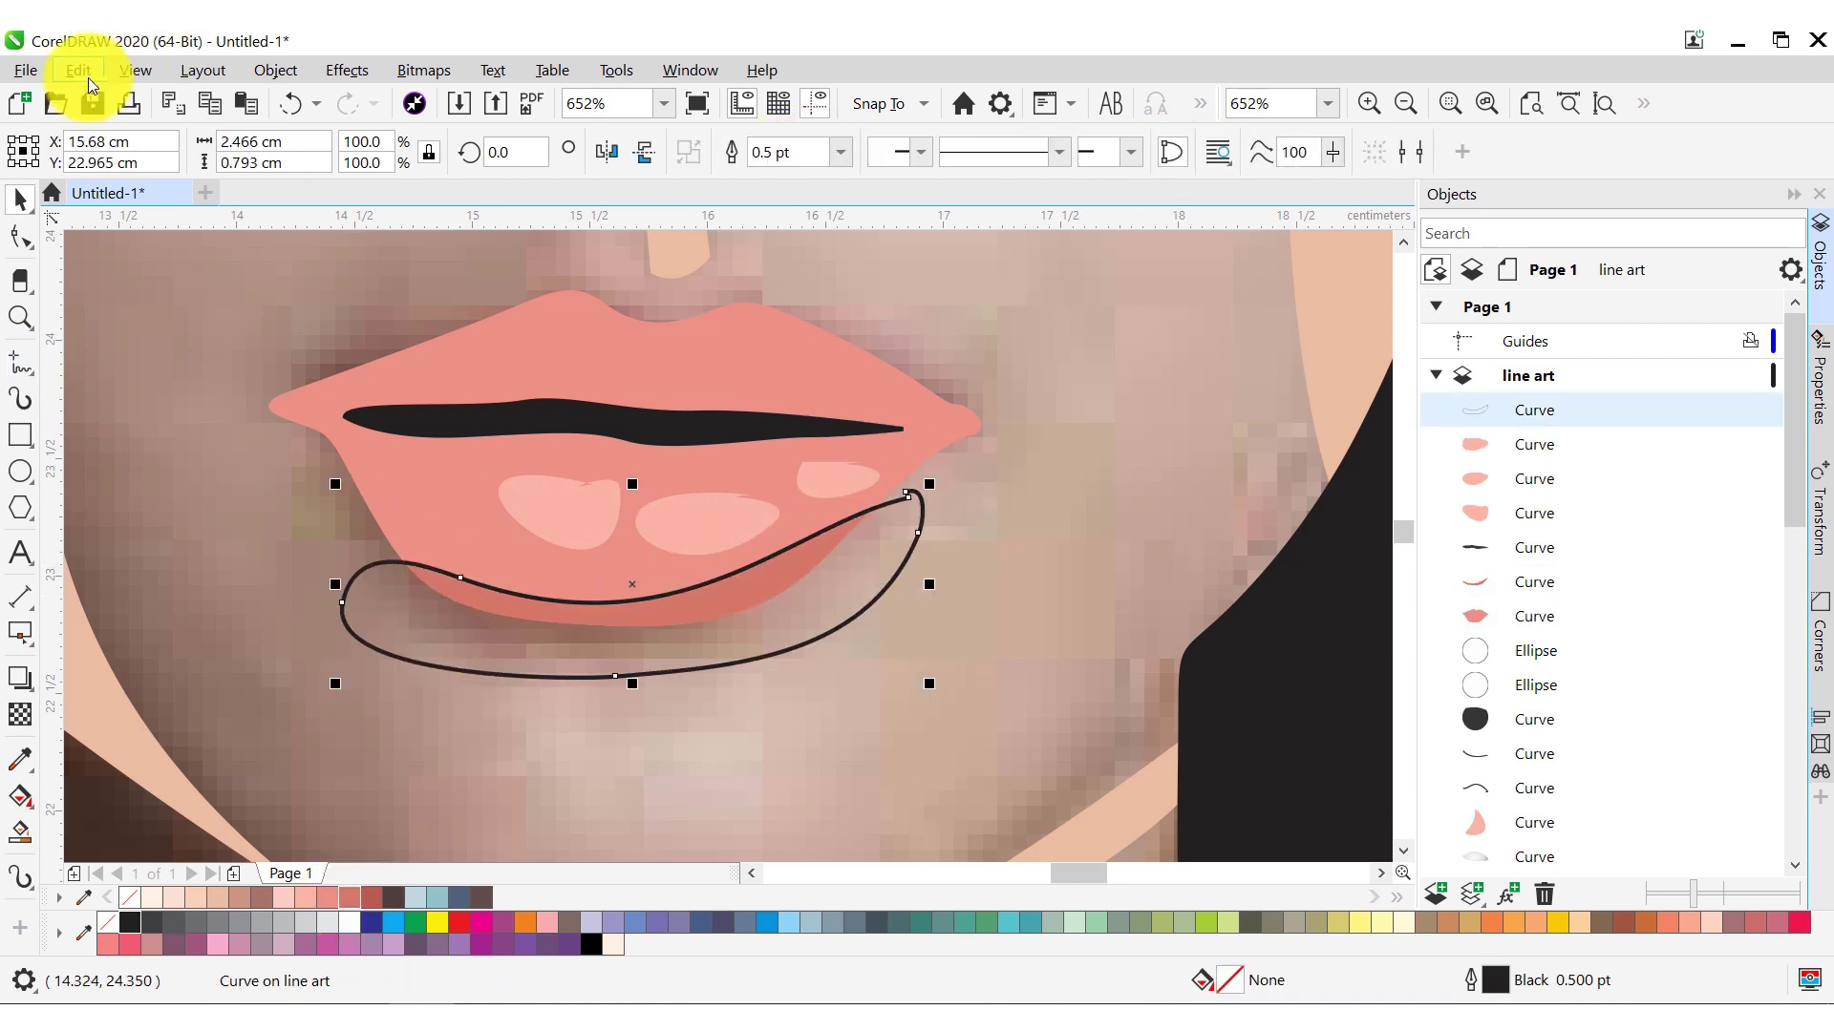
# Trim the traced loop into the darker lower-lip shadow and remove the leftover loop
pyautogui.click(82, 76)
pyautogui.click(941, 504)
pyautogui.press('Escape')
# Add a light-pink highlight along the upper lip's top edge, then freehand-trace around the mouth opening
pyautogui.press('F5')
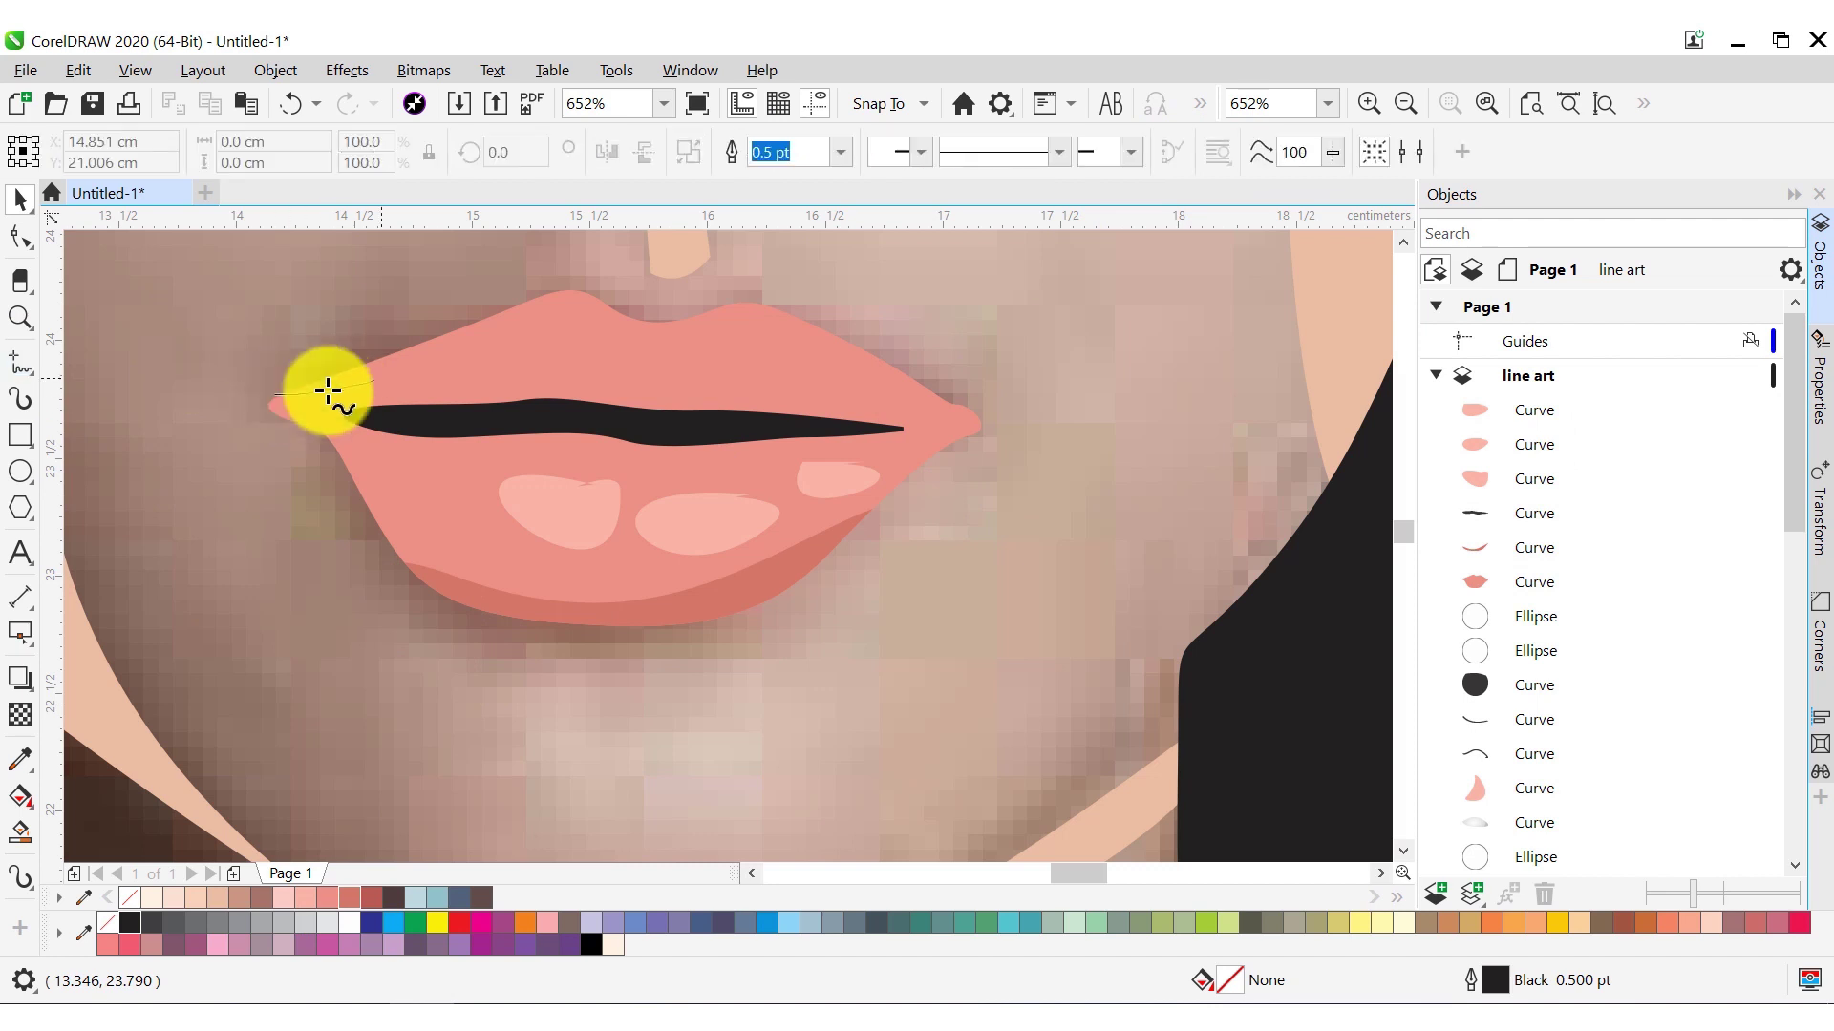
pyautogui.moveTo(276, 393)
pyautogui.mouseDown()
pyautogui.moveTo(417, 282)
pyautogui.moveTo(277, 394)
pyautogui.mouseUp()
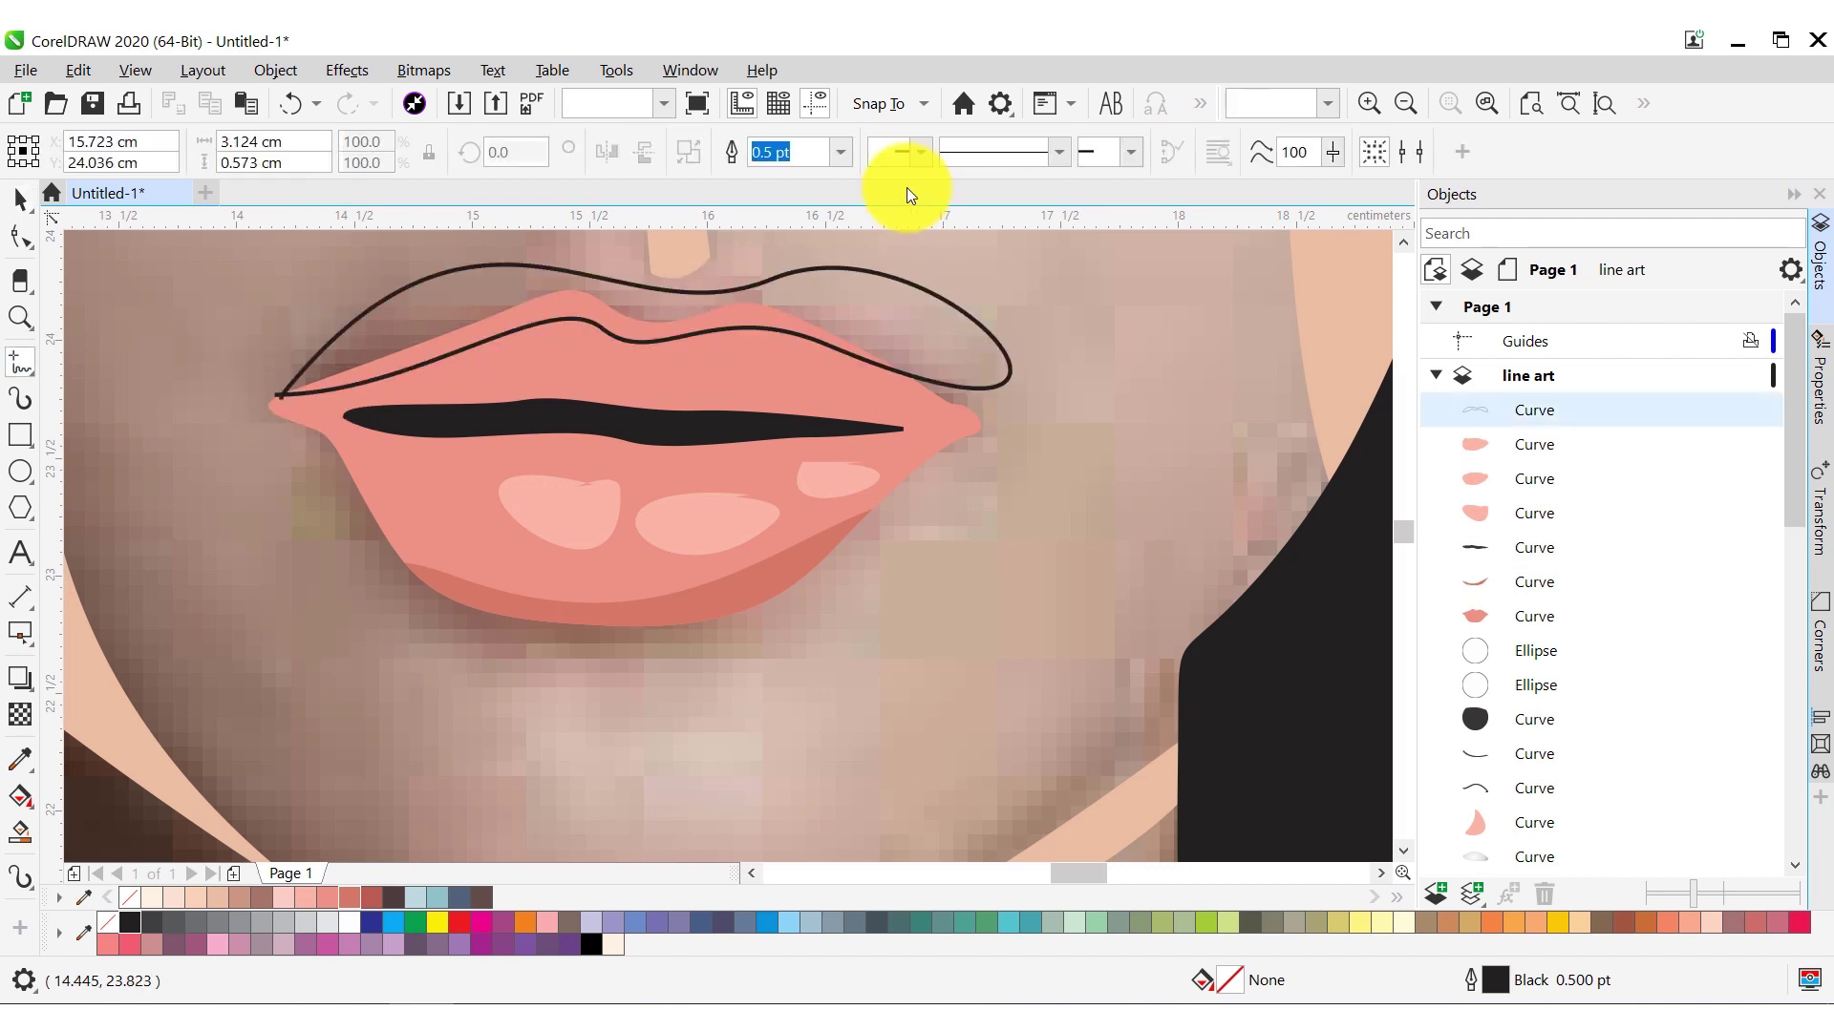
pyautogui.keyDown('shift'); pyautogui.click(850, 377); pyautogui.keyUp('shift')
pyautogui.click(819, 158)
pyautogui.click(284, 897)
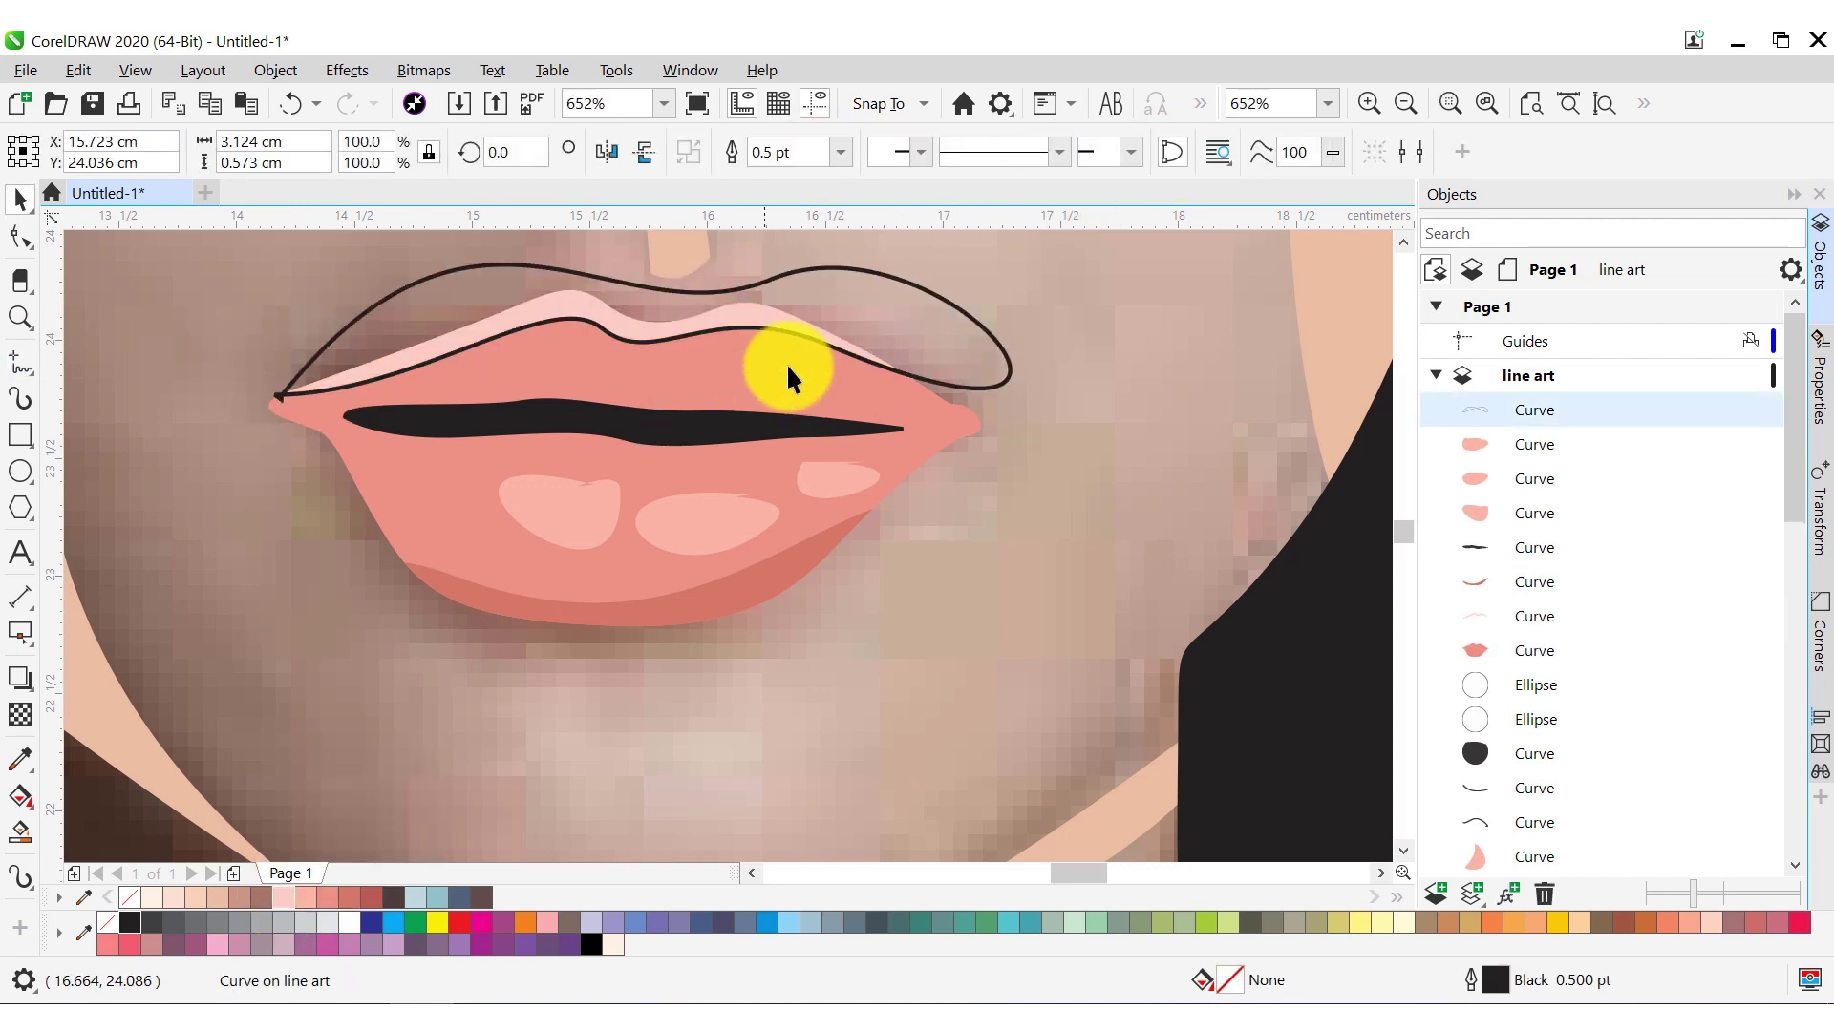
pyautogui.press('Delete')
pyautogui.press('F5')
pyautogui.moveTo(901, 428)
pyautogui.mouseDown()
pyautogui.moveTo(385, 392)
pyautogui.moveTo(429, 443)
pyautogui.moveTo(912, 438)
pyautogui.mouseUp()
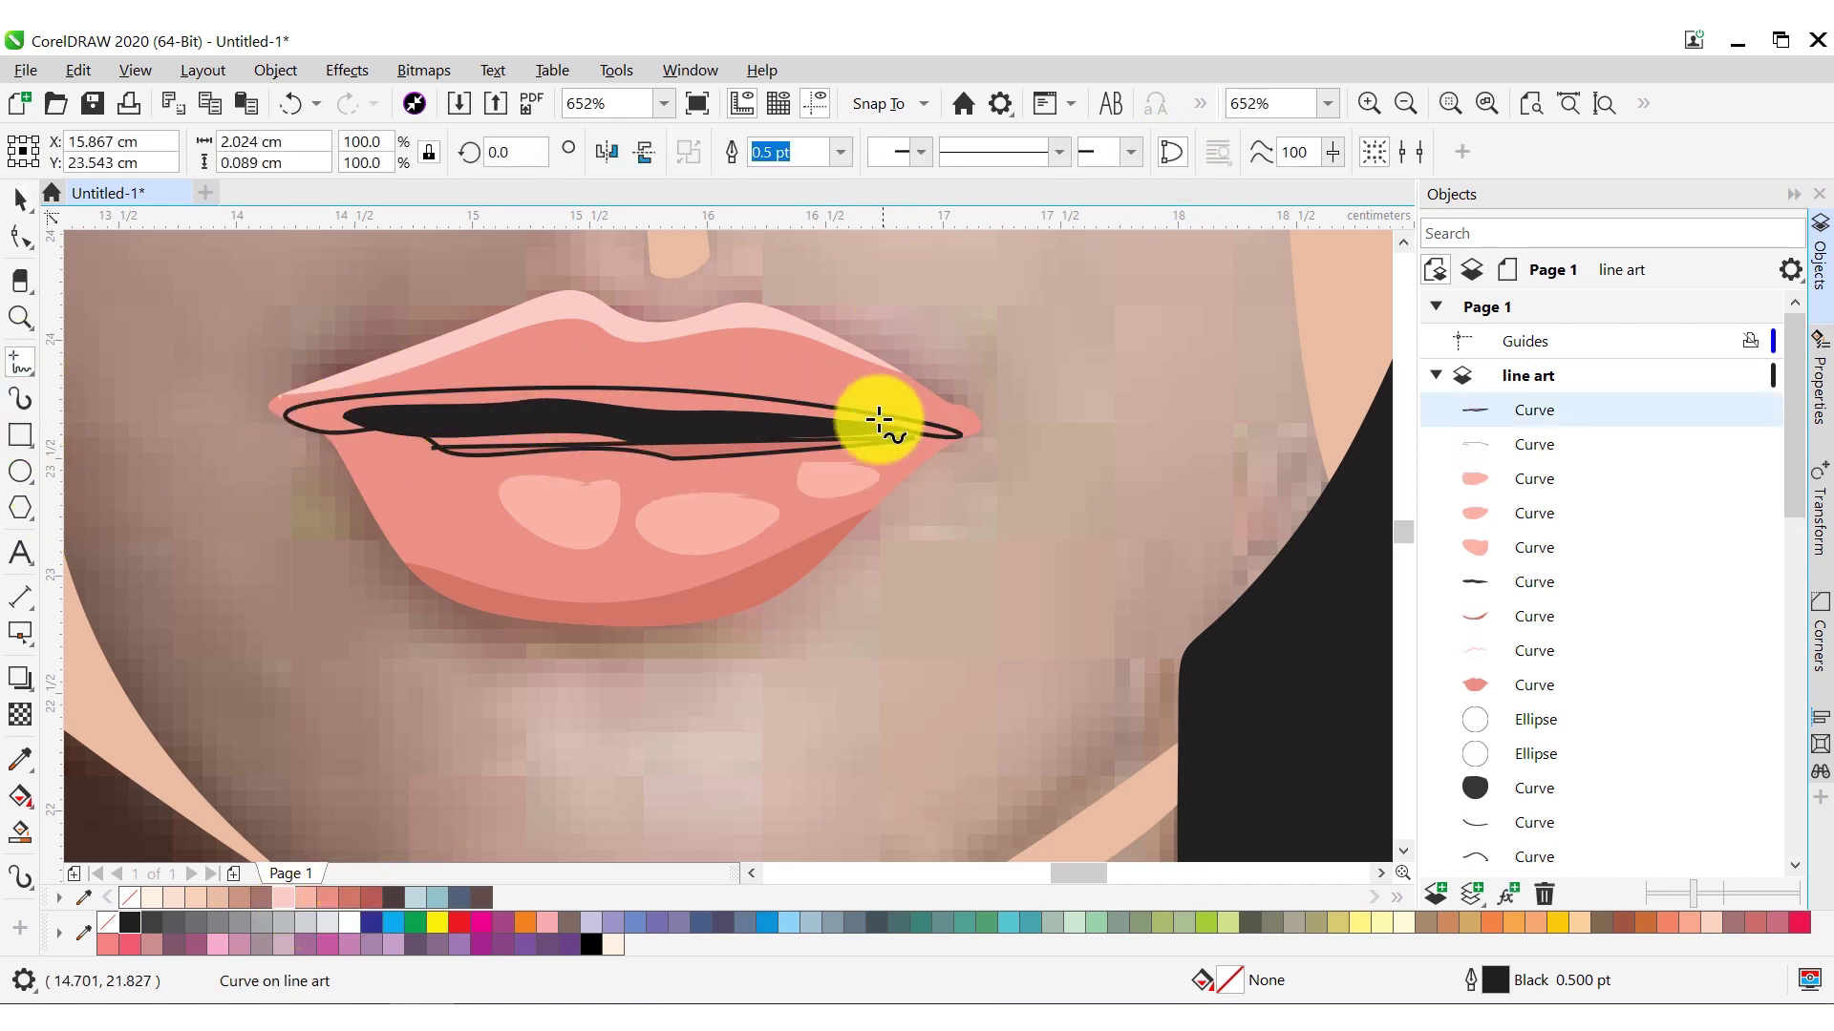
# Replace the mouth traces with a lips_4 filled, outline-free shape sent behind the black mouth
pyautogui.click(703, 153)
pyautogui.press('Delete')
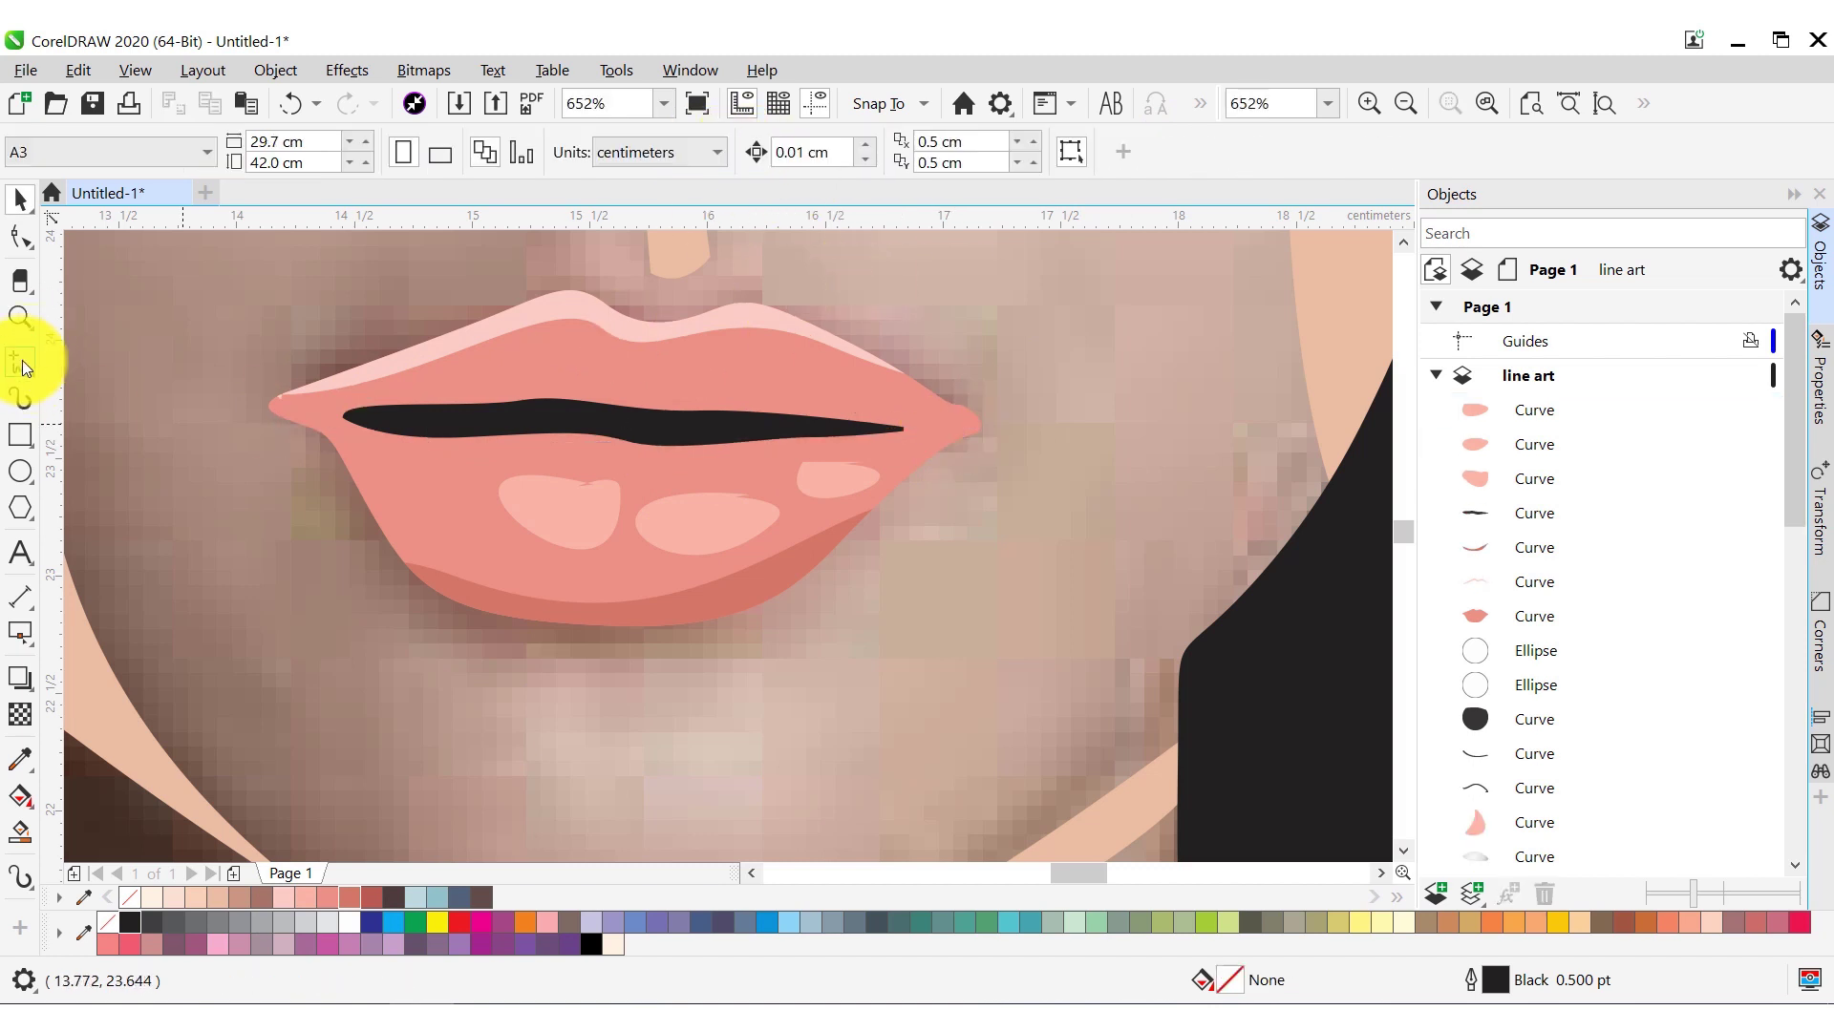
pyautogui.click(23, 365)
pyautogui.moveTo(940, 426)
pyautogui.mouseDown()
pyautogui.moveTo(730, 459)
pyautogui.moveTo(361, 430)
pyautogui.moveTo(582, 386)
pyautogui.moveTo(938, 417)
pyautogui.mouseUp()
pyautogui.click(354, 897)
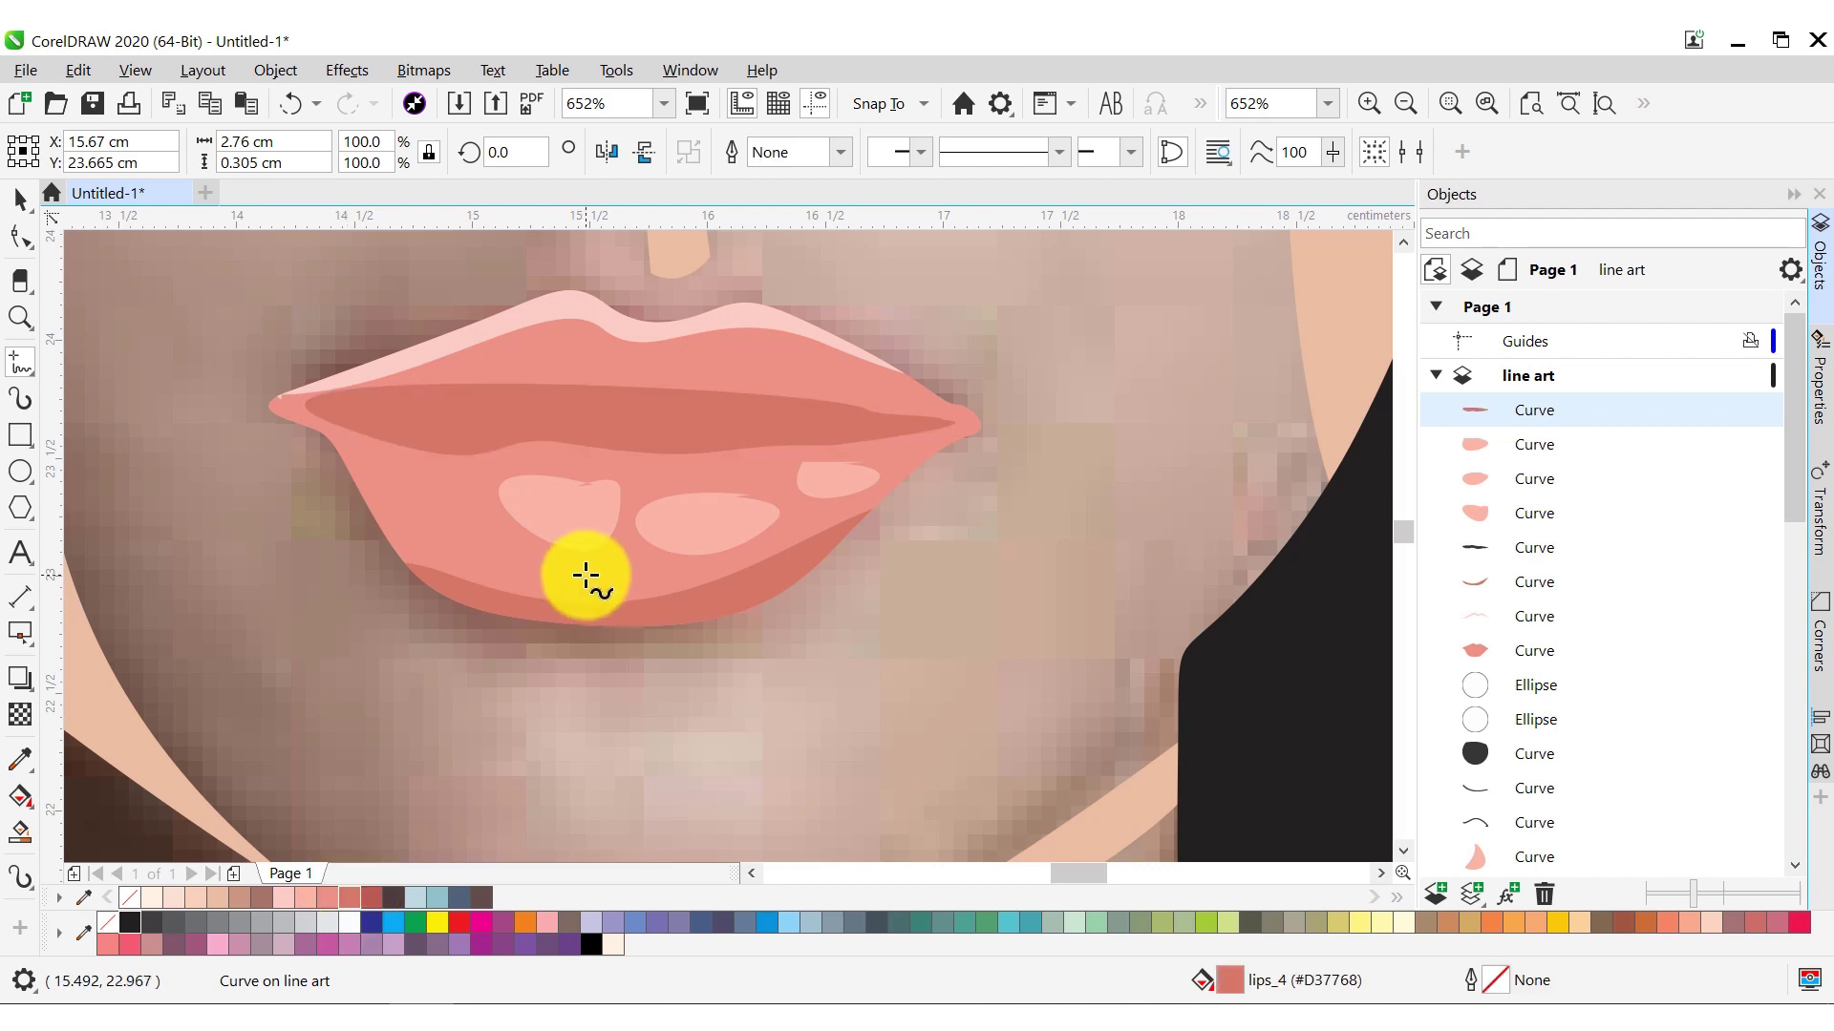
pyautogui.hotkey('ctrl', 'pagedown')
pyautogui.hotkey('ctrl', 'pagedown')
pyautogui.hotkey('ctrl', 'pagedown')
pyautogui.hotkey('ctrl', 'pagedown')
pyautogui.hotkey('ctrl', 'pagedown')
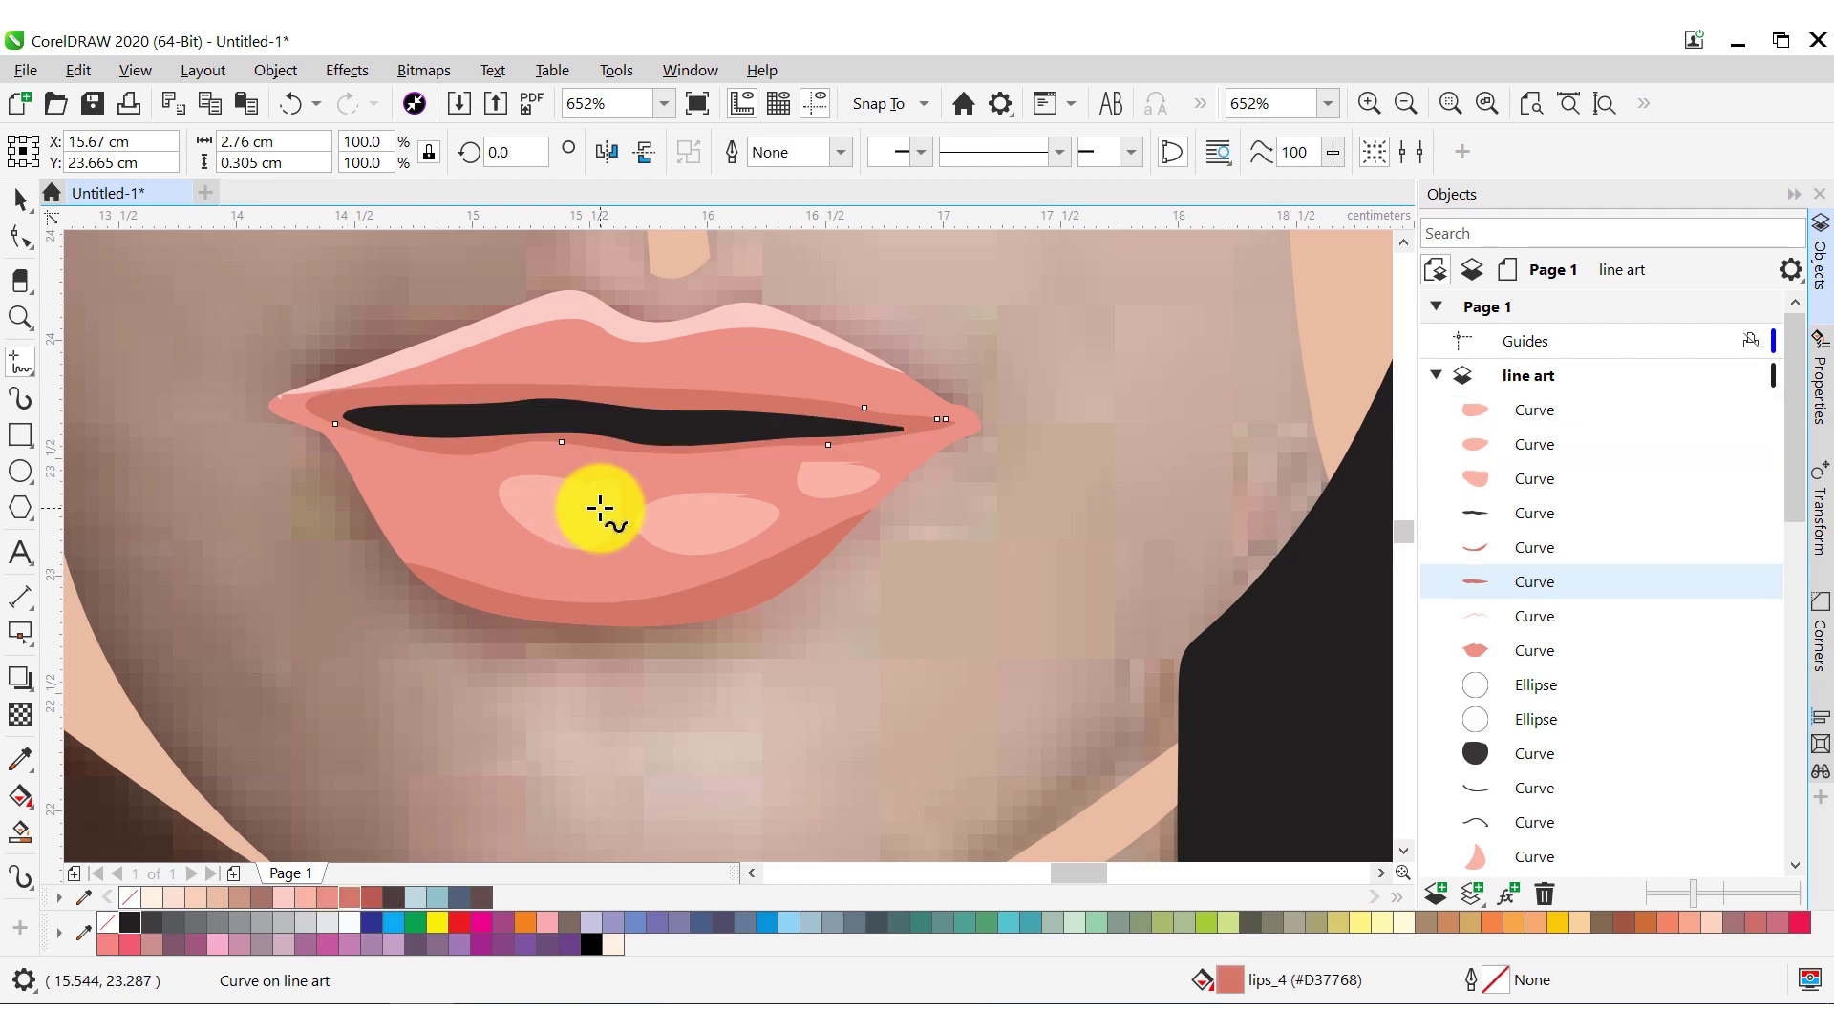
pyautogui.press('z')
# Zoom back in on the lips
pyautogui.press('F3')
pyautogui.scroll(5, 713, 609)
pyautogui.press('space')
pyautogui.click(565, 442)
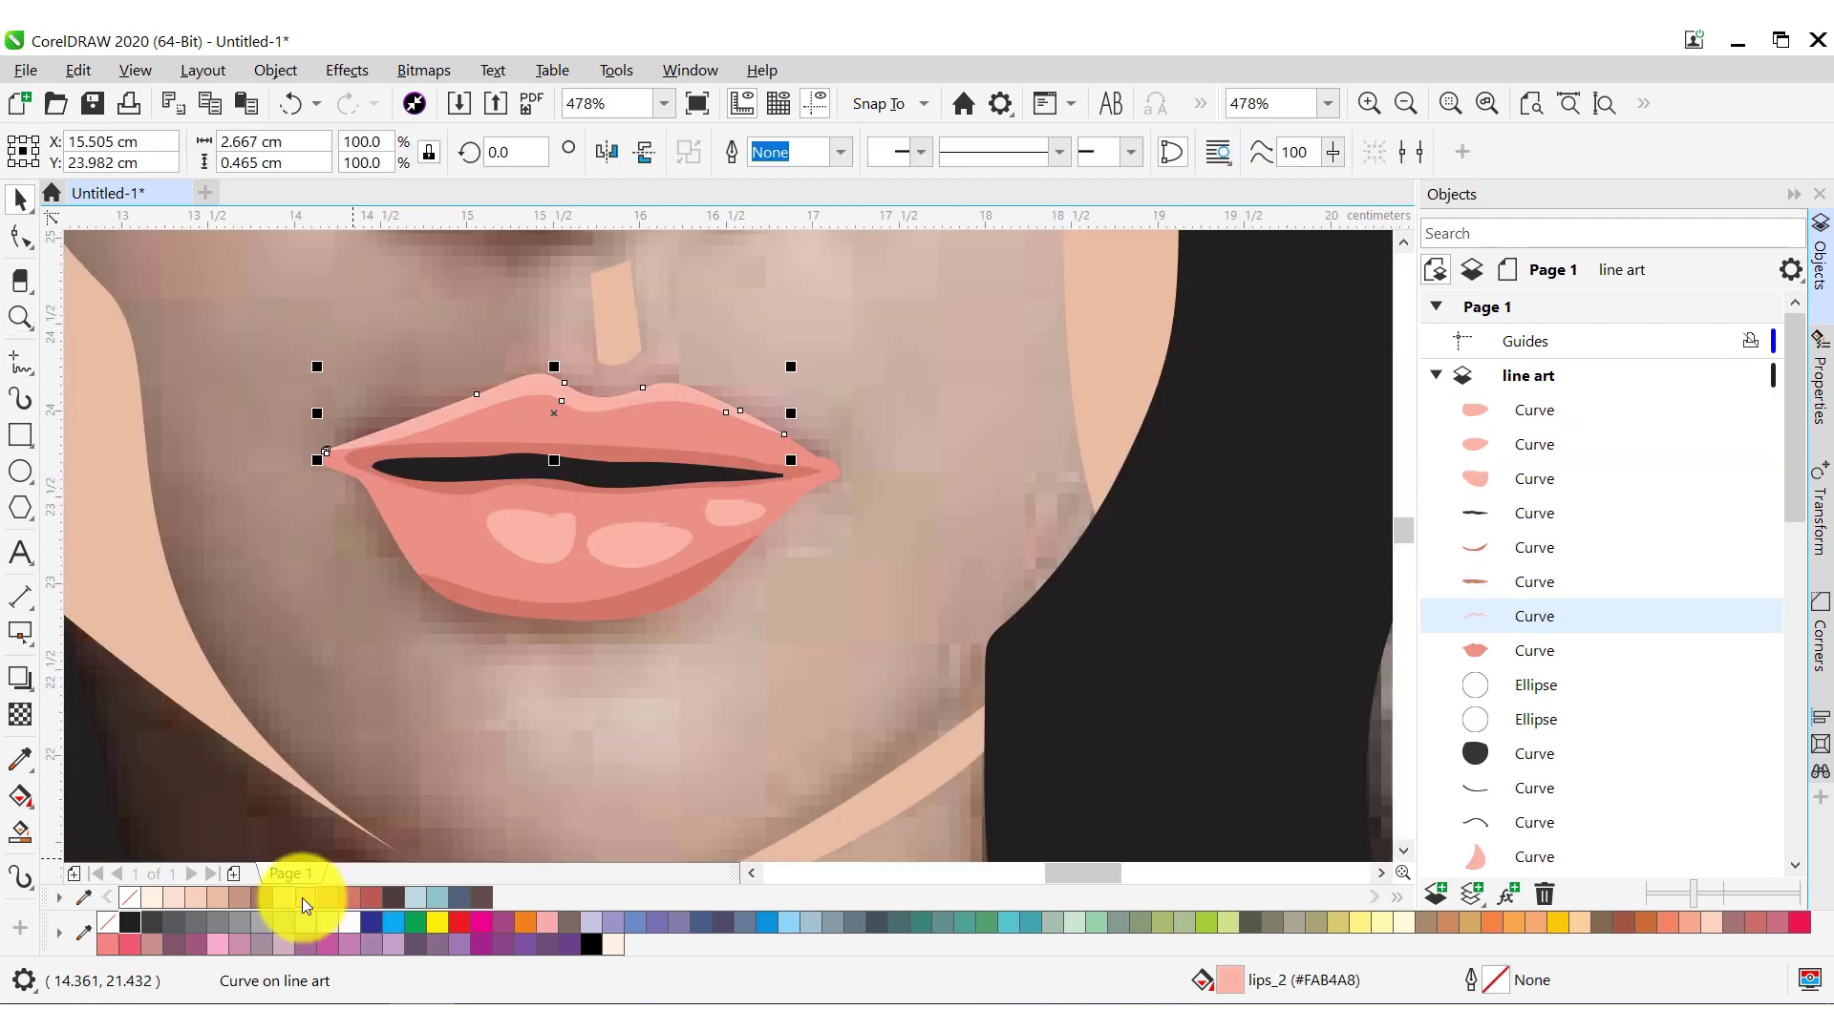
# Freehand-draw loops beside both lower-lip corners and select the left cheek loop
pyautogui.click(20, 363)
pyautogui.moveTo(370, 486); pyautogui.dragTo(369, 488)
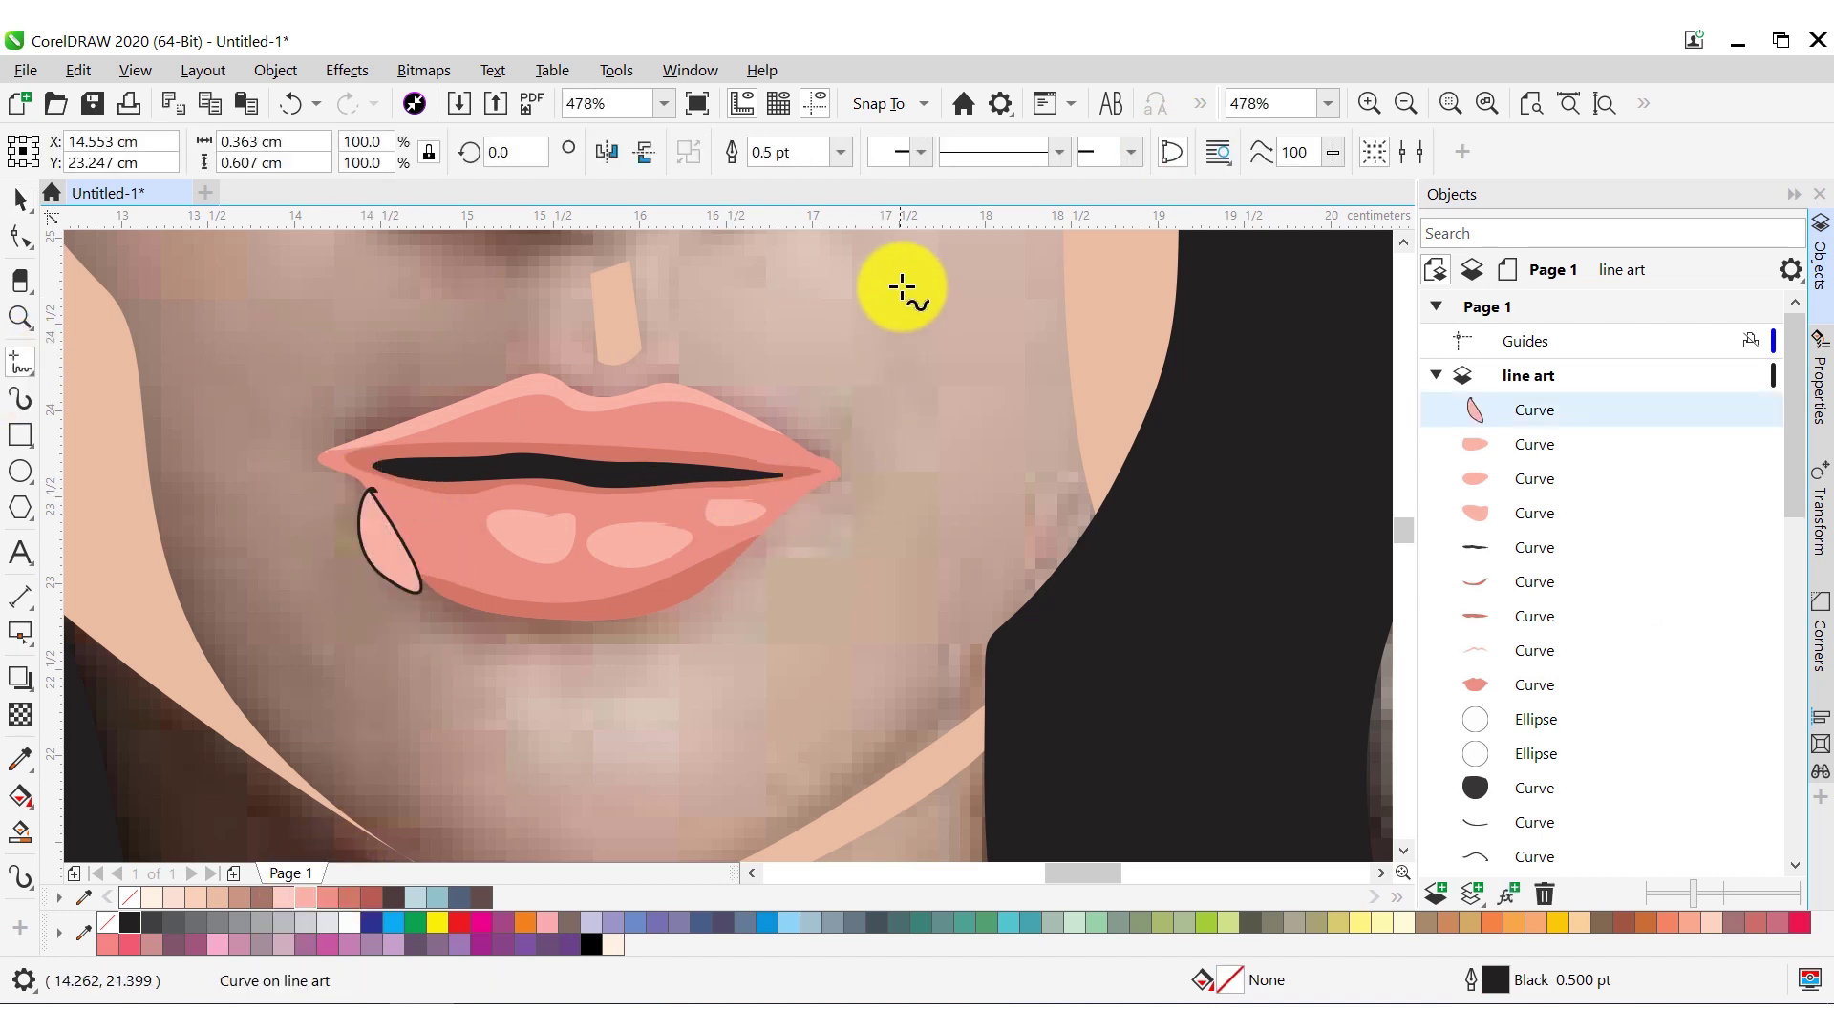
pyautogui.moveTo(840, 480); pyautogui.dragTo(837, 484)
pyautogui.press('space')
pyautogui.click(504, 559)
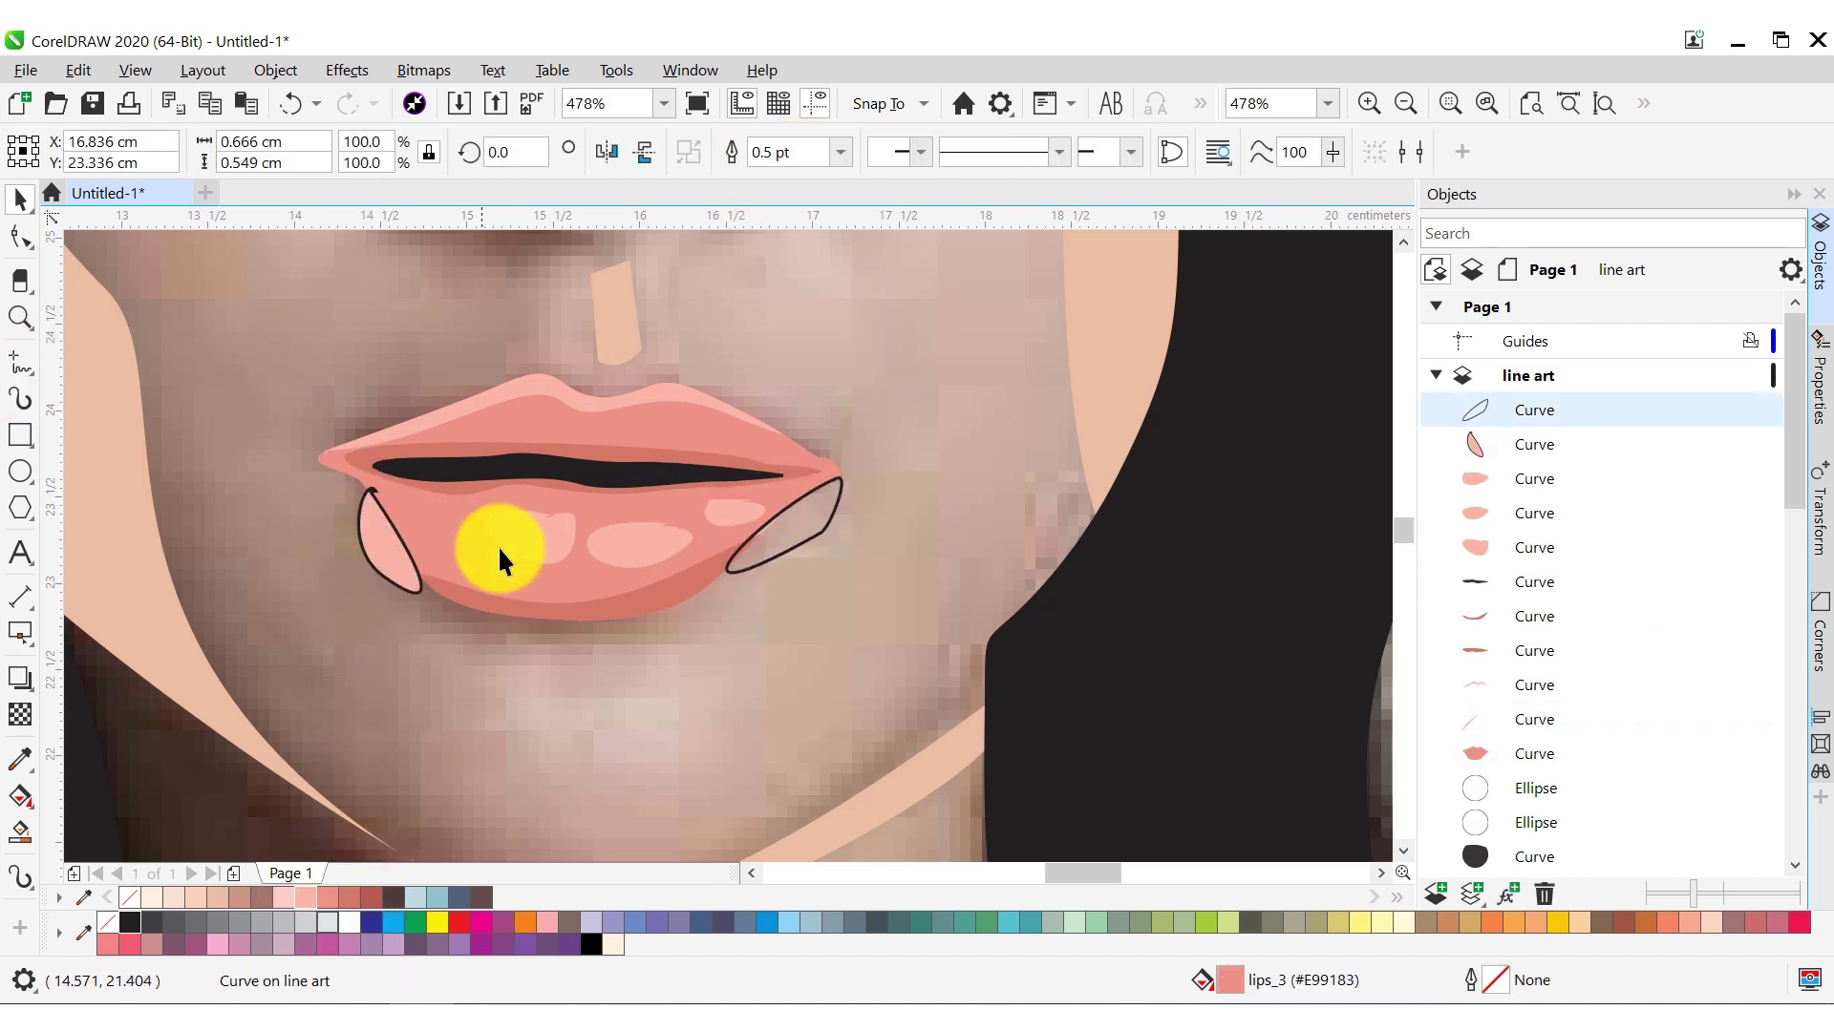
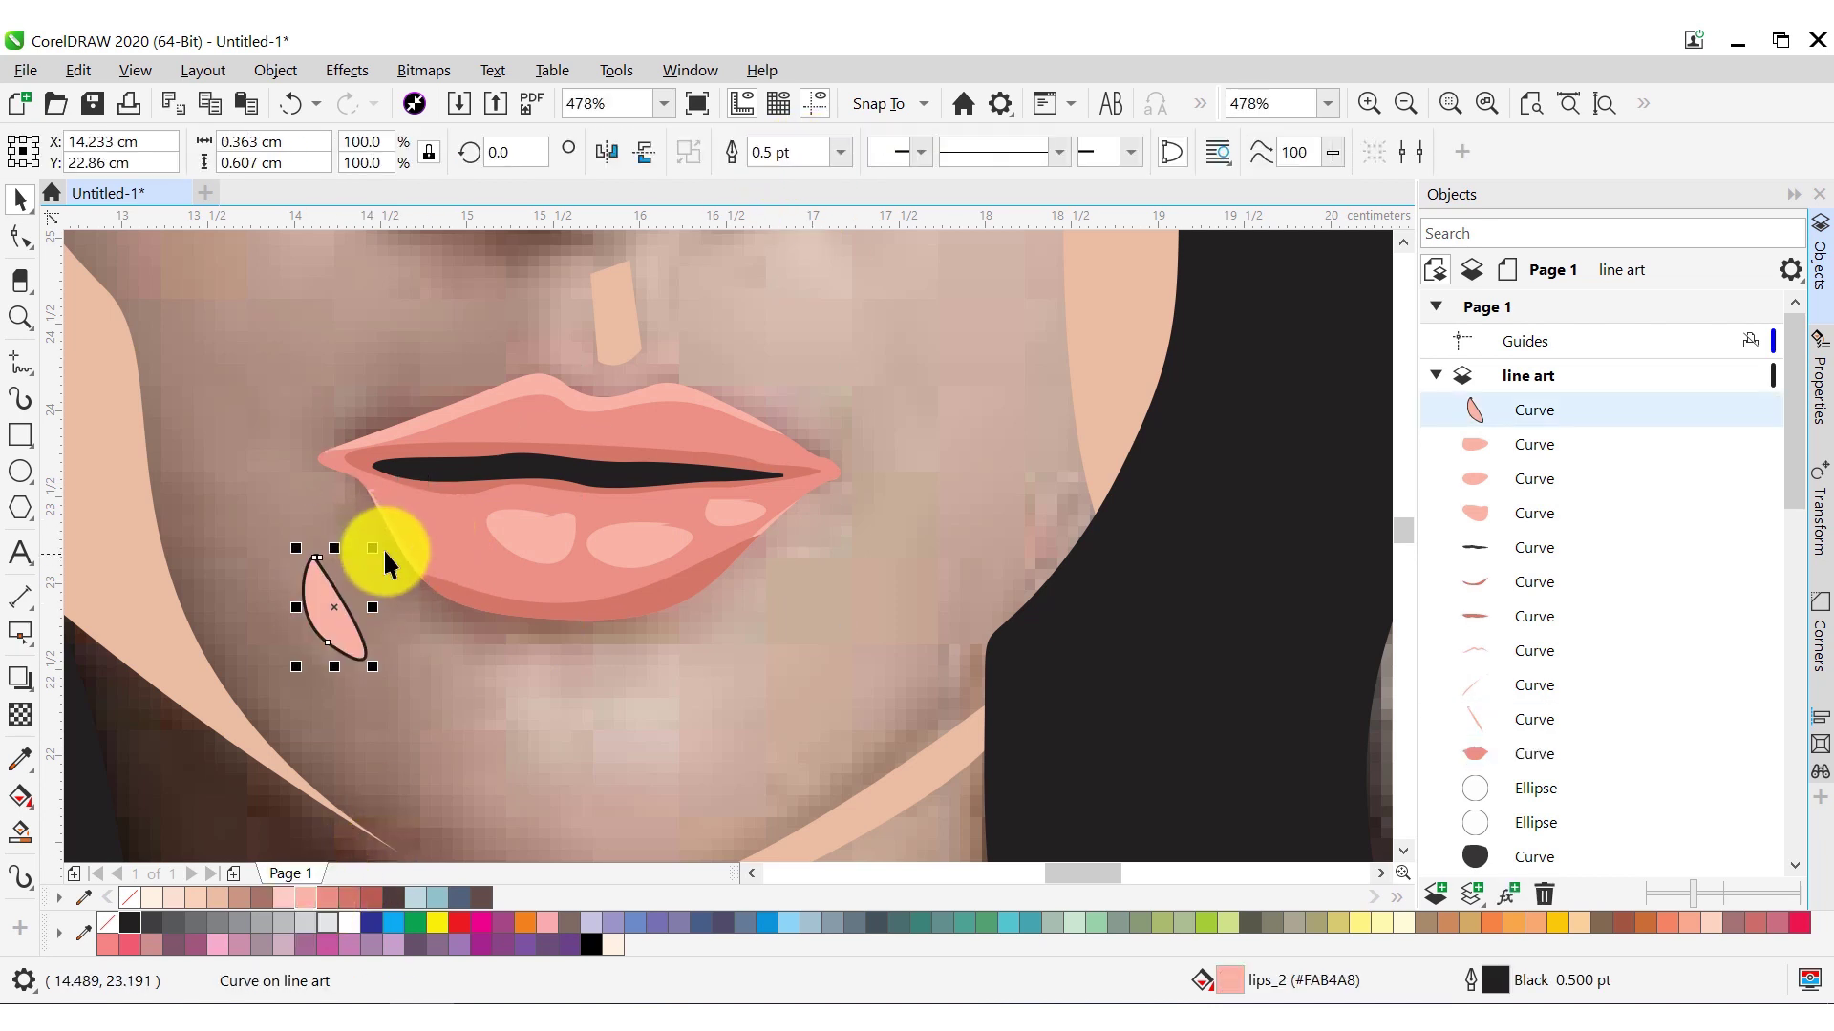
# Delete the stray loop curve and fade both lower-lip highlights with linear transparencies
pyautogui.press('Delete')
pyautogui.click(20, 714)
pyautogui.moveTo(389, 623); pyautogui.dragTo(508, 622)
pyautogui.moveTo(532, 512); pyautogui.dragTo(623, 571)
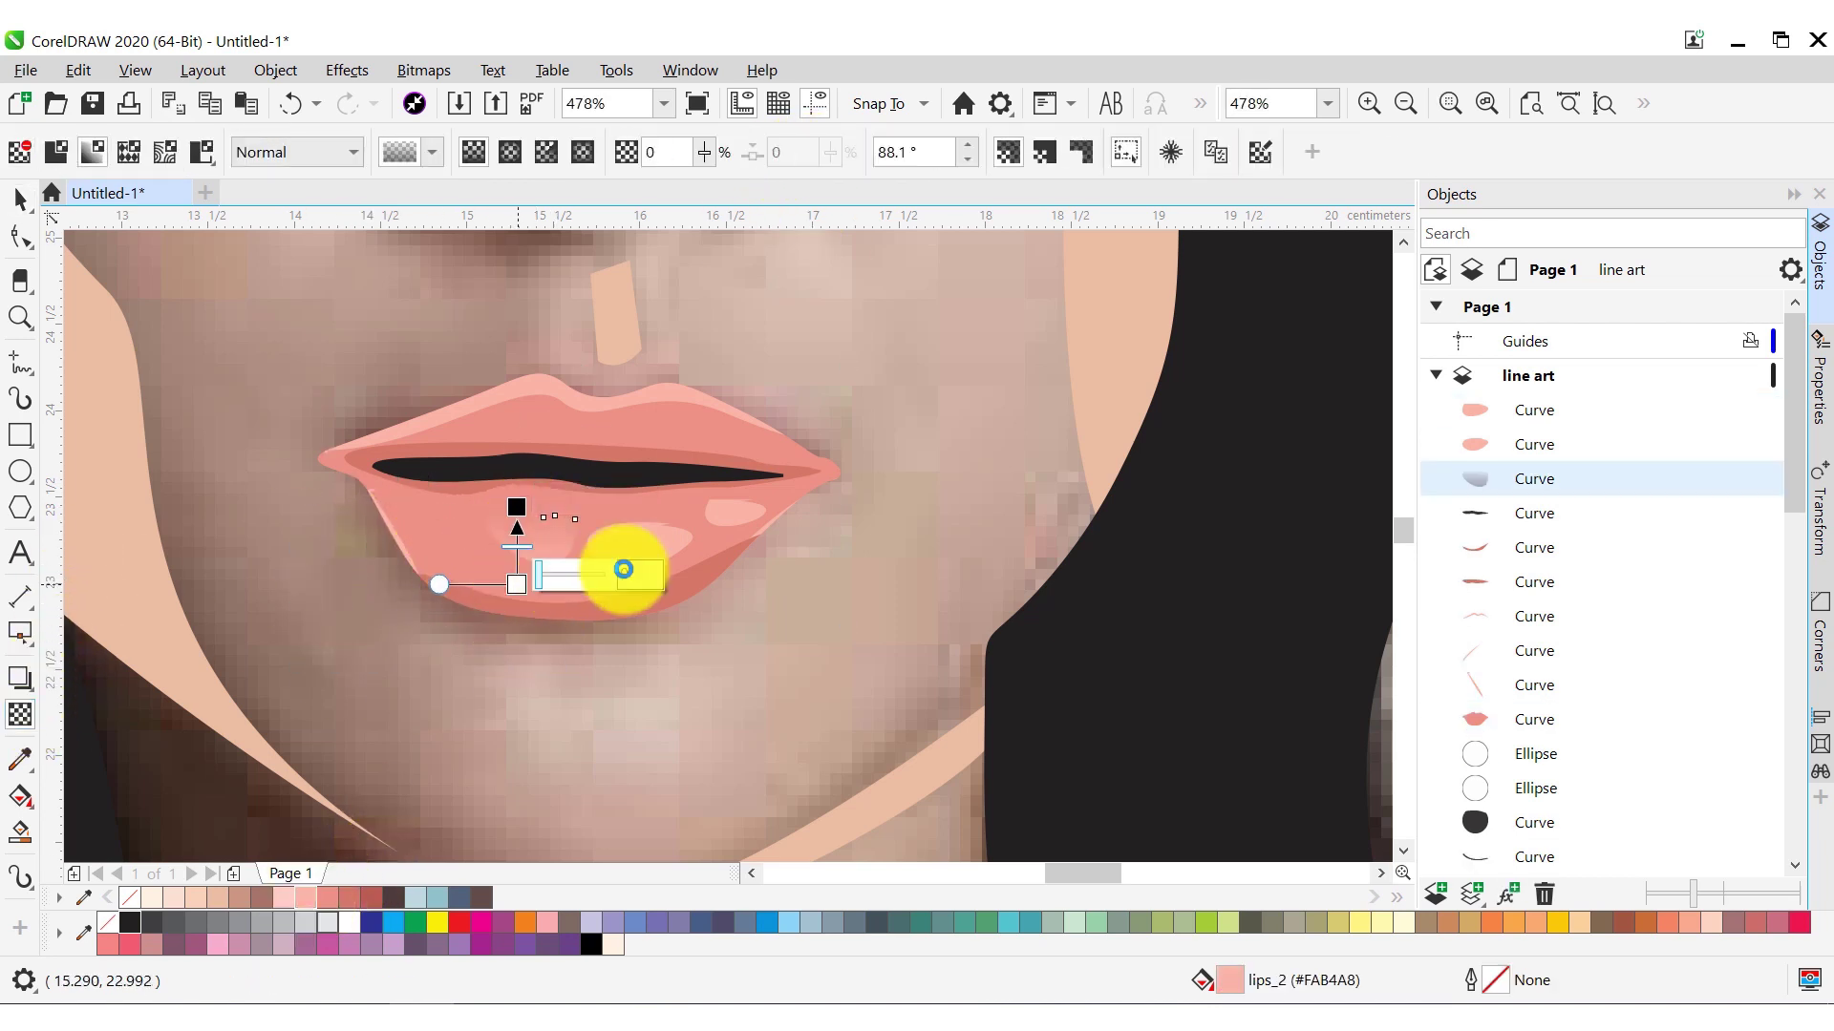
pyautogui.click(728, 605)
pyautogui.moveTo(727, 591); pyautogui.dragTo(727, 499)
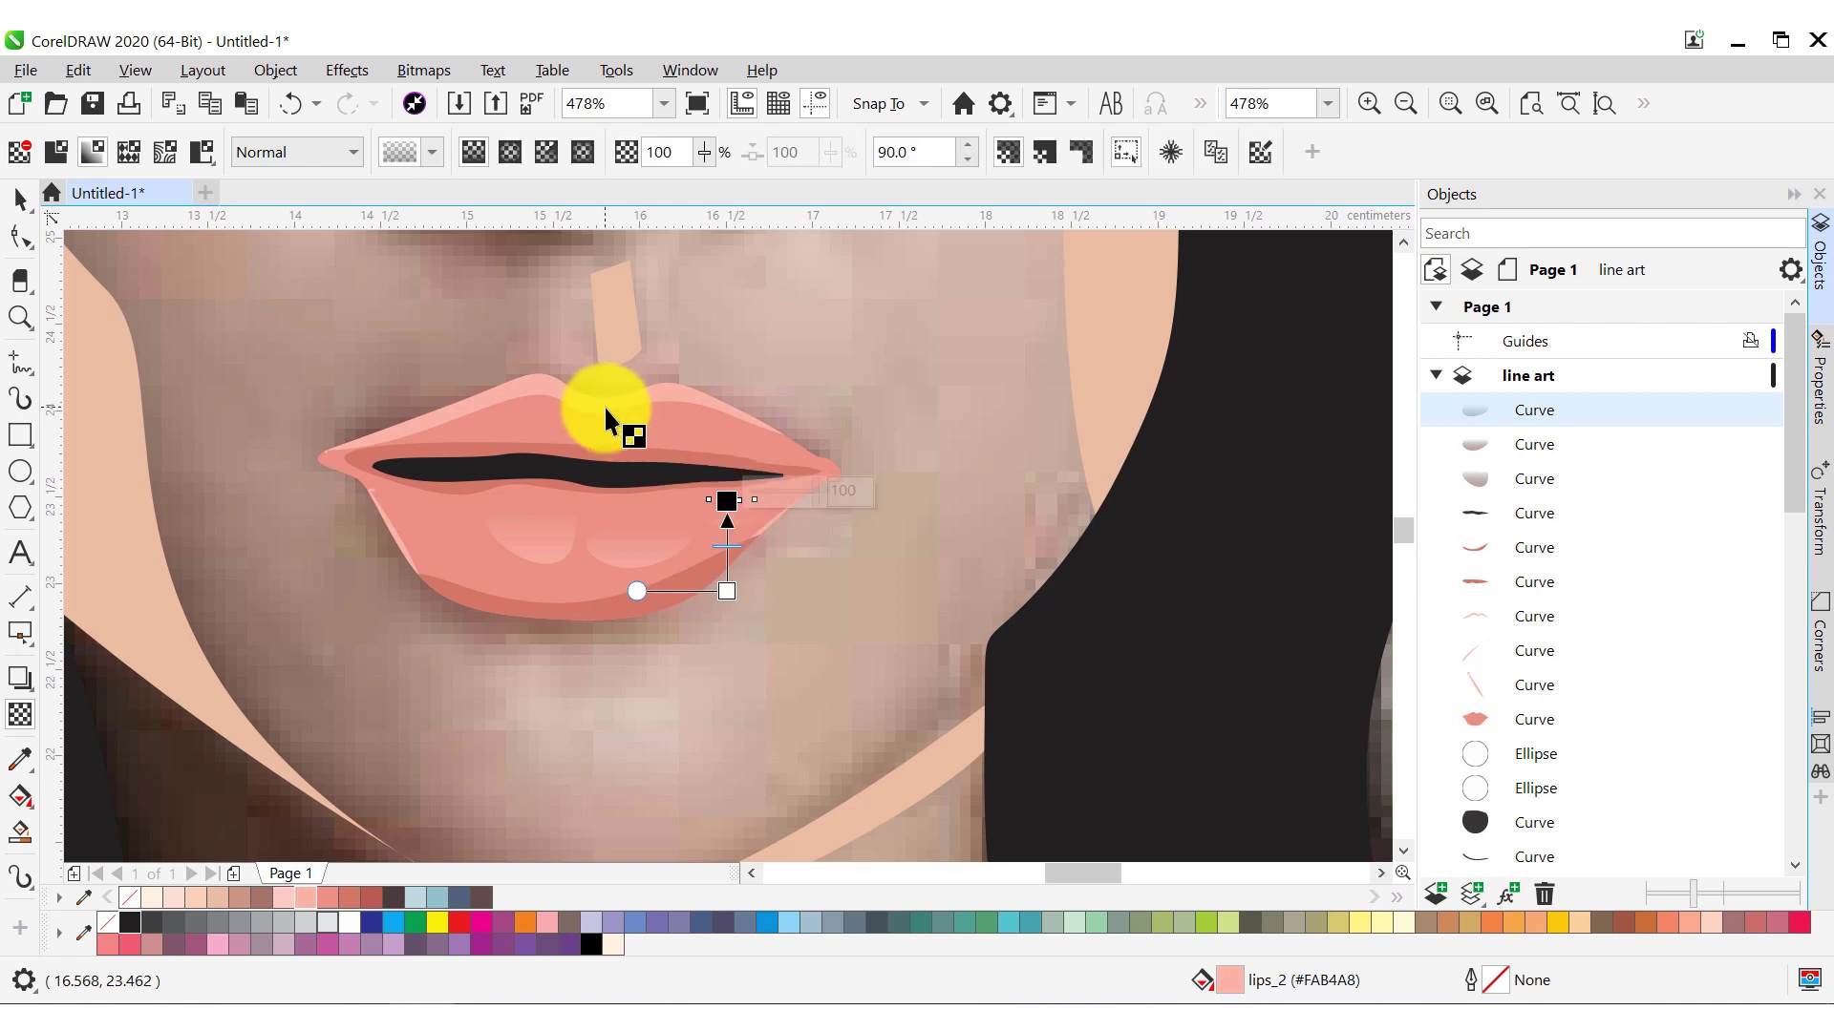
# Fade the upper-lip highlight and the lip shape with linear transparencies, then zoom out
pyautogui.click(593, 392)
pyautogui.moveTo(581, 482); pyautogui.dragTo(580, 289)
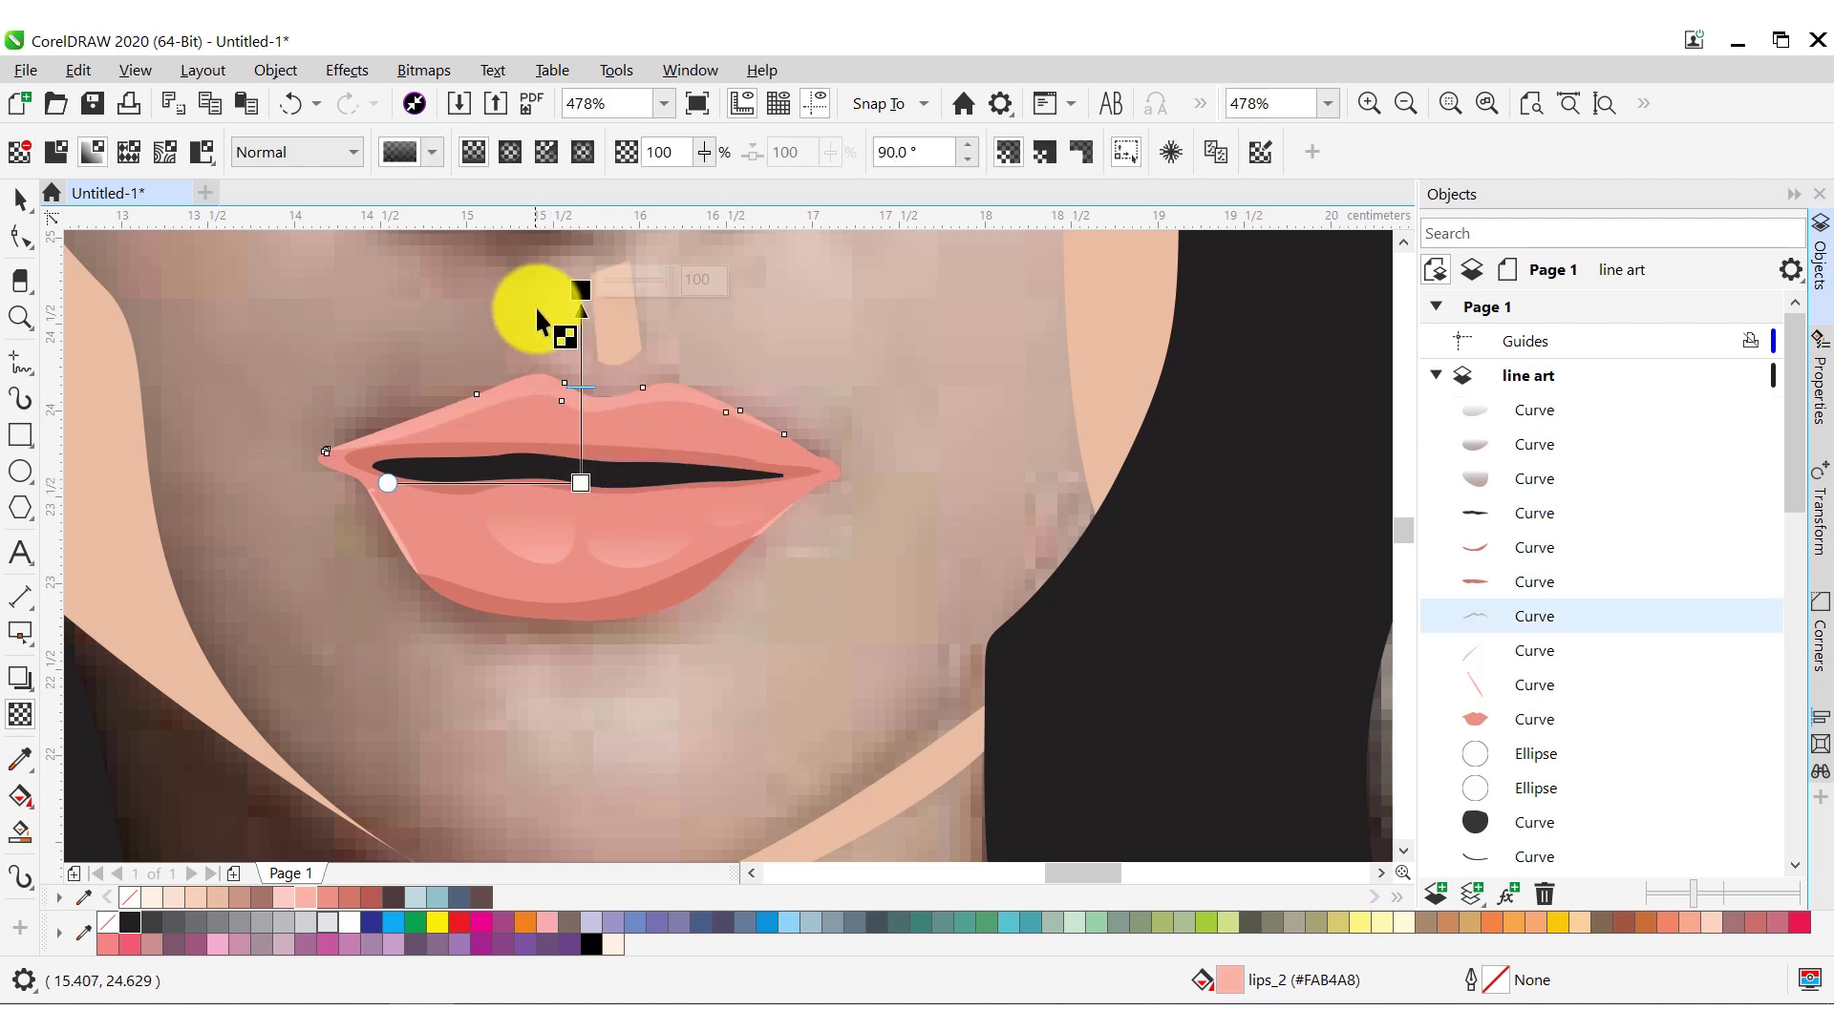
pyautogui.click(484, 468)
pyautogui.moveTo(565, 483); pyautogui.dragTo(569, 463)
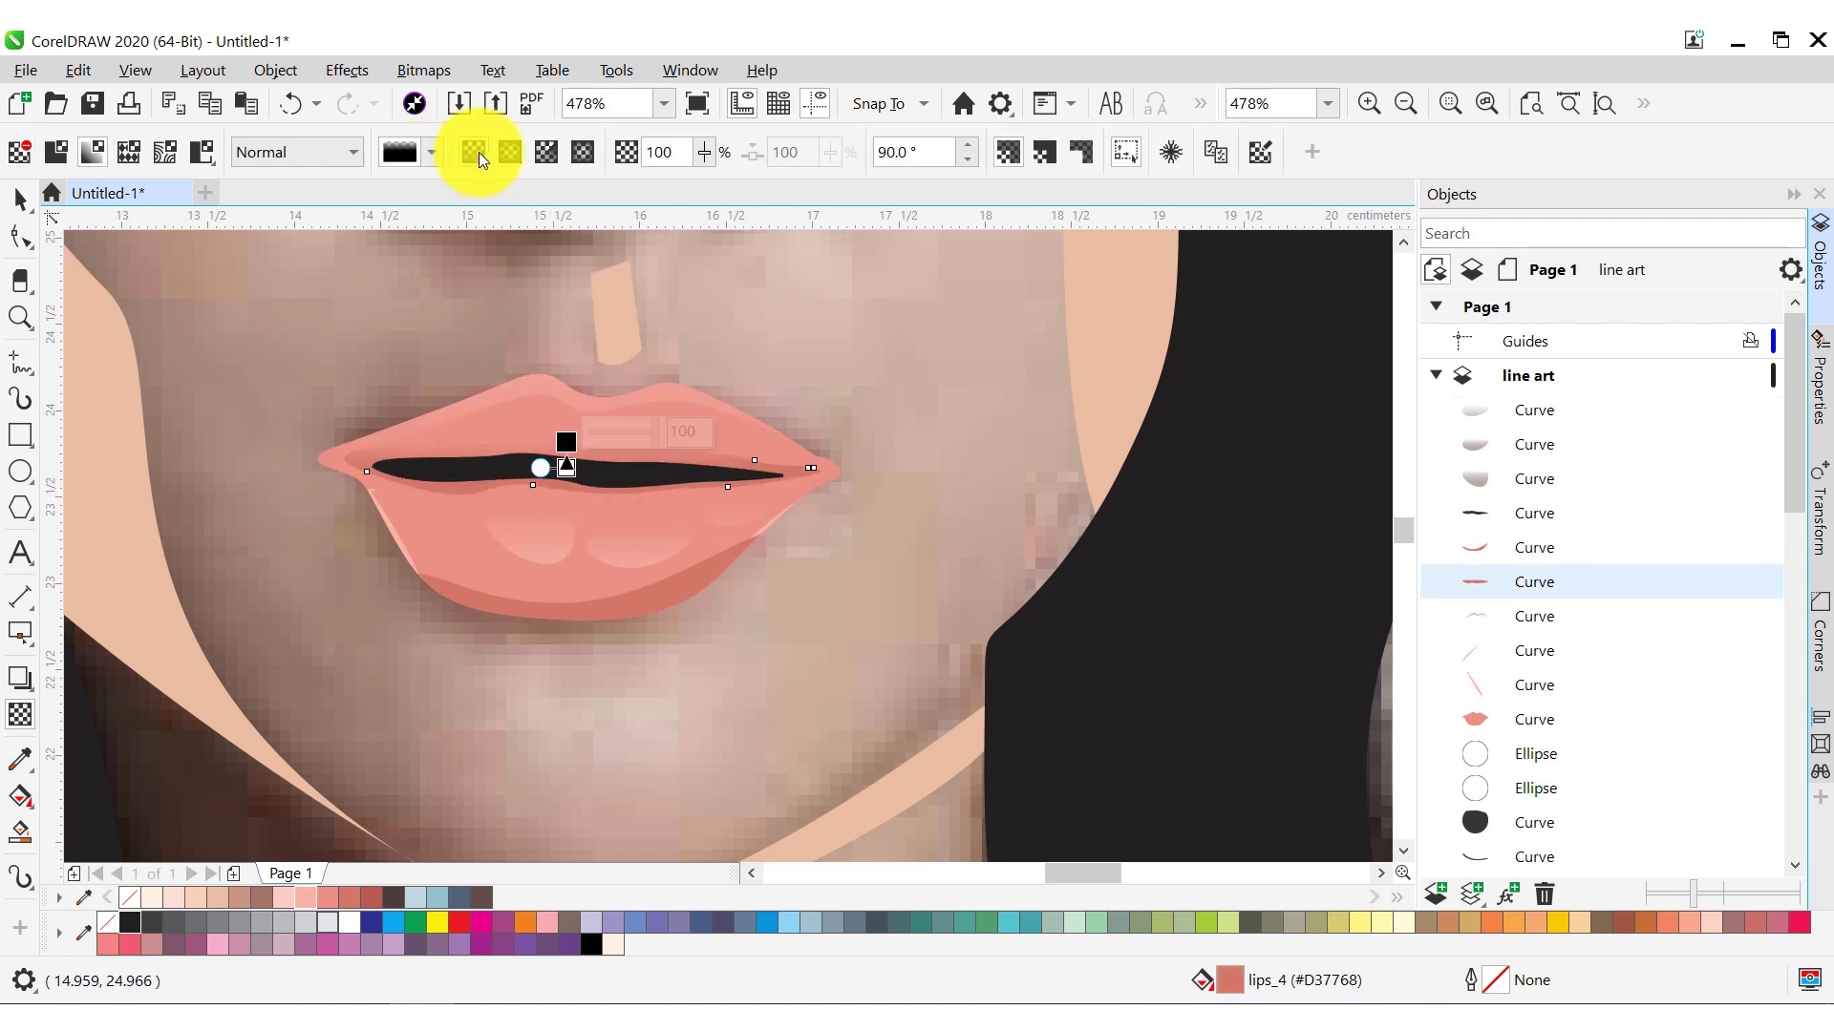
pyautogui.press('z')
pyautogui.hotkey('shift', 'F4')
# Reveal the hidden face-skin shape and zoom in on the lower face and neck
pyautogui.press('F3')
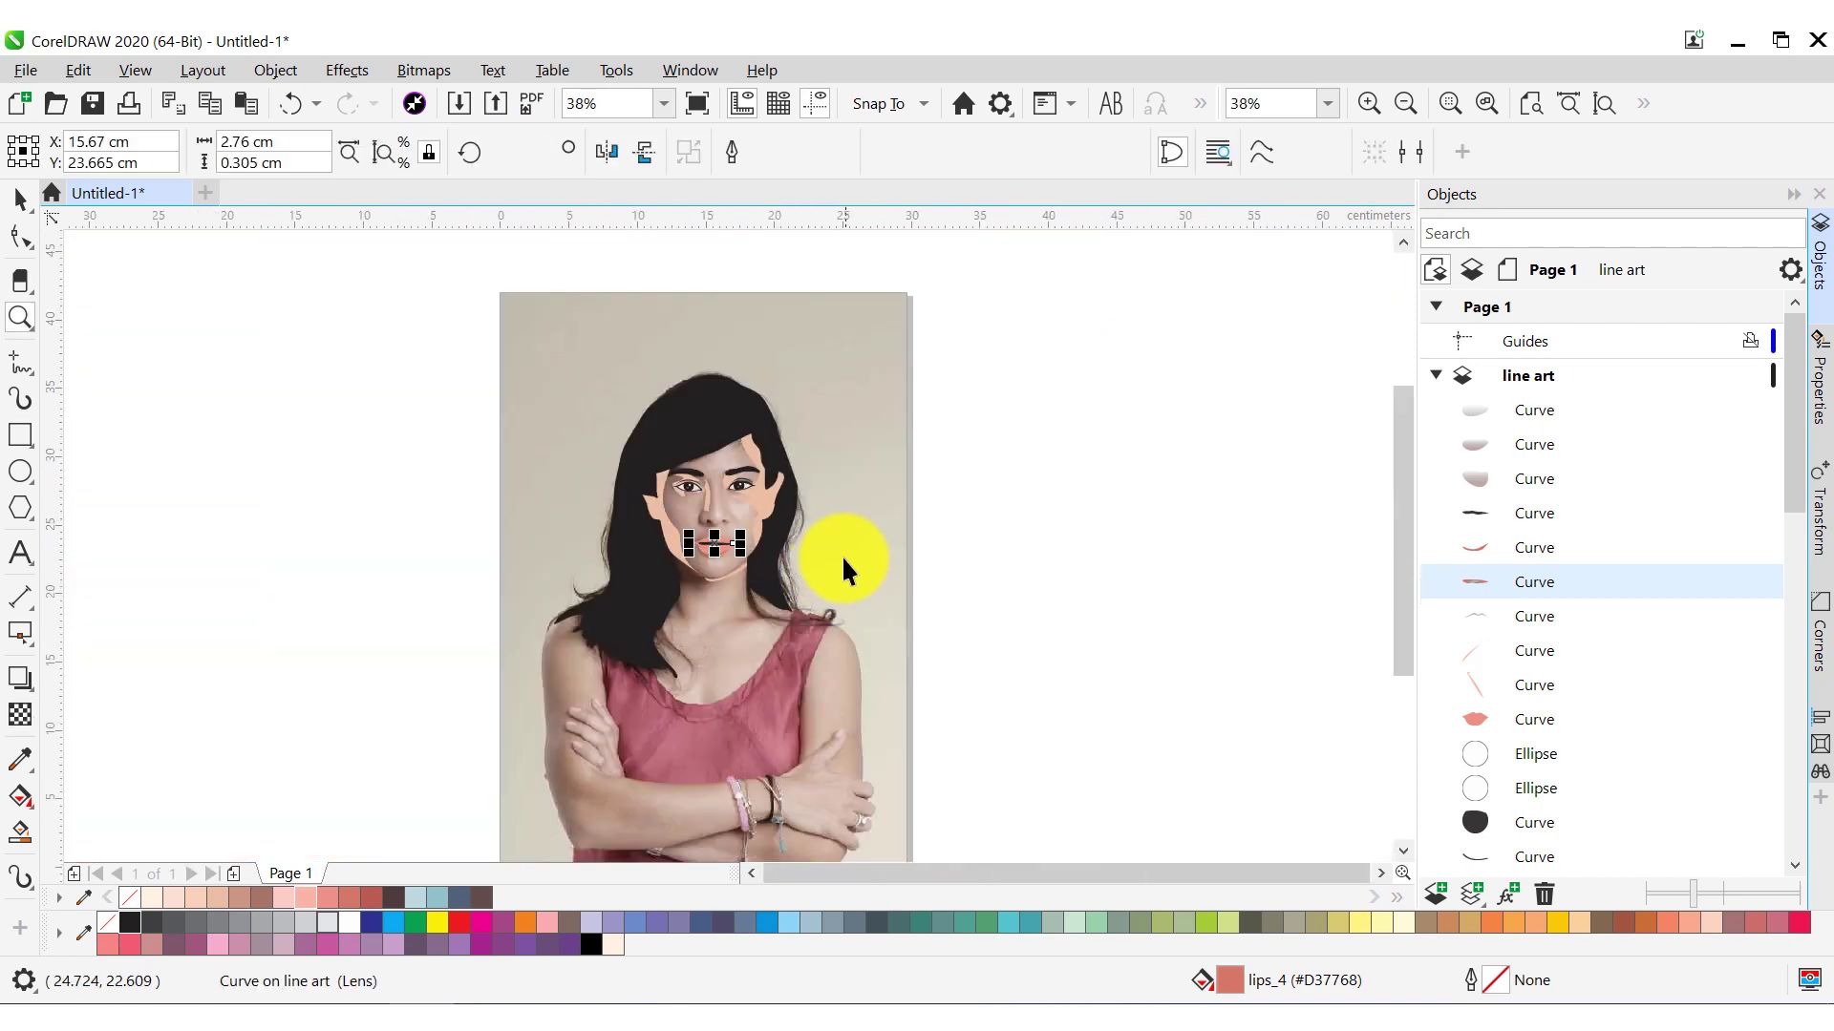
pyautogui.scroll(-10, 1757, 650)
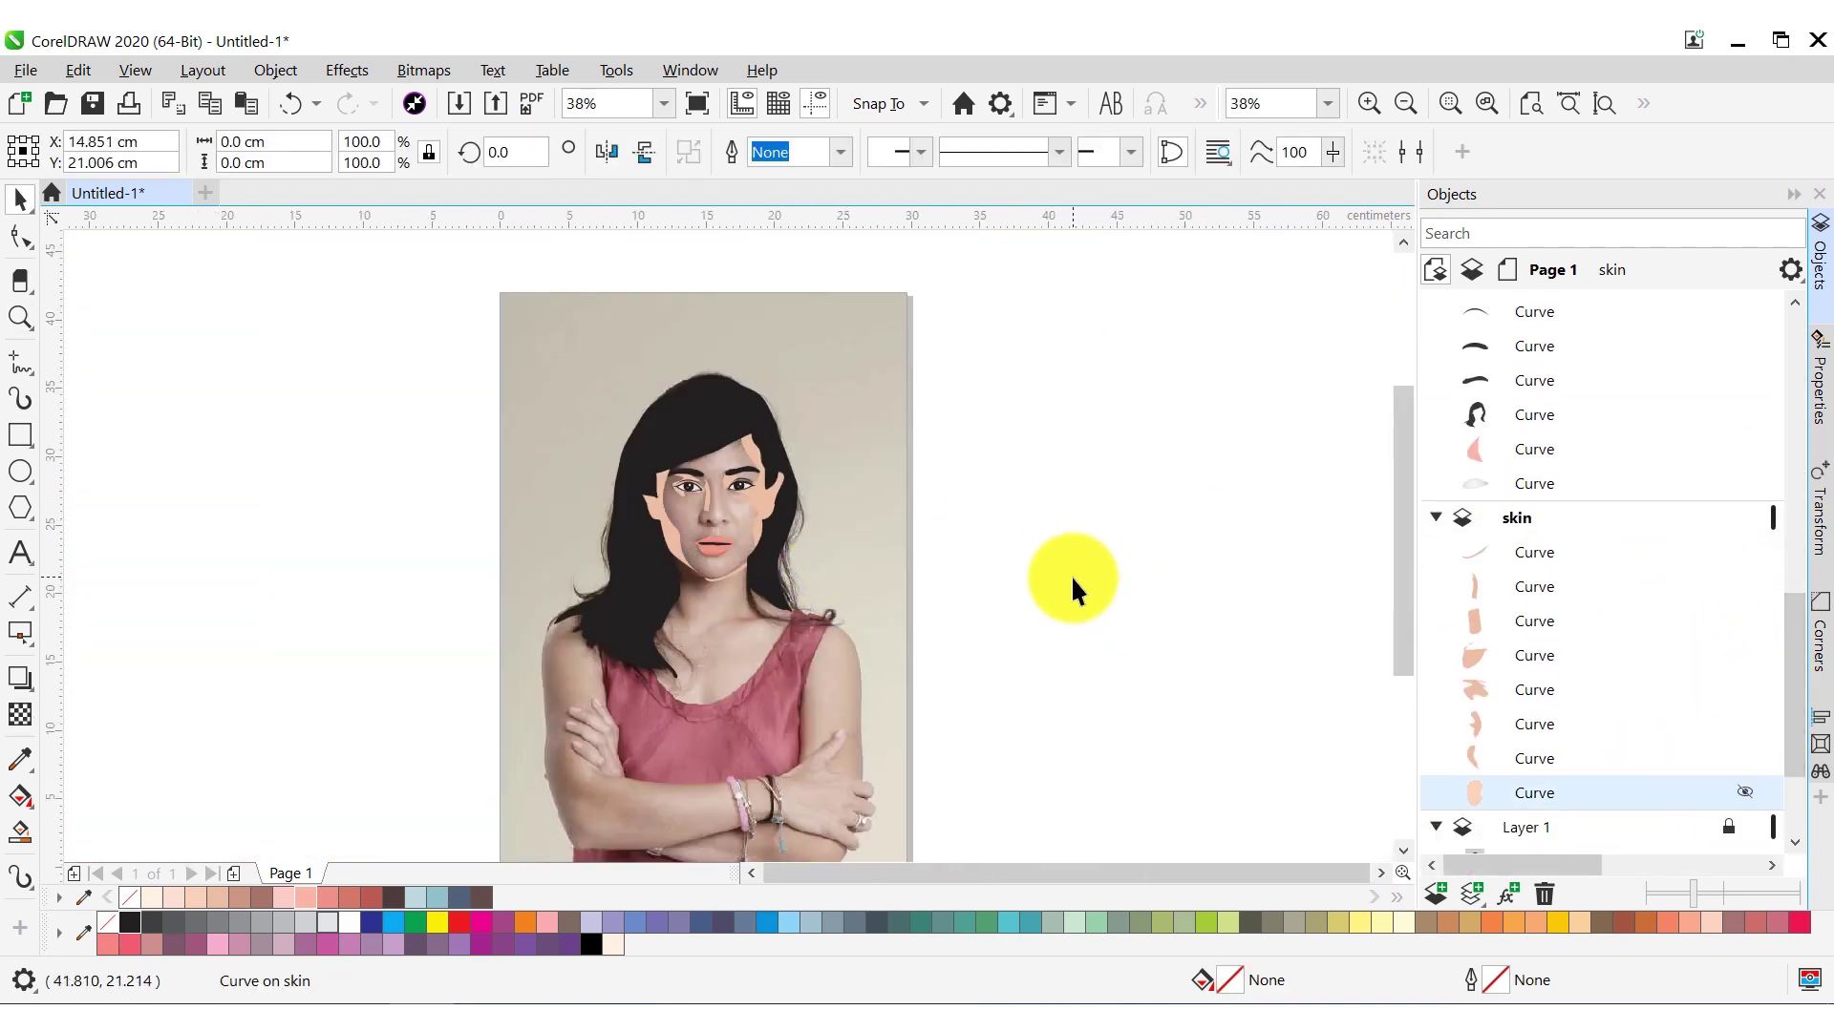
pyautogui.click(1744, 792)
pyautogui.press('Escape')
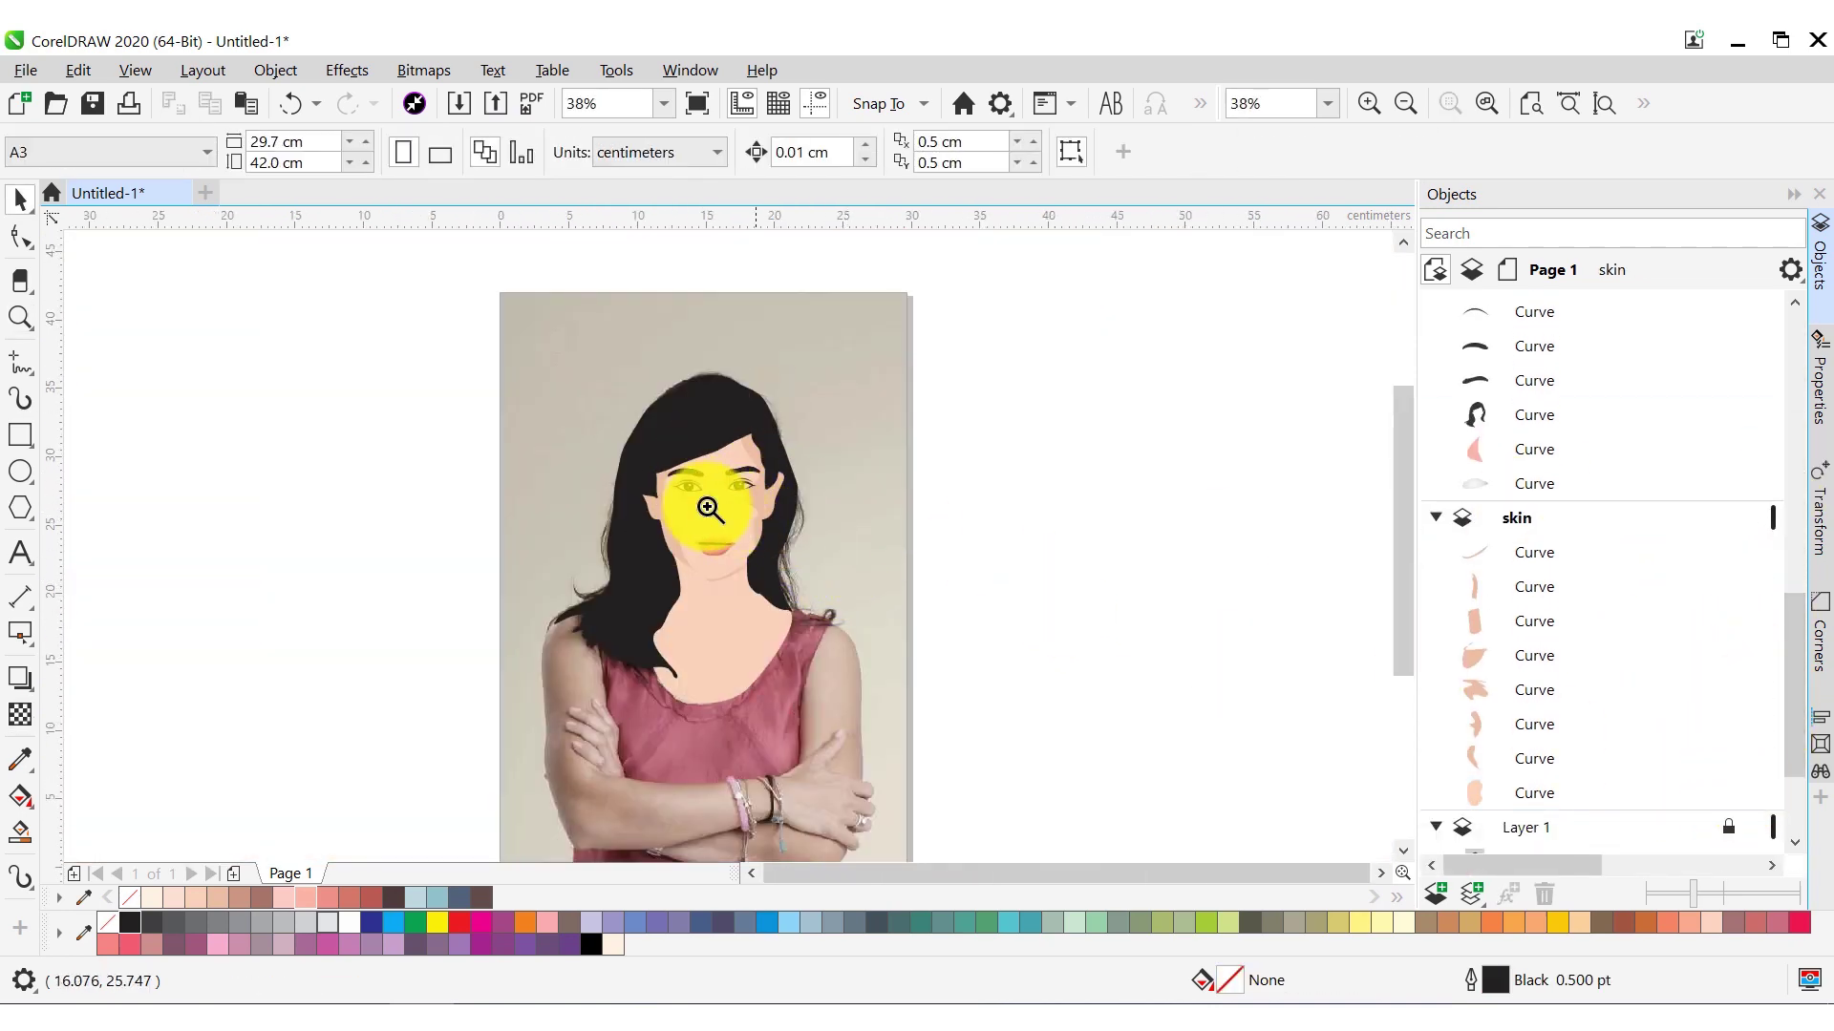
pyautogui.click(1744, 792)
pyautogui.scroll(3, 755, 648)
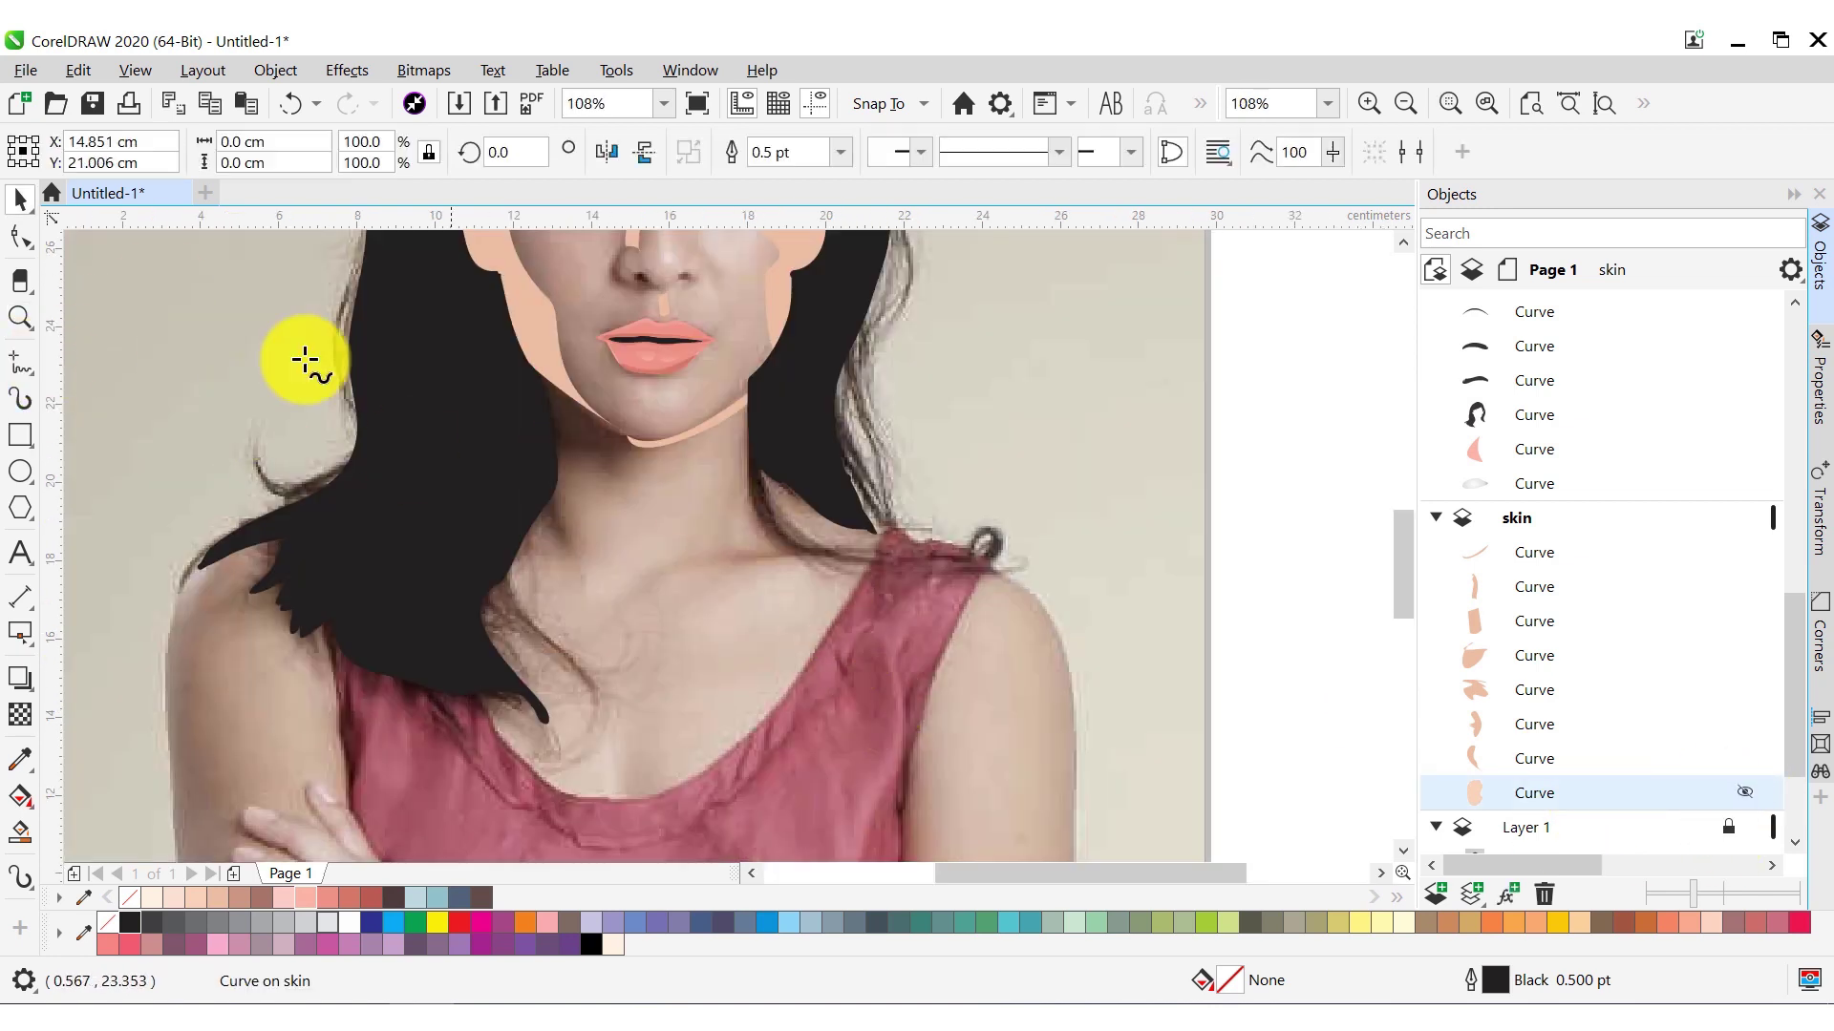
# Draw a jaw-to-neck shadow shape in a darker skin tone and send it behind other skin pieces
pyautogui.click(585, 397)
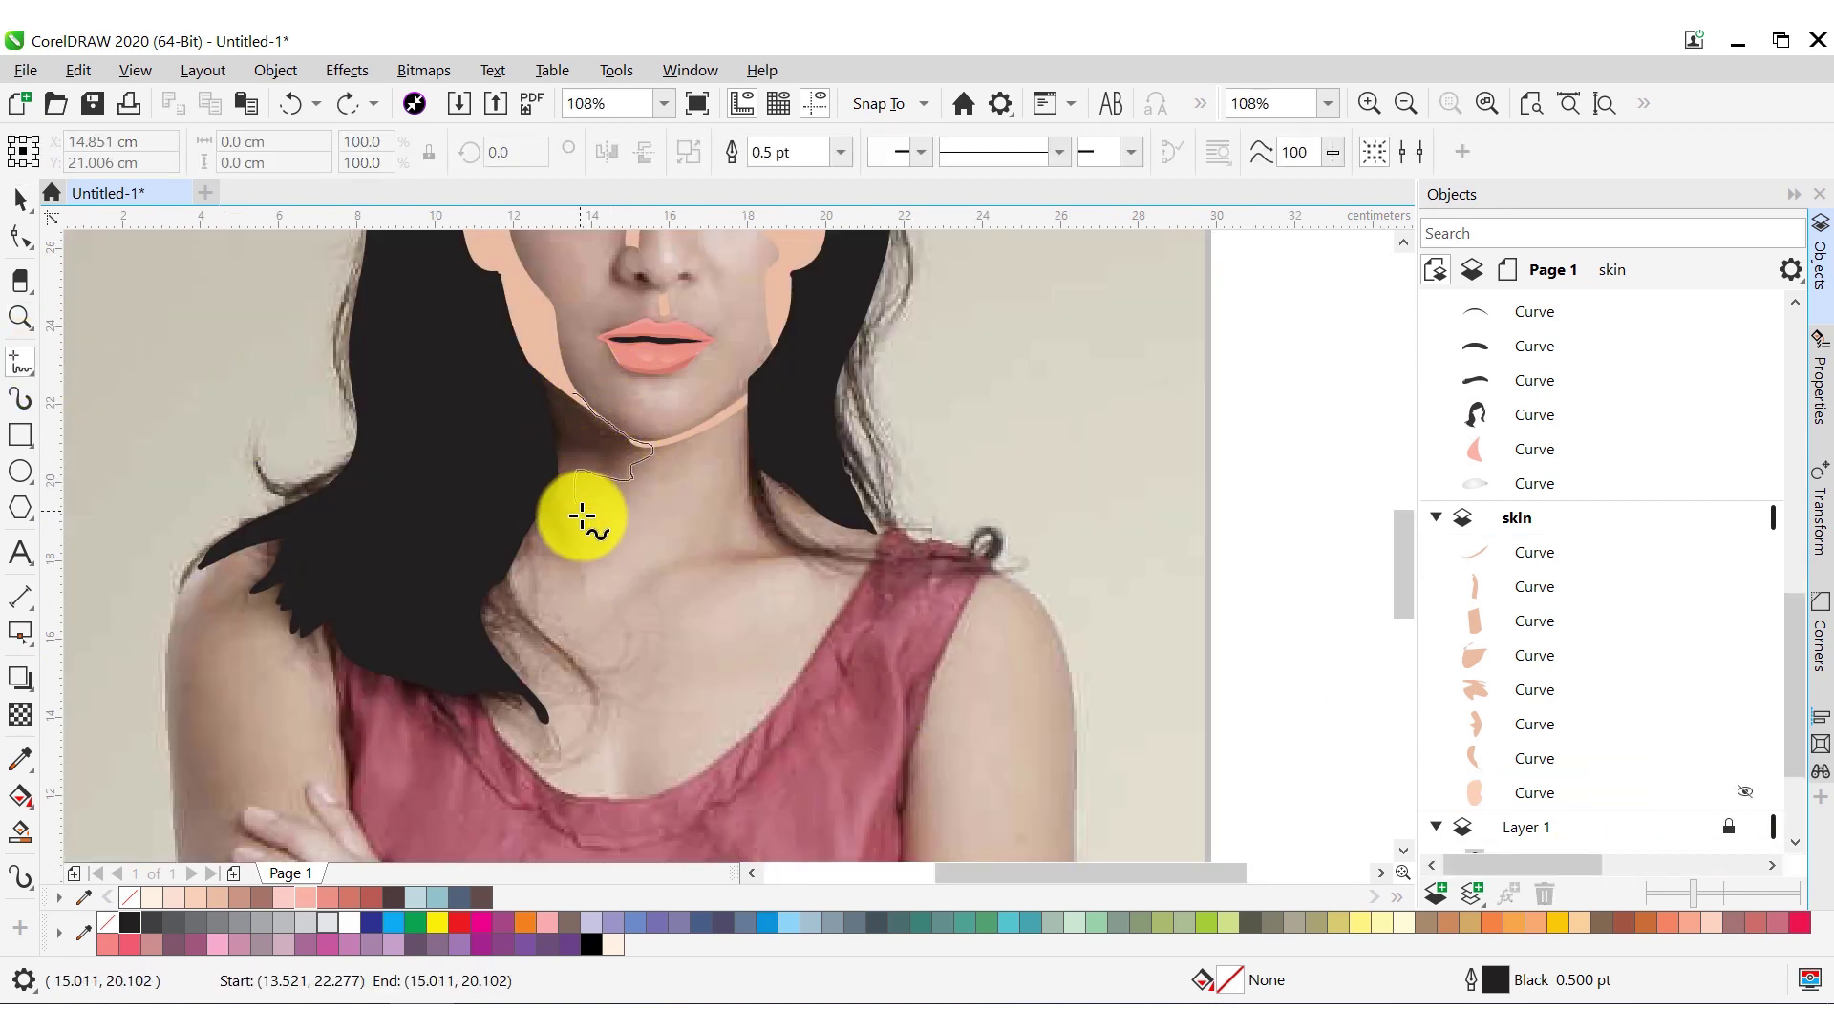
pyautogui.moveTo(537, 579); pyautogui.dragTo(544, 369)
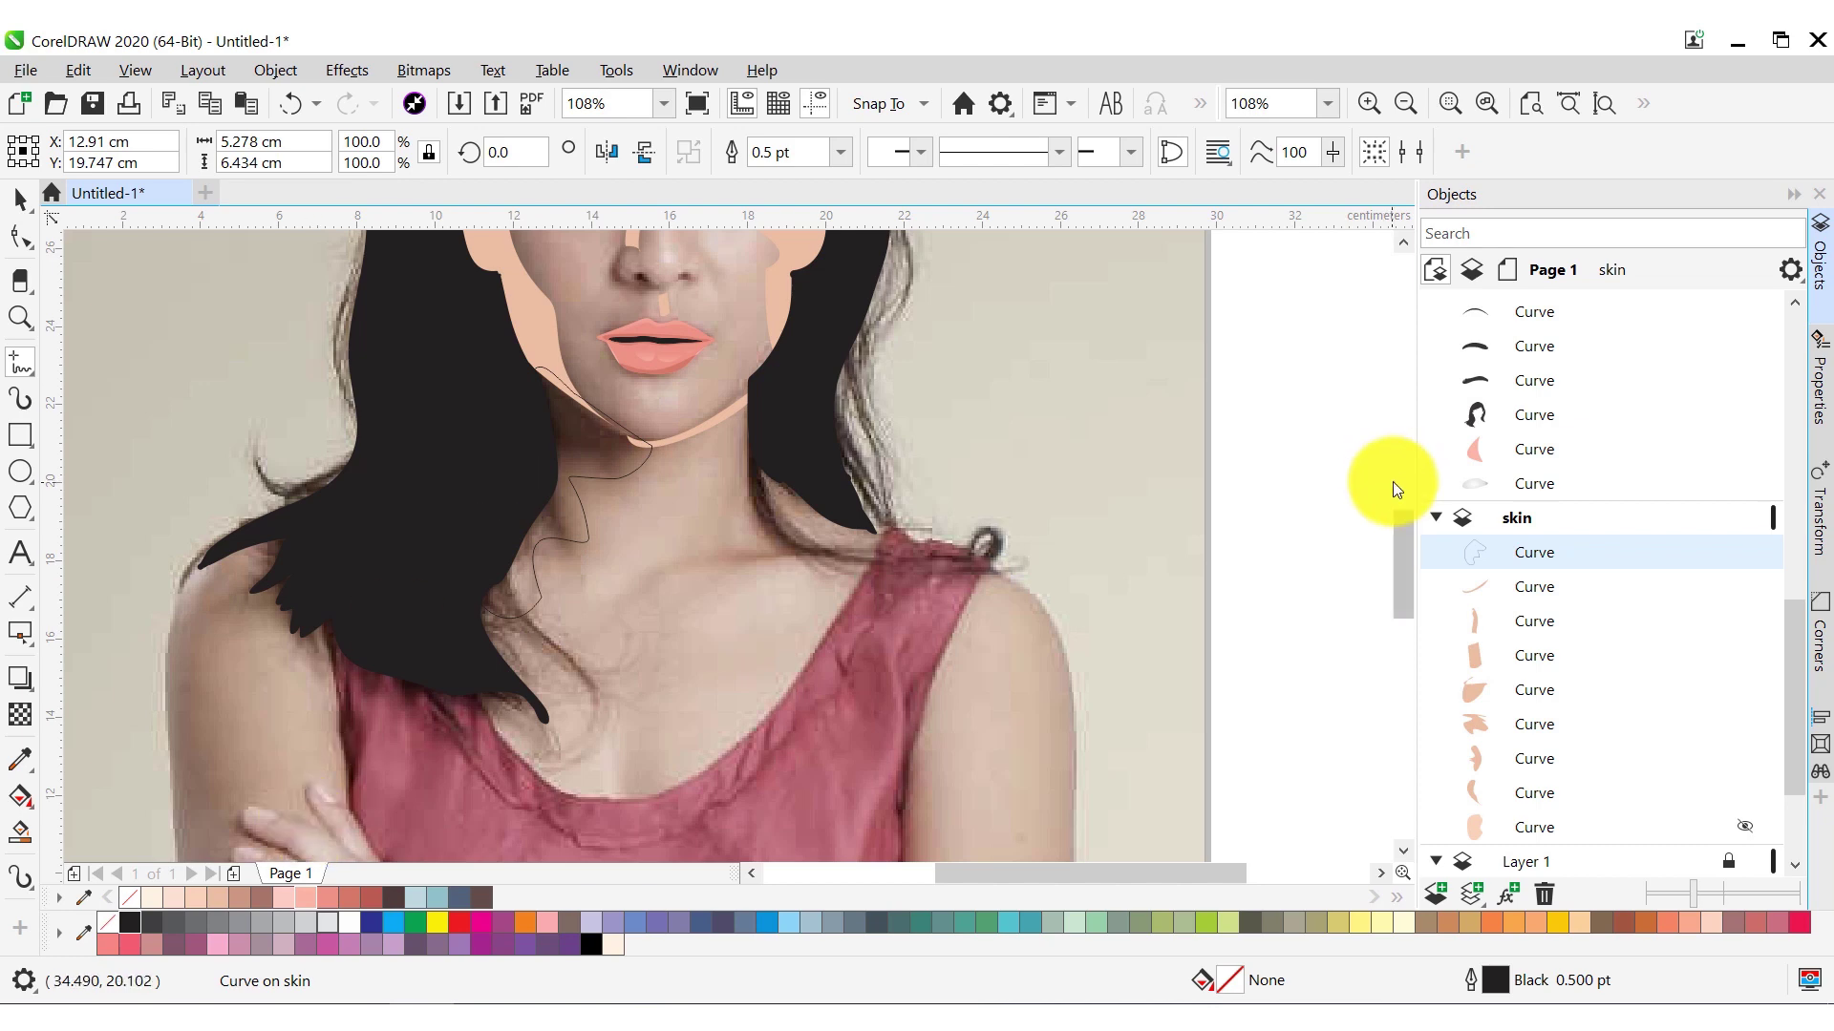
pyautogui.click(258, 900)
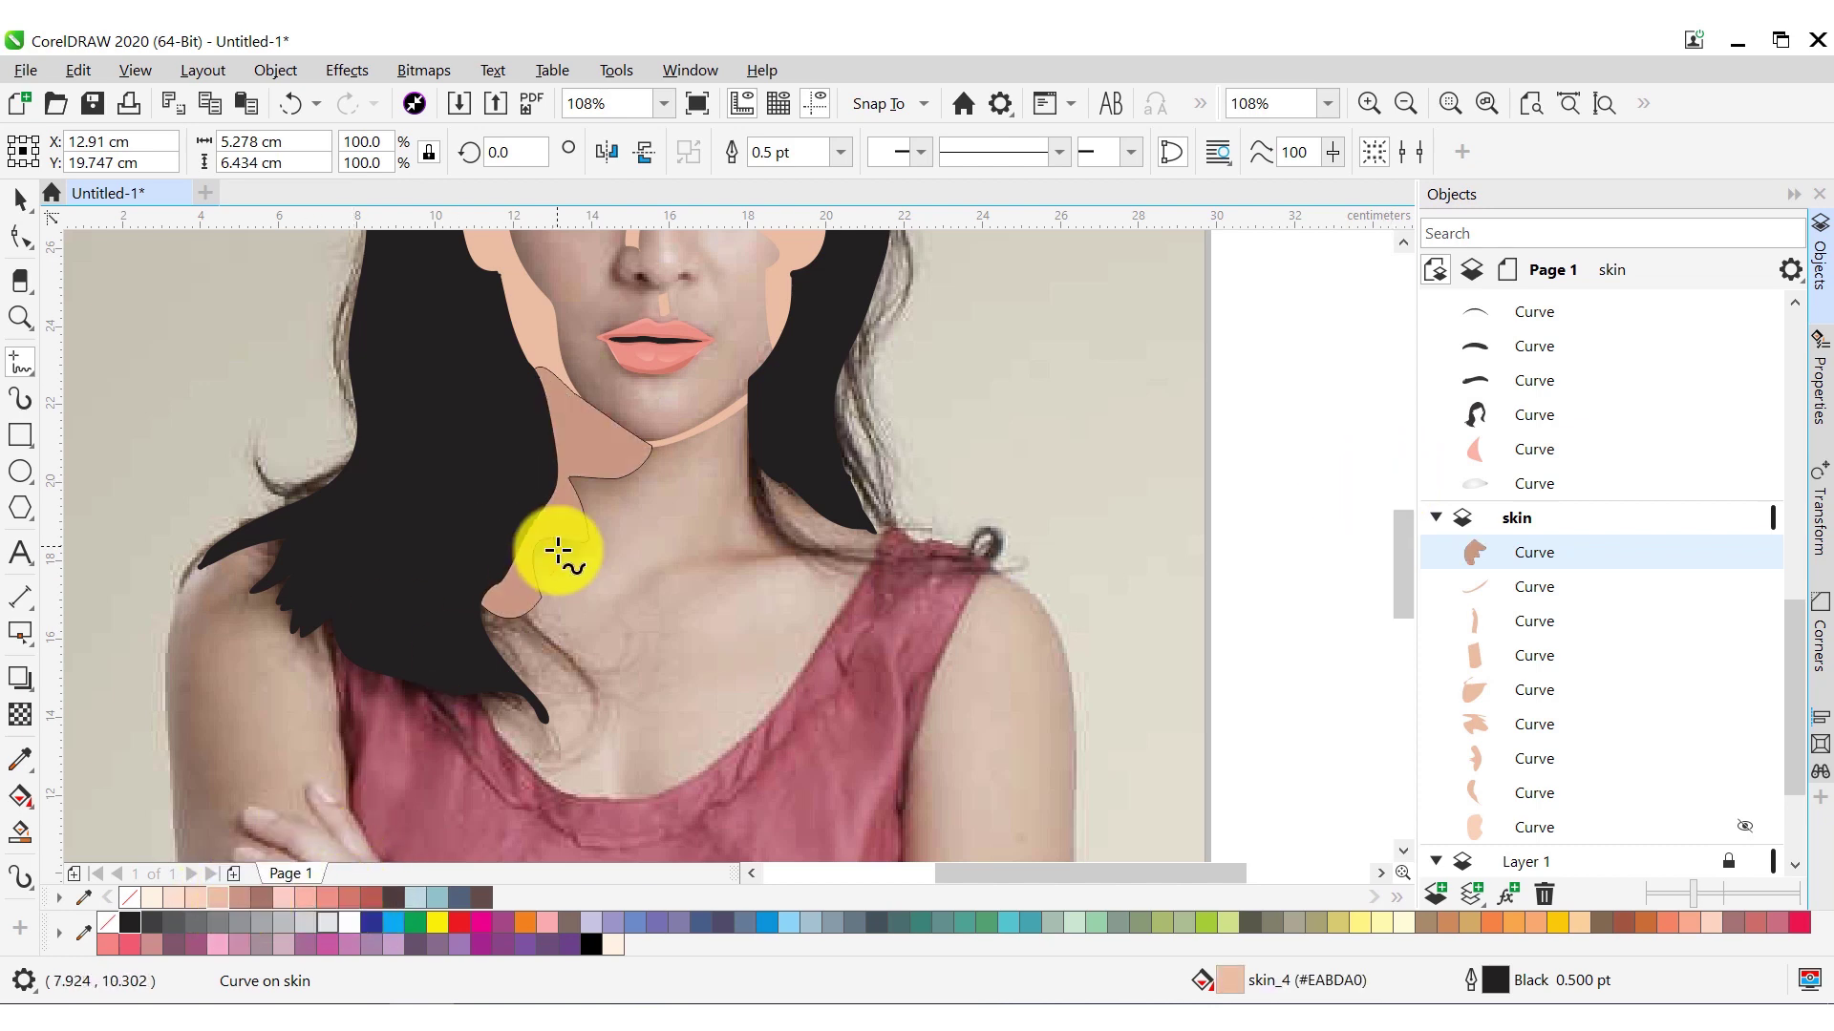
pyautogui.press('space')
pyautogui.click(733, 520)
pyautogui.press('Escape')
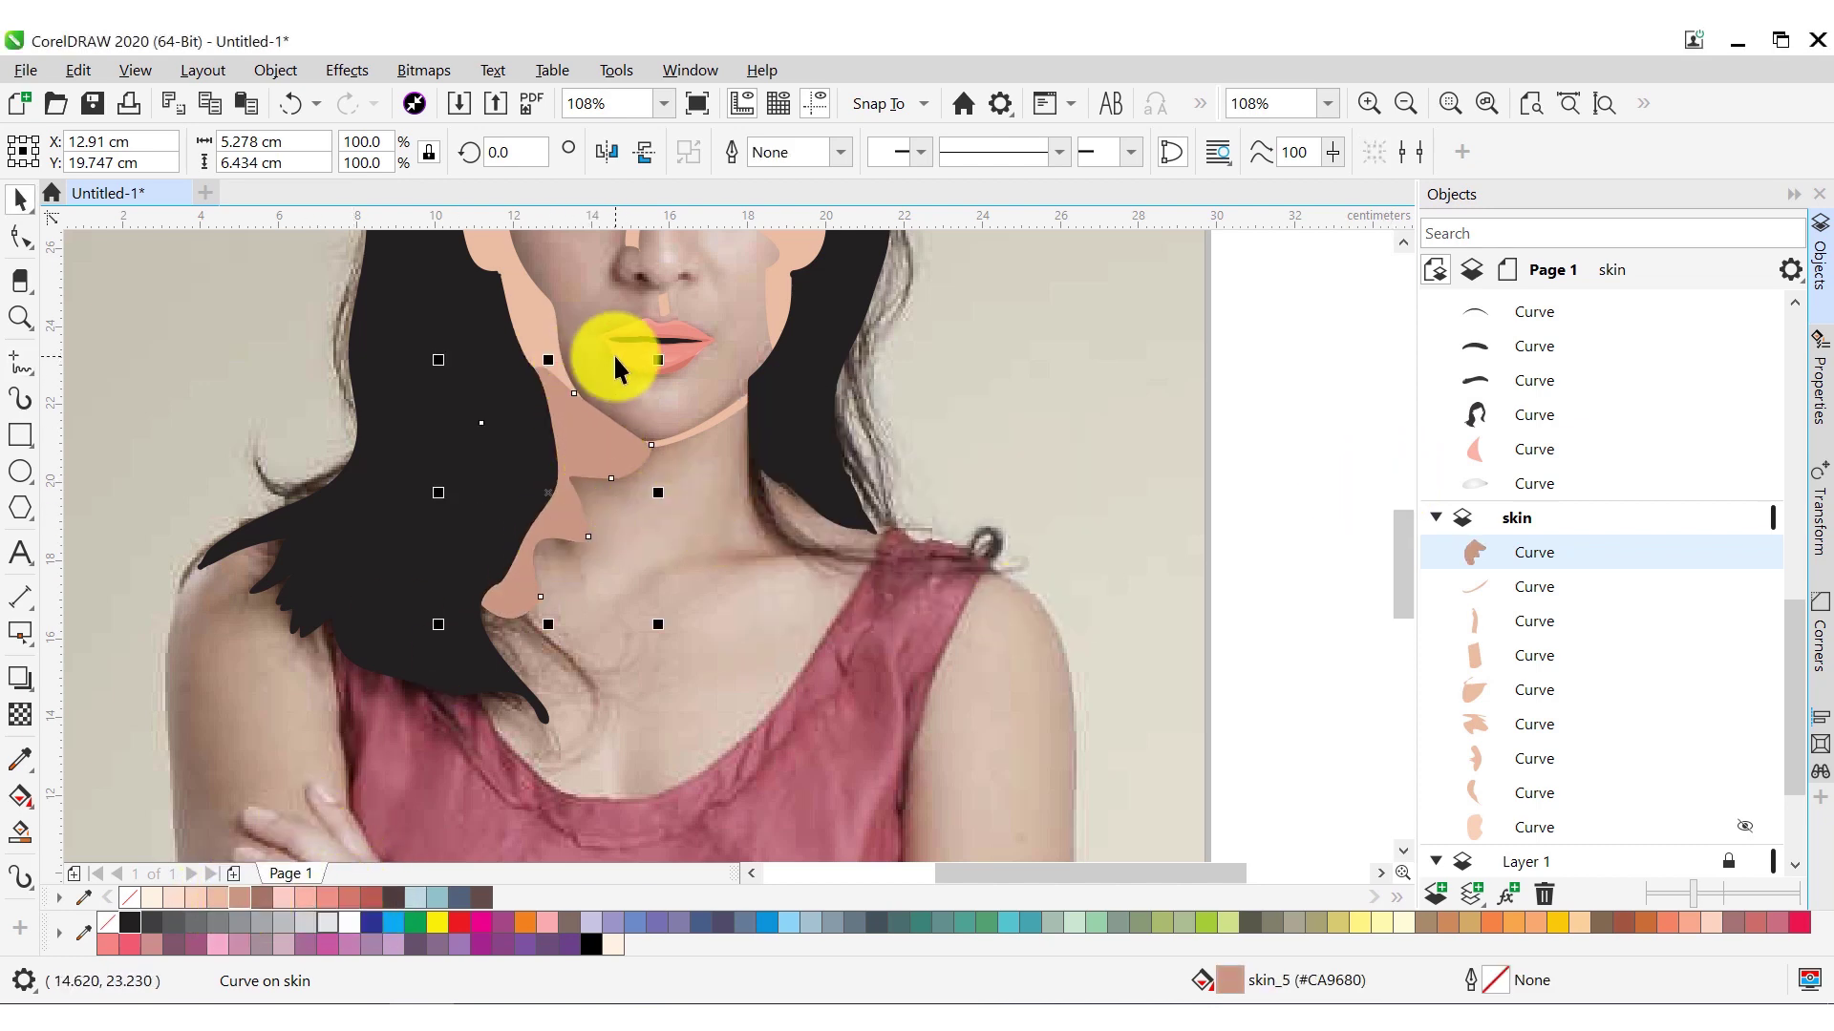
pyautogui.hotkey('ctrl', 'pagedown')
pyautogui.hotkey('ctrl', 'pagedown')
pyautogui.hotkey('ctrl', 'pagedown')
pyautogui.hotkey('ctrl', 'pagedown')
pyautogui.hotkey('ctrl', 'pagedown')
pyautogui.hotkey('ctrl', 'pageup')
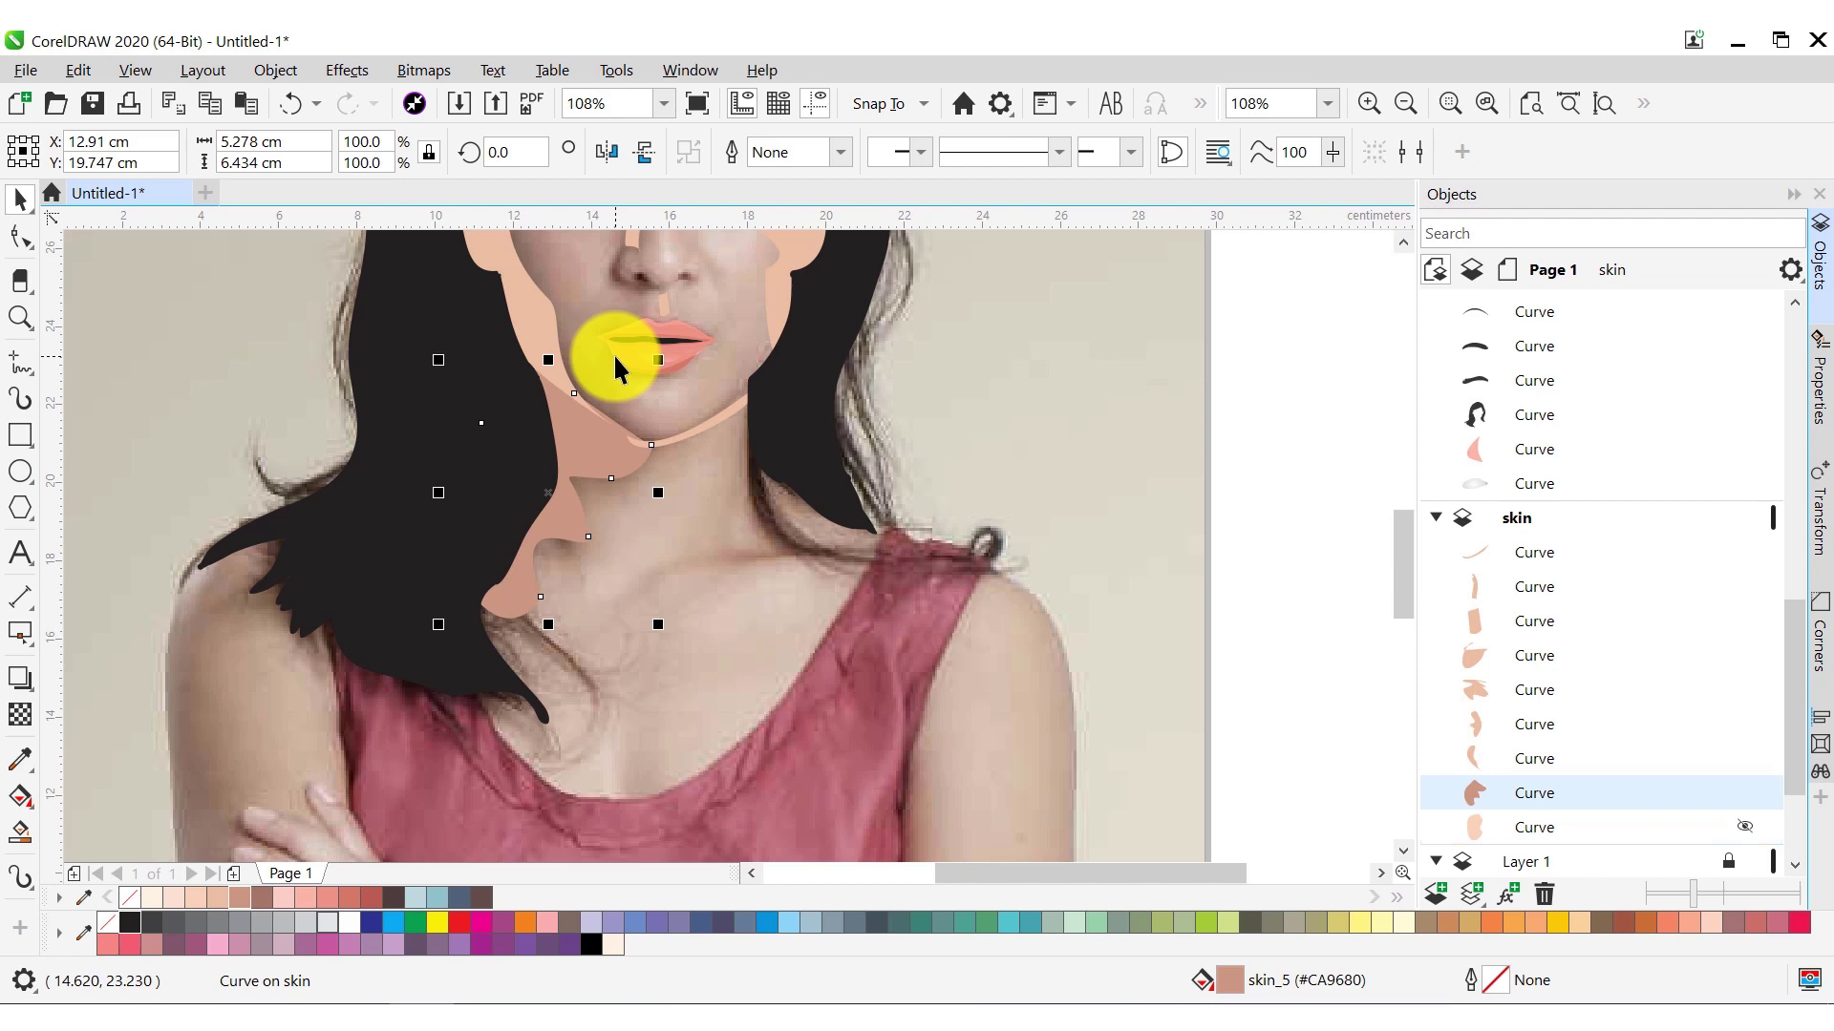
# Add darker skin shading shapes along the collarbone and down the right side of the neck, without outlines
pyautogui.press('F5')
pyautogui.moveTo(712, 556); pyautogui.dragTo(734, 555)
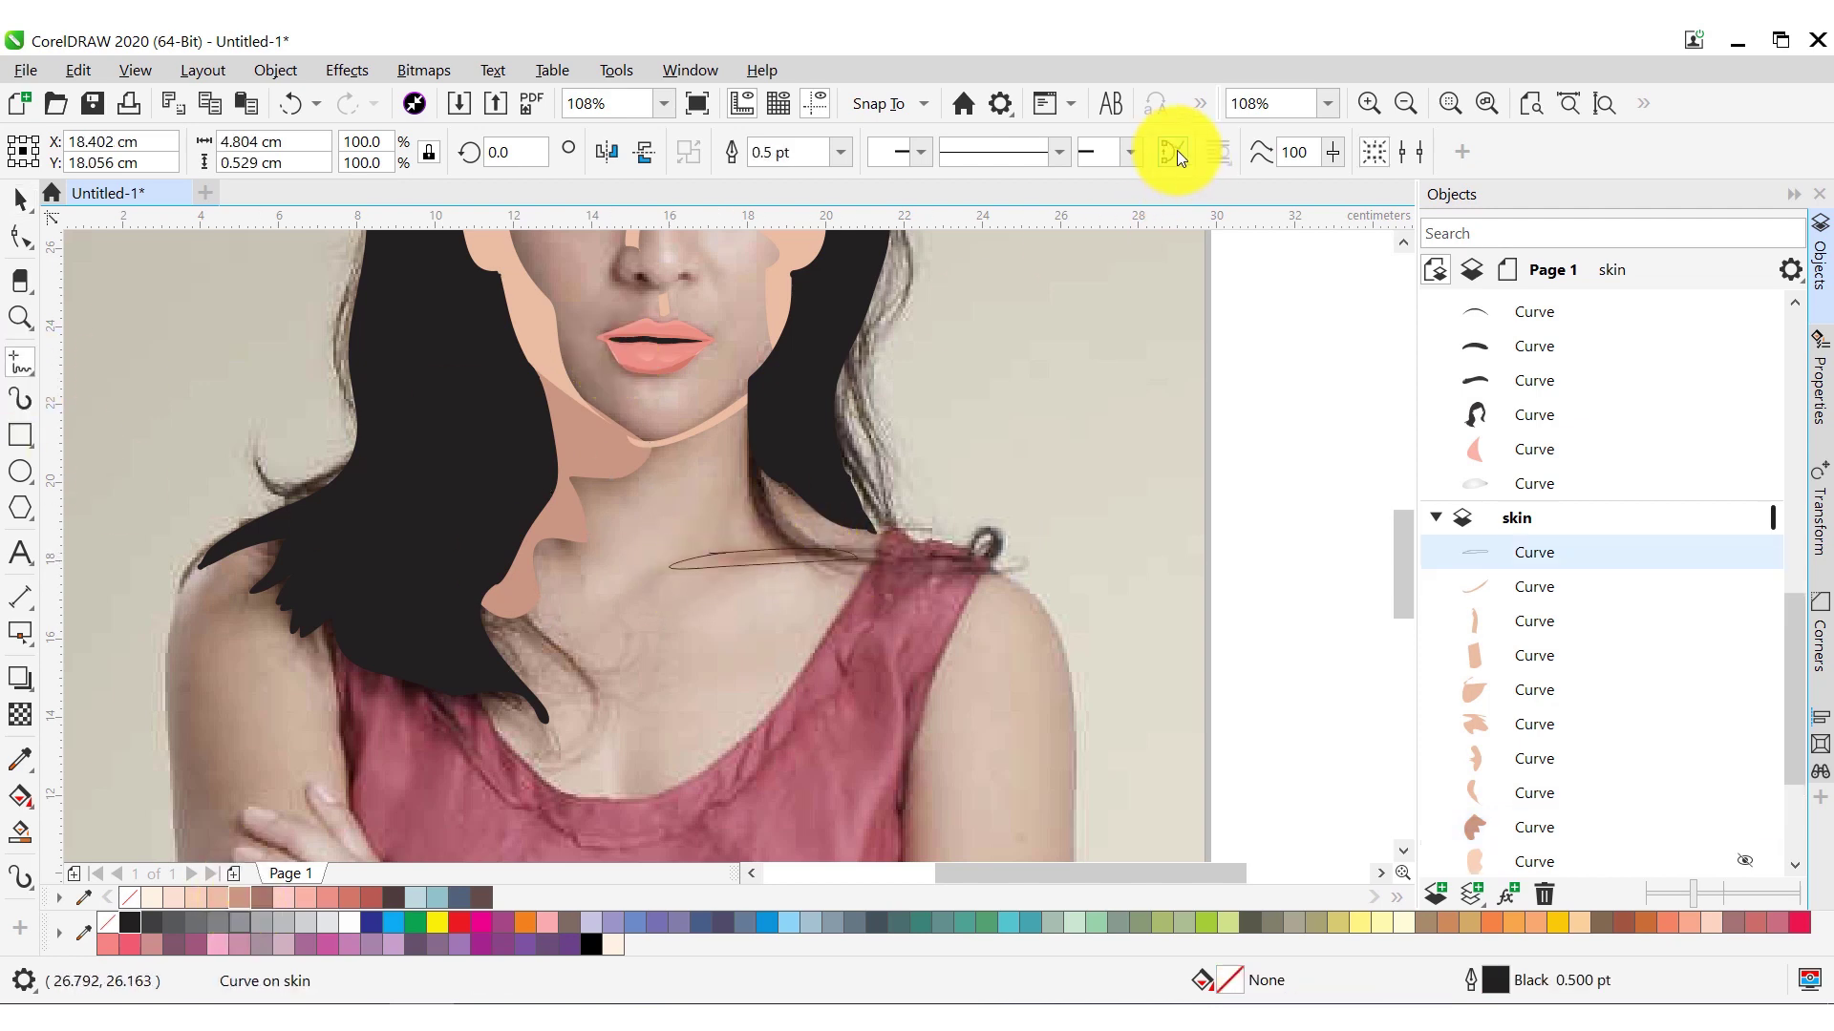
pyautogui.click(260, 899)
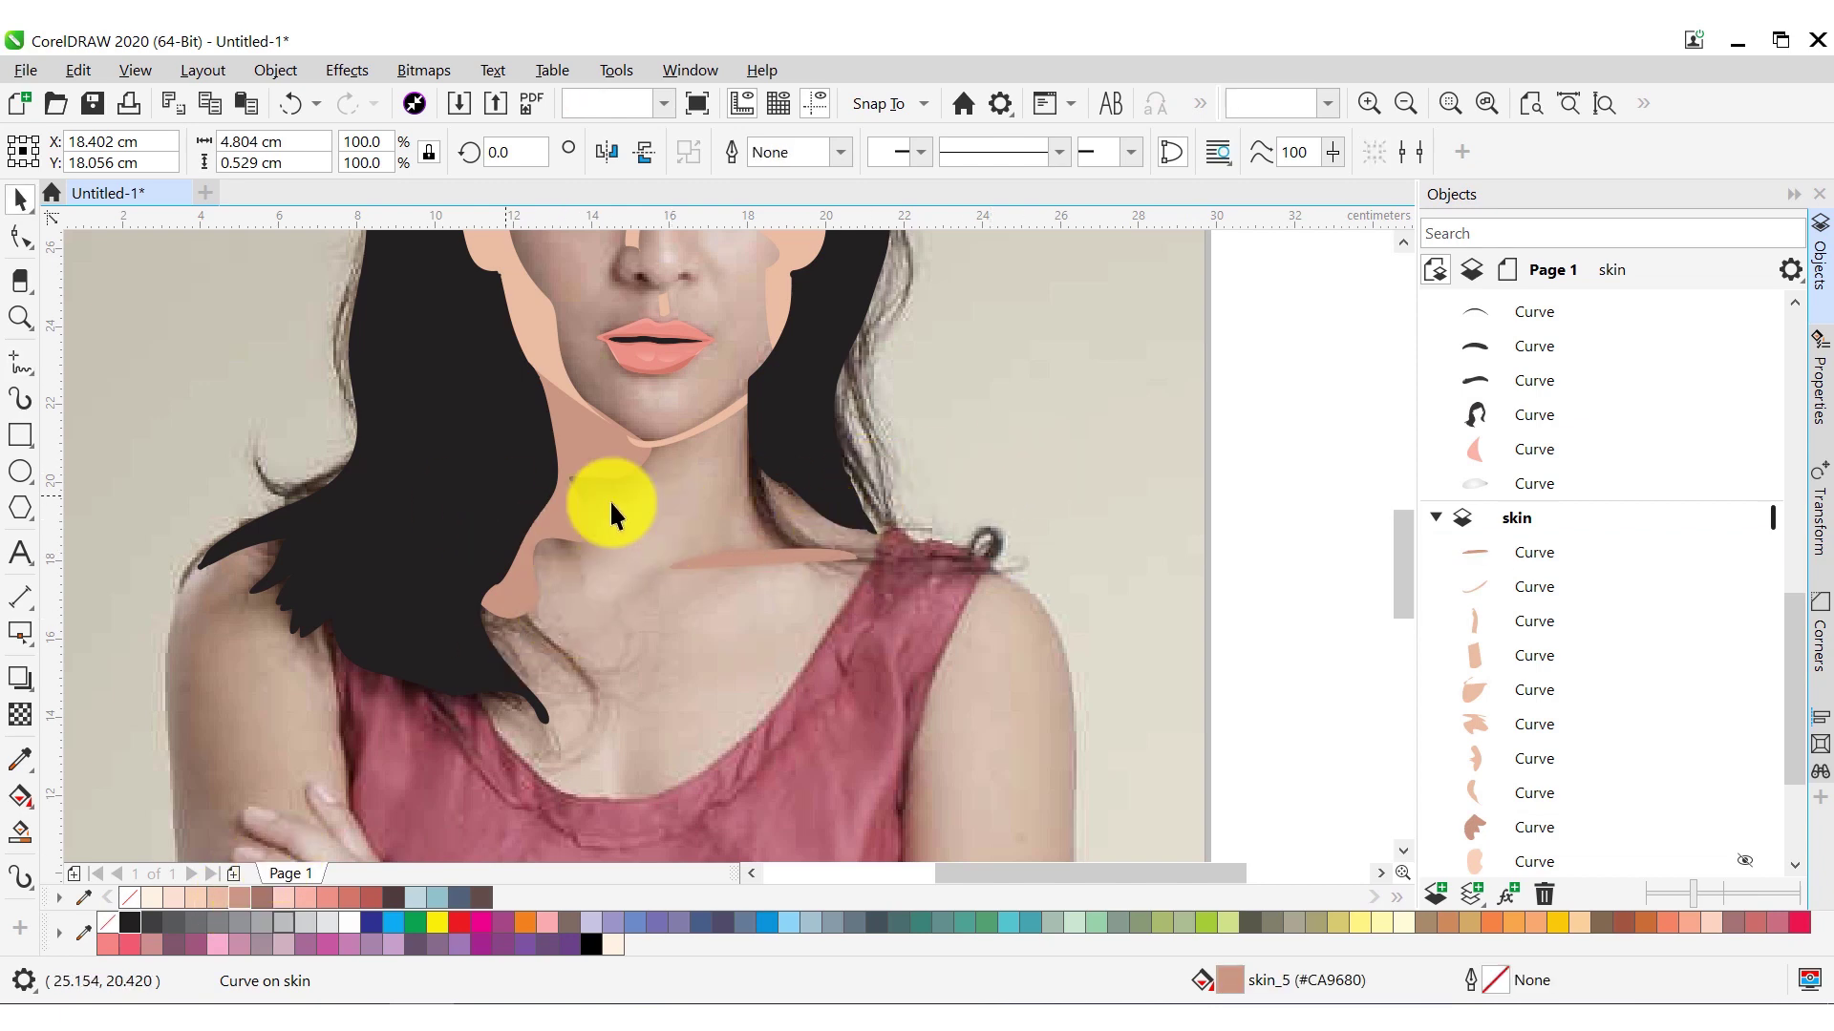
pyautogui.press('F5')
pyautogui.moveTo(755, 434); pyautogui.dragTo(765, 432)
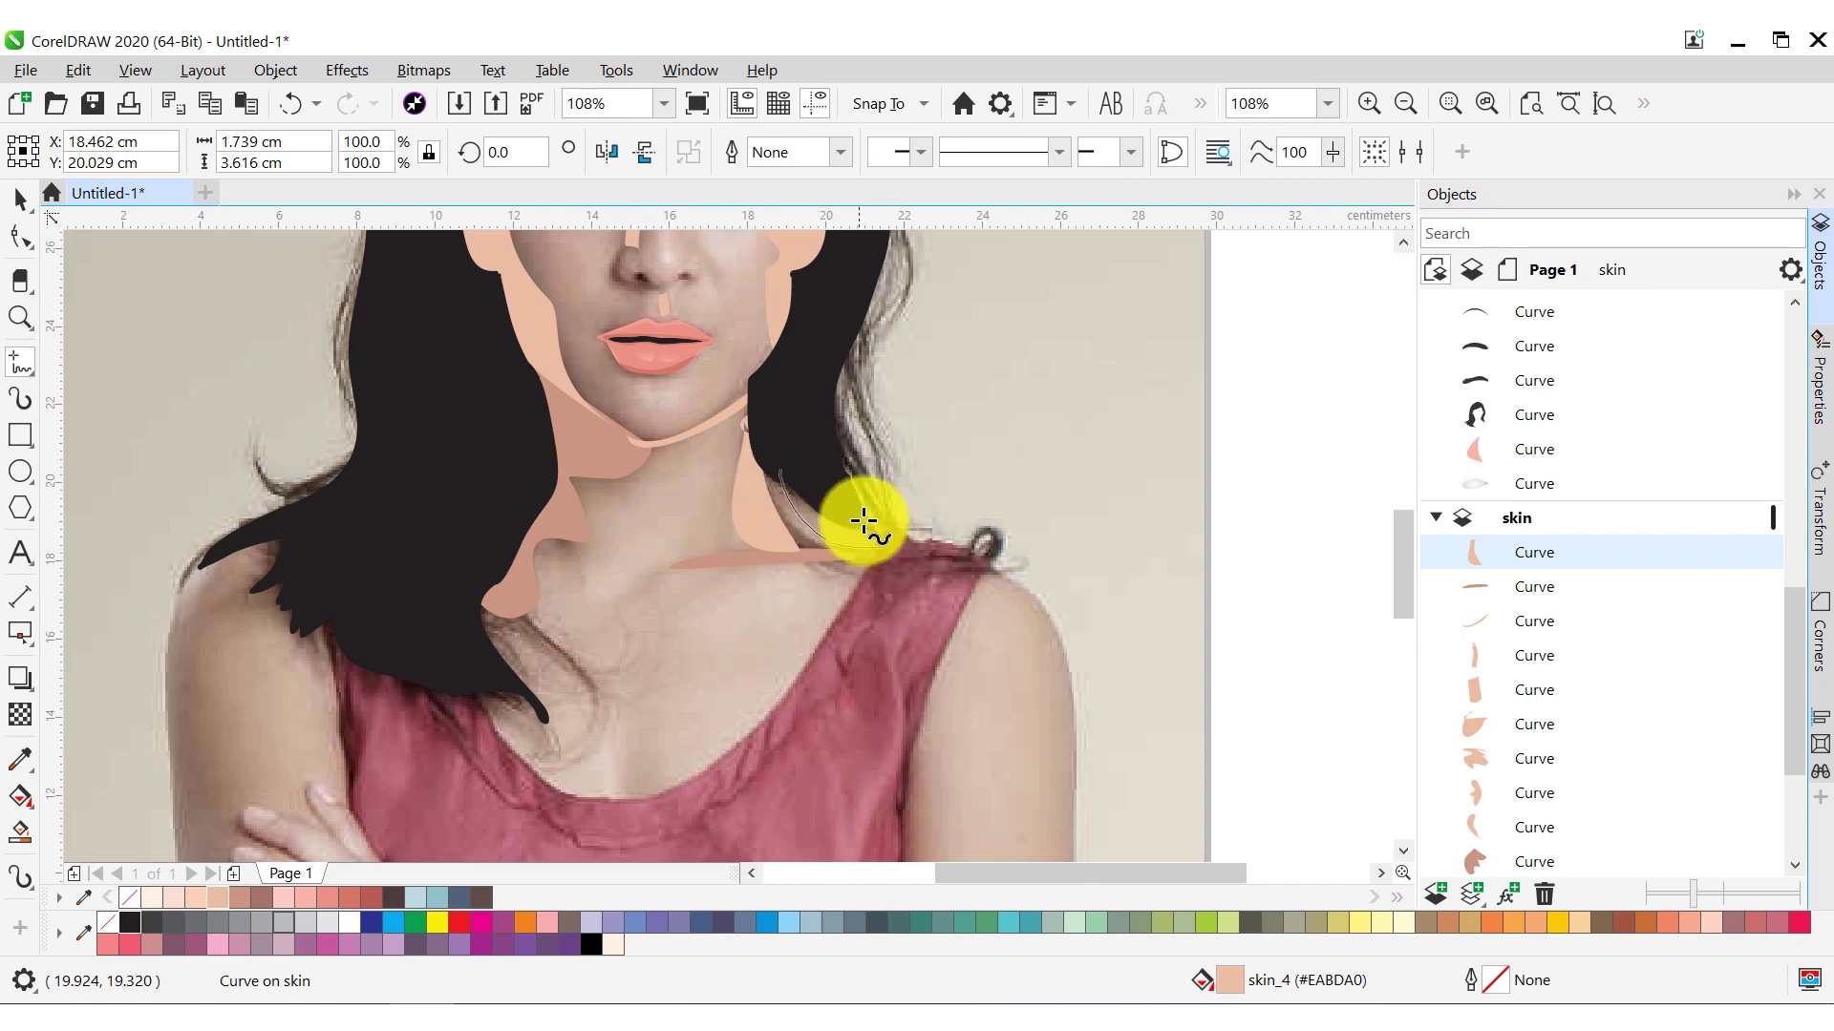
pyautogui.moveTo(864, 520); pyautogui.dragTo(884, 549)
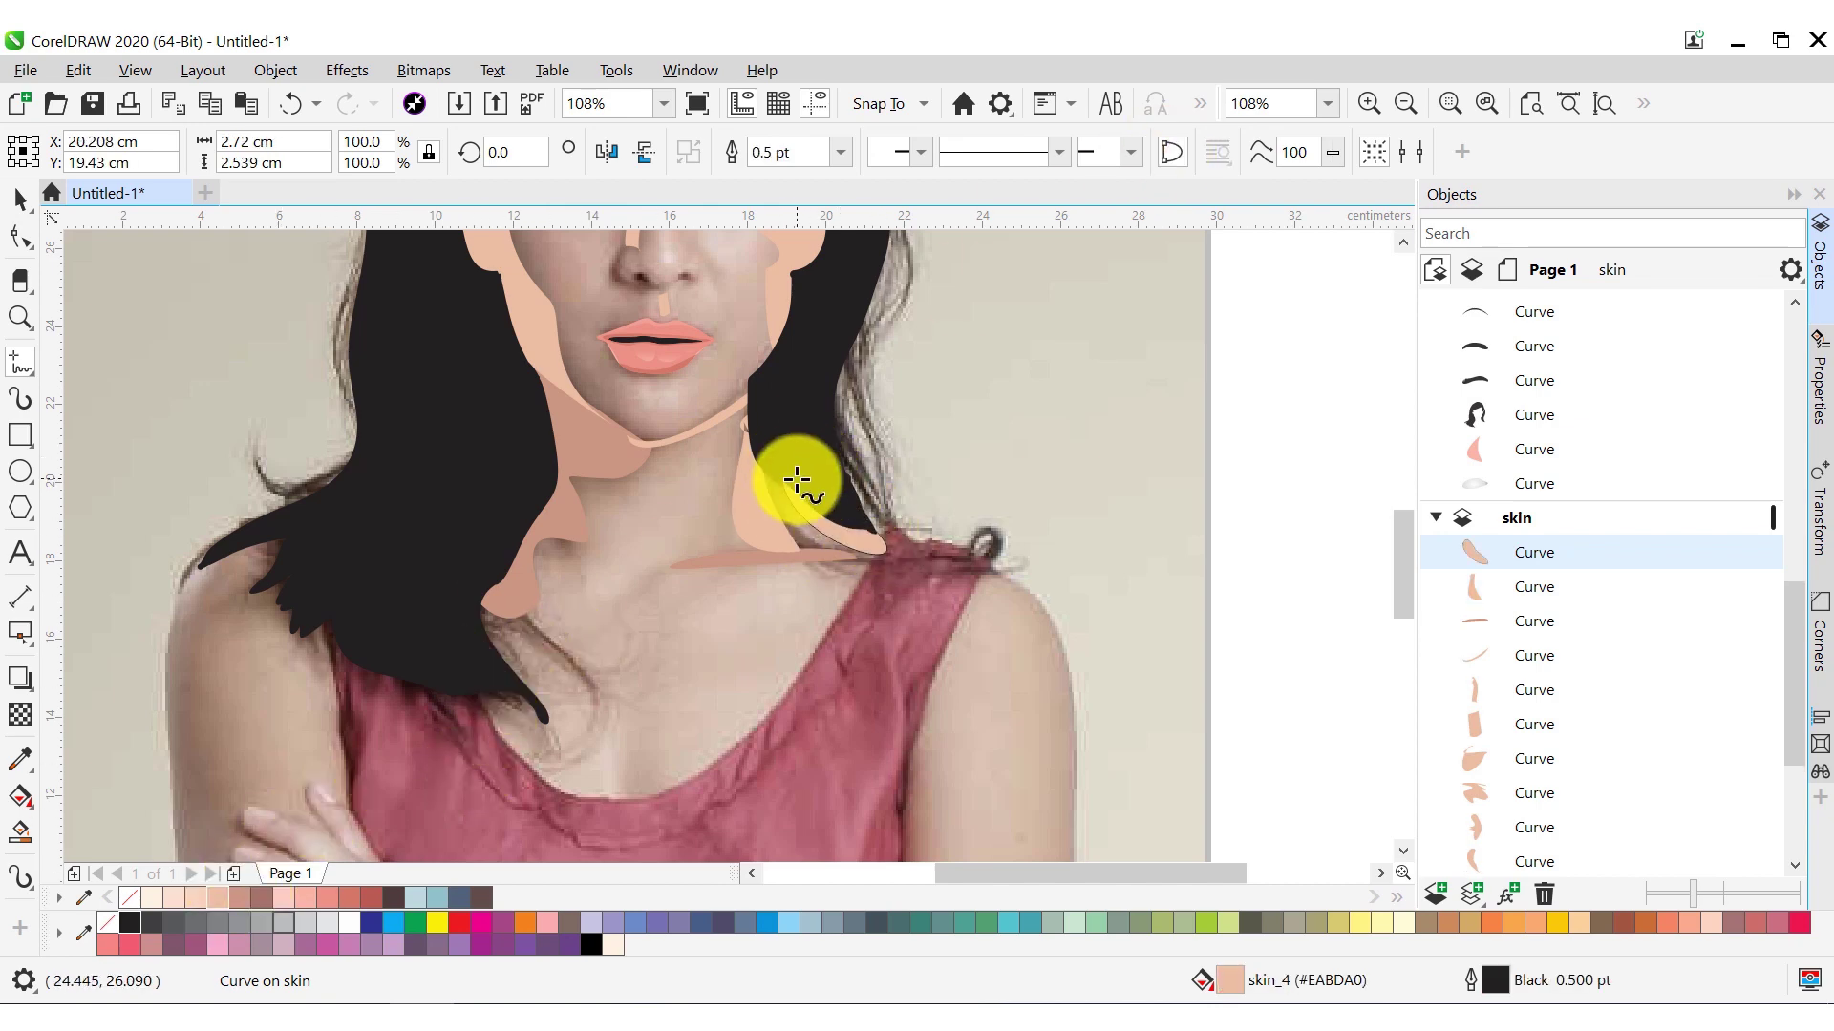
pyautogui.press('h')
pyautogui.moveTo(965, 430); pyautogui.dragTo(1039, 560)
pyautogui.press('space')
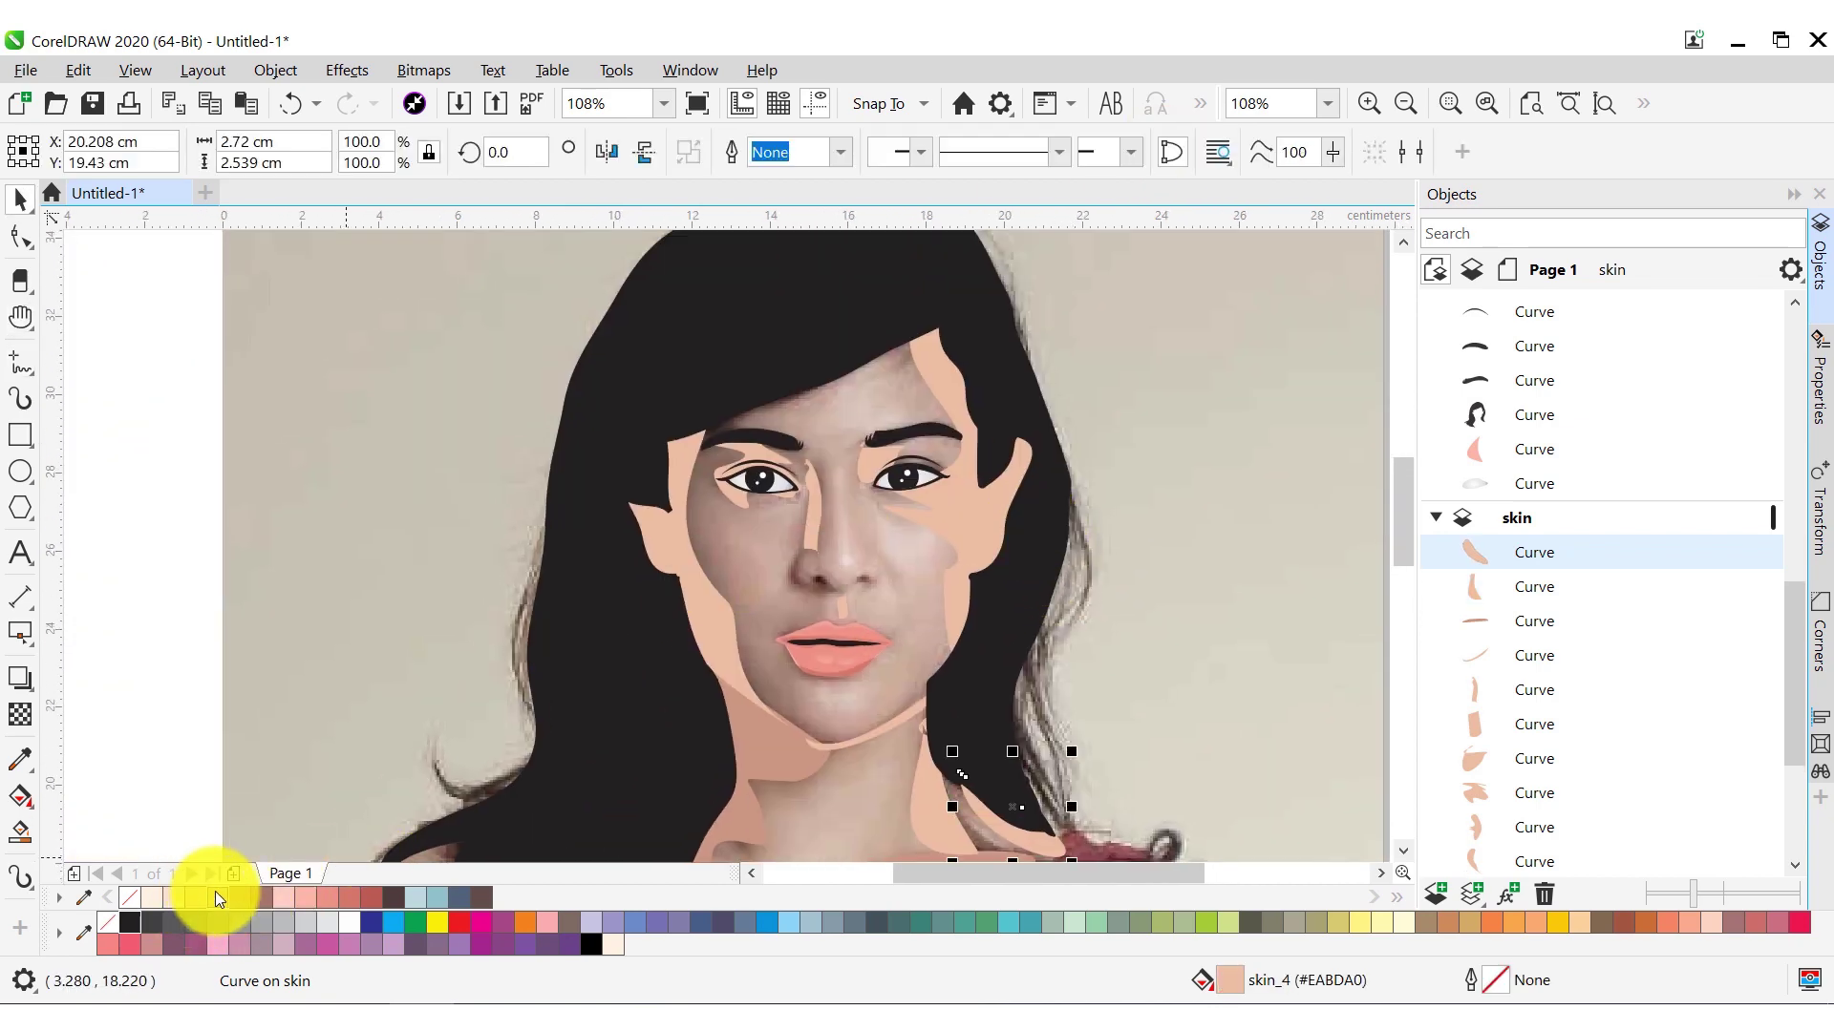
# Draw a light skin-coloured shape down the nose with no outline, and begin a nose-bridge stroke
pyautogui.press('space')
pyautogui.moveTo(859, 462); pyautogui.dragTo(852, 541)
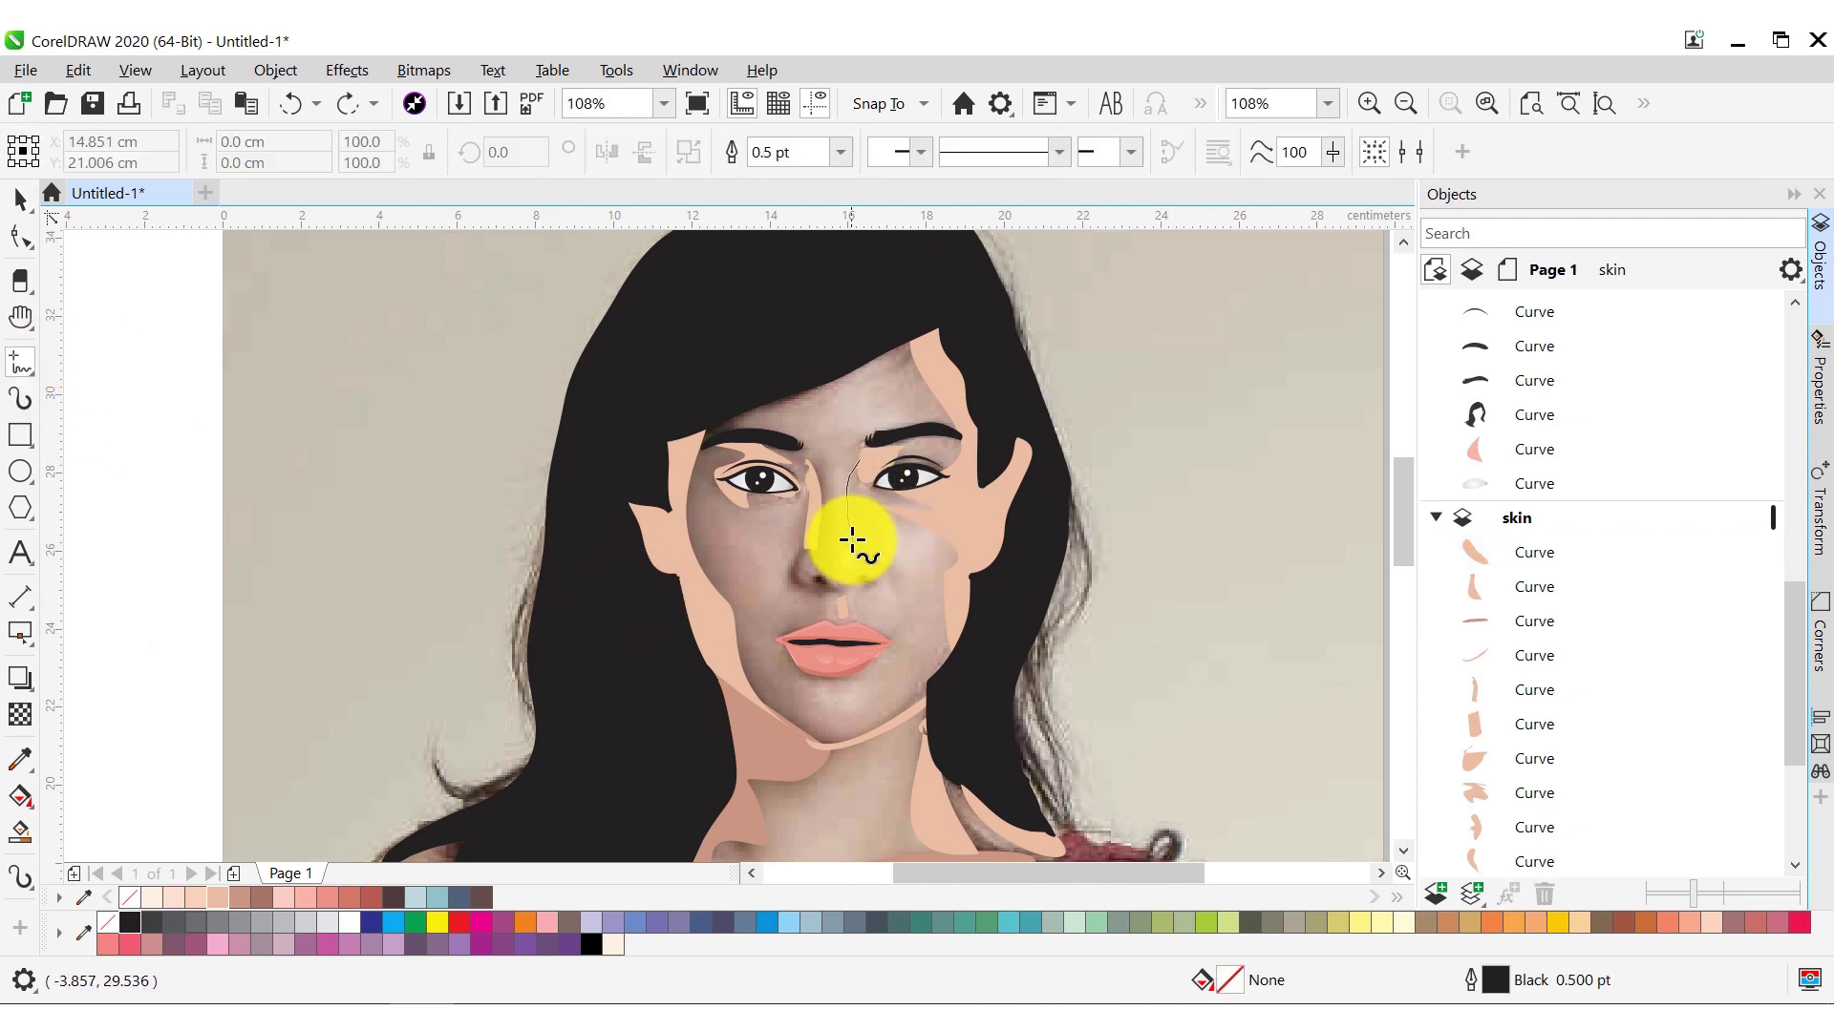
pyautogui.moveTo(861, 459); pyautogui.dragTo(863, 455)
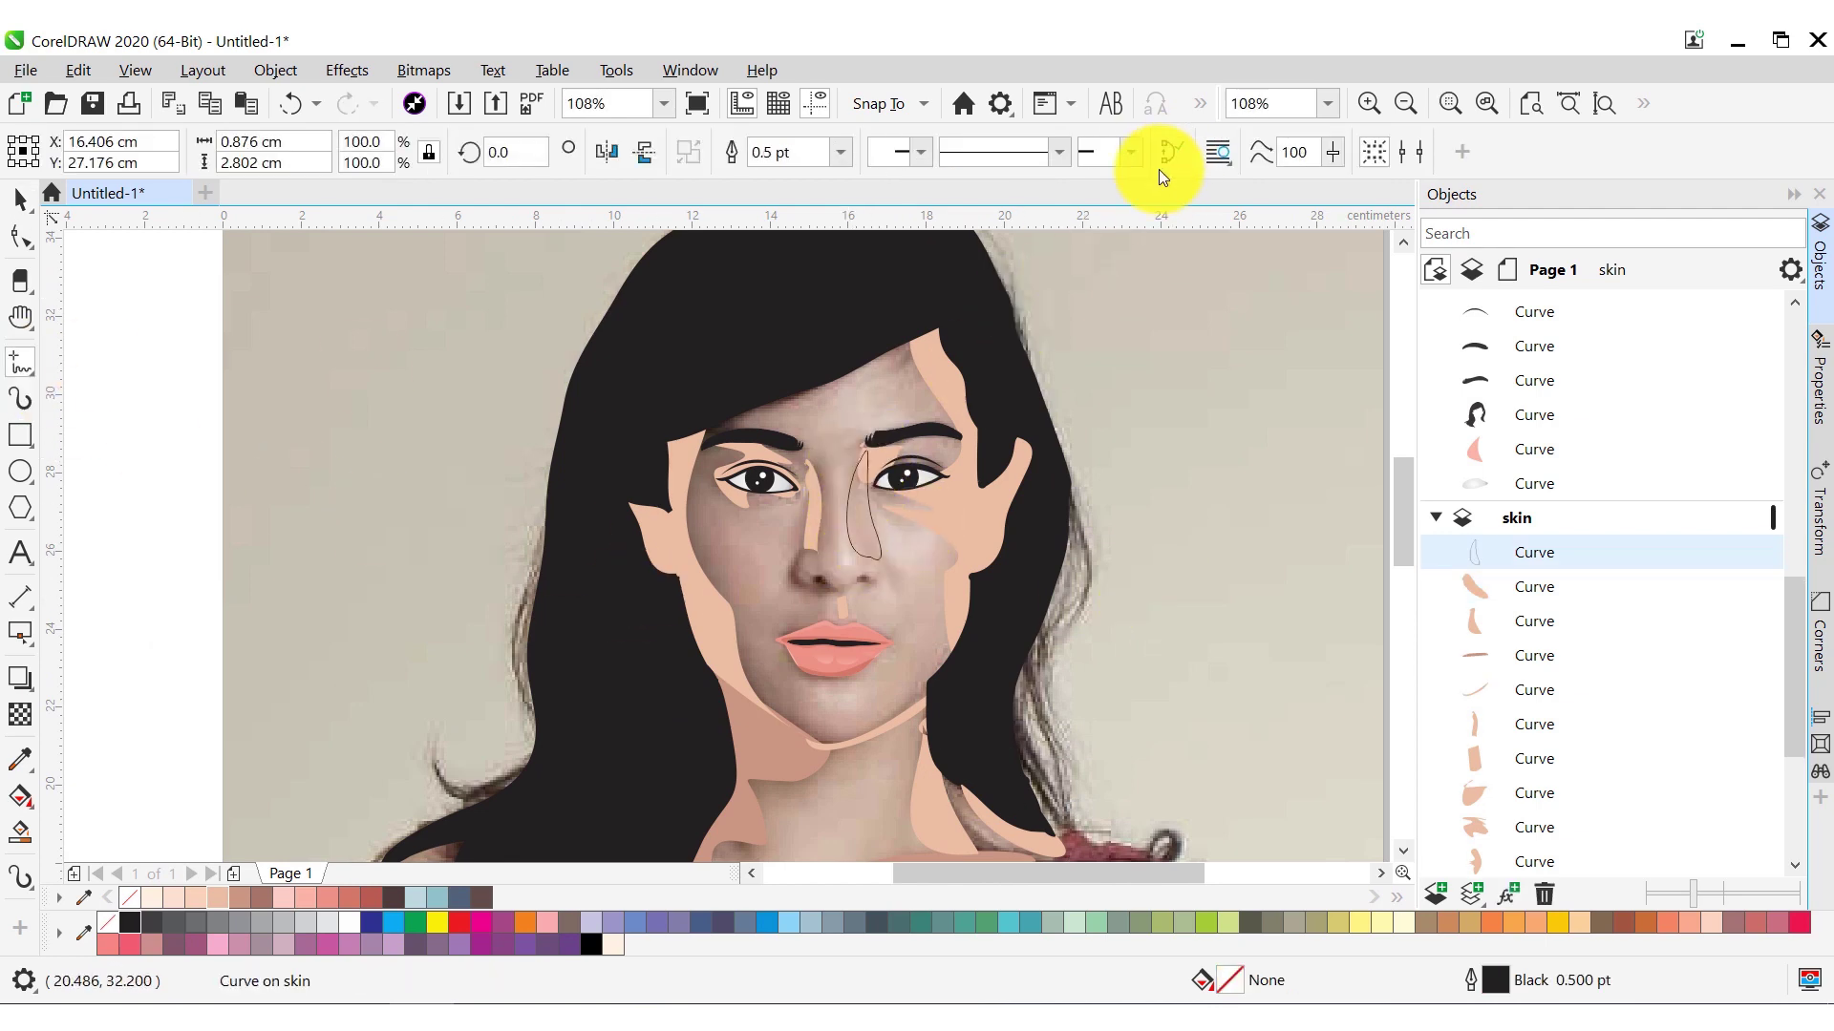
pyautogui.click(219, 898)
pyautogui.press('z')
pyautogui.moveTo(614, 348); pyautogui.dragTo(880, 535)
pyautogui.press('space')
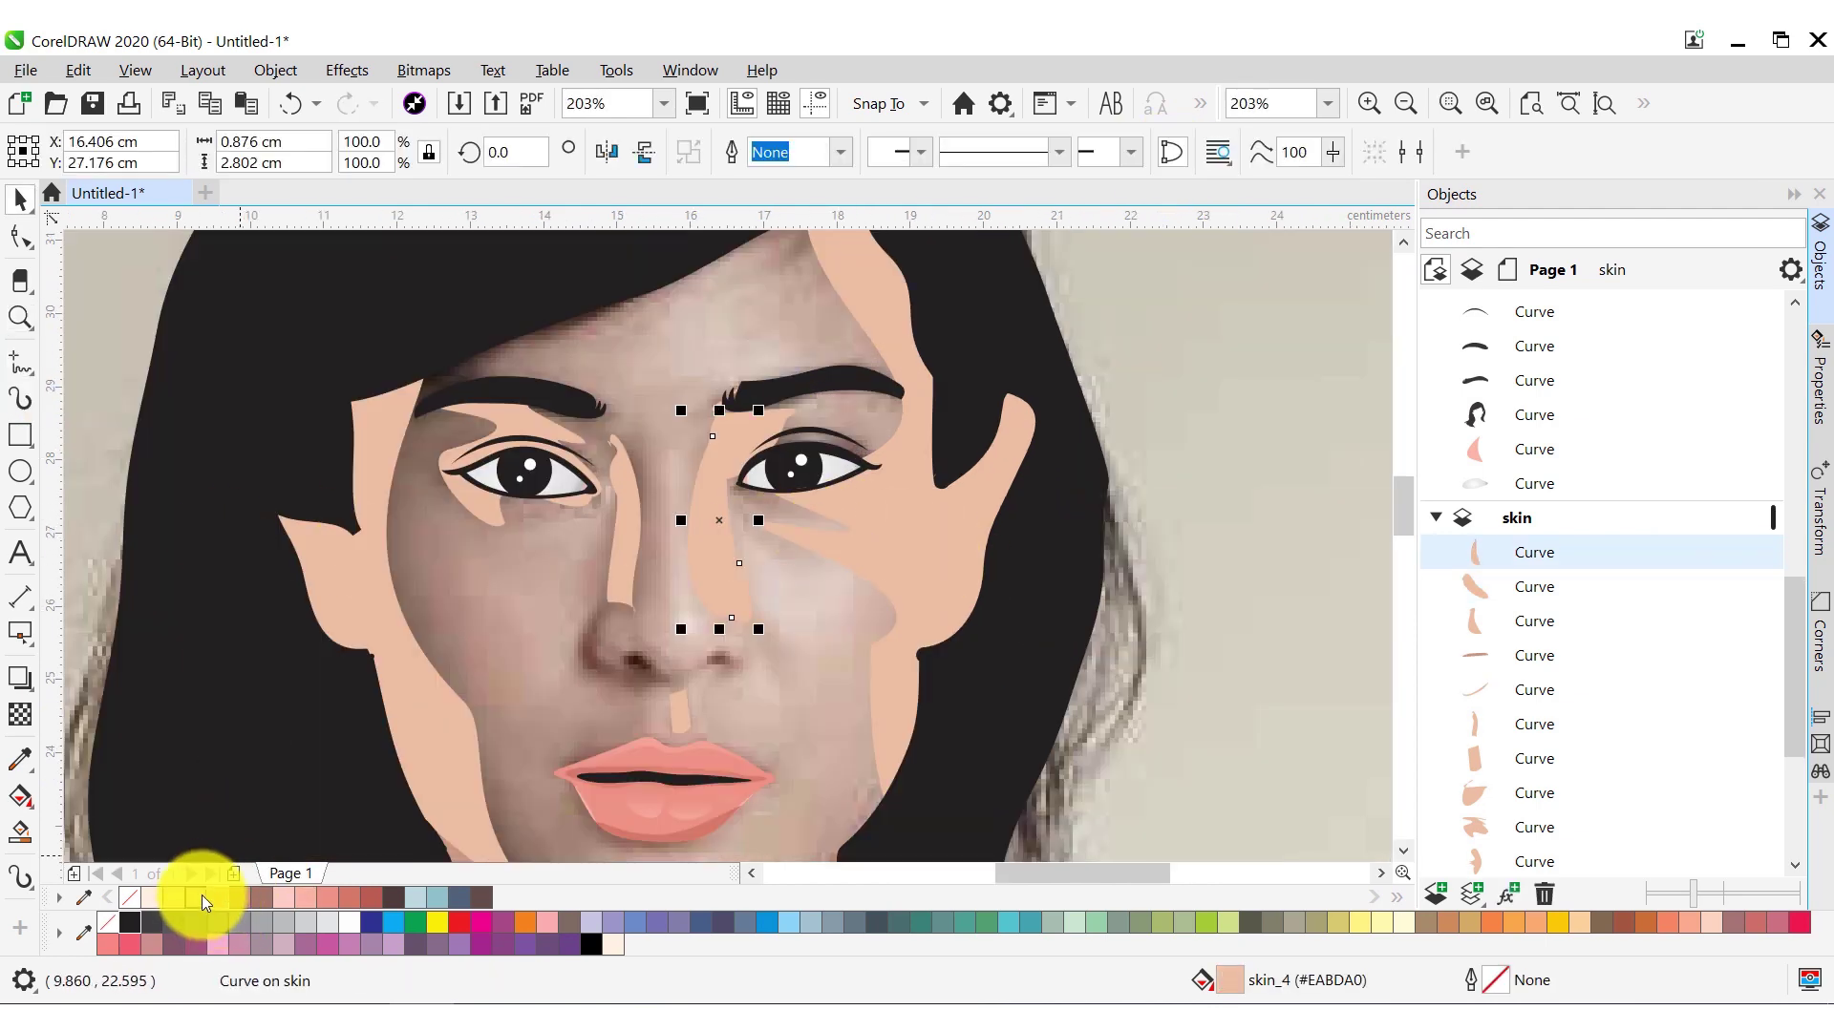
pyautogui.moveTo(606, 421)
pyautogui.mouseDown()
pyautogui.moveTo(633, 506)
pyautogui.moveTo(616, 420)
pyautogui.mouseUp()
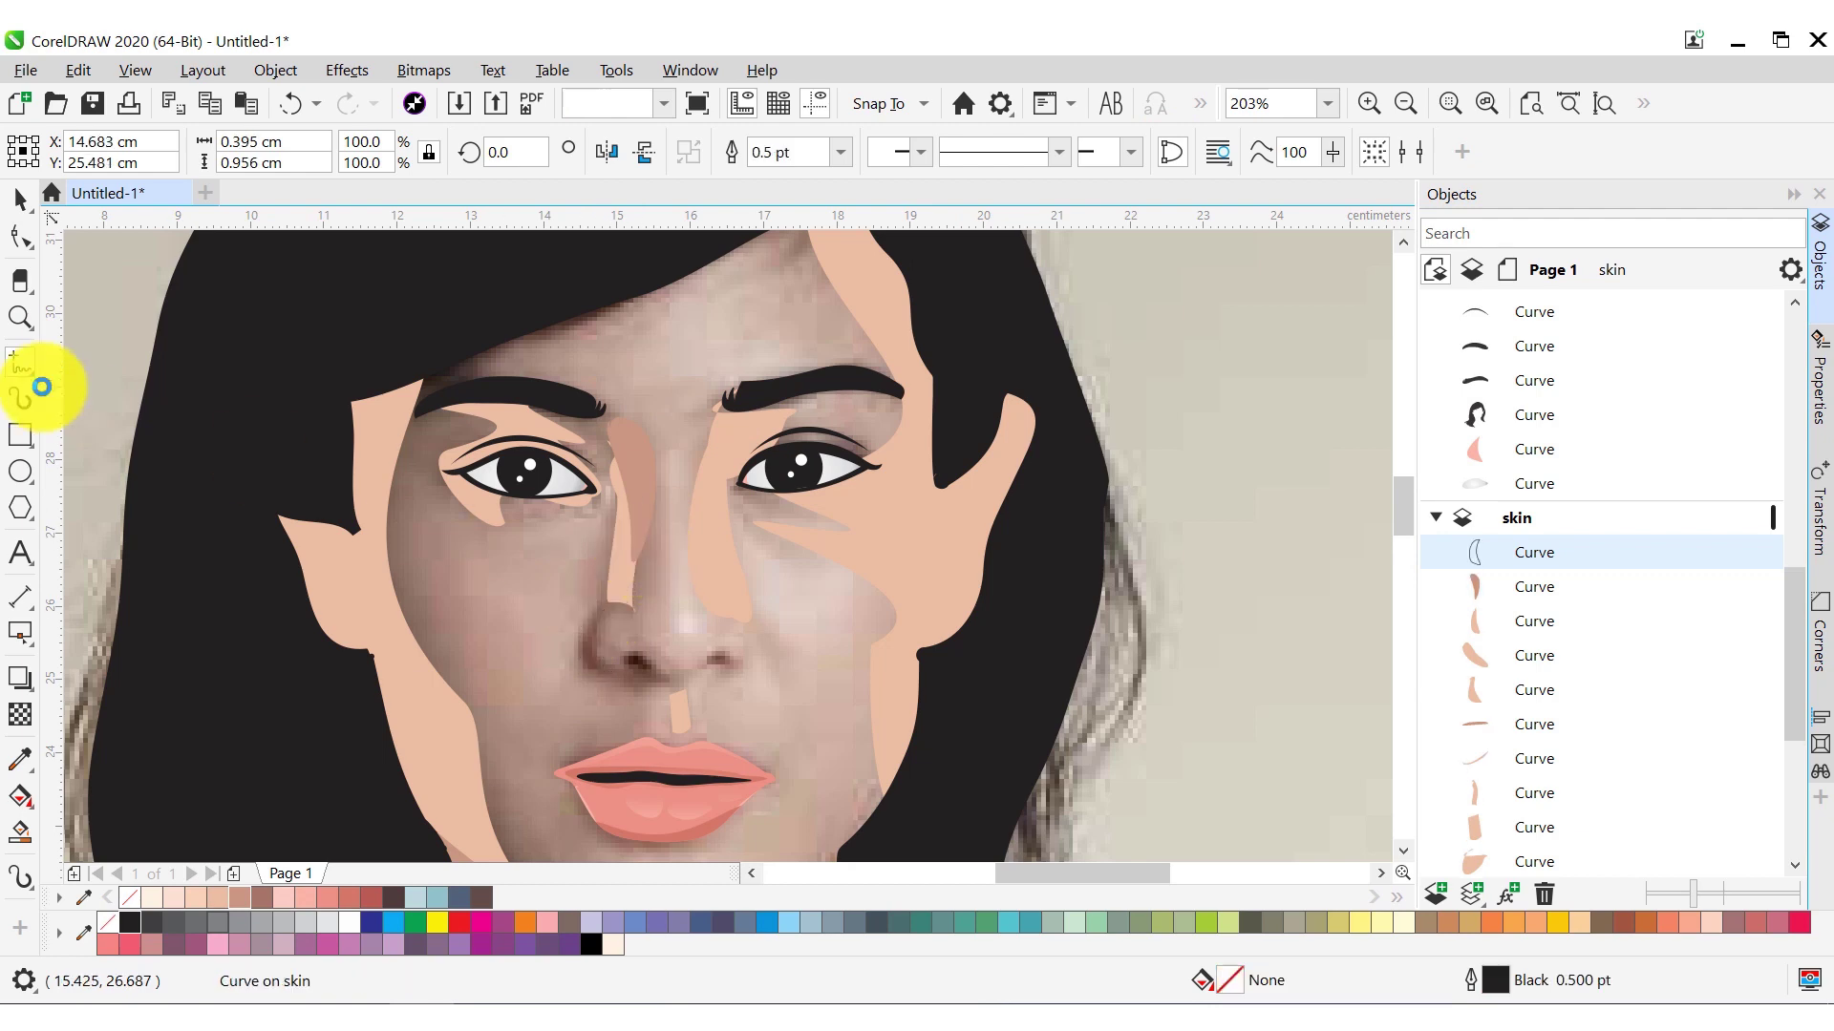
# Paint thin black Artistic Media brush strokes for both nostrils and the curve under the nose tip
pyautogui.click(21, 397)
pyautogui.click(88, 151)
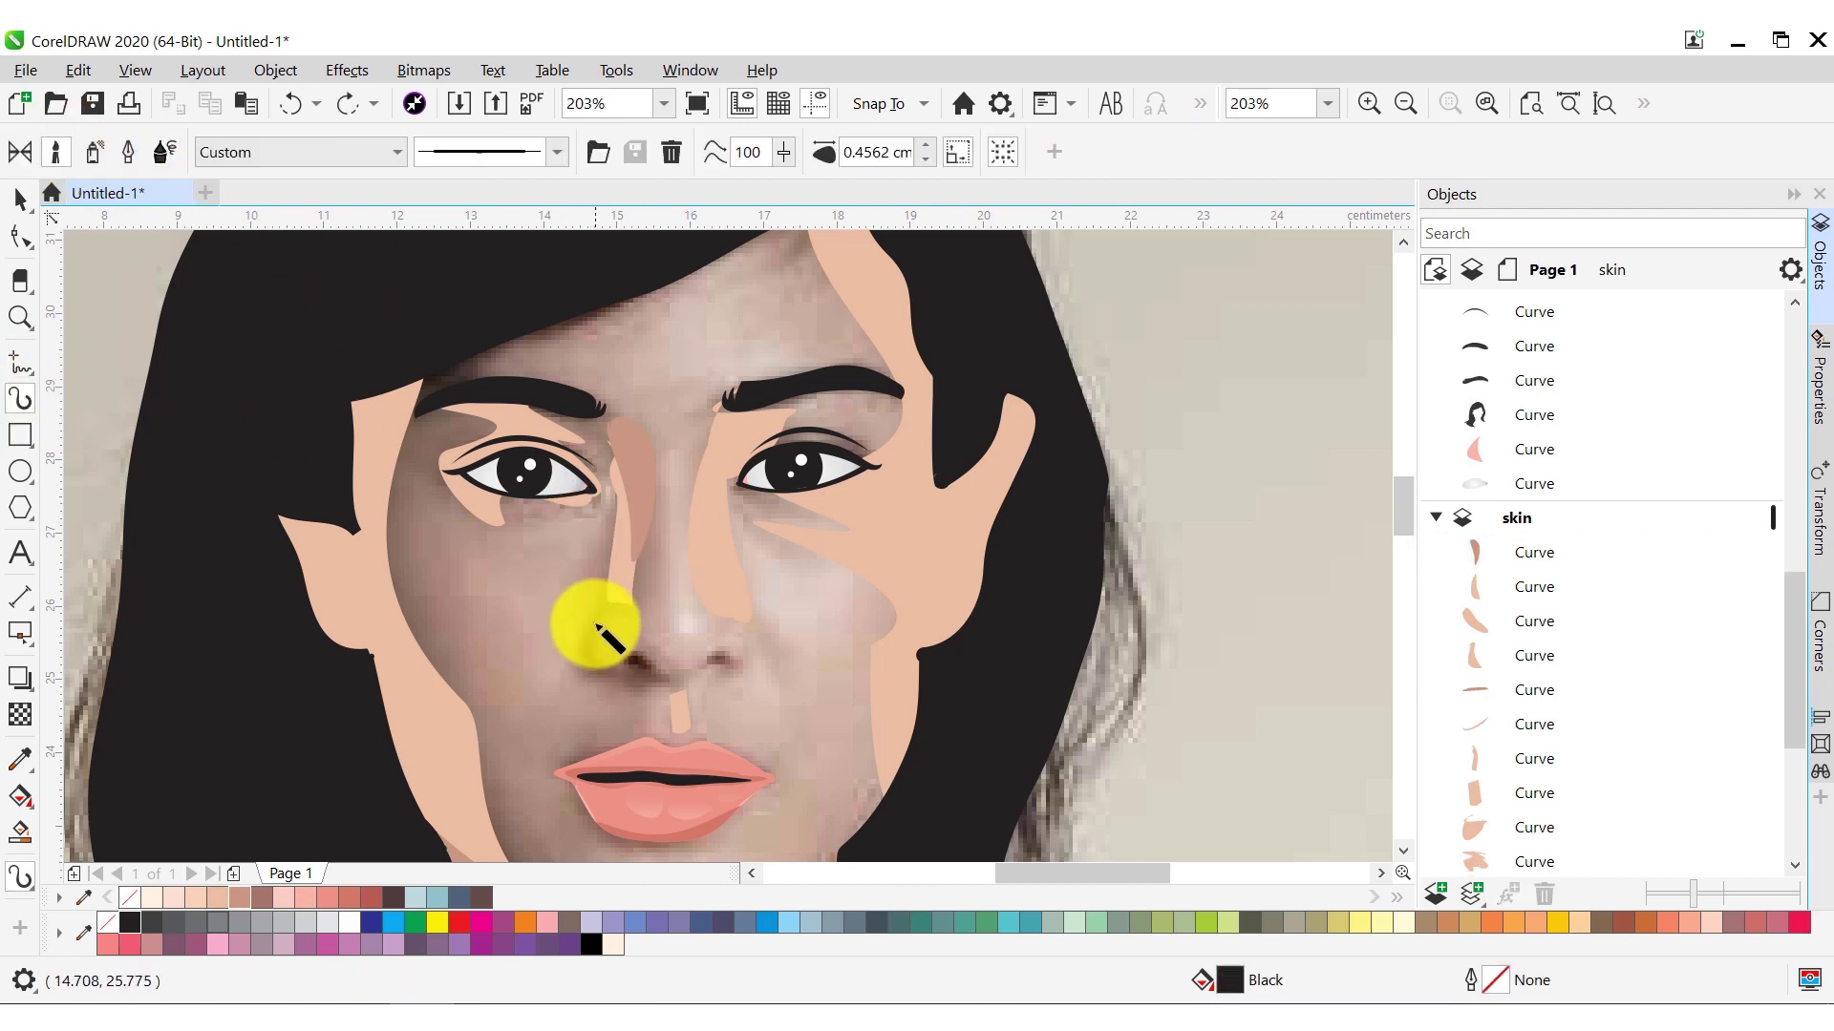
pyautogui.moveTo(597, 628); pyautogui.dragTo(602, 674)
pyautogui.click(927, 160)
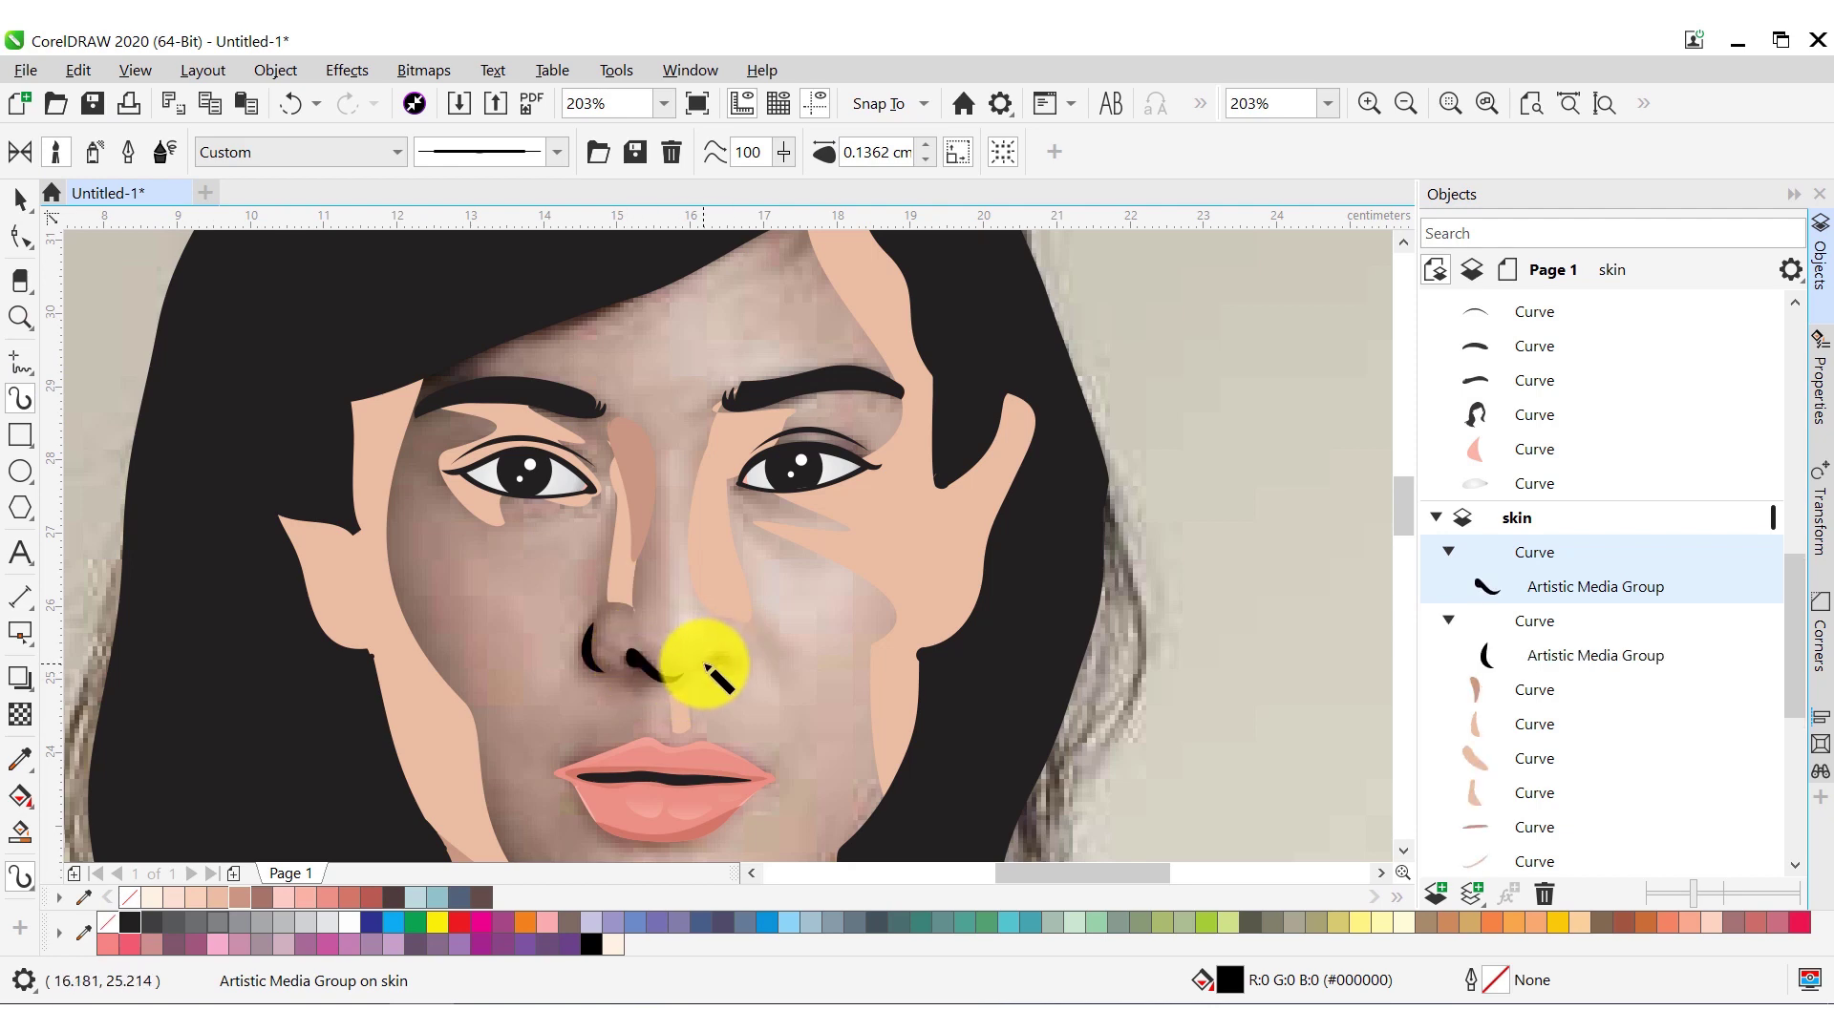
pyautogui.moveTo(707, 665); pyautogui.dragTo(732, 657)
pyautogui.moveTo(655, 777); pyautogui.dragTo(659, 778)
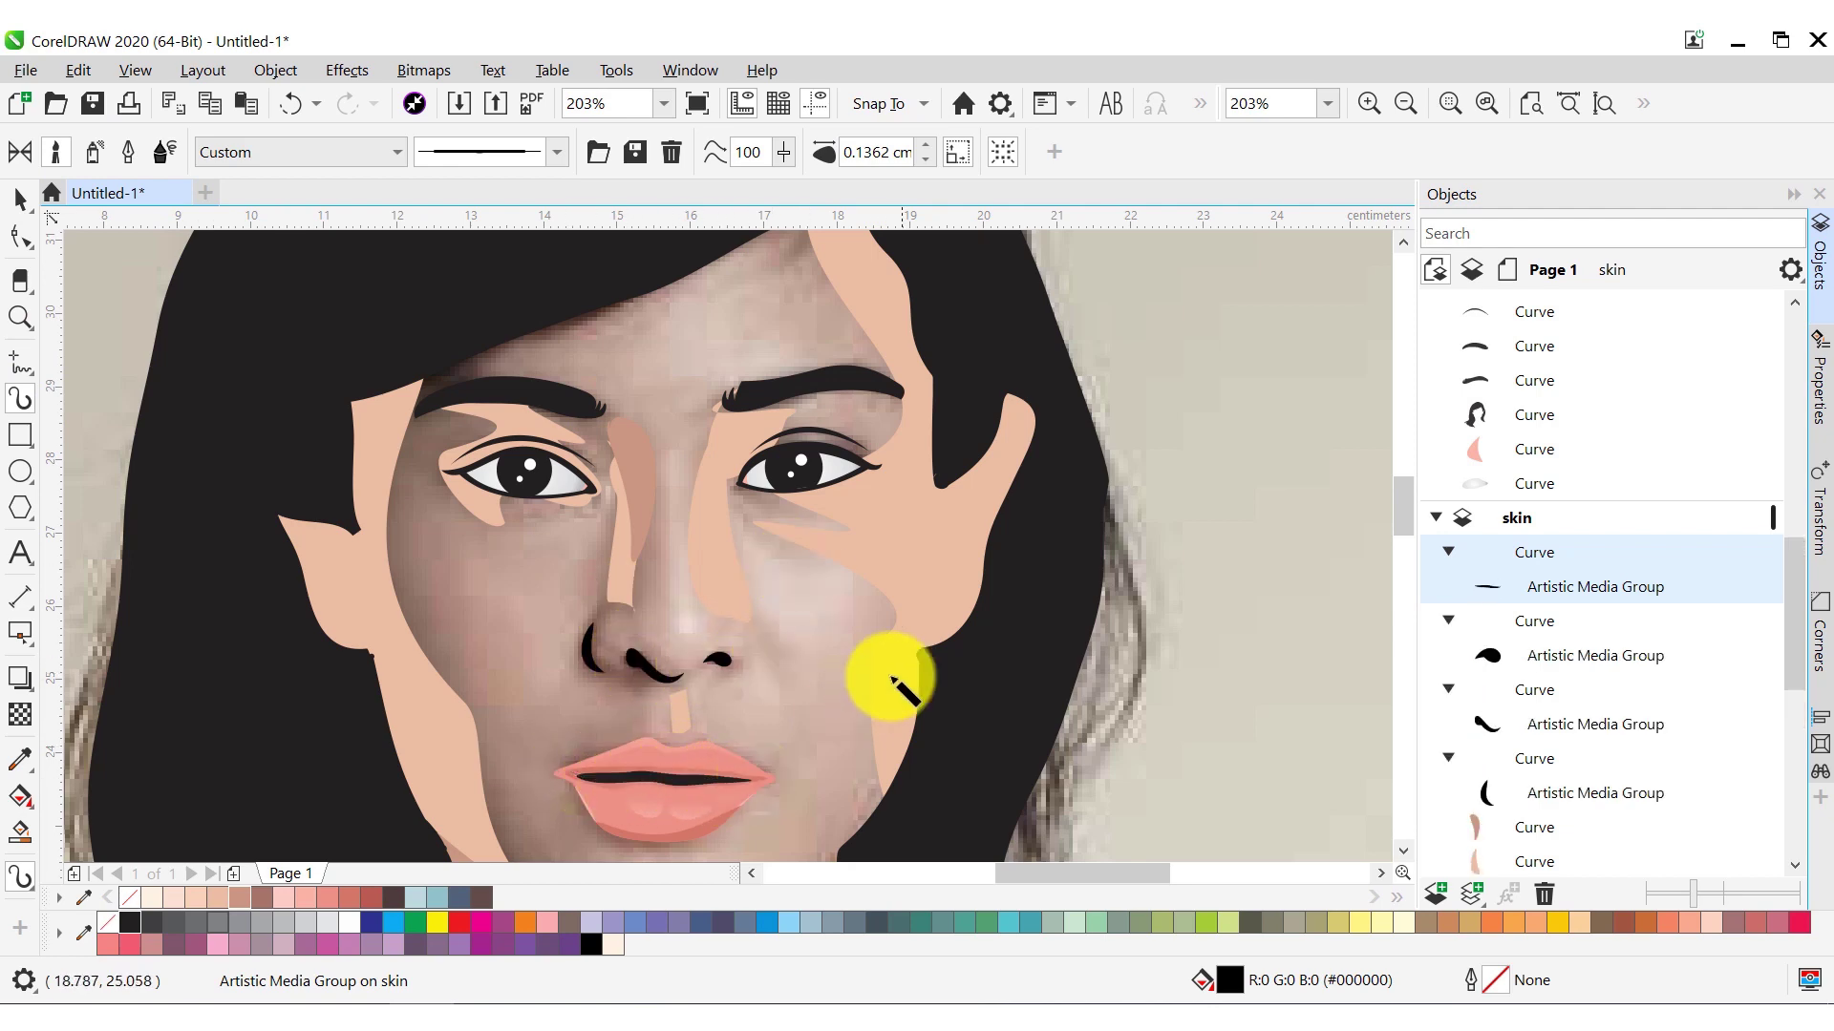
pyautogui.scroll(1, 1409, 502)
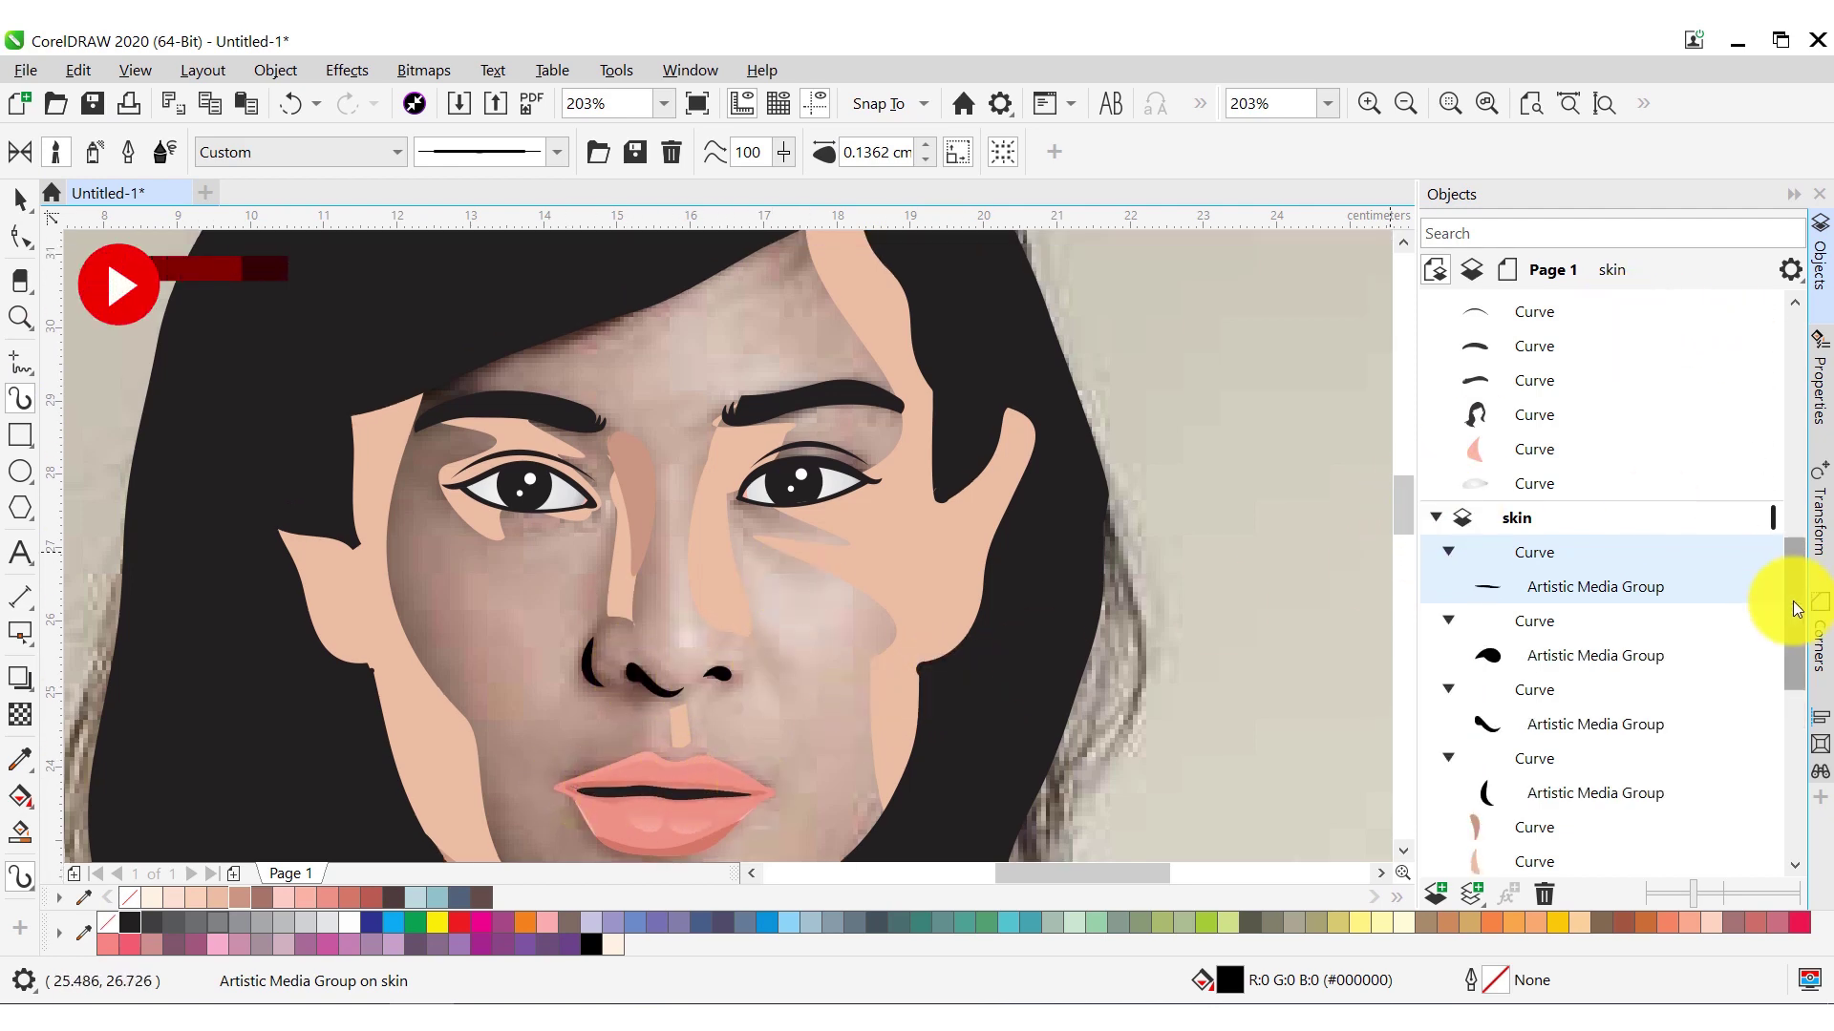
pyautogui.scroll(-6, 1392, 523)
pyautogui.scroll(6, 1404, 499)
pyautogui.scroll(-1, 1404, 500)
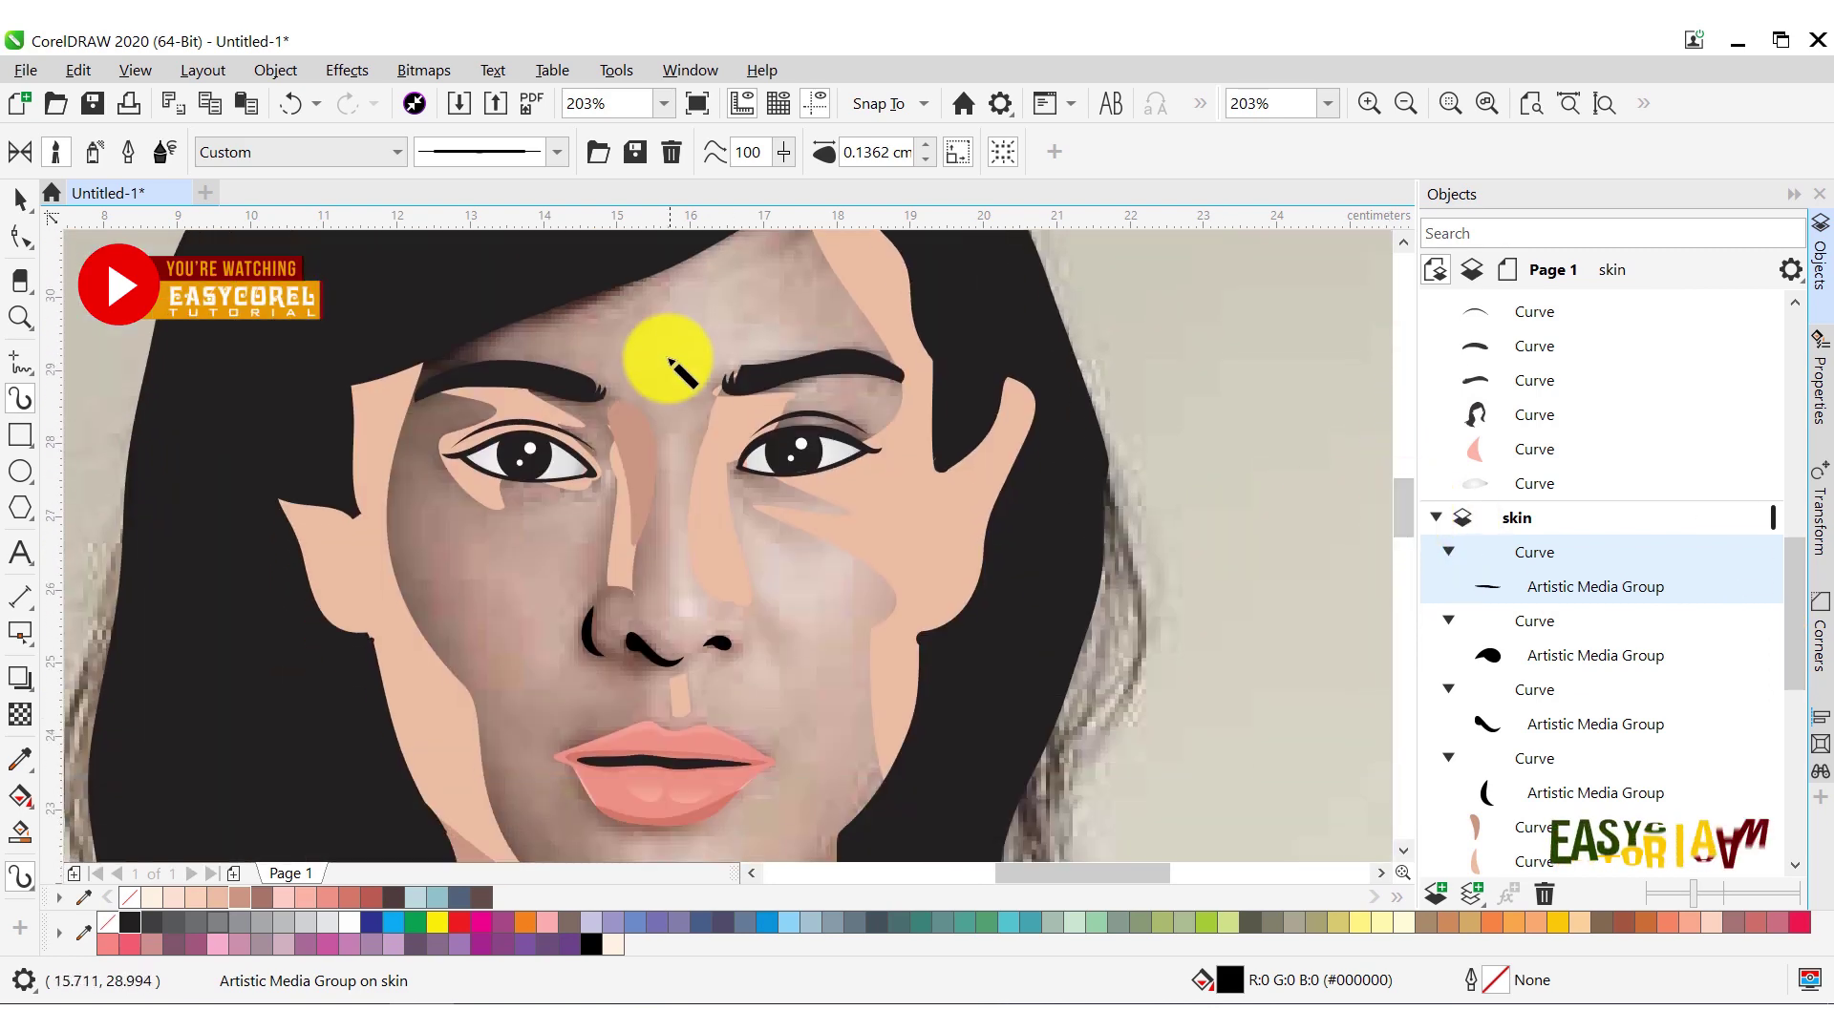
pyautogui.click(20, 366)
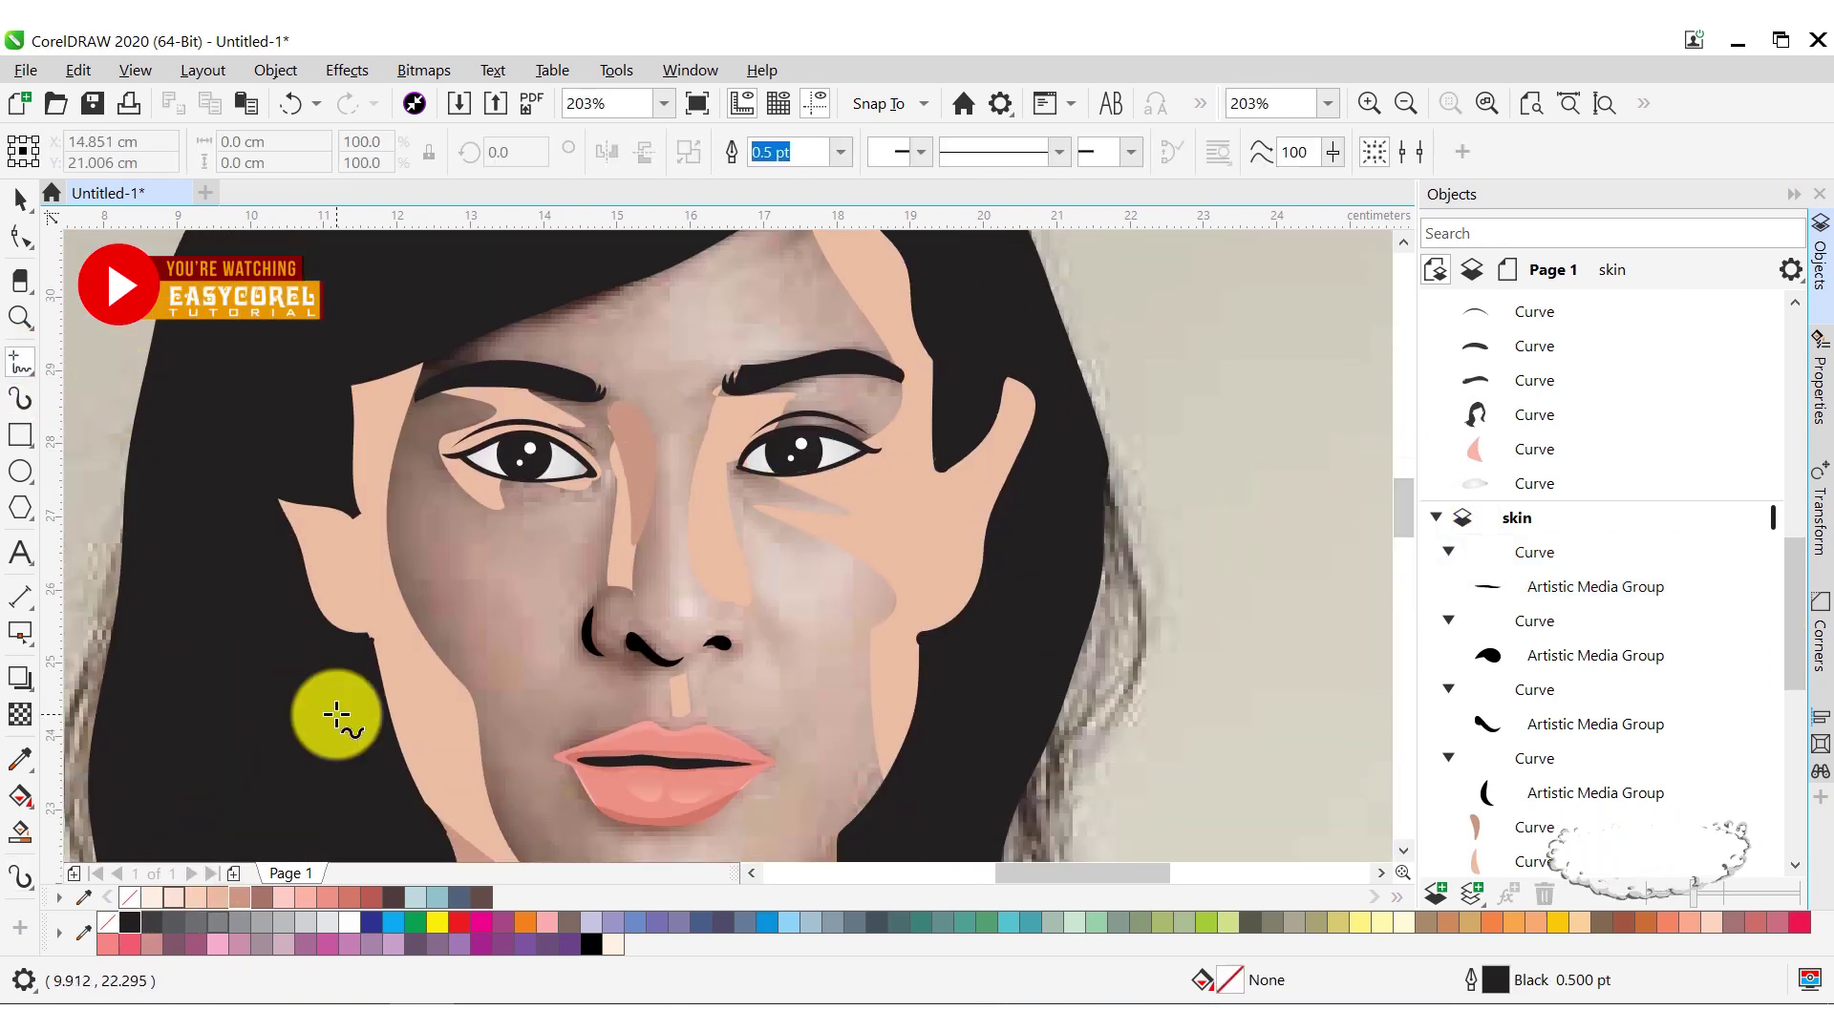
# Trace pale highlight shapes down the nose bridge, inside the left nostril and on both cheeks
pyautogui.moveTo(677, 427); pyautogui.dragTo(664, 580)
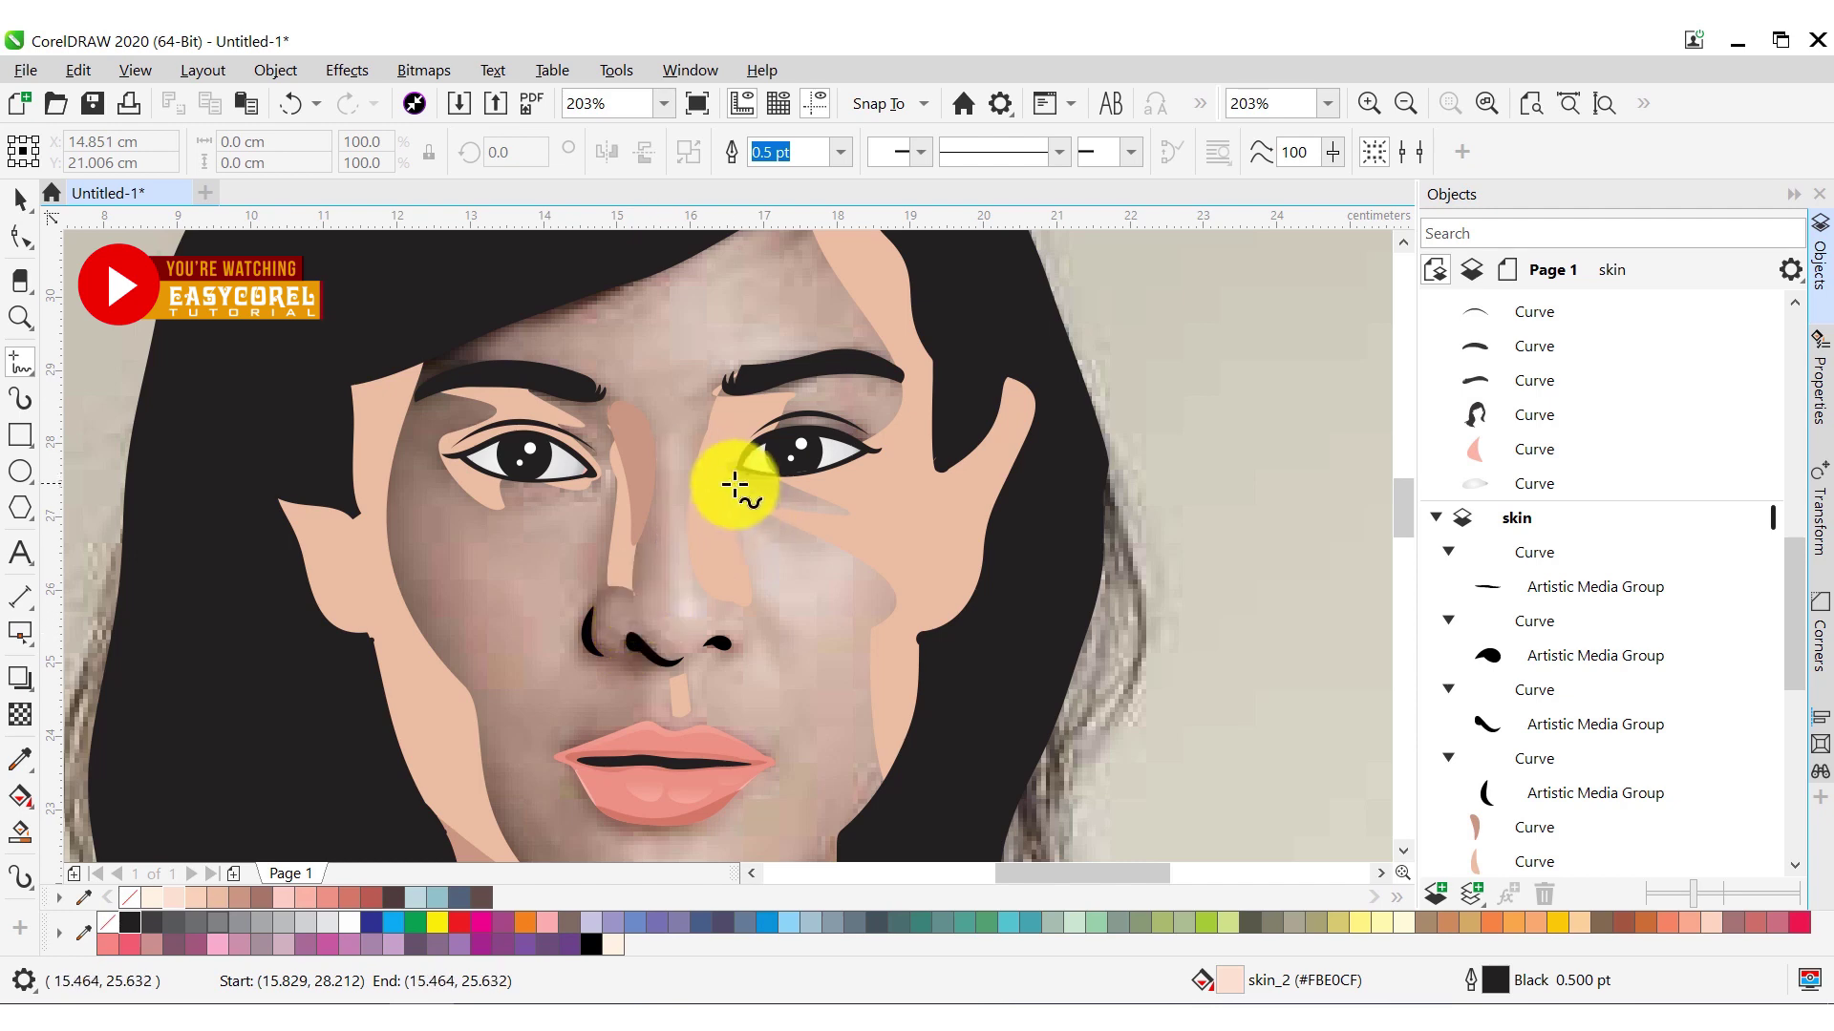
pyautogui.moveTo(684, 431)
pyautogui.mouseDown()
pyautogui.moveTo(662, 593)
pyautogui.moveTo(733, 432)
pyautogui.mouseUp()
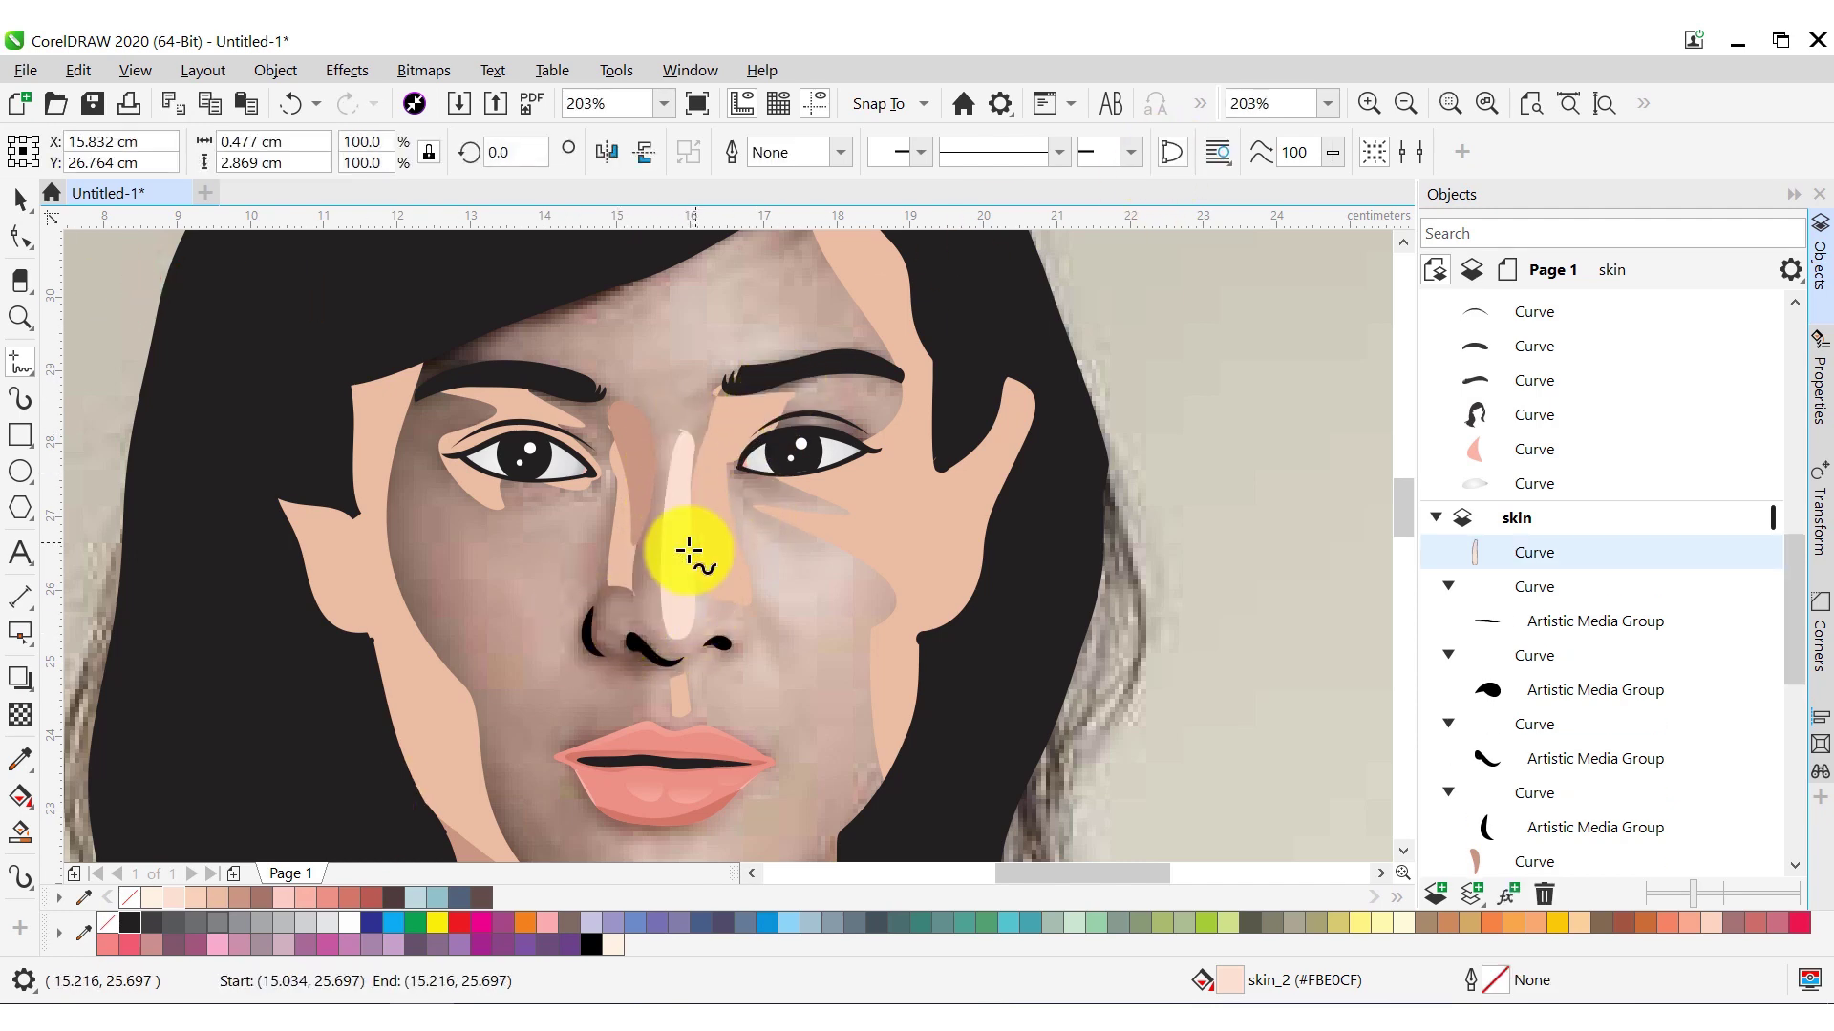
pyautogui.moveTo(634, 609); pyautogui.dragTo(607, 644)
pyautogui.moveTo(847, 618); pyautogui.dragTo(871, 518)
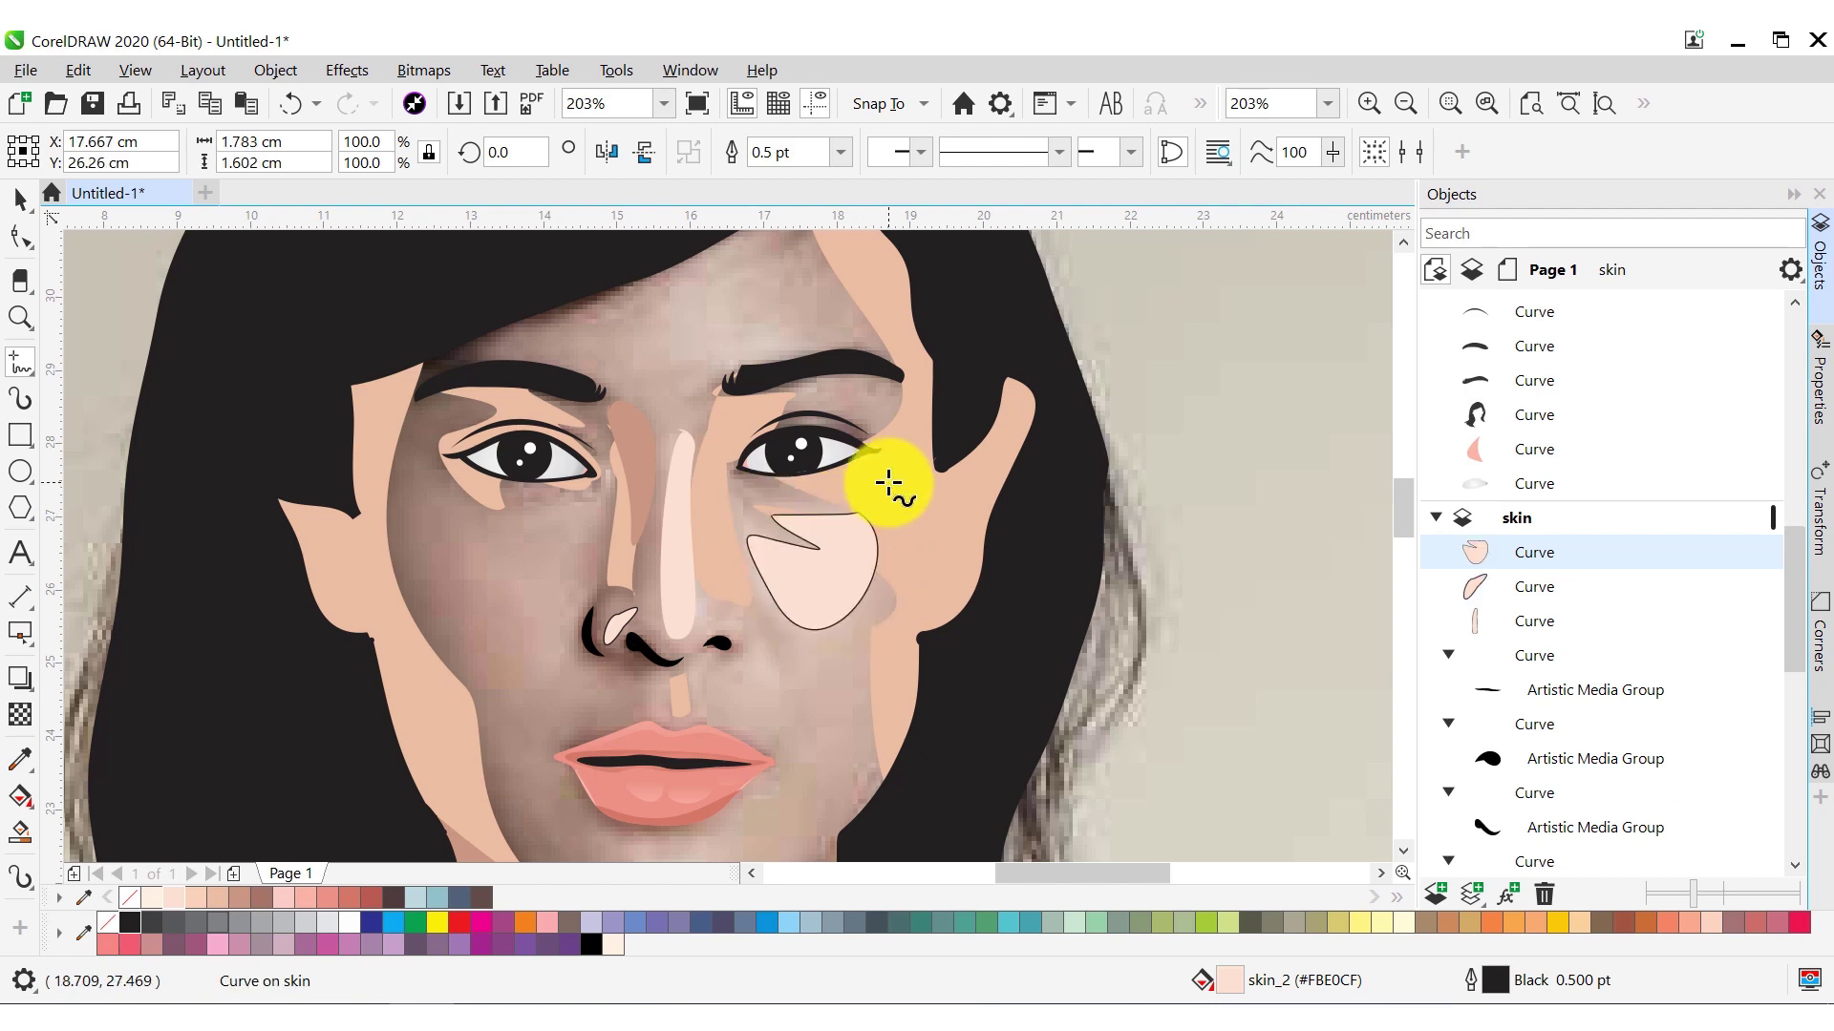
pyautogui.moveTo(773, 732); pyautogui.dragTo(761, 642)
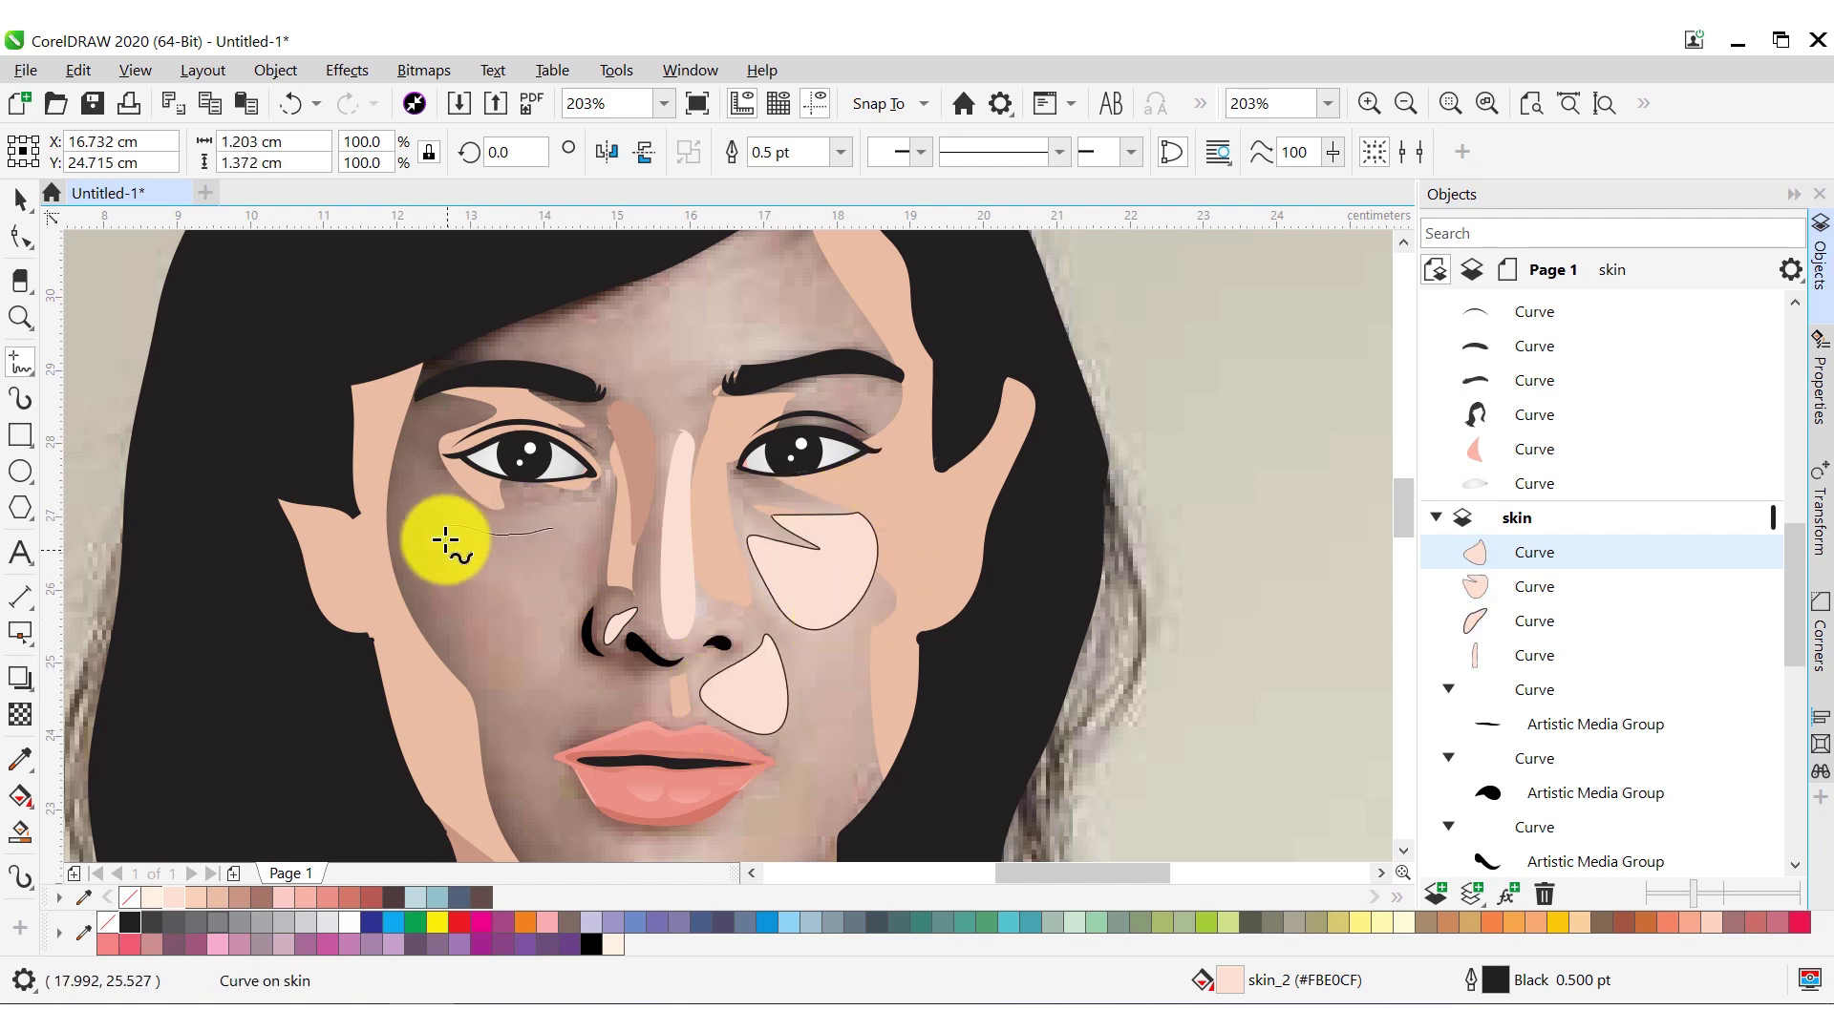
pyautogui.moveTo(445, 528)
pyautogui.mouseDown()
pyautogui.moveTo(564, 622)
pyautogui.moveTo(525, 507)
pyautogui.moveTo(552, 530)
pyautogui.mouseUp()
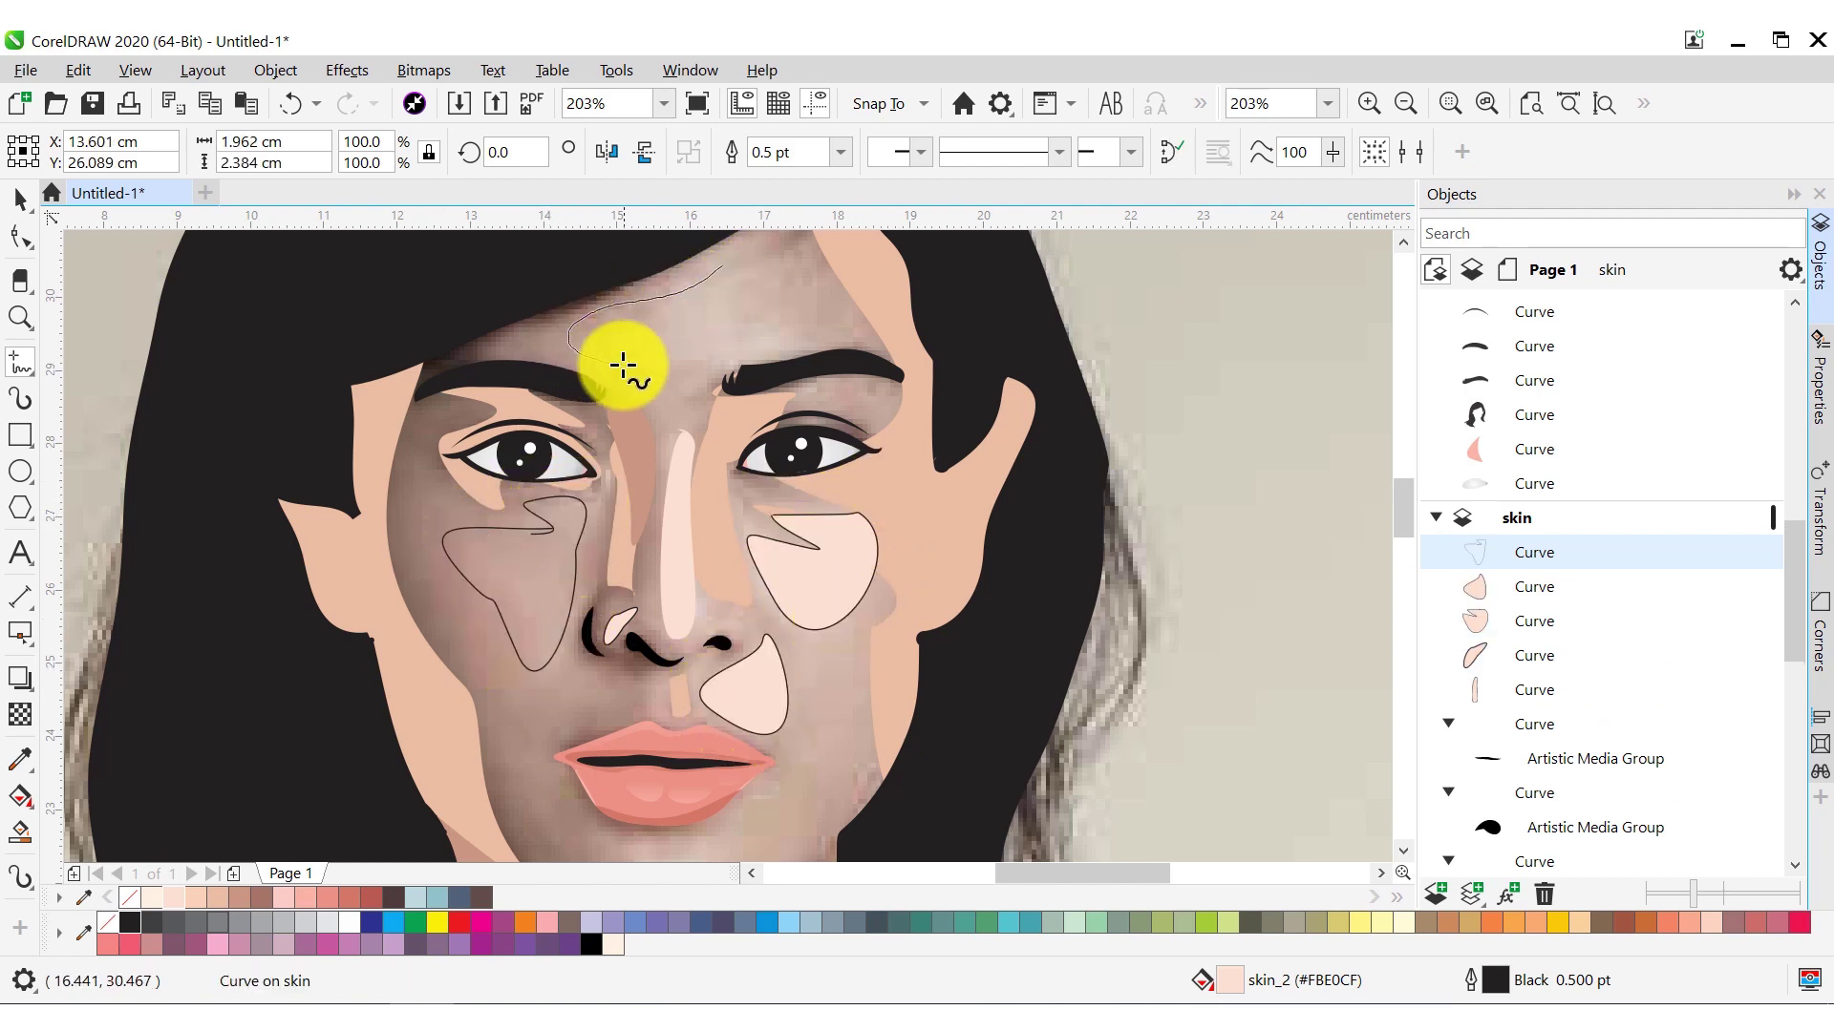
# Add pale highlight shapes on the forehead and on the neck beside the hair
pyautogui.moveTo(757, 270); pyautogui.dragTo(731, 270)
pyautogui.press('space')
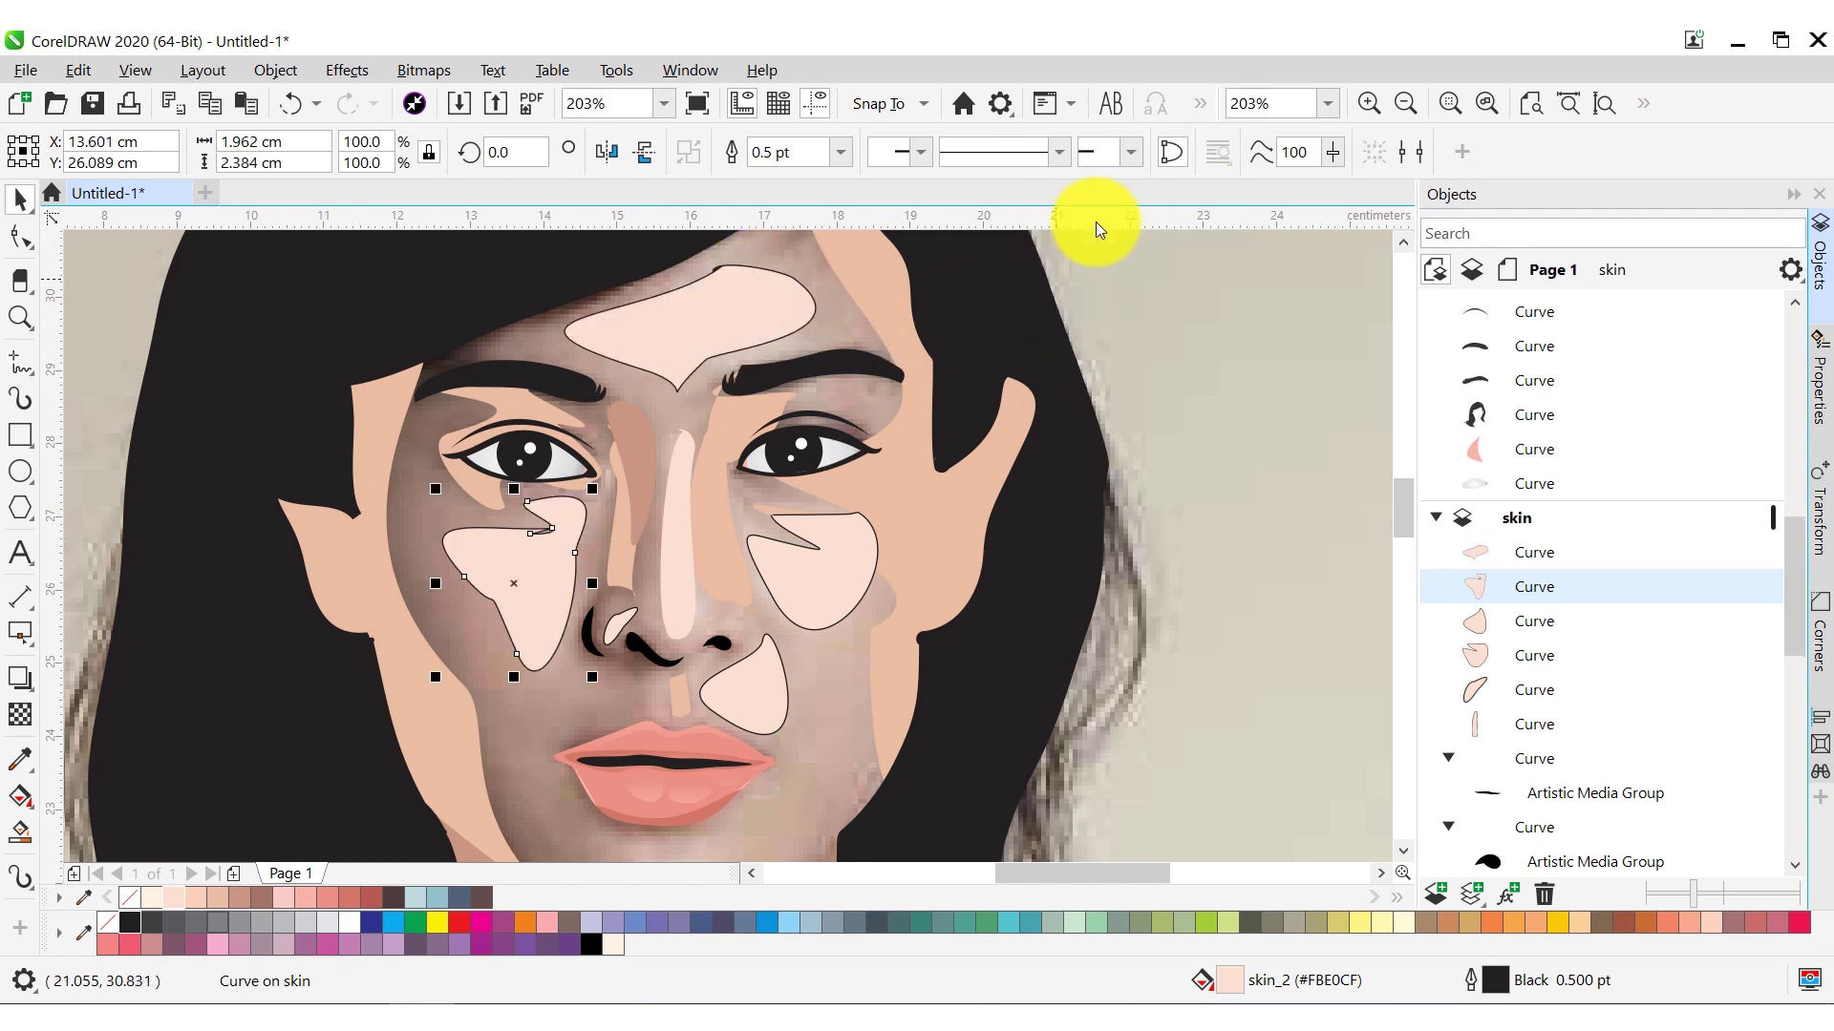
pyautogui.scroll(-5, 1003, 525)
pyautogui.press('space')
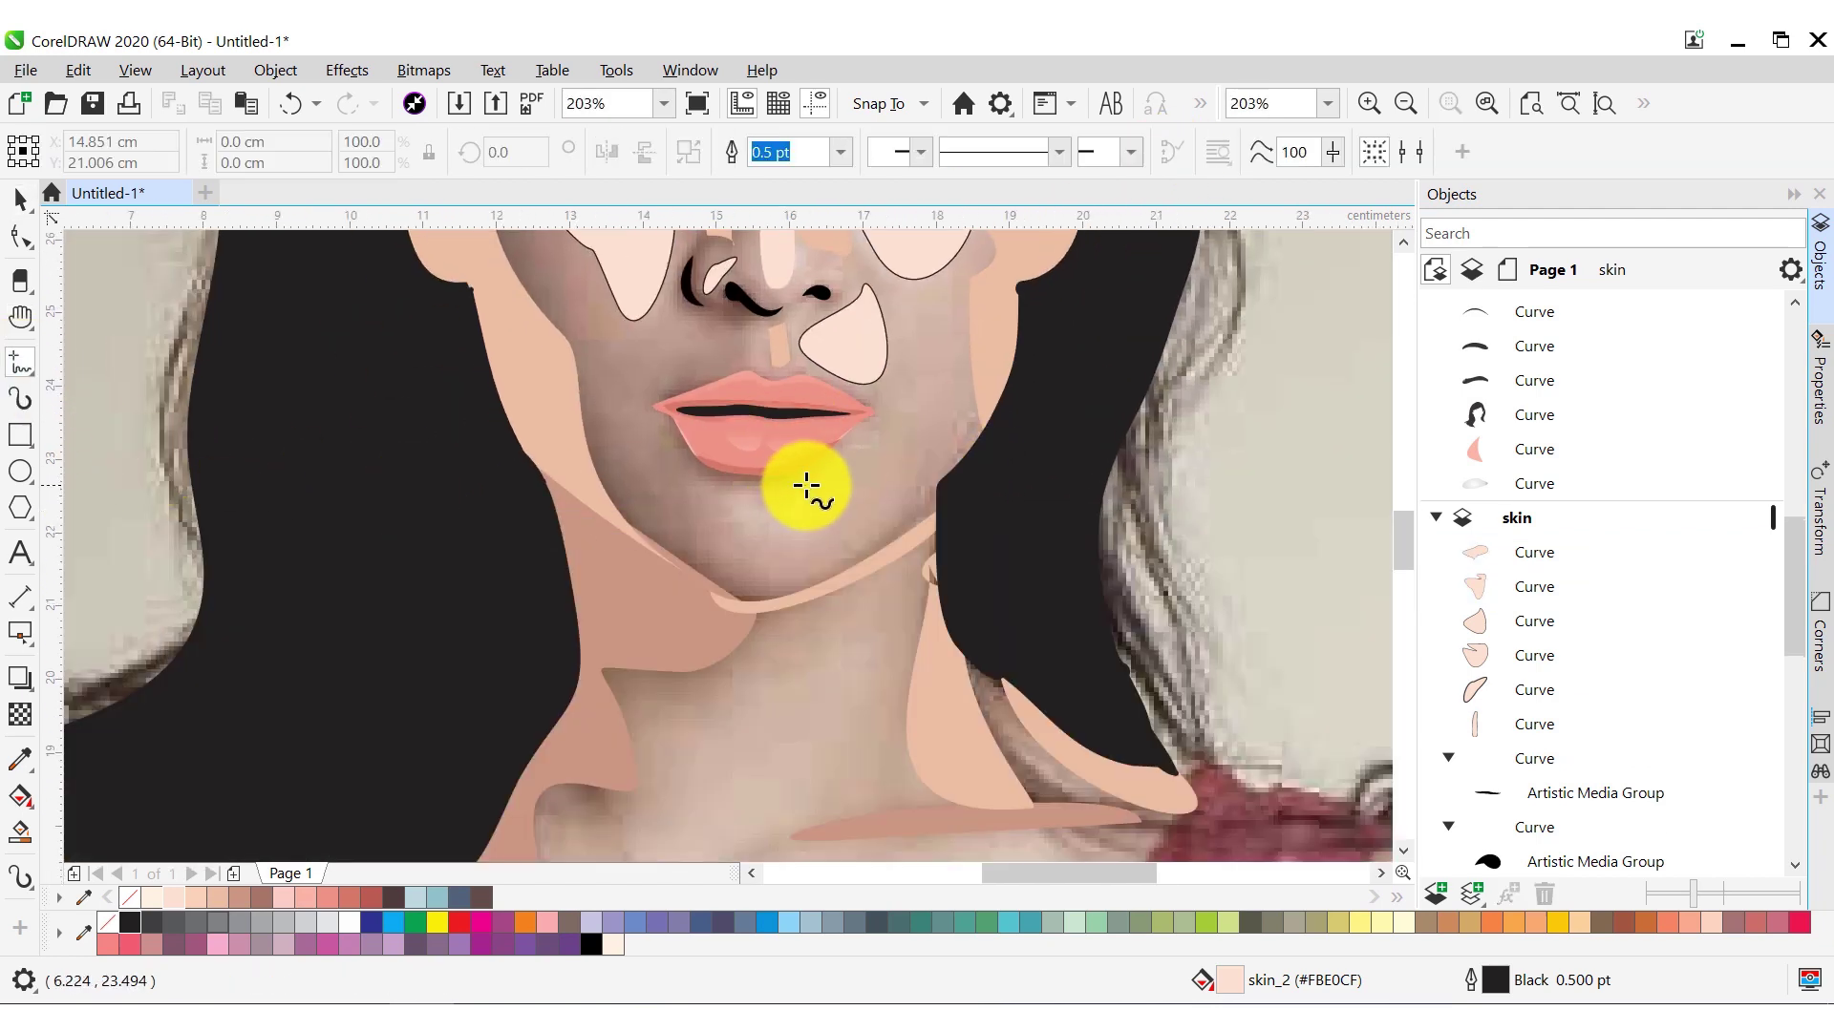
pyautogui.moveTo(807, 485)
pyautogui.mouseDown()
pyautogui.moveTo(793, 554)
pyautogui.moveTo(805, 487)
pyautogui.mouseUp()
pyautogui.moveTo(1402, 540); pyautogui.dragTo(1402, 599)
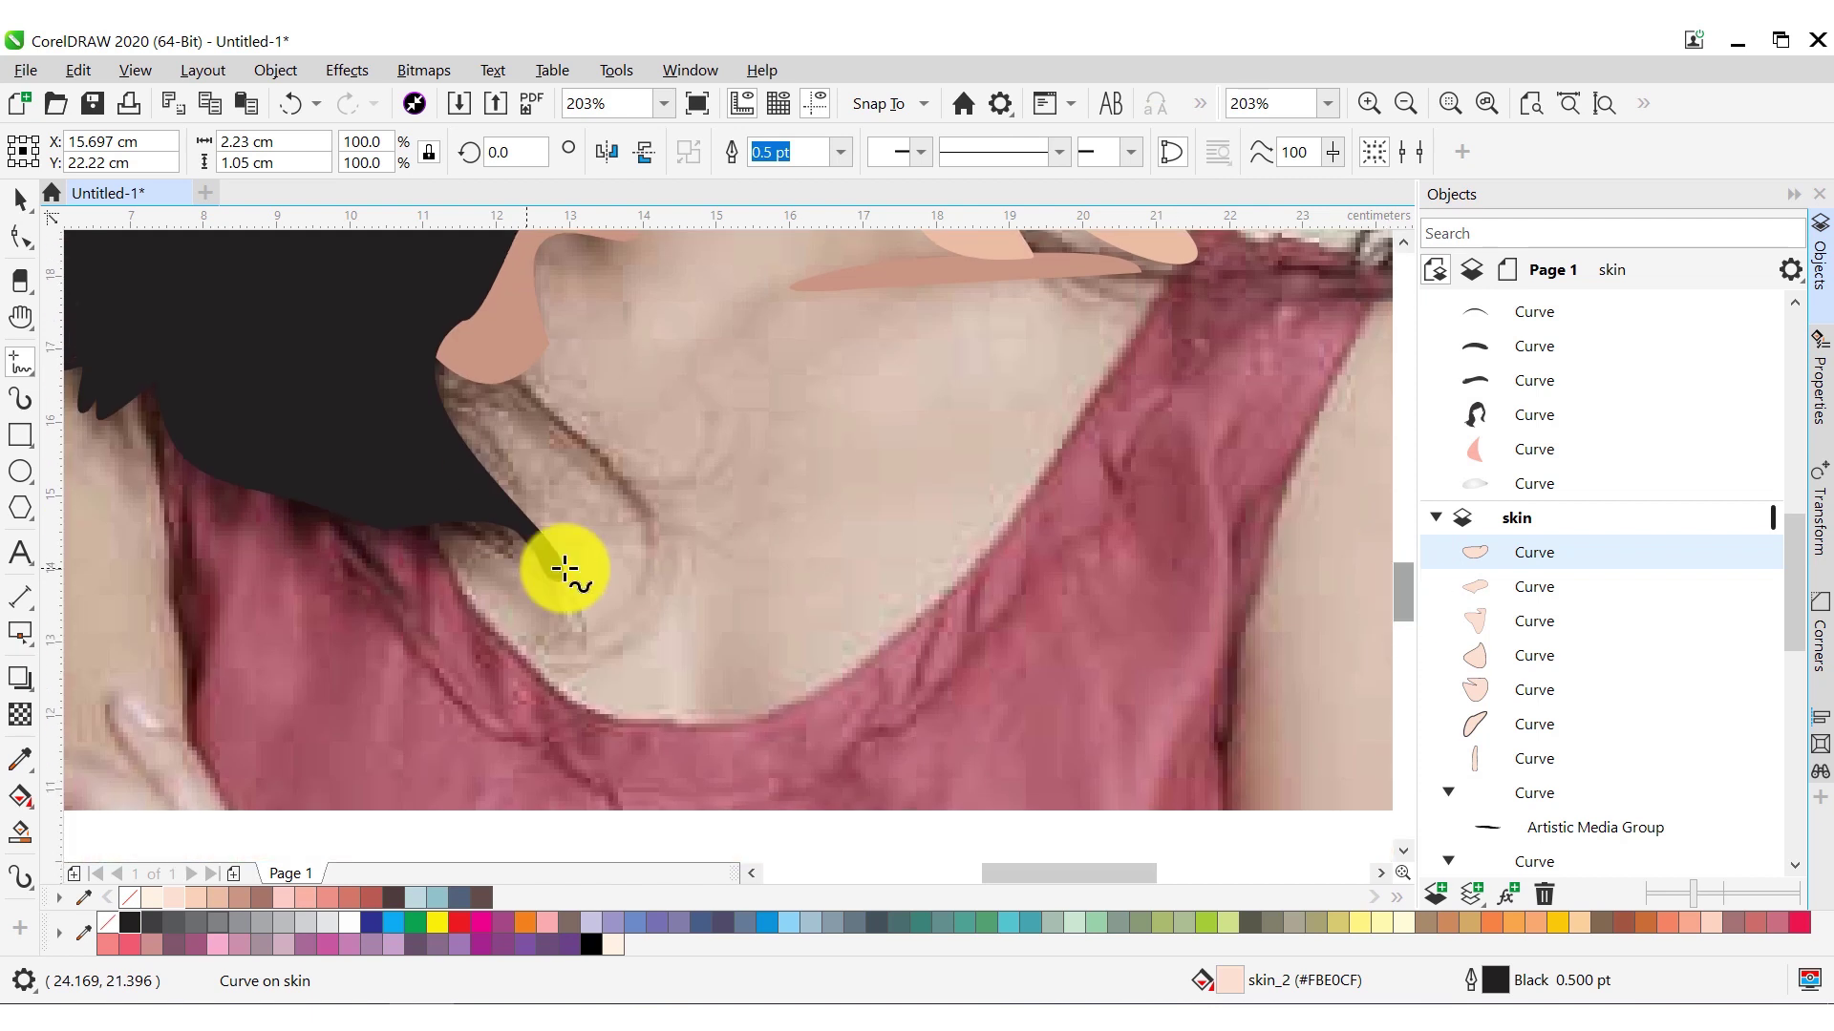
pyautogui.moveTo(478, 571)
pyautogui.mouseDown()
pyautogui.moveTo(621, 552)
pyautogui.moveTo(692, 702)
pyautogui.mouseUp()
pyautogui.moveTo(551, 675); pyautogui.dragTo(477, 571)
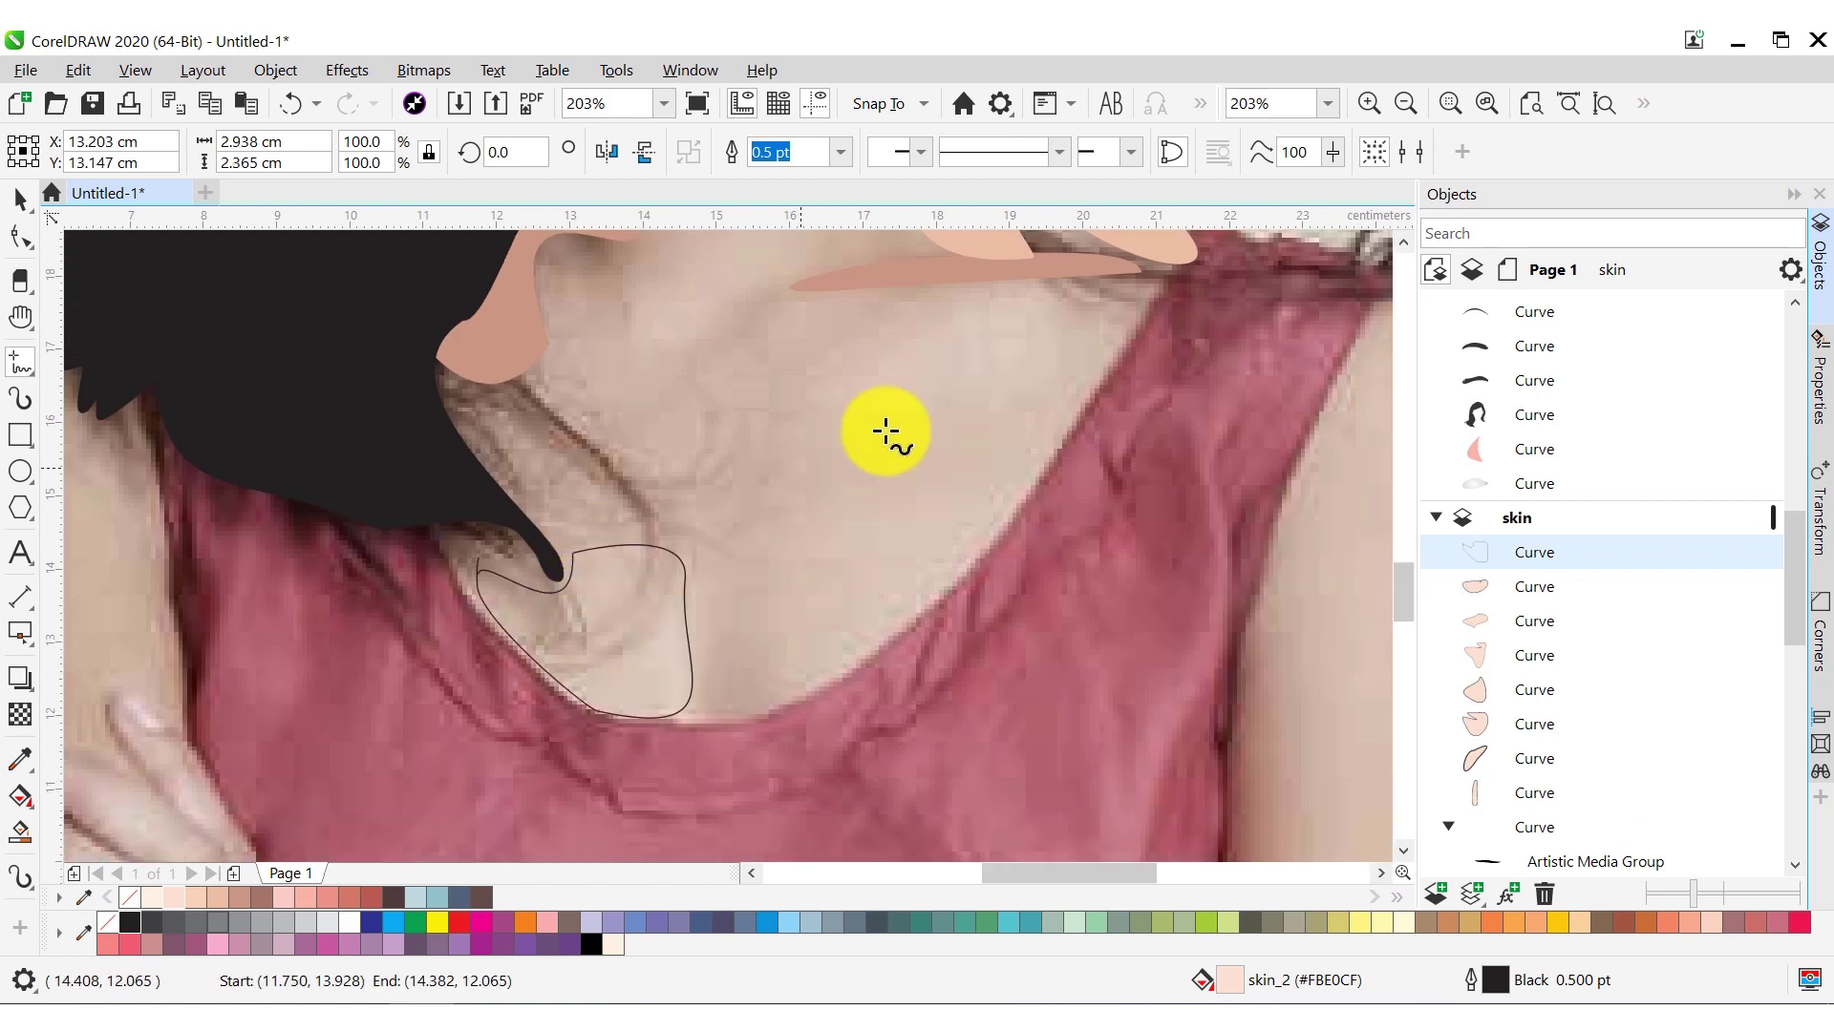
pyautogui.scroll(-3, 982, 564)
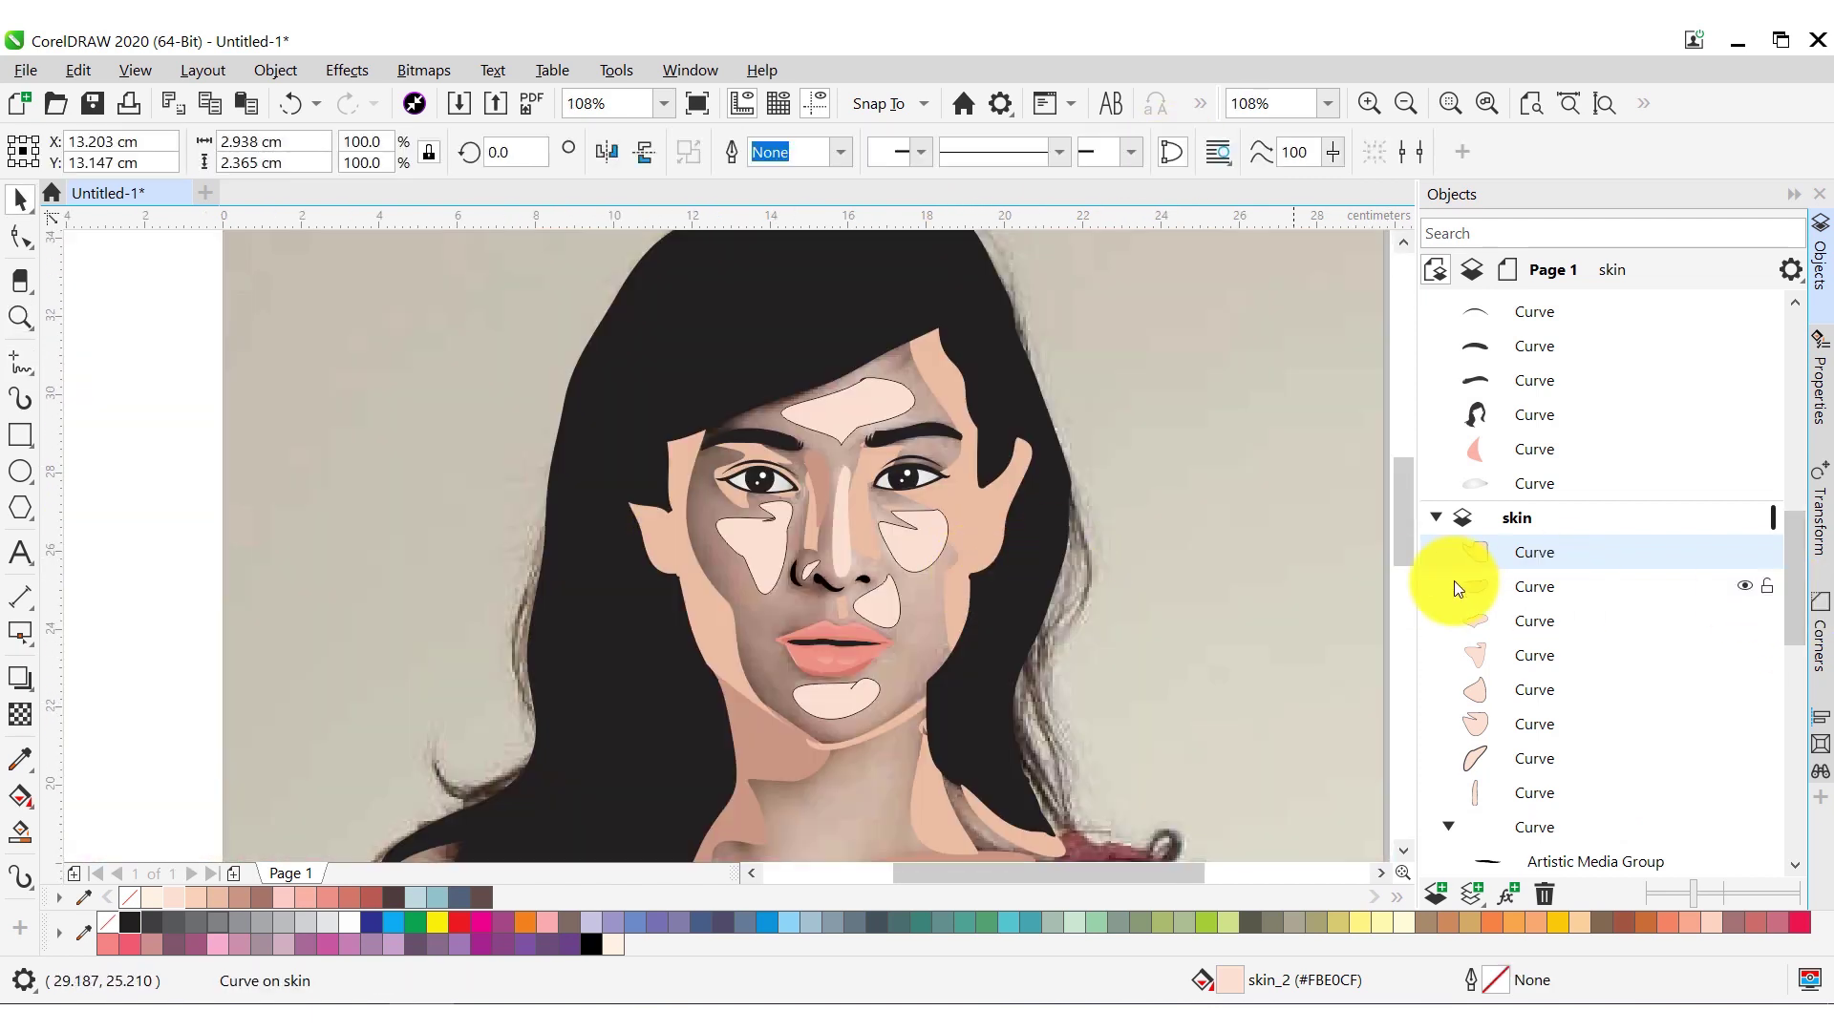
# Bend the dark chin shadow's edge with the Shape tool so it follows the jaw
pyautogui.hotkey('ctrl', 'a')
pyautogui.press('Escape')
pyautogui.scroll(-5, 1776, 700)
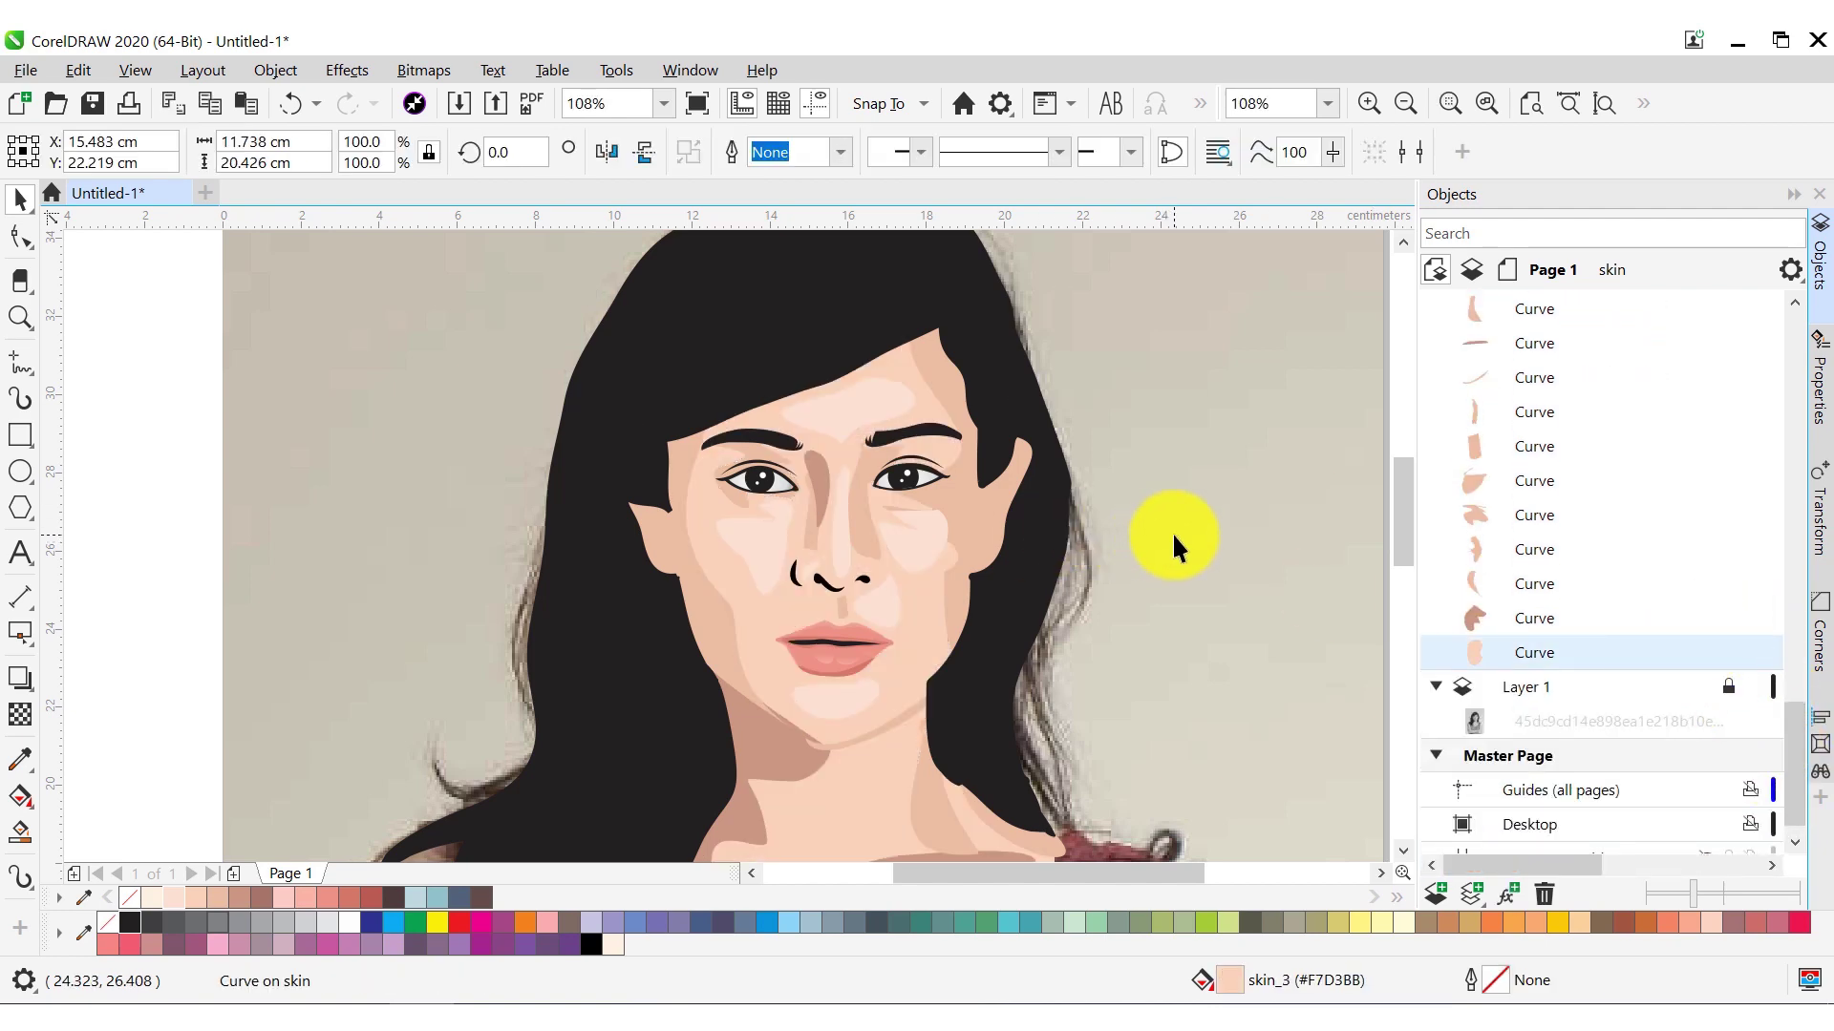
pyautogui.press('z')
pyautogui.scroll(5, 811, 737)
pyautogui.press('space')
pyautogui.click(525, 463)
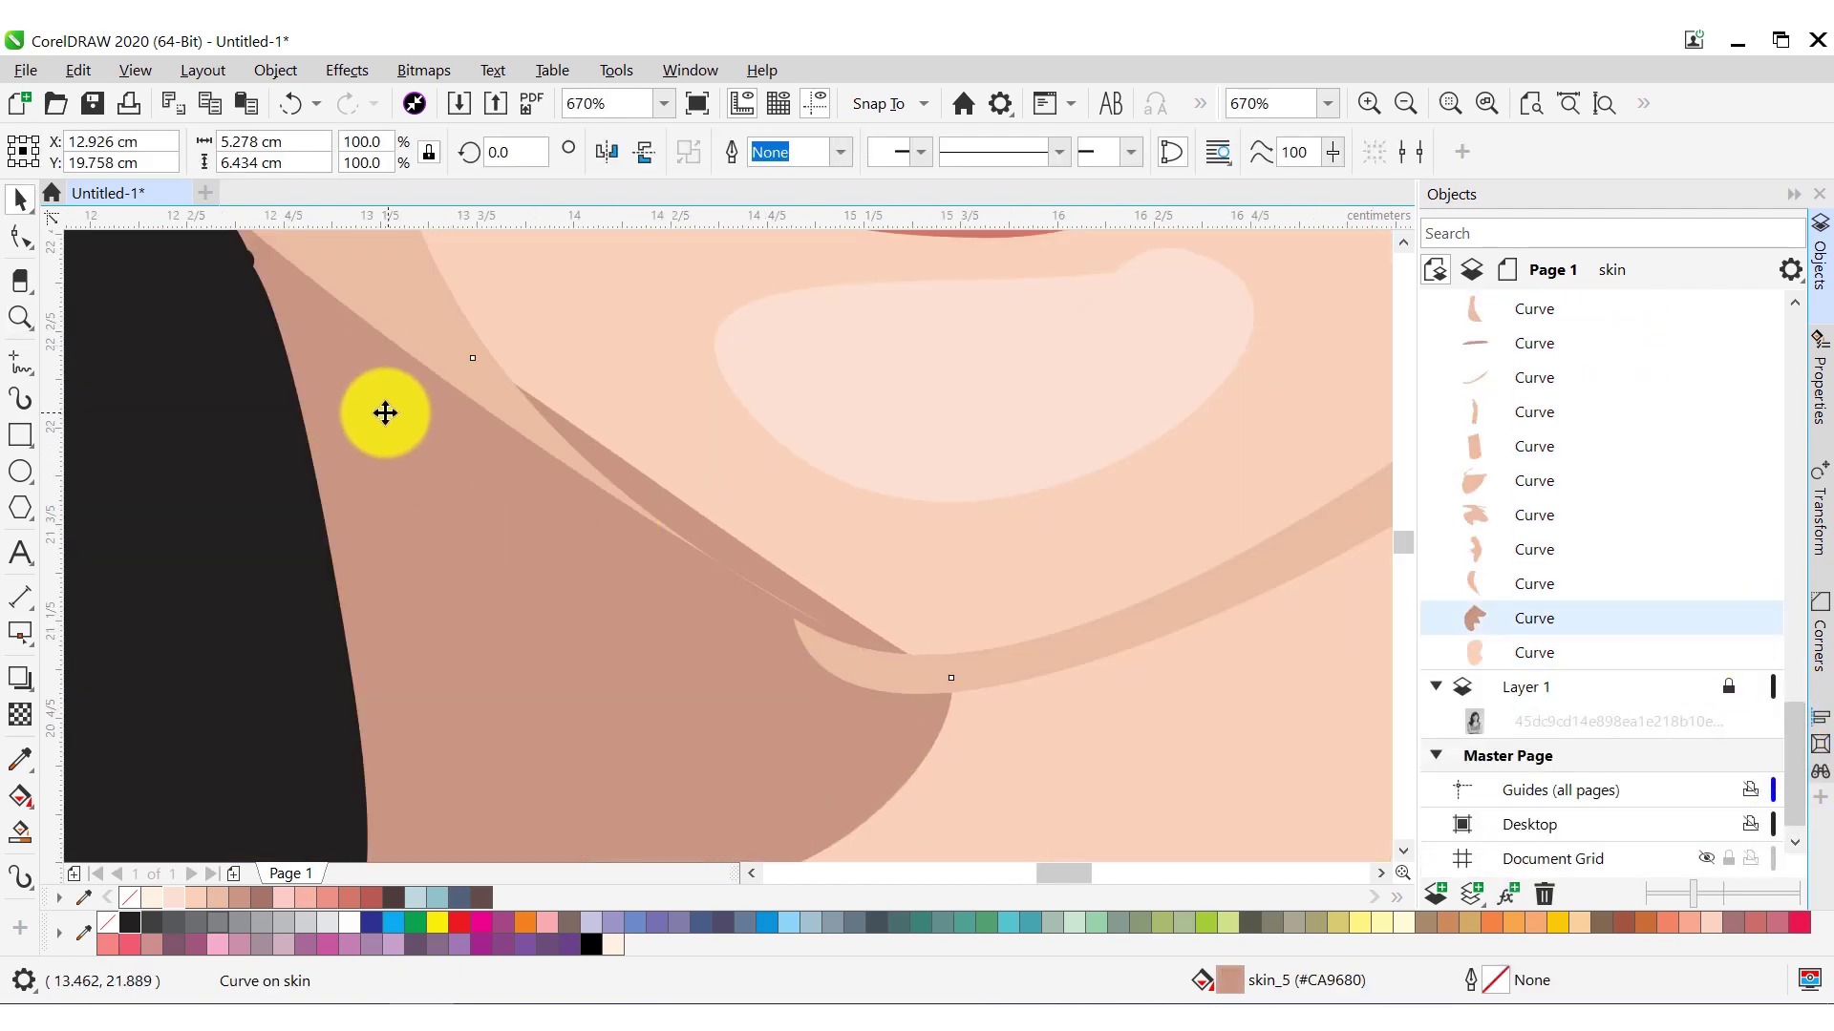
pyautogui.press('F10')
pyautogui.moveTo(873, 627); pyautogui.dragTo(822, 643)
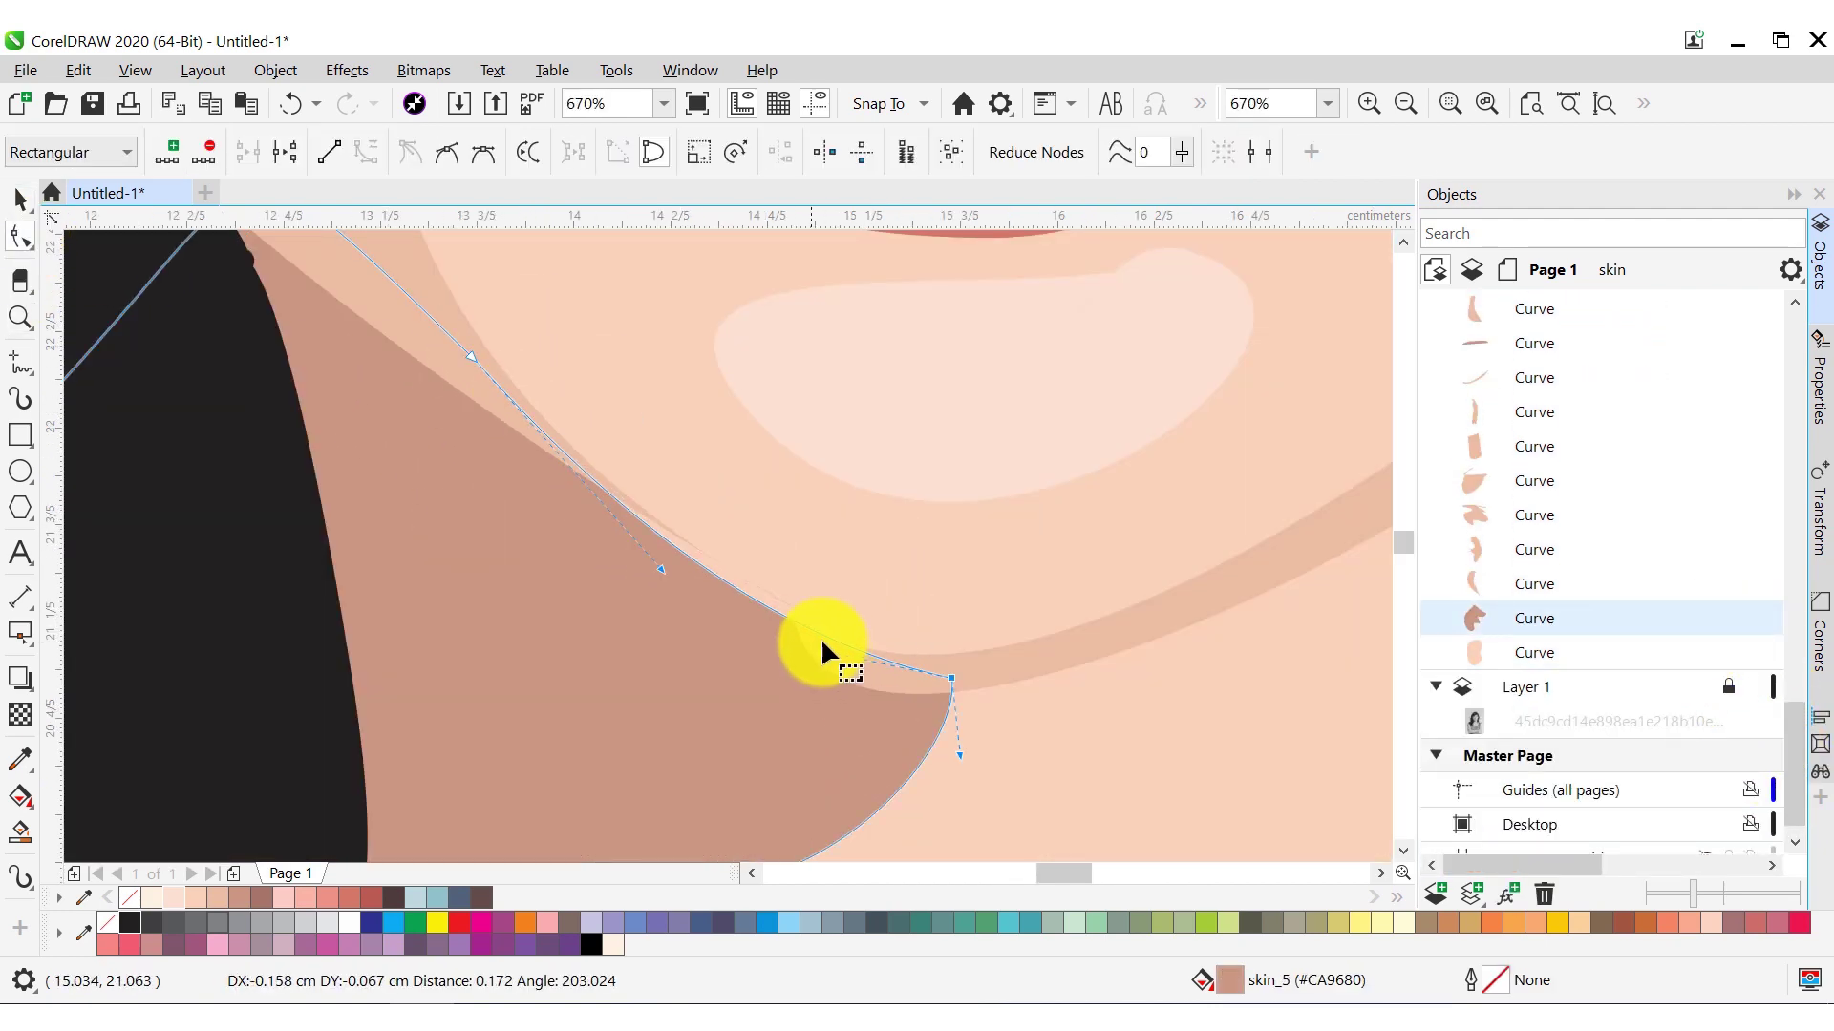
# Reshape the lighter jaw shape's edge and edit the nodes of the thin neck shading strip
pyautogui.click(802, 641)
pyautogui.moveTo(192, 308); pyautogui.dragTo(258, 274)
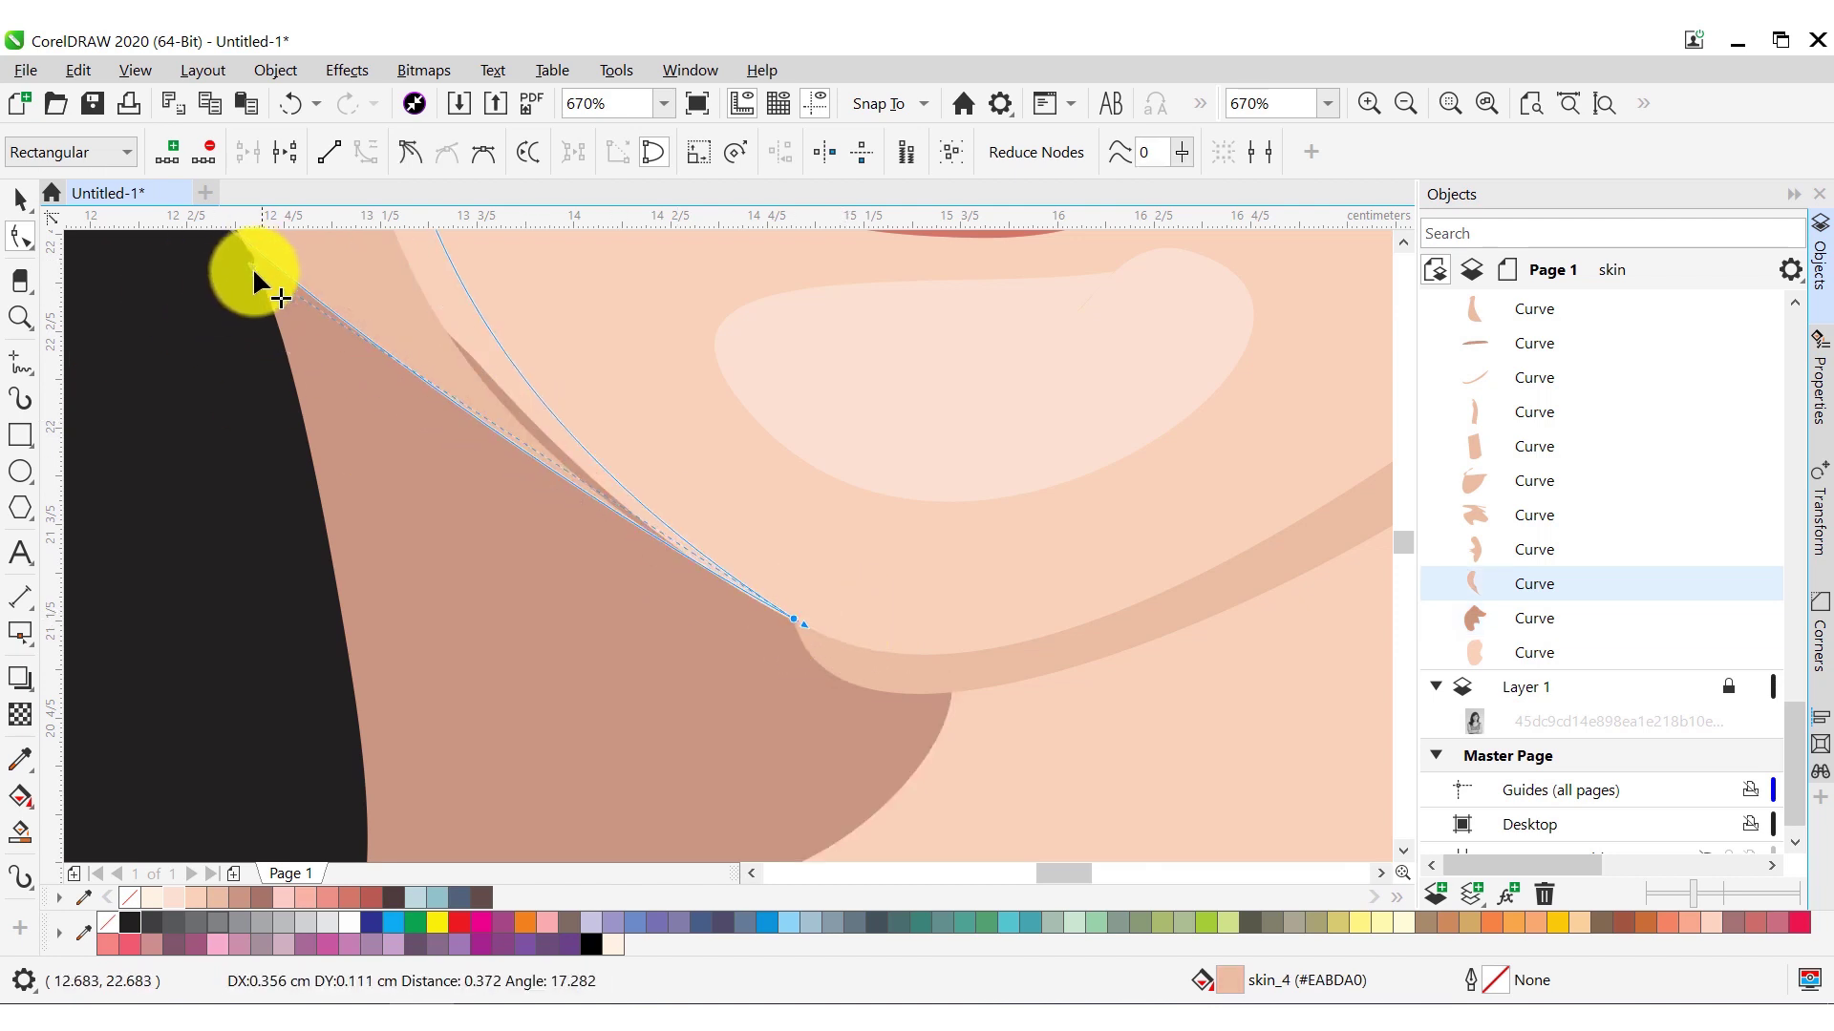
pyautogui.press('z')
pyautogui.press('F4')
pyautogui.scroll(5, 675, 532)
pyautogui.click(538, 531)
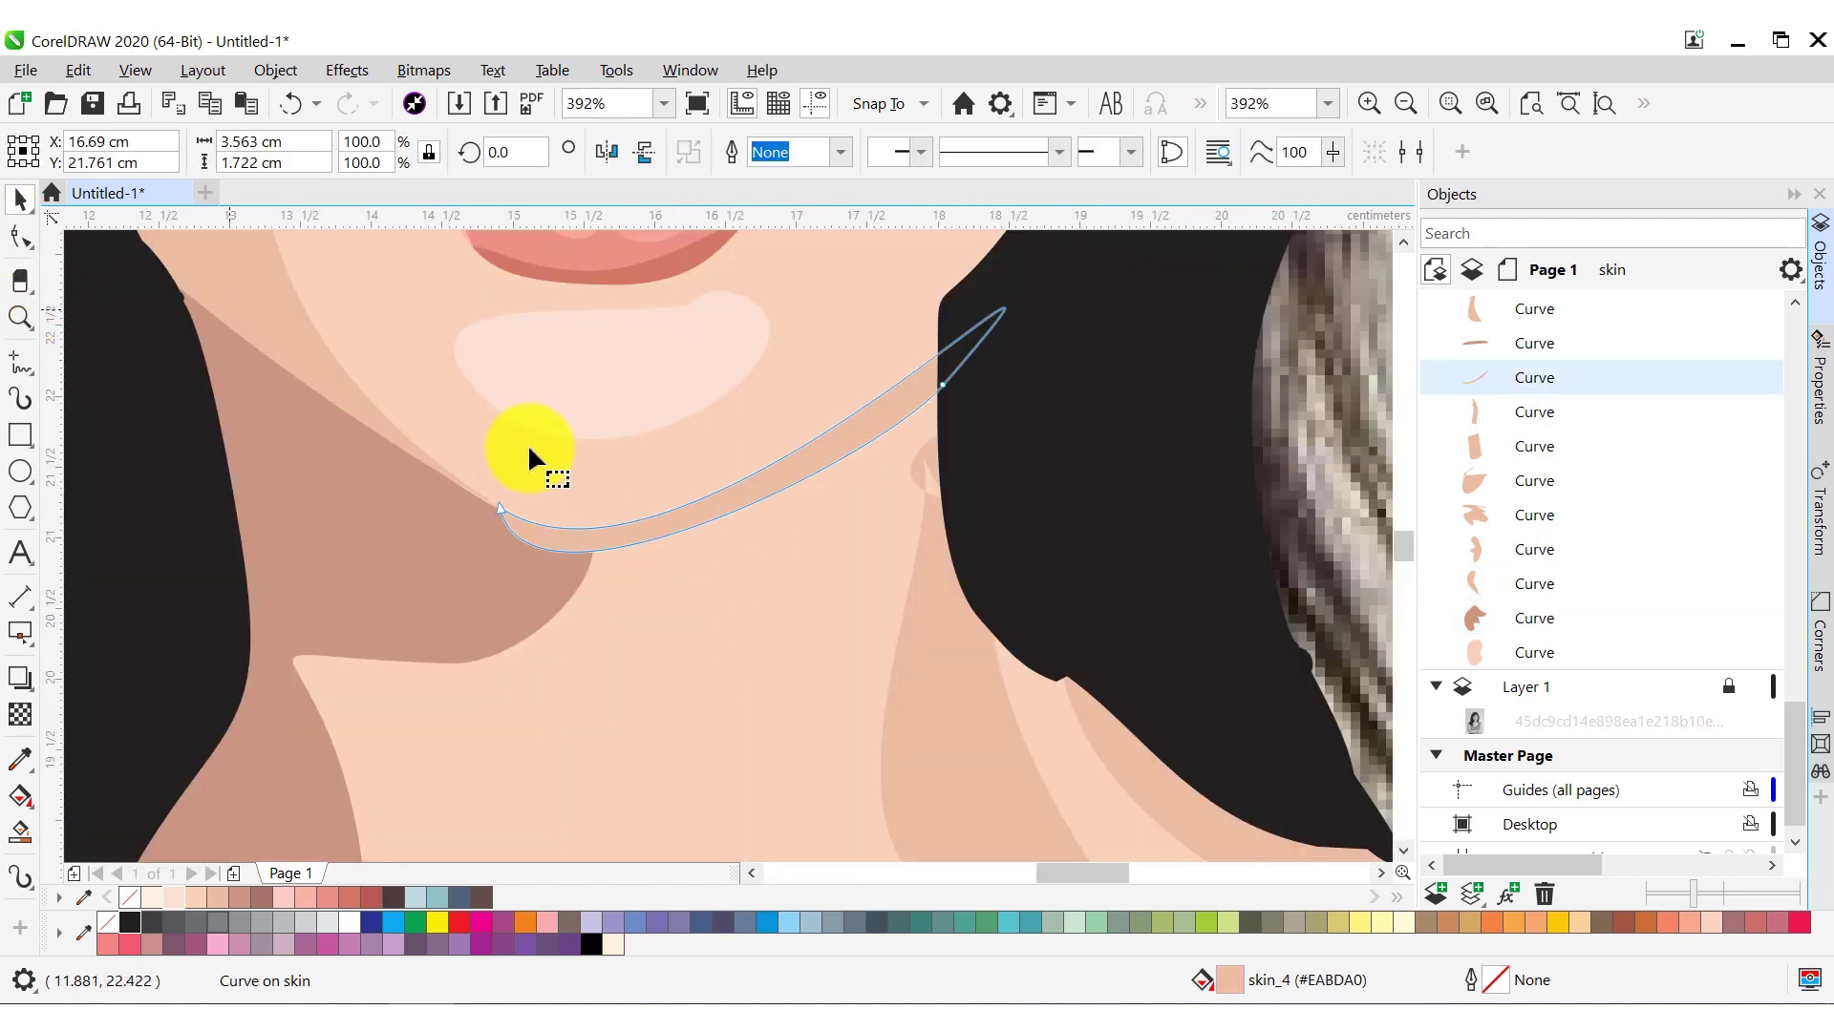
pyautogui.press('F10')
pyautogui.press('z')
pyautogui.press('F4')
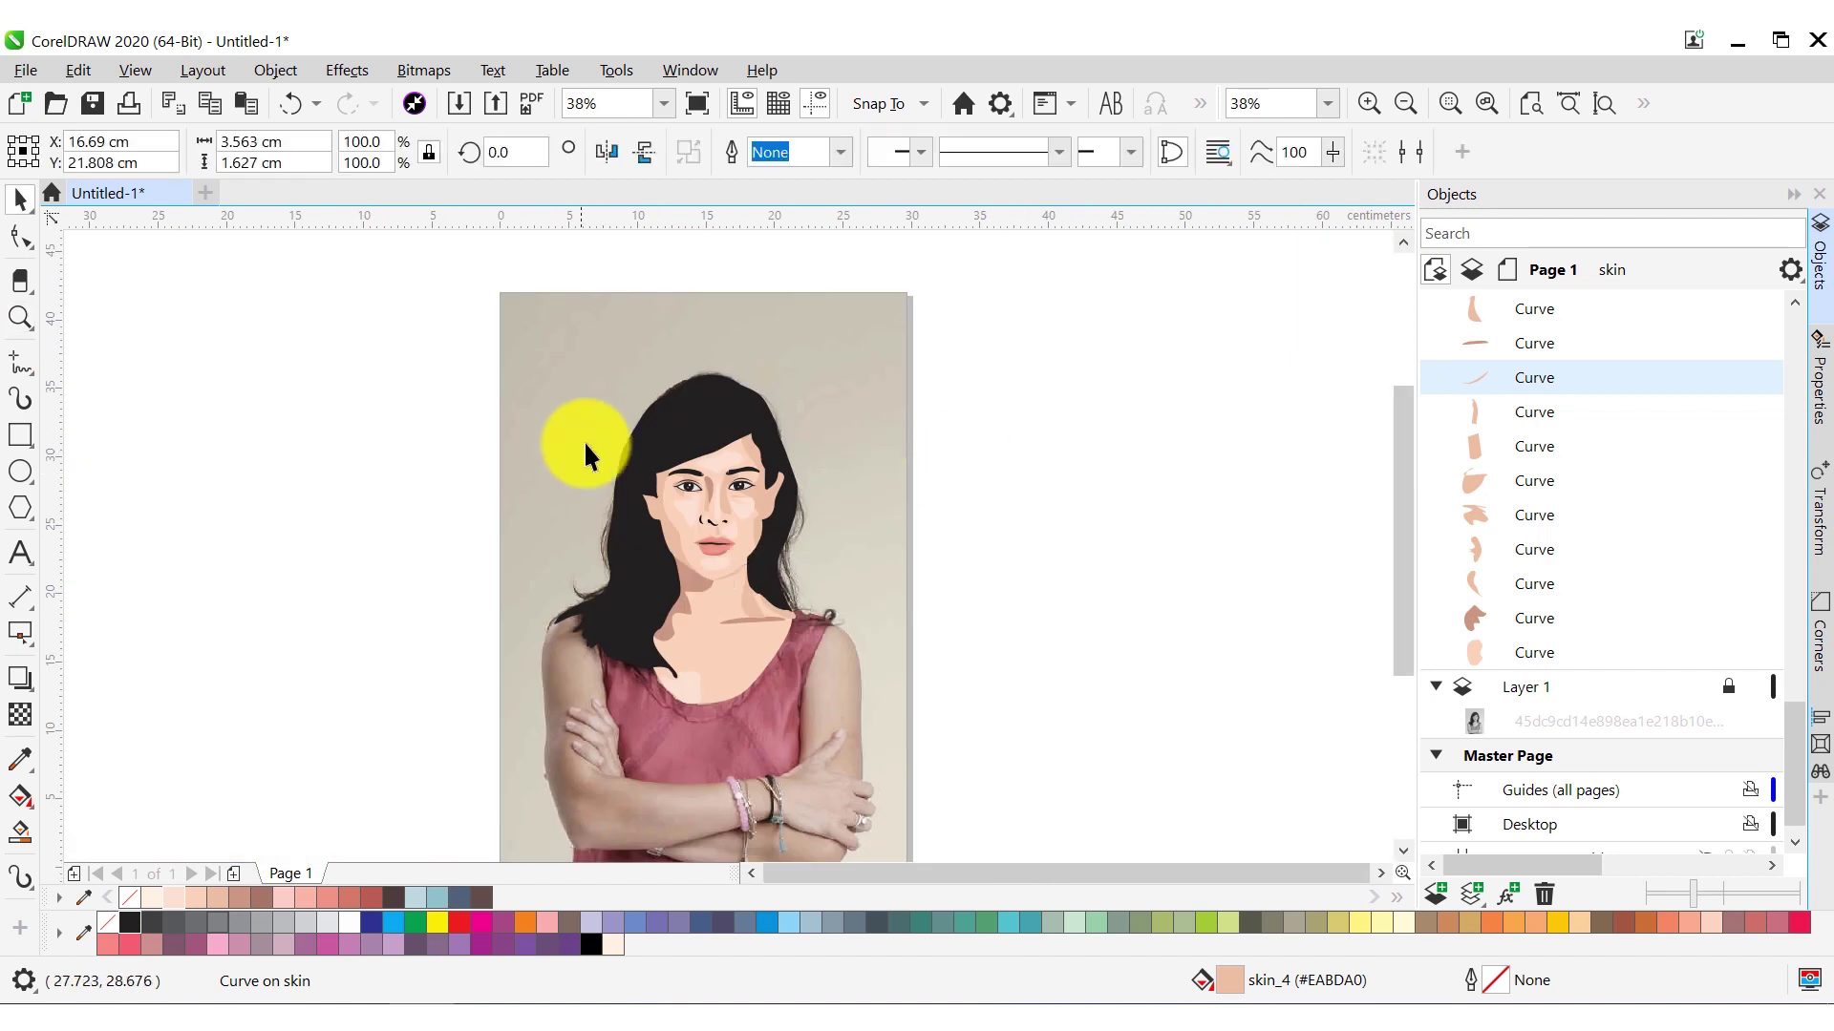
pyautogui.scroll(3, 859, 614)
pyautogui.click(653, 421)
pyautogui.click(195, 570)
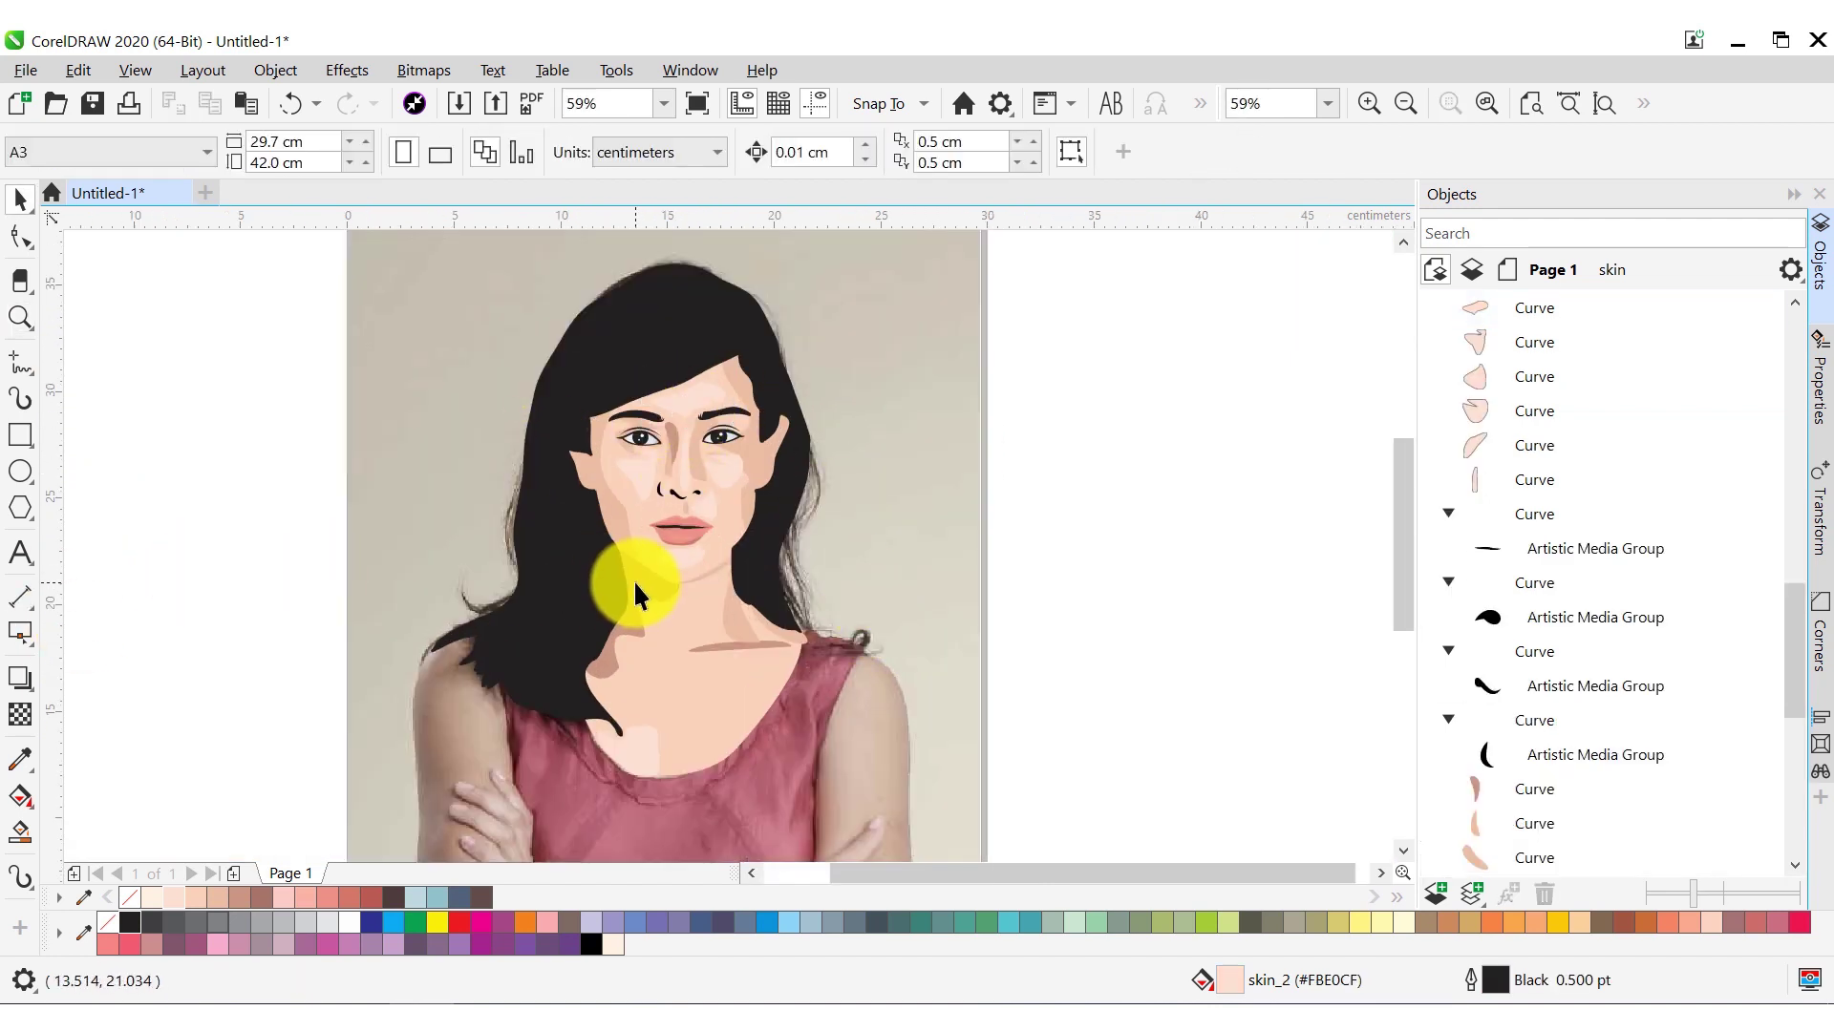
# Draw a closed skin-coloured shading shape along the left cheek
pyautogui.click(21, 363)
pyautogui.moveTo(790, 465); pyautogui.dragTo(788, 426)
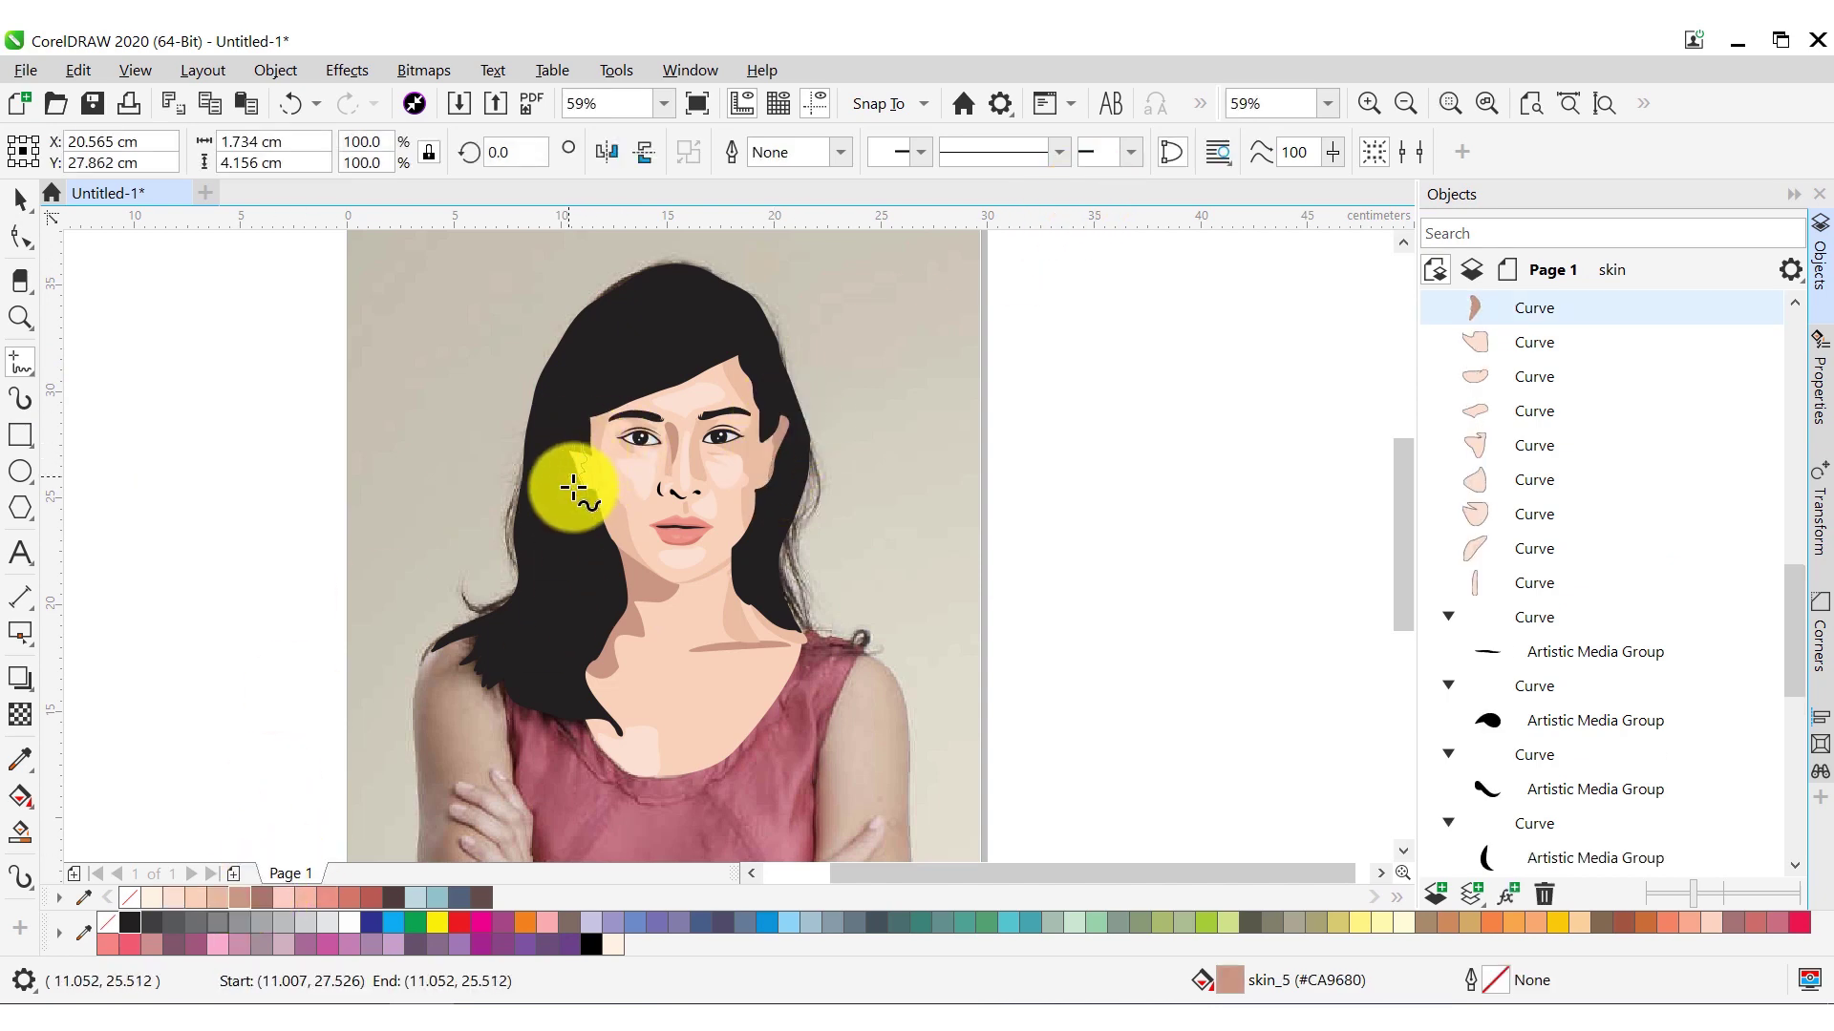
pyautogui.moveTo(573, 488); pyautogui.dragTo(574, 482)
pyautogui.click(255, 898)
pyautogui.press('z')
pyautogui.rightClick(851, 523)
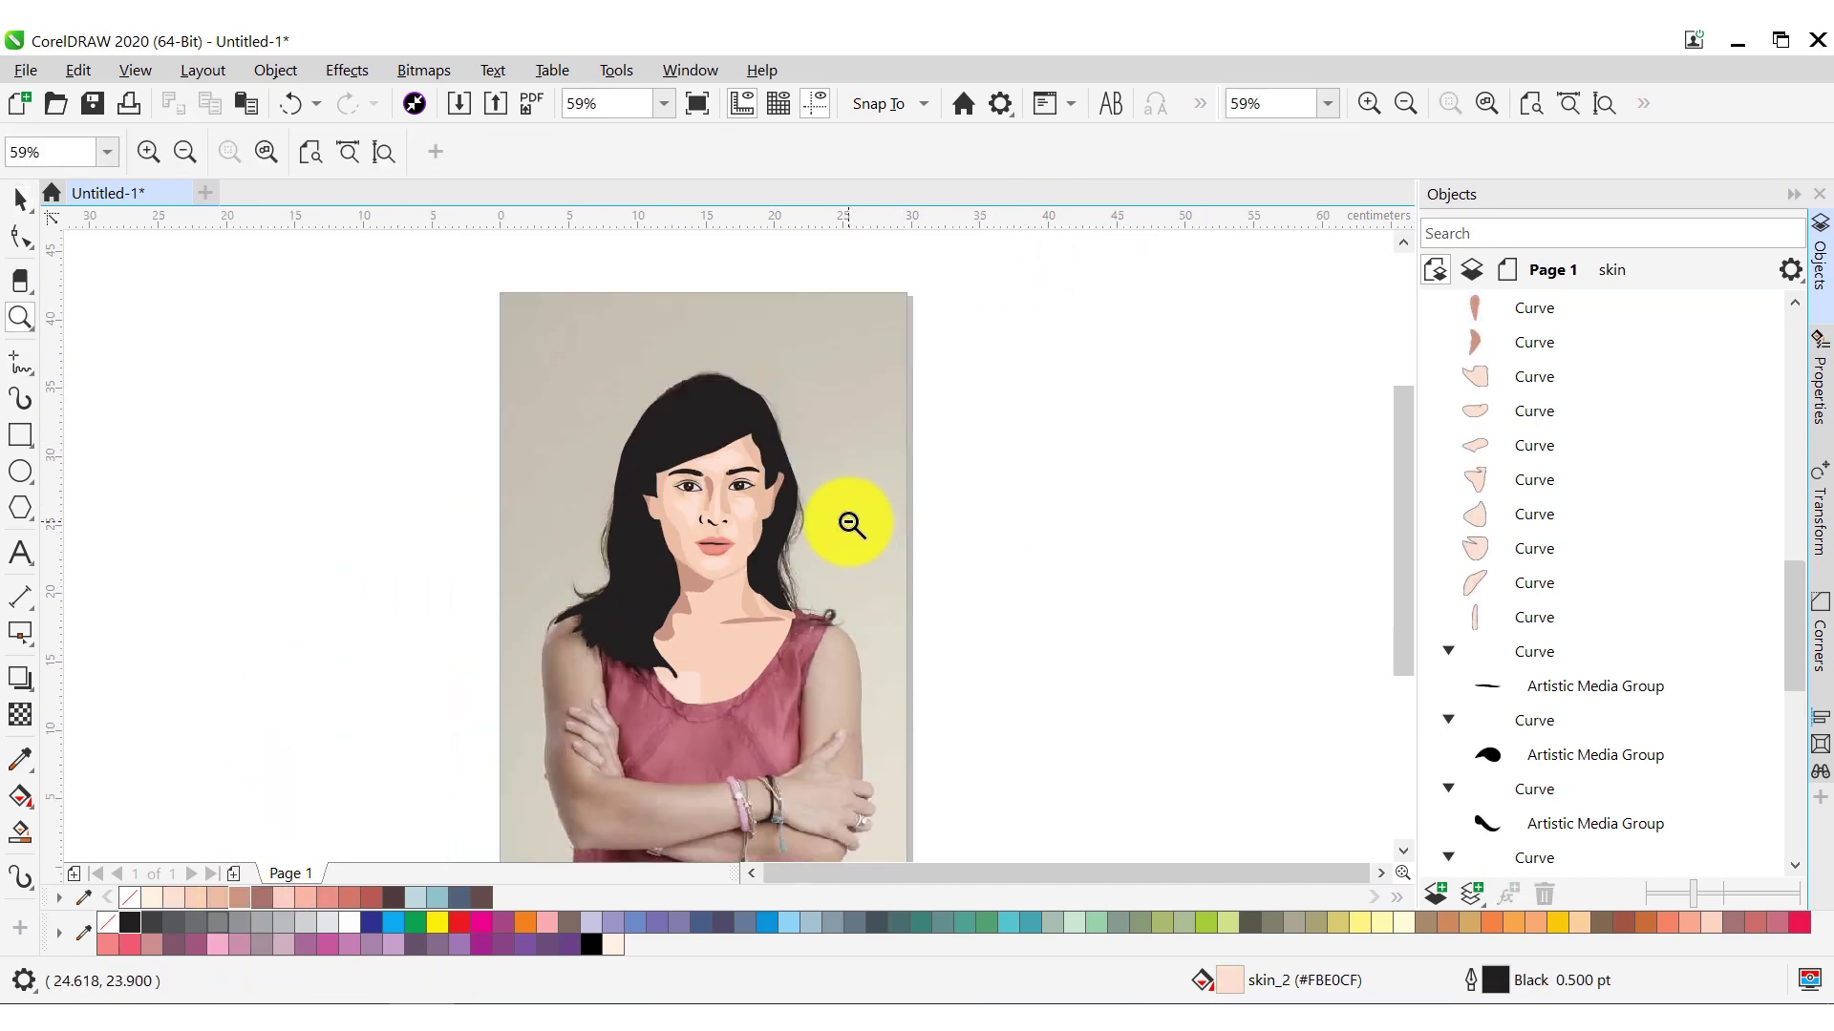
pyautogui.click(727, 592)
pyautogui.click(822, 475)
# Fade the under-eye shape vertically and two cheek skin shapes horizontally with linear transparencies
pyautogui.press('space')
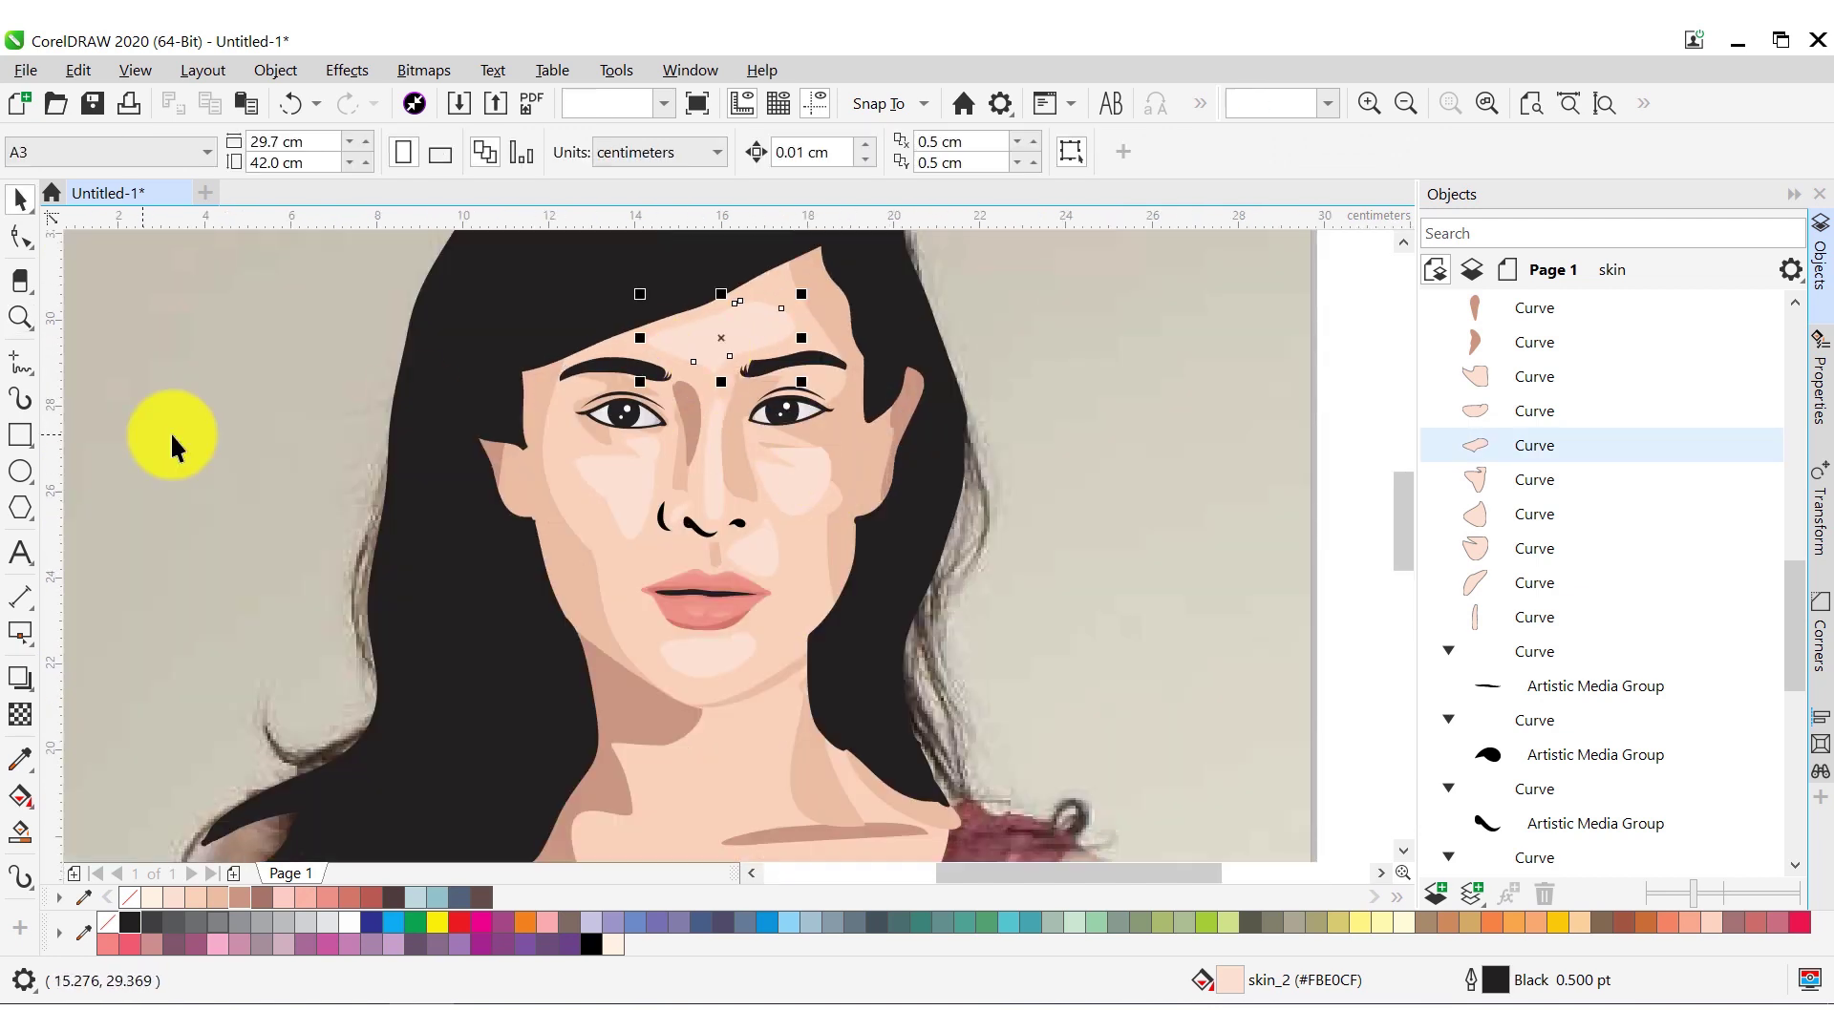
pyautogui.click(20, 714)
pyautogui.moveTo(708, 430); pyautogui.dragTo(717, 306)
pyautogui.click(827, 438)
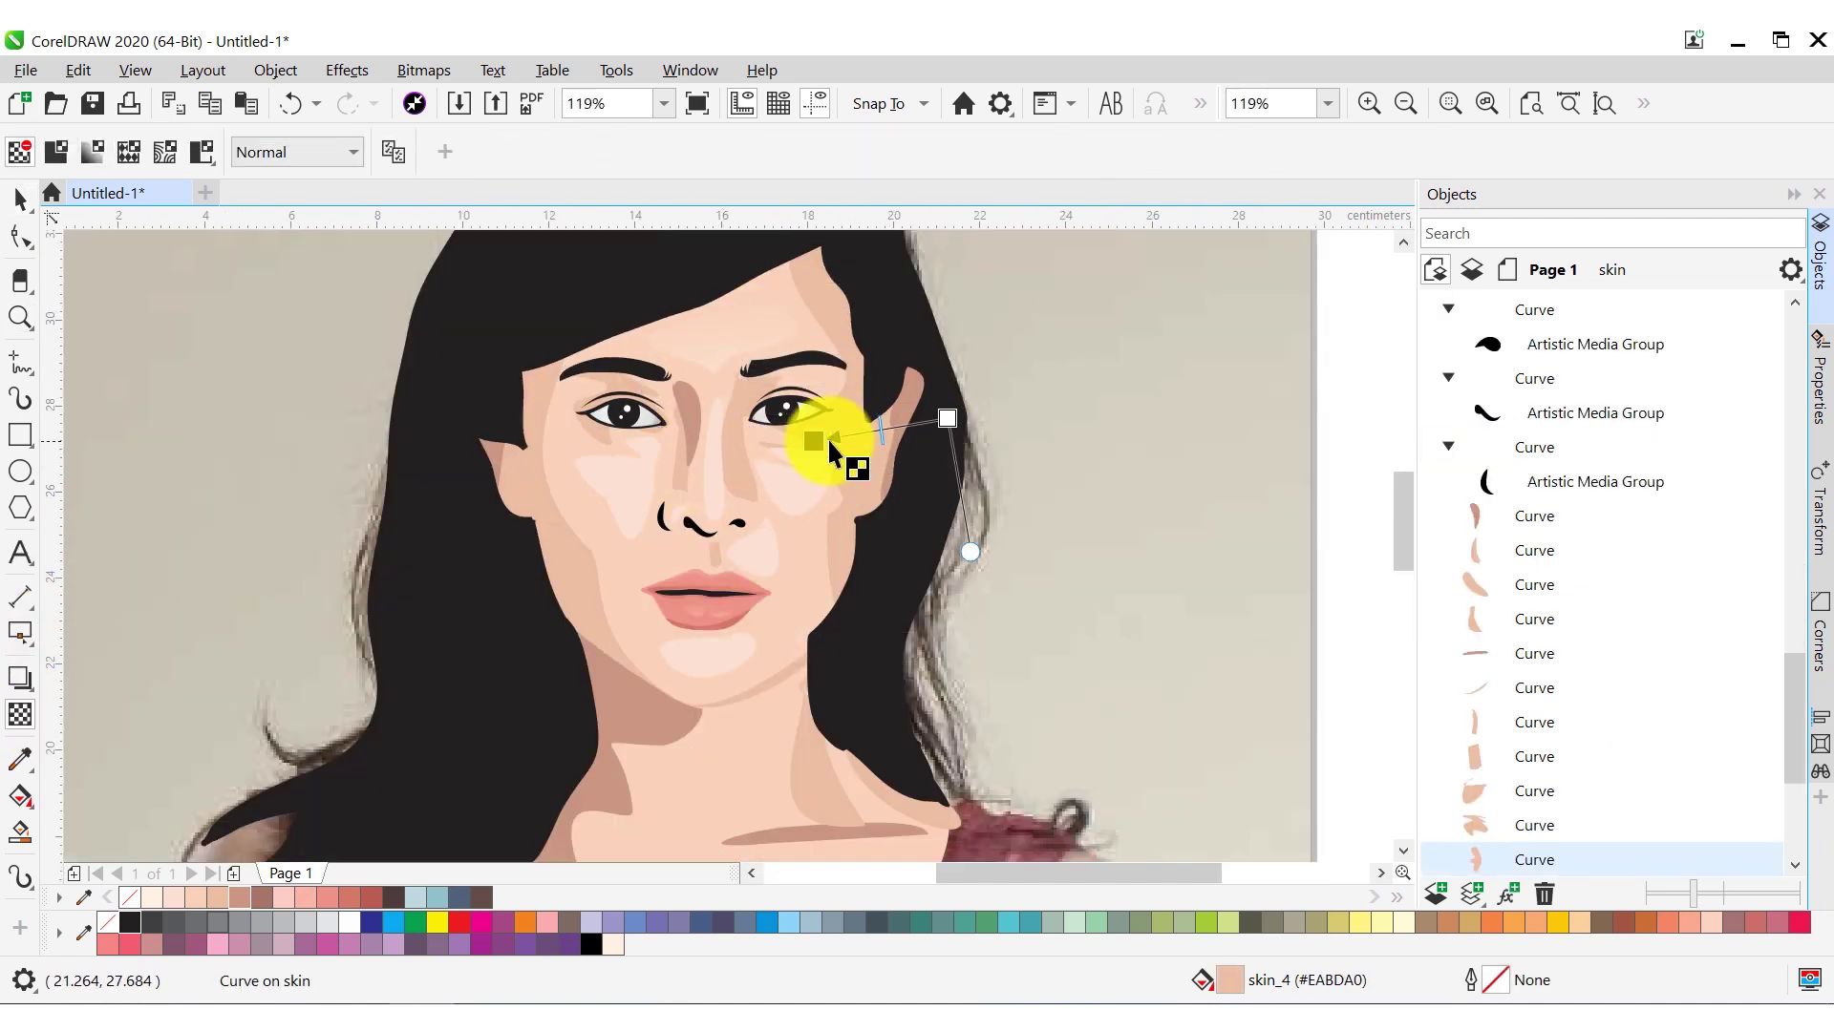
pyautogui.moveTo(873, 449)
pyautogui.mouseDown()
pyautogui.moveTo(784, 450)
pyautogui.moveTo(793, 573)
pyautogui.mouseUp()
pyautogui.click(792, 569)
pyautogui.click(615, 521)
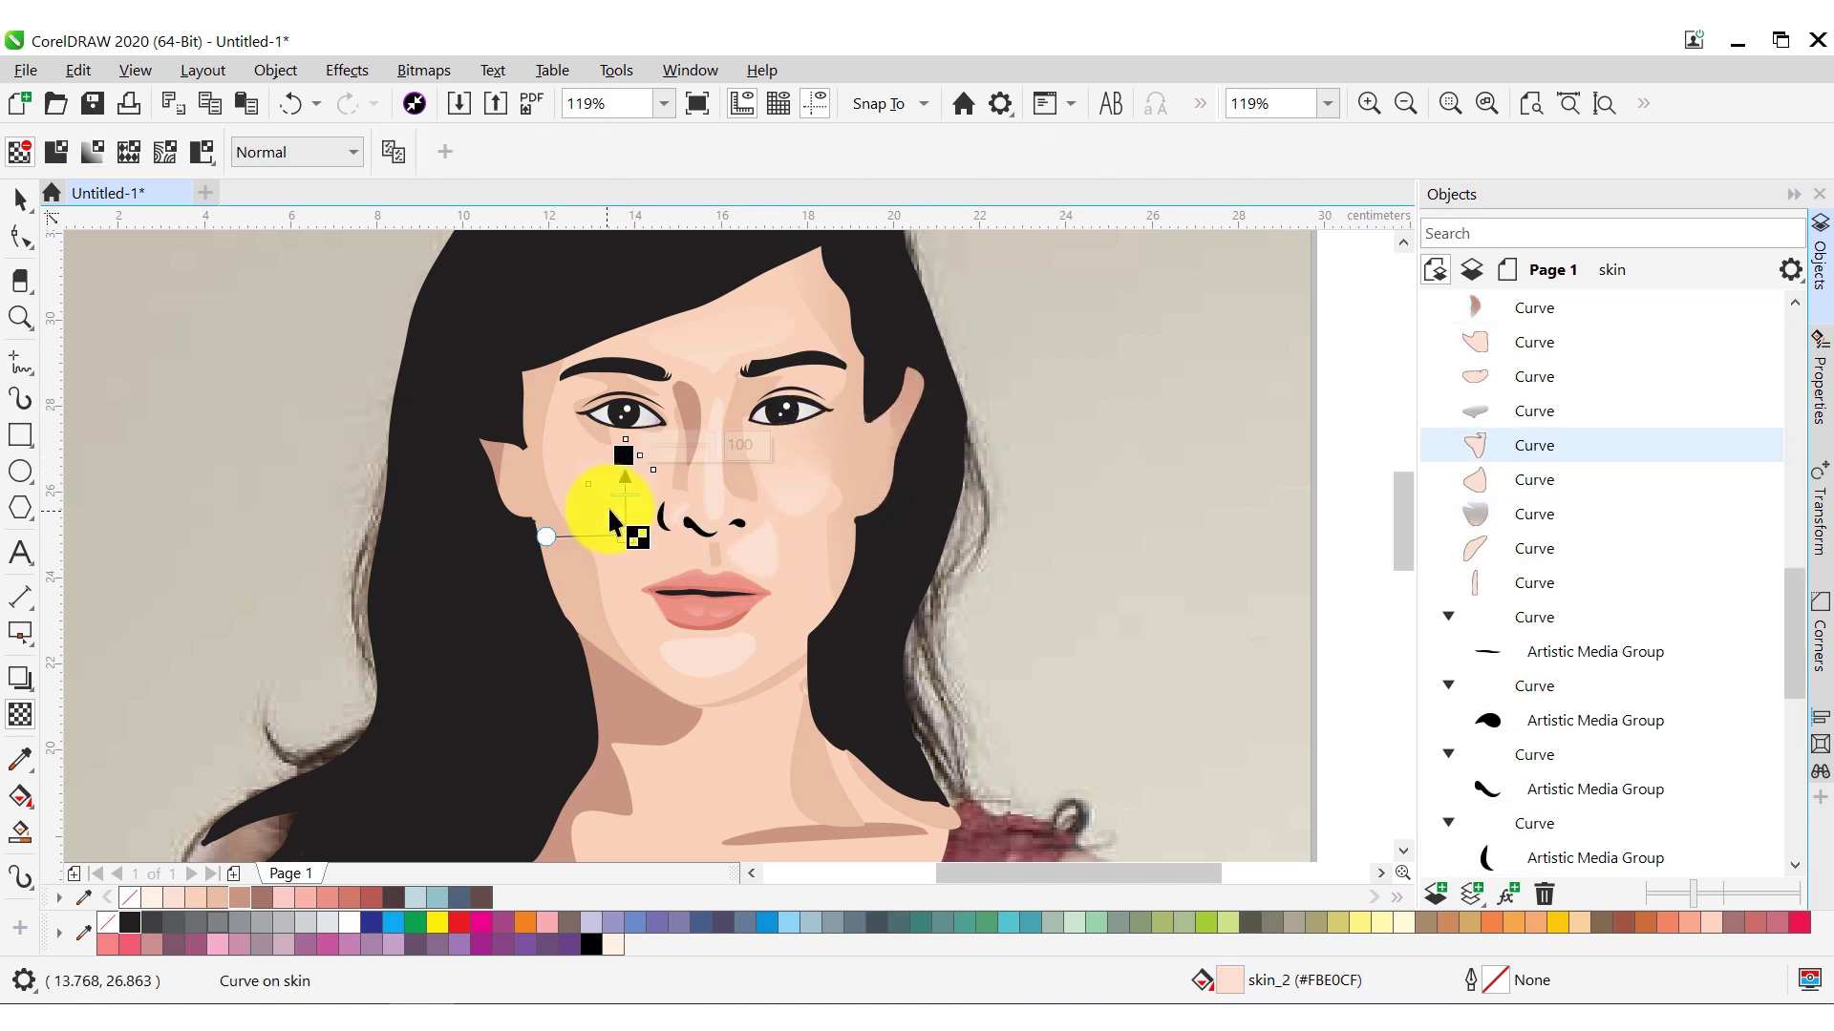
pyautogui.moveTo(471, 502); pyautogui.dragTo(609, 493)
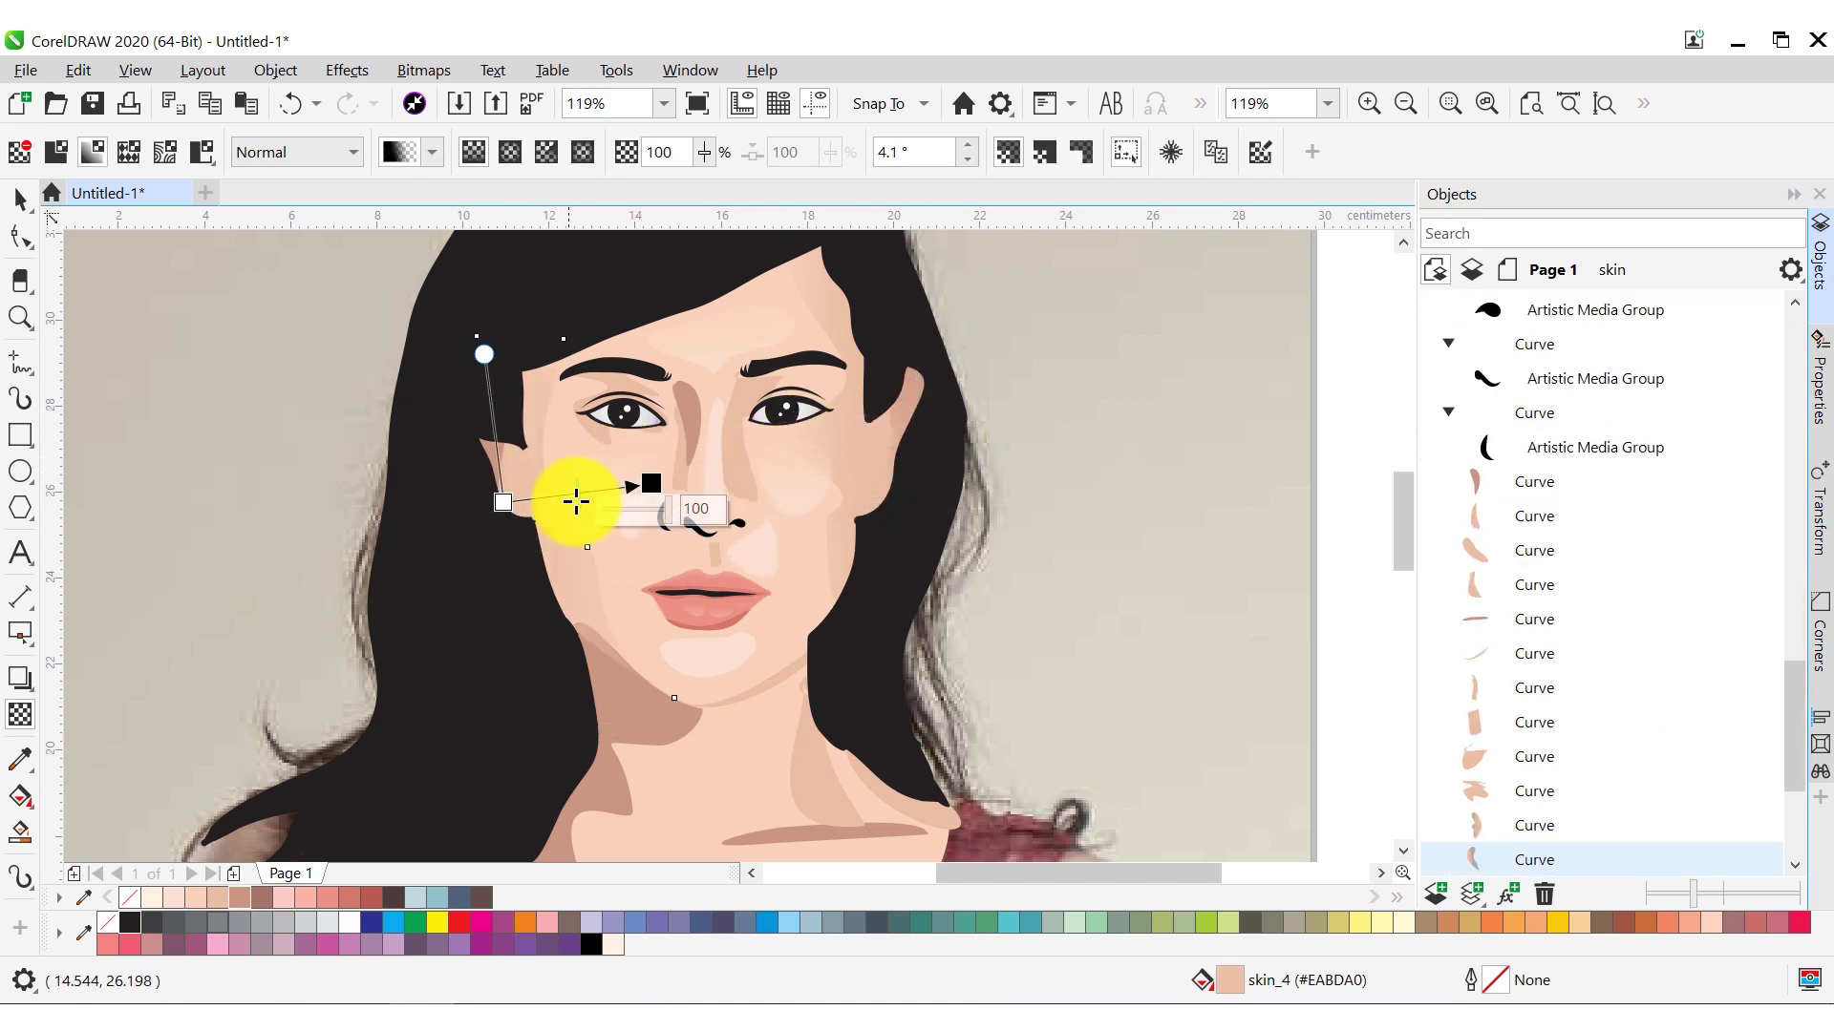
# Apply linear transparency fades to the jaw shadow, the right cheek shape and the nose shape
pyautogui.click(611, 700)
pyautogui.moveTo(523, 700); pyautogui.dragTo(695, 716)
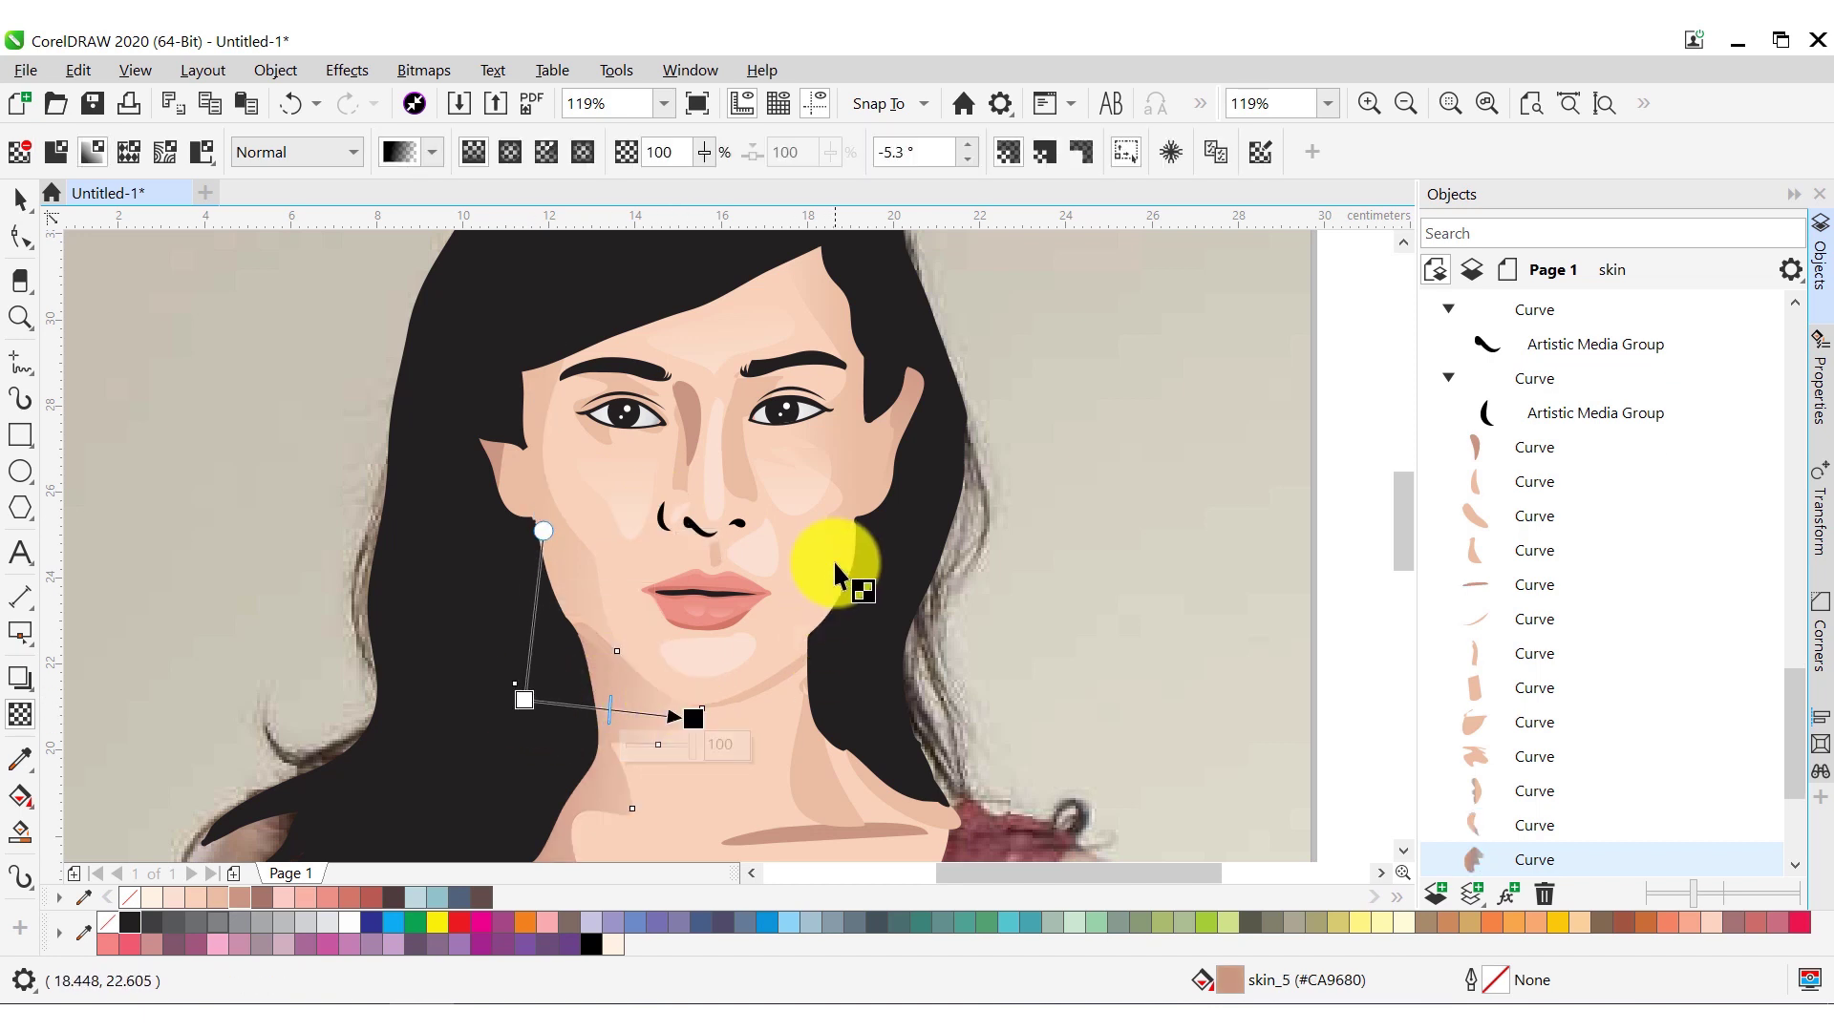
pyautogui.click(884, 530)
pyautogui.moveTo(931, 519); pyautogui.dragTo(807, 516)
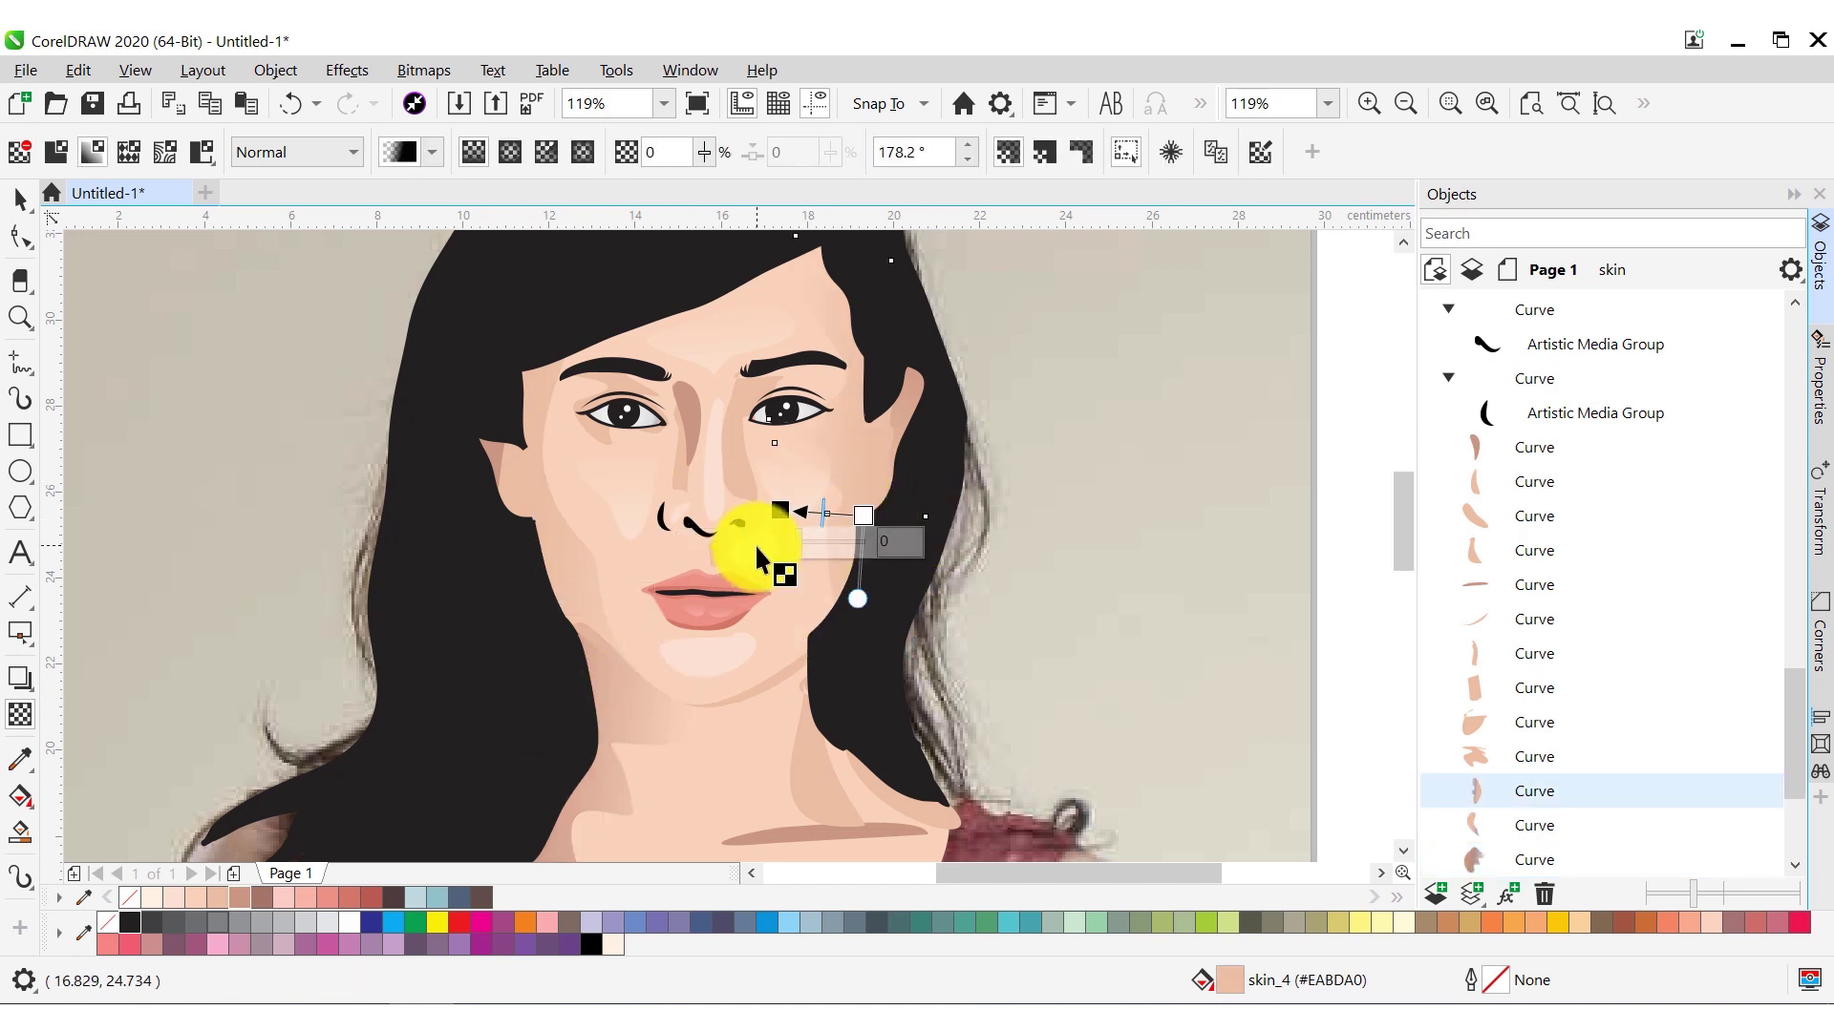
pyautogui.click(768, 544)
pyautogui.click(703, 521)
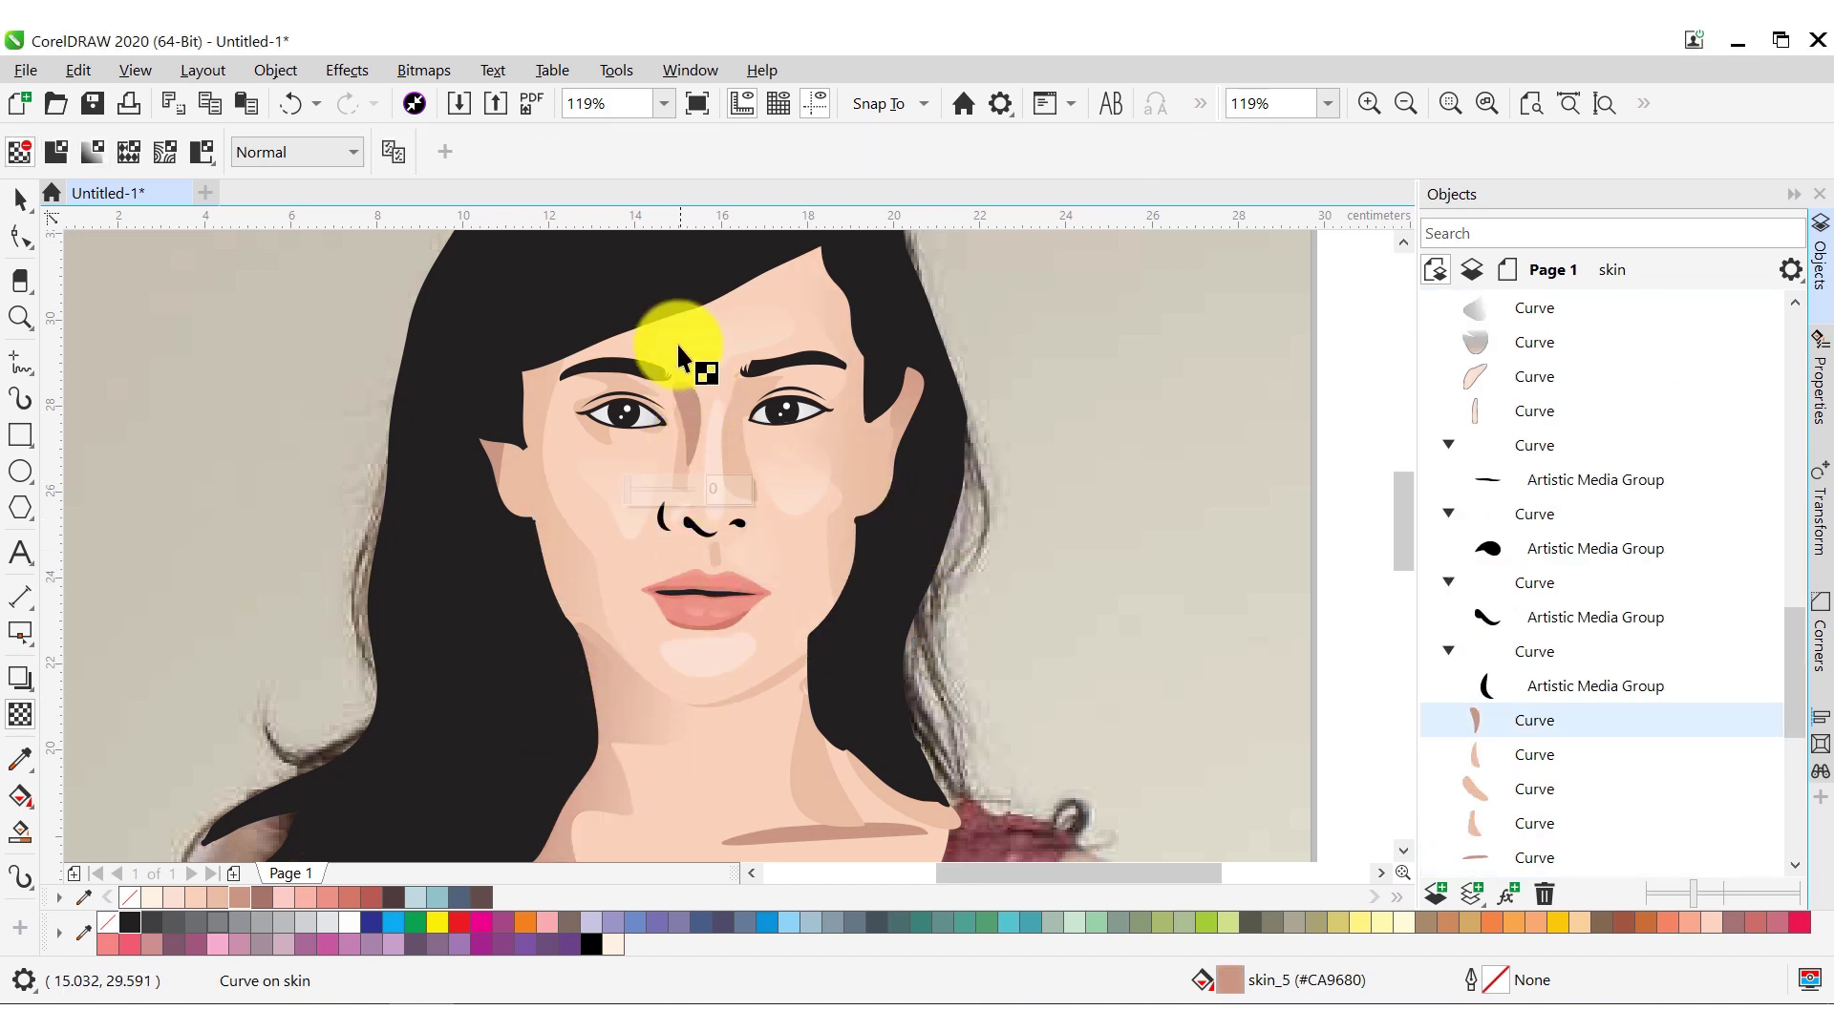
pyautogui.moveTo(676, 342); pyautogui.dragTo(680, 462)
# Fade the shape above the right eye diagonally and the between-brows shape top to bottom
pyautogui.click(724, 537)
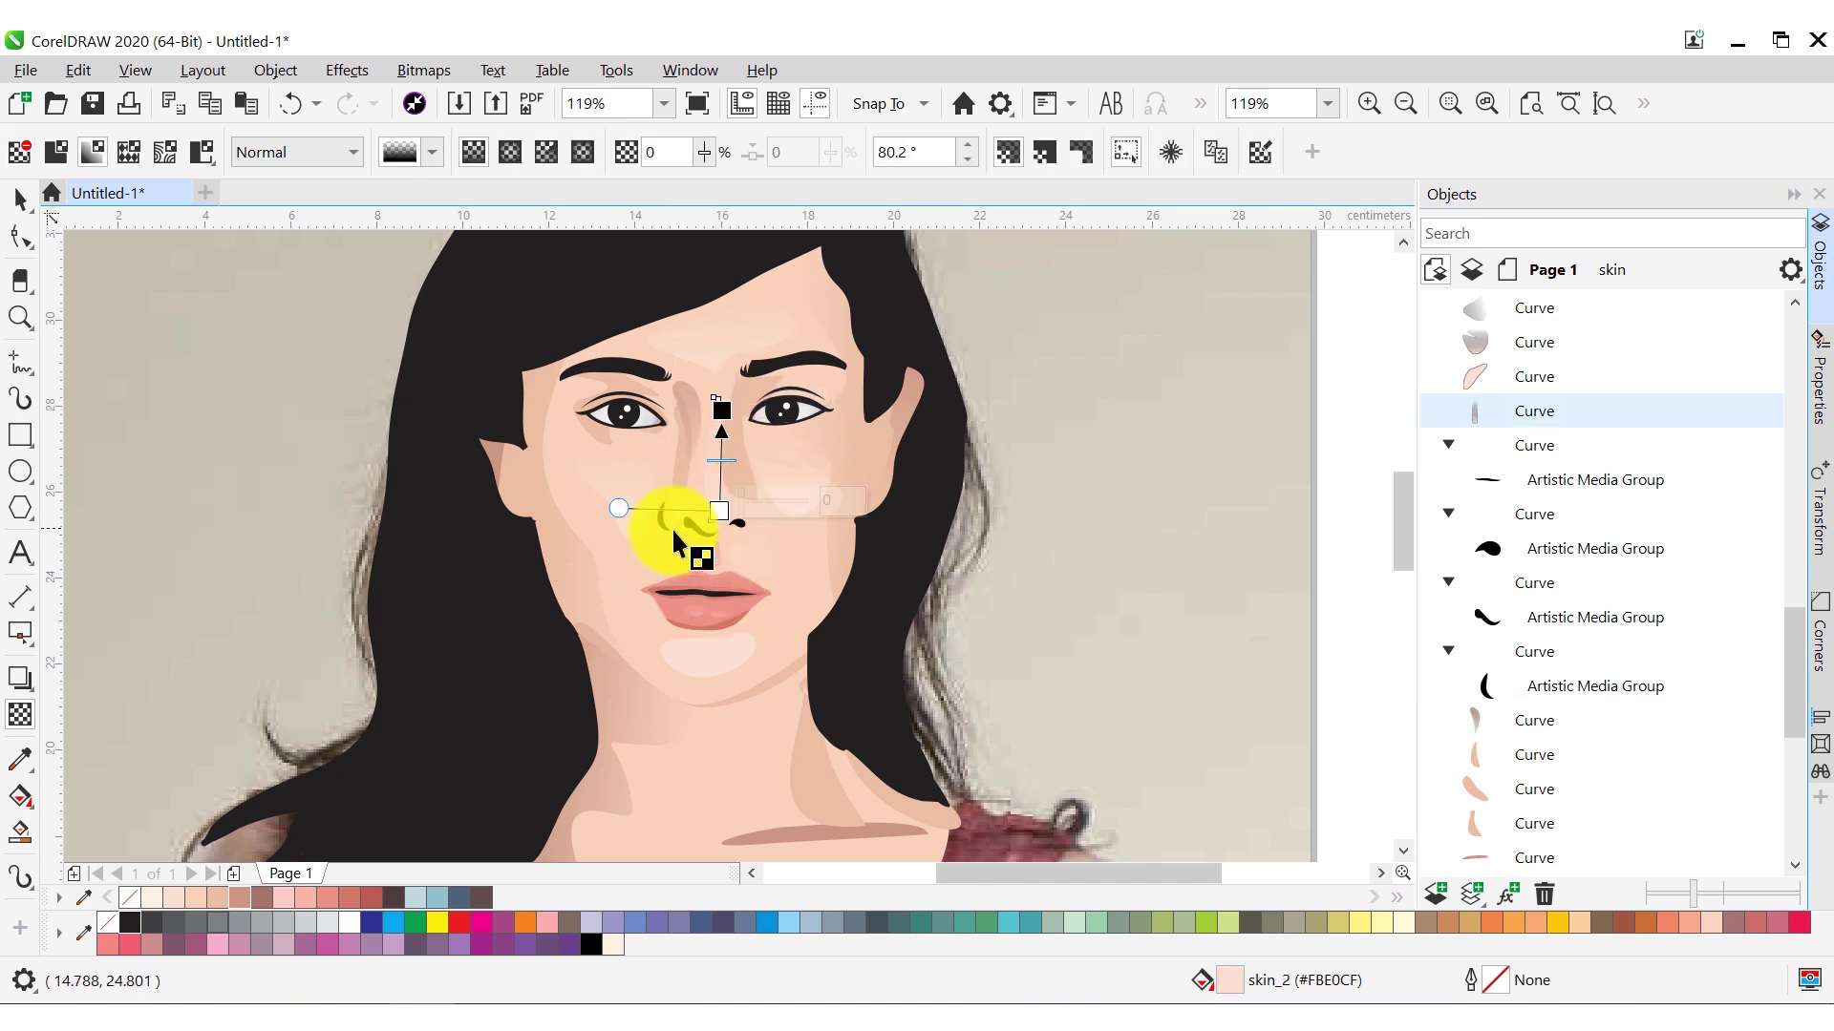
pyautogui.click(686, 380)
pyautogui.moveTo(682, 359); pyautogui.dragTo(730, 457)
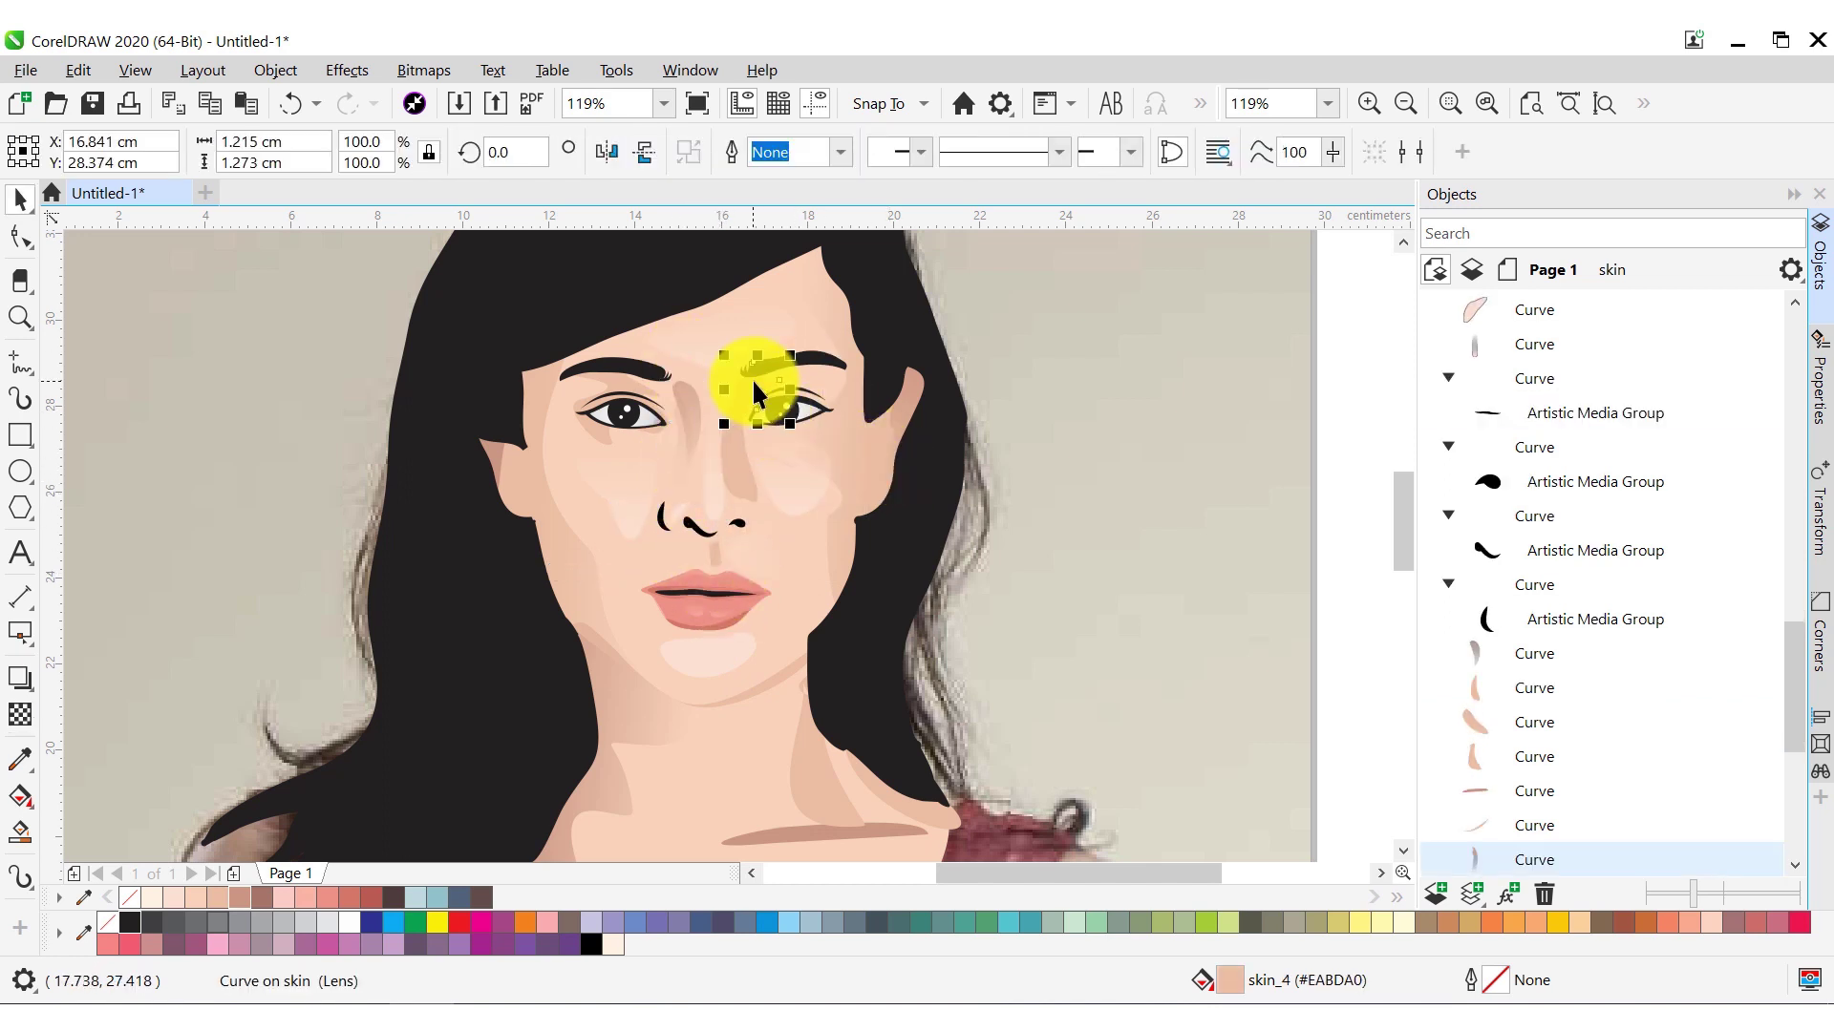
pyautogui.moveTo(753, 378); pyautogui.dragTo(712, 428)
pyautogui.scroll(5, 764, 387)
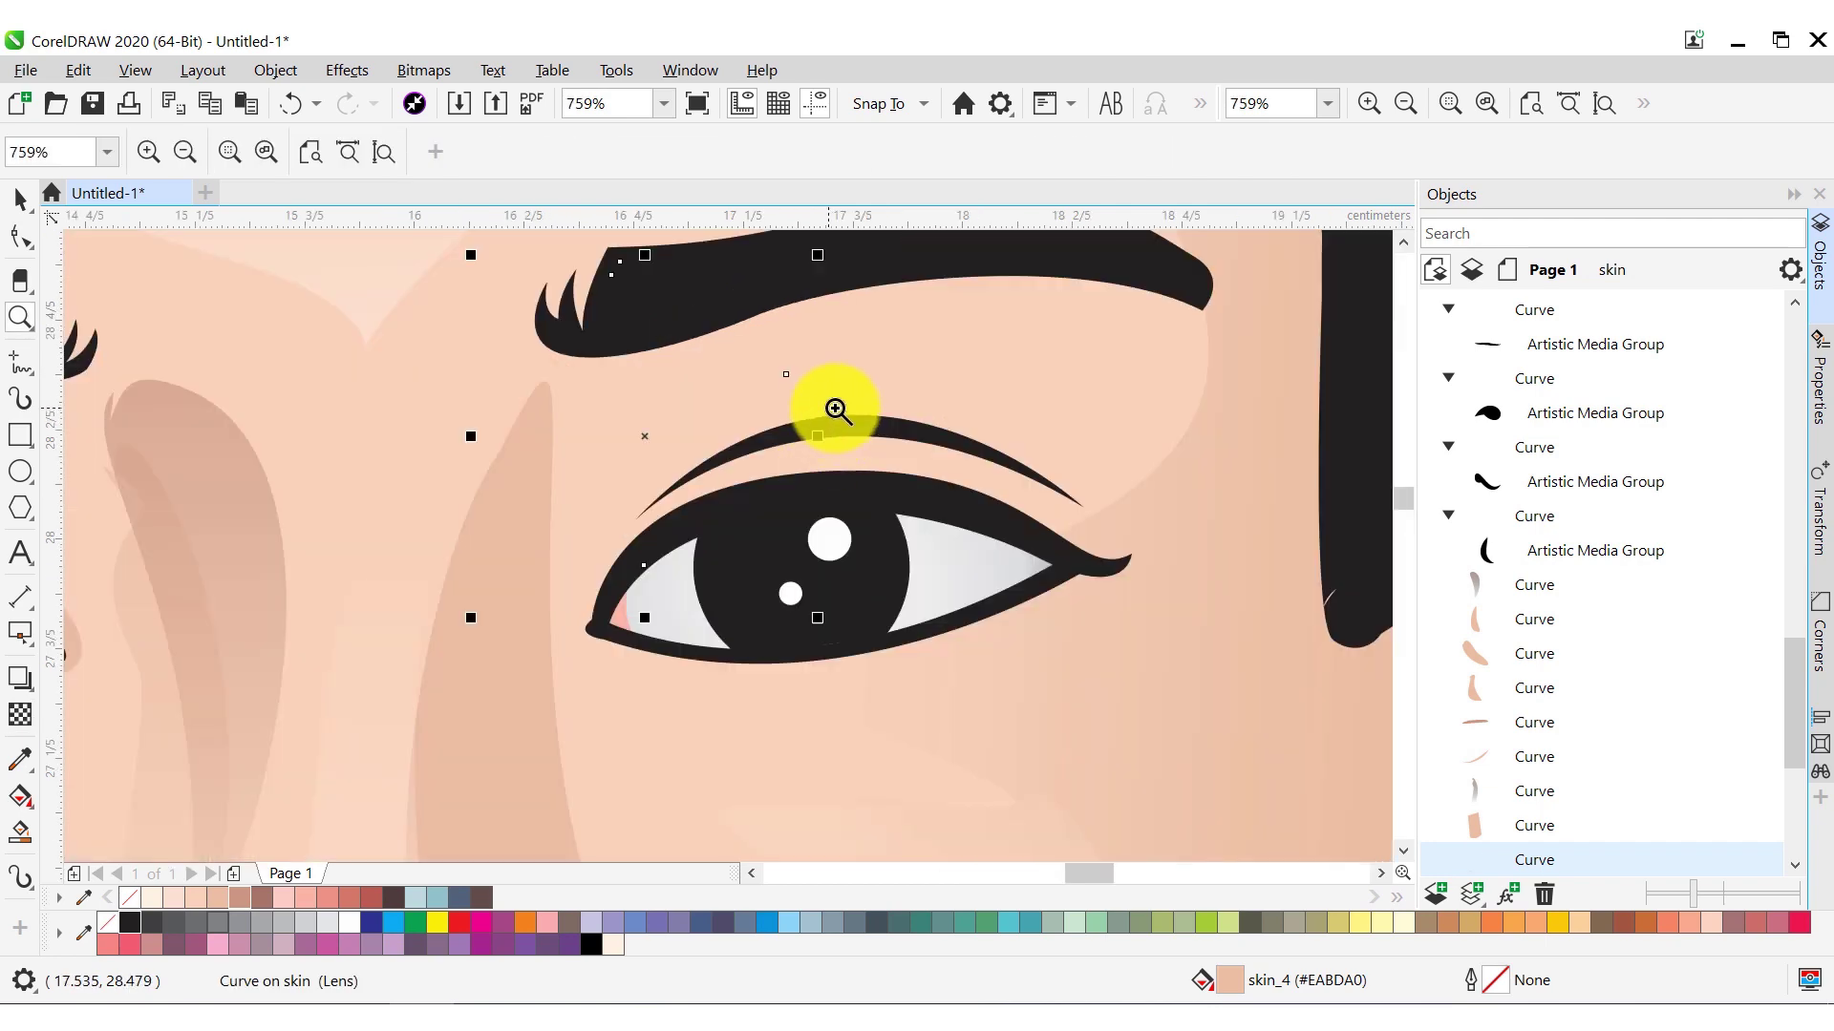
pyautogui.scroll(-5, 666, 439)
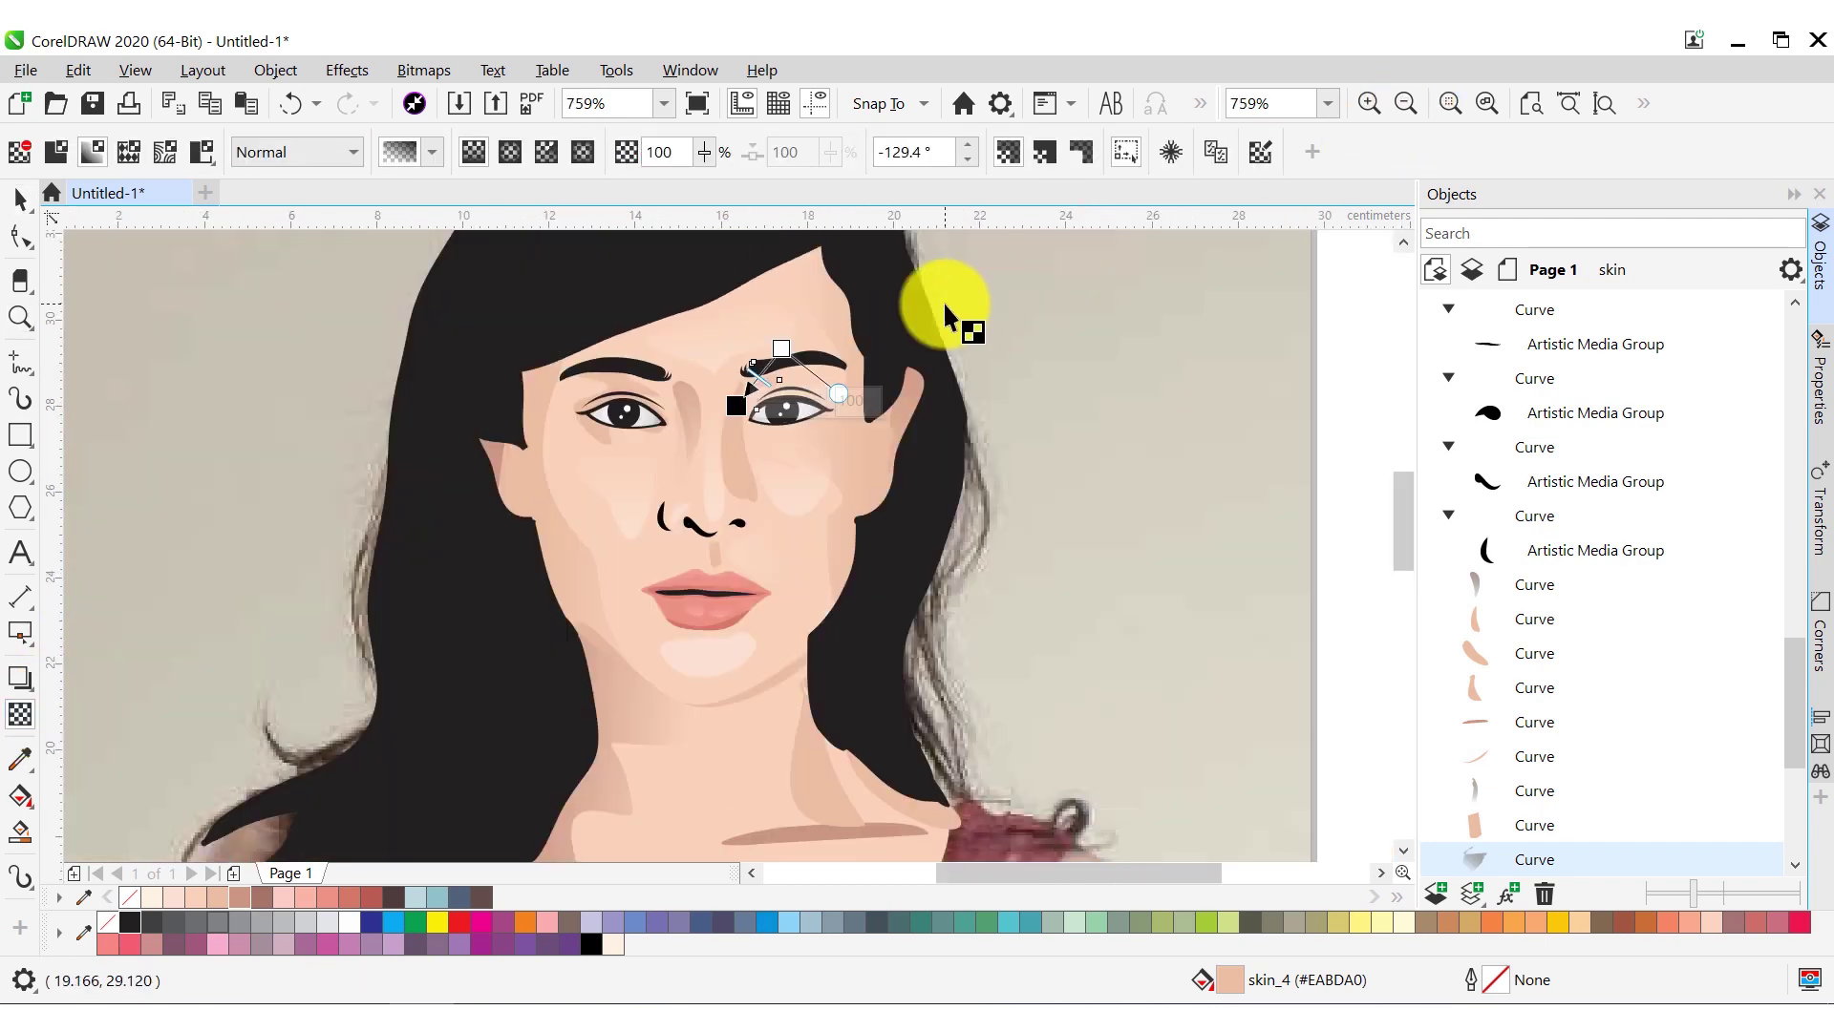
pyautogui.click(759, 466)
pyautogui.moveTo(748, 341); pyautogui.dragTo(738, 493)
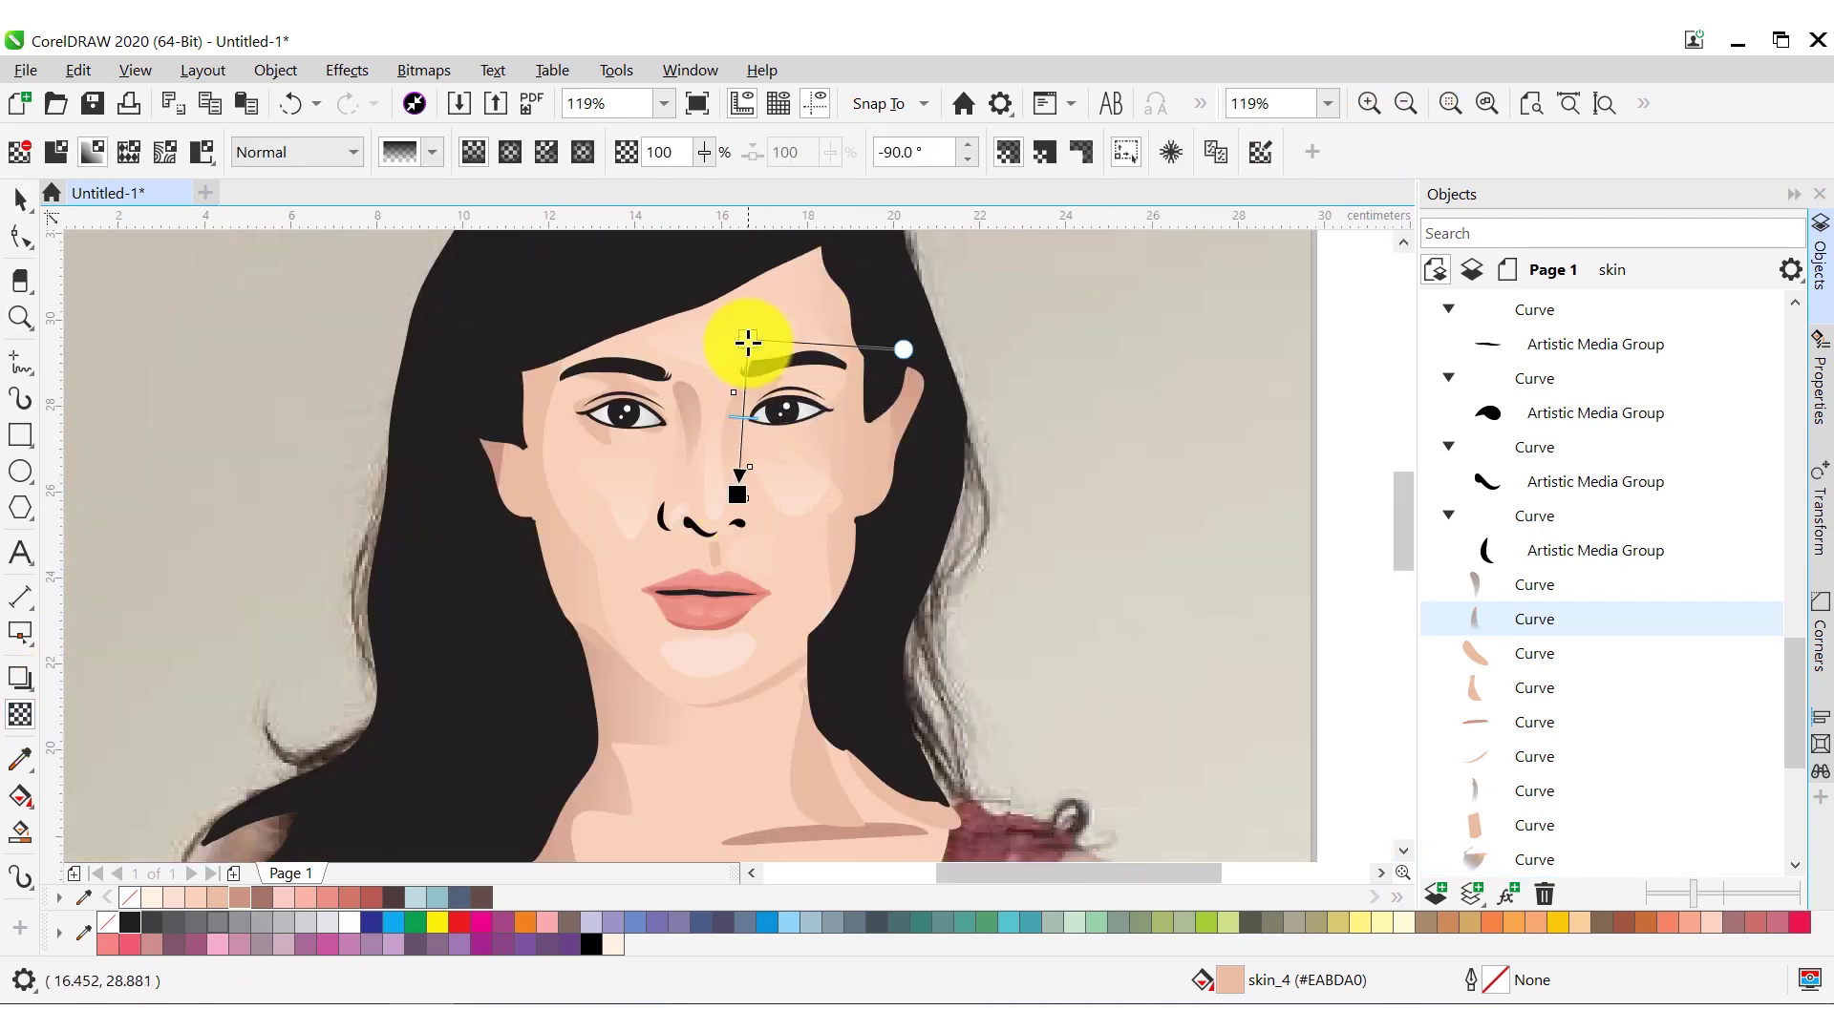
# Fade the collarbone shadow and the hair shape near the shoulder, reversing the hair fade
pyautogui.click(815, 768)
pyautogui.moveTo(1403, 522); pyautogui.dragTo(1403, 566)
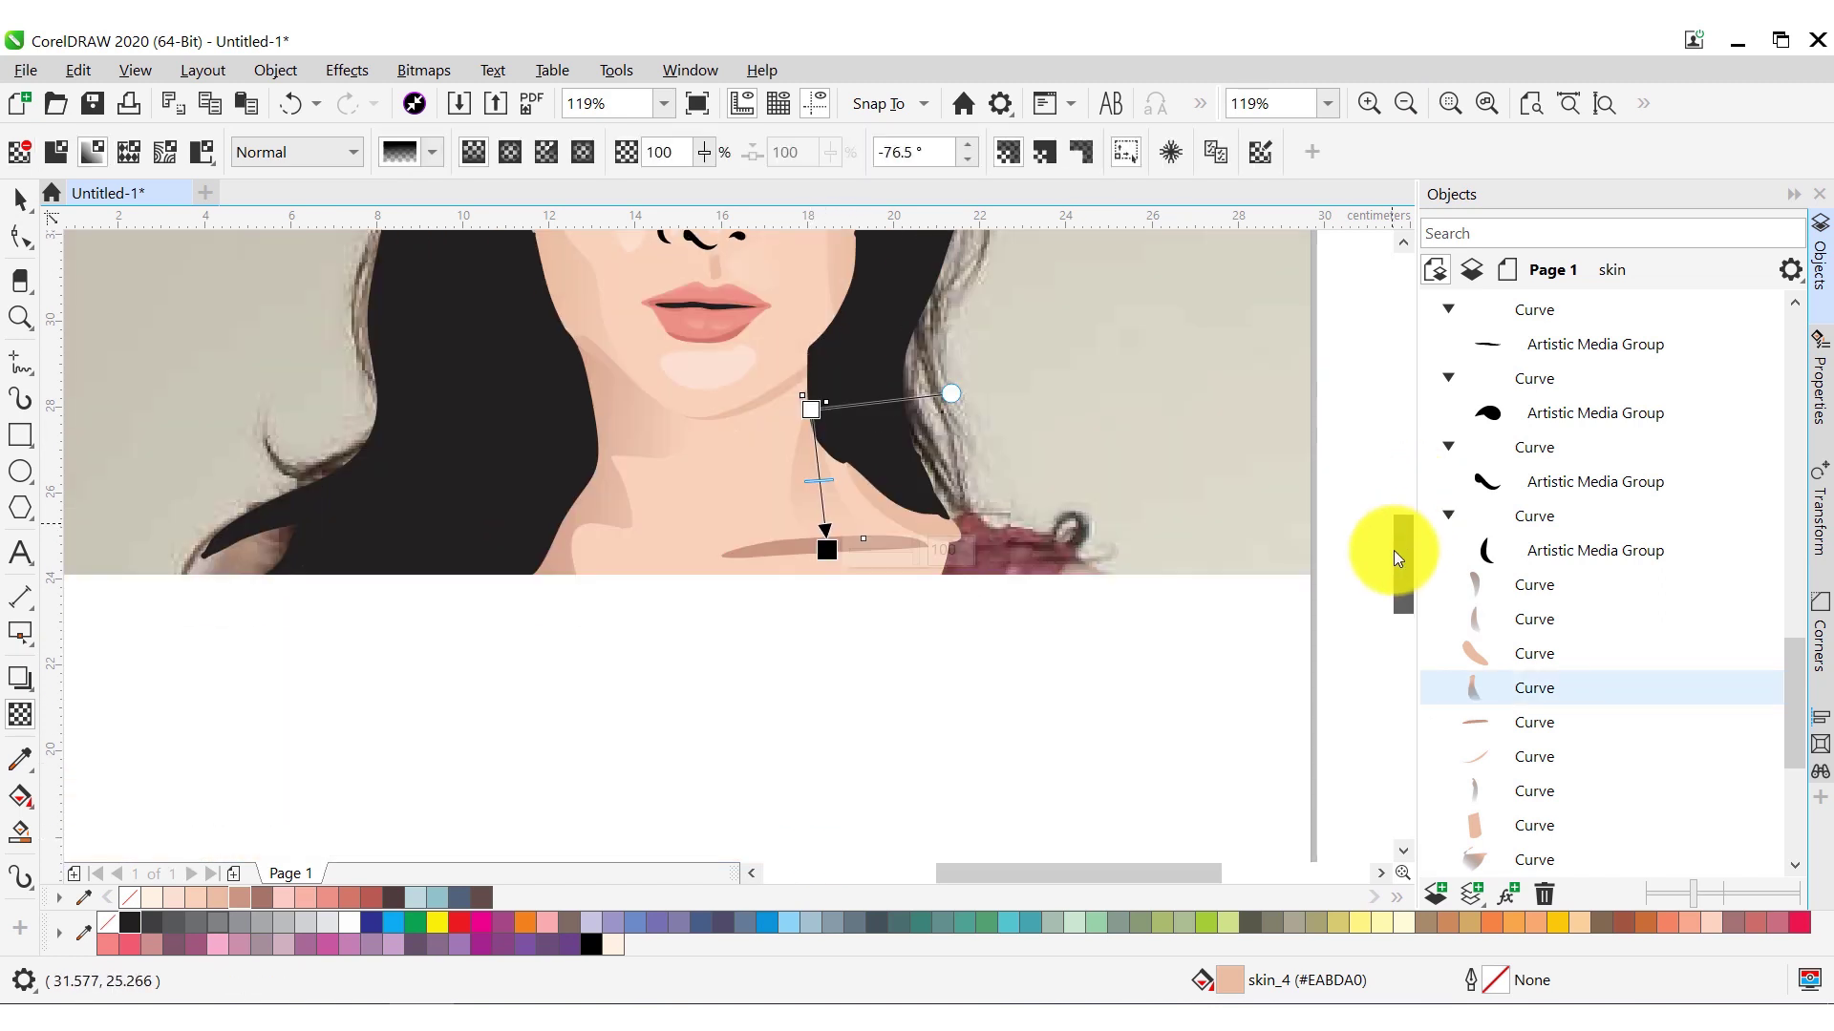
pyautogui.click(983, 553)
pyautogui.moveTo(983, 553); pyautogui.dragTo(990, 540)
pyautogui.click(933, 532)
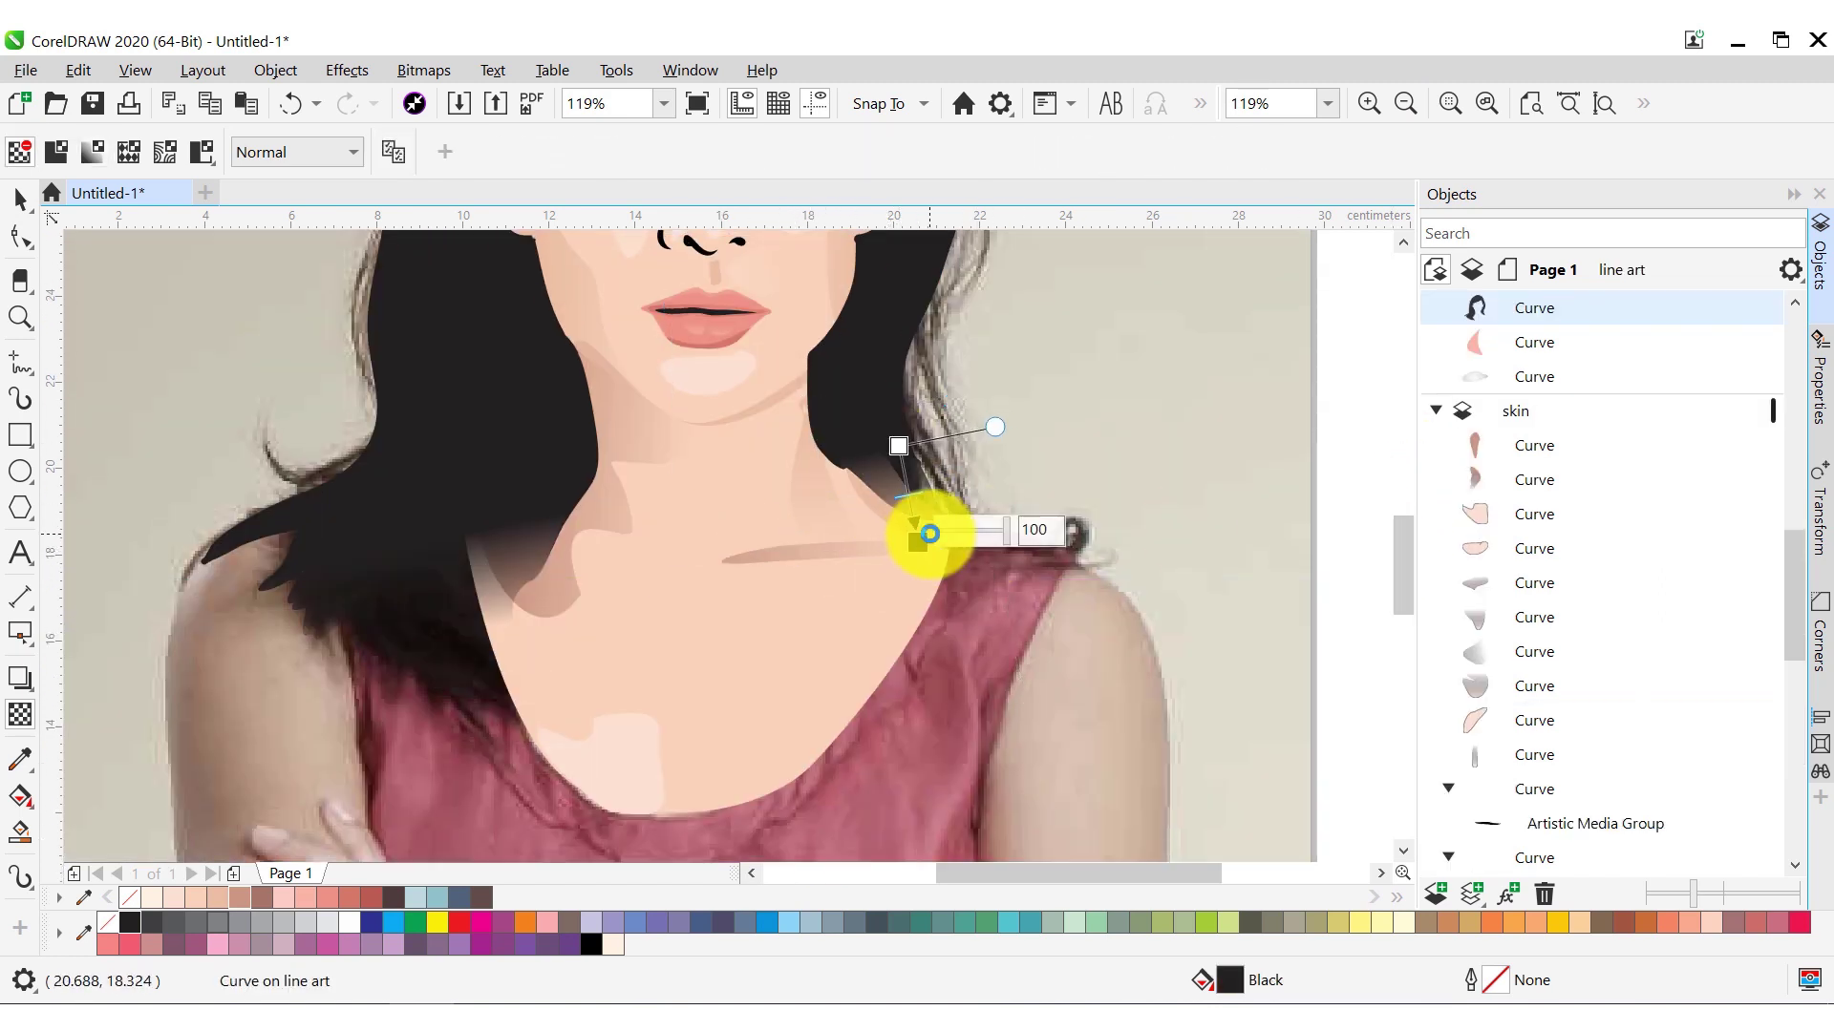
pyautogui.moveTo(878, 425)
pyautogui.mouseDown()
pyautogui.moveTo(922, 550)
pyautogui.moveTo(922, 533)
pyautogui.moveTo(987, 556)
pyautogui.mouseUp()
pyautogui.click(1209, 158)
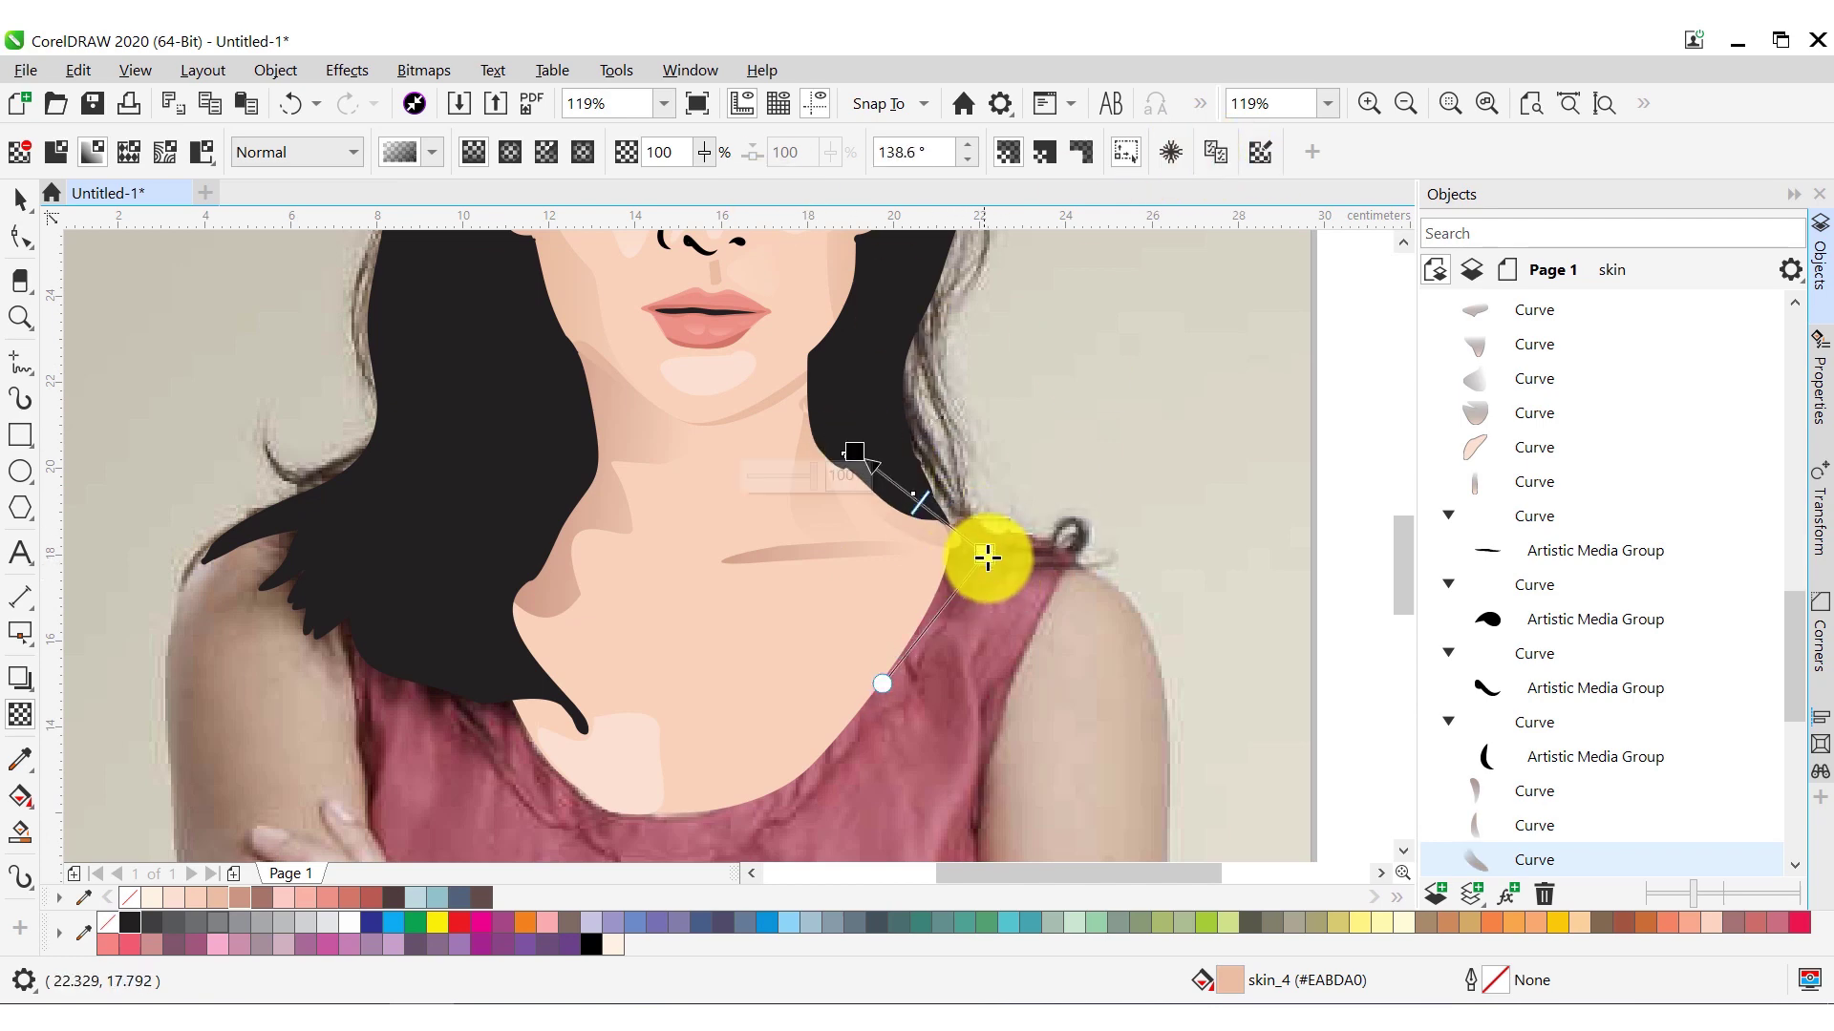
pyautogui.press('Escape')
pyautogui.scroll(-2, 1125, 433)
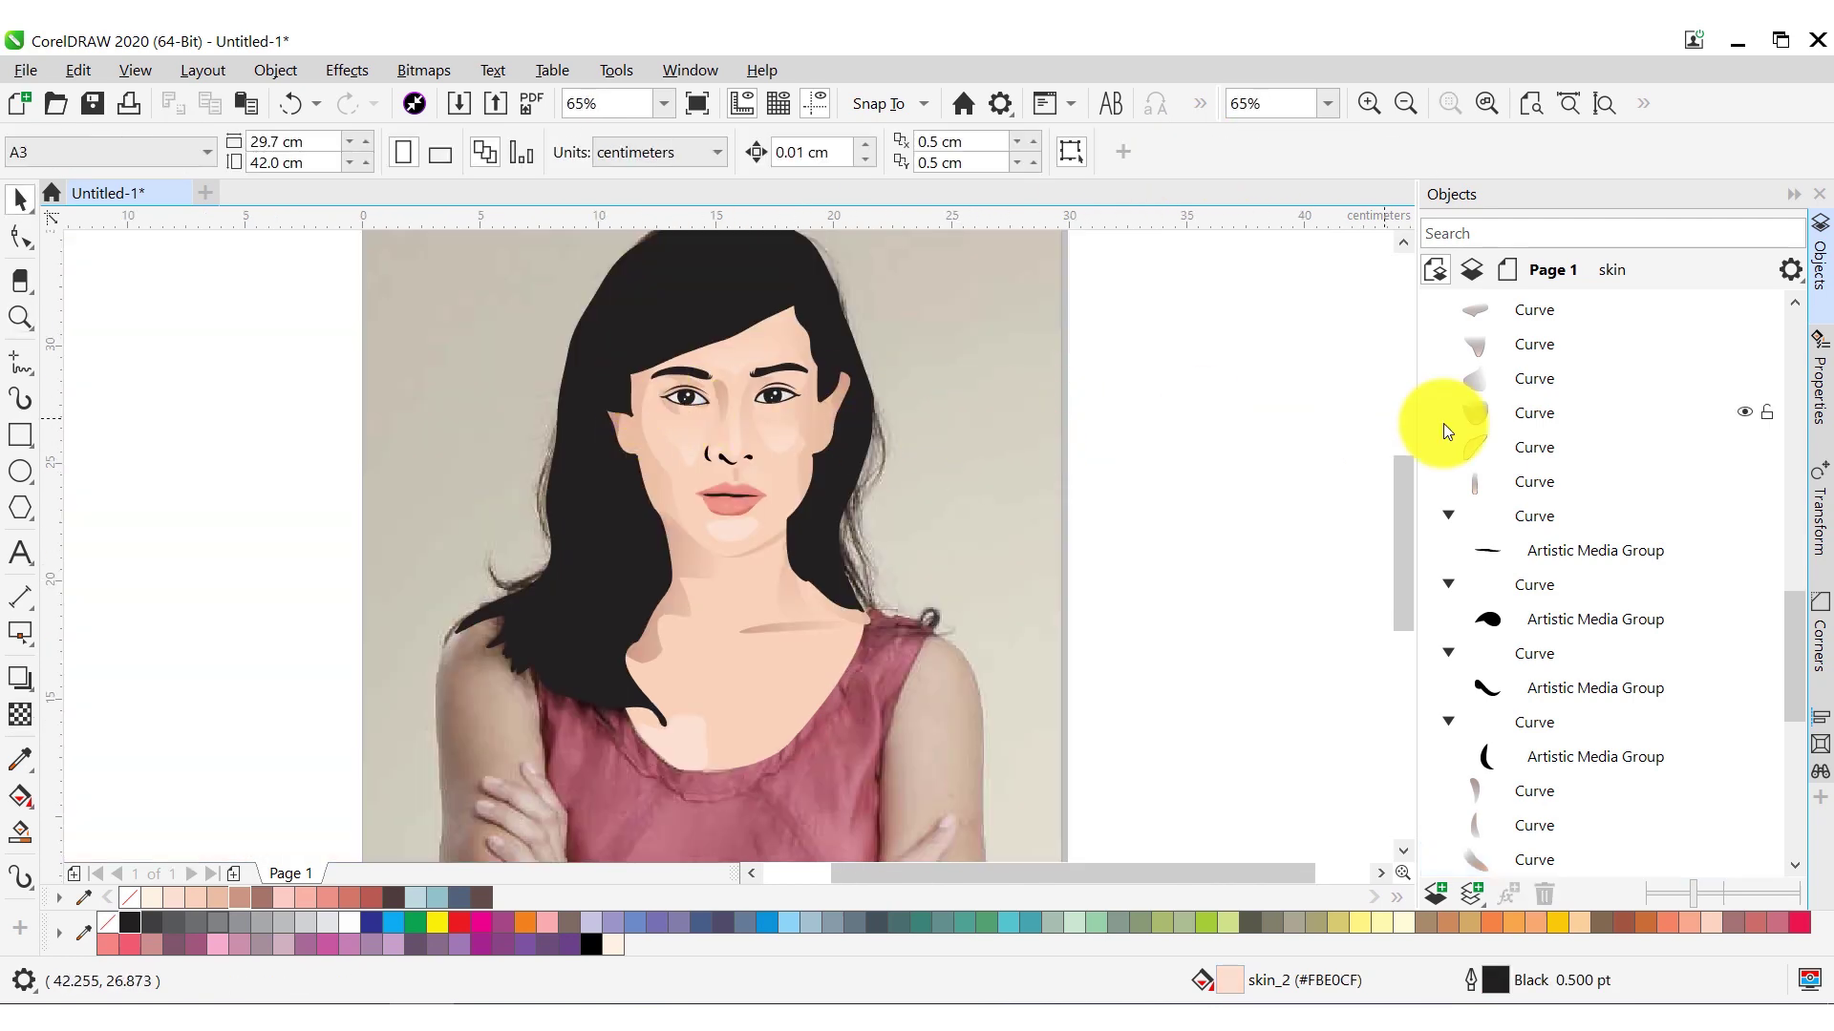
# Hide the line art layer briefly to check it, then show it again
pyautogui.scroll(5, 1772, 496)
pyautogui.scroll(5, 1719, 421)
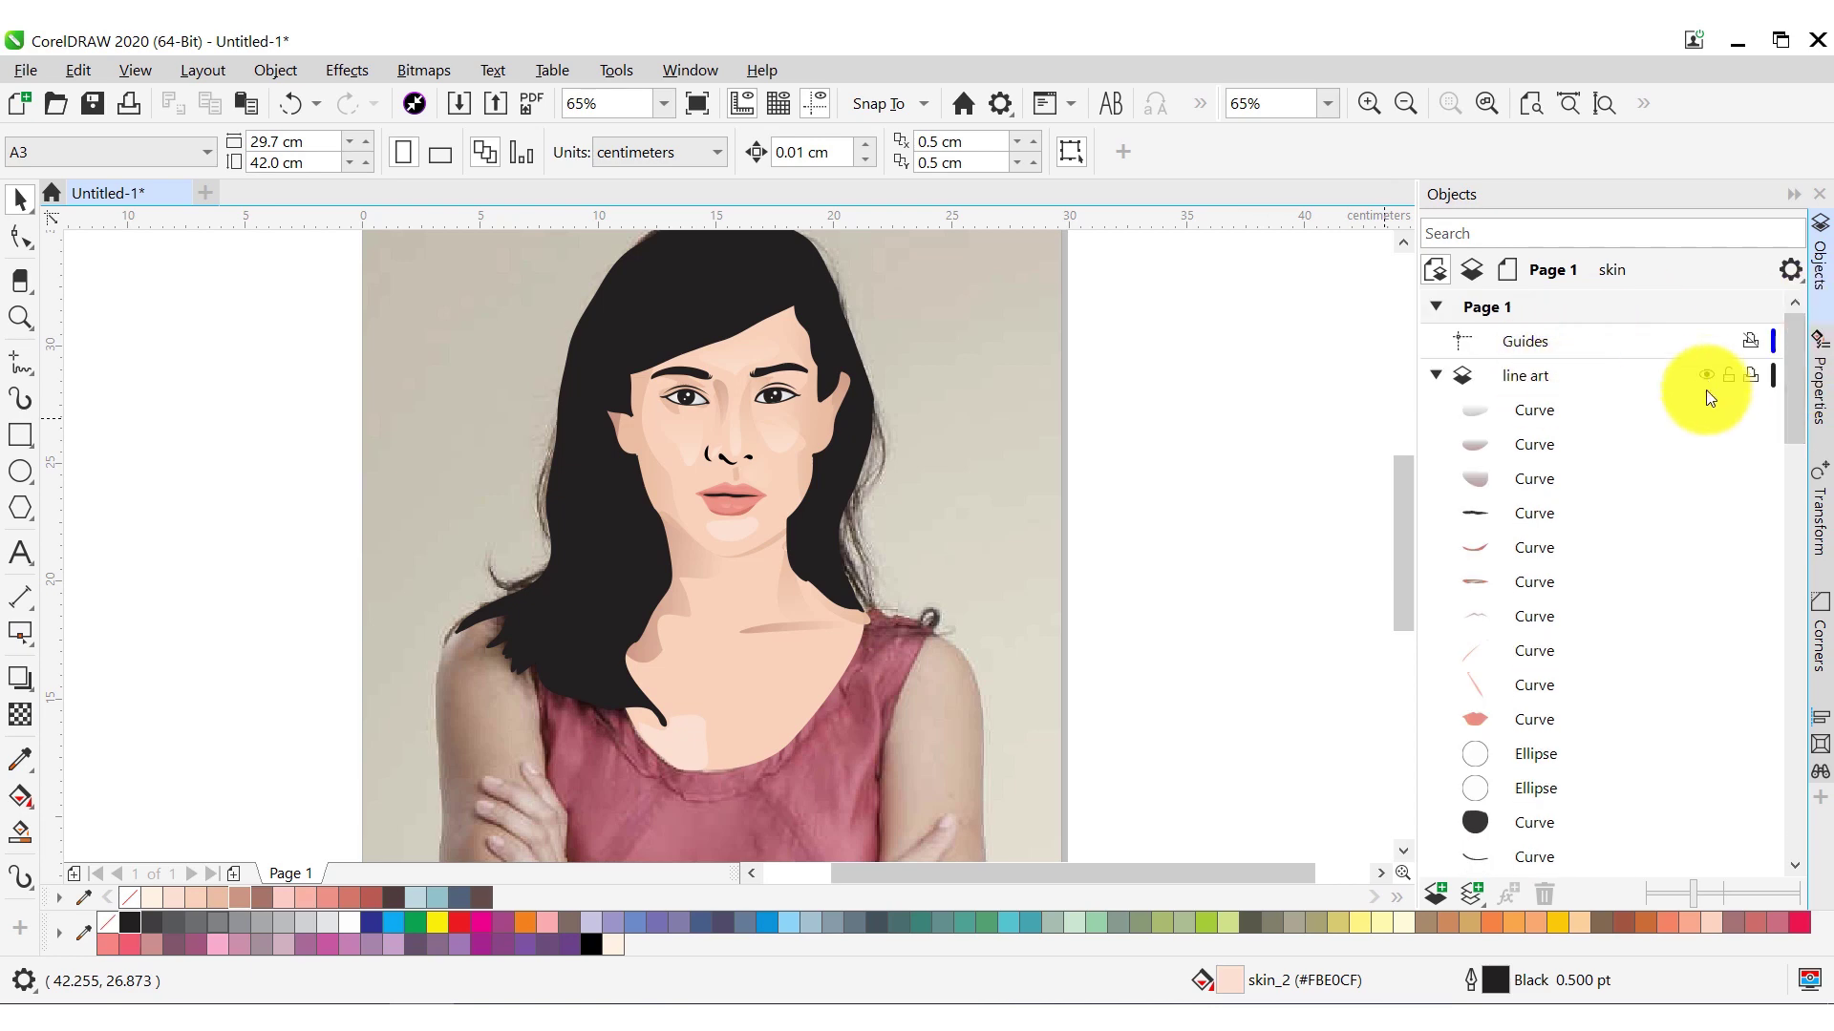
pyautogui.click(1705, 376)
pyautogui.click(1706, 375)
pyautogui.scroll(-5, 1784, 479)
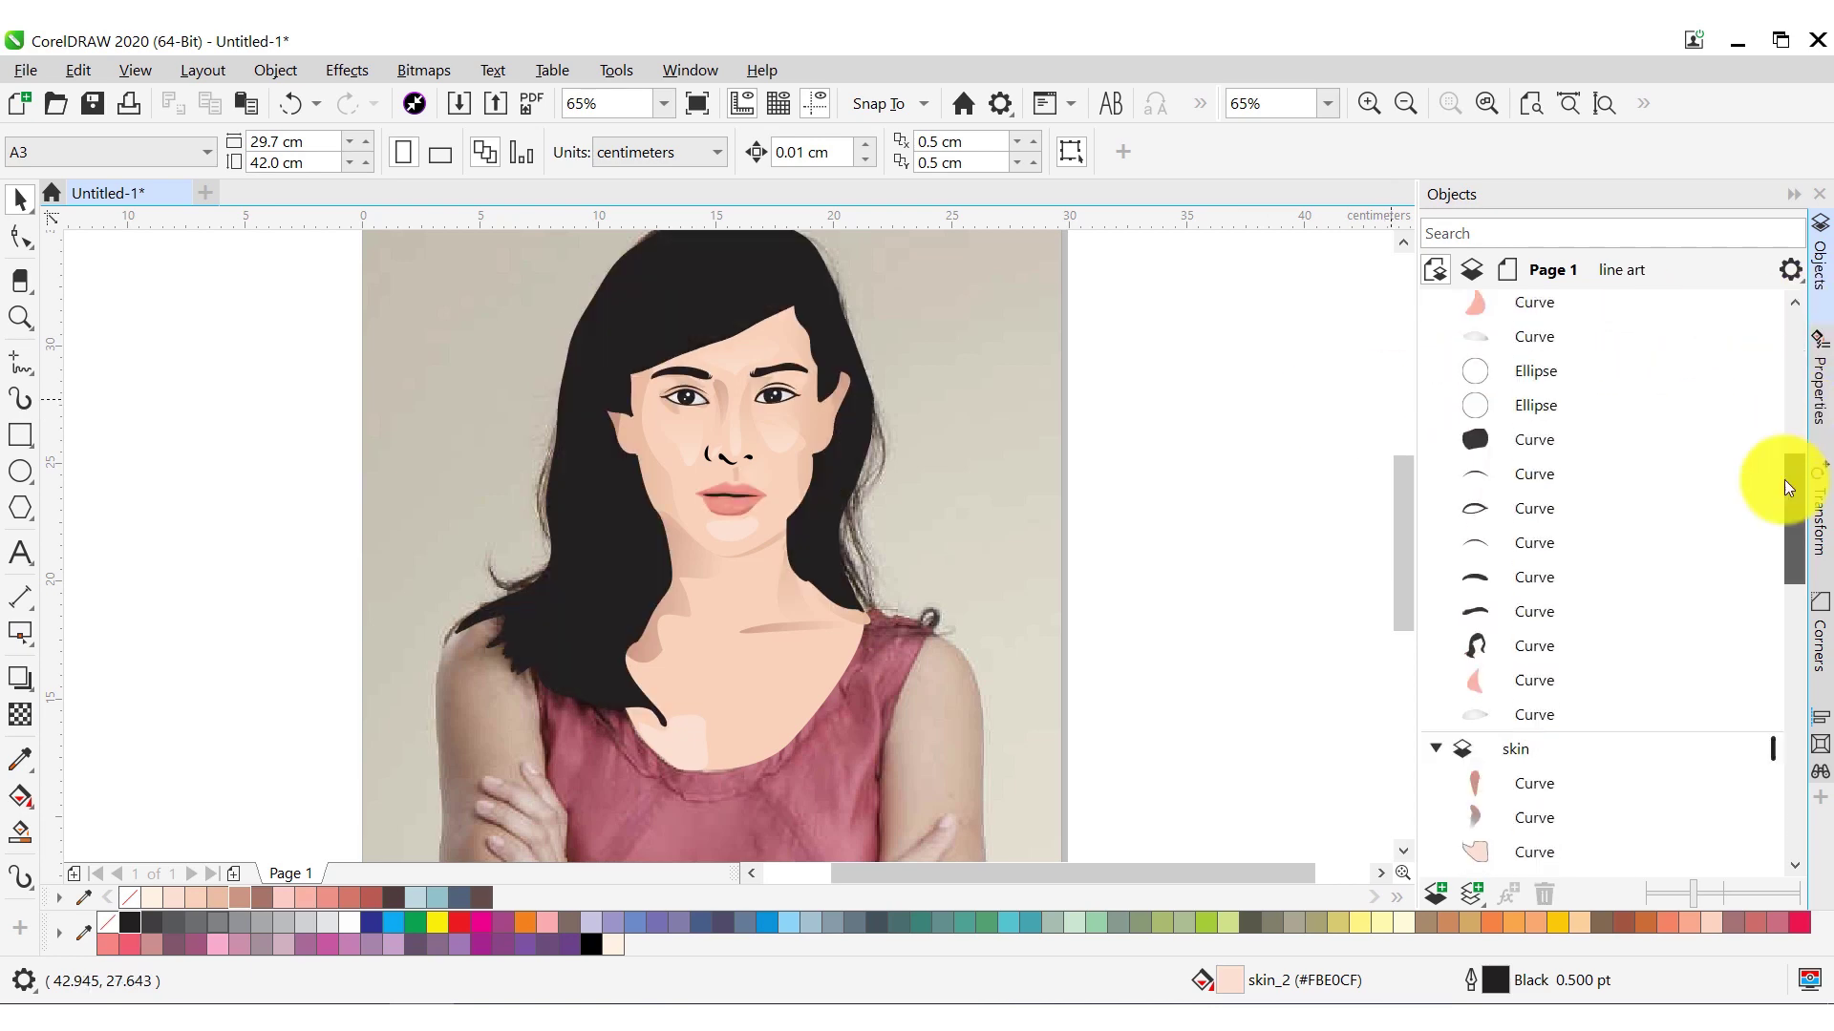
pyautogui.scroll(-5, 1765, 816)
# Hide the skin layer so the photo shows beneath the line art, and start a hair stroke
pyautogui.scroll(5, 1769, 669)
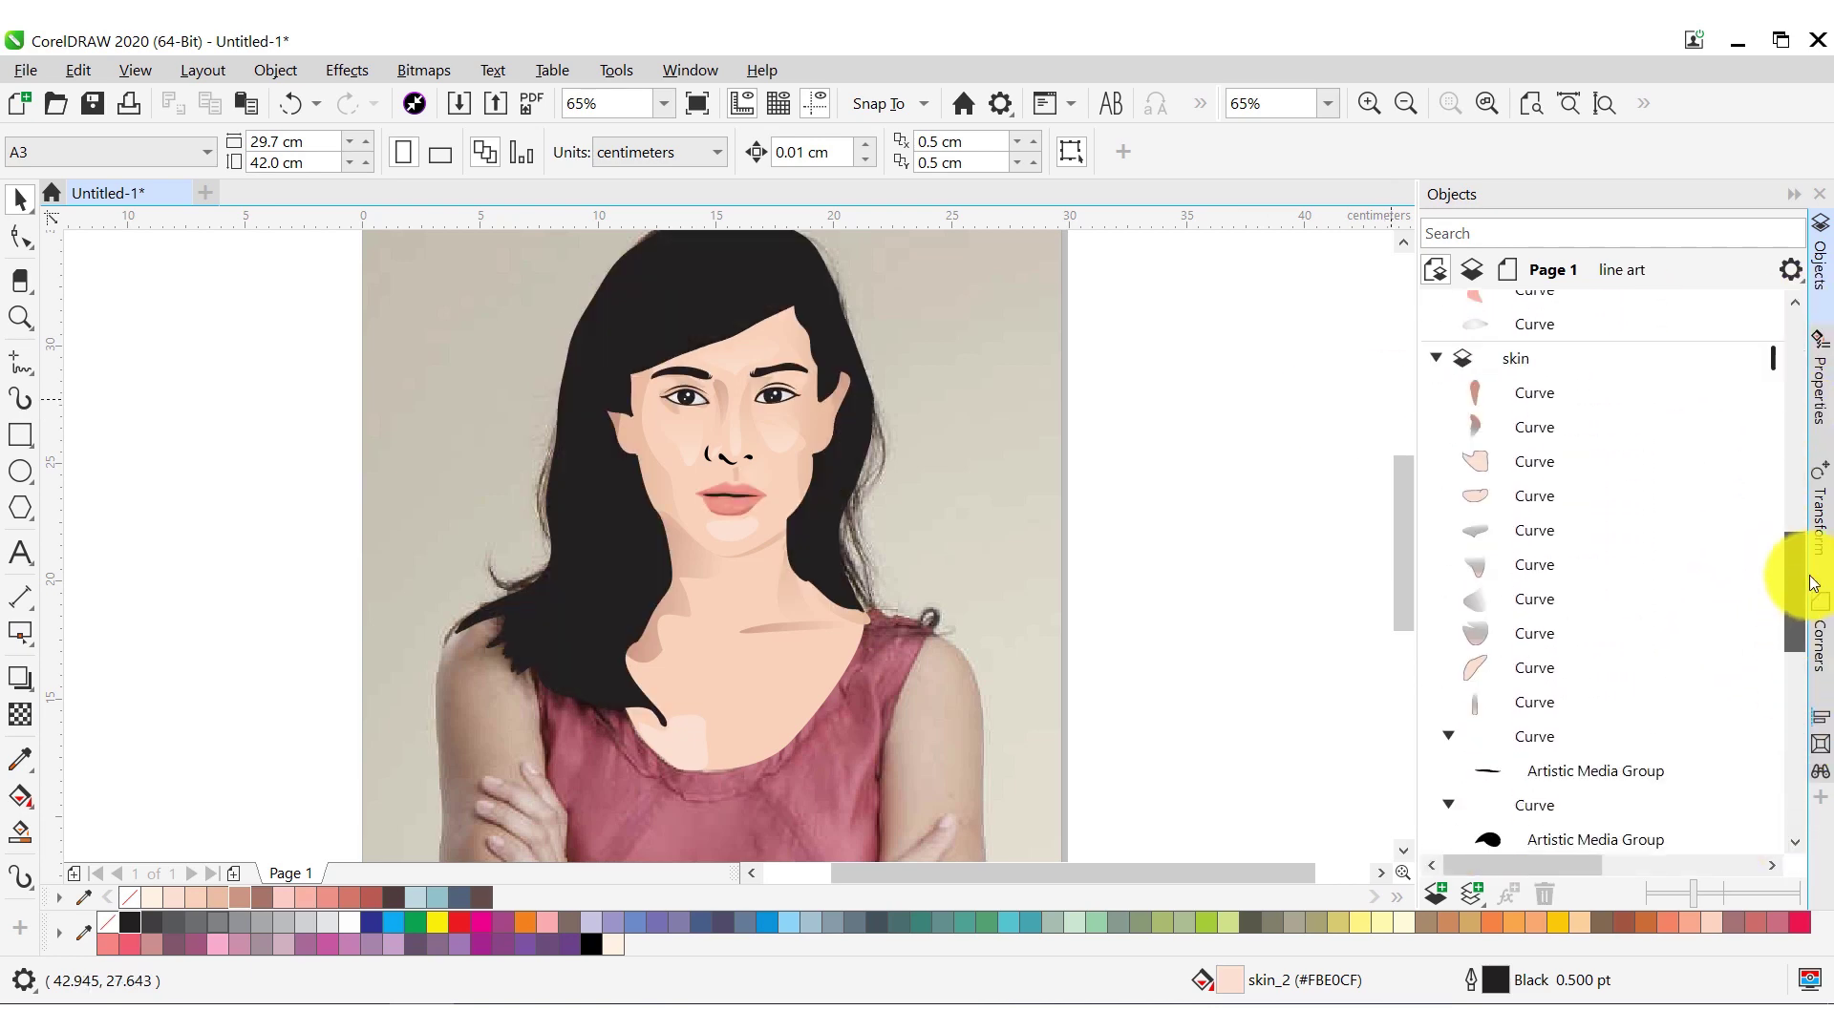
pyautogui.scroll(2, 1719, 573)
pyautogui.click(1706, 574)
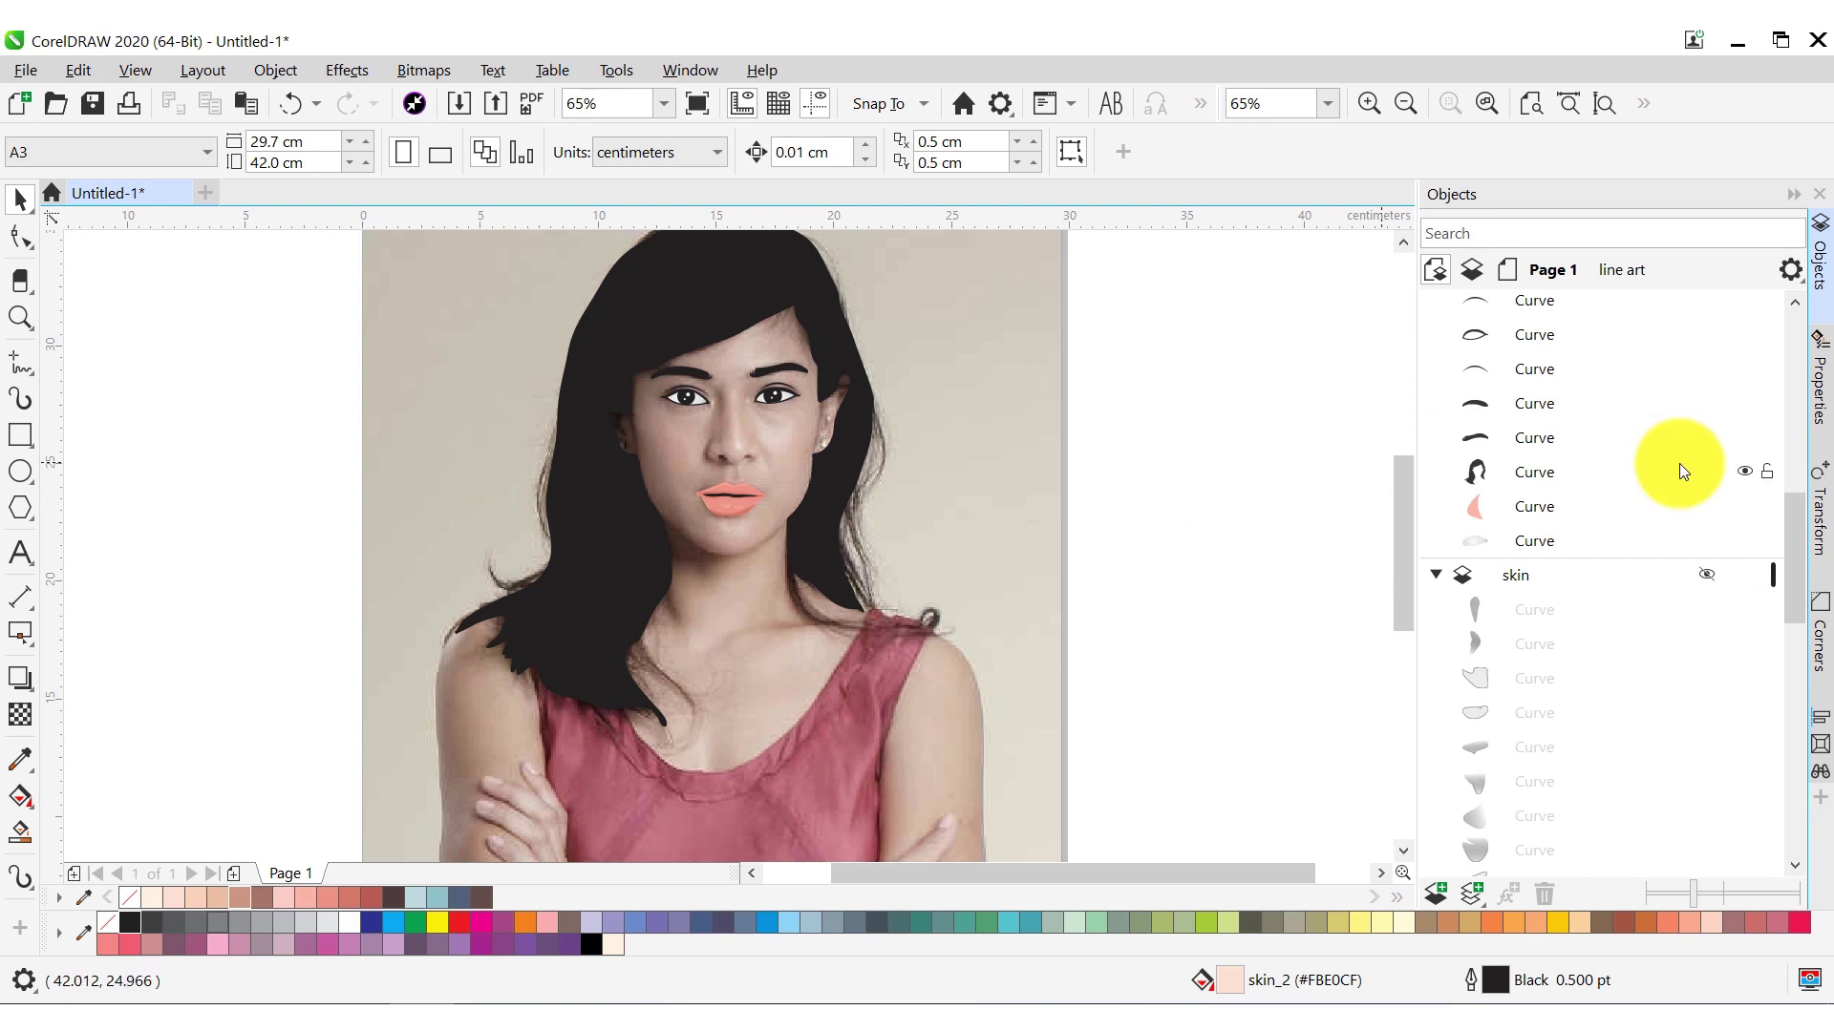
pyautogui.click(21, 399)
pyautogui.moveTo(797, 545); pyautogui.dragTo(840, 625)
# Choose a brush preset and draw dark strands on both sides of the hair toward the shoulders
pyautogui.scroll(3, 1402, 573)
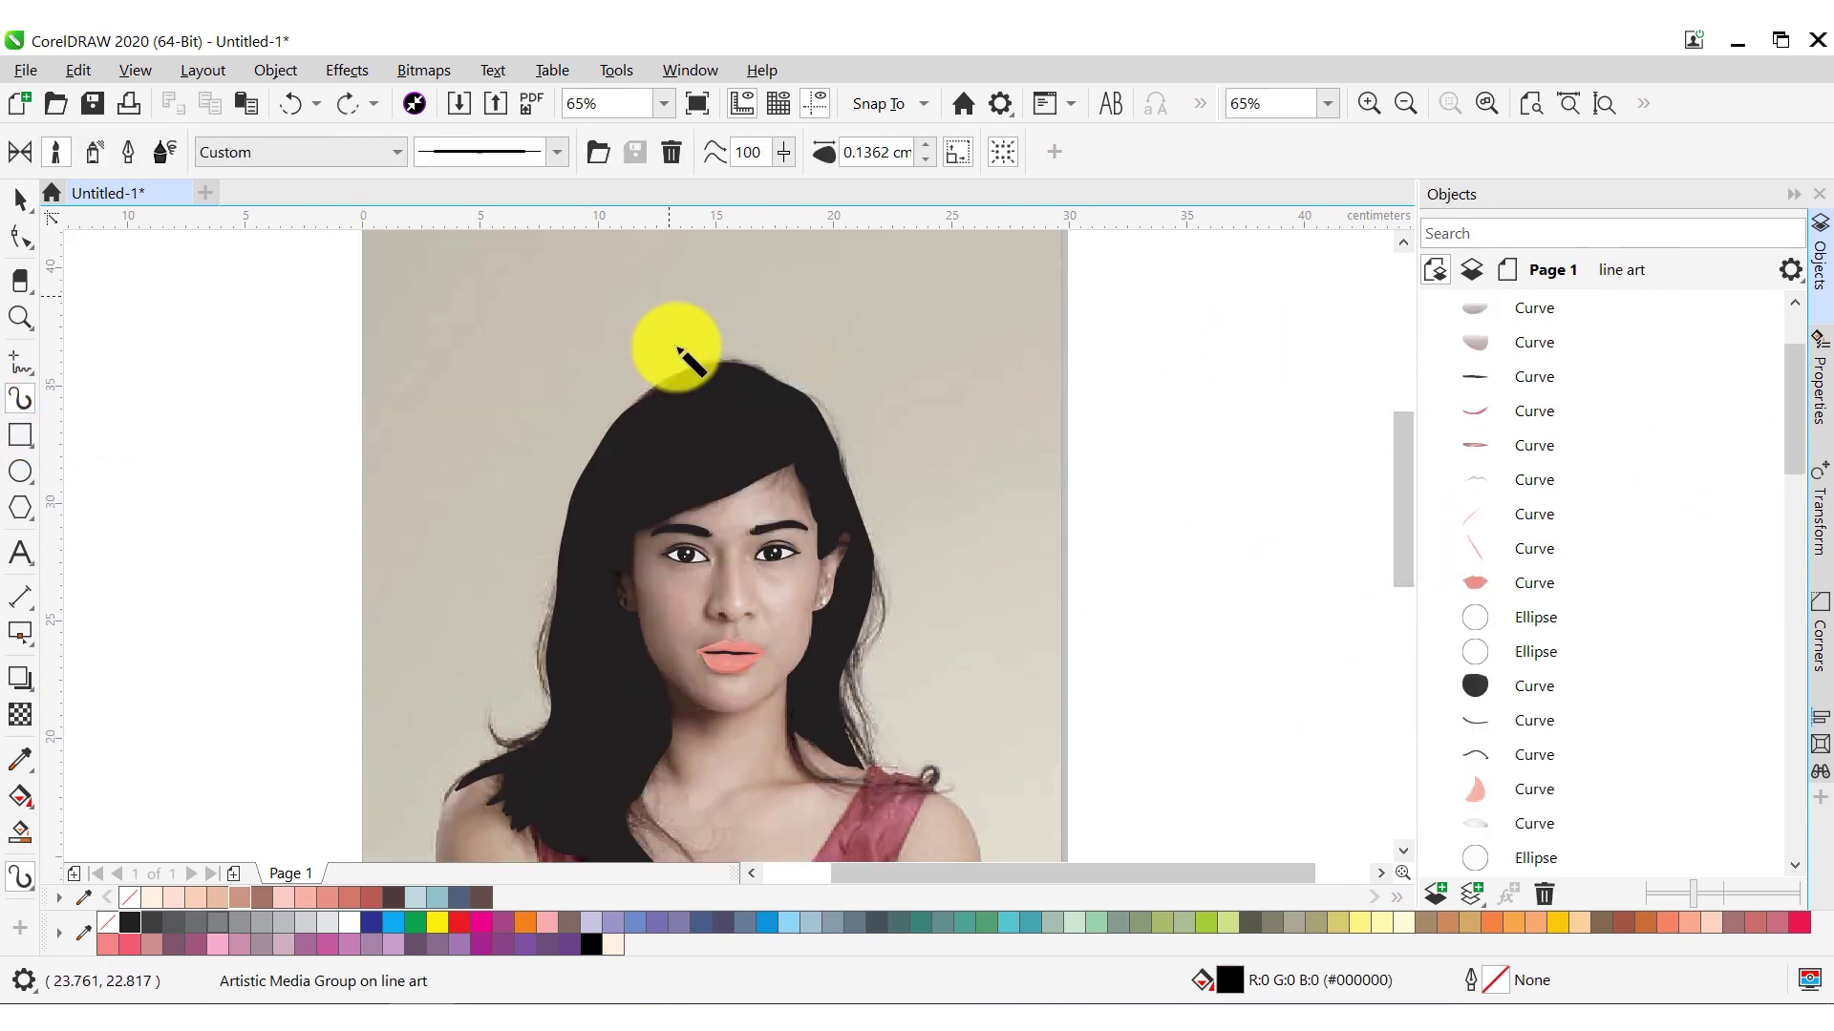
pyautogui.click(556, 152)
pyautogui.click(524, 205)
pyautogui.scroll(-5, 1404, 540)
pyautogui.moveTo(622, 521); pyautogui.dragTo(664, 600)
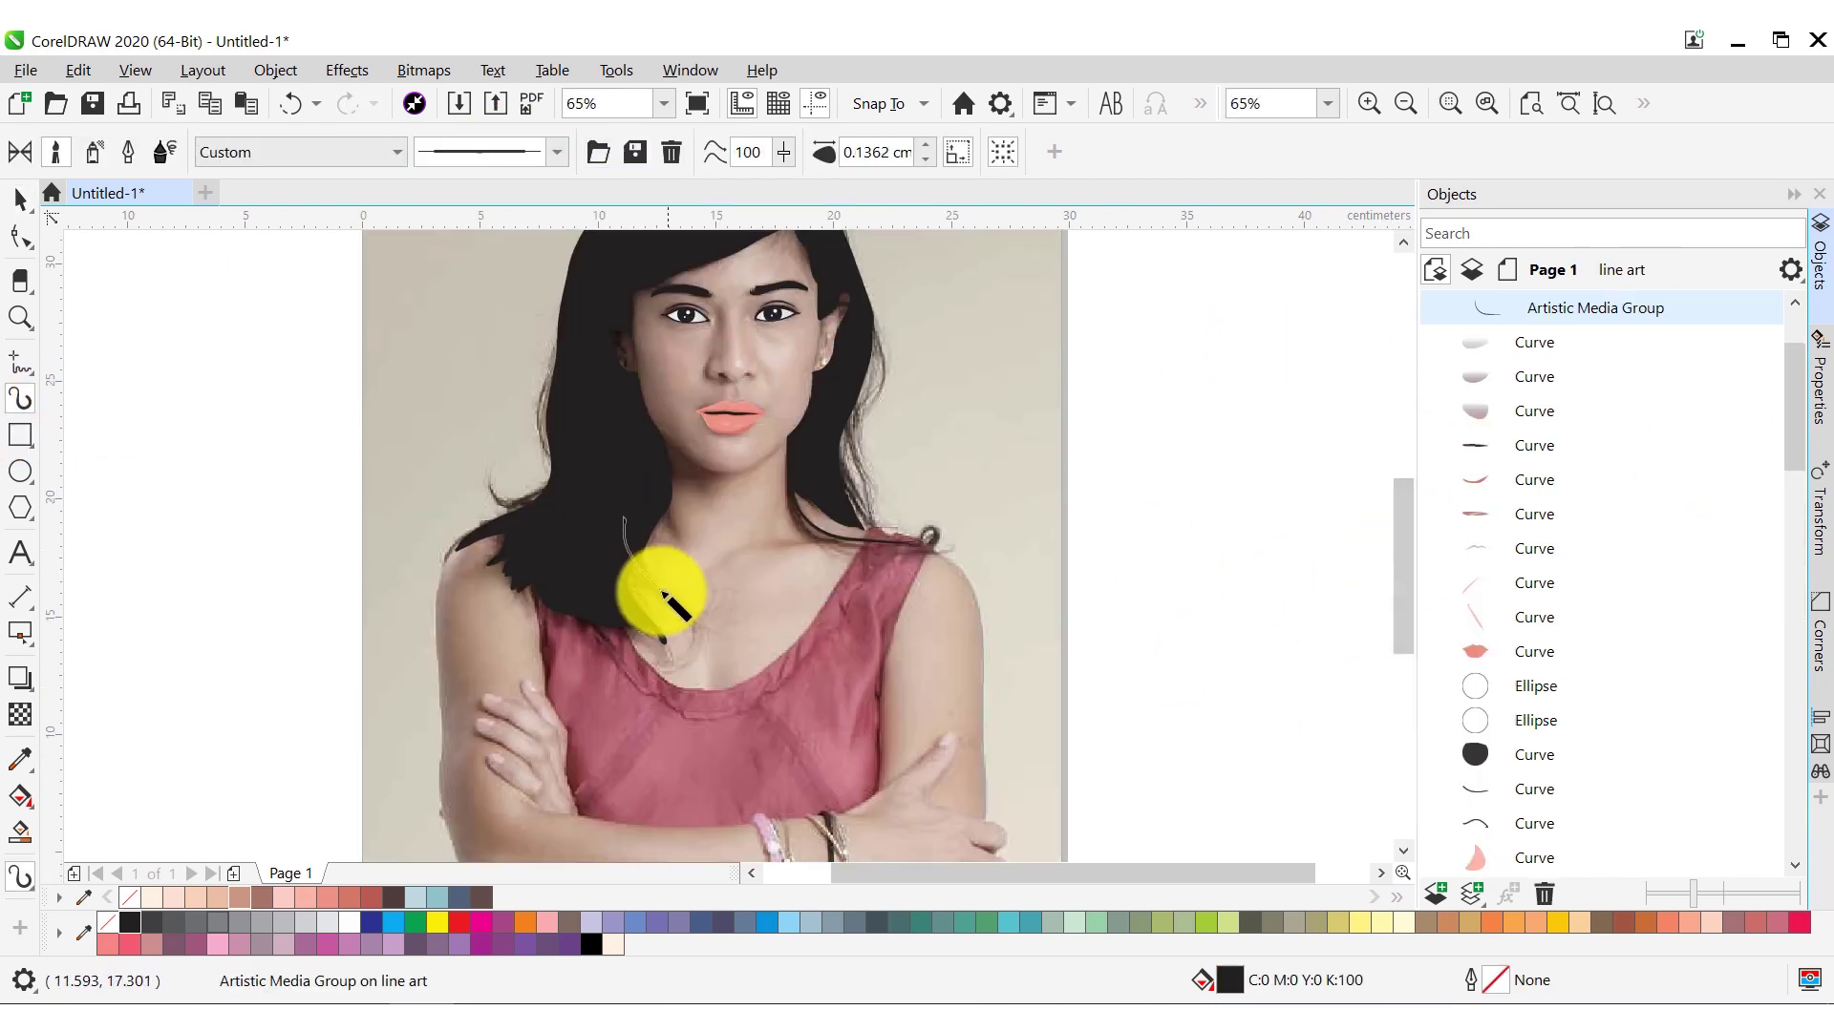
pyautogui.moveTo(840, 325); pyautogui.dragTo(812, 497)
pyautogui.moveTo(864, 329)
pyautogui.mouseDown()
pyautogui.moveTo(860, 449)
pyautogui.moveTo(883, 430)
pyautogui.mouseUp()
pyautogui.moveTo(860, 329); pyautogui.dragTo(857, 531)
pyautogui.moveTo(553, 339); pyautogui.dragTo(554, 475)
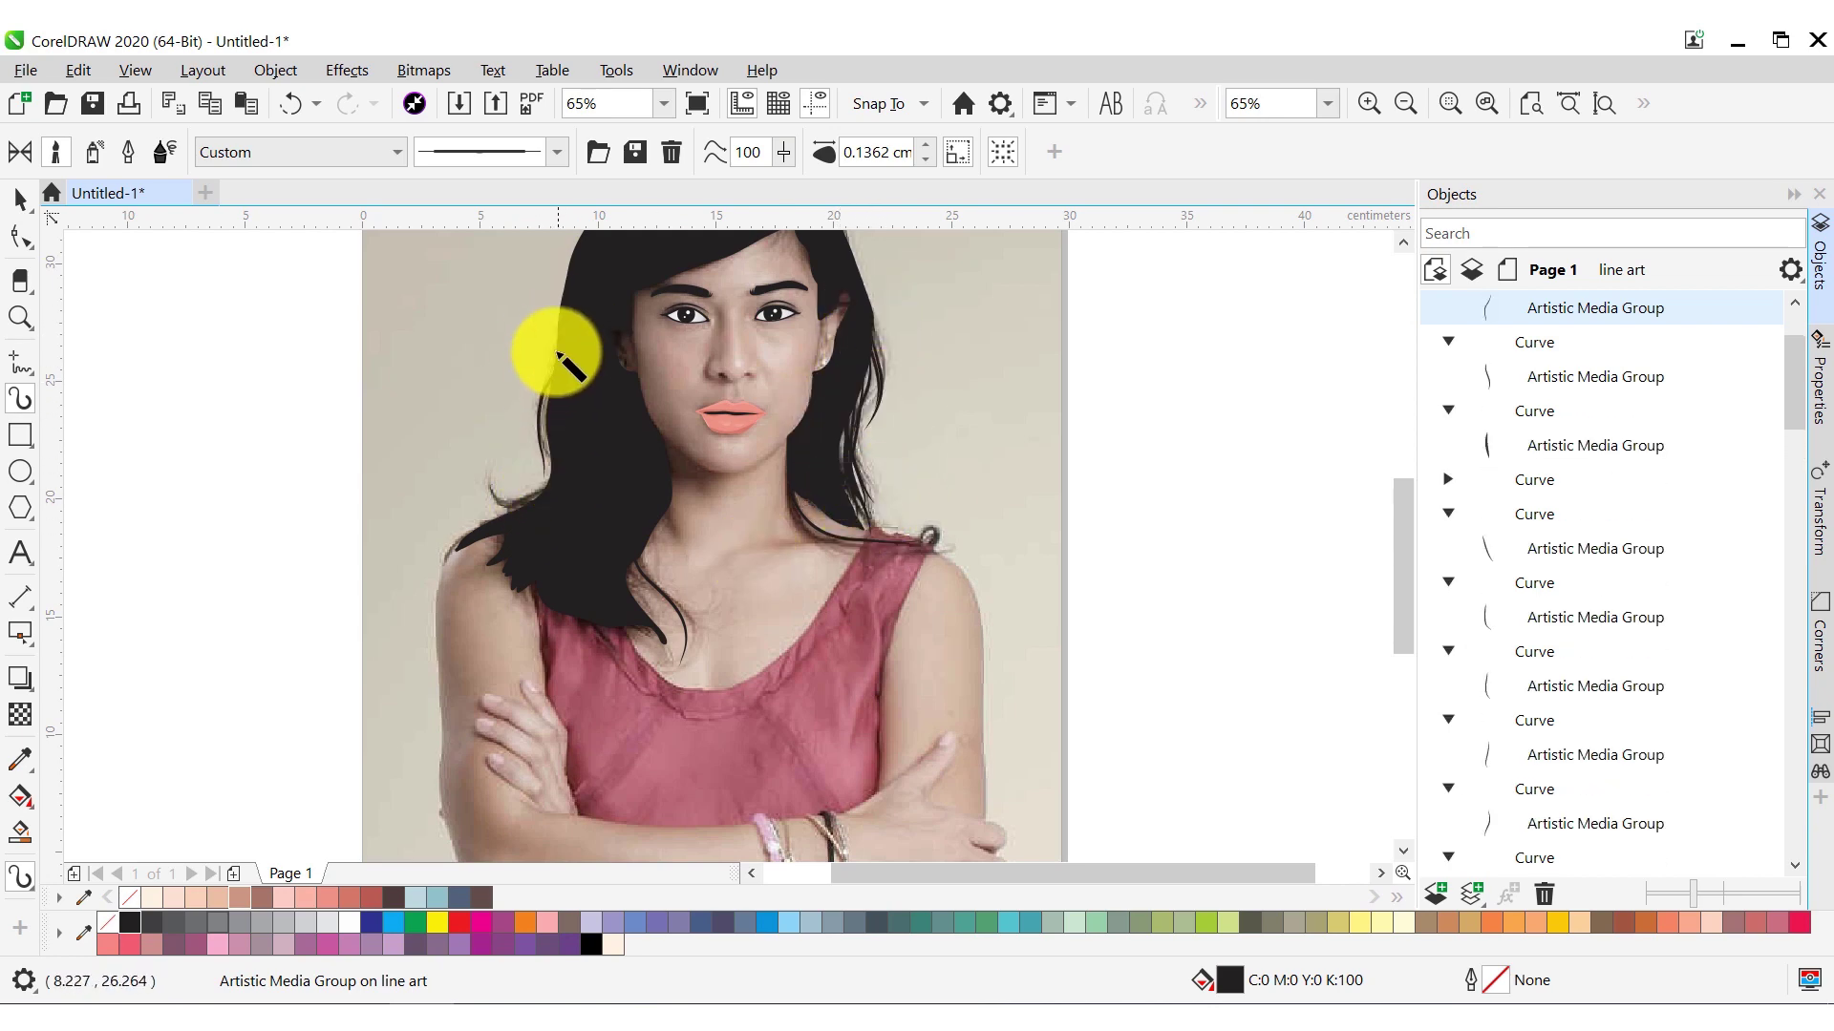
pyautogui.moveTo(553, 349)
pyautogui.mouseDown()
pyautogui.moveTo(513, 539)
pyautogui.moveTo(457, 584)
pyautogui.moveTo(482, 597)
pyautogui.mouseUp()
pyautogui.moveTo(611, 568); pyautogui.dragTo(516, 611)
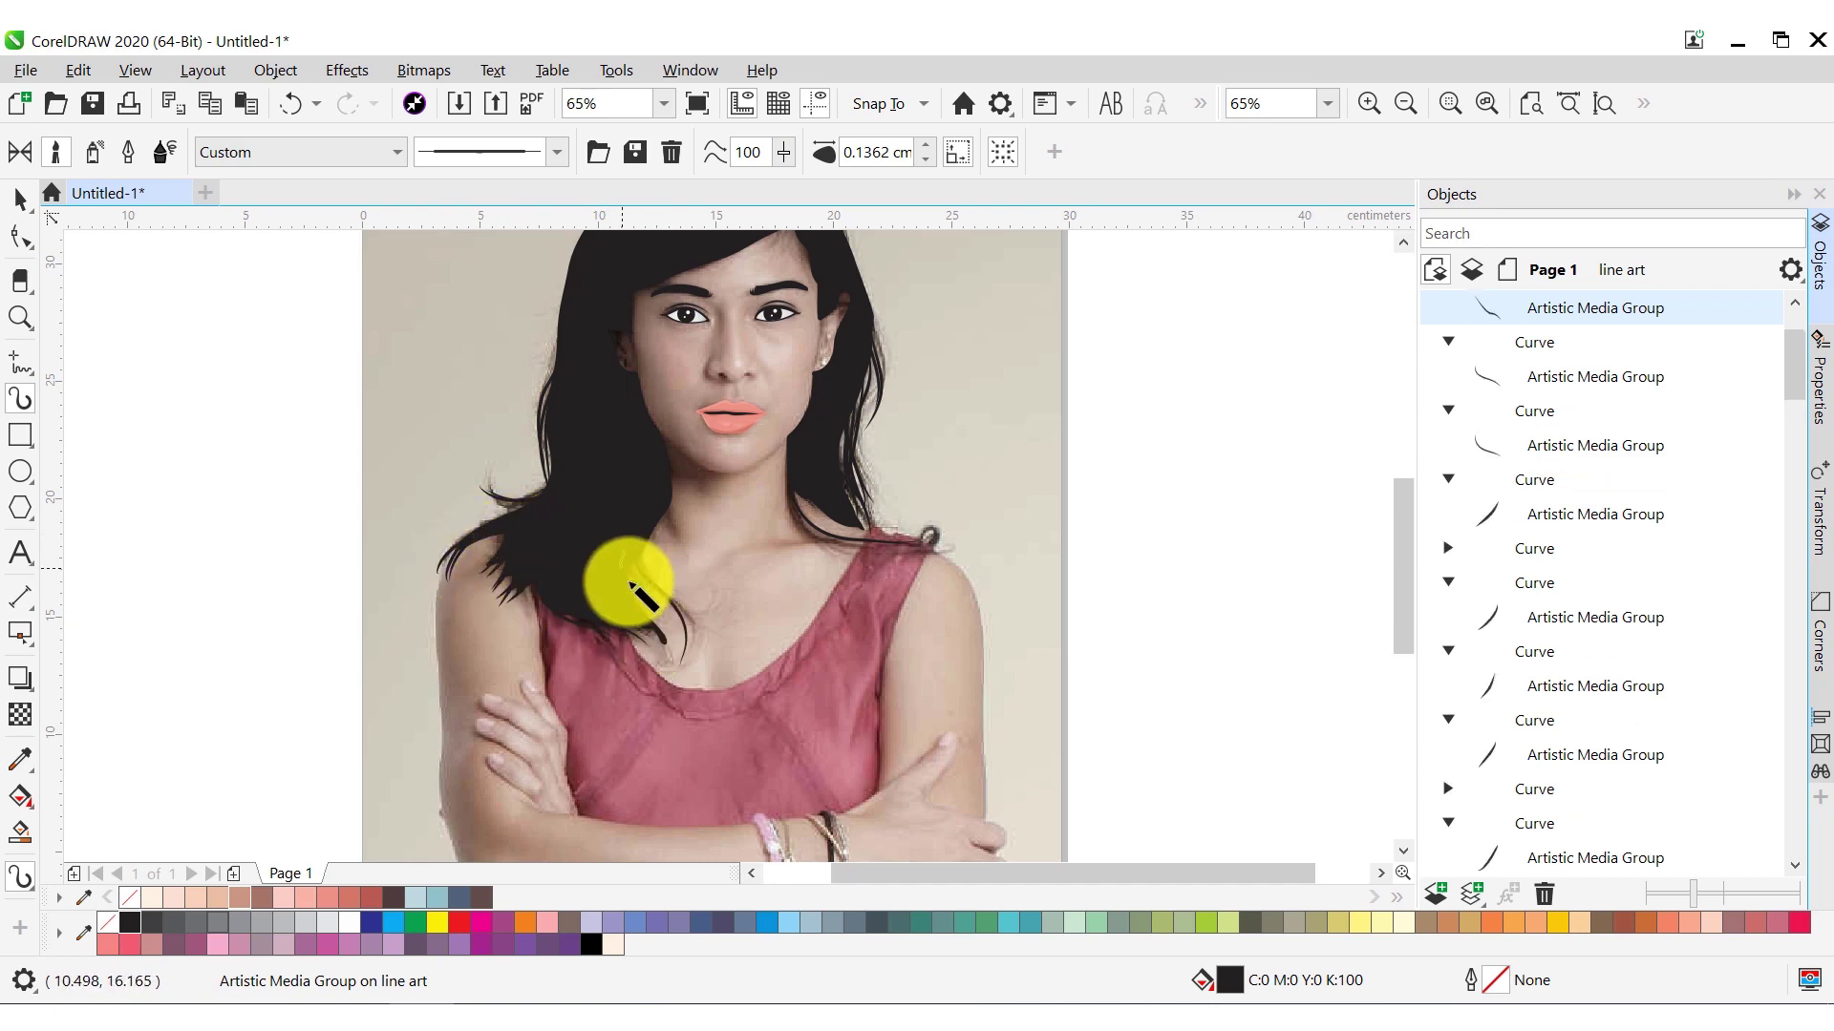
pyautogui.moveTo(668, 559)
pyautogui.mouseDown()
pyautogui.moveTo(573, 621)
pyautogui.moveTo(666, 634)
pyautogui.moveTo(652, 614)
pyautogui.mouseUp()
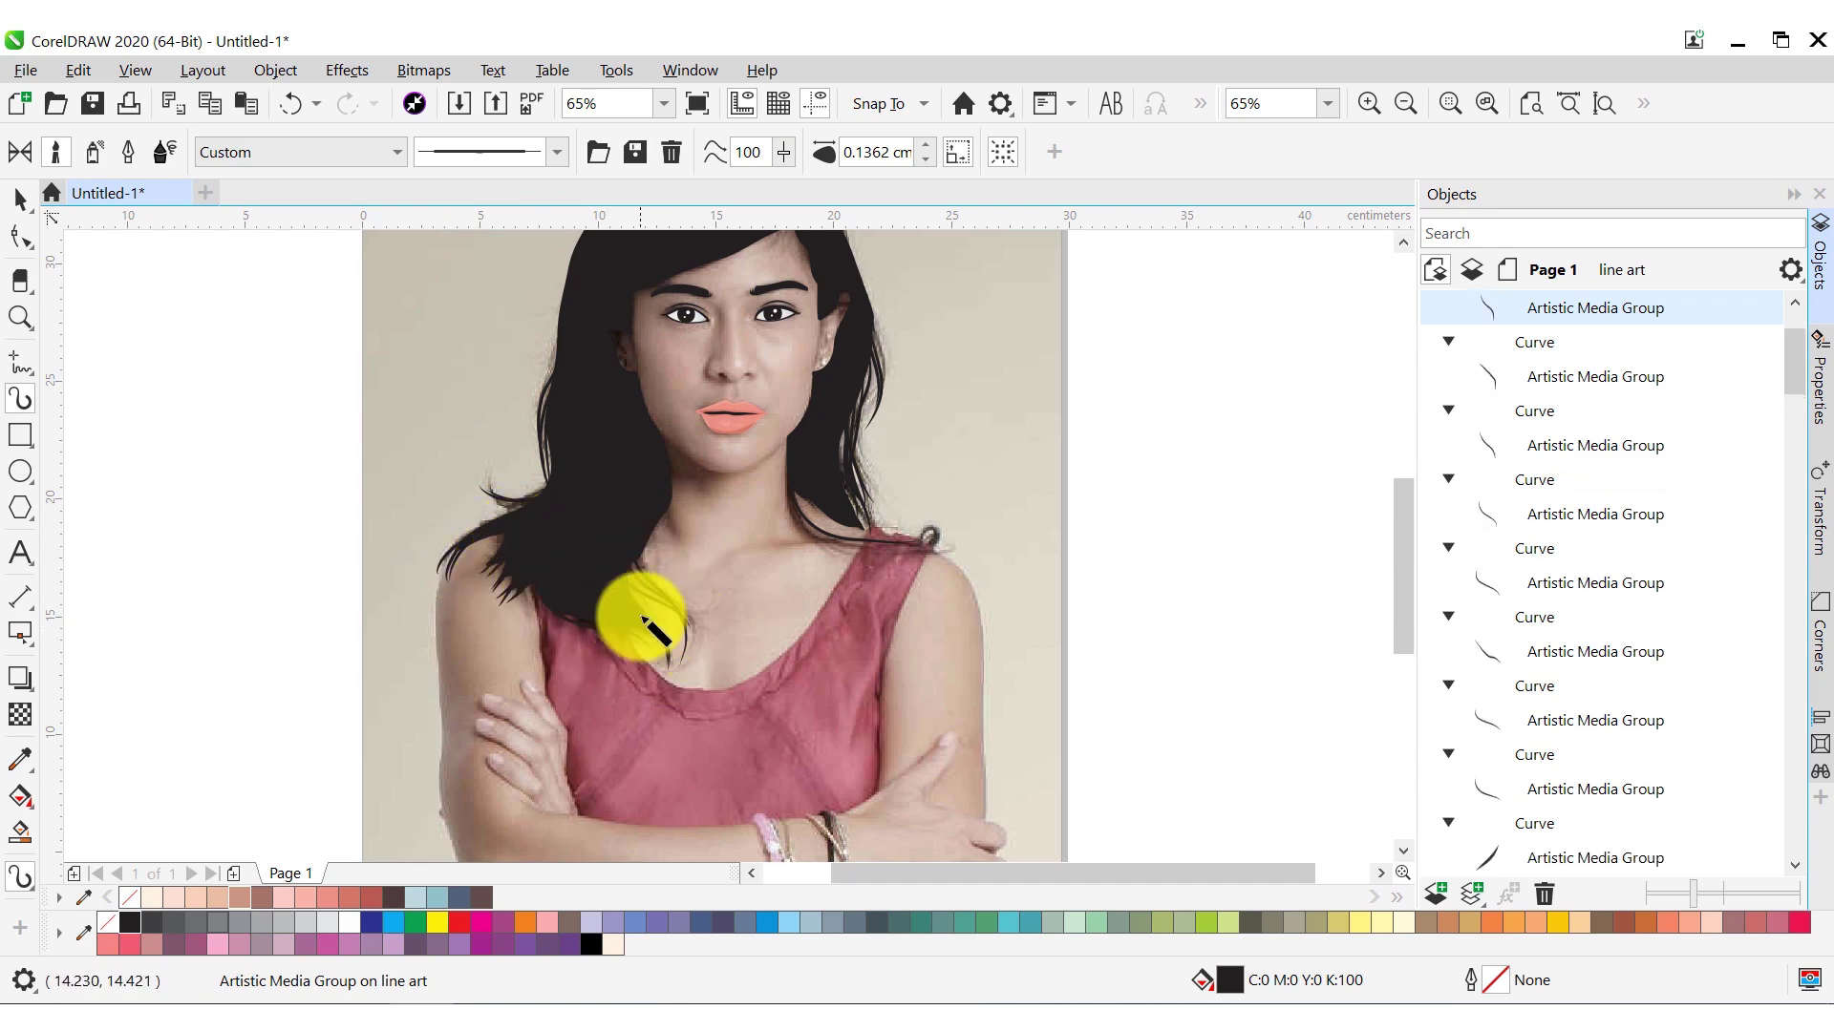
pyautogui.moveTo(1403, 531); pyautogui.dragTo(1403, 450)
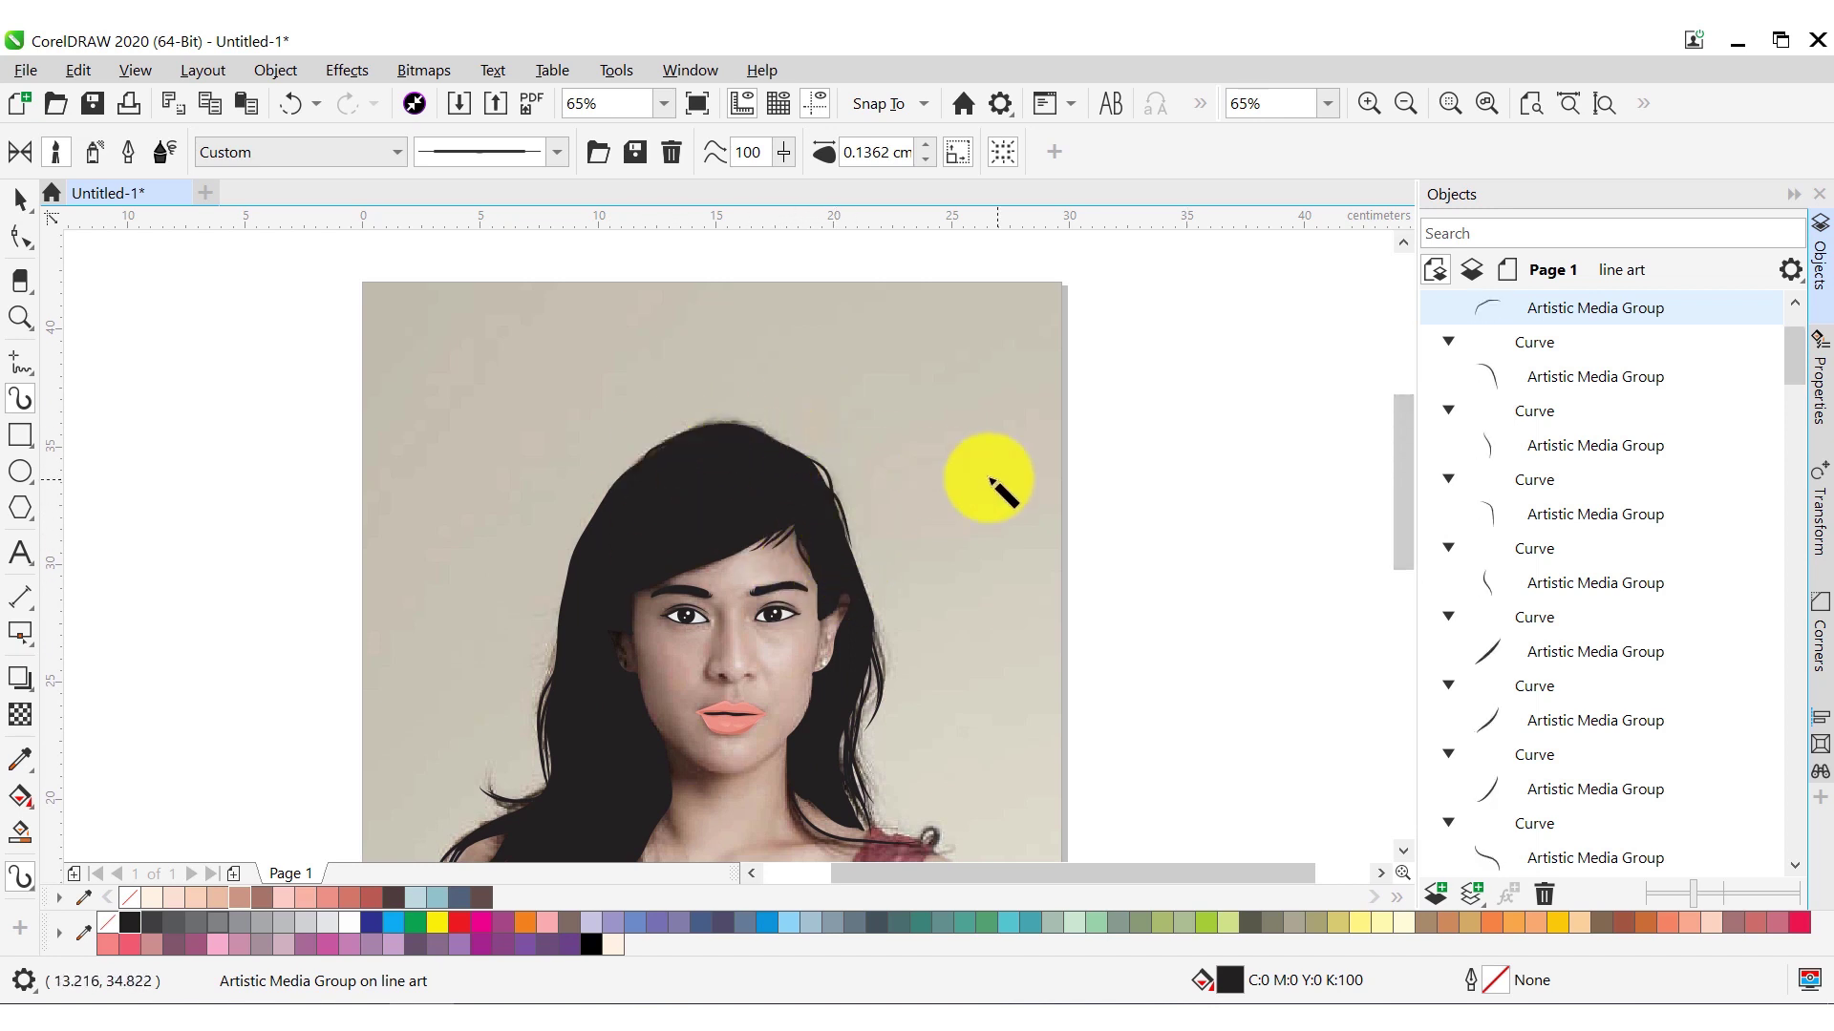
pyautogui.moveTo(1403, 477); pyautogui.dragTo(1401, 512)
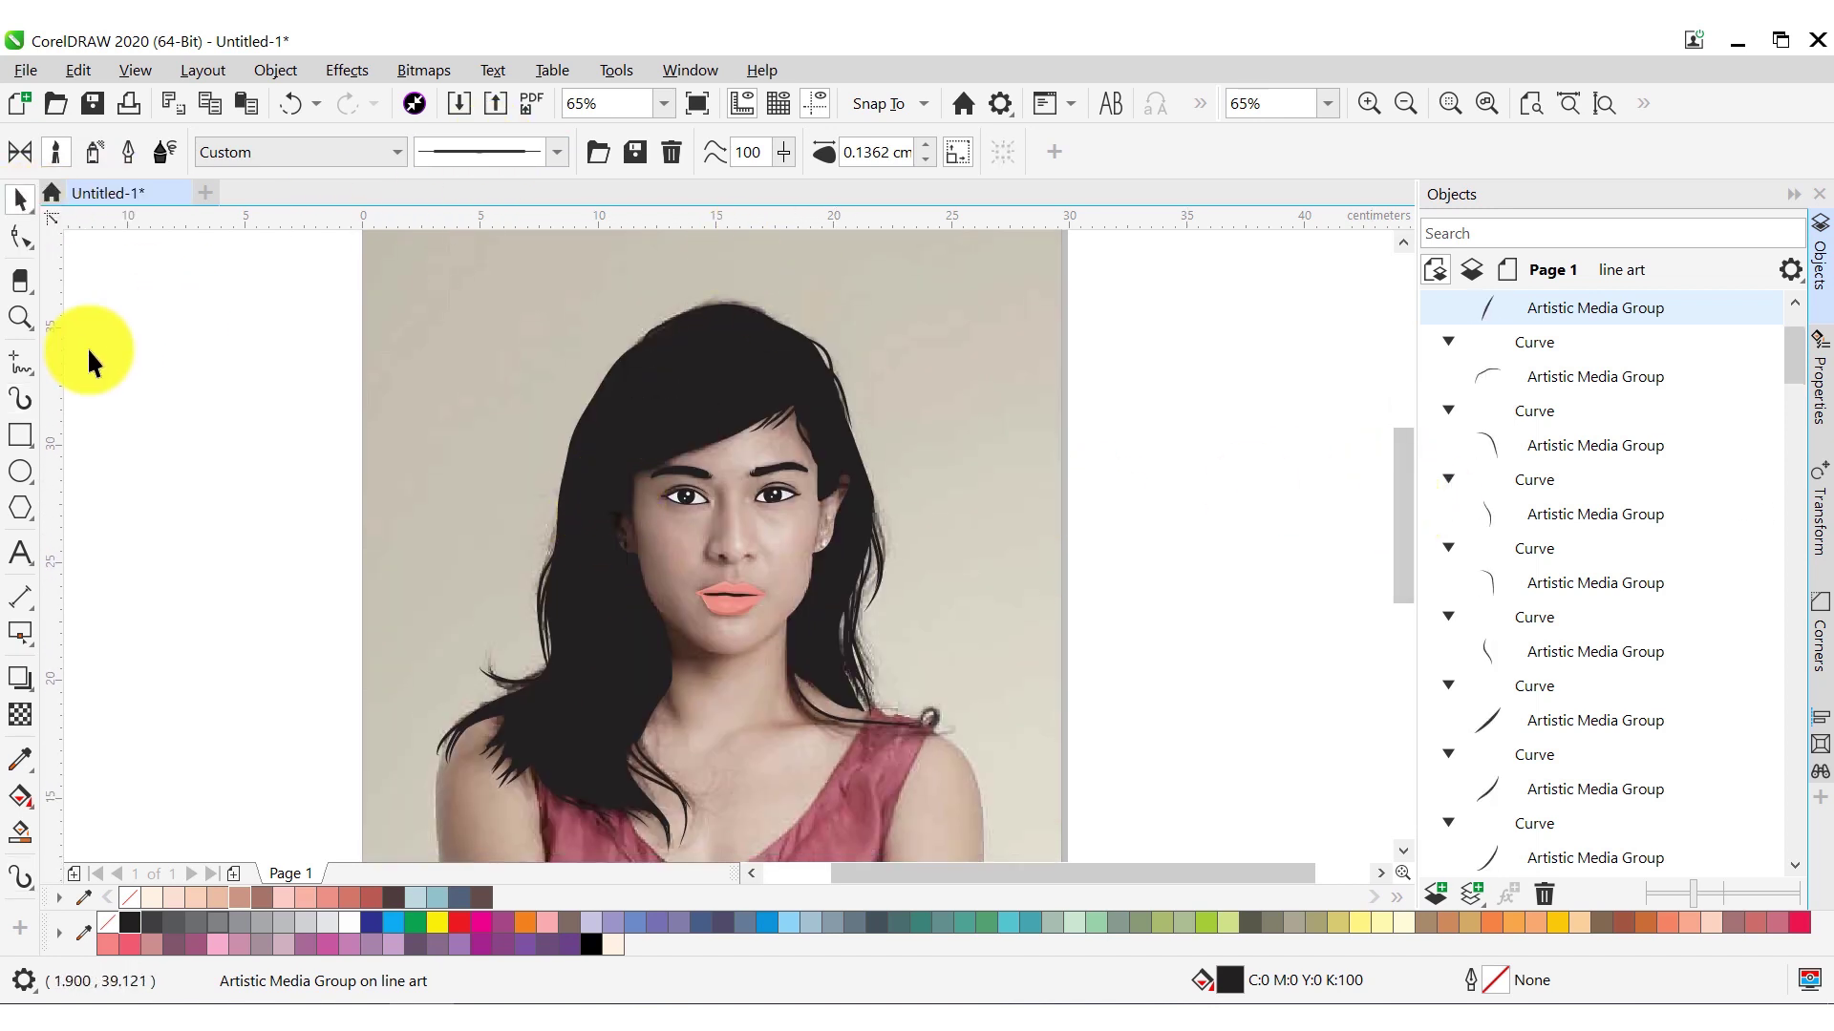
# Pick another brush preset and add brown (#4E3C3C) strands across the crown and both sides
pyautogui.click(20, 398)
pyautogui.click(503, 148)
pyautogui.click(496, 331)
pyautogui.moveTo(621, 535); pyautogui.dragTo(594, 696)
pyautogui.moveTo(597, 573); pyautogui.dragTo(578, 726)
pyautogui.moveTo(584, 593)
pyautogui.mouseDown()
pyautogui.moveTo(564, 757)
pyautogui.moveTo(635, 726)
pyautogui.mouseUp()
pyautogui.moveTo(840, 473)
pyautogui.mouseDown()
pyautogui.moveTo(865, 659)
pyautogui.moveTo(859, 573)
pyautogui.mouseUp()
pyautogui.moveTo(688, 286); pyautogui.dragTo(621, 435)
pyautogui.moveTo(689, 375); pyautogui.dragTo(630, 435)
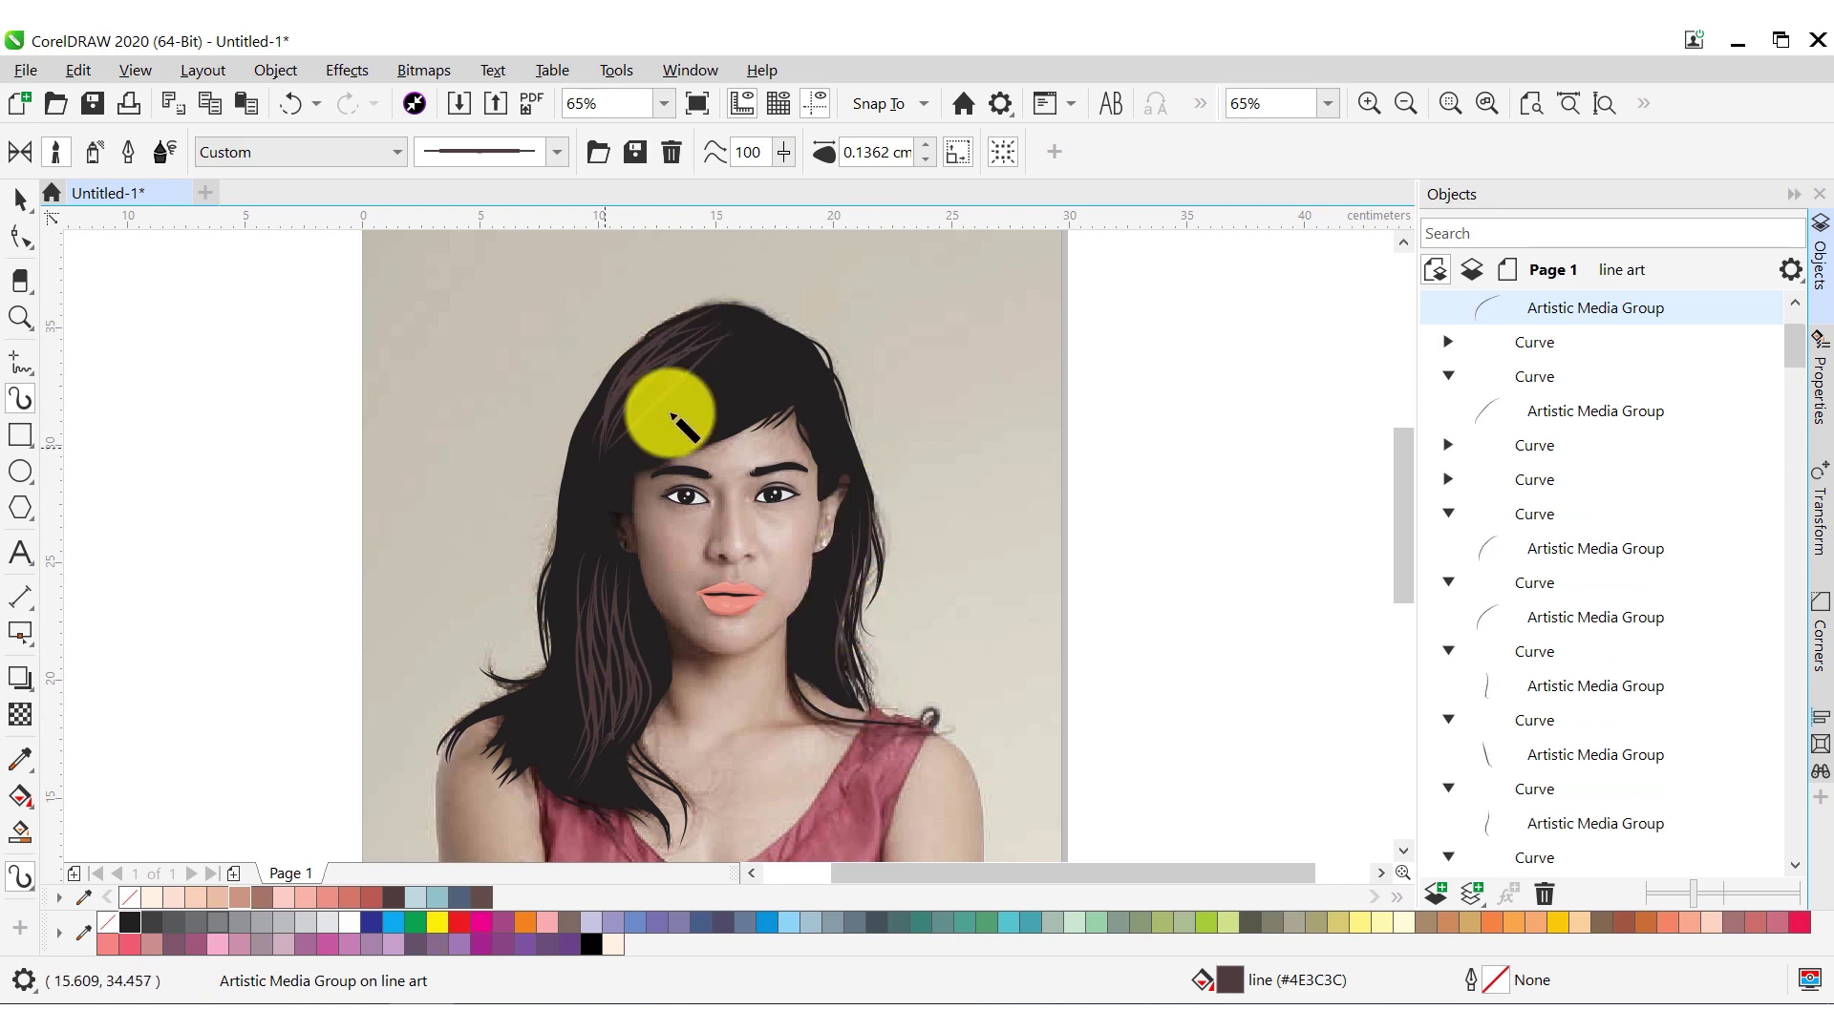
pyautogui.moveTo(717, 329)
pyautogui.mouseDown()
pyautogui.moveTo(655, 443)
pyautogui.moveTo(659, 421)
pyautogui.moveTo(686, 435)
pyautogui.moveTo(667, 421)
pyautogui.moveTo(509, 709)
pyautogui.mouseUp()
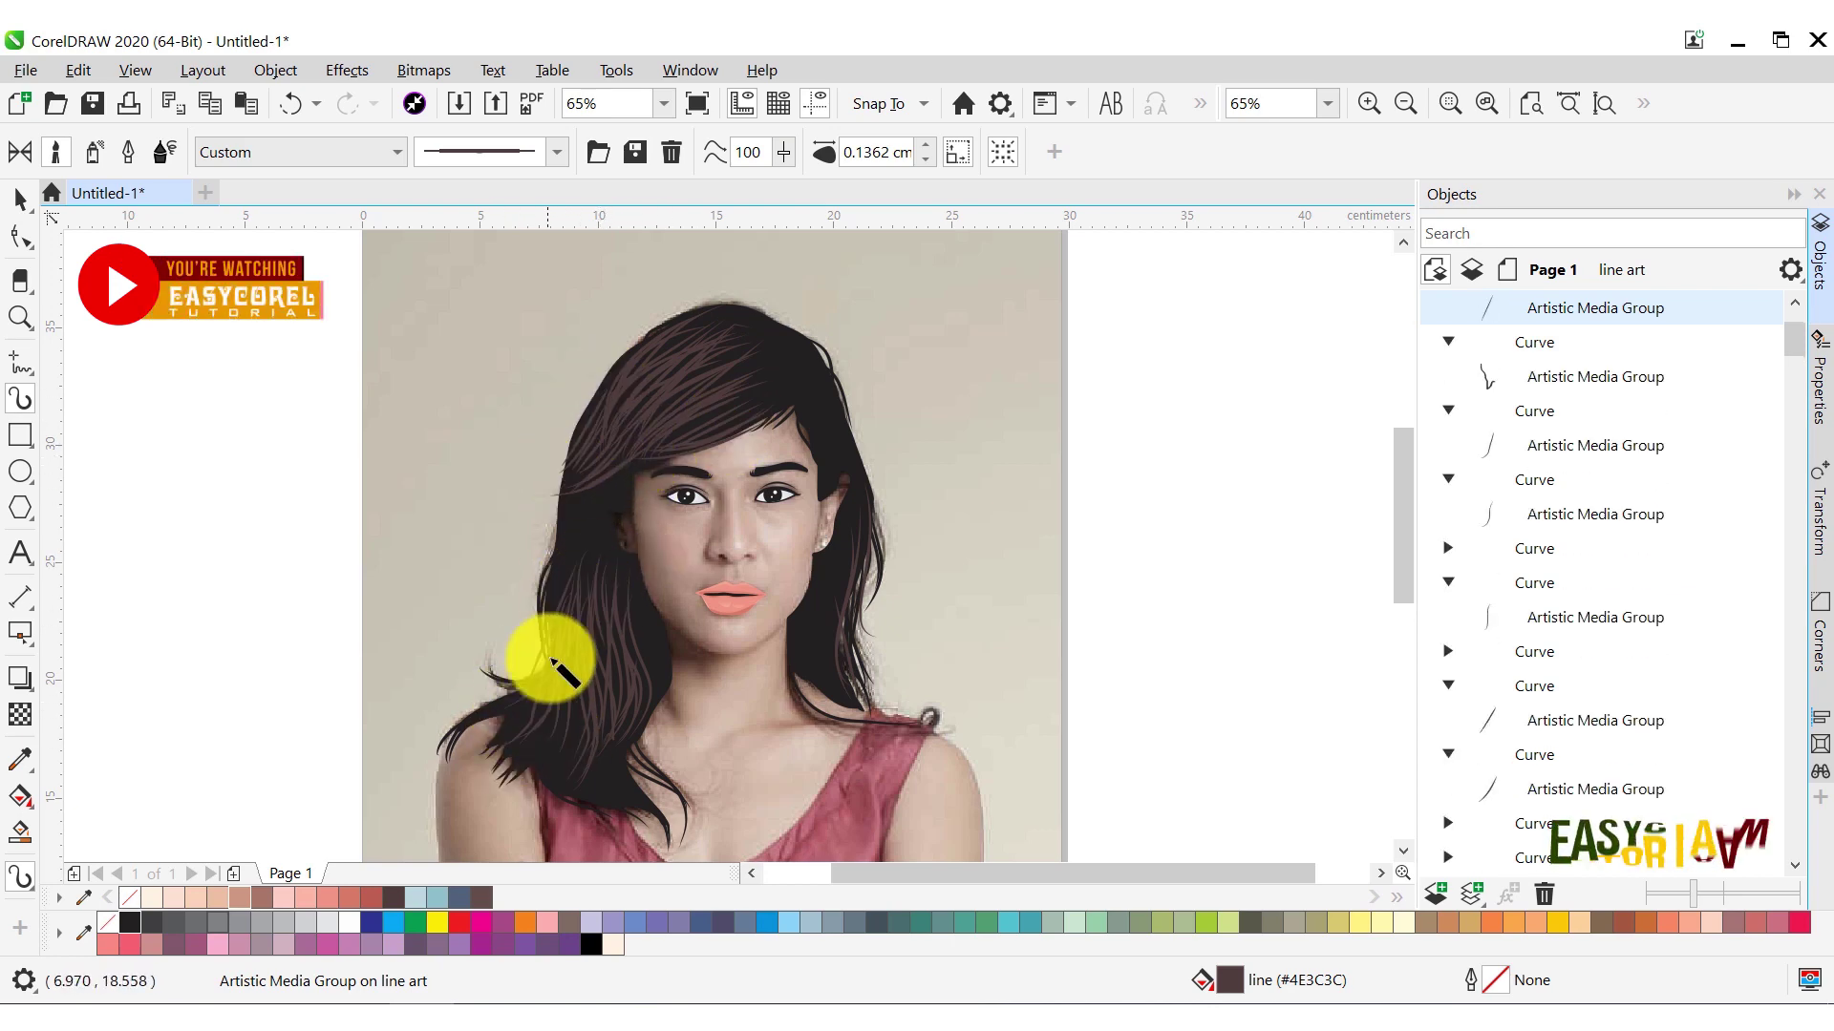
pyautogui.moveTo(573, 593); pyautogui.dragTo(519, 745)
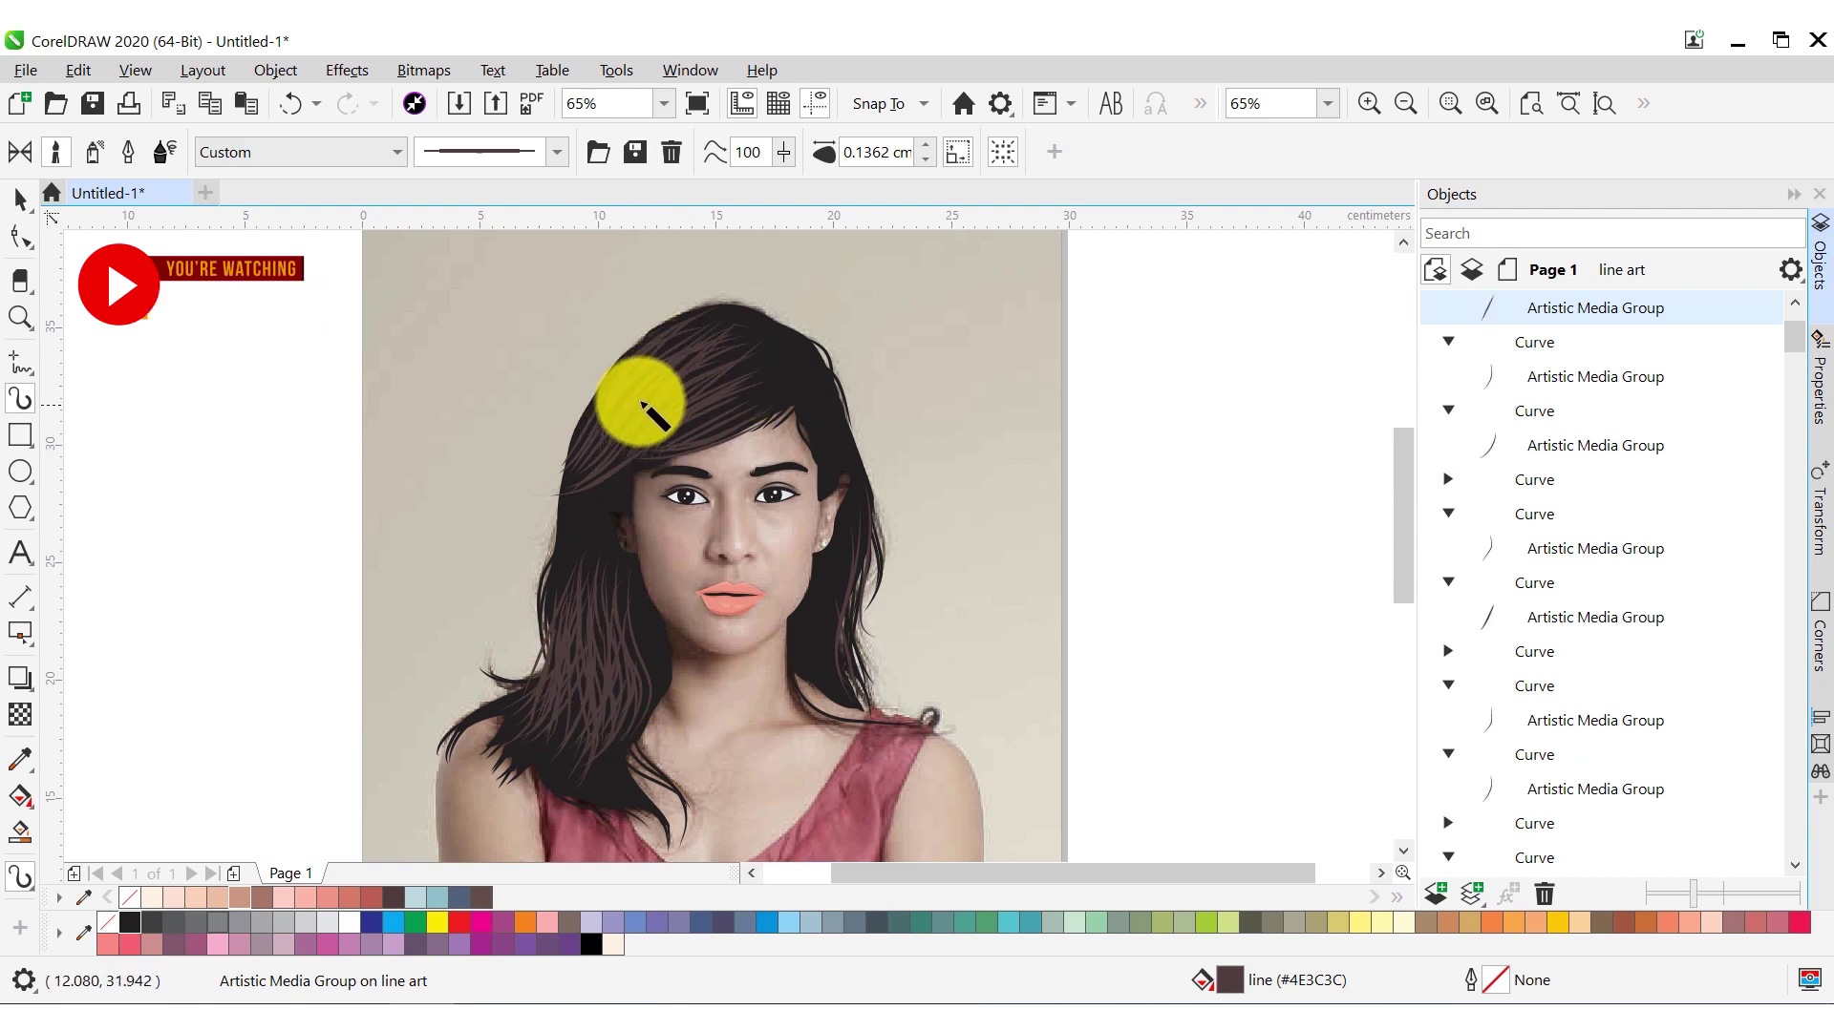
# Make the skin layer visible again and hide the reference photo layer
pyautogui.scroll(-3, 888, 471)
pyautogui.press('space')
pyautogui.scroll(-10, 1721, 622)
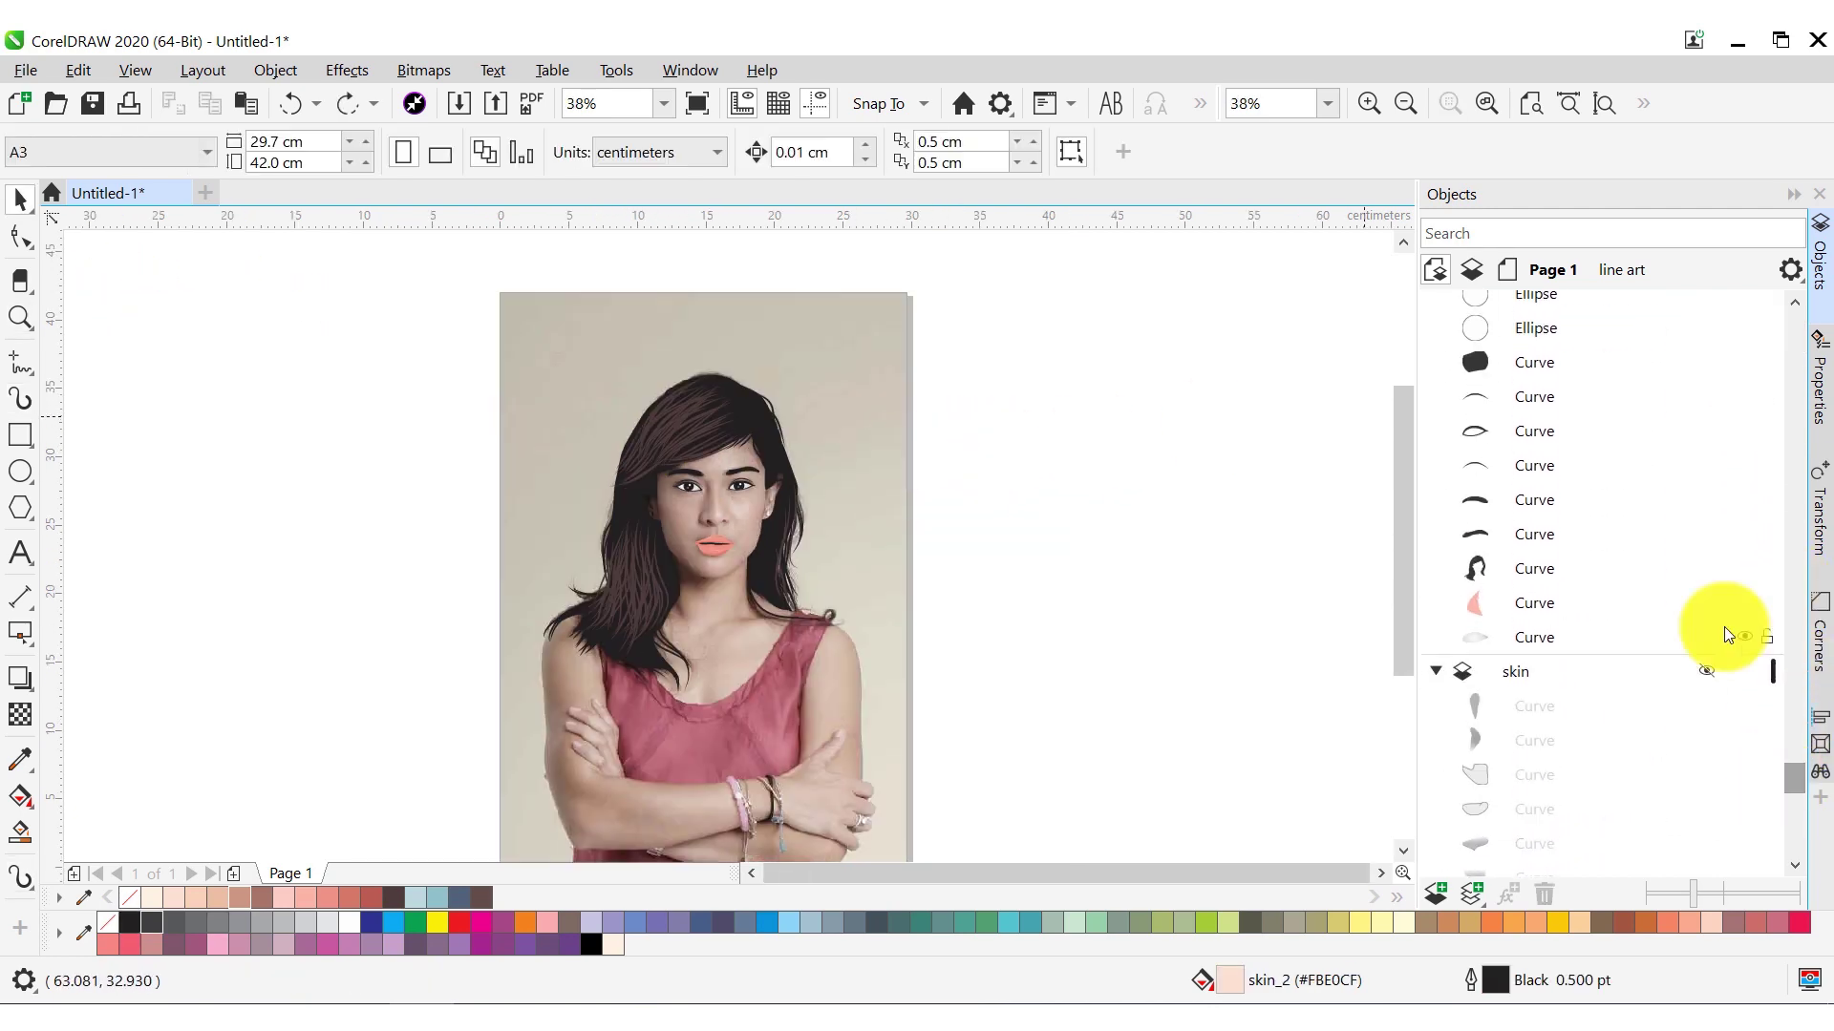
pyautogui.moveTo(1795, 779); pyautogui.dragTo(1786, 329)
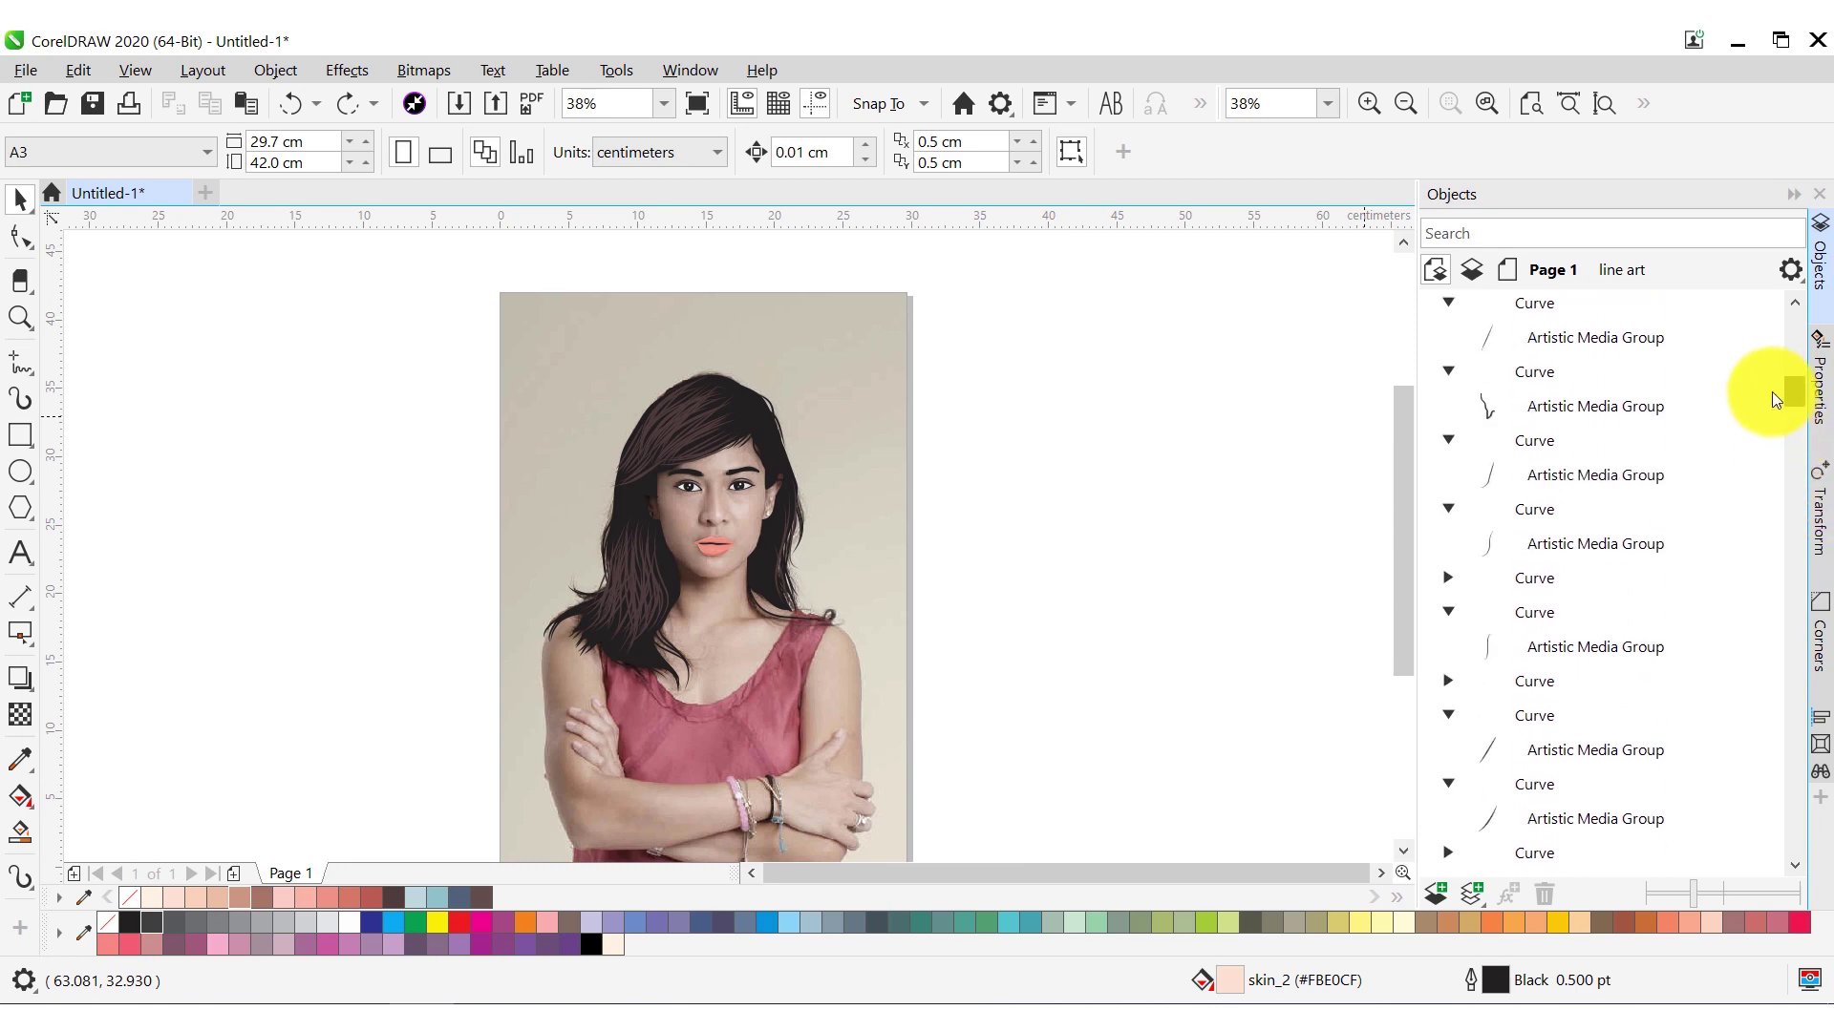
pyautogui.click(1435, 376)
pyautogui.click(1671, 410)
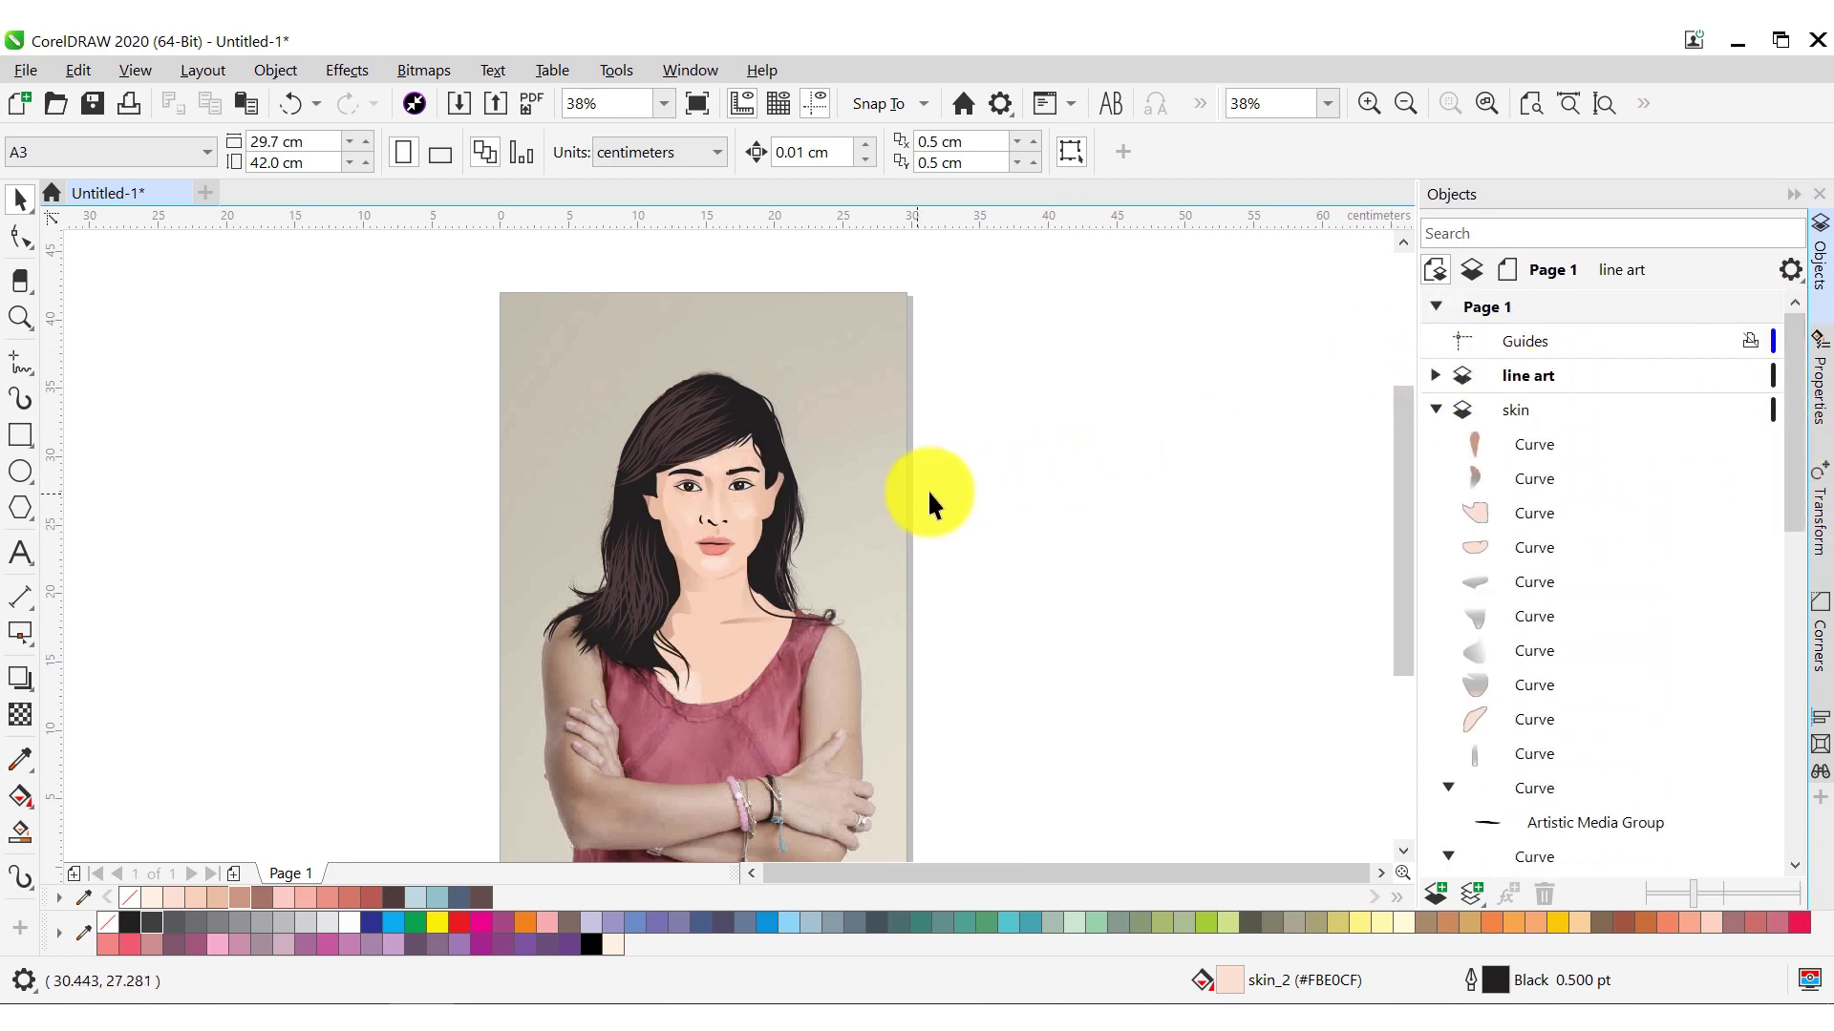
pyautogui.scroll(-5, 1801, 695)
pyautogui.click(1709, 661)
# Marquee-select the portrait, zoom to it, inspect the chin close up, then zoom back out
pyautogui.moveTo(433, 339); pyautogui.dragTo(1001, 829)
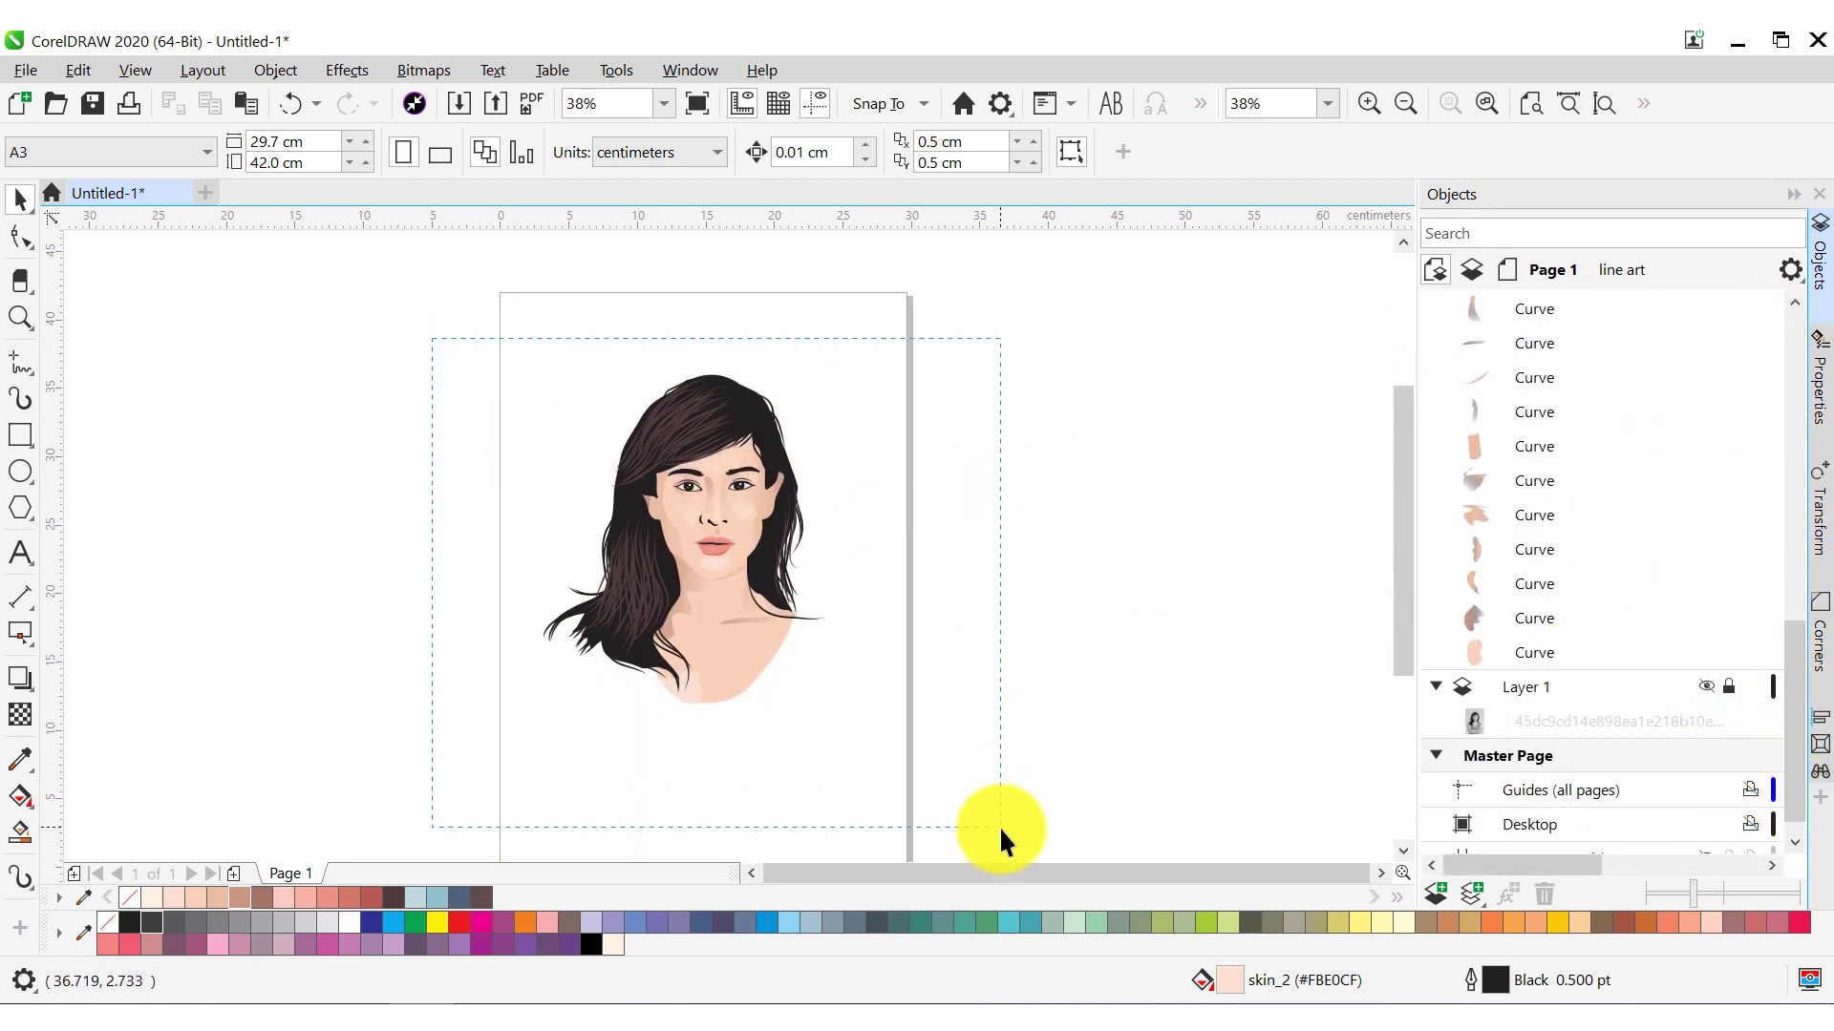
pyautogui.click(1450, 103)
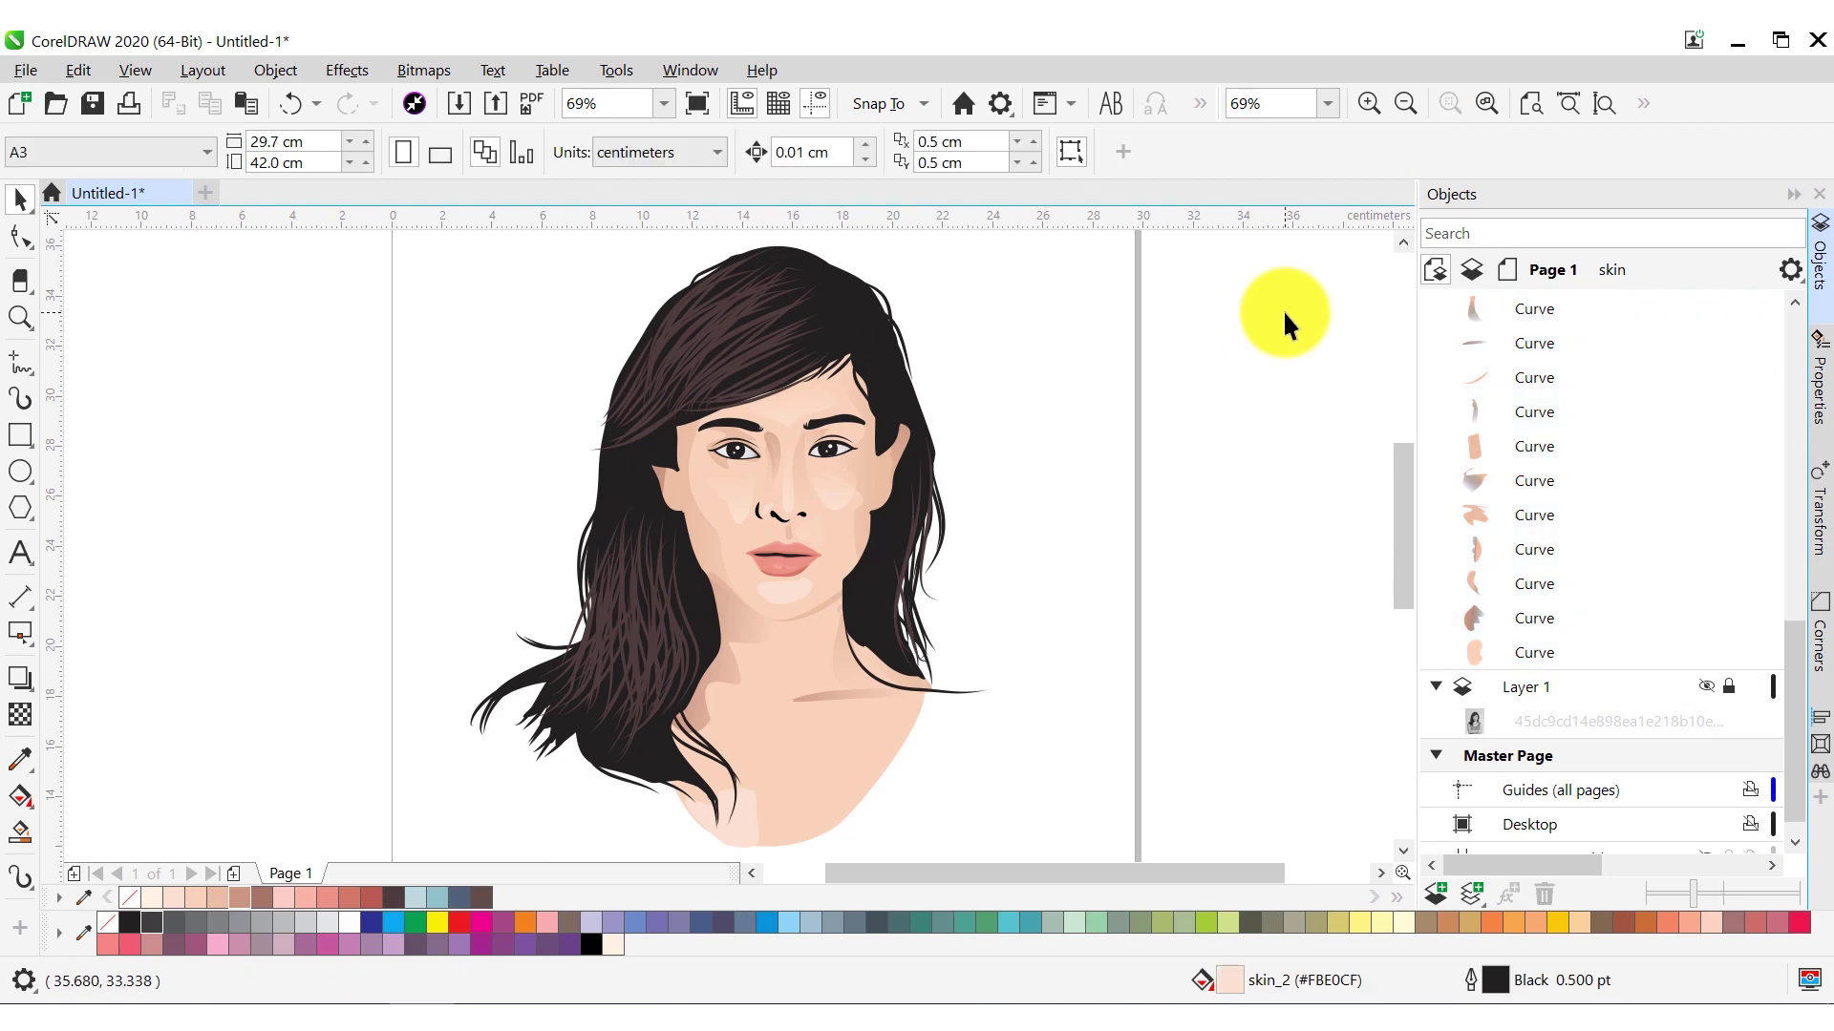
pyautogui.click(829, 600)
pyautogui.press('F2')
pyautogui.moveTo(697, 516); pyautogui.dragTo(966, 686)
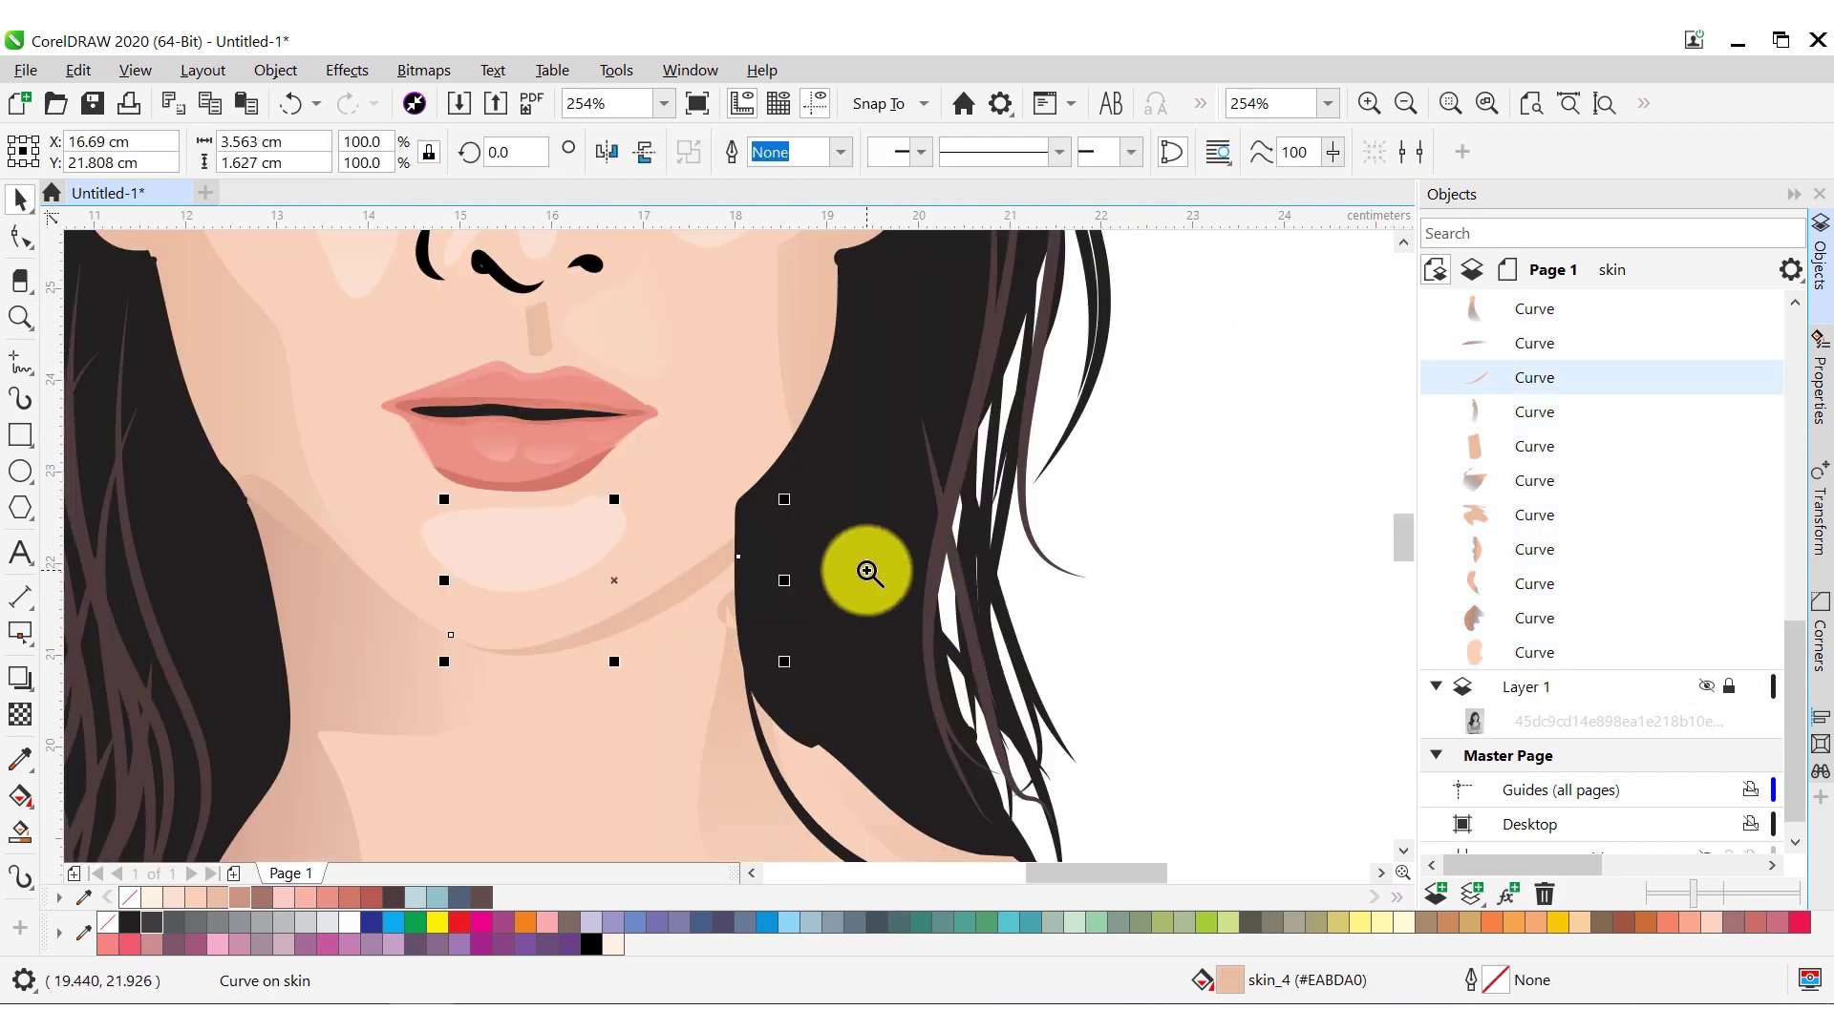
pyautogui.press('F3')
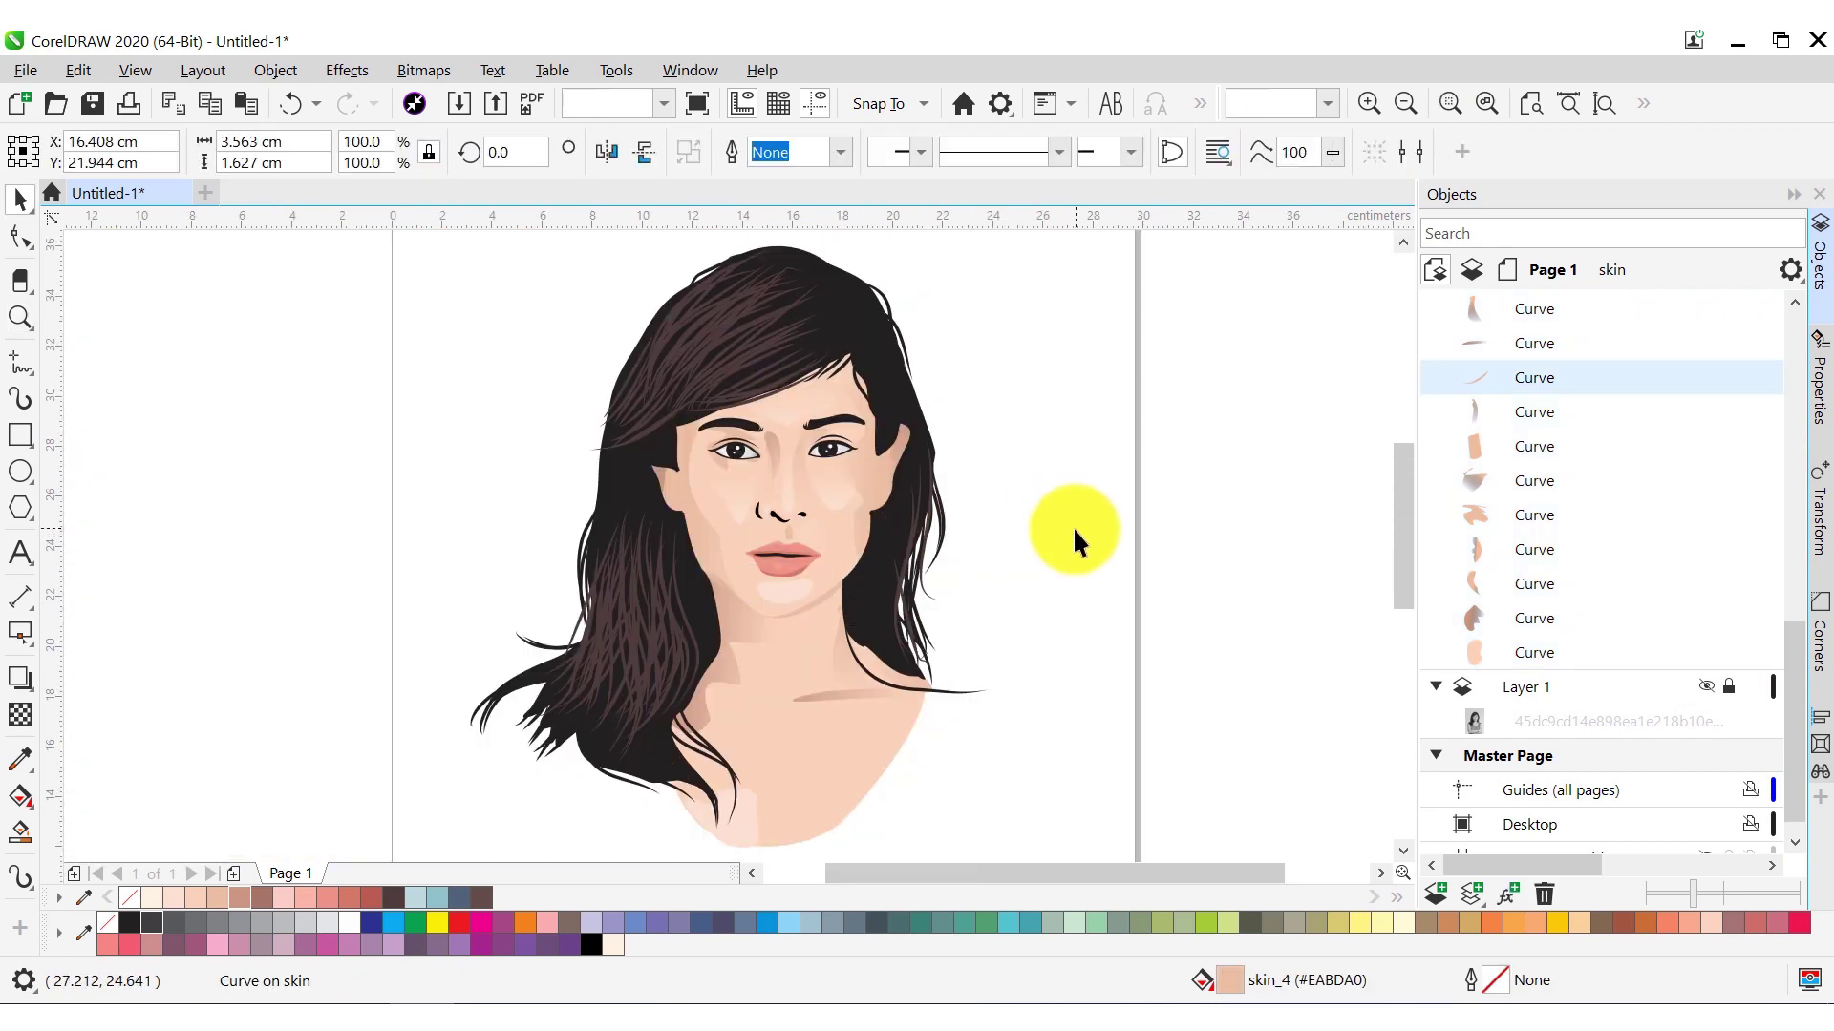
pyautogui.click(1065, 530)
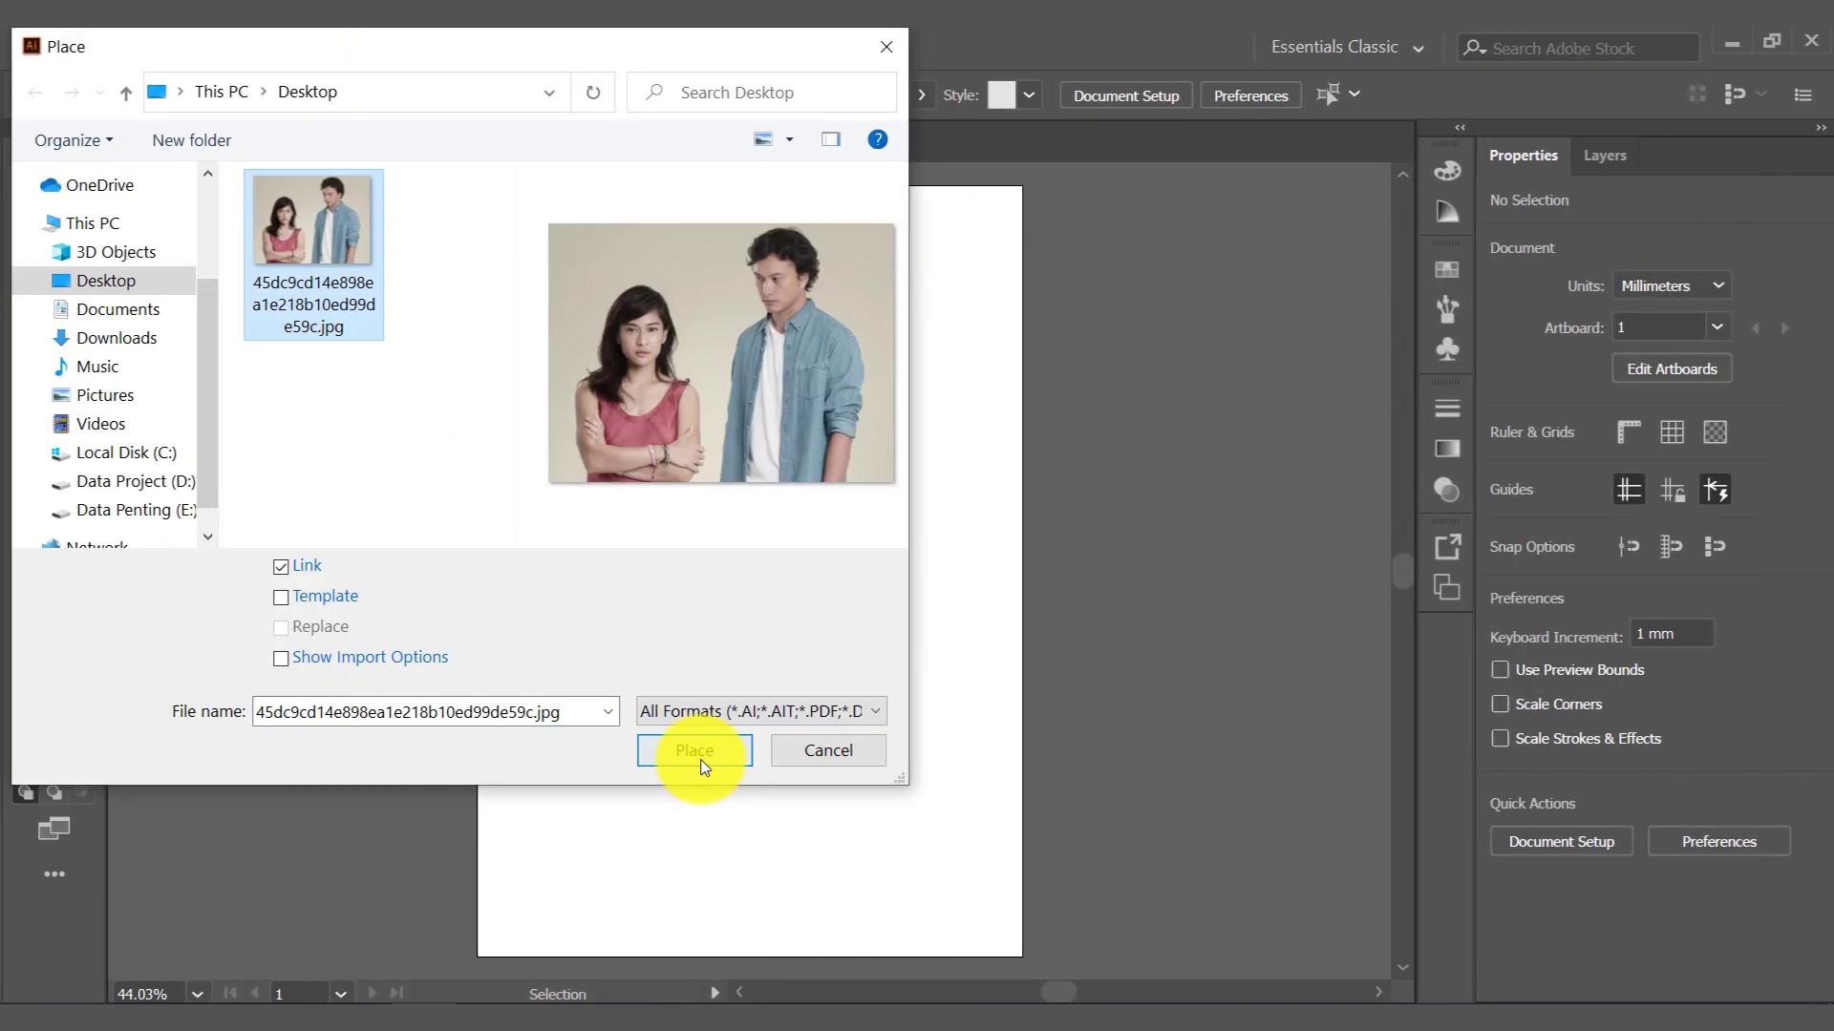
# Place the reference photo and enlarge it over the artboard
pyautogui.click(702, 750)
pyautogui.click(696, 716)
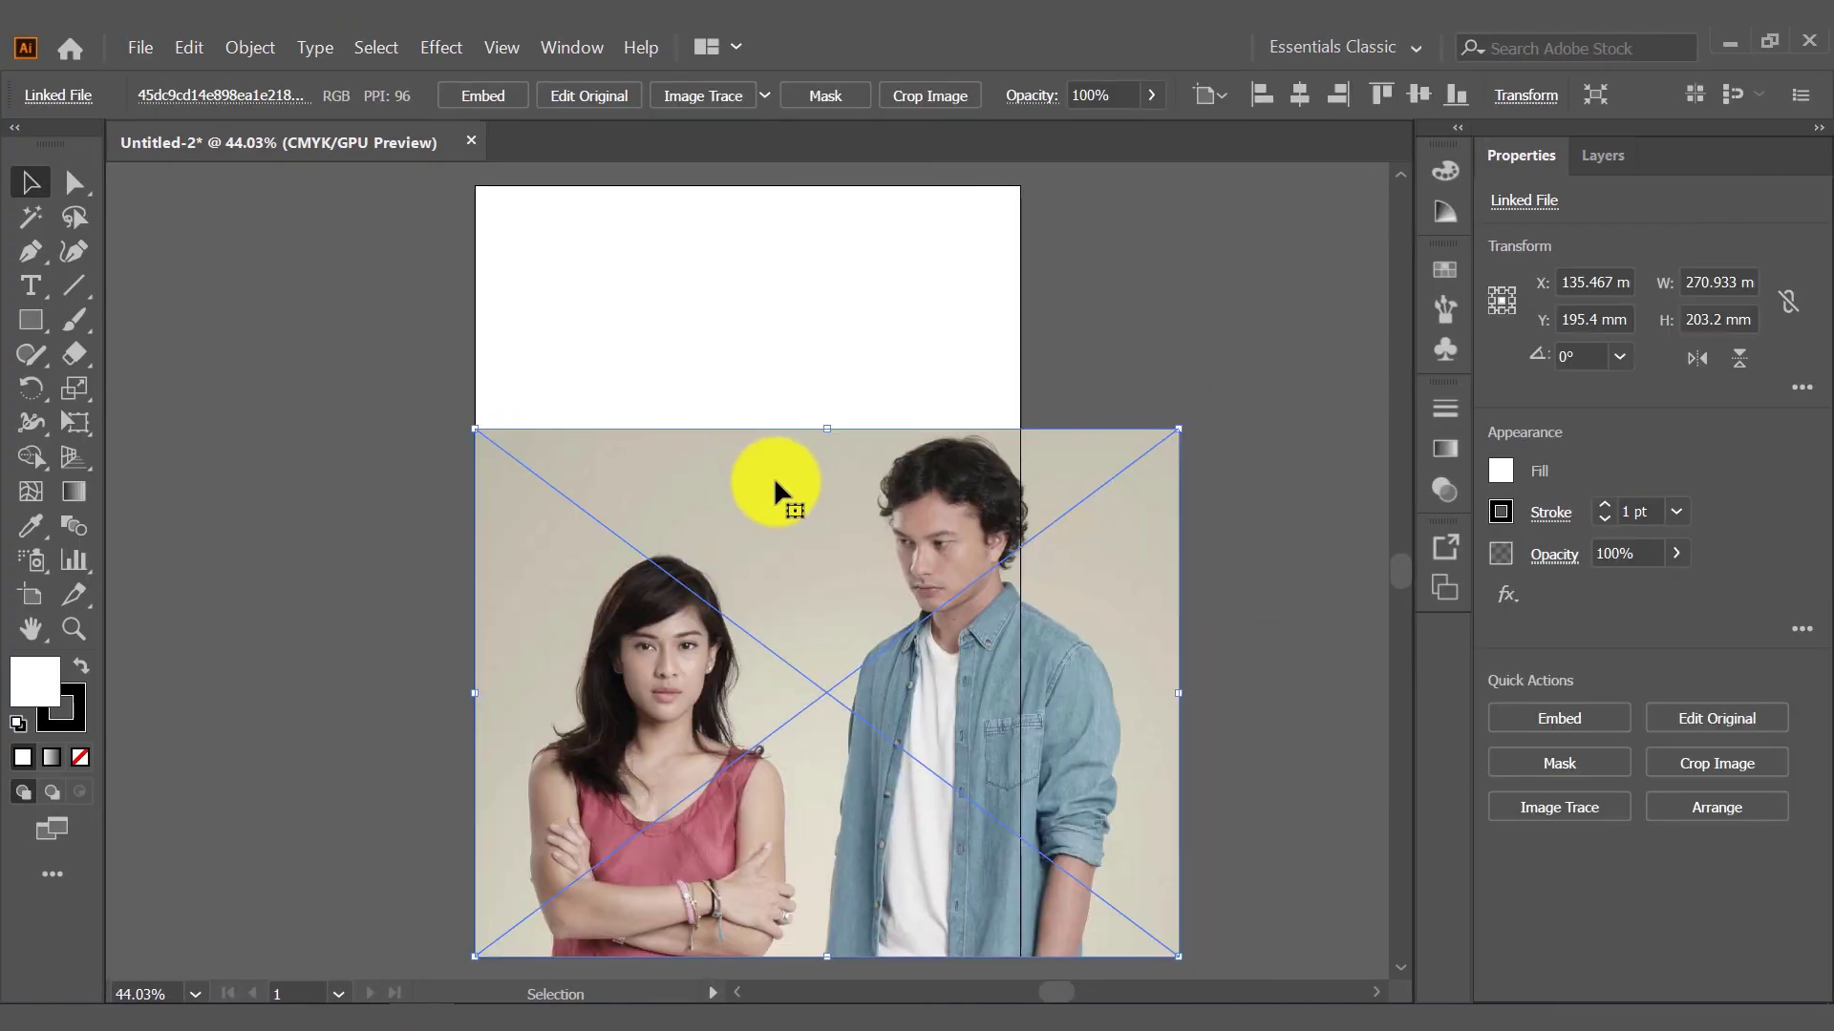
pyautogui.hotkey('ctrl', '-')
pyautogui.hotkey('ctrl', '-')
pyautogui.hotkey('ctrl', '-')
pyautogui.moveTo(812, 626); pyautogui.dragTo(1022, 462)
pyautogui.moveTo(957, 568); pyautogui.dragTo(933, 564)
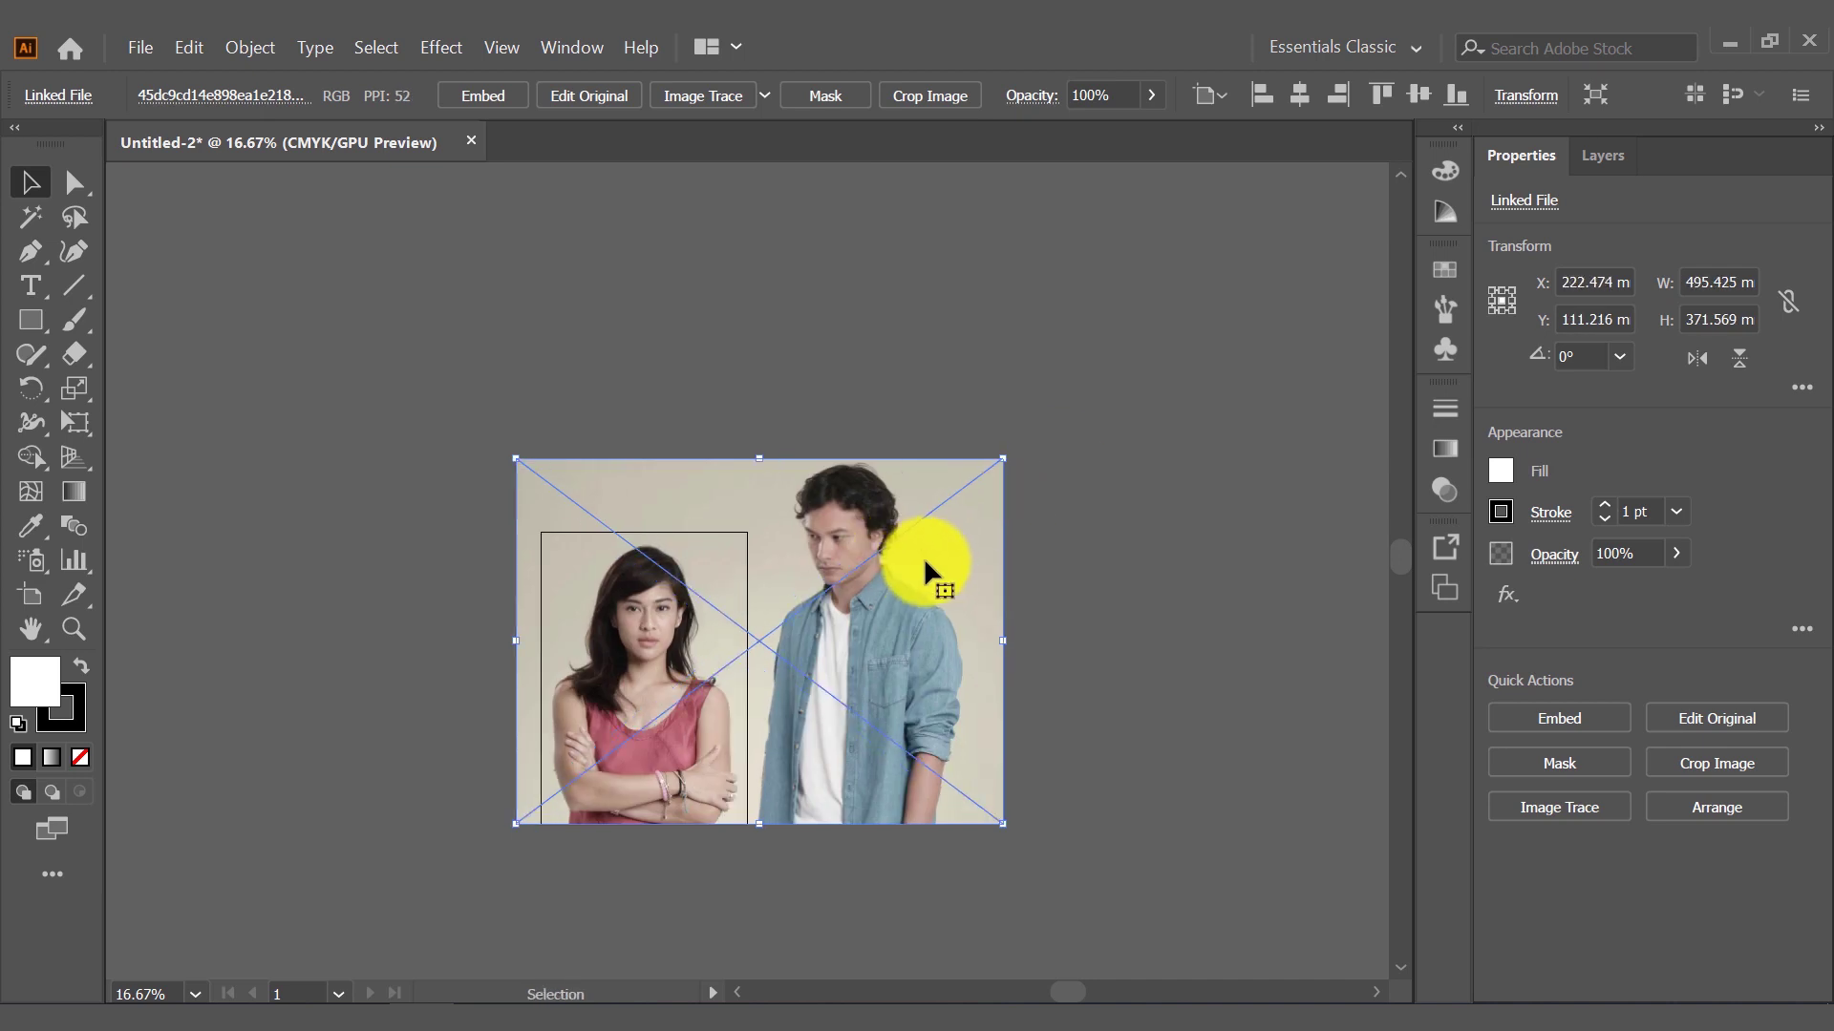
pyautogui.click(1331, 479)
# Dim the photo layer to 70%, lock it, and add a new layer for drawing
pyautogui.click(1604, 155)
pyautogui.doubleClick(1746, 212)
pyautogui.click(204, 299)
pyautogui.write('70')
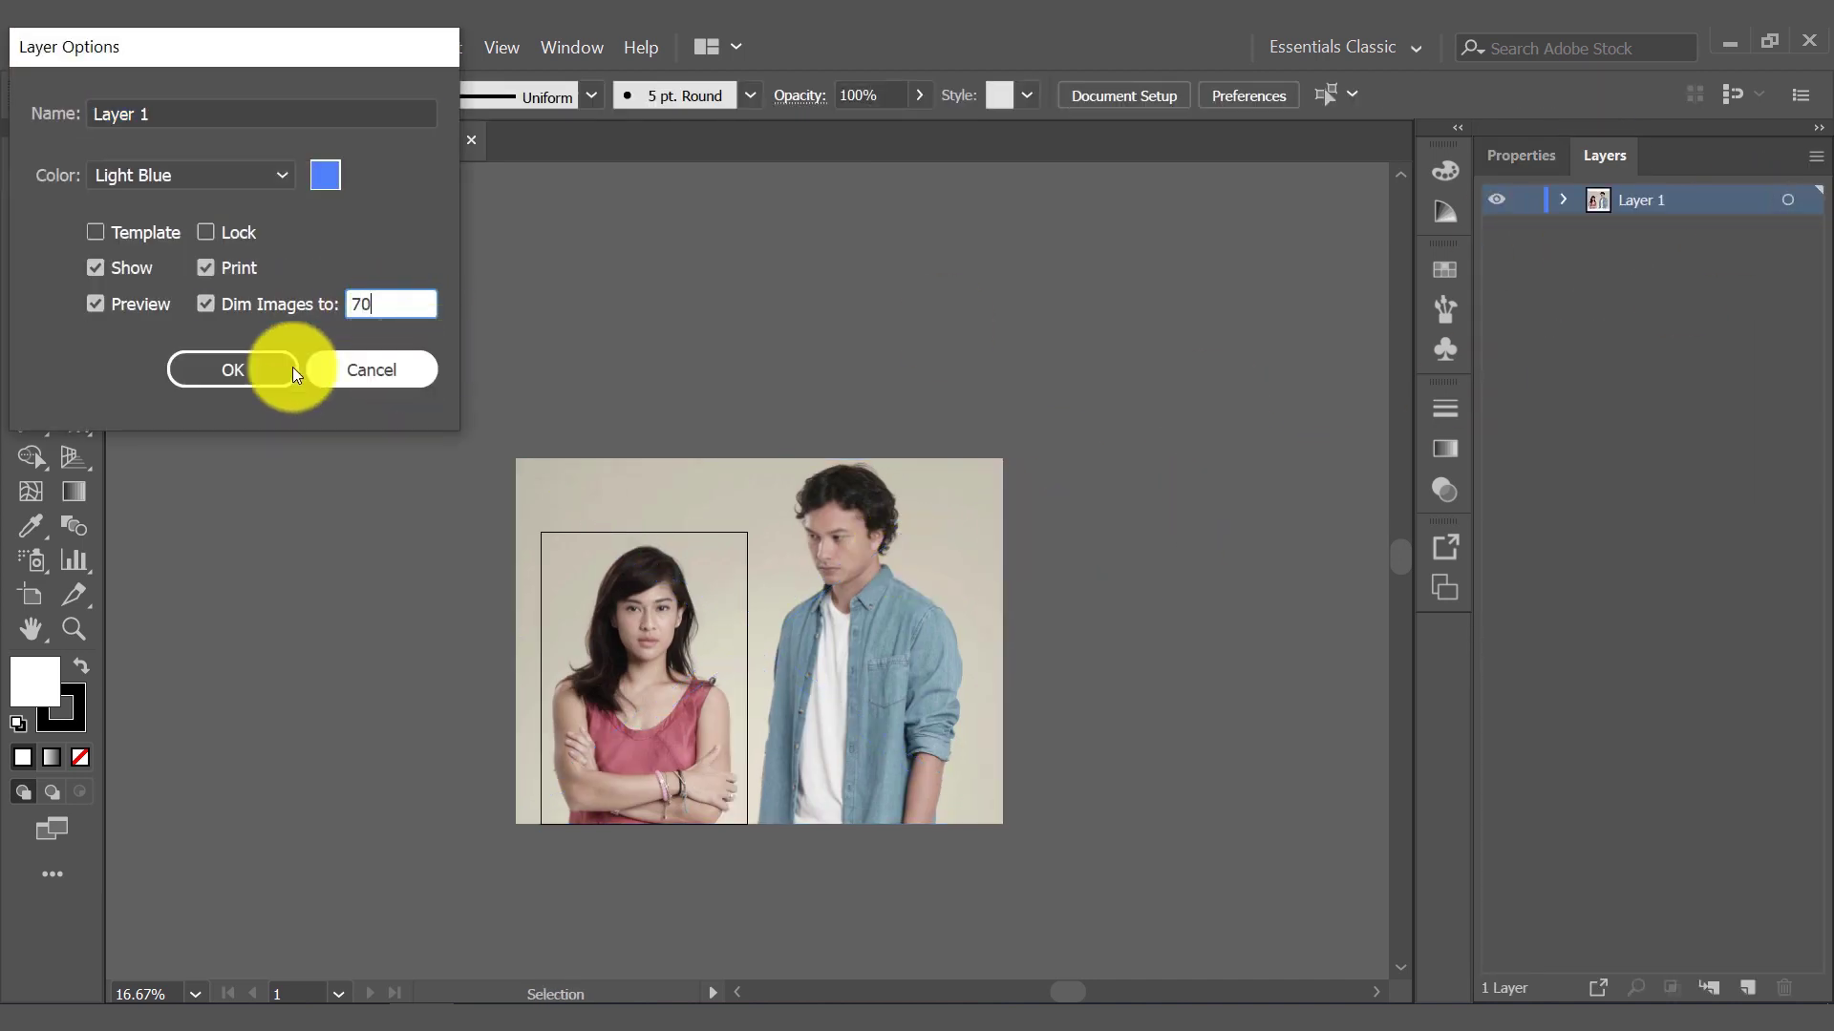
pyautogui.click(286, 368)
pyautogui.click(1527, 230)
pyautogui.click(1746, 988)
# Create a new 5 pt calligraphic brush whose size varies with pressure
pyautogui.click(74, 322)
pyautogui.rightClick(411, 425)
pyautogui.click(1445, 308)
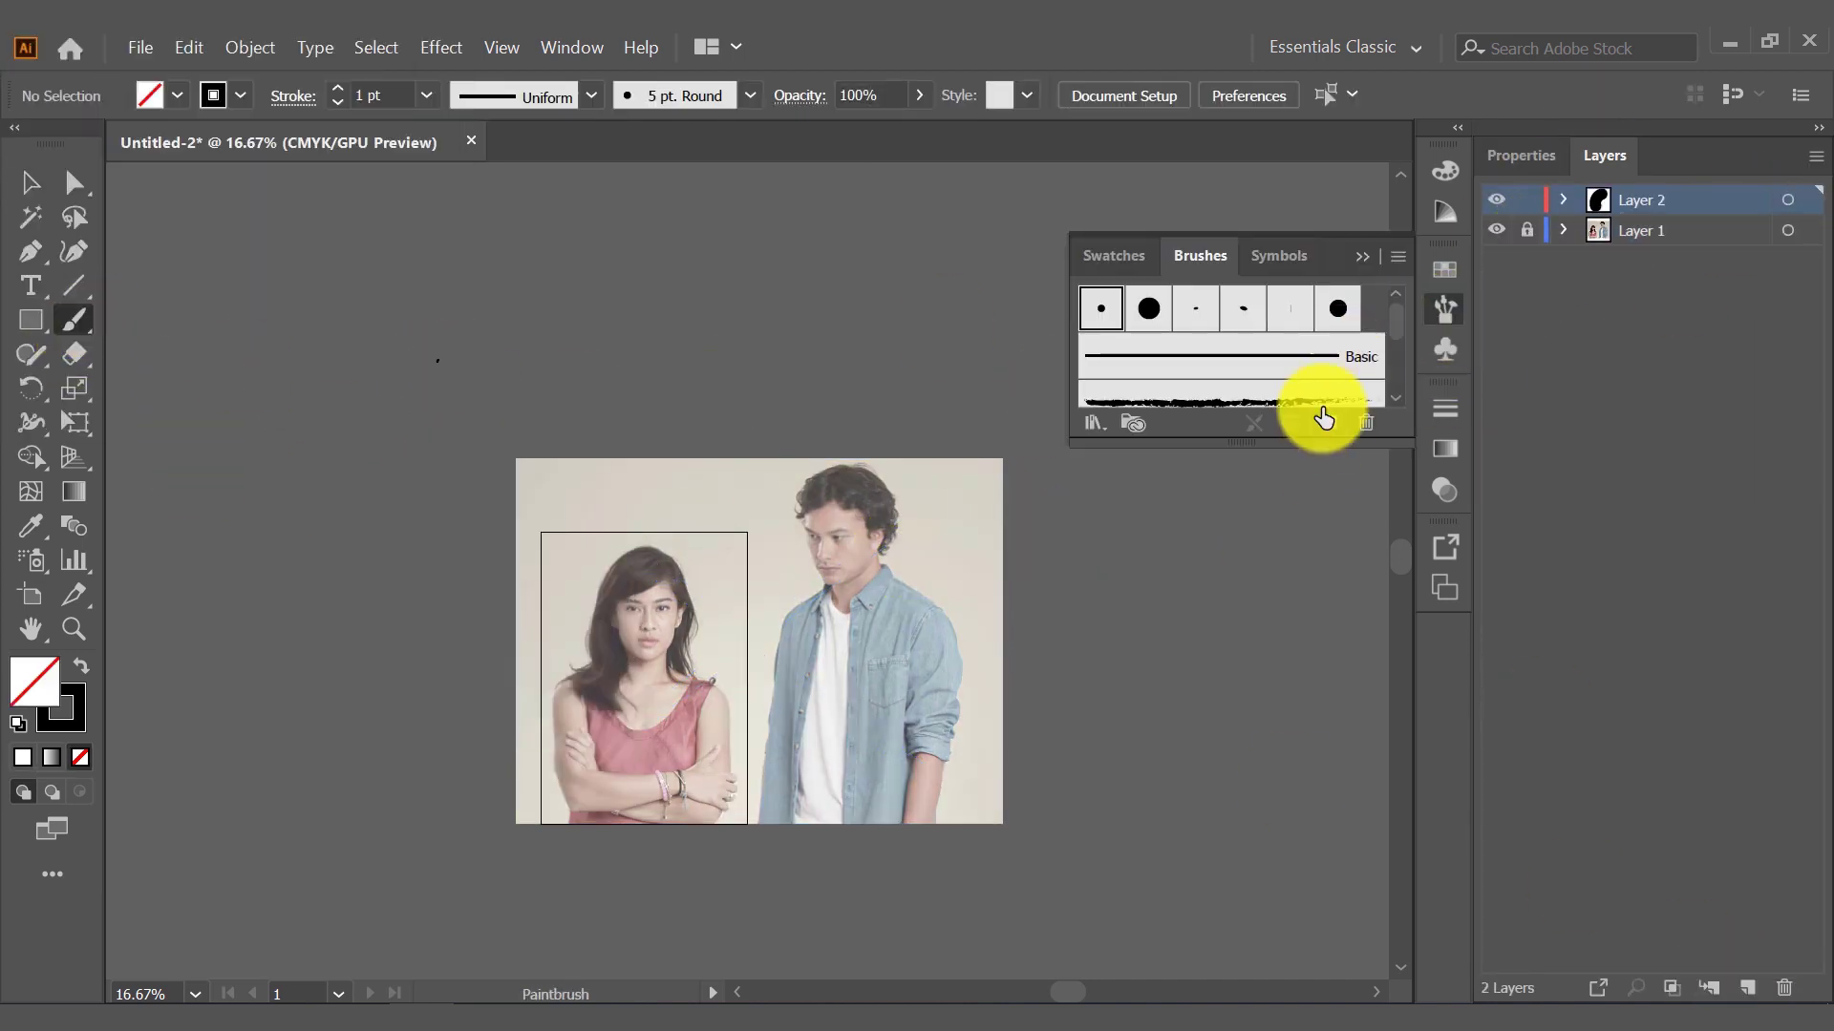
pyautogui.click(1329, 423)
pyautogui.click(90, 352)
pyautogui.click(475, 472)
pyautogui.click(468, 567)
pyautogui.write('5pt')
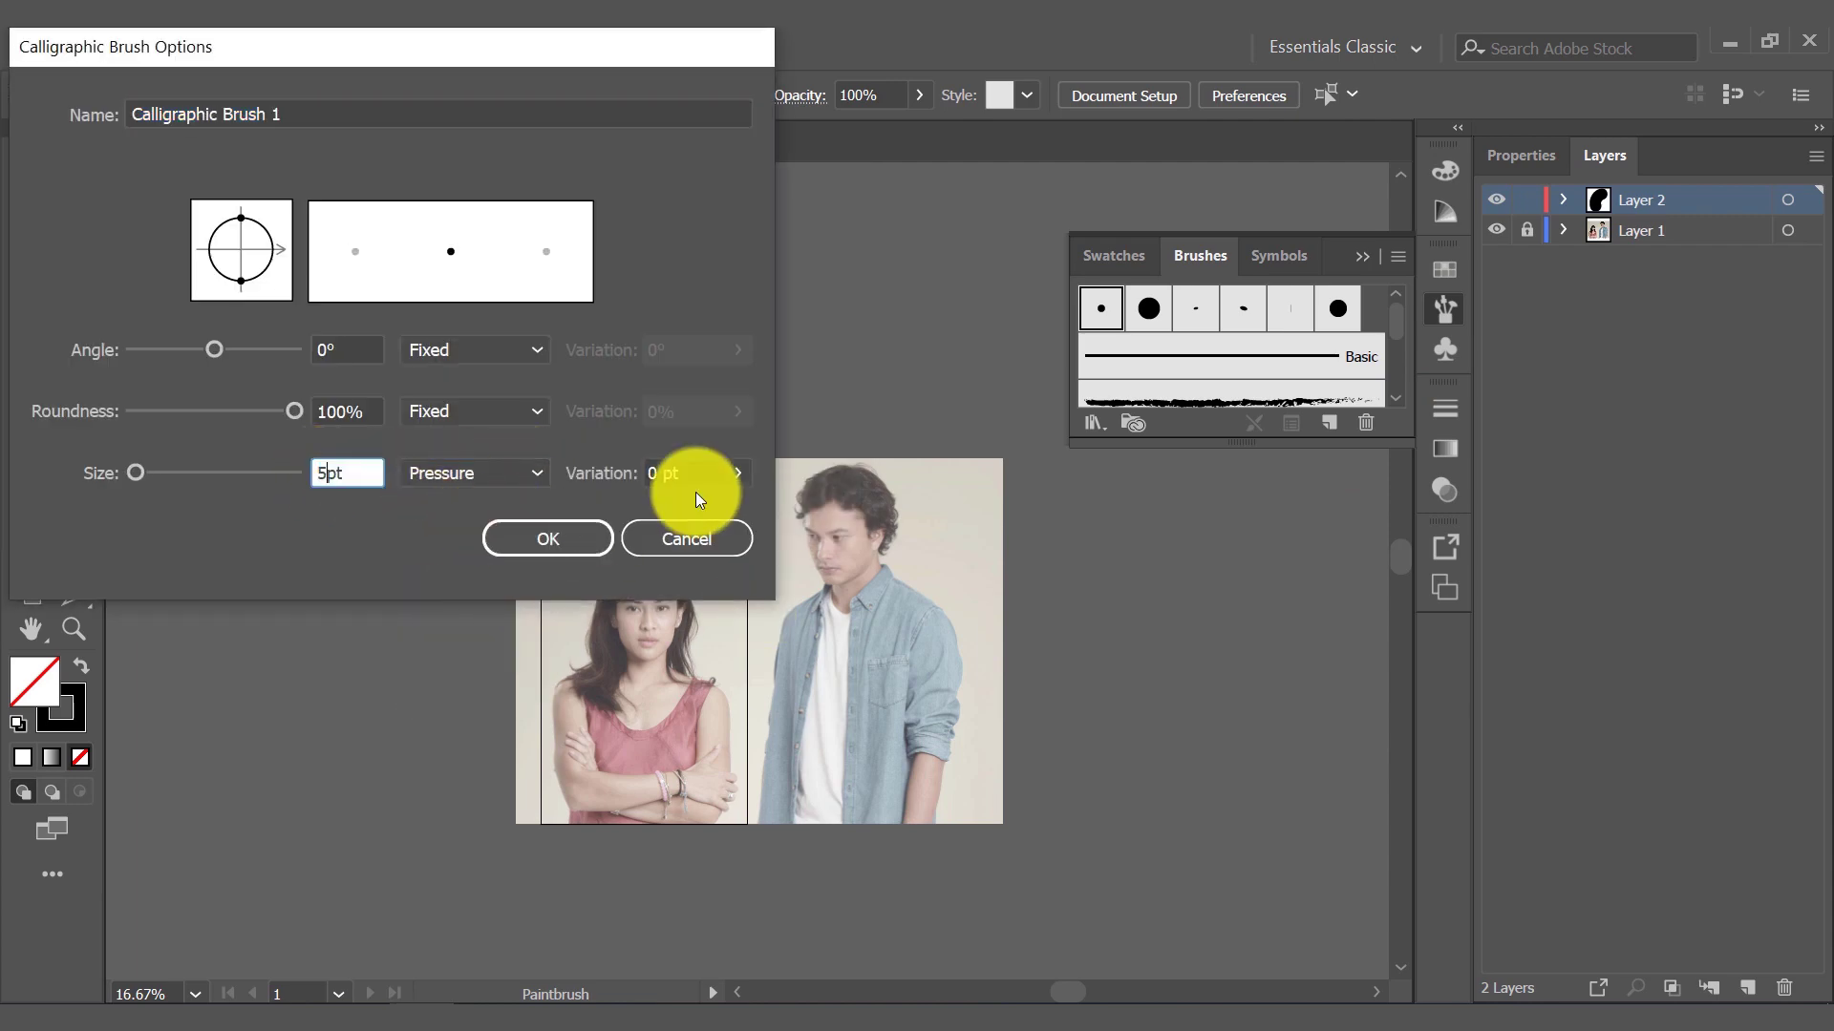
pyautogui.click(567, 541)
# Zoom in on the face, load the Skin Tone swatch library and set a dark brown stroke
pyautogui.press('z')
pyautogui.moveTo(594, 573)
pyautogui.mouseDown()
pyautogui.moveTo(708, 520)
pyautogui.moveTo(917, 704)
pyautogui.moveTo(807, 573)
pyautogui.mouseUp()
pyautogui.click(1445, 269)
pyautogui.click(1251, 691)
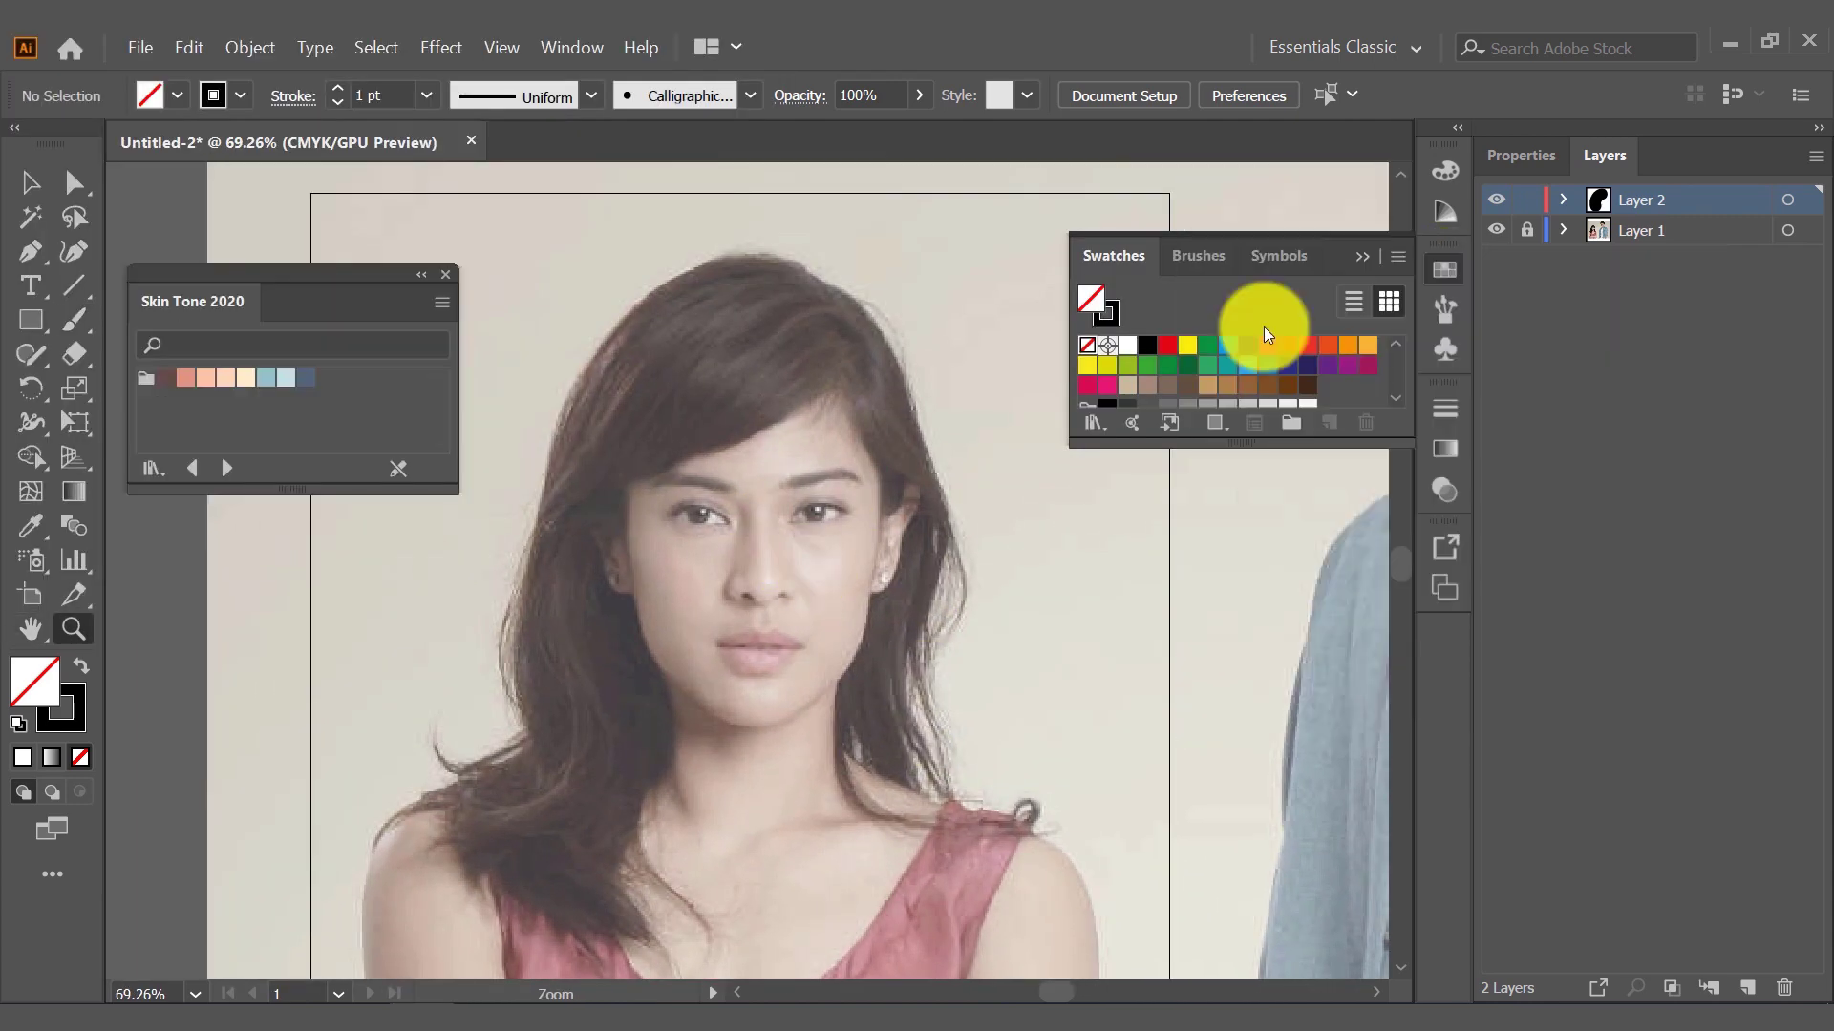
pyautogui.click(84, 695)
pyautogui.click(165, 378)
pyautogui.press('b')
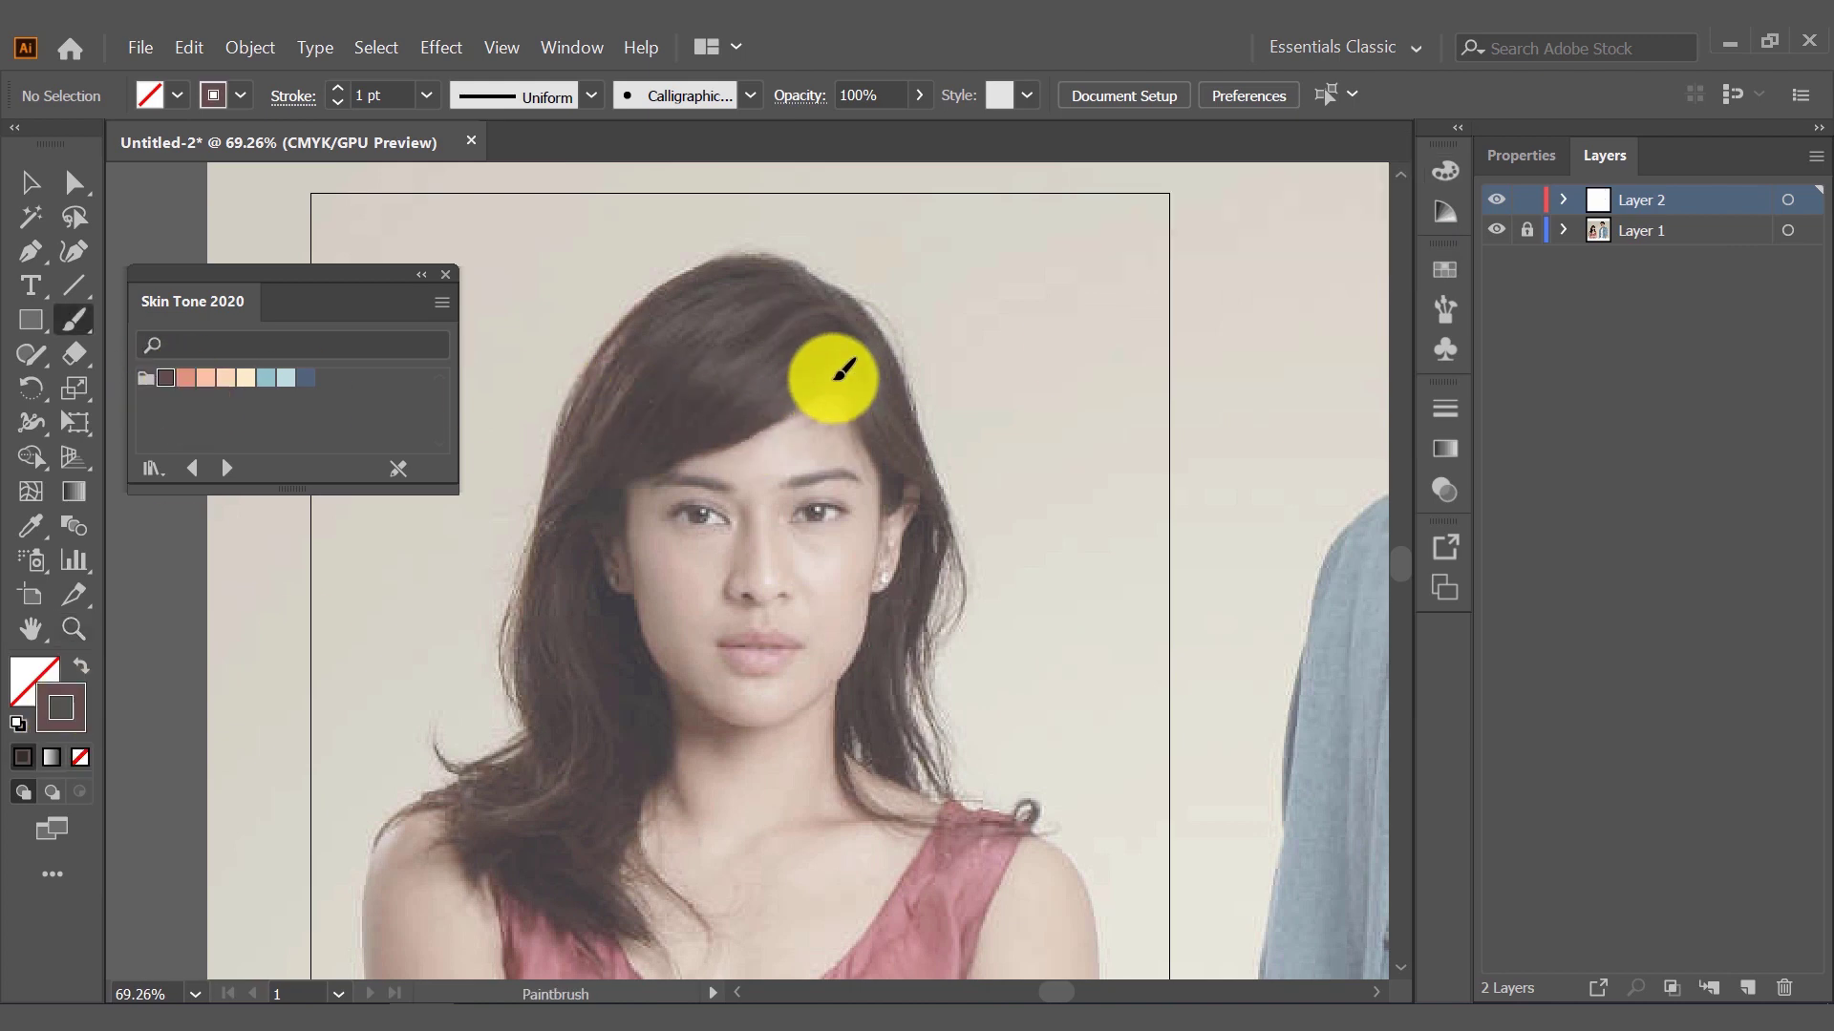
# Trace brown brush outlines down the neck and along the top, left and right of the hair
pyautogui.scroll(2, 612, 559)
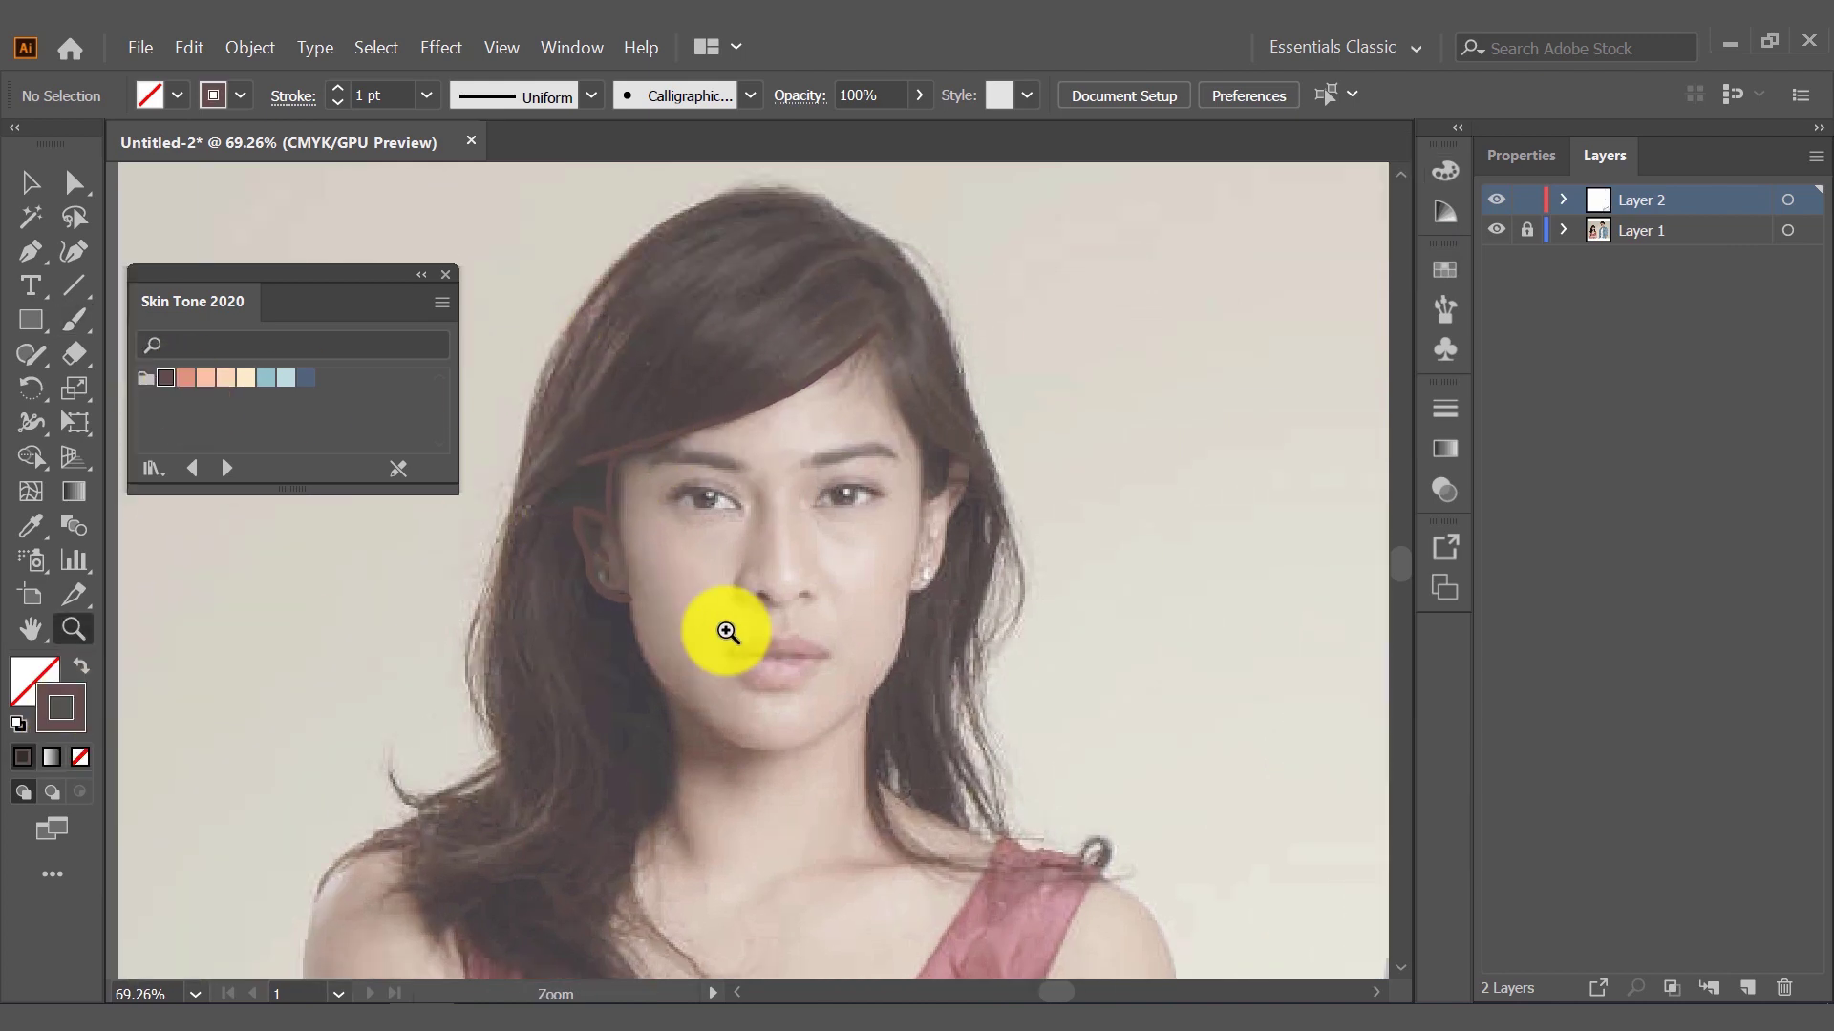
pyautogui.scroll(-1, 720, 626)
pyautogui.moveTo(695, 184)
pyautogui.mouseDown()
pyautogui.moveTo(779, 853)
pyautogui.moveTo(583, 783)
pyautogui.mouseUp()
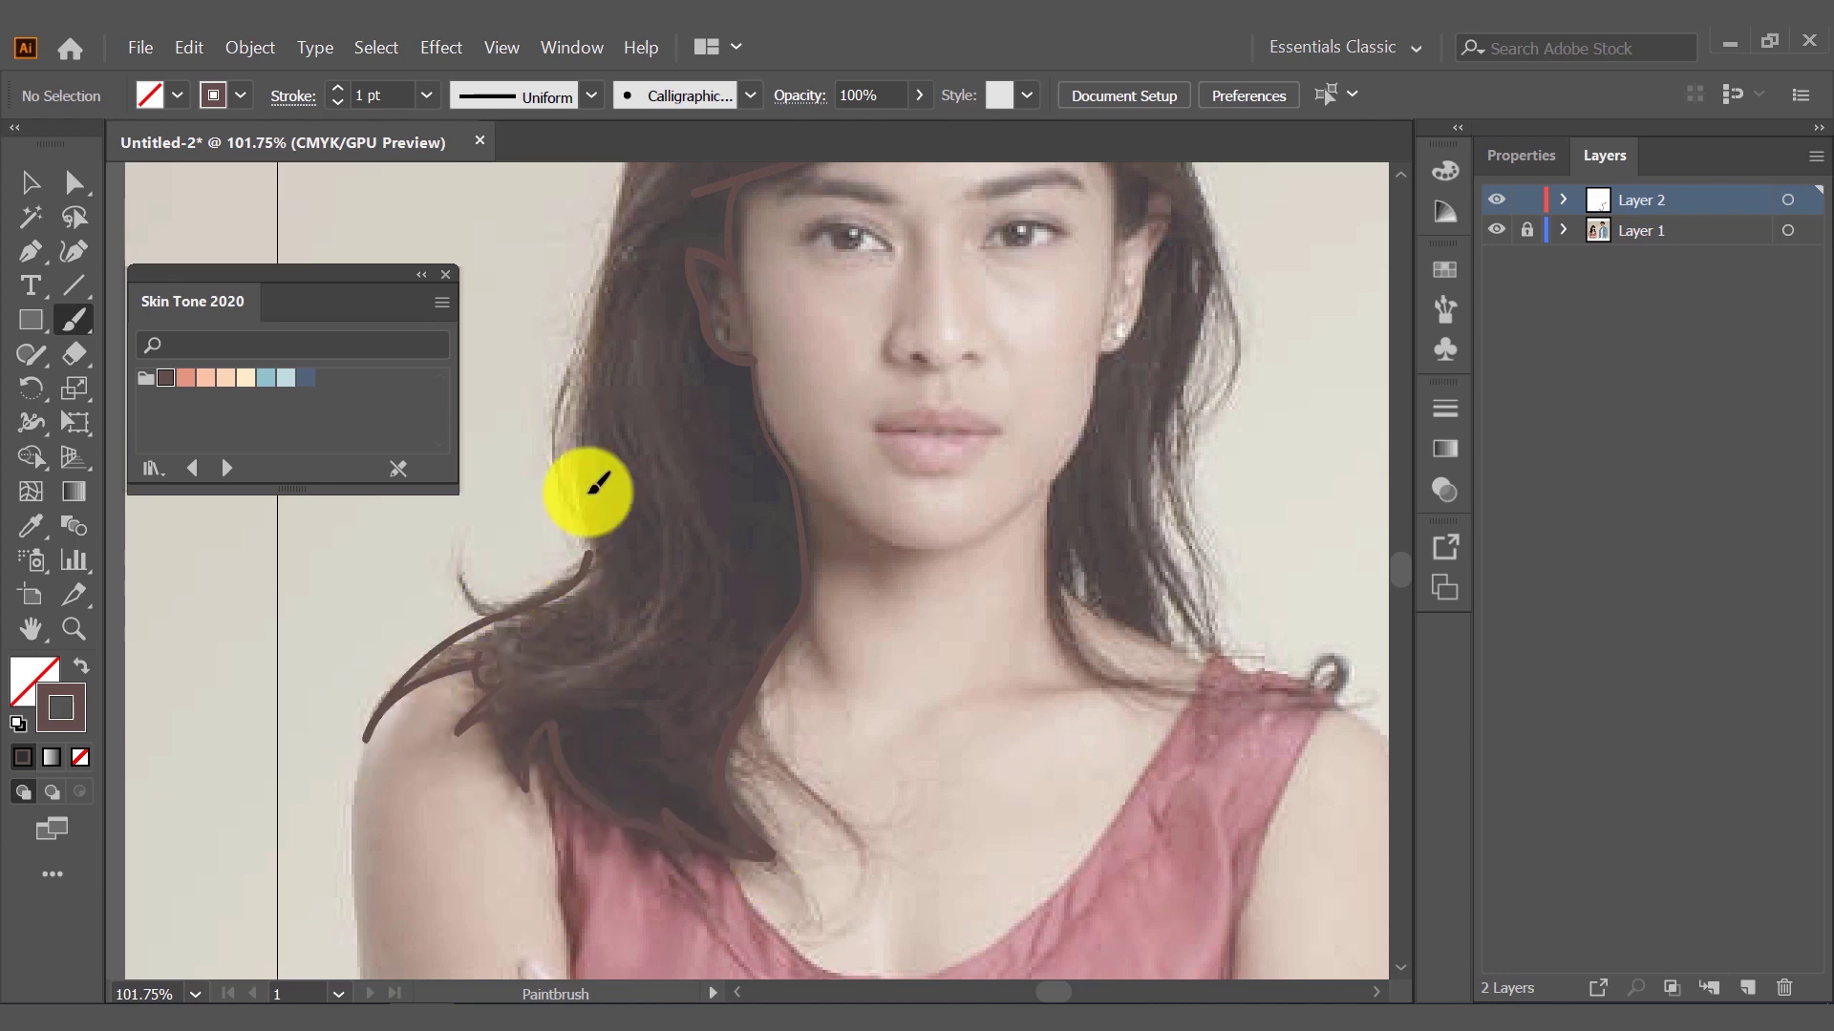
pyautogui.scroll(2, 594, 492)
pyautogui.moveTo(673, 355); pyautogui.dragTo(630, 735)
pyautogui.scroll(3, 635, 737)
pyautogui.moveTo(1082, 325)
pyautogui.mouseDown()
pyautogui.moveTo(774, 409)
pyautogui.moveTo(668, 654)
pyautogui.mouseUp()
pyautogui.moveTo(1134, 401)
pyautogui.mouseDown()
pyautogui.moveTo(938, 332)
pyautogui.moveTo(1056, 712)
pyautogui.mouseUp()
pyautogui.scroll(-2, 1053, 712)
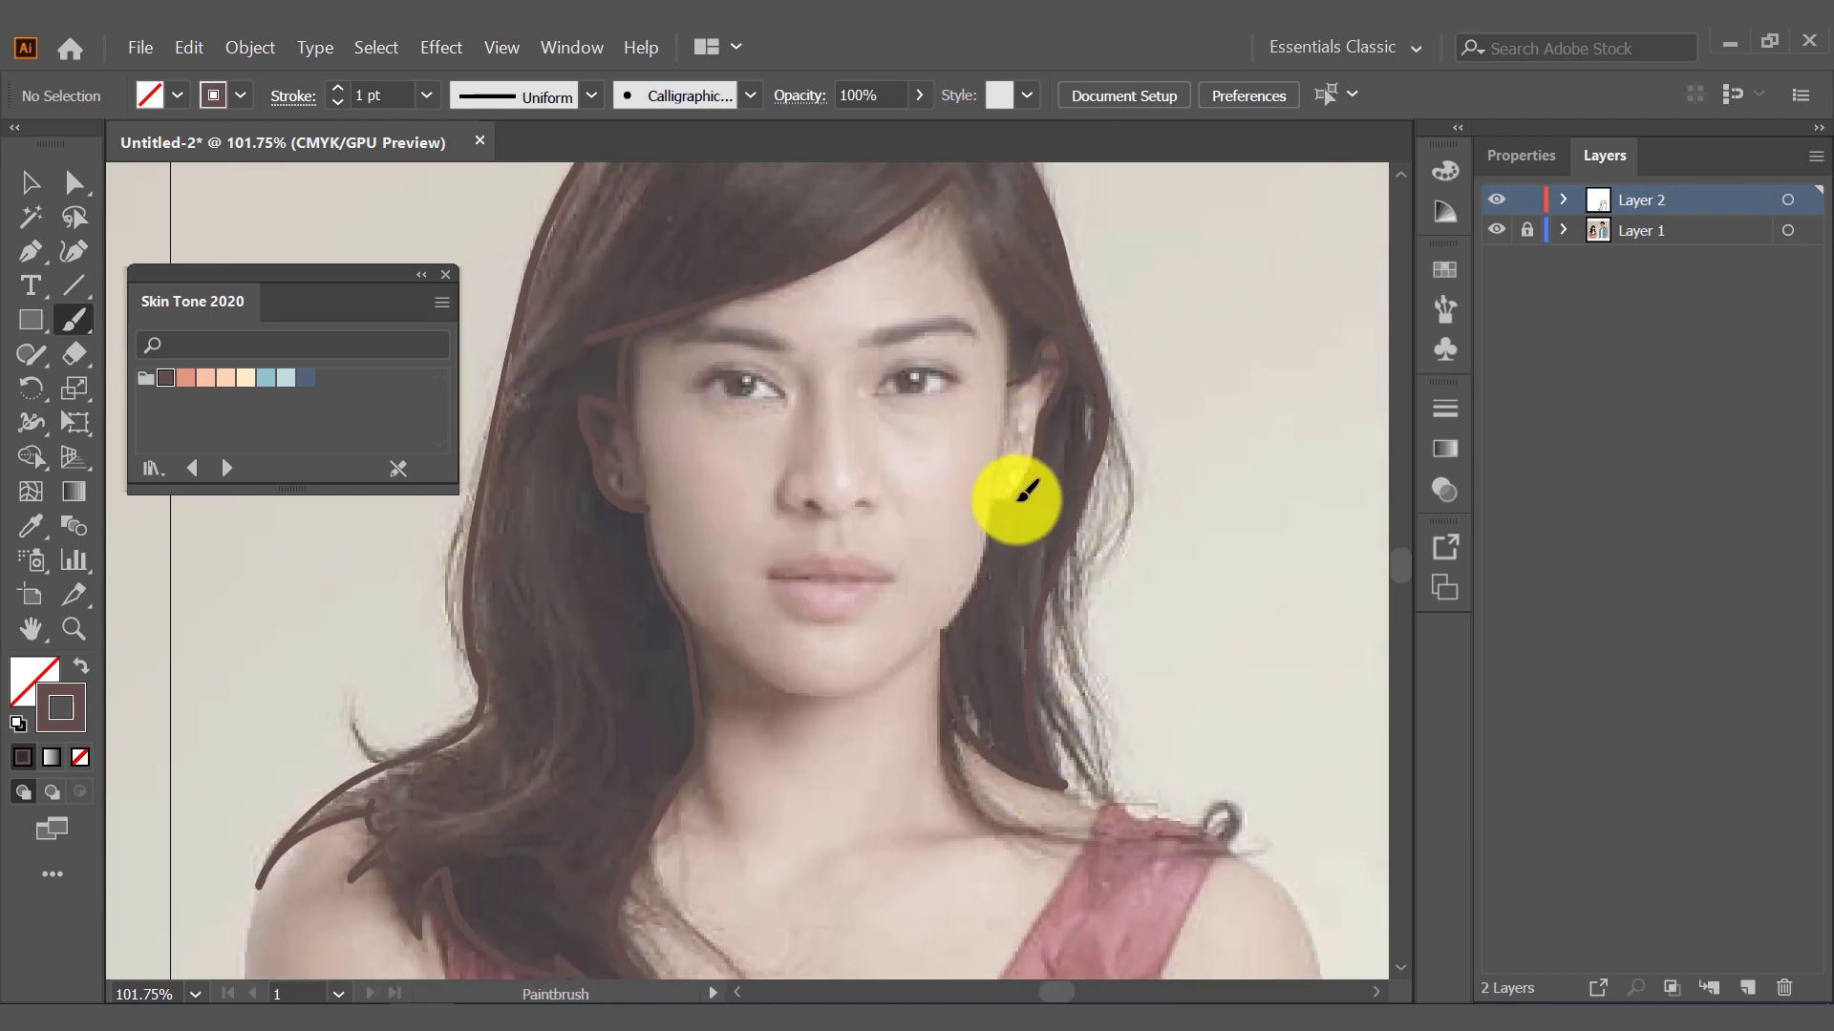
pyautogui.scroll(2, 969, 606)
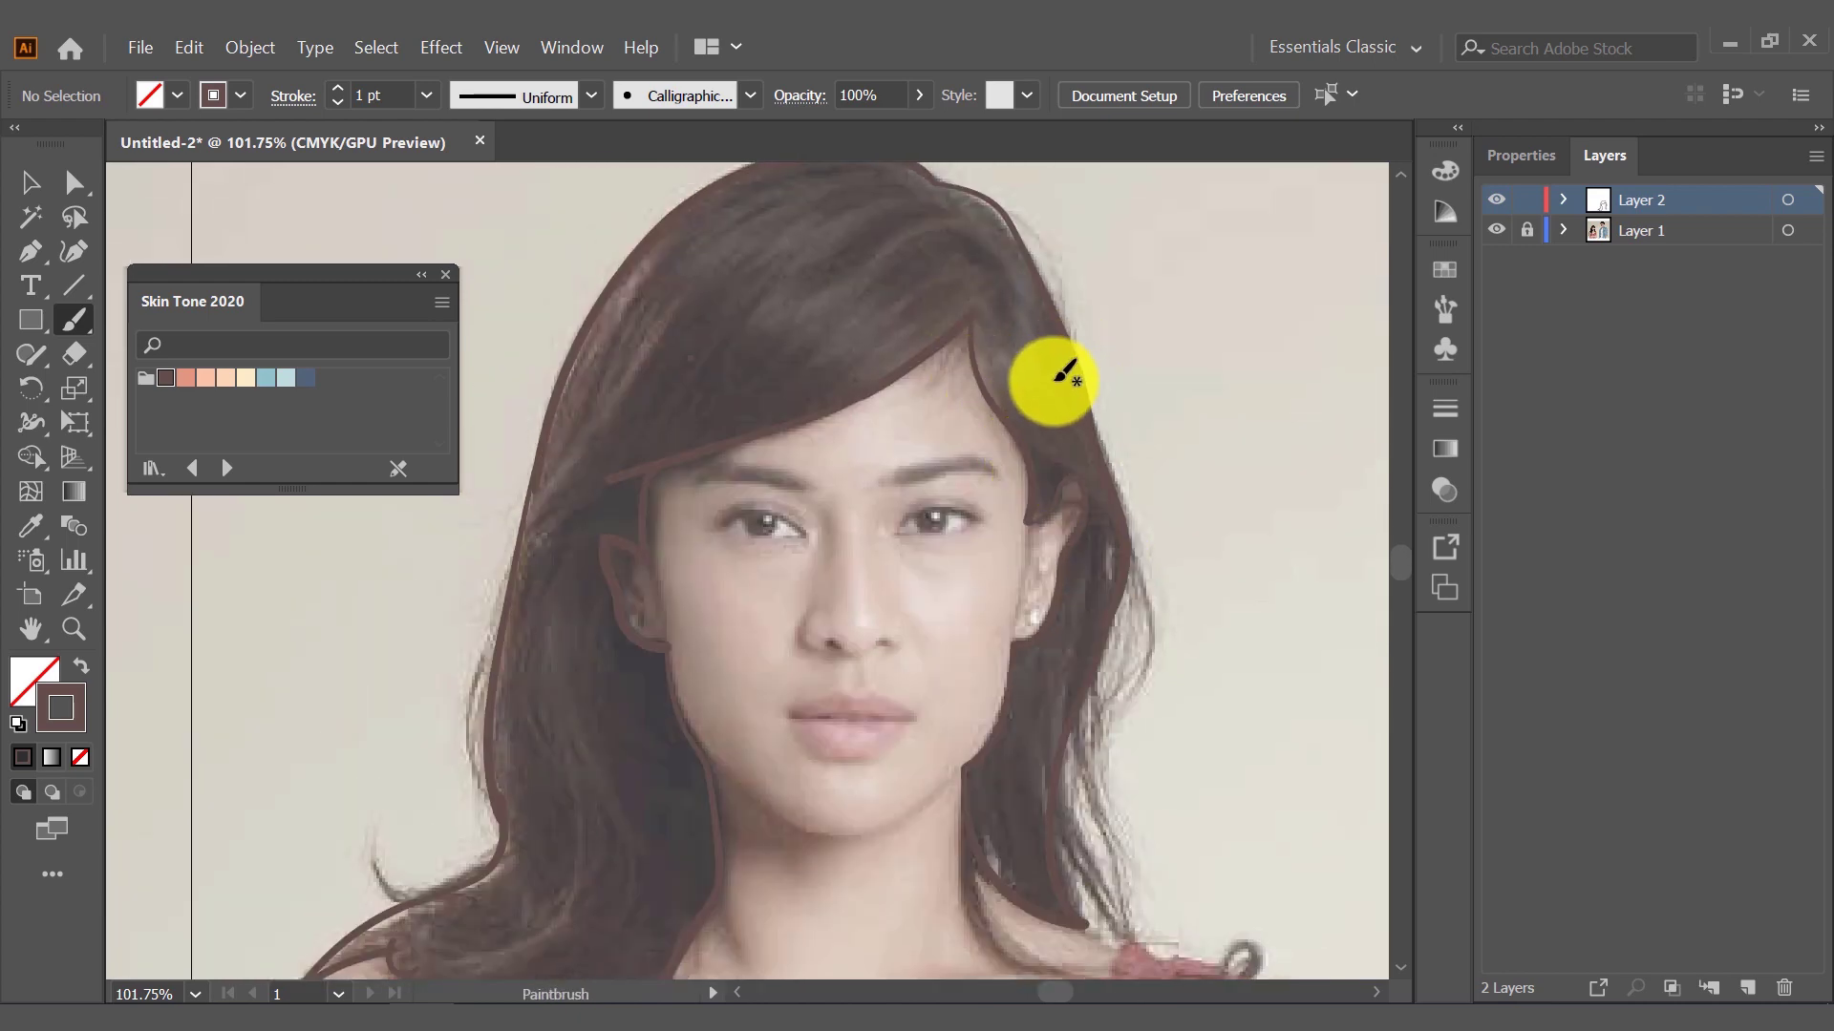
# Zoom out to the whole figure and select the hair outline group
pyautogui.press('z')
pyautogui.keyDown('alt'); pyautogui.click(802, 626); pyautogui.keyUp('alt')
pyautogui.keyDown('alt'); pyautogui.click(933, 389); pyautogui.keyUp('alt')
pyautogui.click(251, 47)
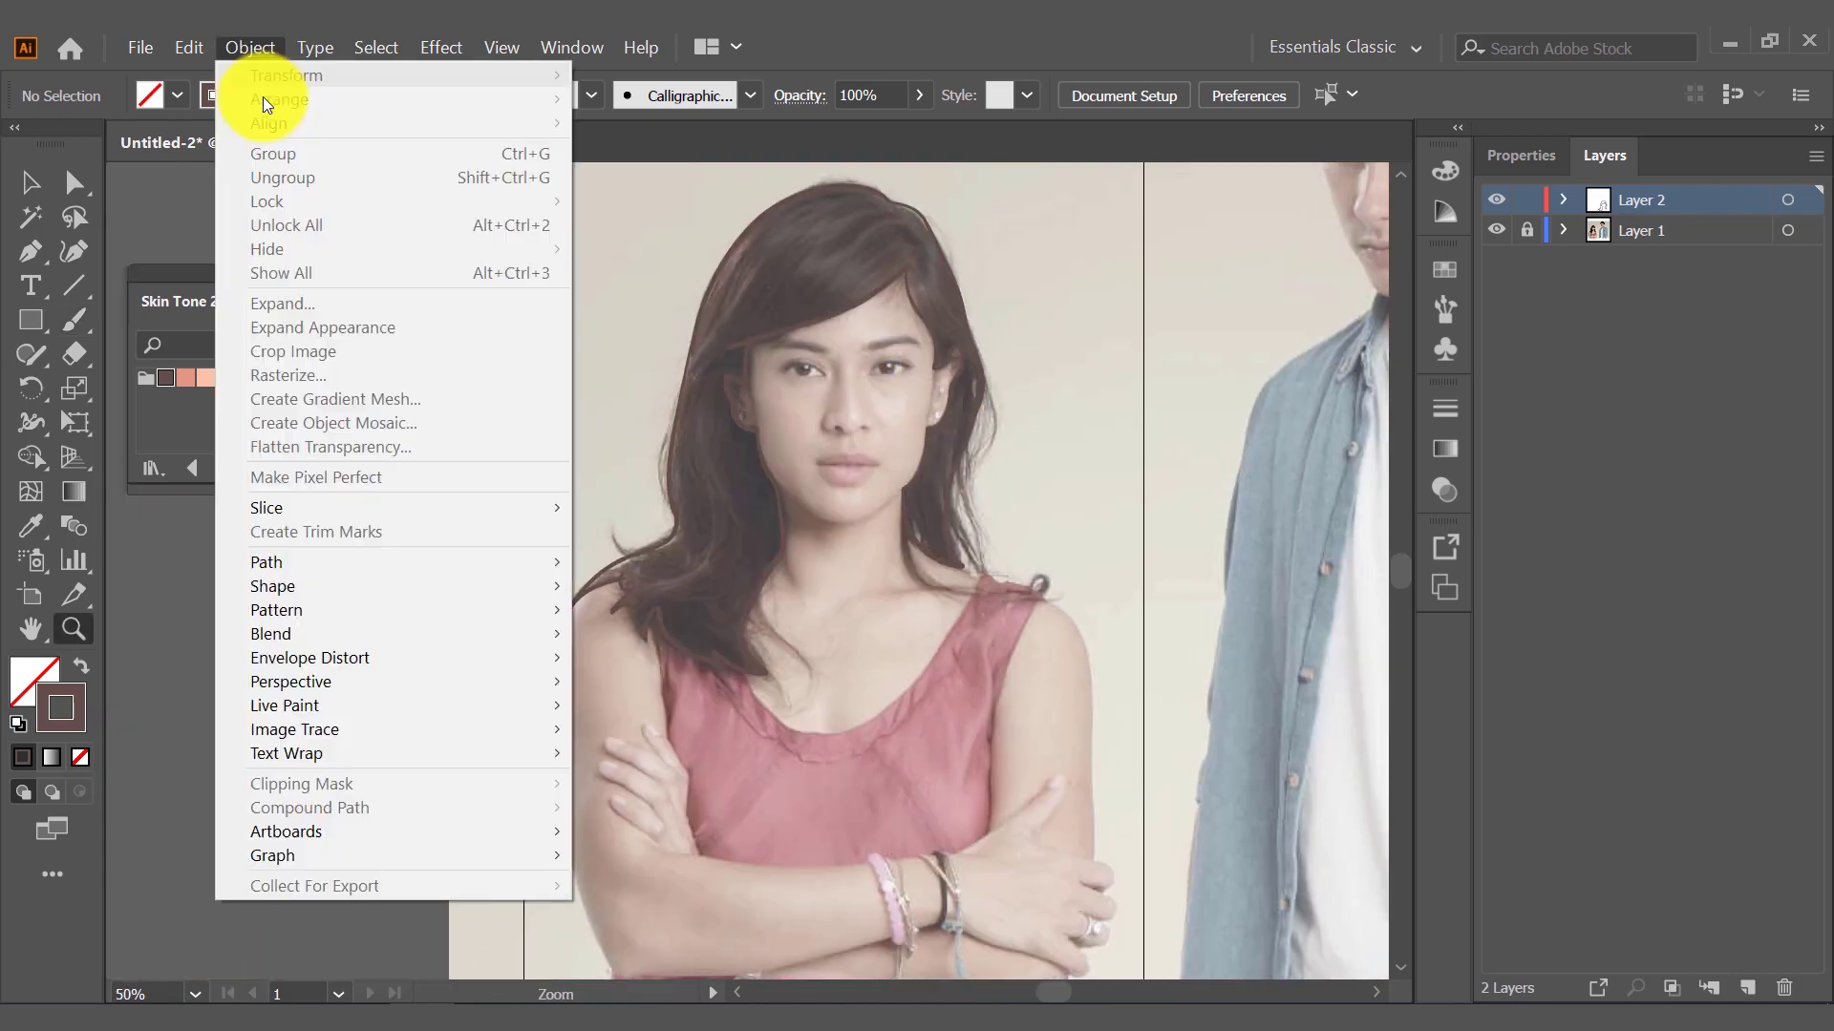
pyautogui.press('Escape')
pyautogui.scroll(1, 896, 525)
pyautogui.press('v')
pyautogui.click(726, 396)
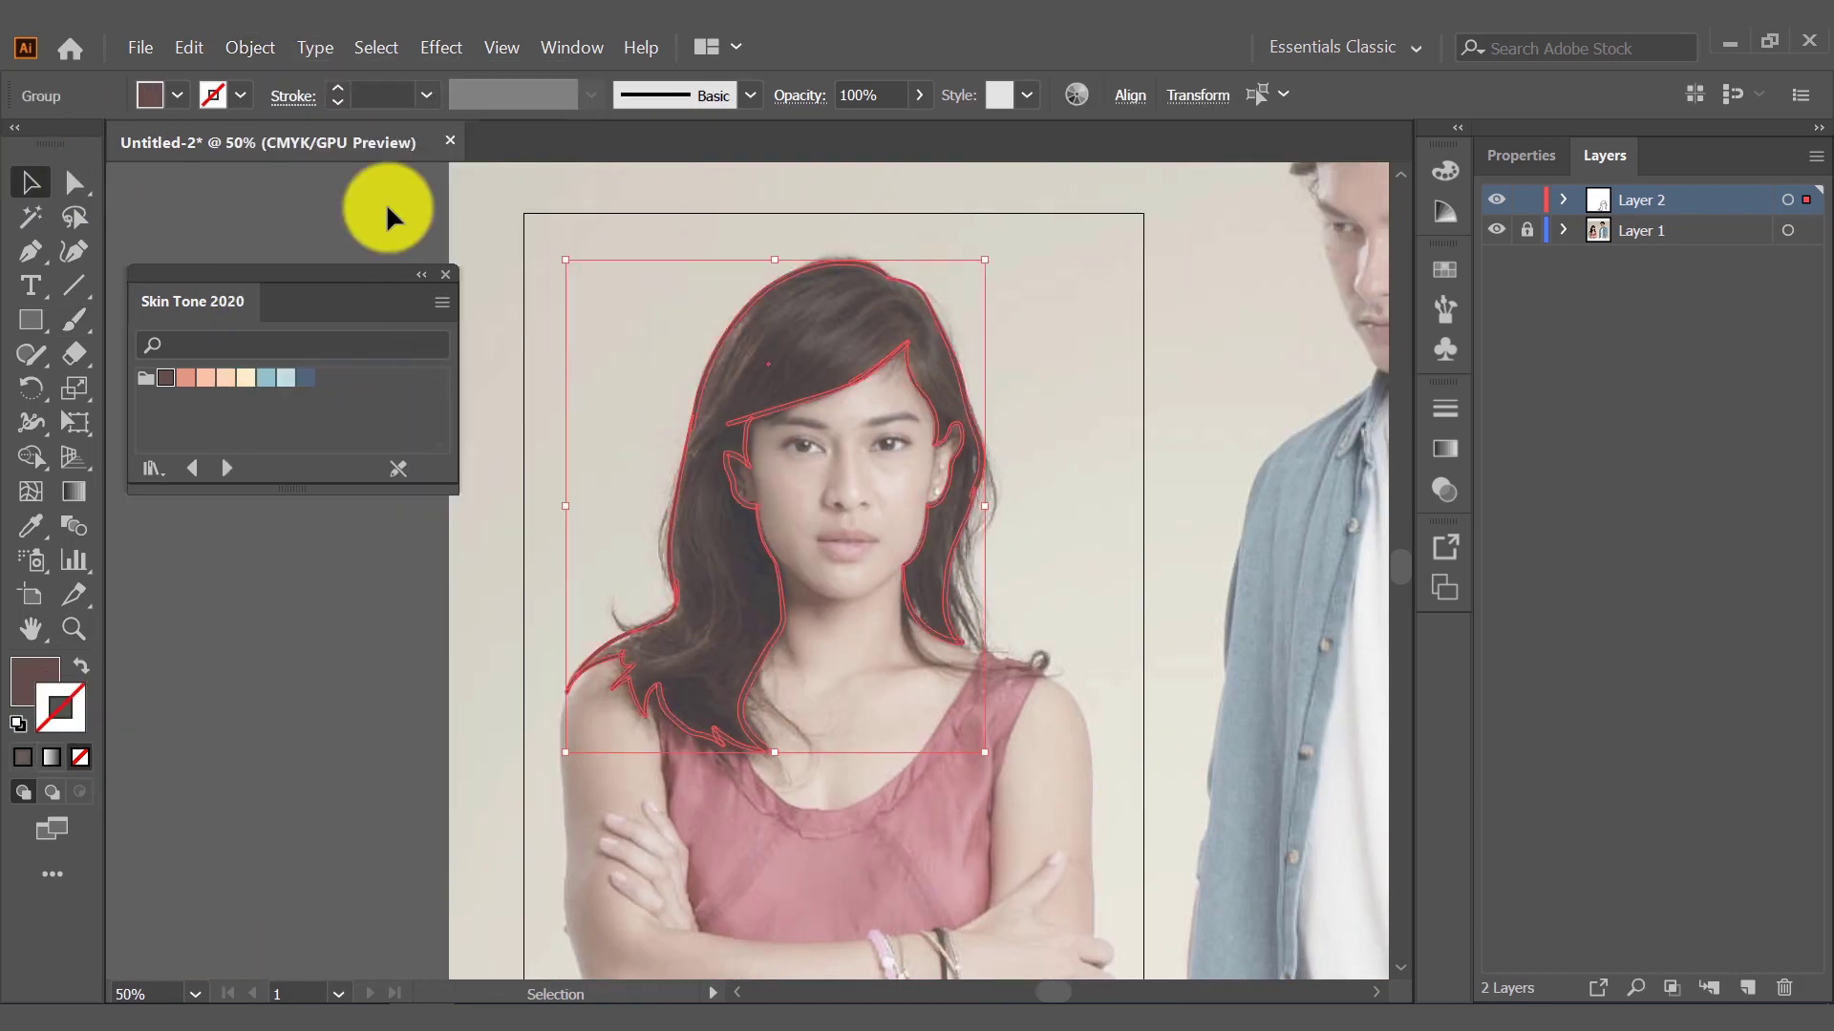
# Merge the hair outlines into one shape with Pathfinder Unite, then deselect it
pyautogui.click(1520, 155)
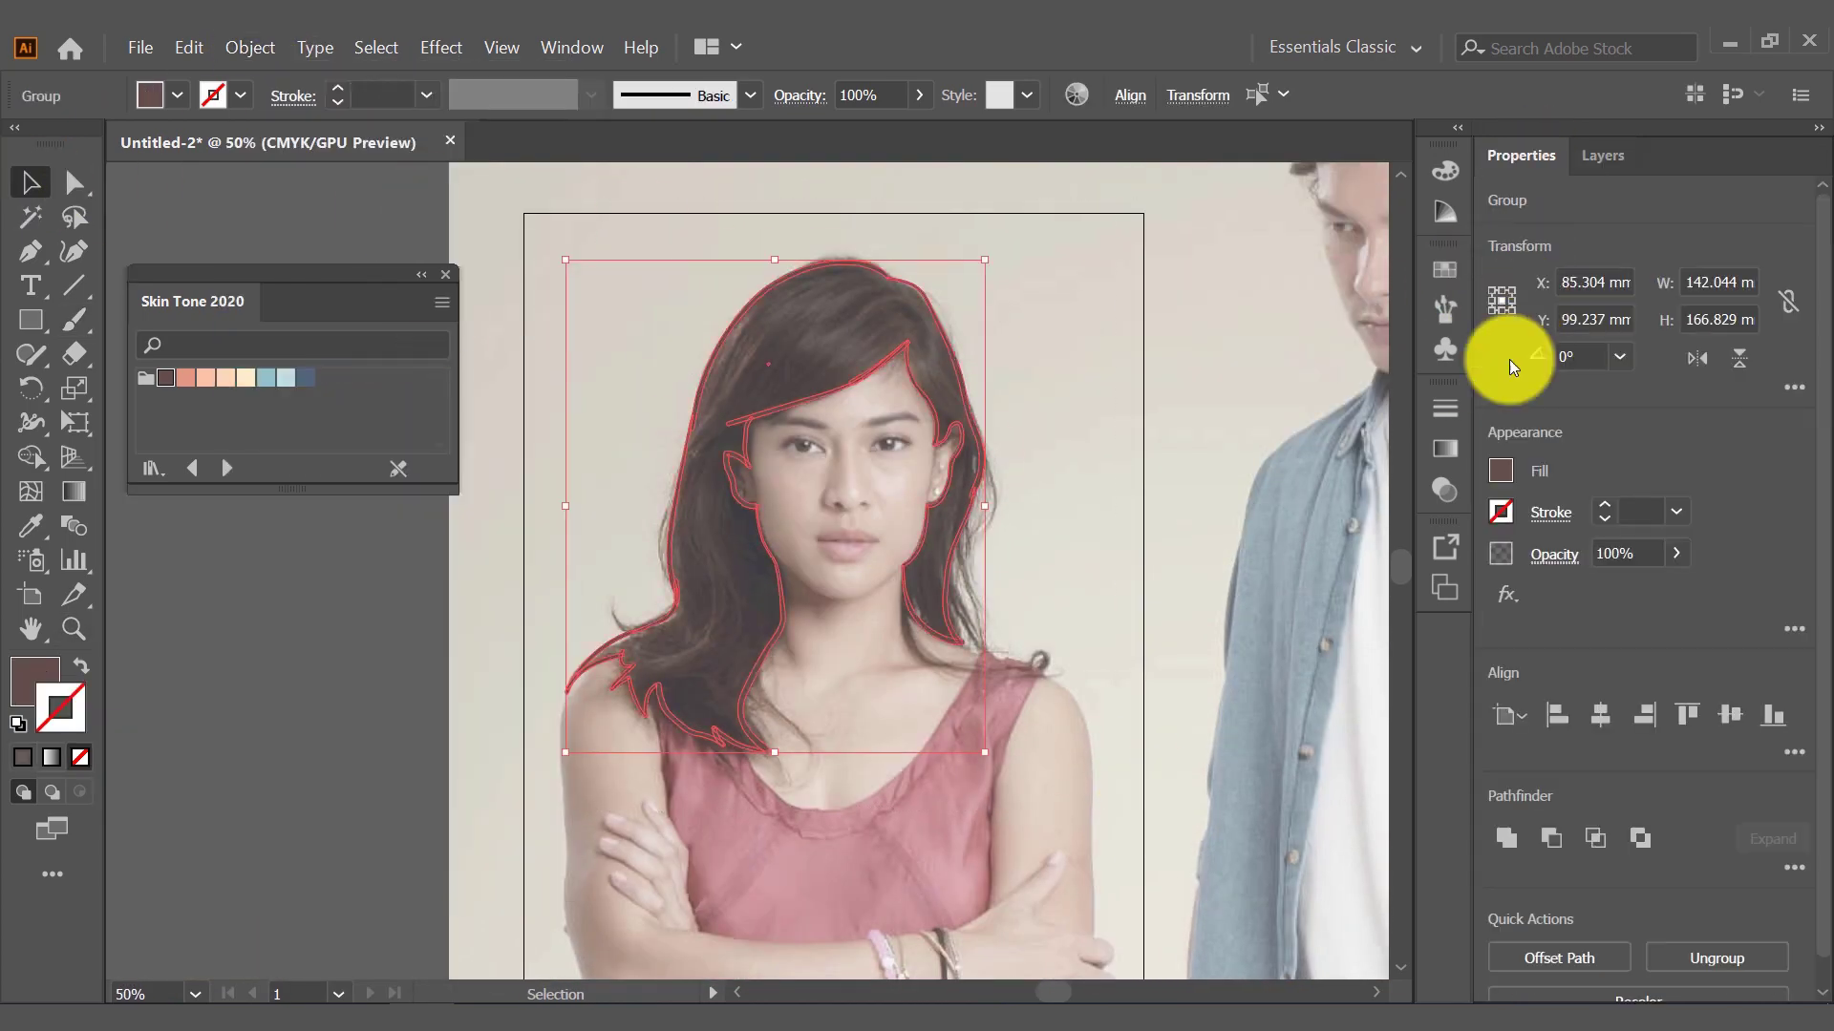
pyautogui.click(1510, 839)
pyautogui.click(251, 47)
pyautogui.click(360, 324)
pyautogui.click(1602, 840)
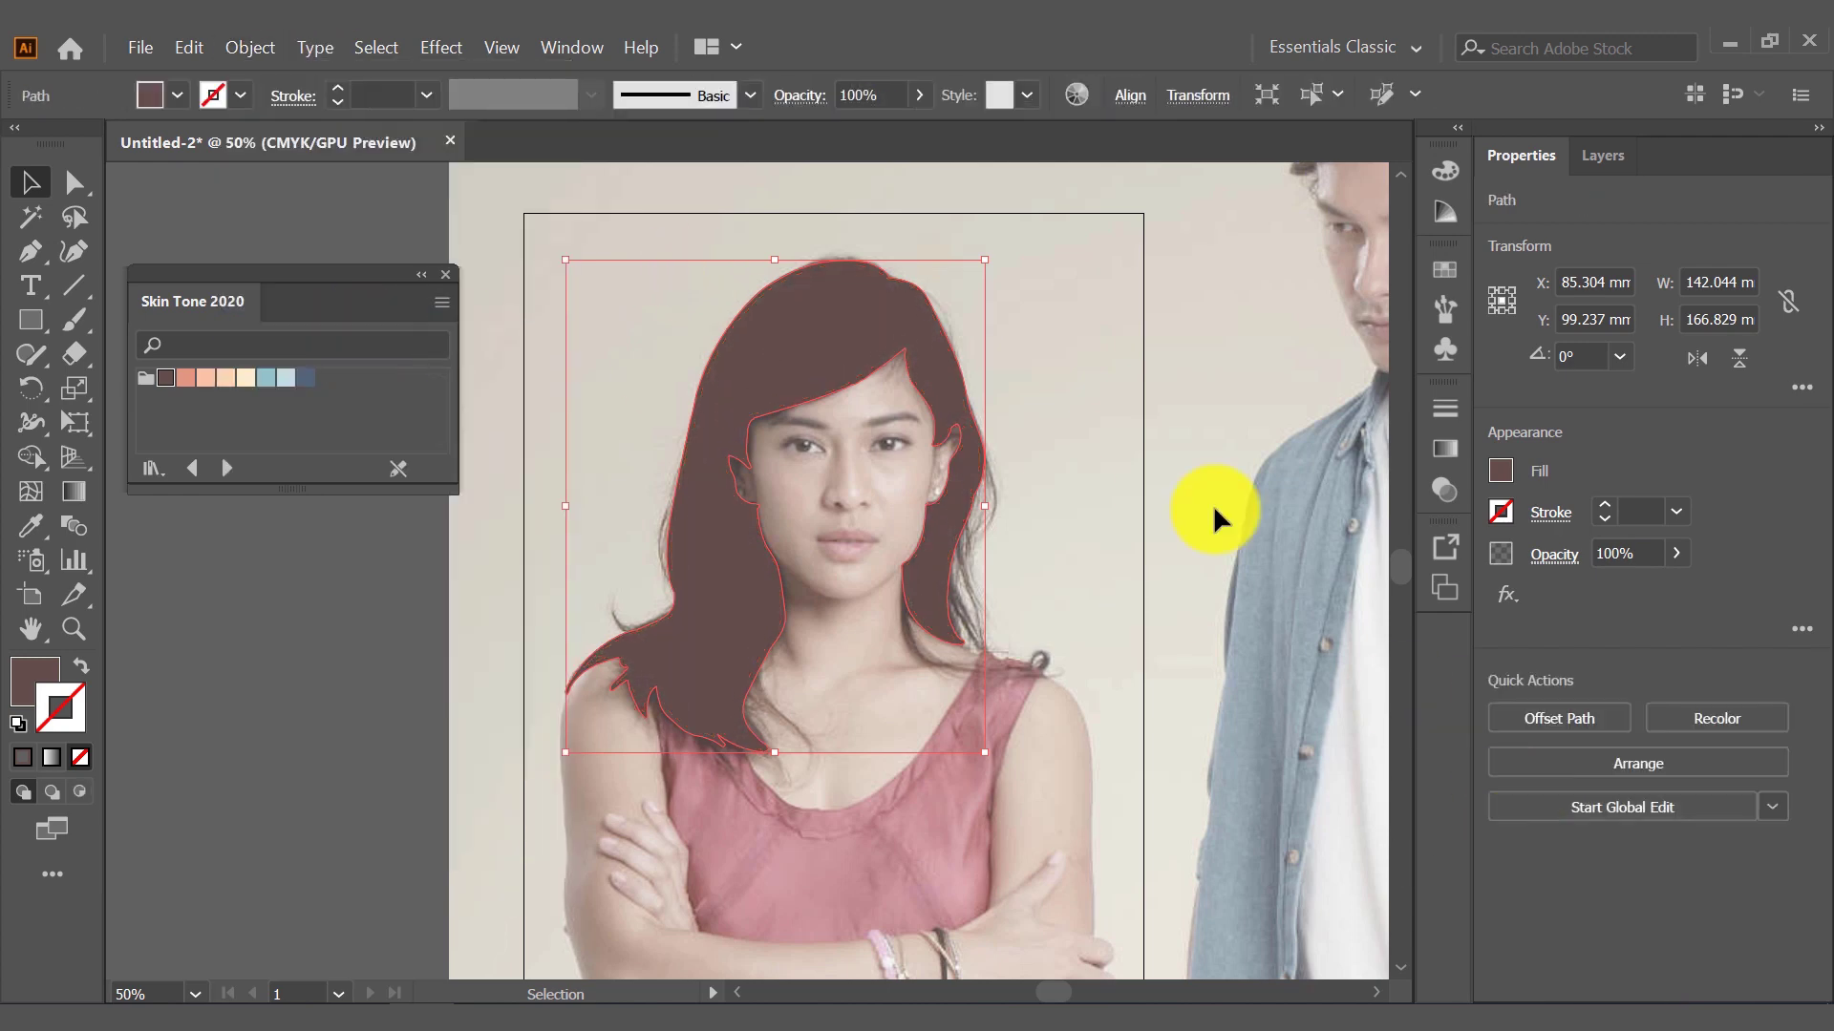
pyautogui.click(1212, 516)
pyautogui.press('b')
pyautogui.click(426, 94)
# Undo a stray stroke and brush thin strands along the neck and hanging hair
pyautogui.moveTo(591, 366); pyautogui.dragTo(563, 514)
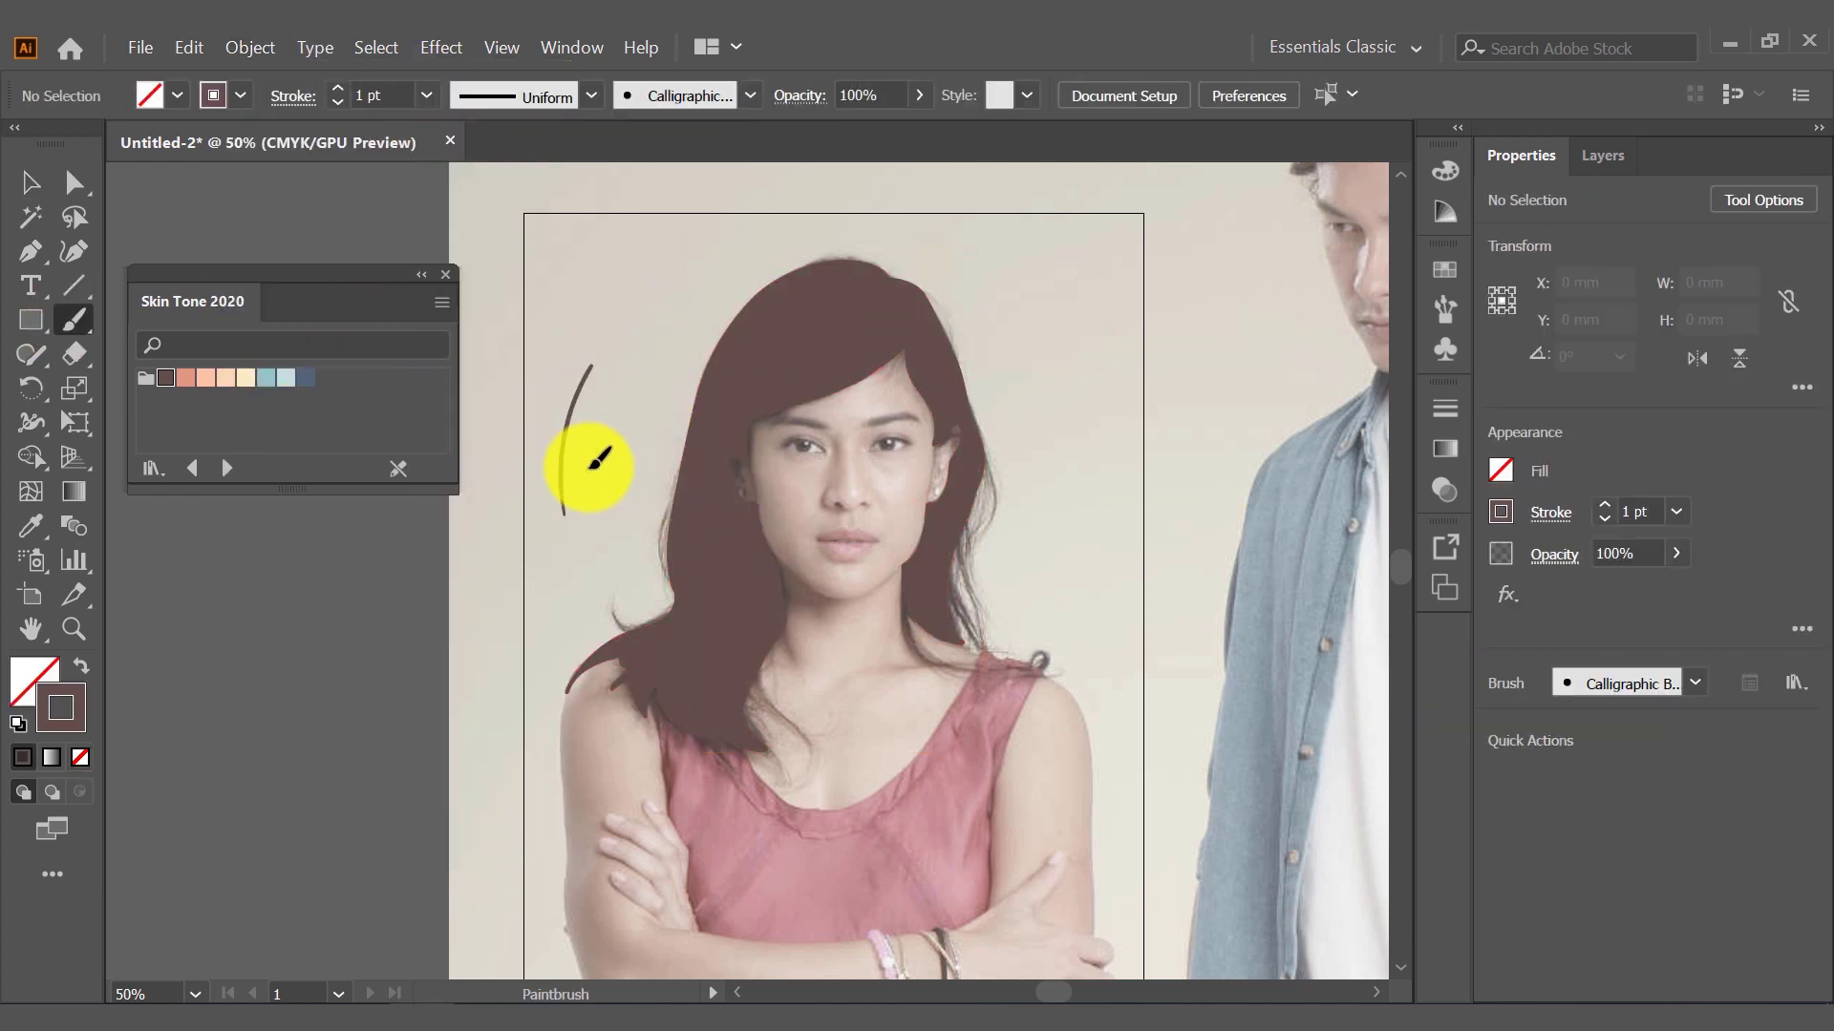
pyautogui.hotkey('ctrl', 'z')
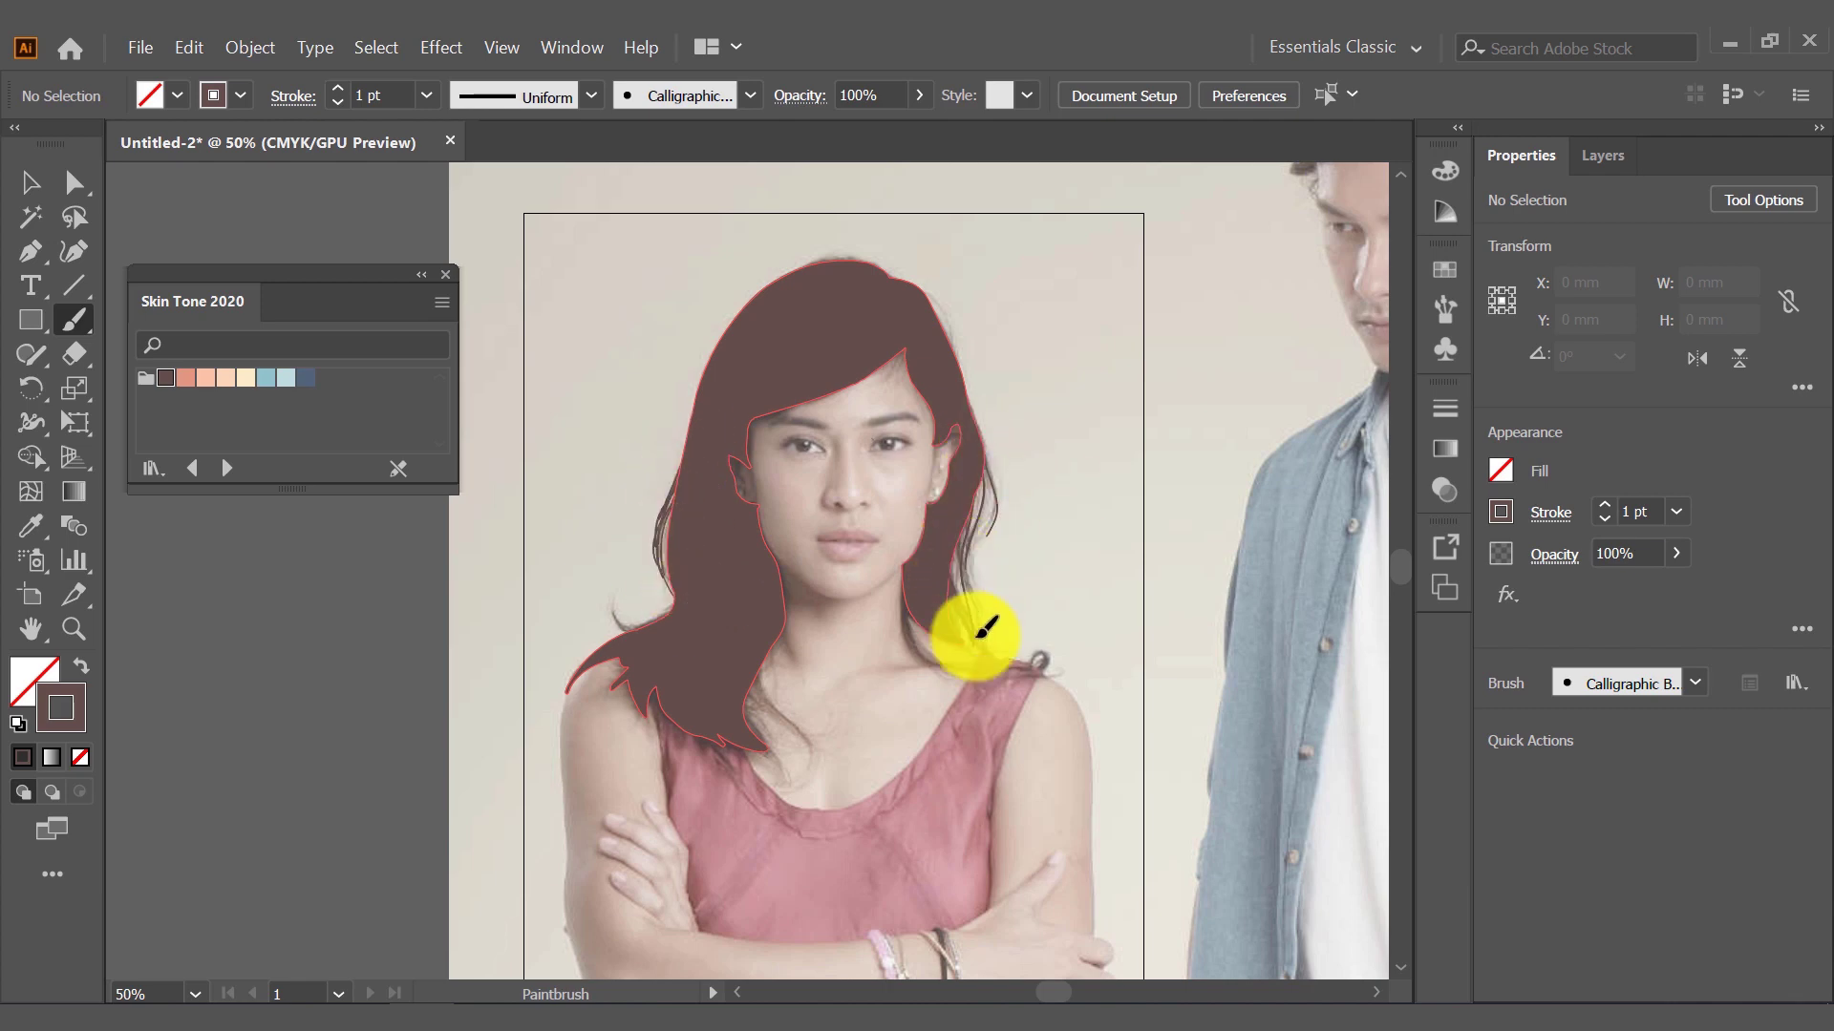
pyautogui.scroll(2, 917, 601)
pyautogui.scroll(1, 917, 602)
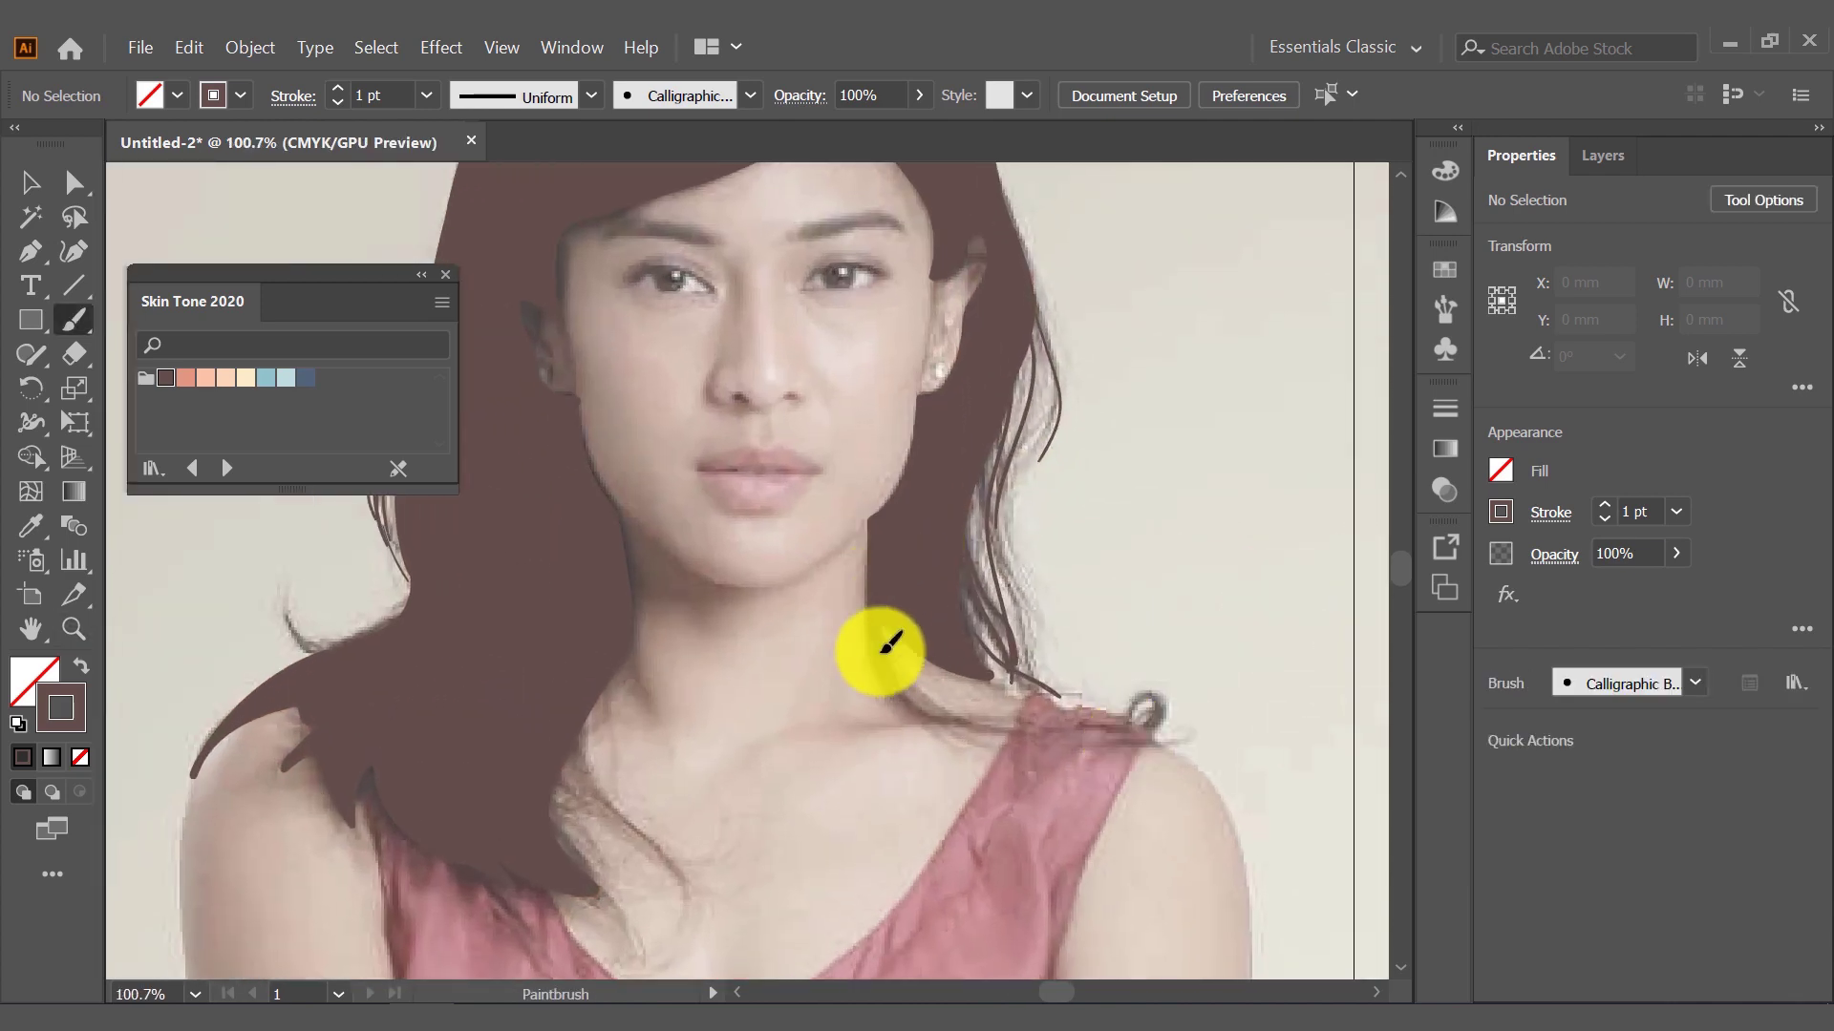
pyautogui.moveTo(885, 611); pyautogui.dragTo(983, 730)
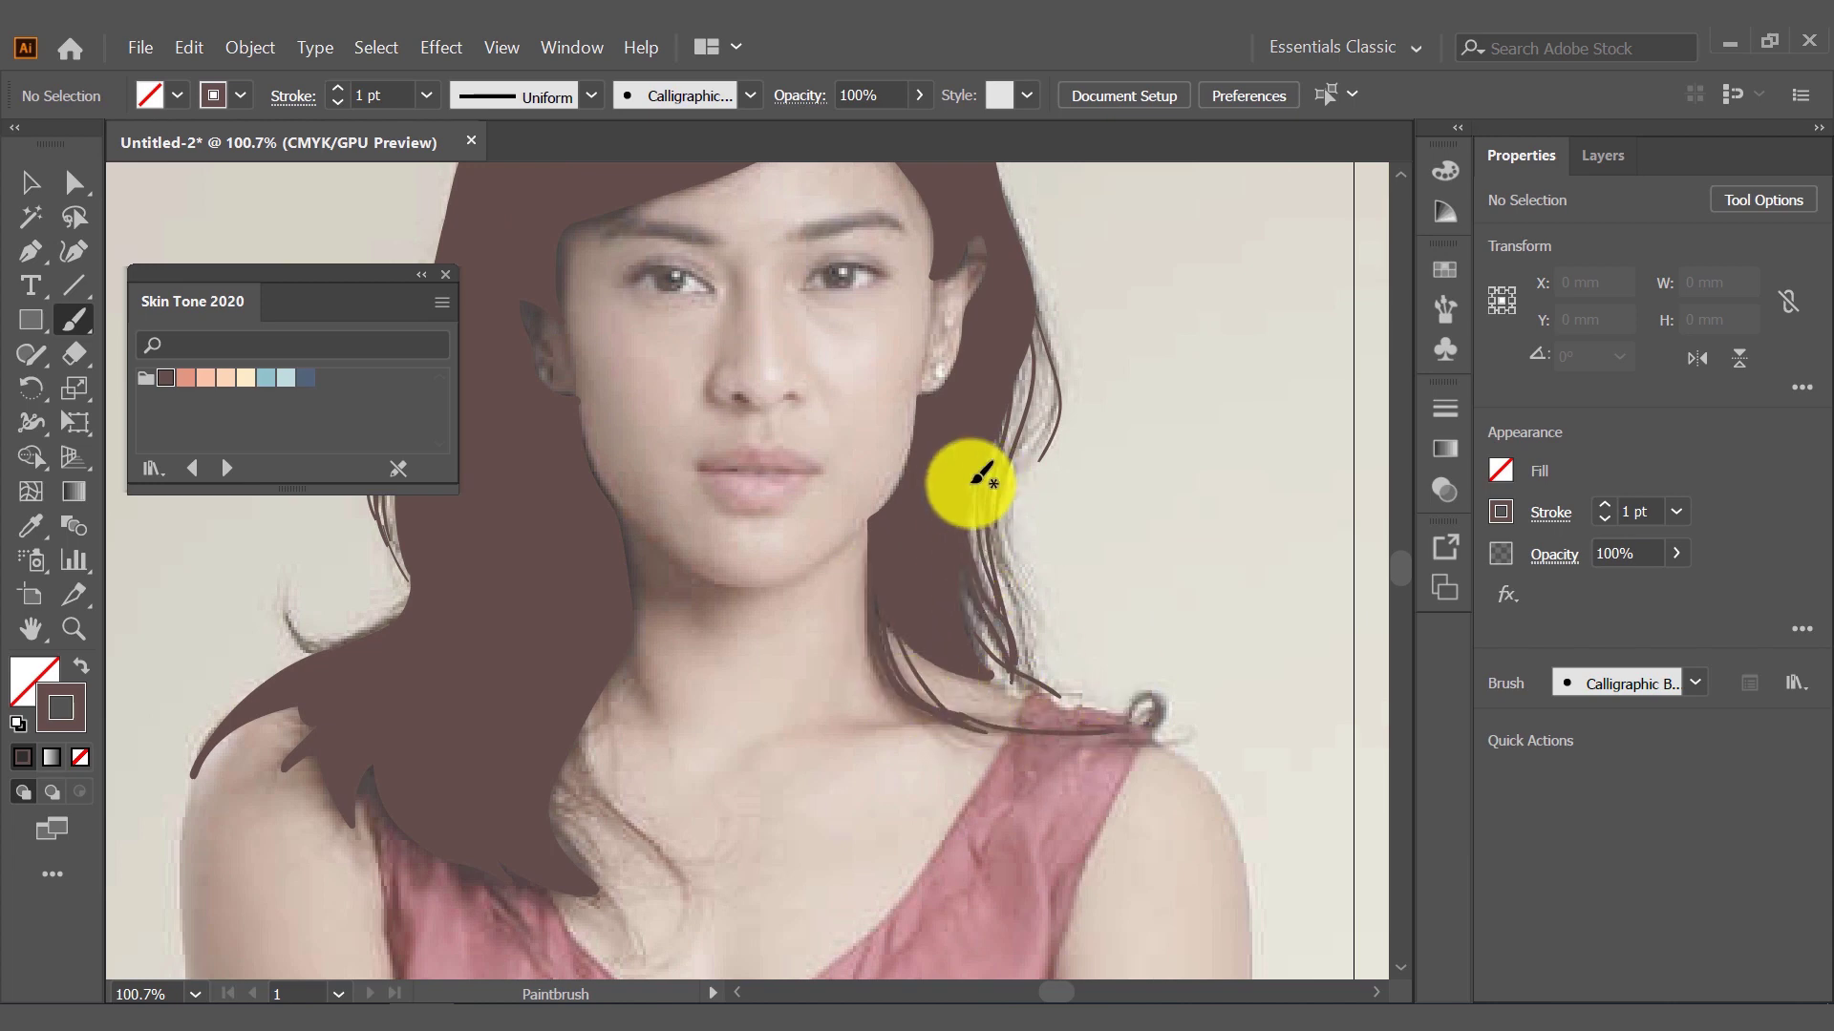
pyautogui.moveTo(998, 447); pyautogui.dragTo(986, 673)
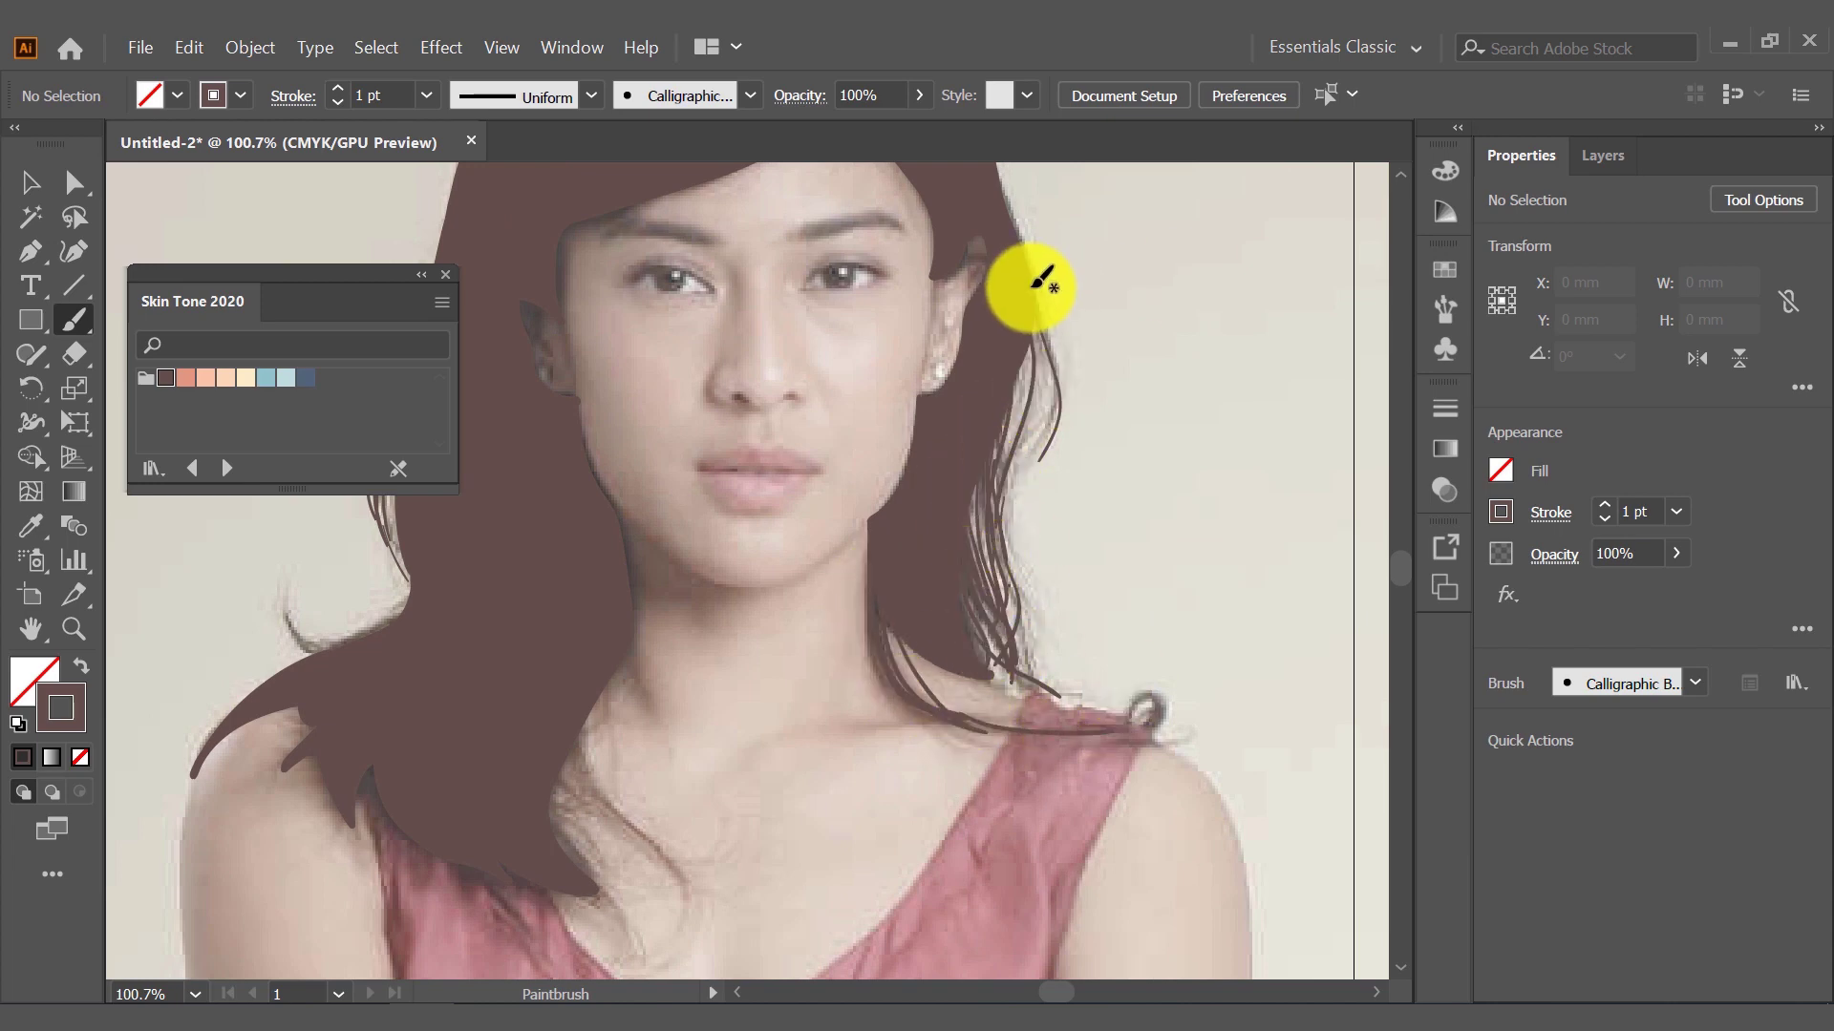
pyautogui.scroll(-3, 594, 585)
pyautogui.hscroll(-3, 594, 584)
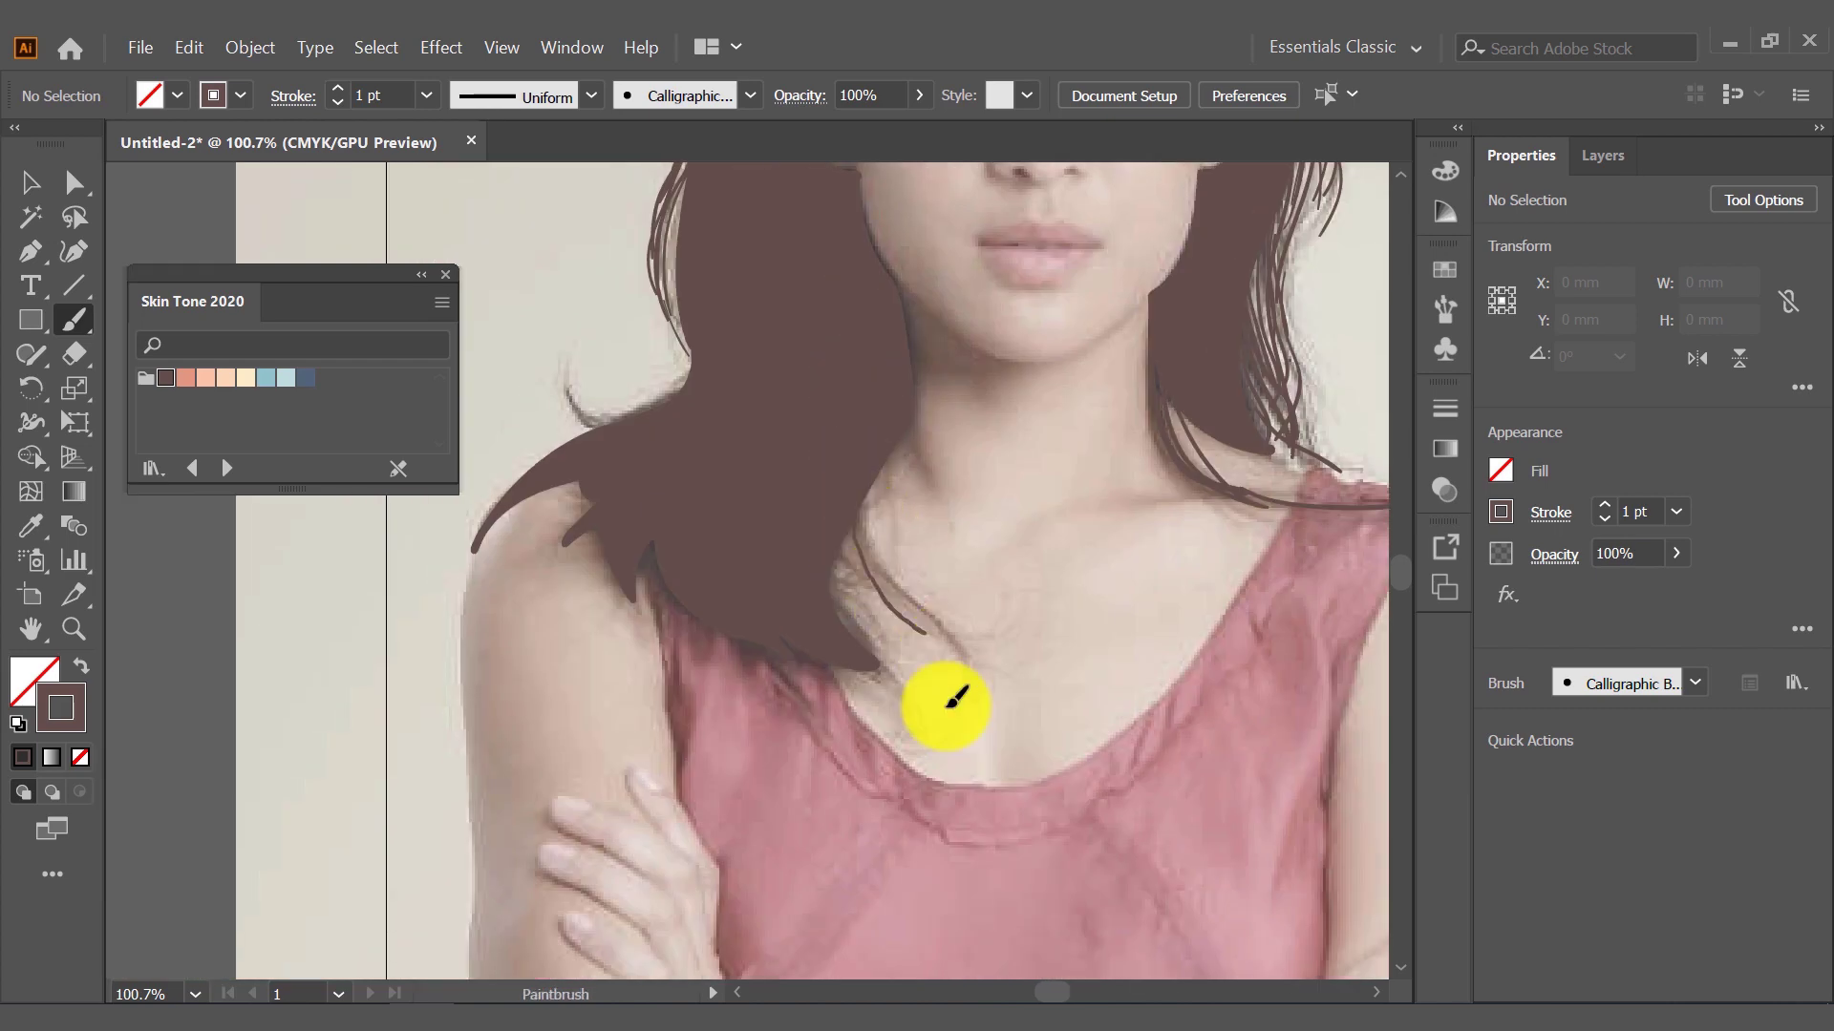
pyautogui.moveTo(950, 686)
pyautogui.mouseDown()
pyautogui.moveTo(858, 535)
pyautogui.moveTo(862, 666)
pyautogui.mouseUp()
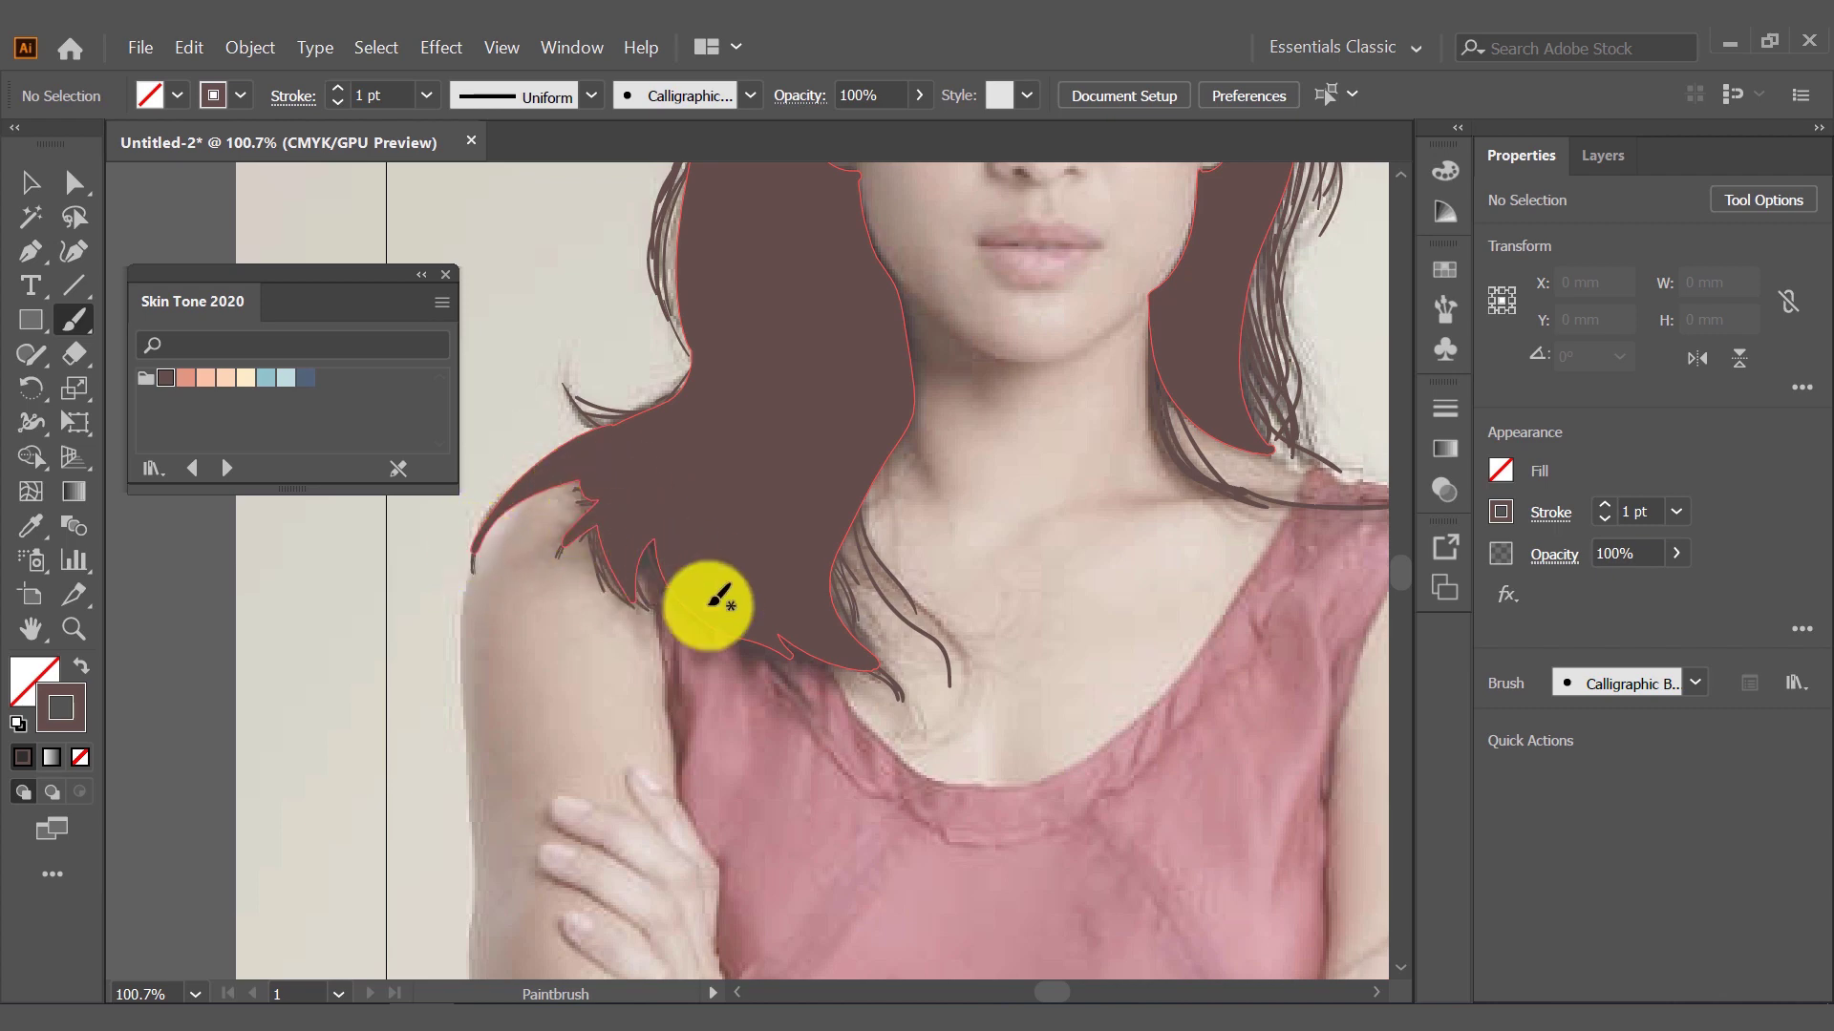
pyautogui.scroll(5, 812, 573)
# Zoom out, select all the artwork, and open the Object menu for Expand Appearance
pyautogui.hotkey('ctrl', '0')
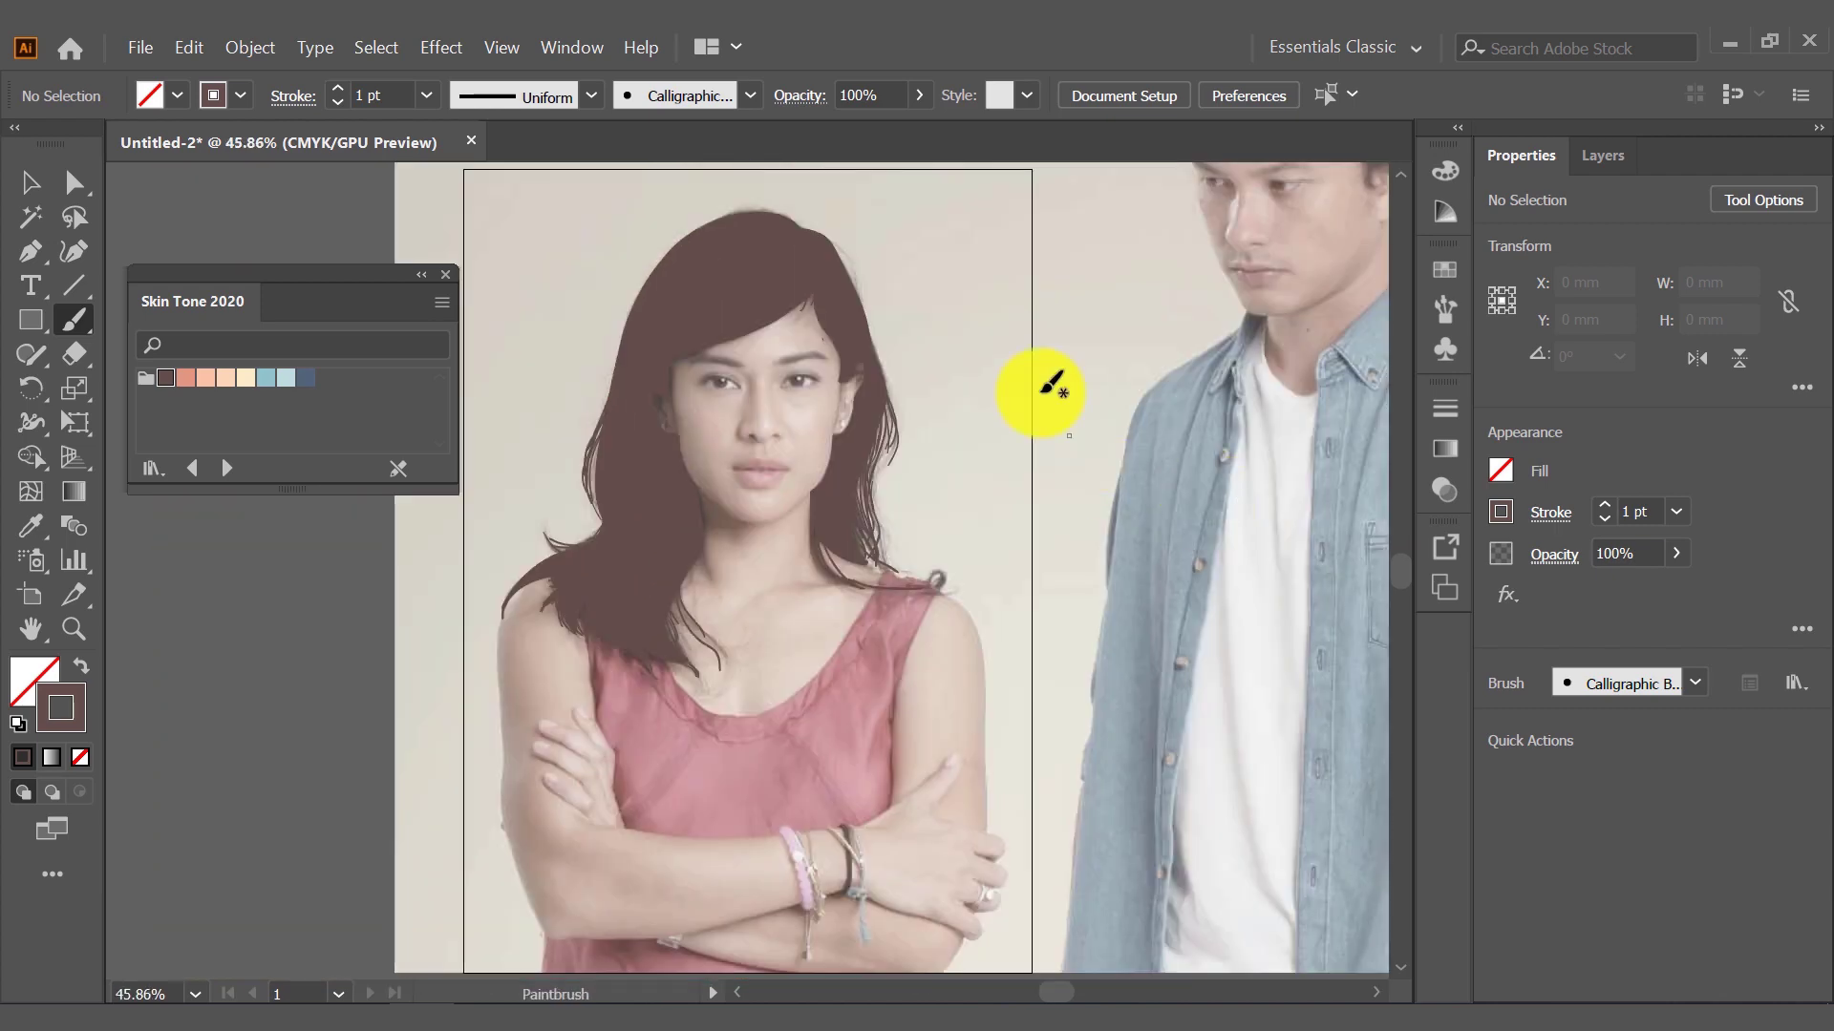
pyautogui.hotkey('ctrl', 'q')
pyautogui.click(1192, 569)
pyautogui.hotkey('ctrl', 'a')
pyautogui.click(250, 47)
# Expand the hair strokes into filled shapes, deselect, and zoom in on the face
pyautogui.click(1114, 736)
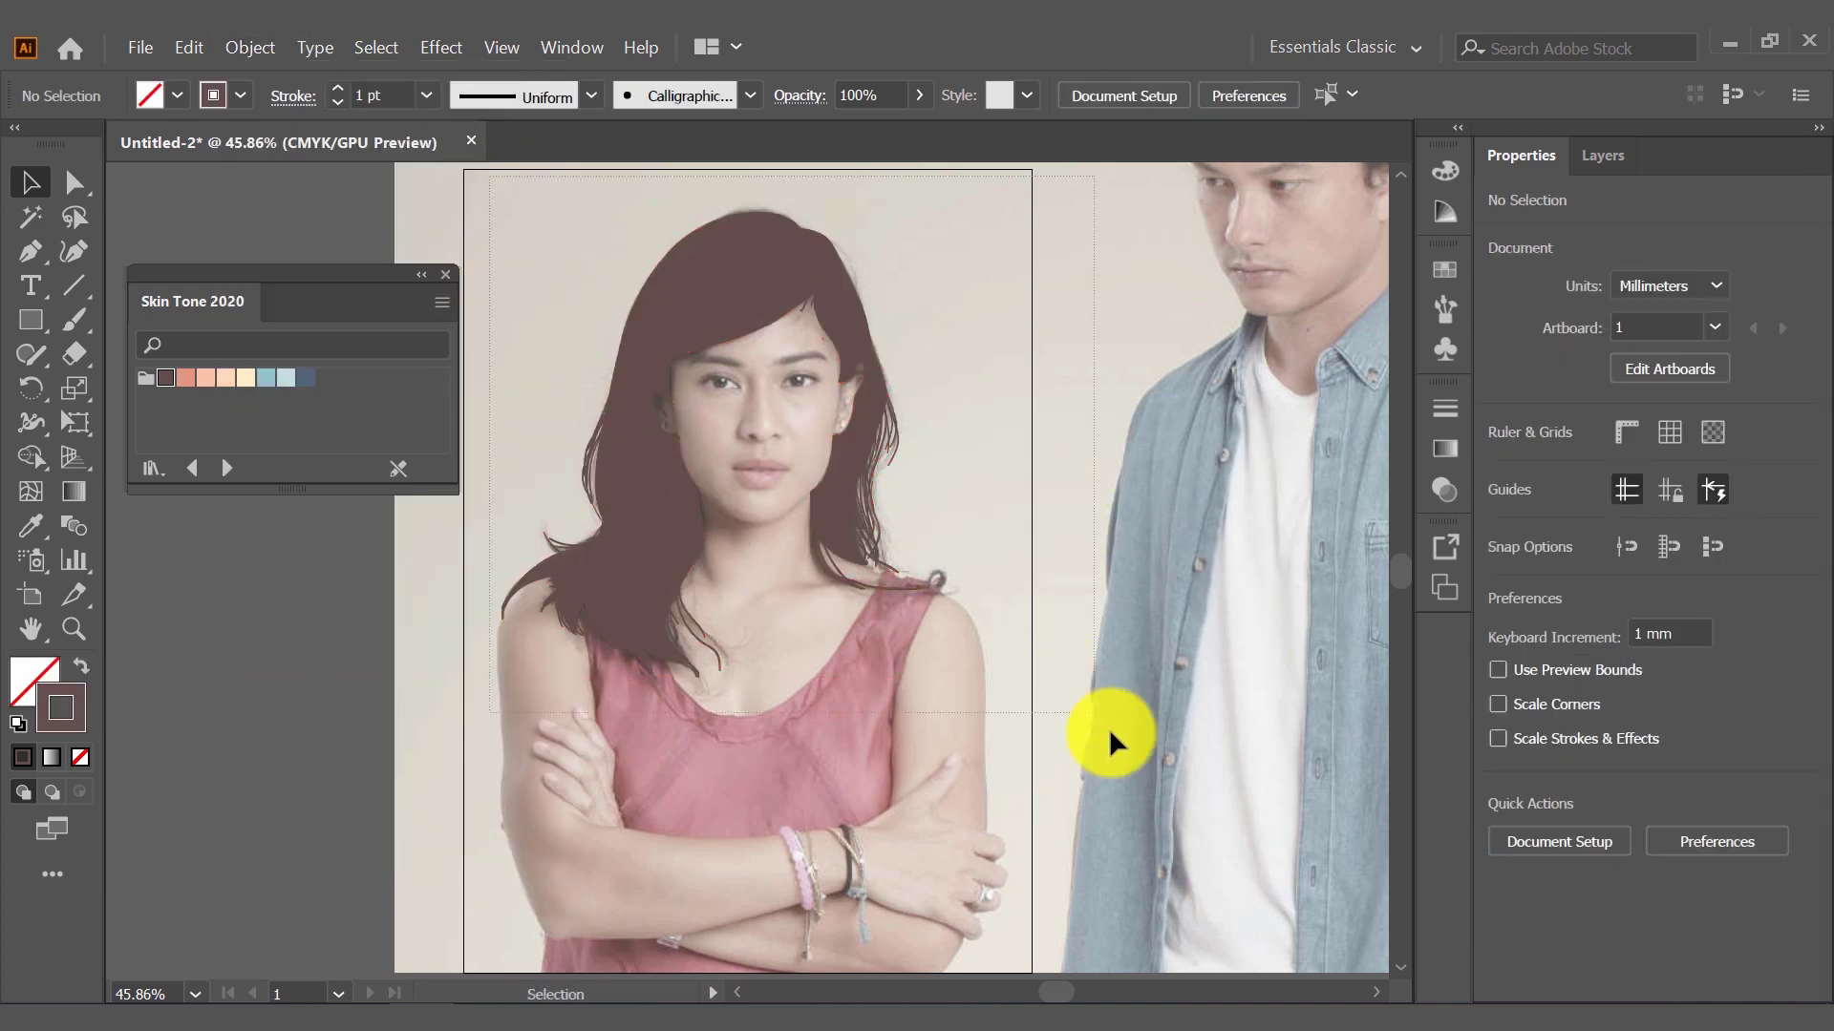
pyautogui.hotkey('ctrl', 'a')
pyautogui.click(250, 47)
pyautogui.click(312, 327)
pyautogui.hotkey('ctrl', 'shift', 'a')
pyautogui.press('z')
pyautogui.click(662, 292)
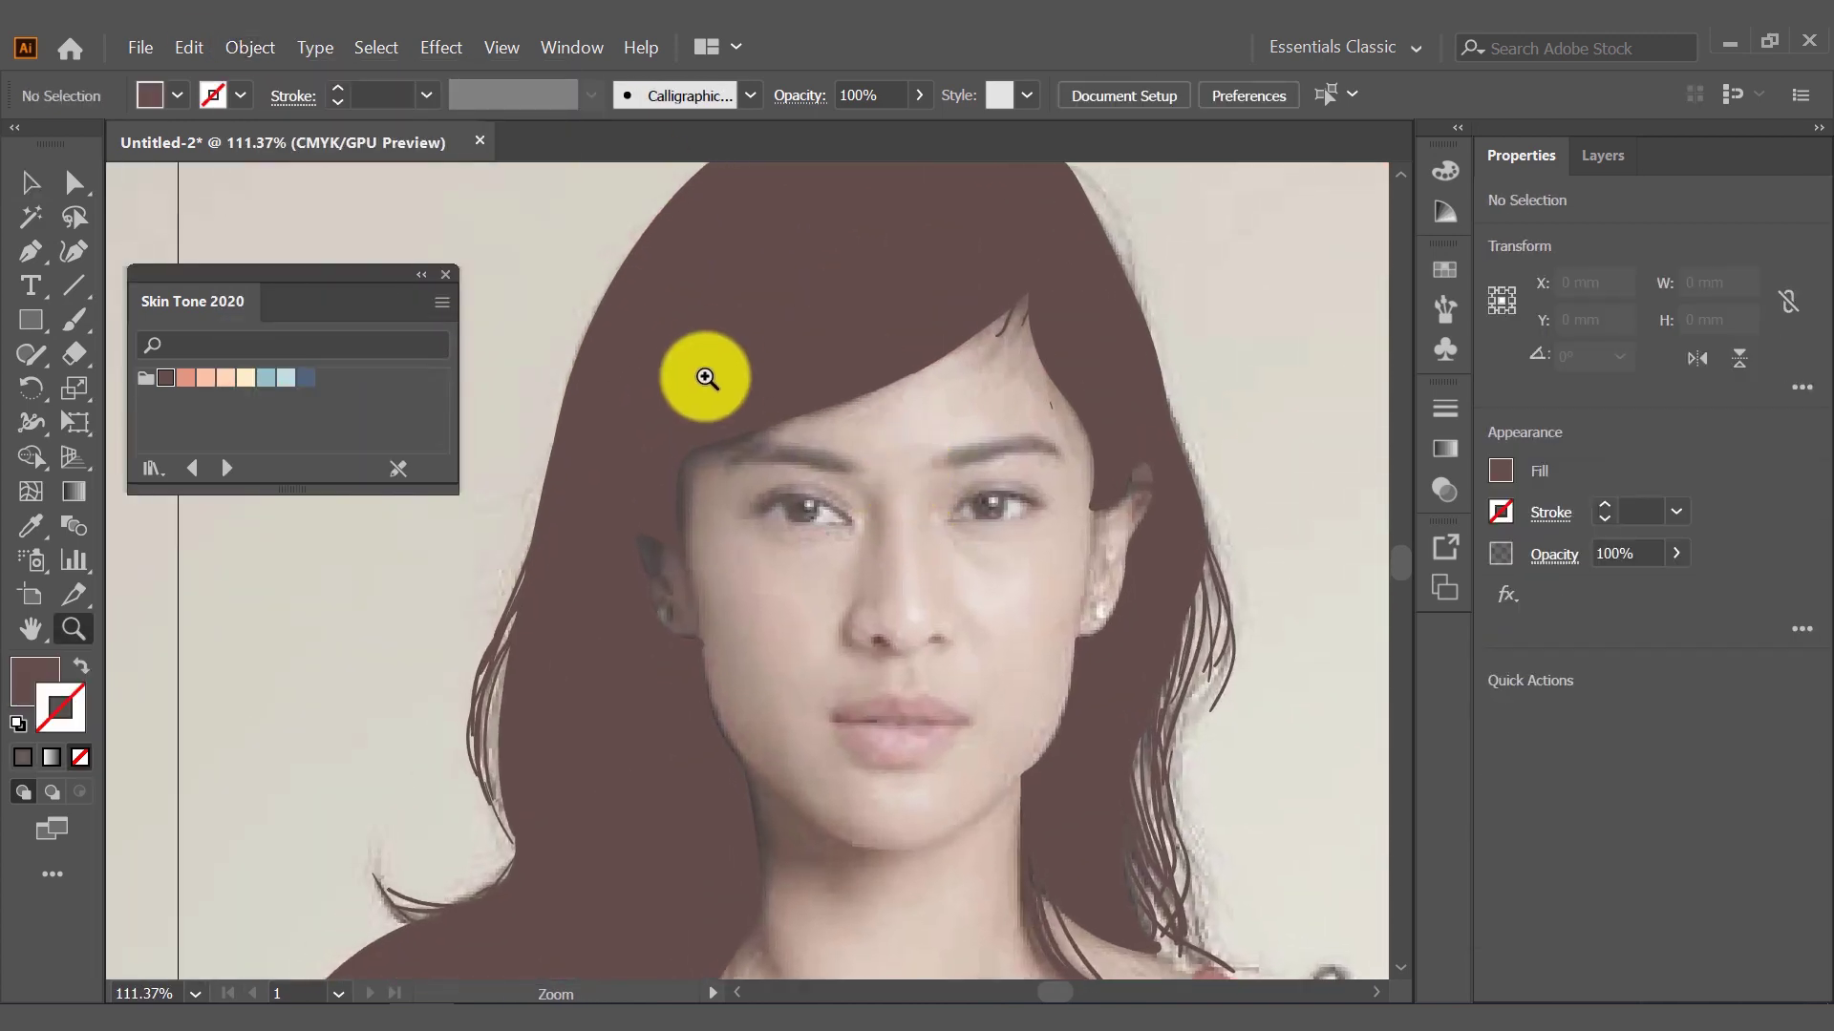
# Draw the left eyebrow with the Pencil and give it a solid brown fill
pyautogui.press('b')
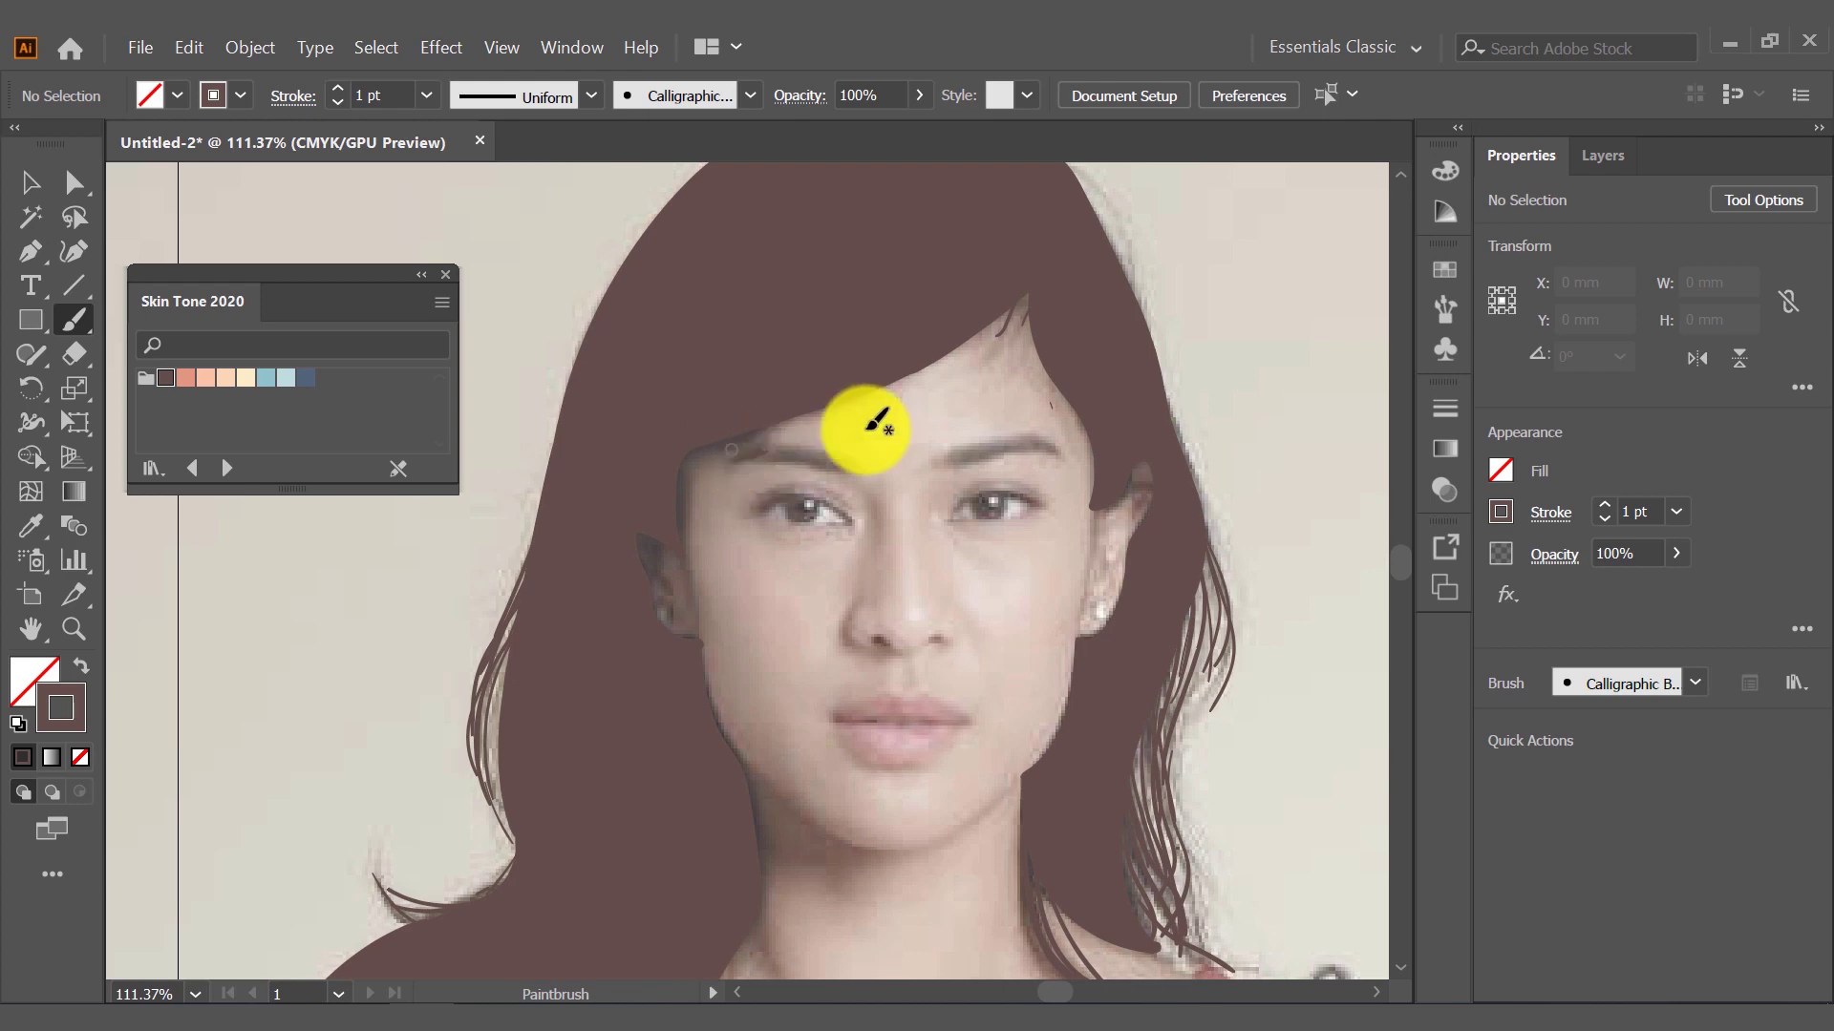
pyautogui.scroll(2, 917, 573)
pyautogui.press('n')
pyautogui.moveTo(674, 432)
pyautogui.mouseDown()
pyautogui.moveTo(772, 418)
pyautogui.moveTo(675, 429)
pyautogui.mouseUp()
pyautogui.click(81, 666)
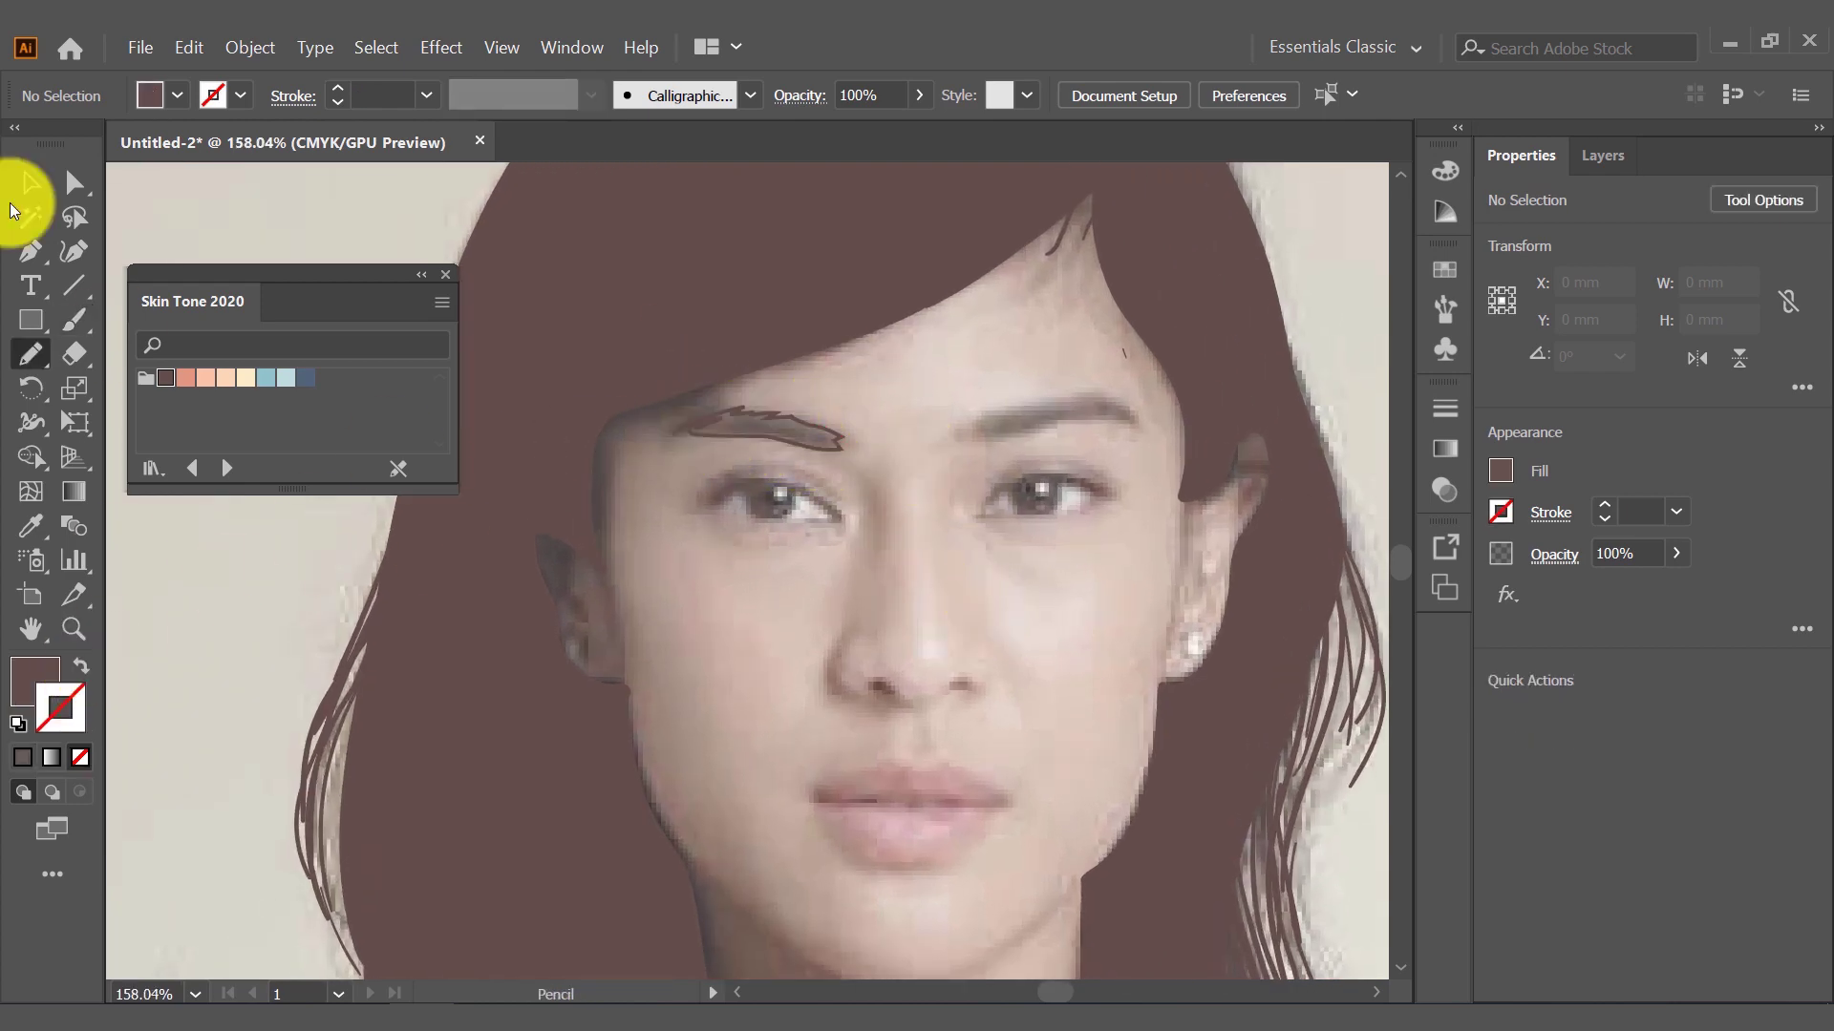
pyautogui.click(30, 181)
pyautogui.hotkey('shift', 'x')
# Switch to a brown stroke with no fill and line both upper eyelids
pyautogui.click(563, 466)
pyautogui.click(30, 354)
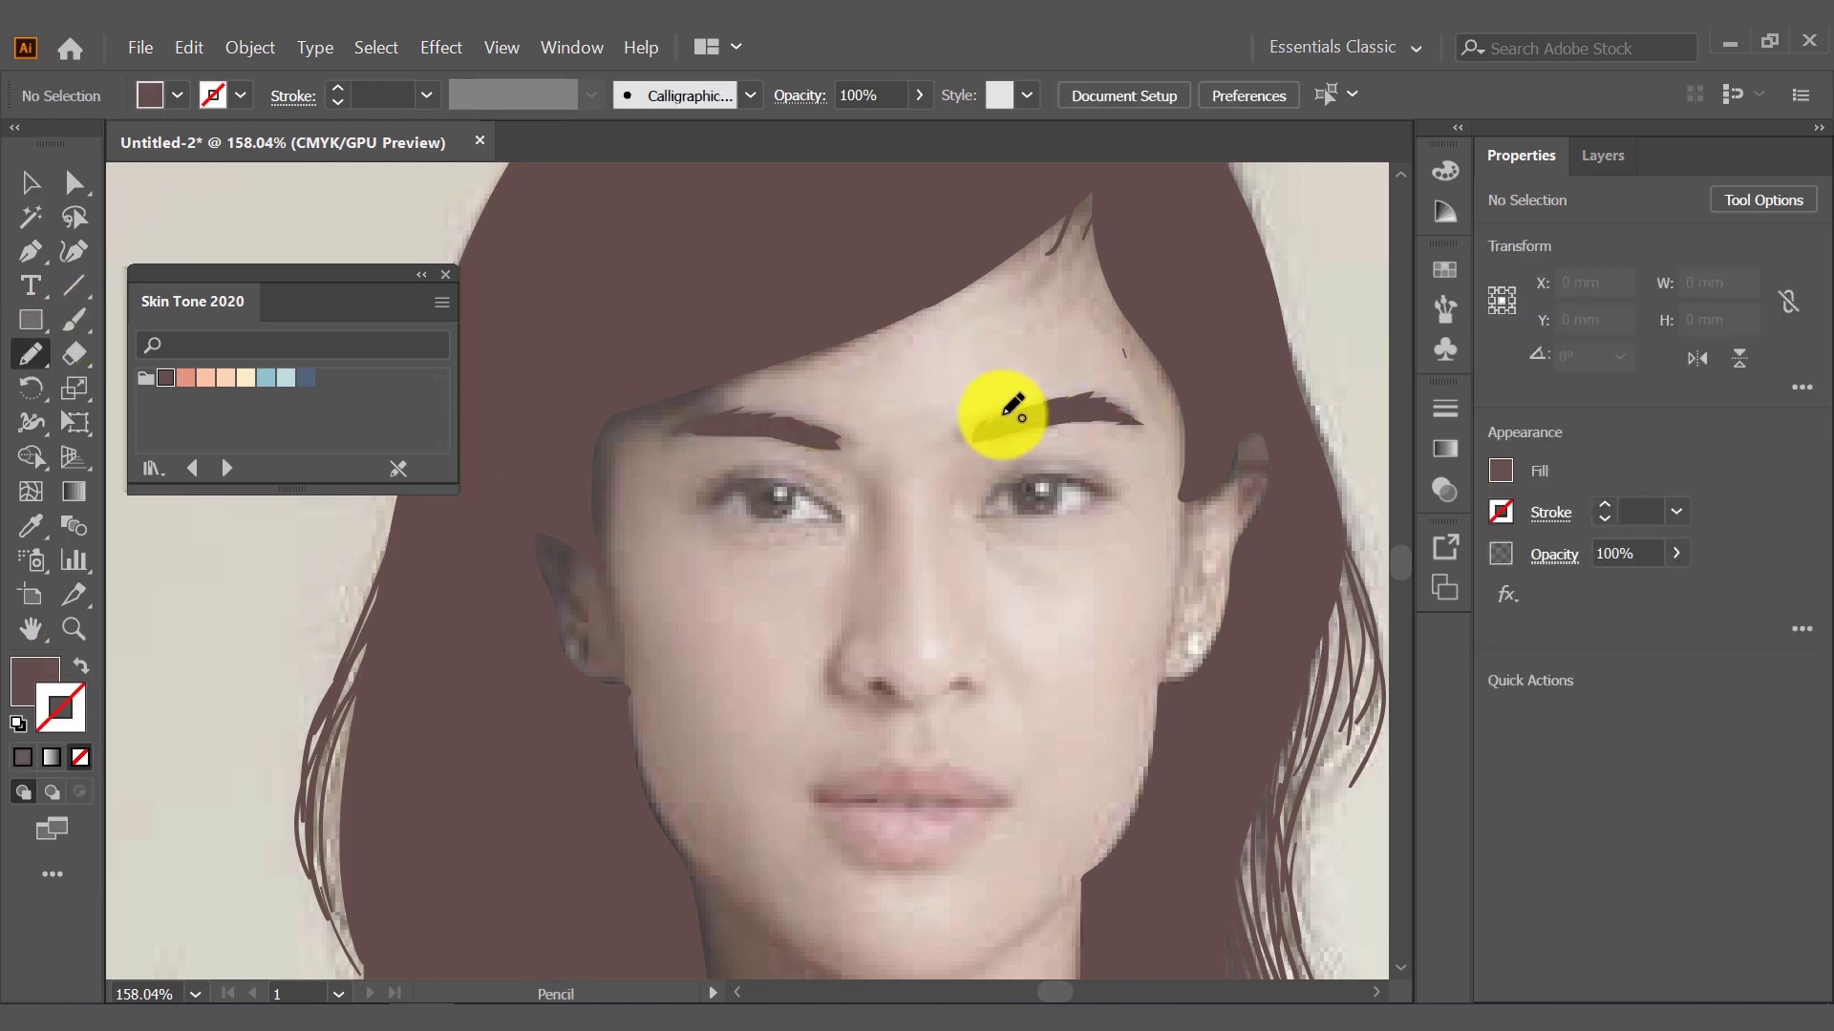
pyautogui.click(74, 319)
pyautogui.hotkey('shift', 'x')
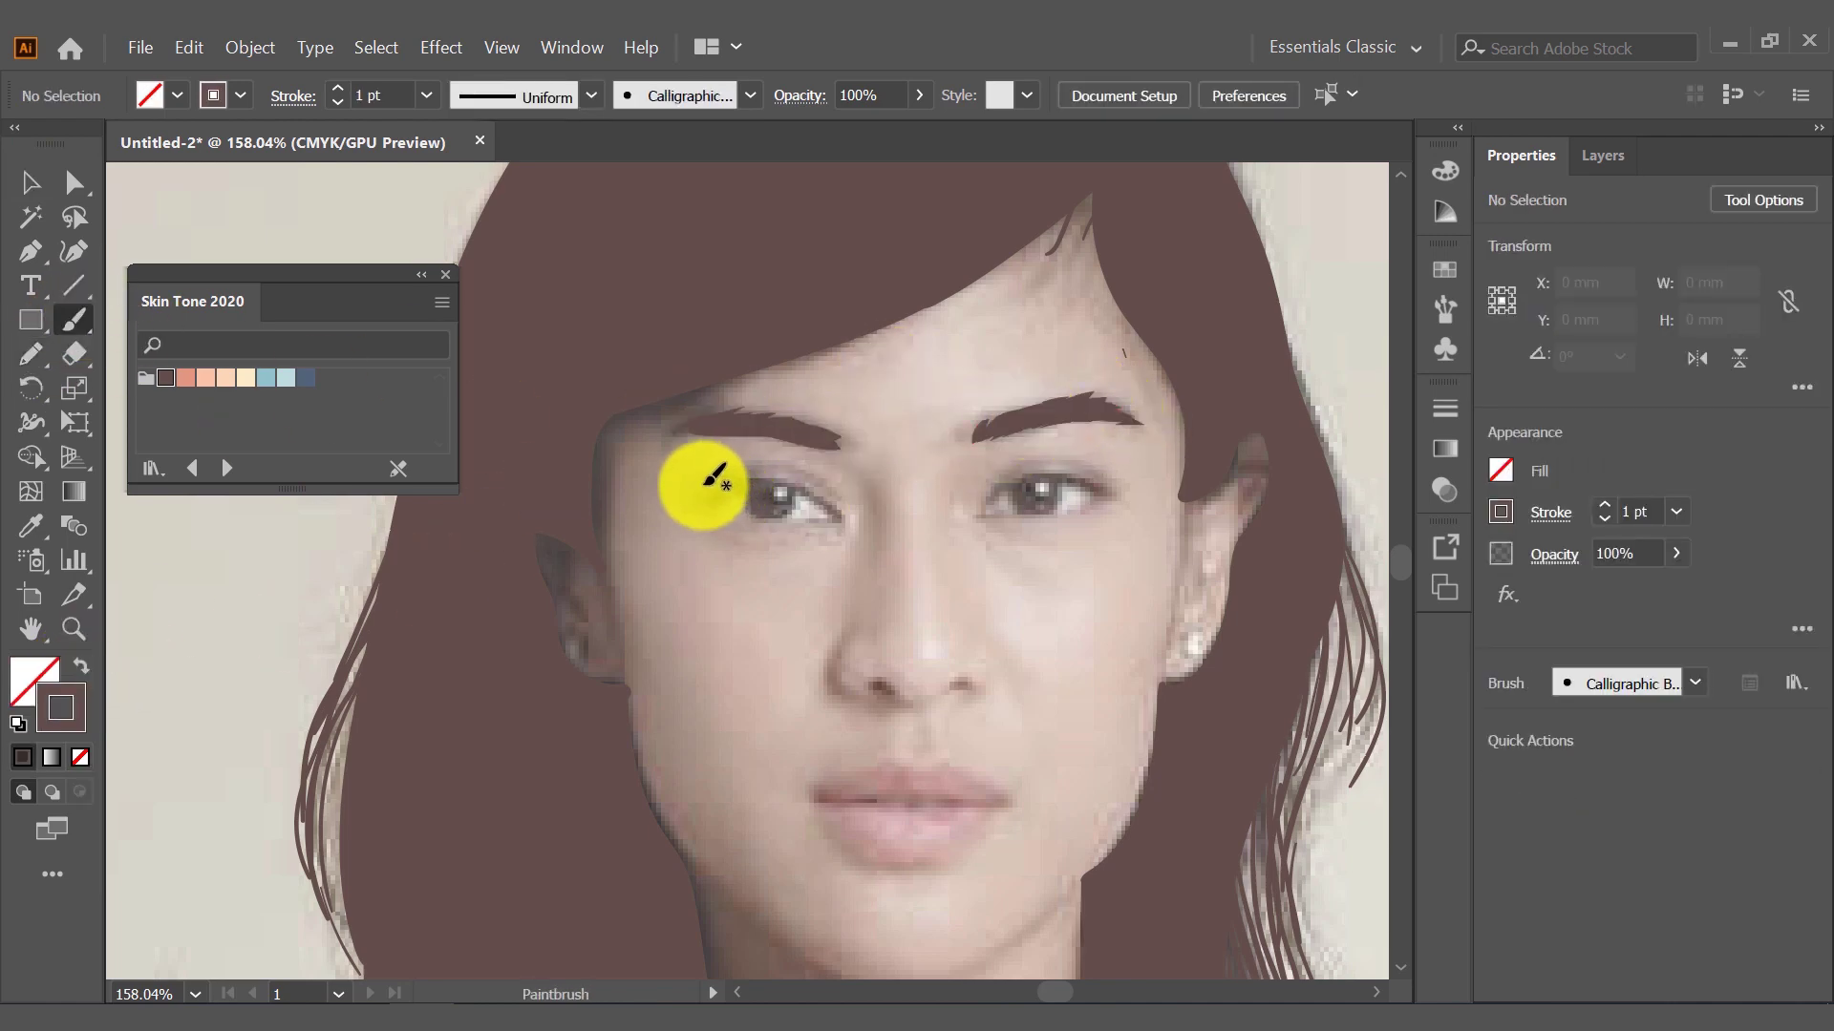
pyautogui.moveTo(702, 486); pyautogui.dragTo(827, 504)
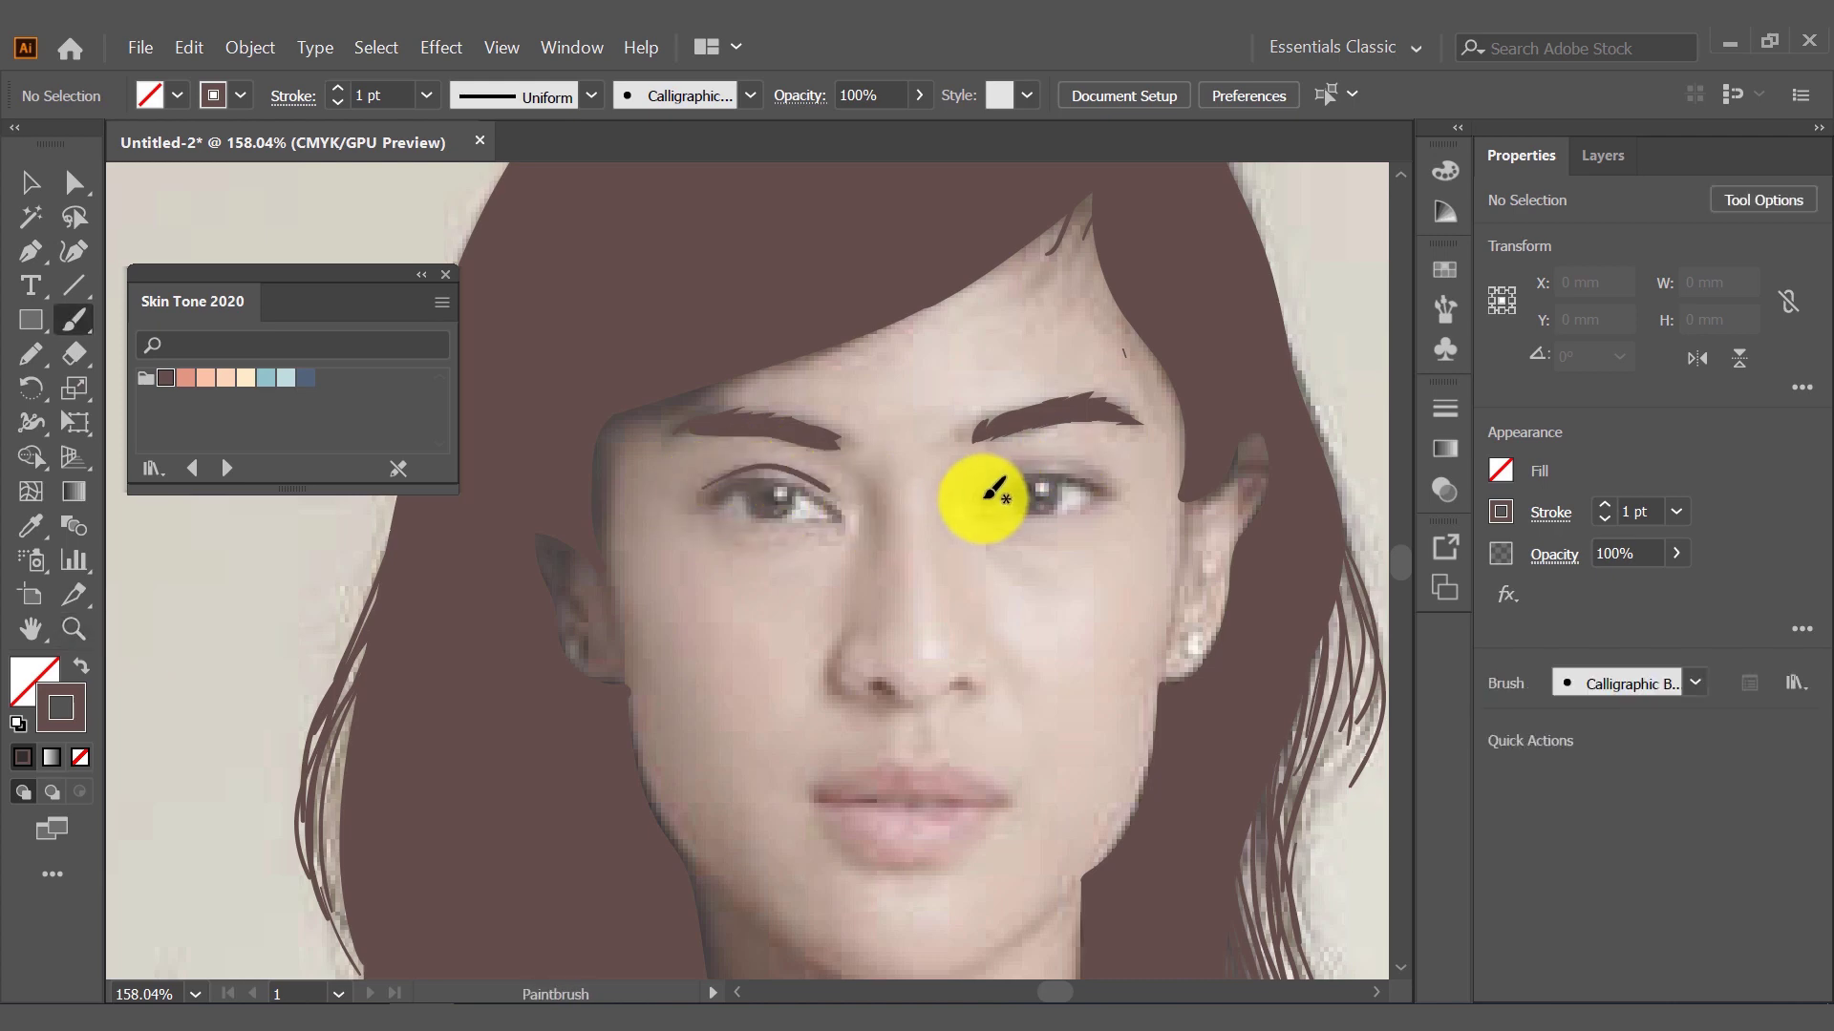
pyautogui.moveTo(1010, 470); pyautogui.dragTo(989, 484)
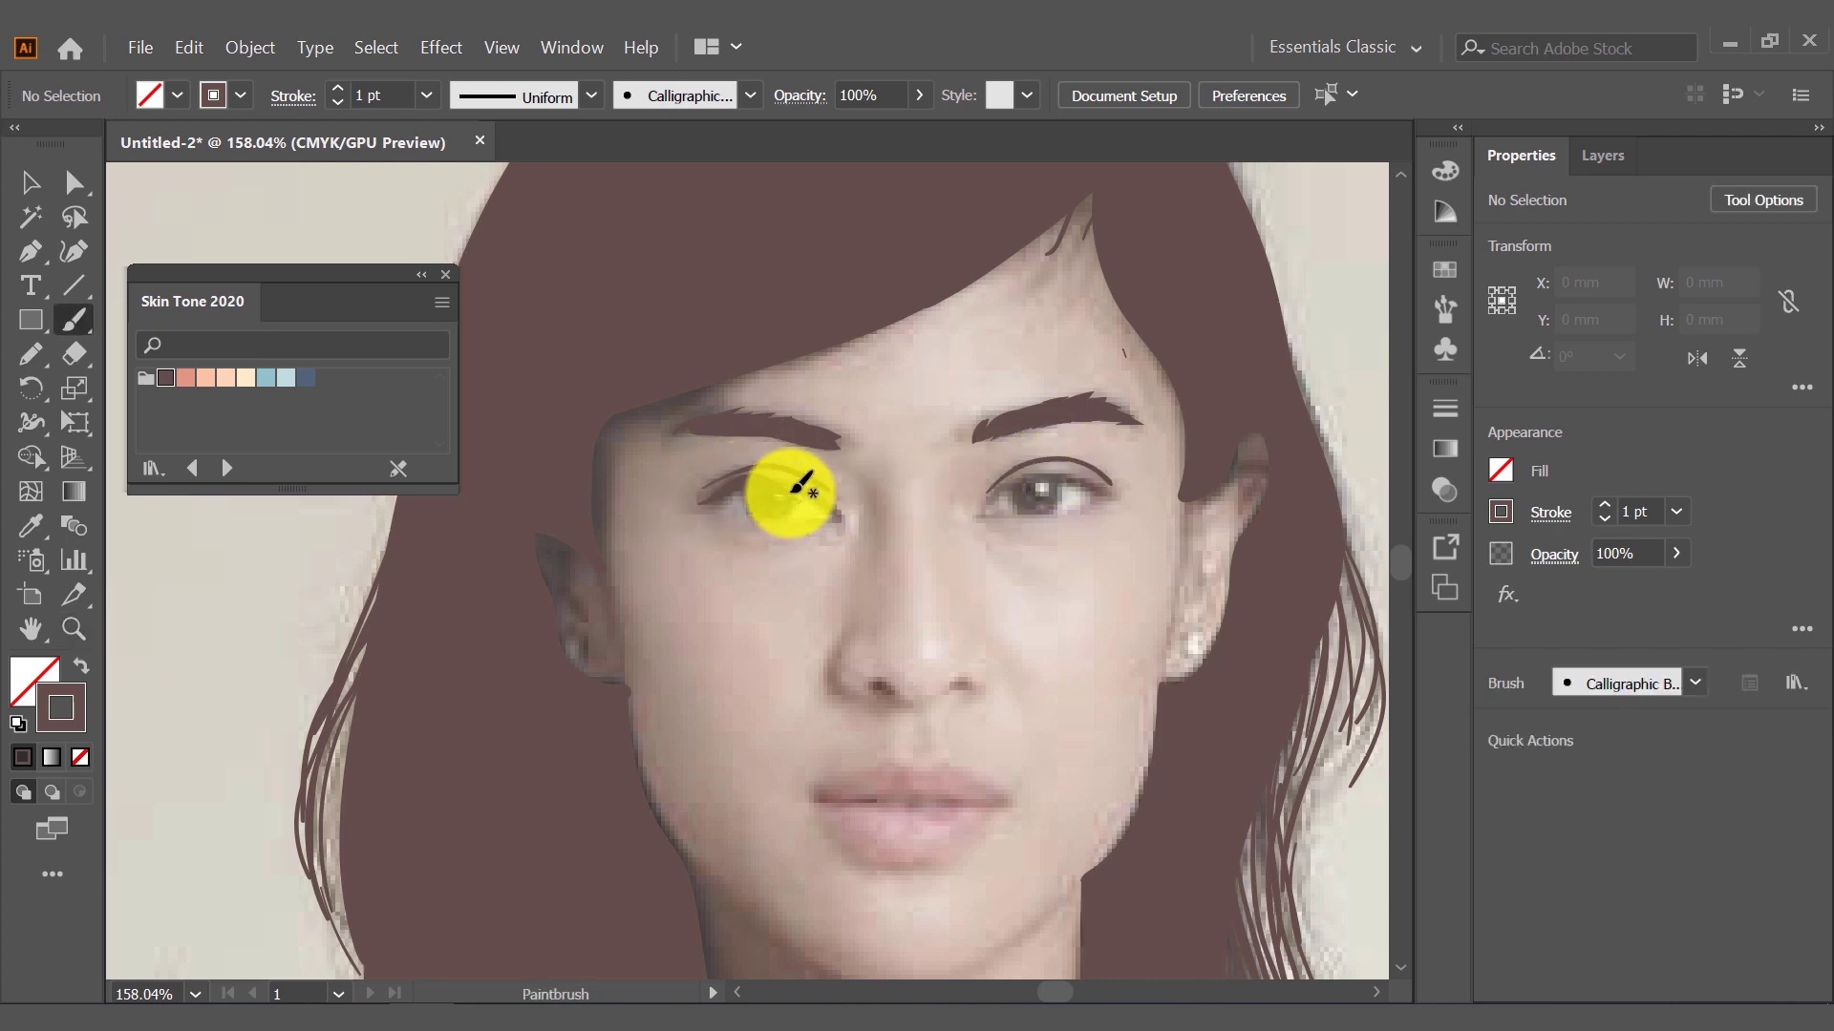
# Add an eyeliner wing and lower-lid lines, undoing one misplaced eyelid stroke
pyautogui.hotkey('ctrl', '=')
pyautogui.hotkey('ctrl', '=')
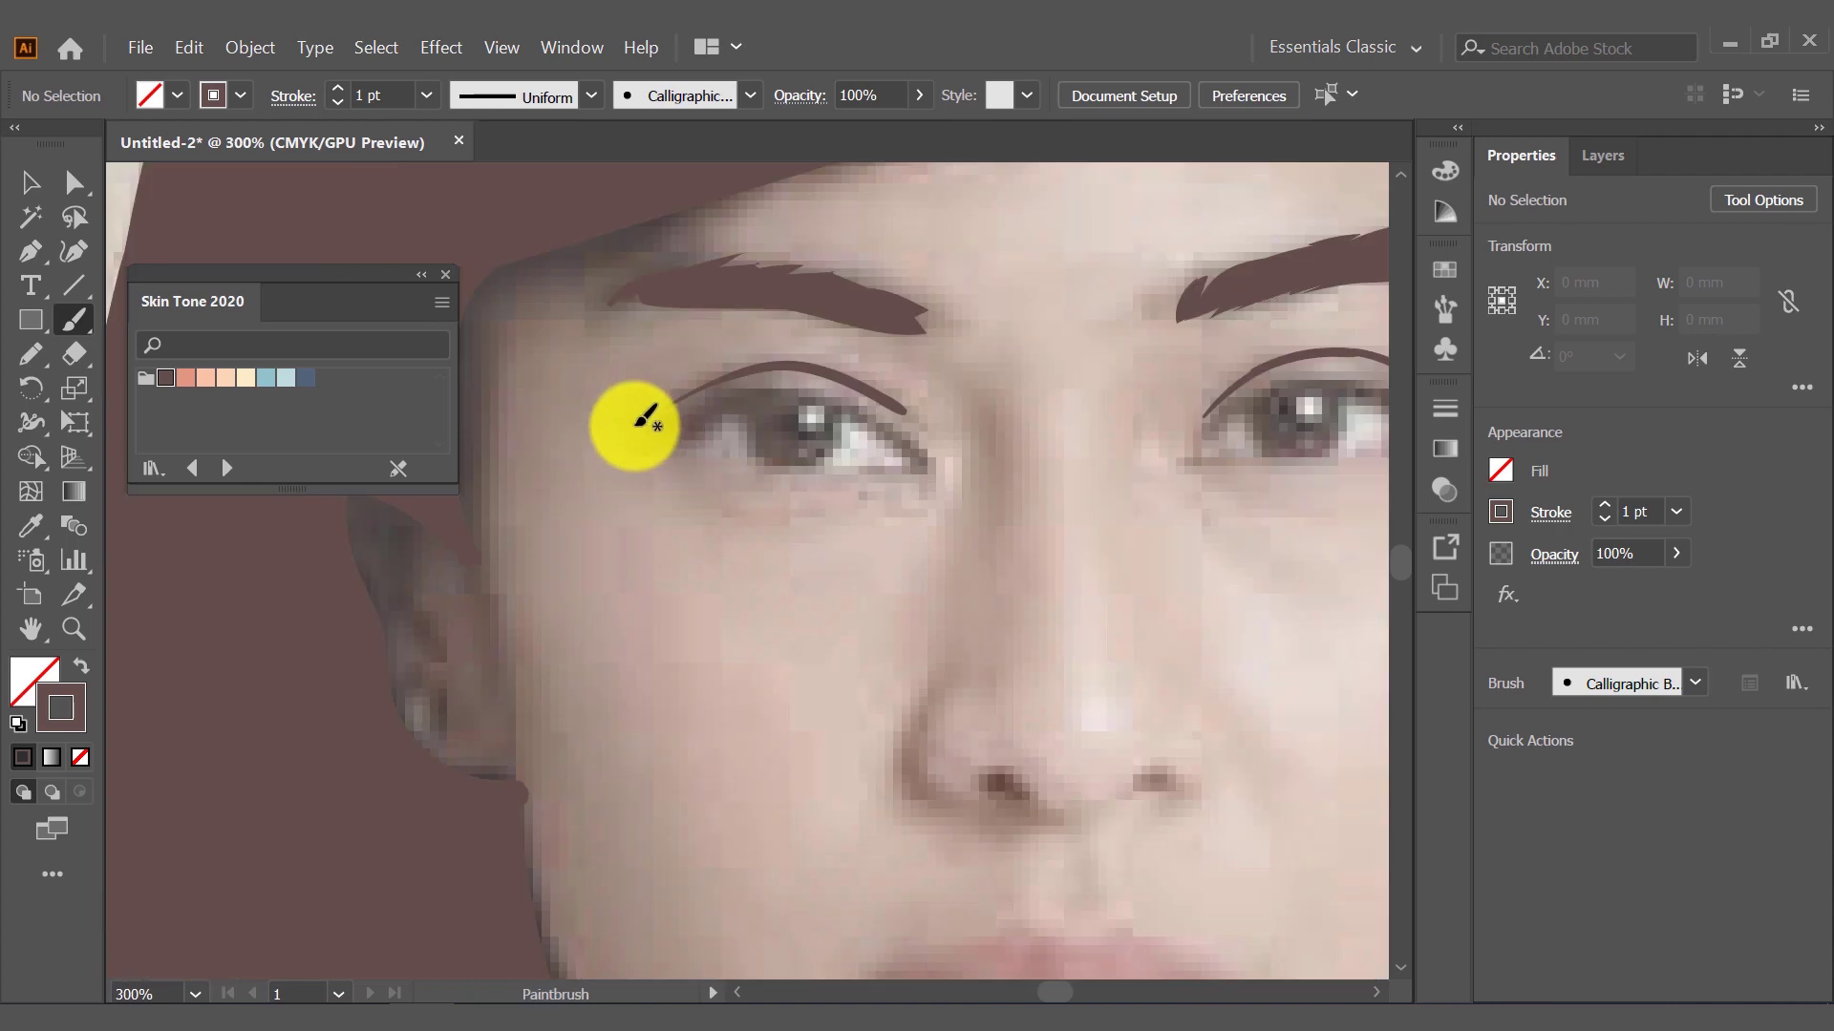
pyautogui.moveTo(636, 438)
pyautogui.mouseDown()
pyautogui.moveTo(748, 392)
pyautogui.moveTo(922, 470)
pyautogui.mouseUp()
pyautogui.hscroll(3, 716, 454)
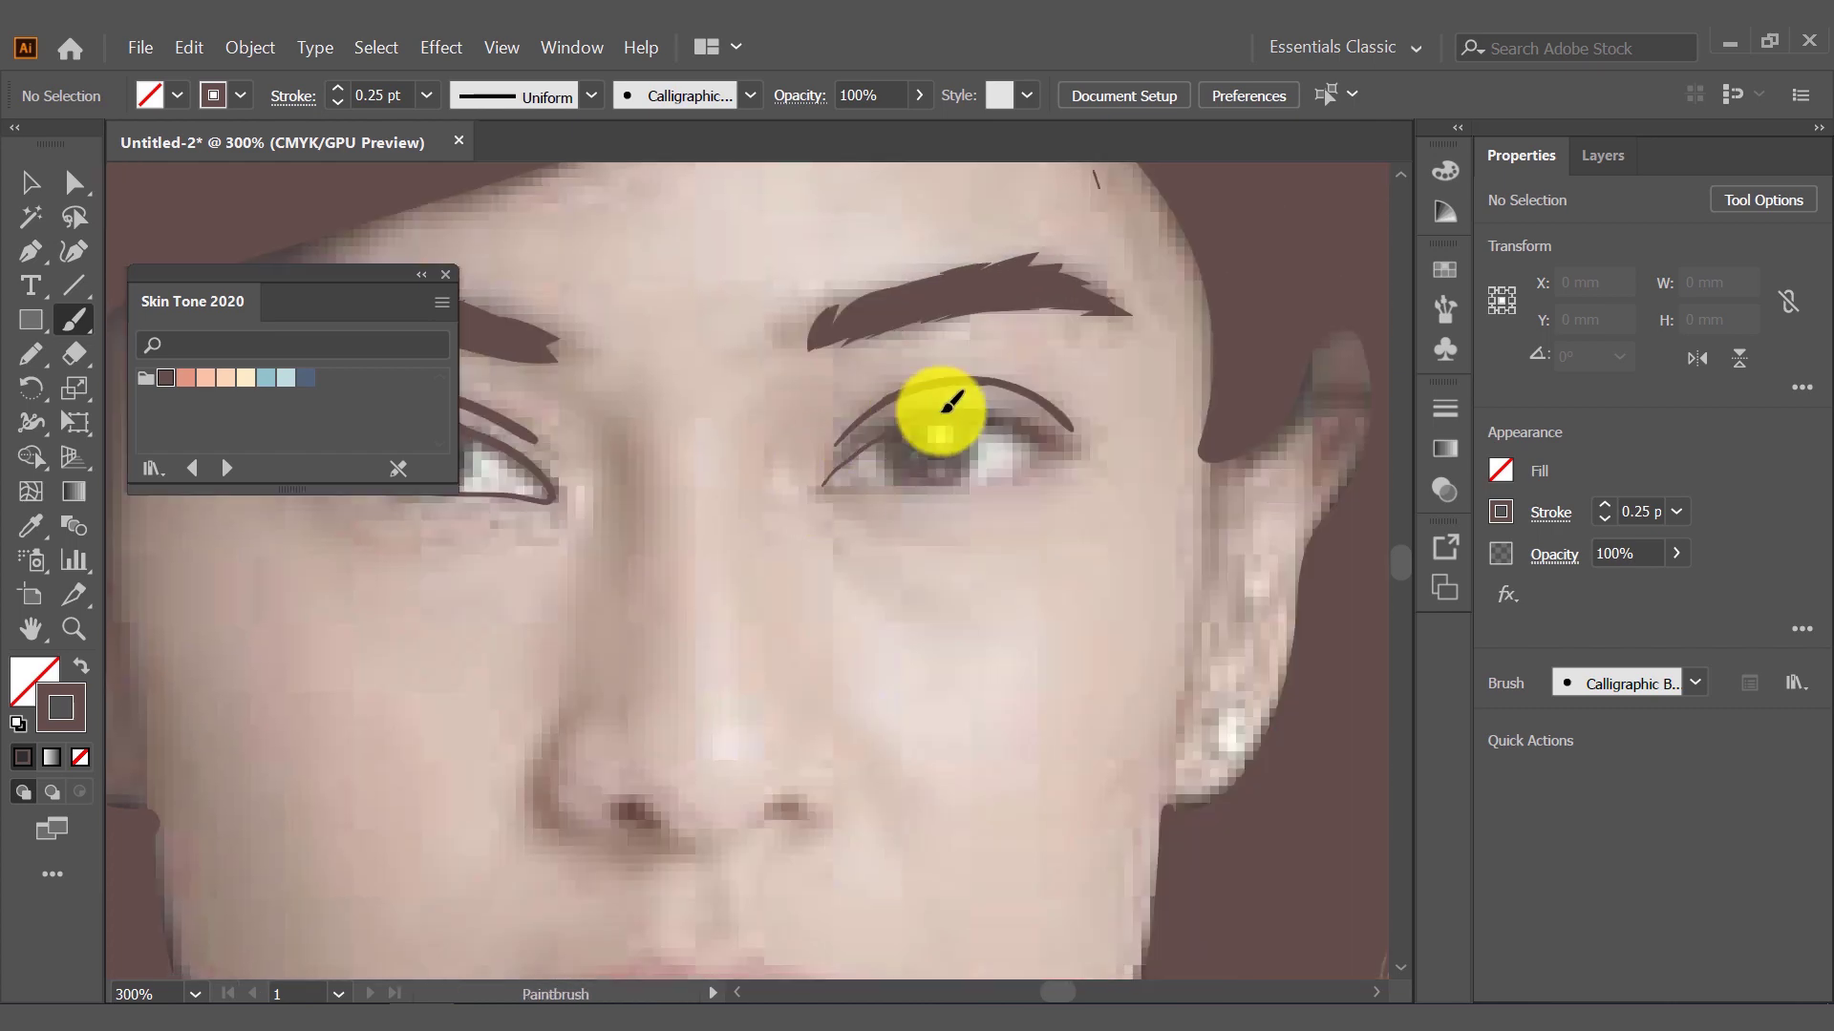
pyautogui.moveTo(802, 483); pyautogui.dragTo(1079, 453)
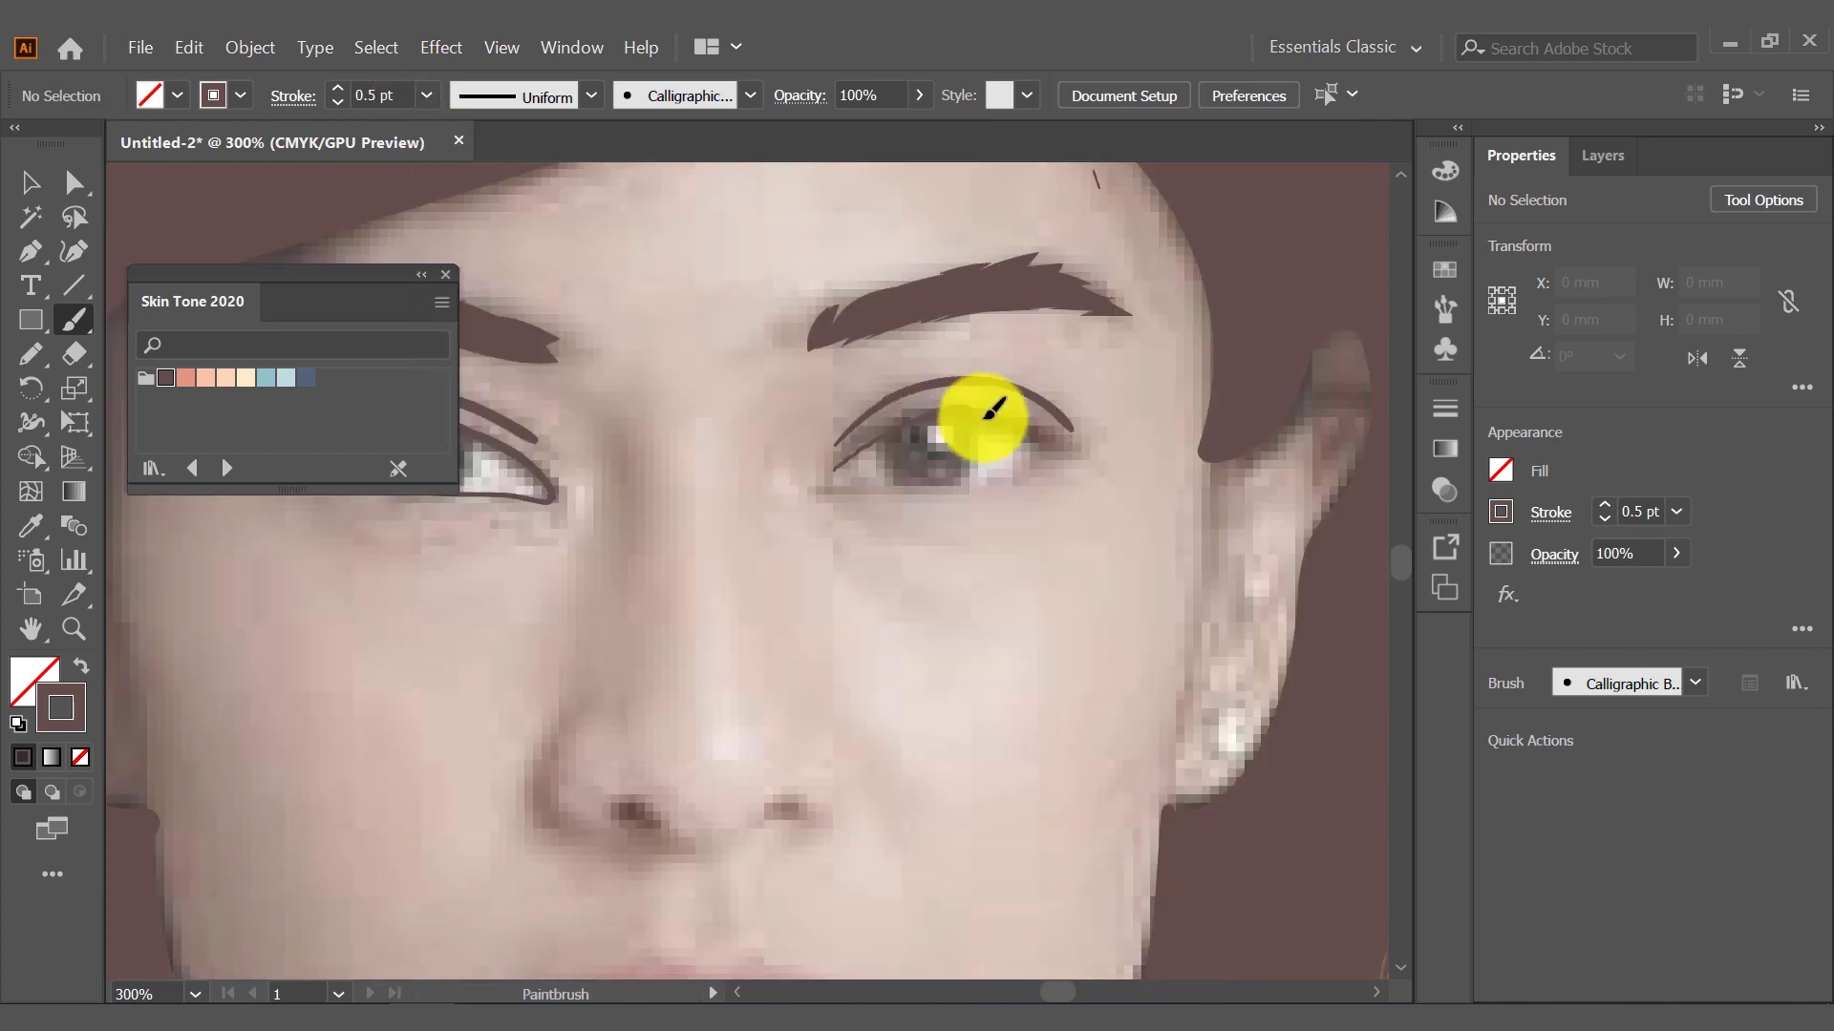
pyautogui.hotkey('ctrl', 'z')
pyautogui.moveTo(821, 483); pyautogui.dragTo(989, 420)
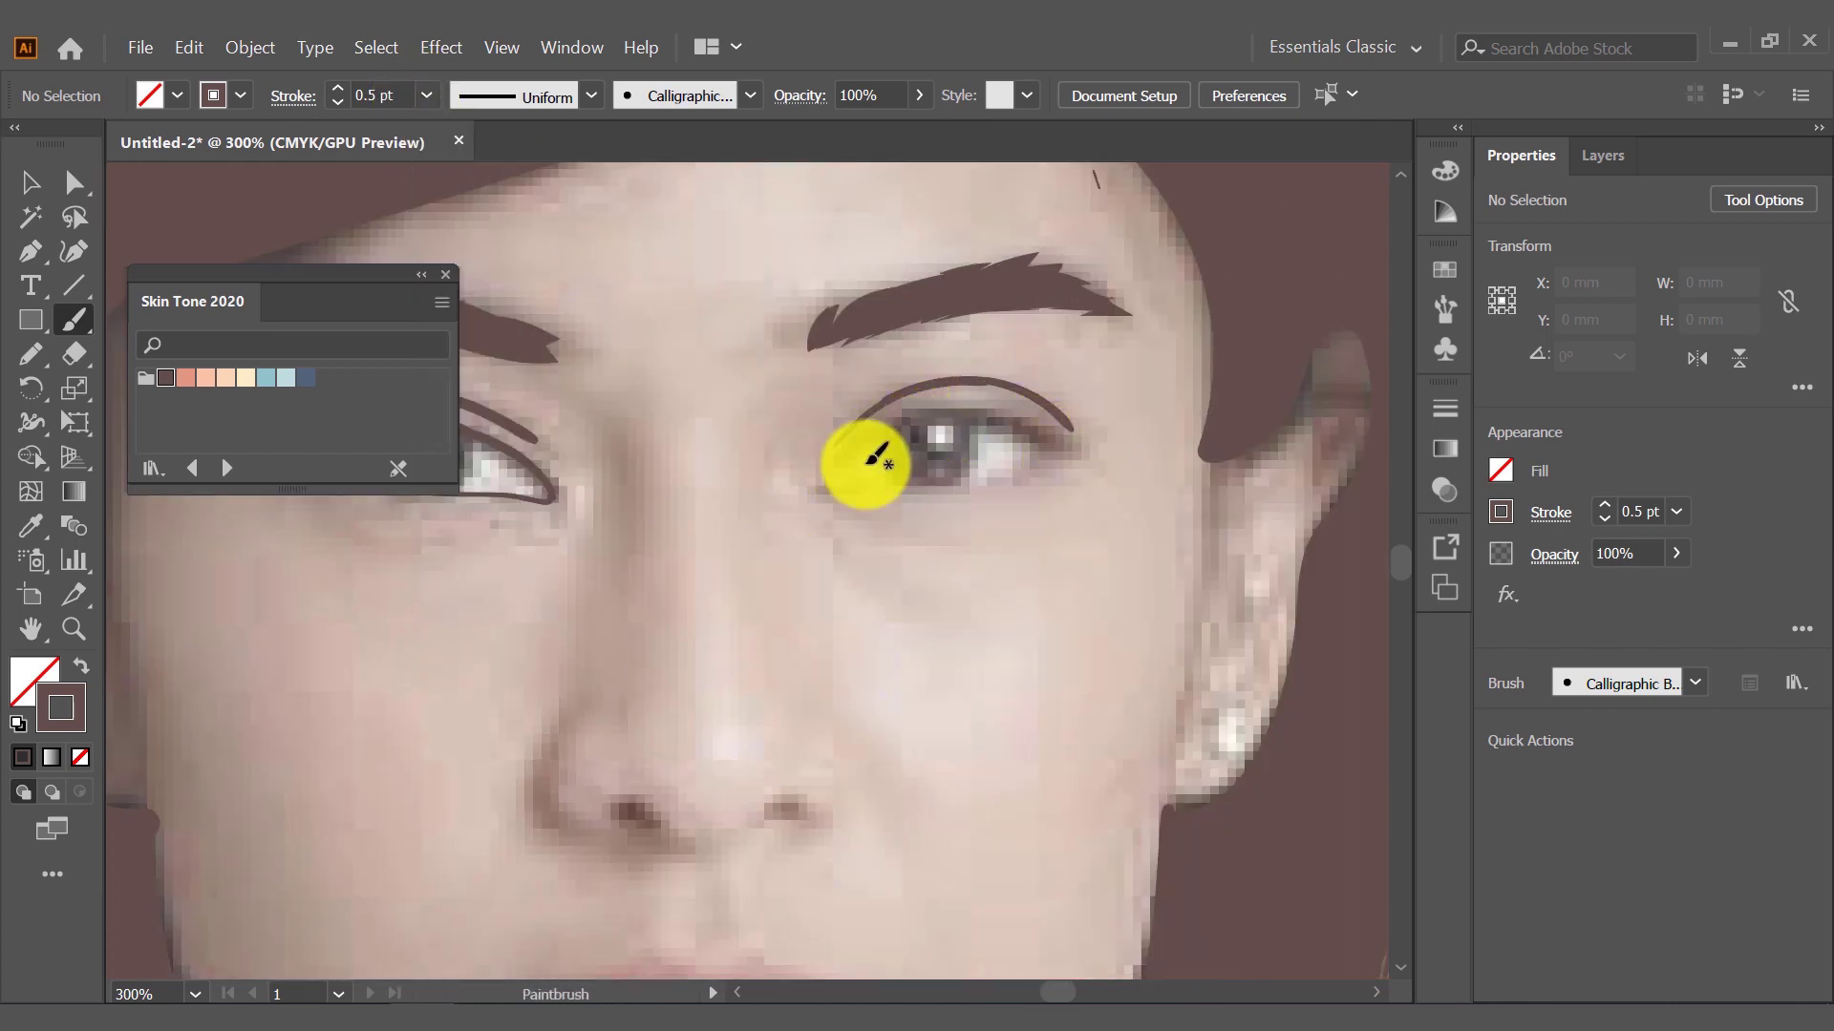
pyautogui.moveTo(823, 483); pyautogui.dragTo(1088, 425)
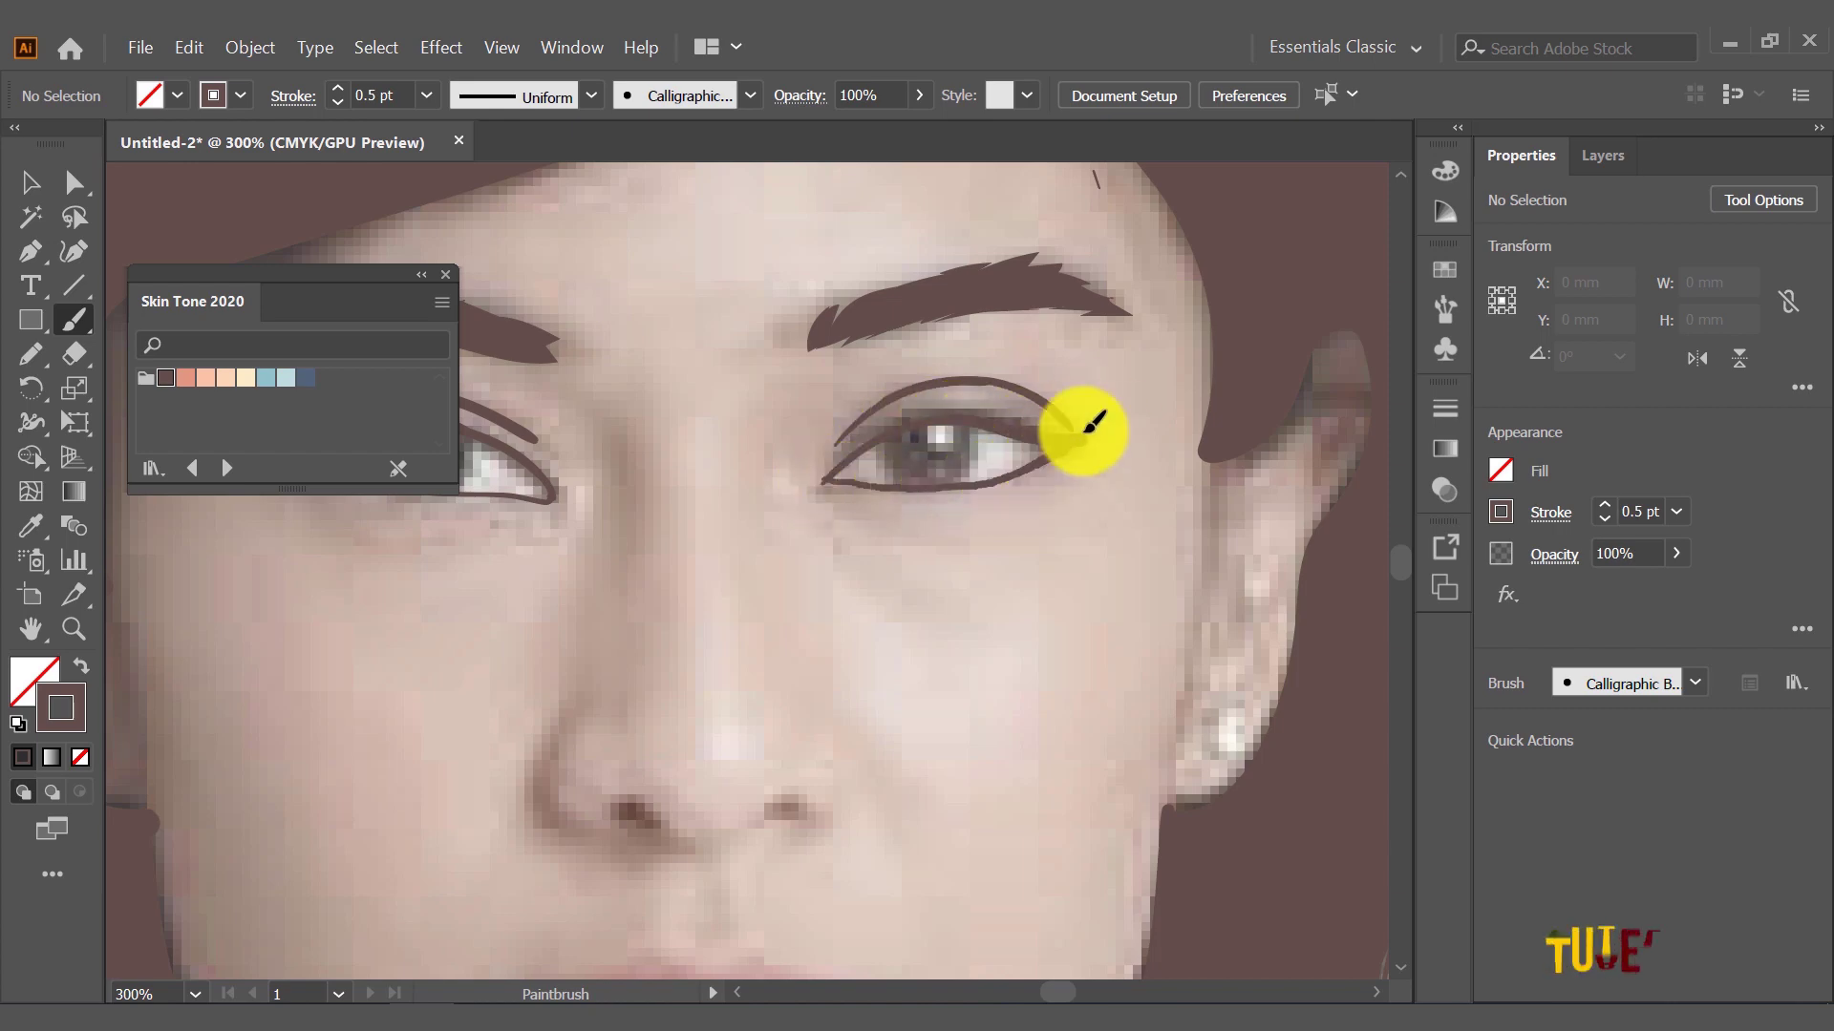
pyautogui.hscroll(-5, 936, 401)
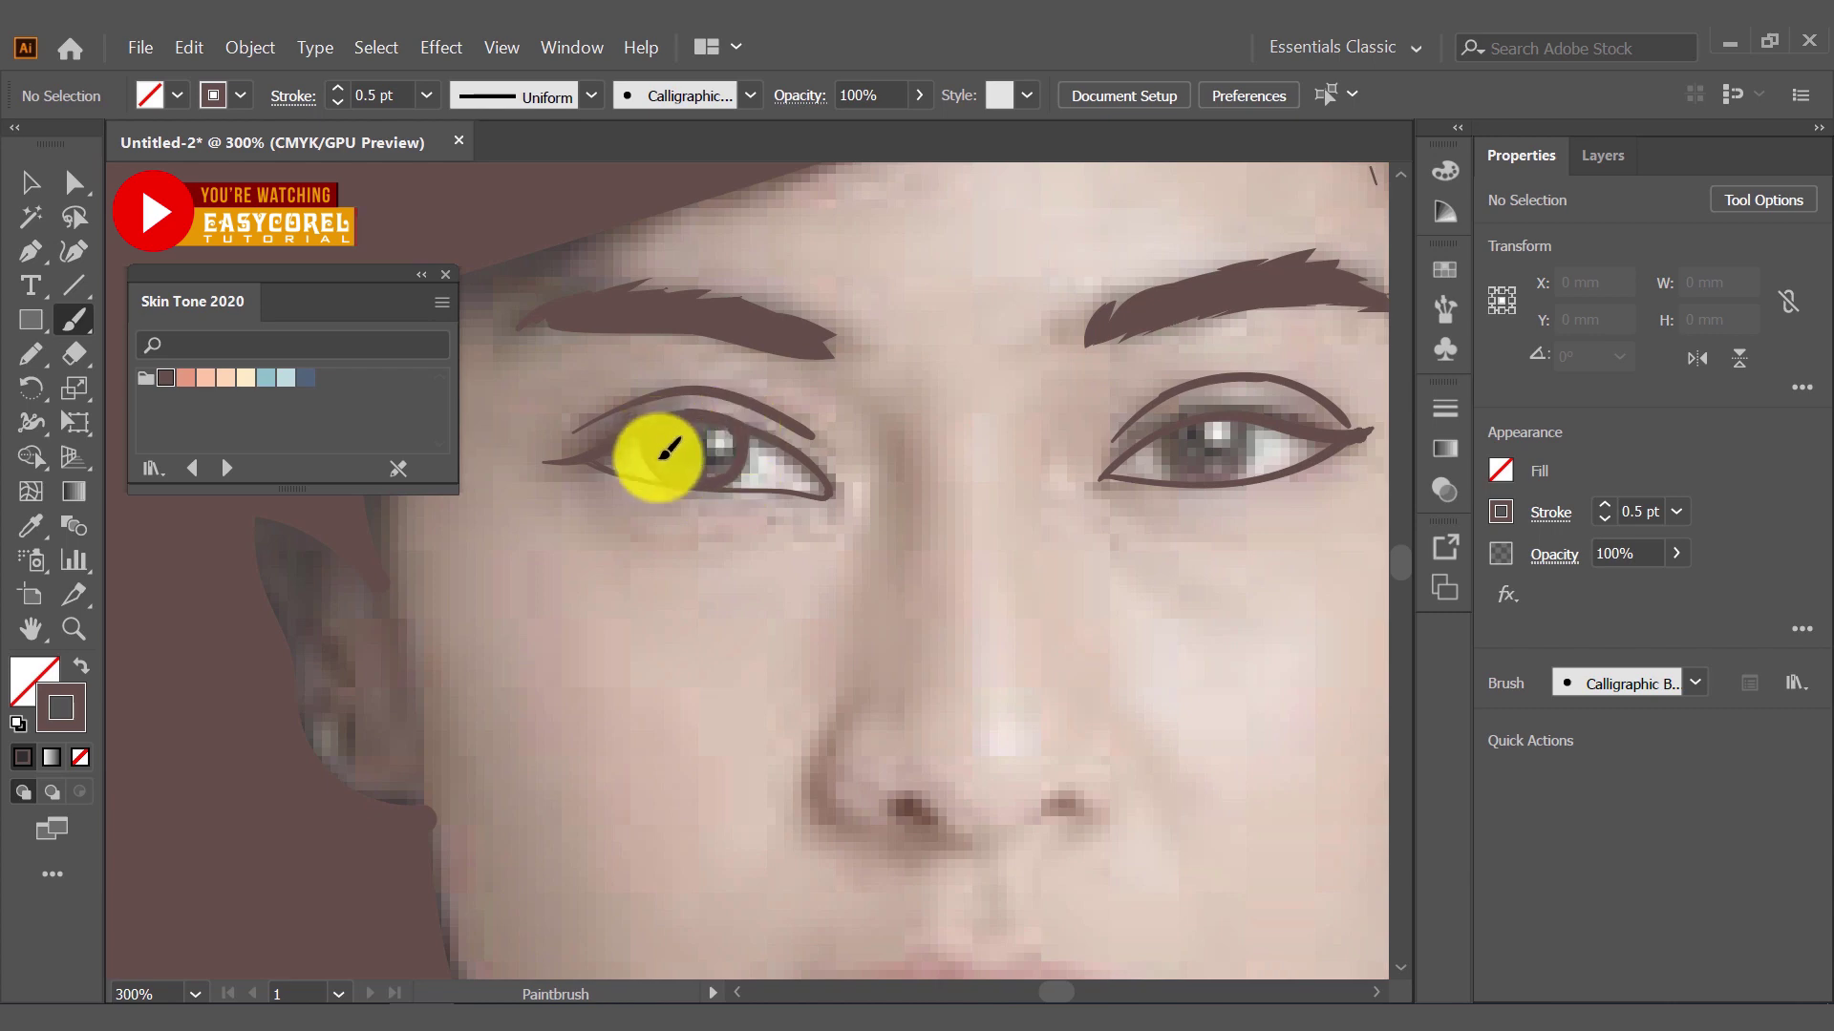
pyautogui.hscroll(4, 780, 413)
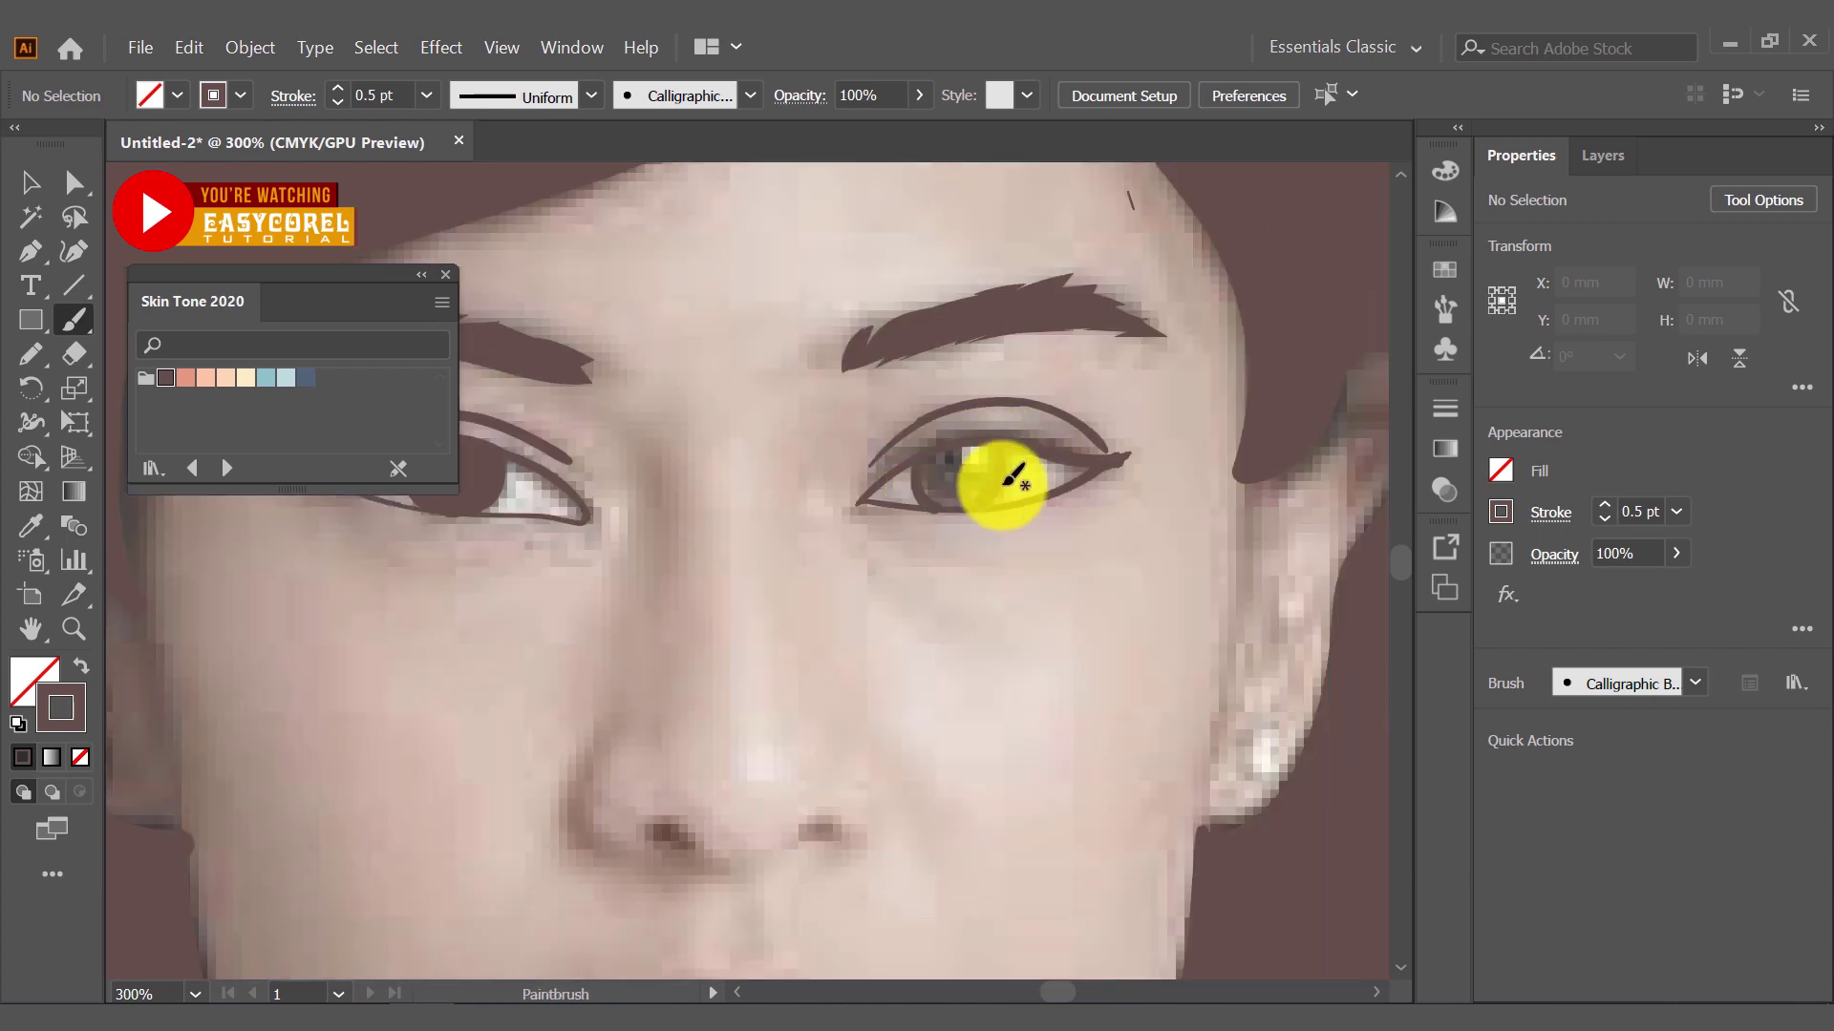
# Add white catchlight dots to both brown irises with the Paintbrush
pyautogui.hscroll(-3, 984, 427)
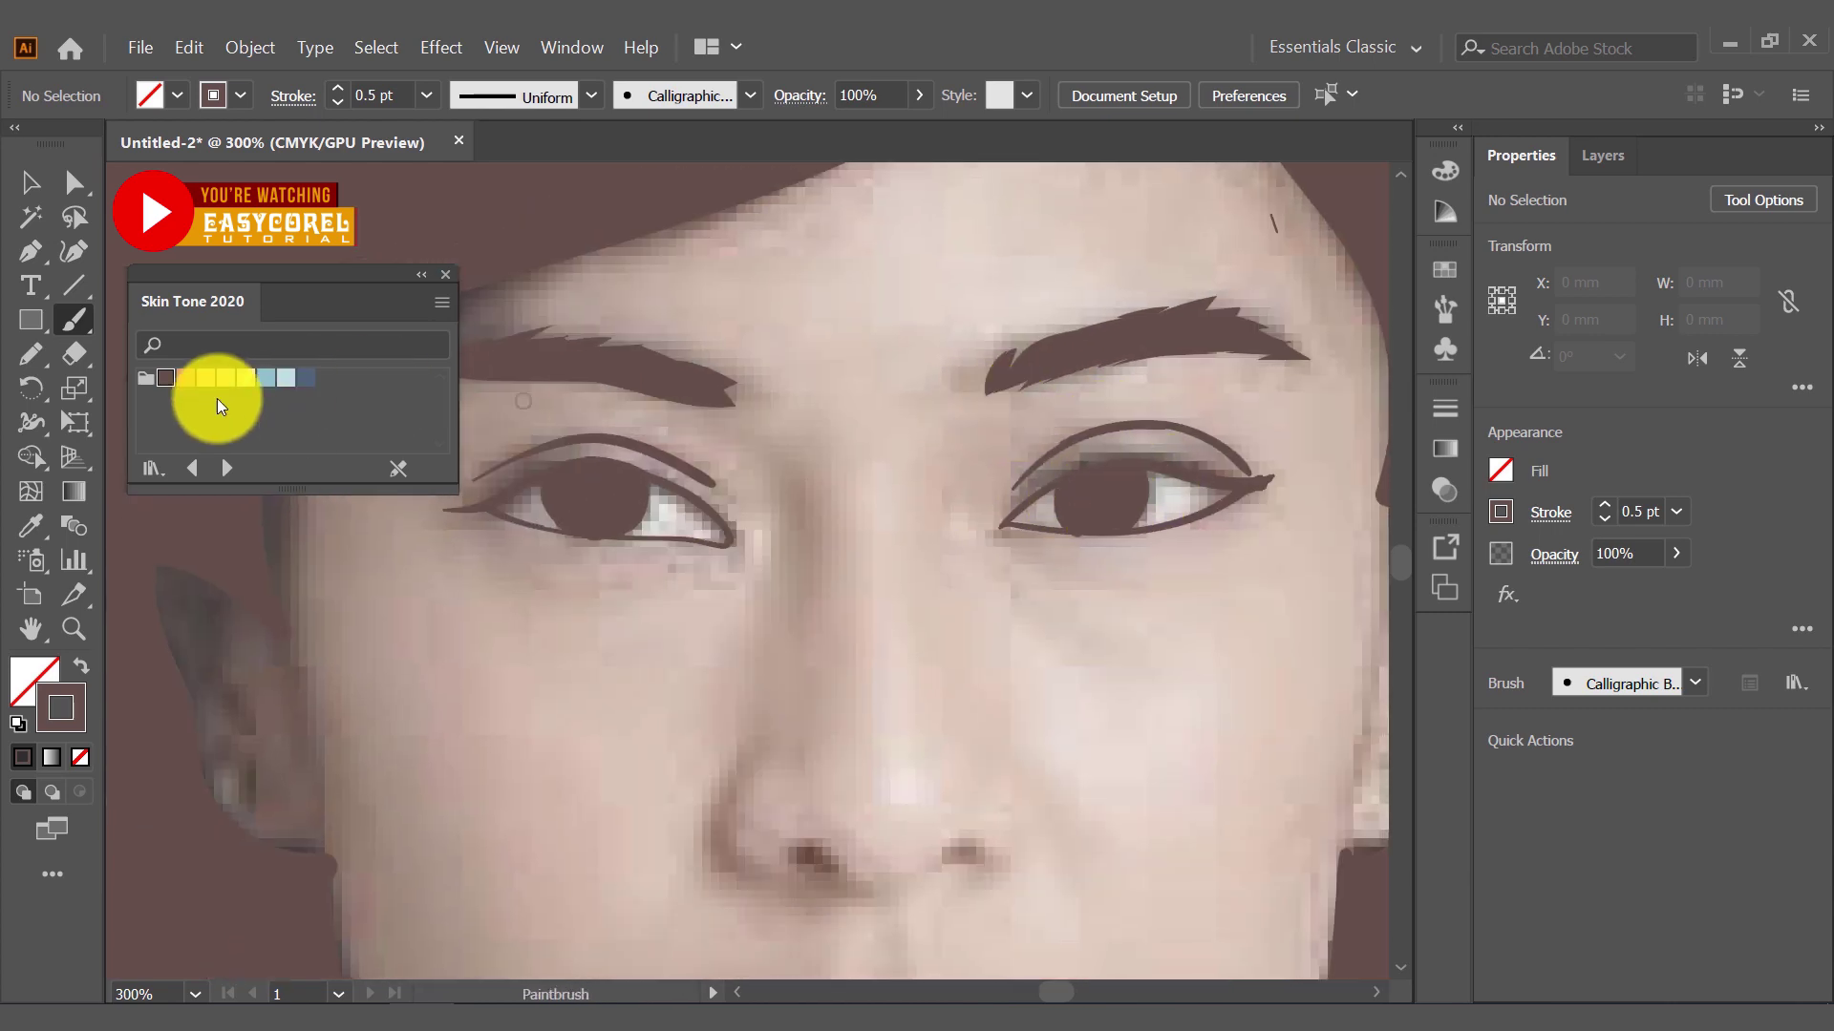
pyautogui.click(29, 187)
pyautogui.click(221, 649)
pyautogui.click(1445, 172)
pyautogui.hotkey('ctrl', 'shift', 'a')
pyautogui.press('b')
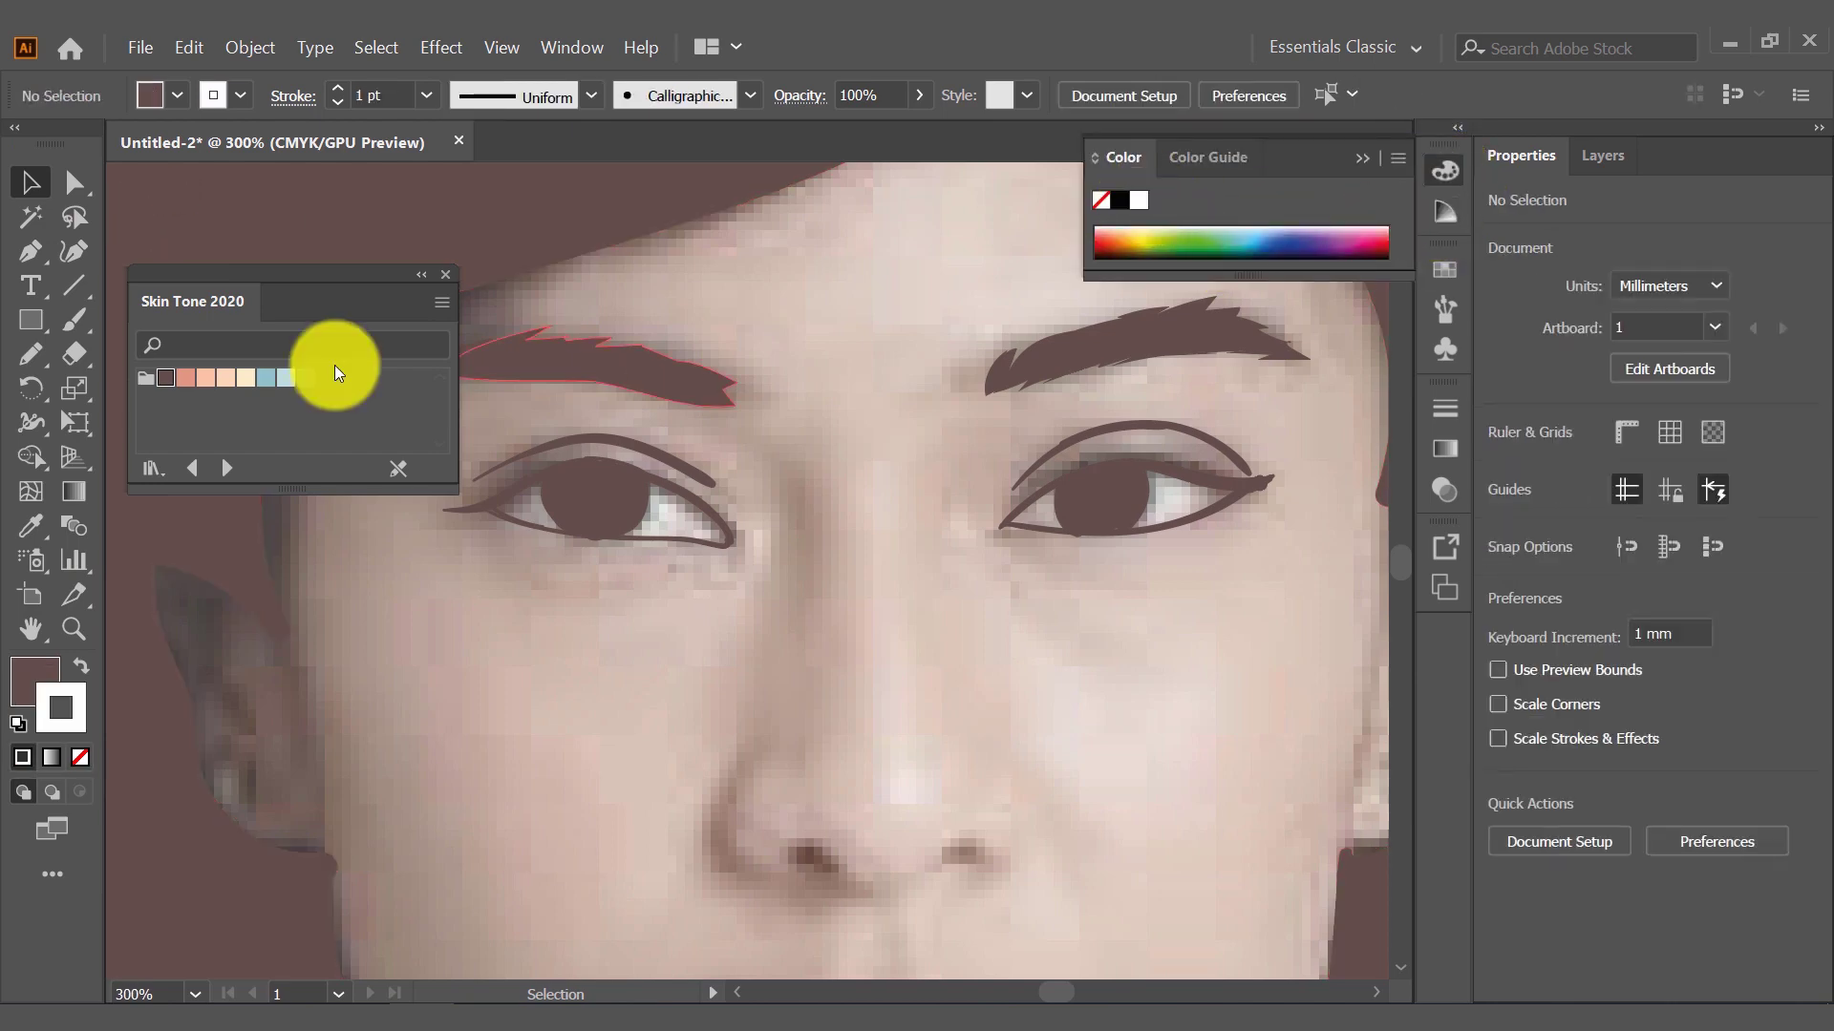
pyautogui.click(615, 489)
pyautogui.click(1120, 485)
pyautogui.click(1093, 522)
pyautogui.click(576, 522)
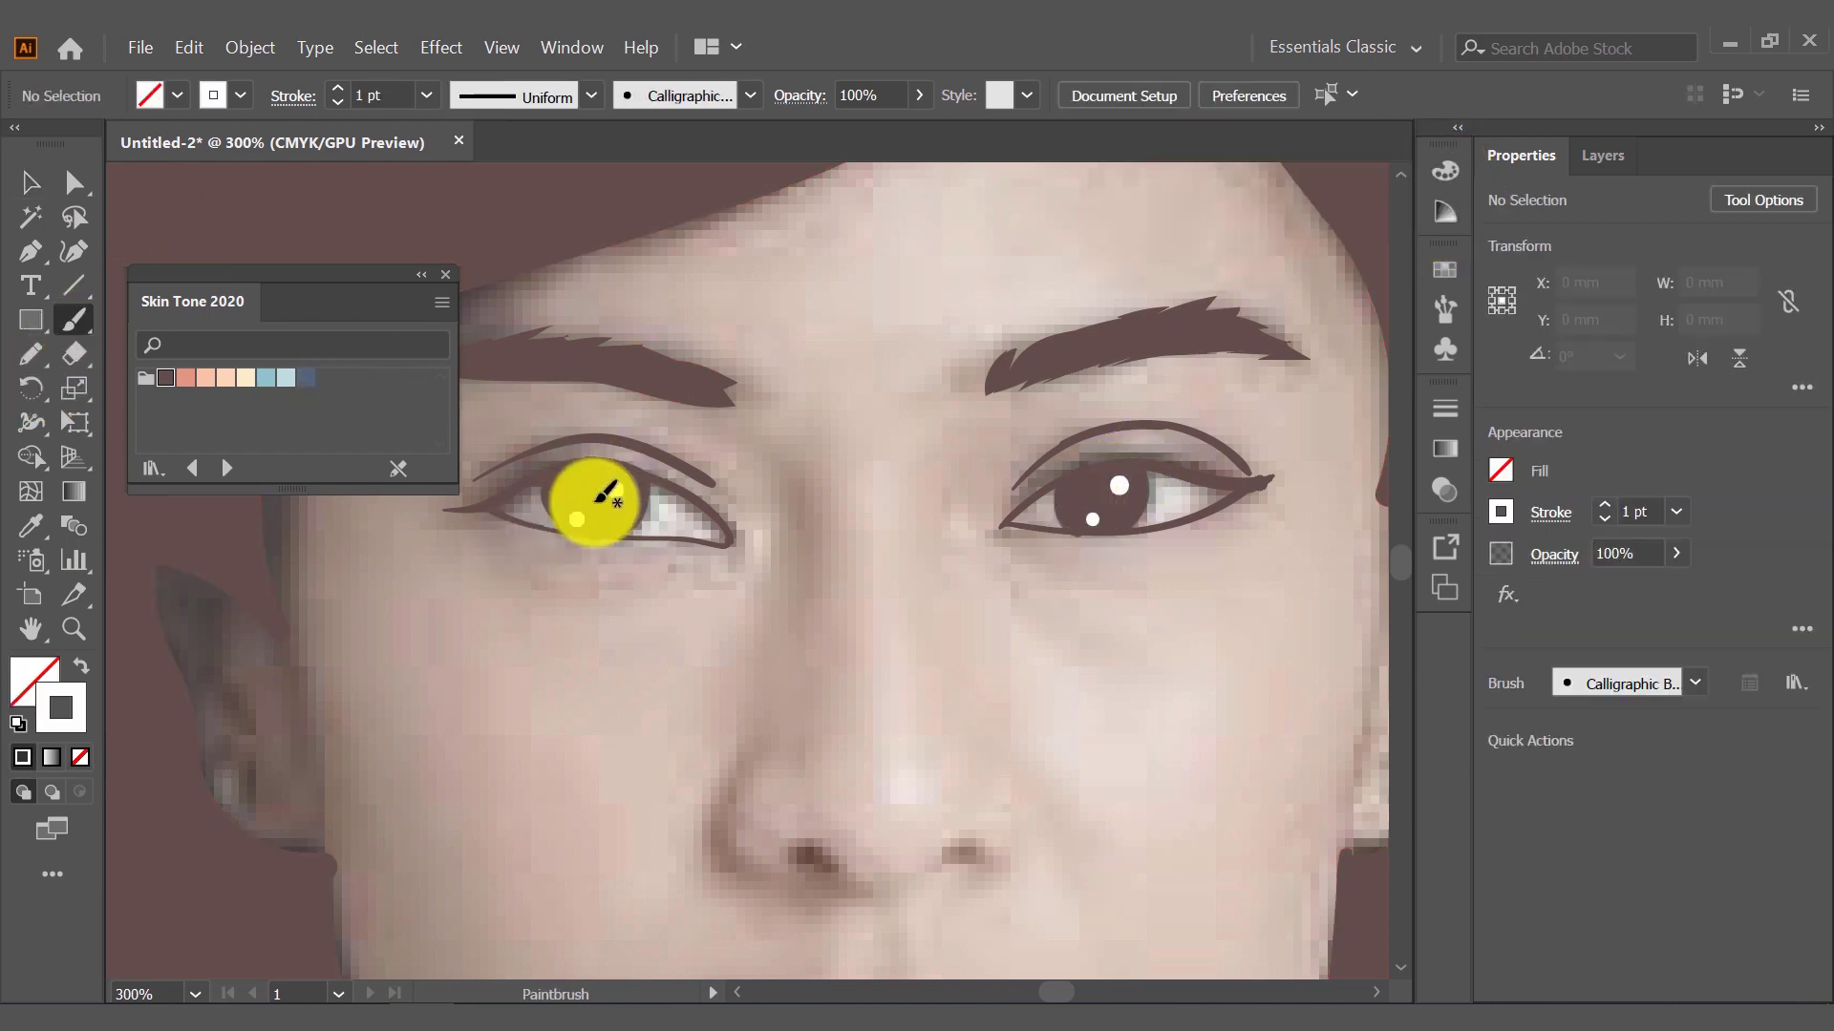
pyautogui.press('z')
pyautogui.keyDown('alt'); pyautogui.click(775, 399); pyautogui.keyUp('alt')
# Zoom in on the nose and paint a 0.5 pt dark brown curve along its left side
pyautogui.moveTo(710, 666); pyautogui.dragTo(937, 561)
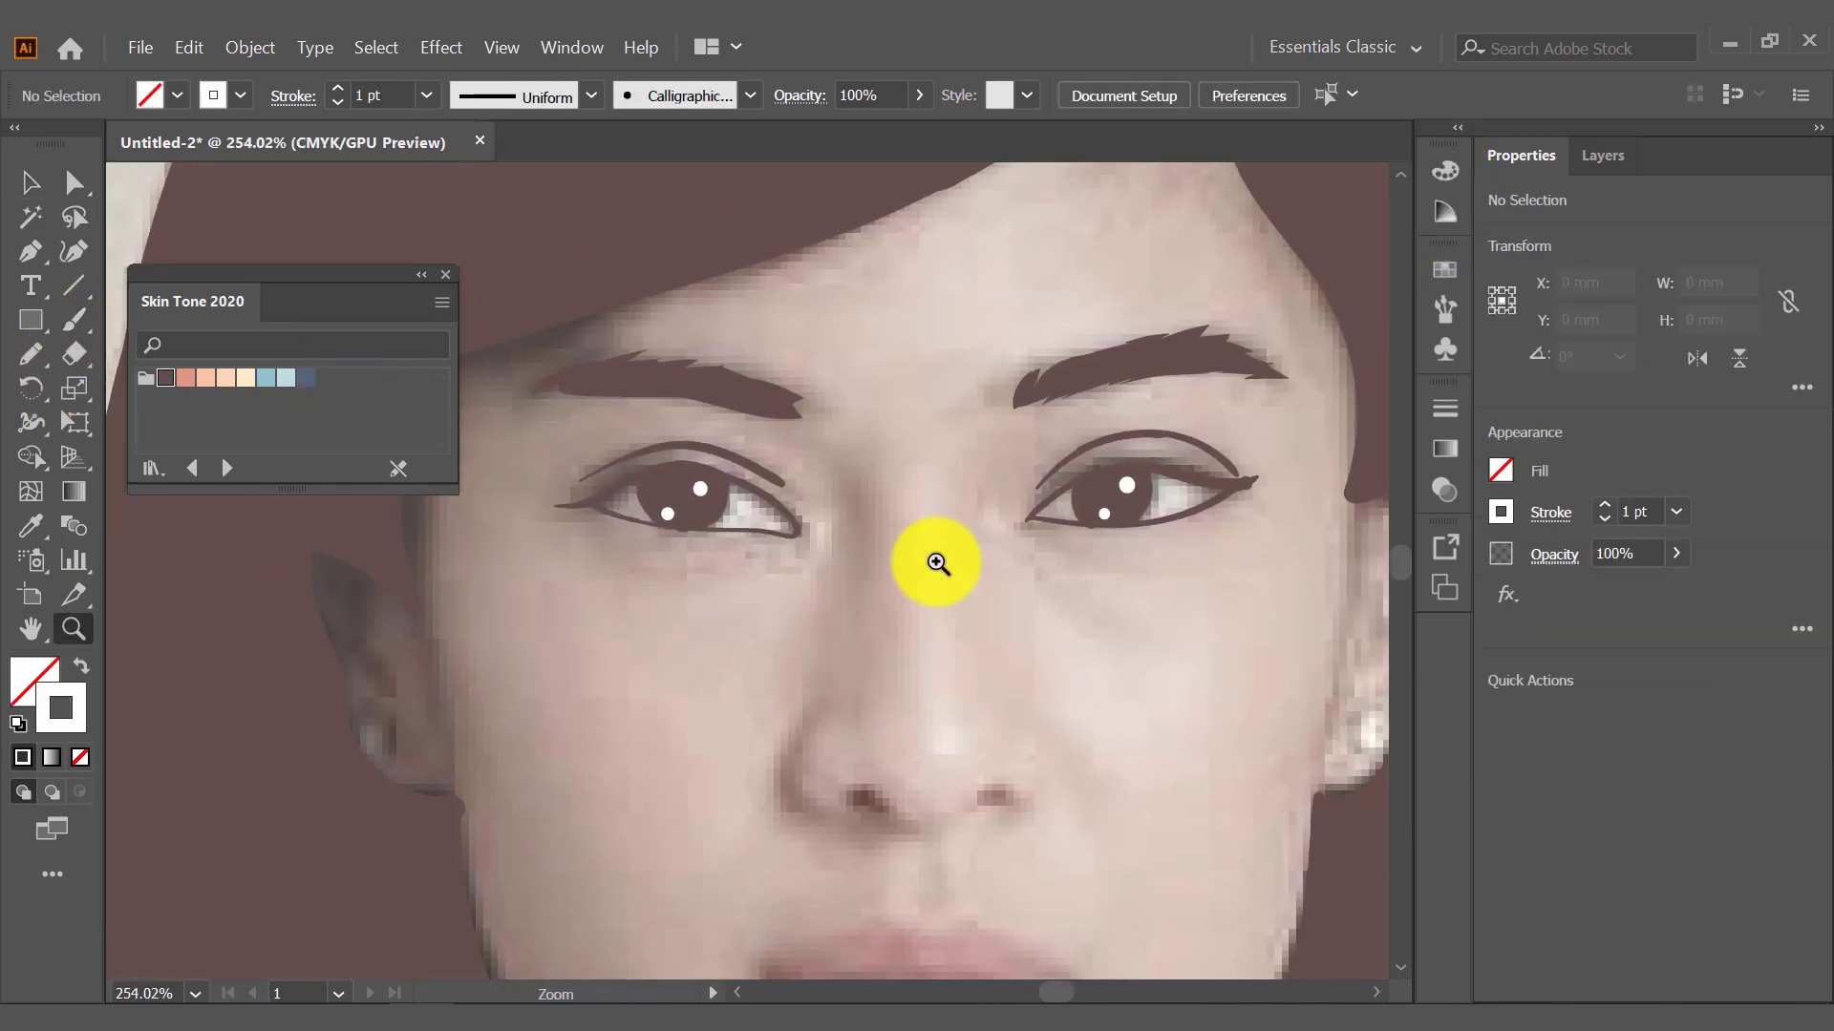
pyautogui.press('b')
pyautogui.click(427, 94)
pyautogui.click(382, 143)
pyautogui.moveTo(800, 731); pyautogui.dragTo(811, 805)
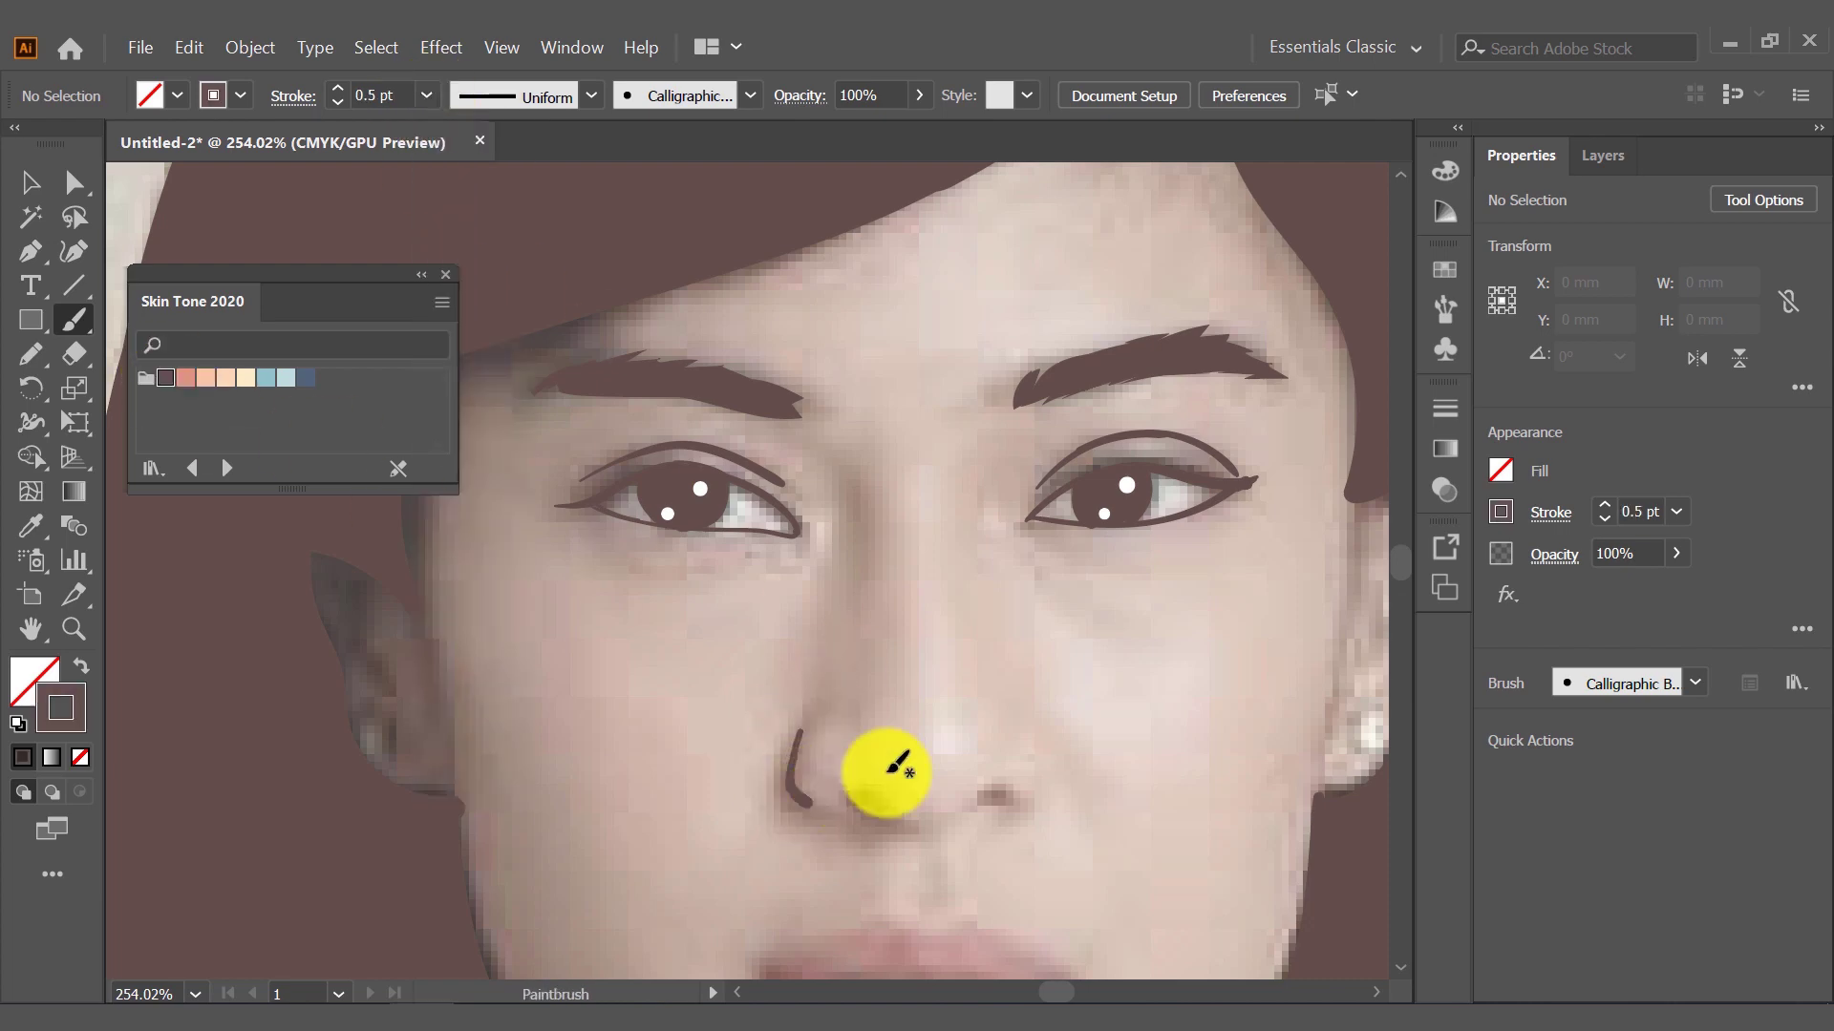
pyautogui.scroll(-5, 1003, 675)
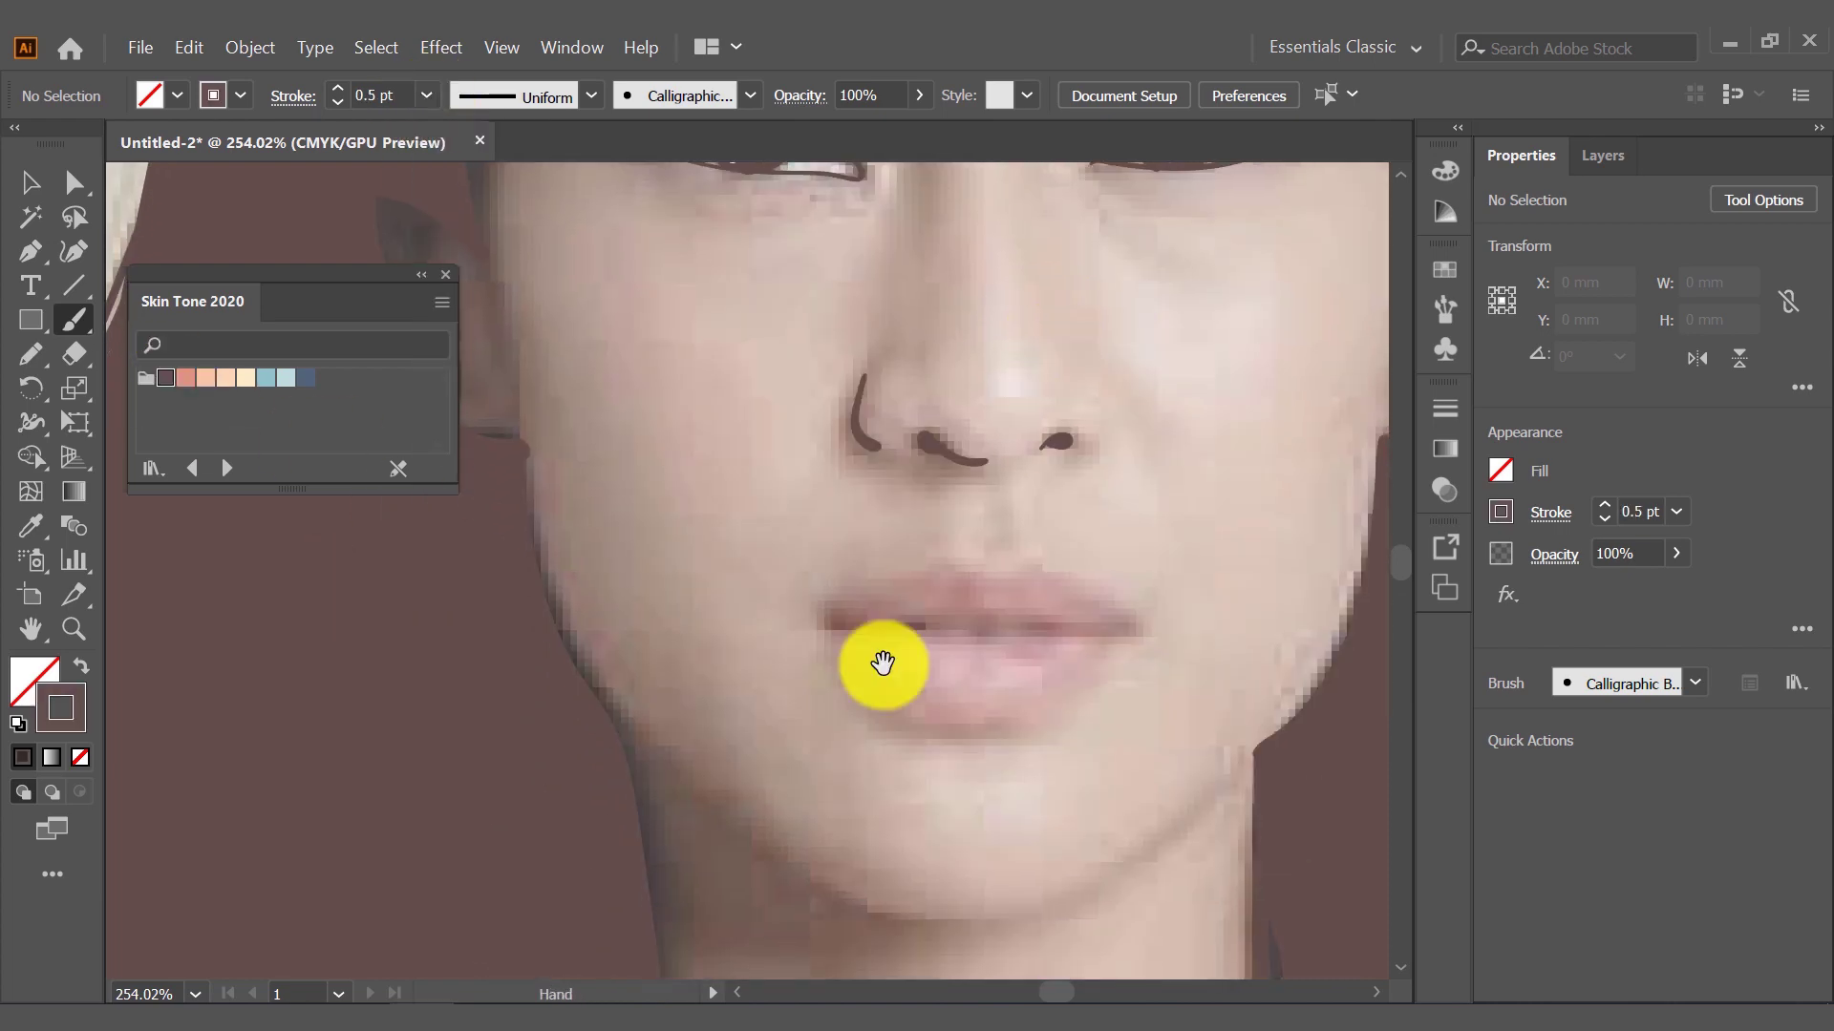
# Paint the dark line between the lips, then show Layers and ready the Pencil
pyautogui.moveTo(827, 627); pyautogui.dragTo(1129, 633)
pyautogui.scroll(-2, 1156, 583)
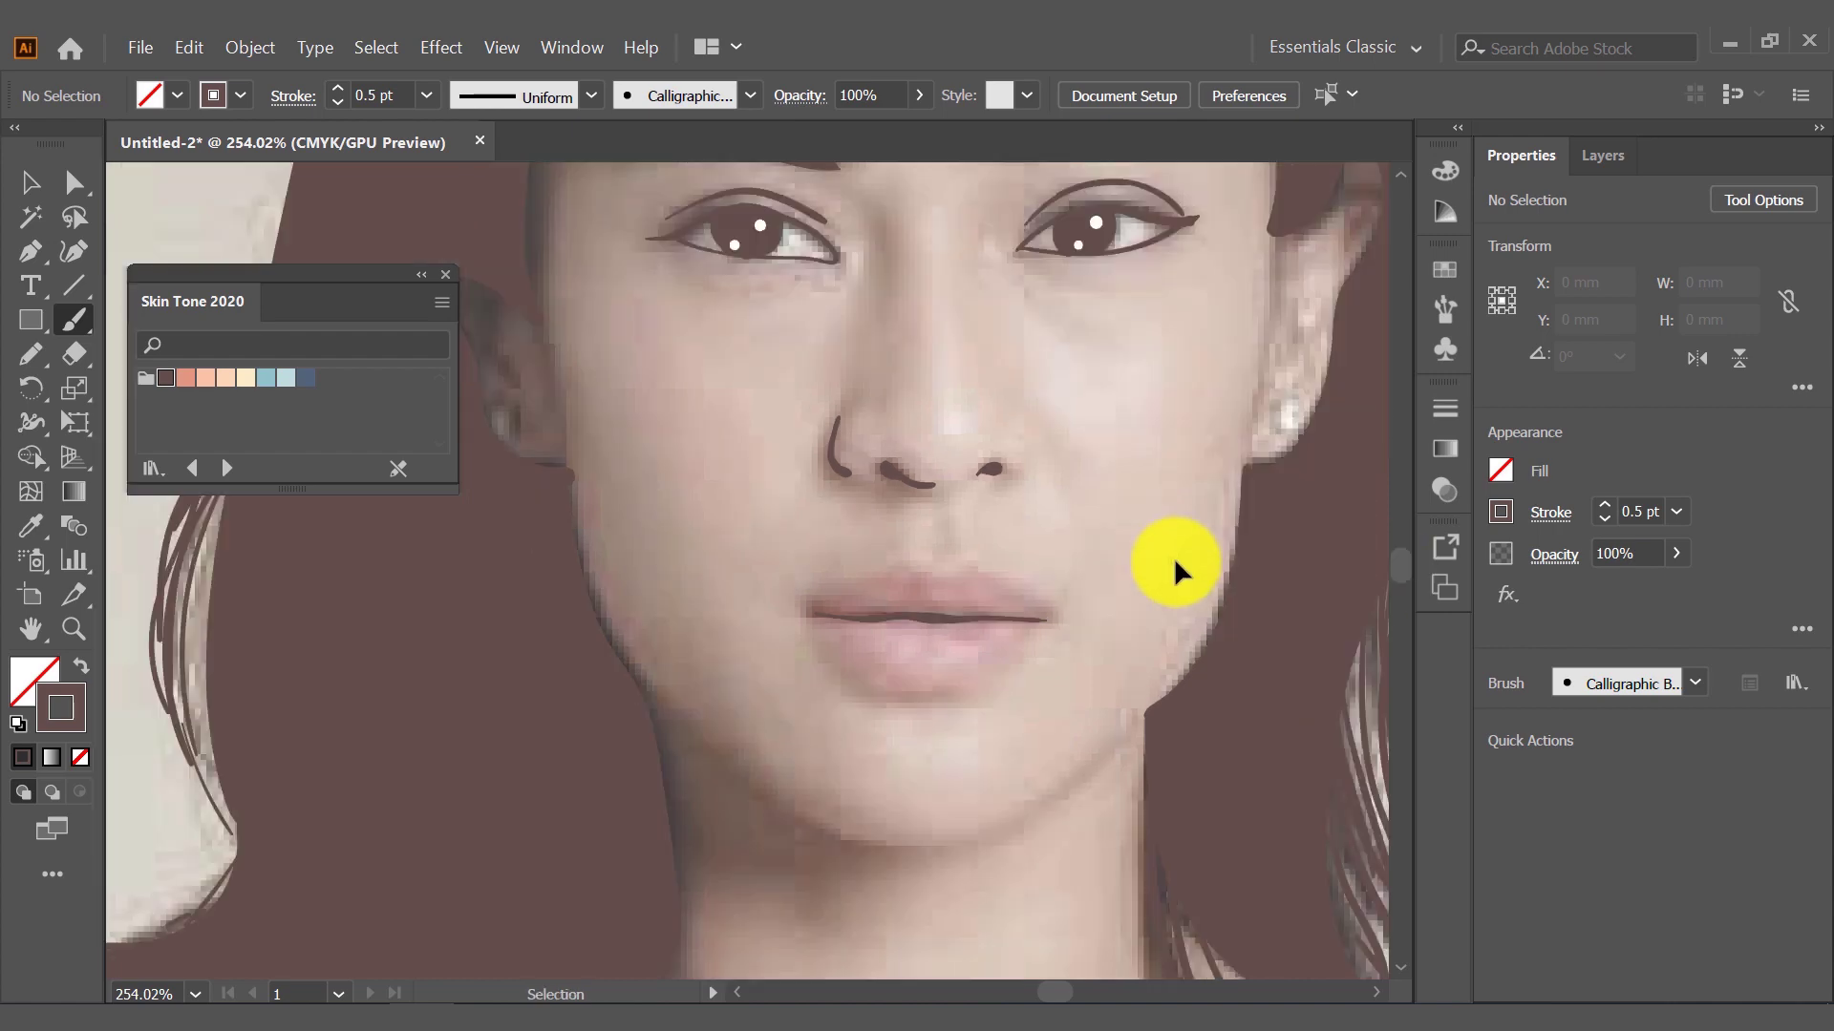
pyautogui.scroll(-2, 1118, 563)
pyautogui.click(1604, 155)
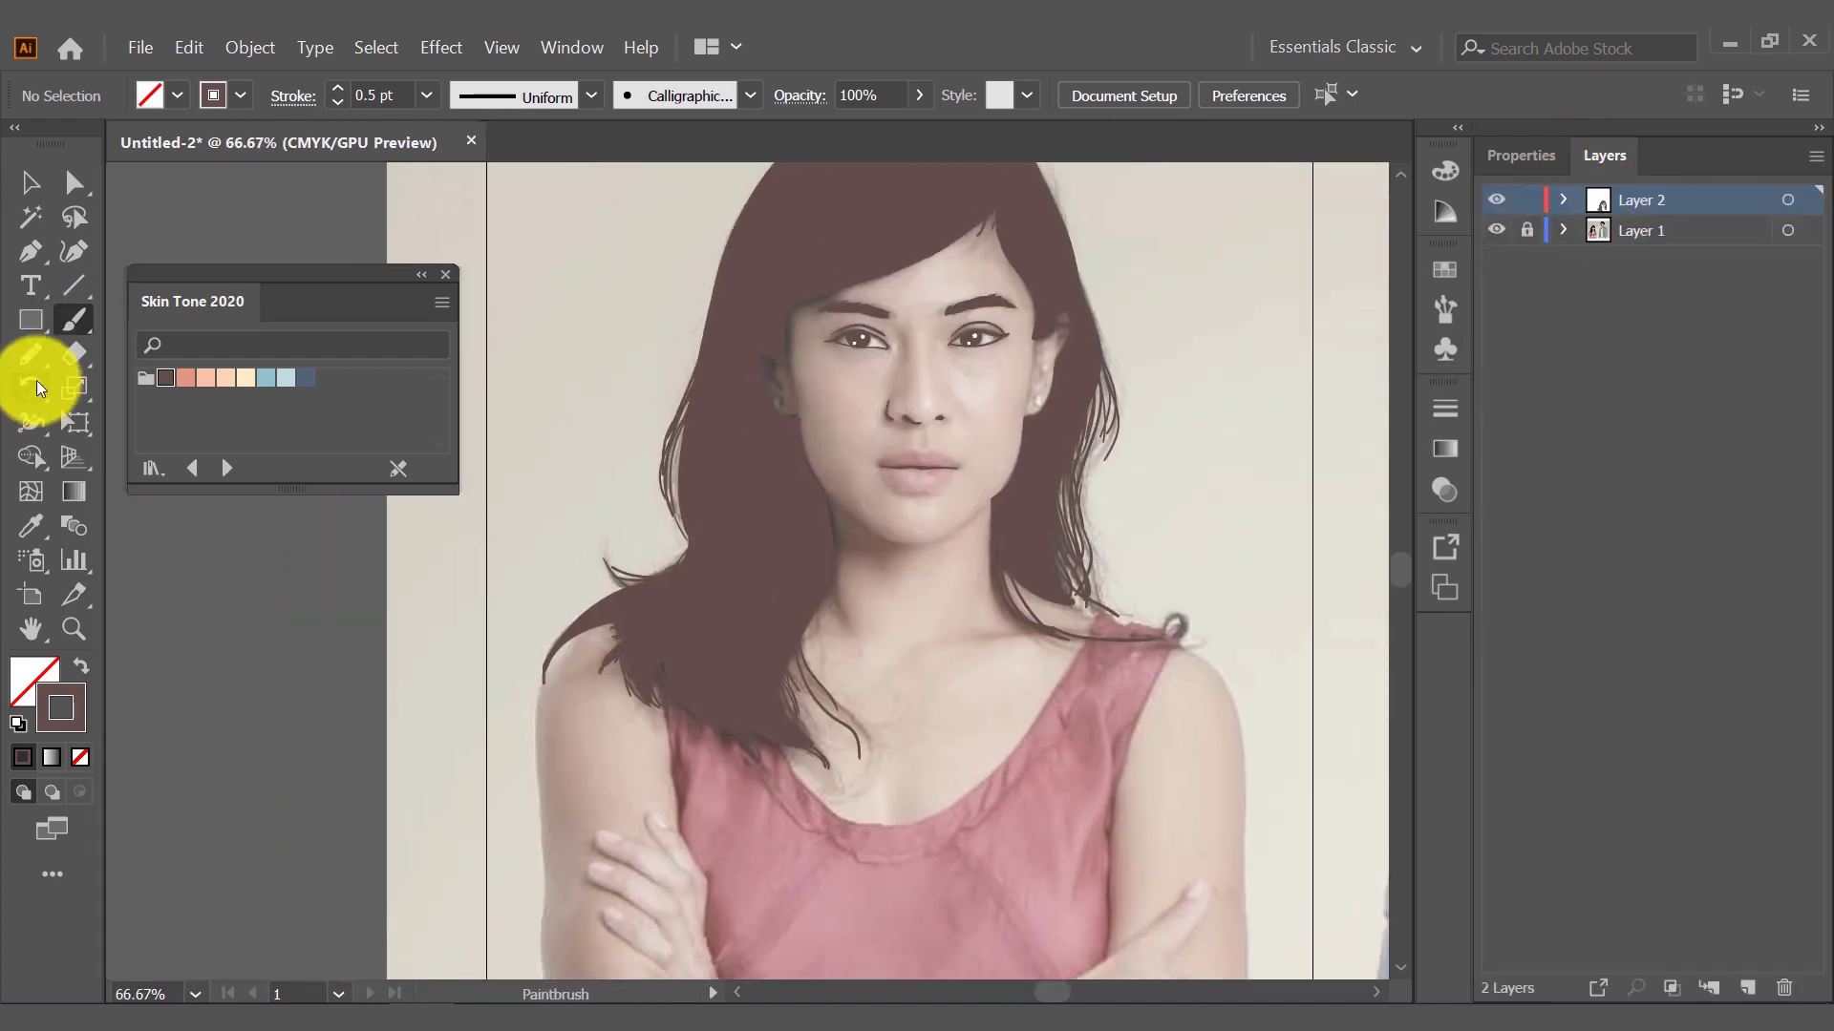
pyautogui.click(30, 353)
pyautogui.click(81, 665)
# Set the outline to the salmon swatch and the fill to a salmon pink shade
pyautogui.click(186, 379)
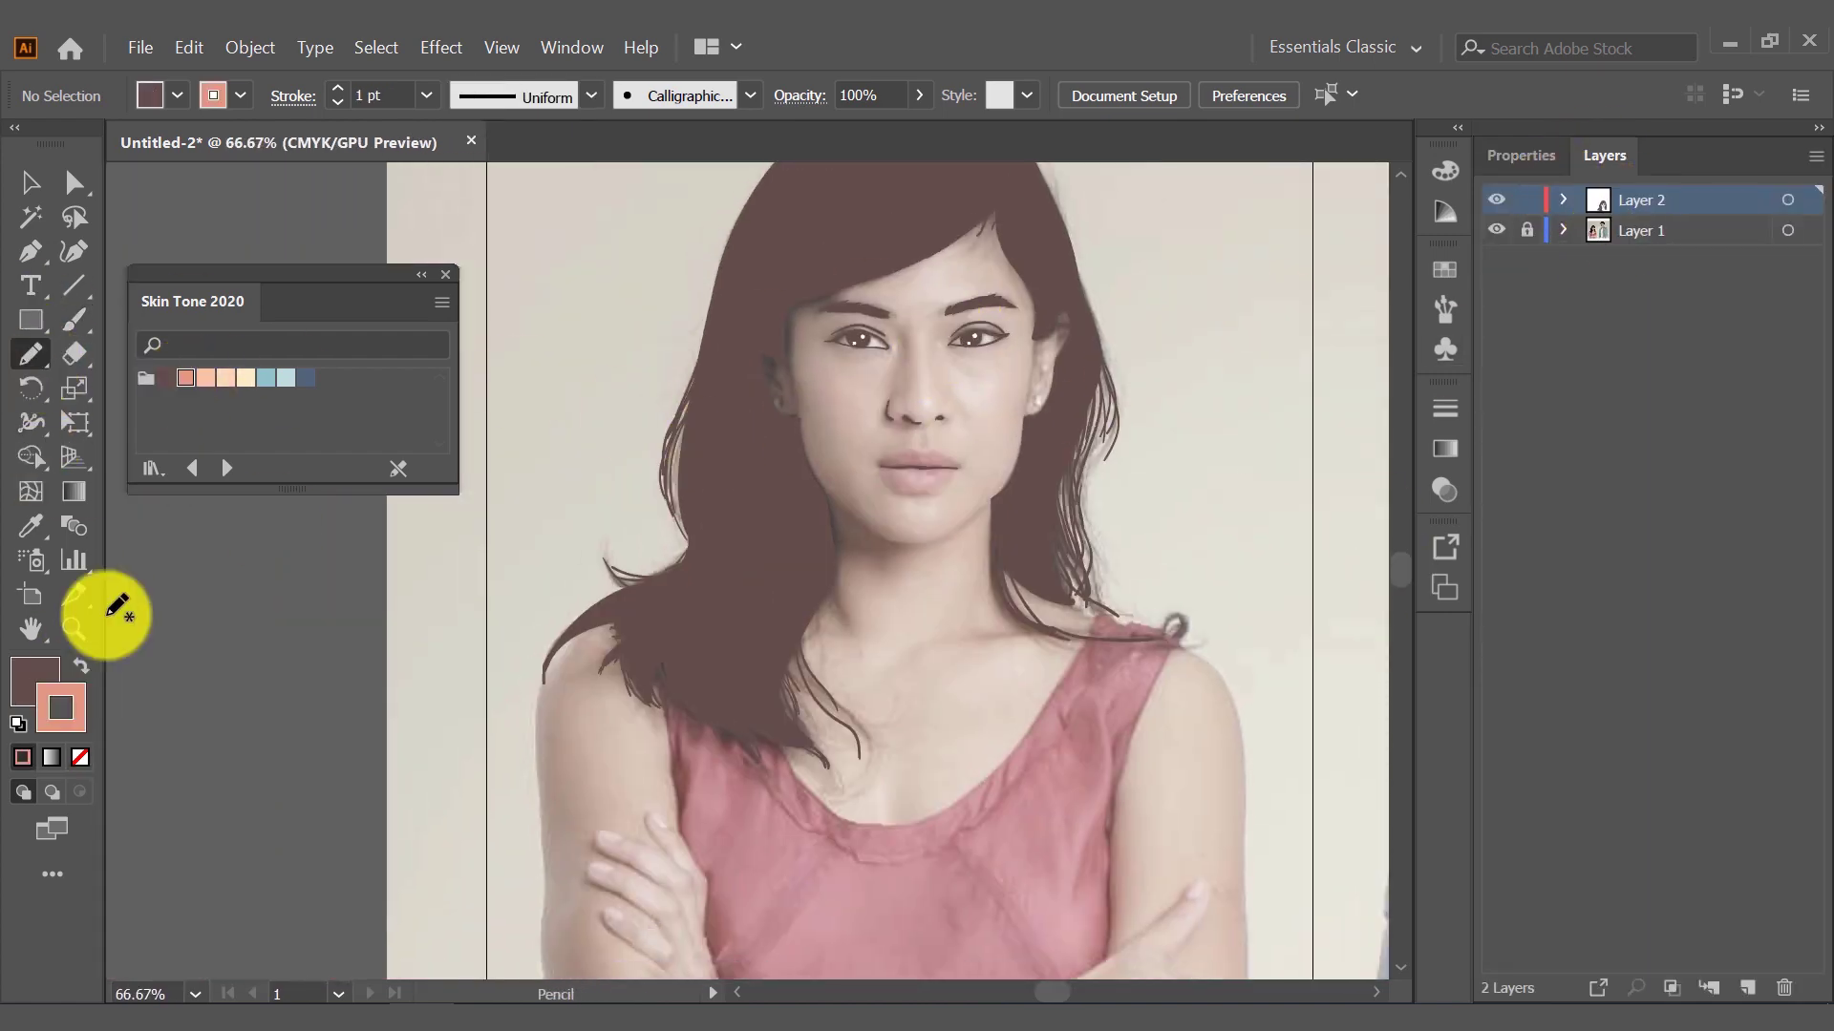
pyautogui.doubleClick(36, 680)
pyautogui.moveTo(279, 188); pyautogui.dragTo(200, 168)
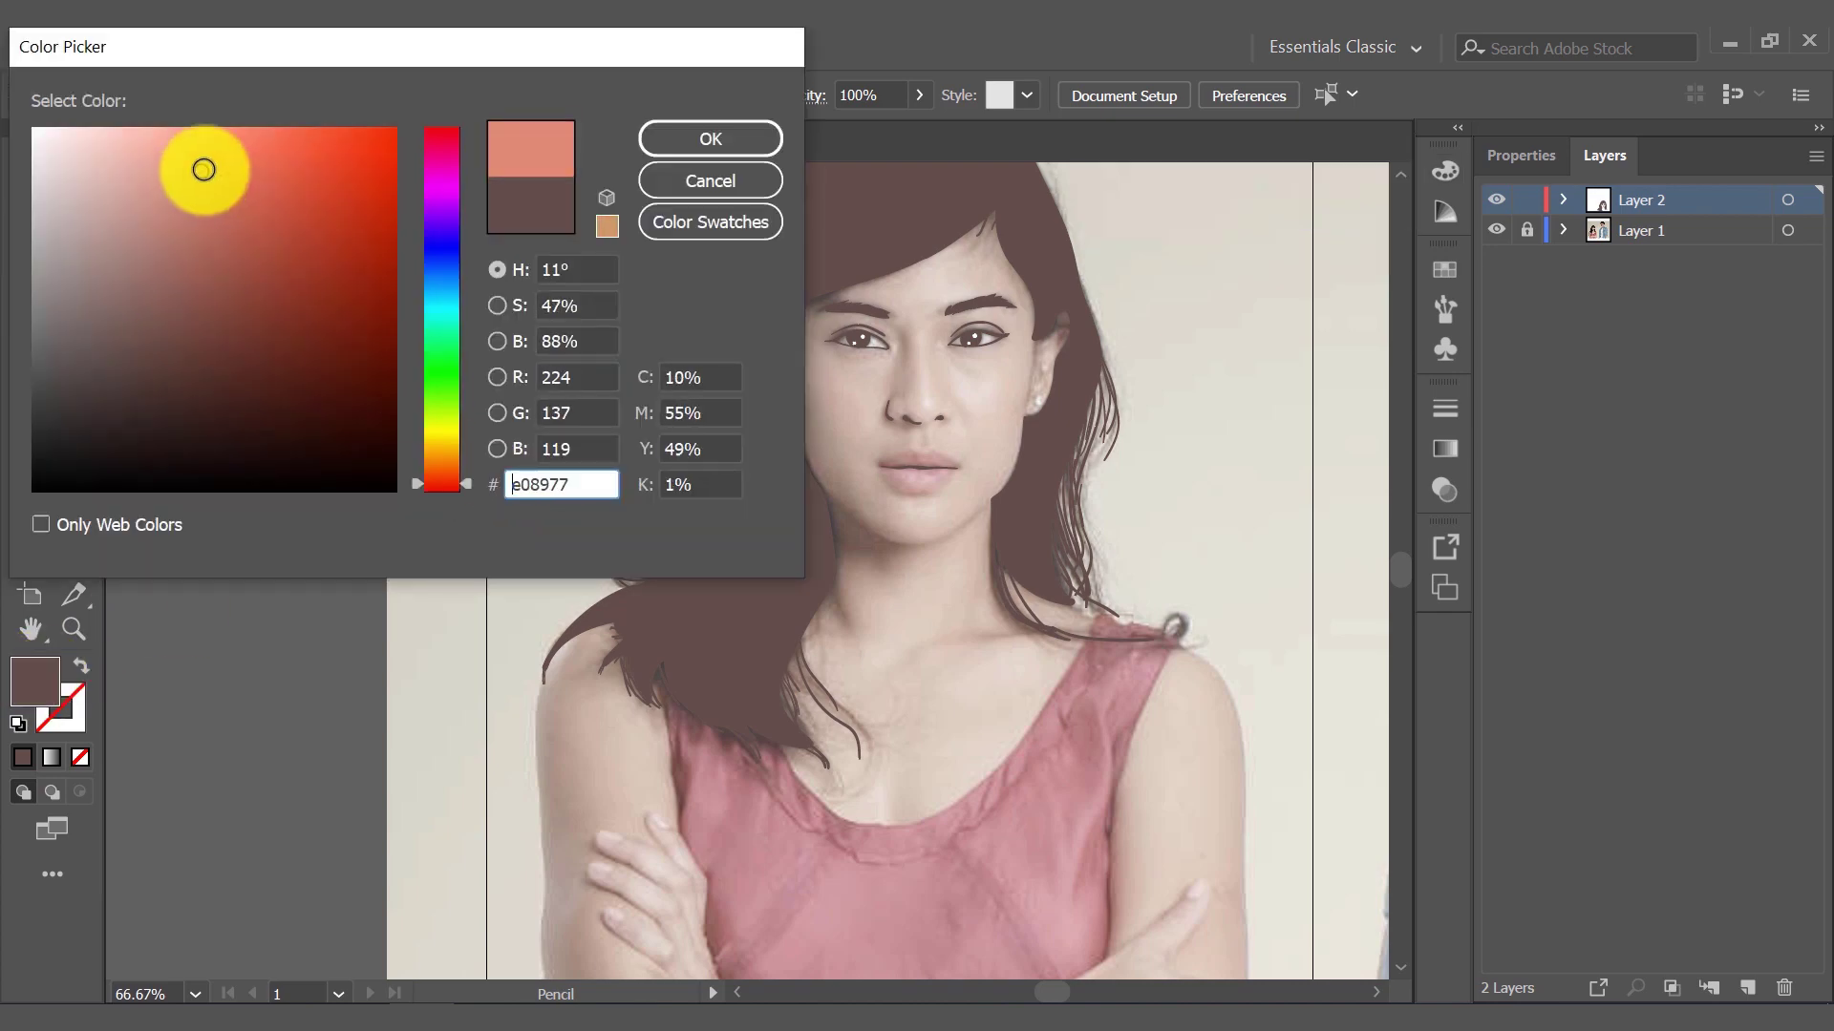
pyautogui.click(712, 135)
# Draw the salmon lip shape and select it with the mouth line in Layers
pyautogui.scroll(4, 955, 339)
pyautogui.scroll(-1, 1133, 368)
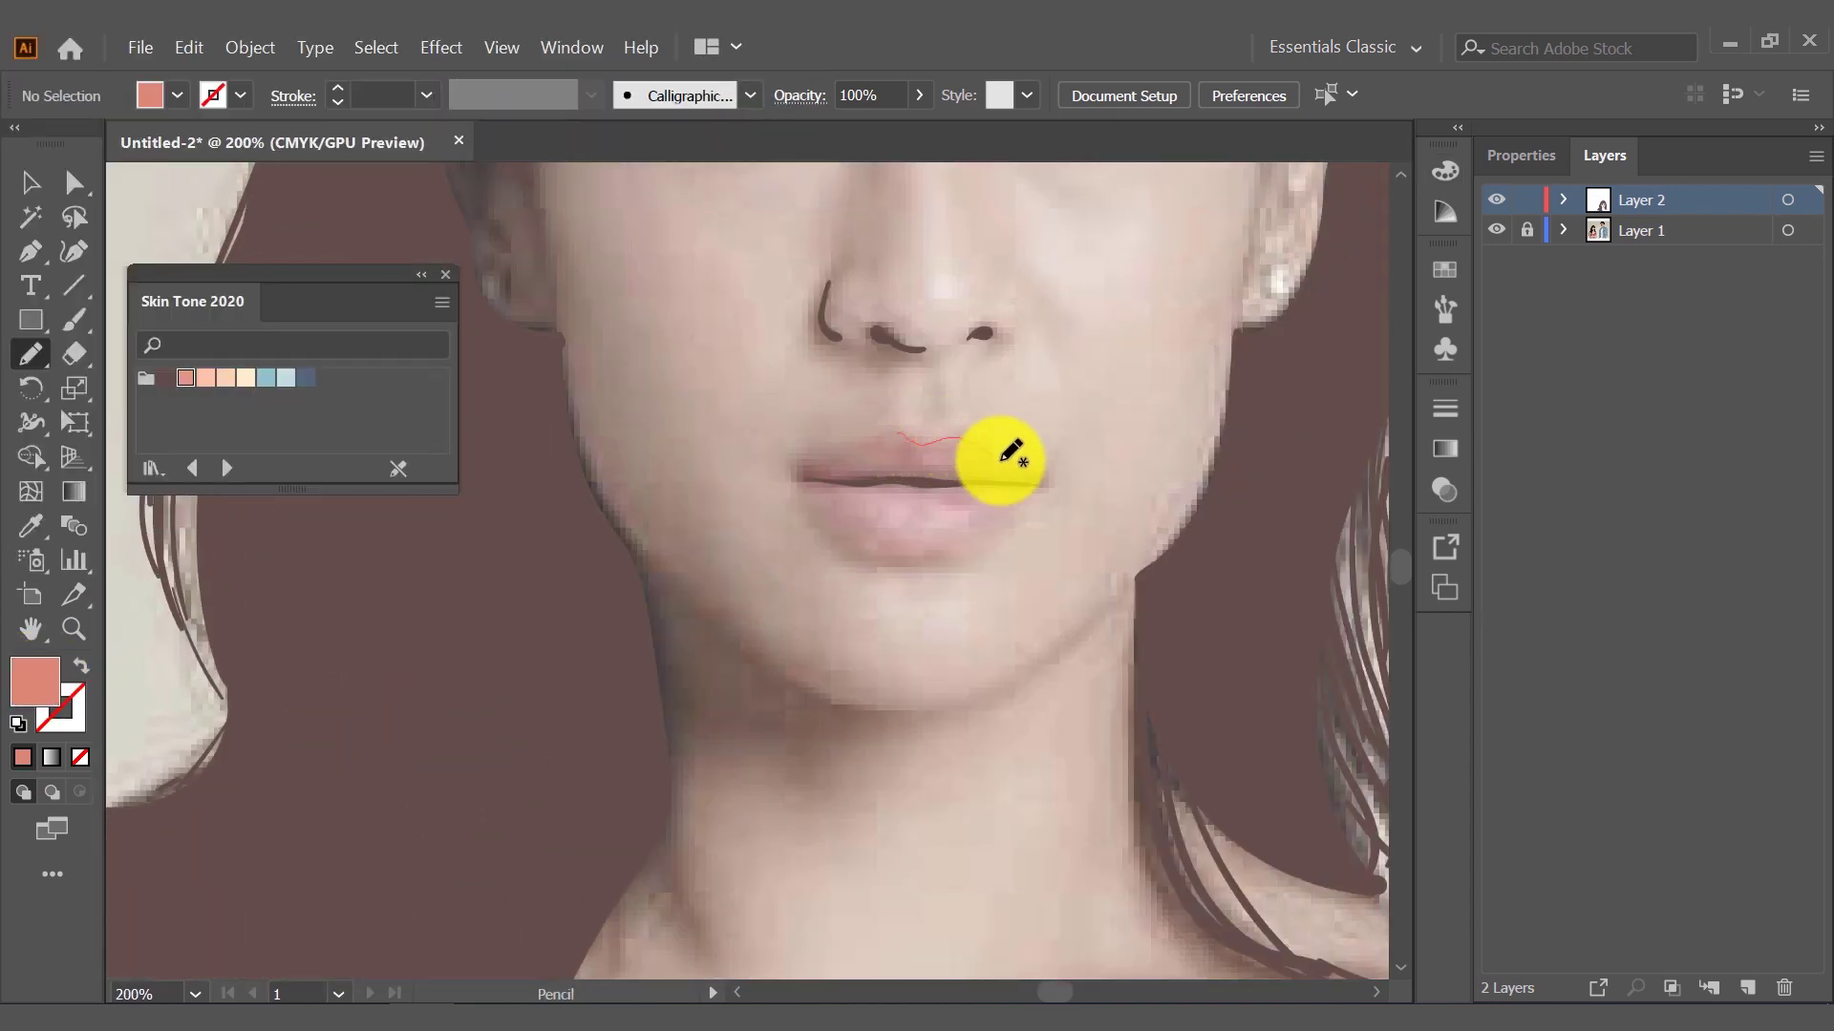
pyautogui.moveTo(800, 467); pyautogui.dragTo(902, 436)
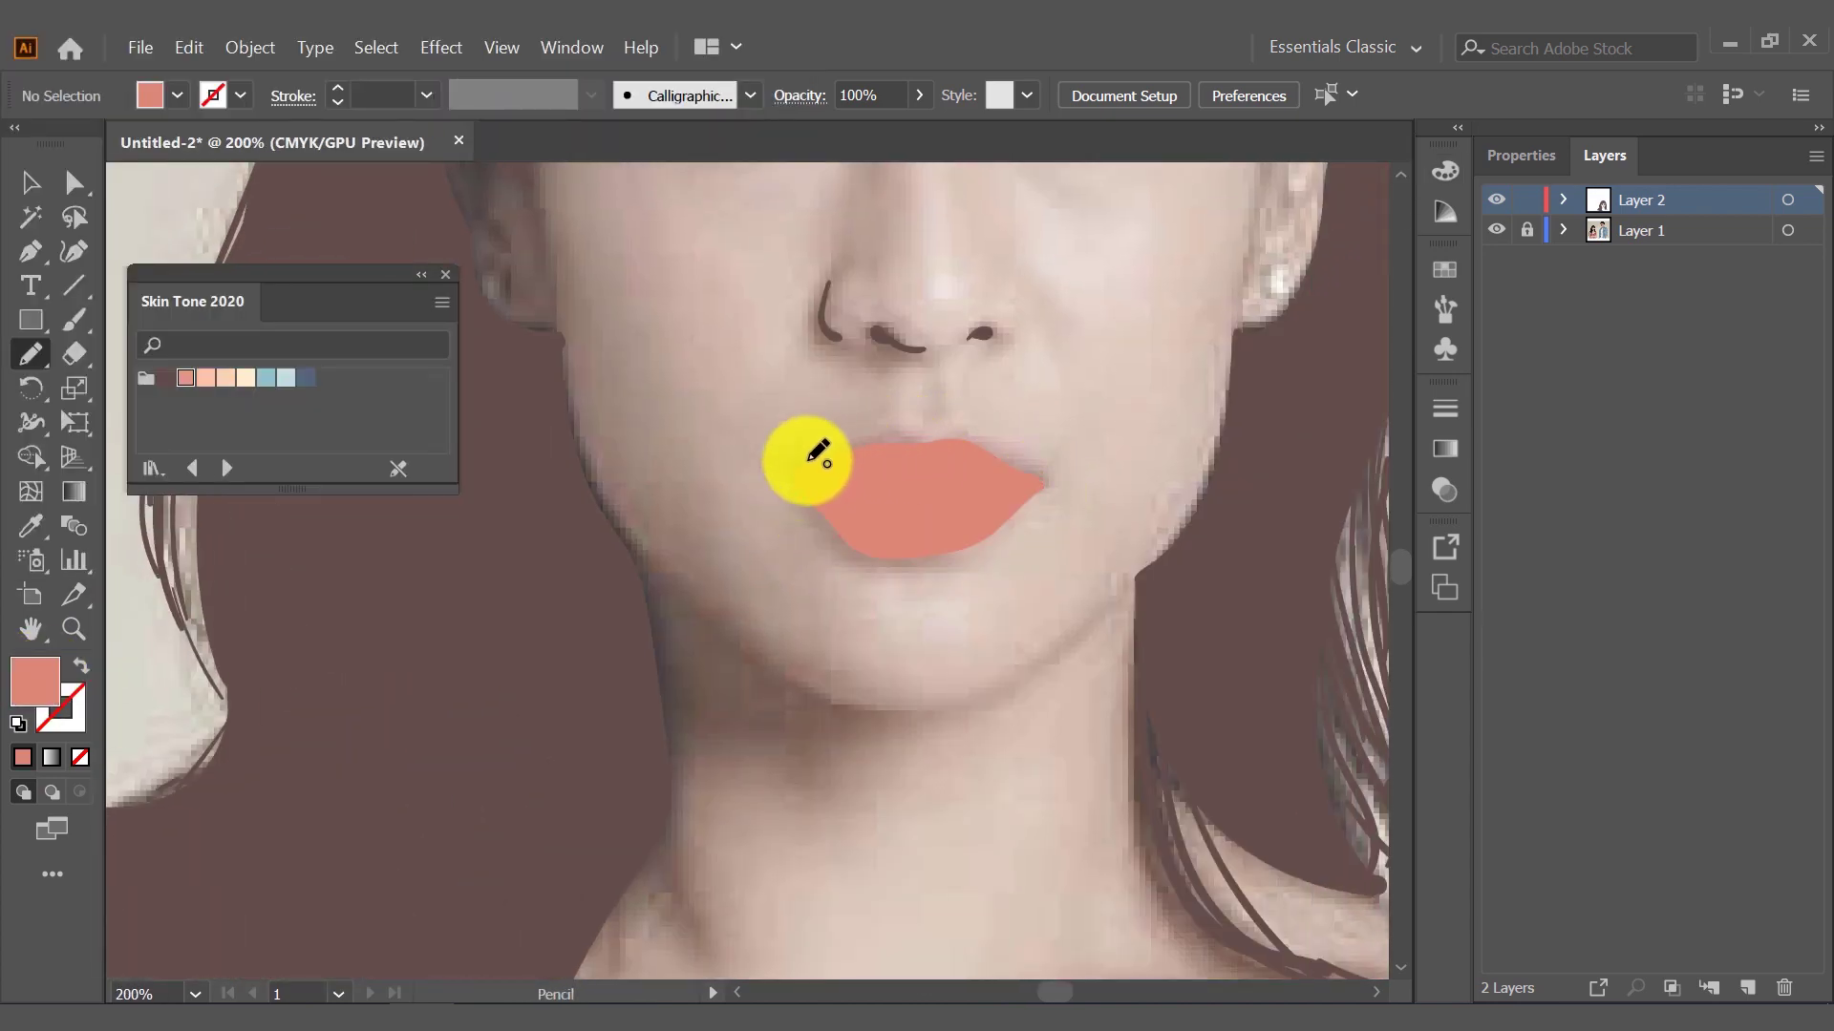
pyautogui.click(1564, 200)
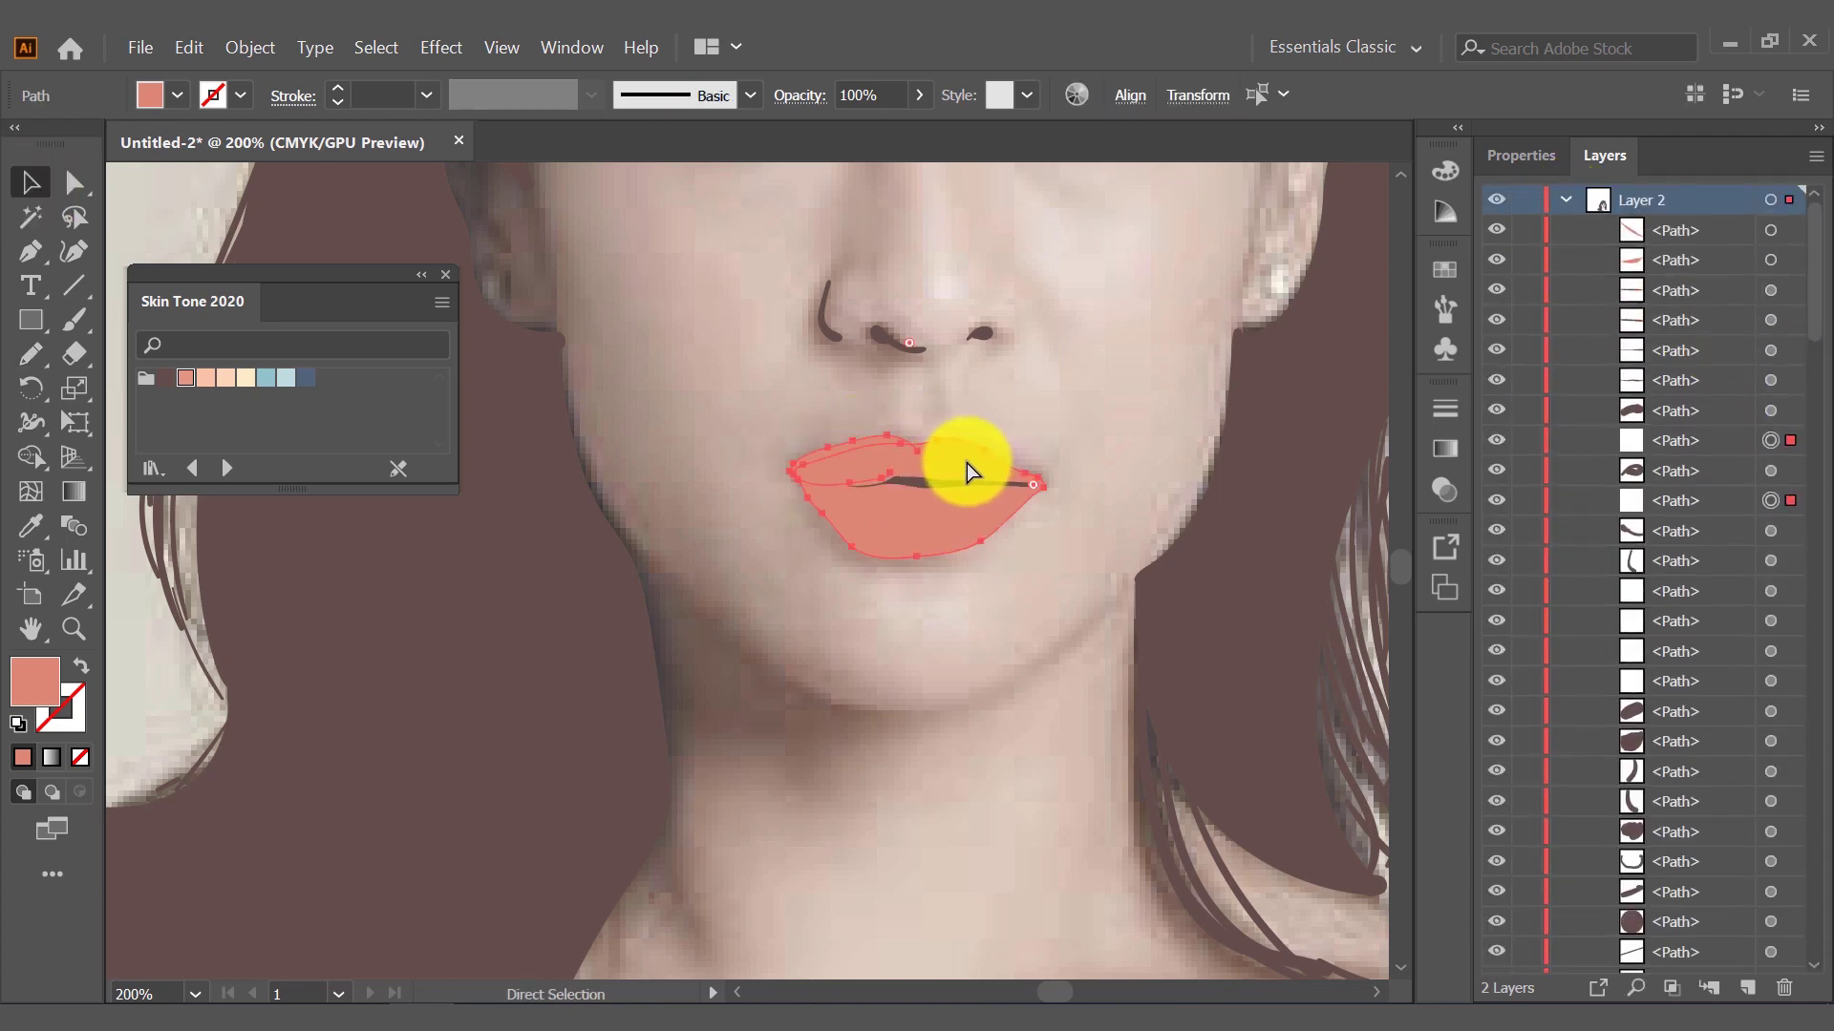
pyautogui.click(931, 480)
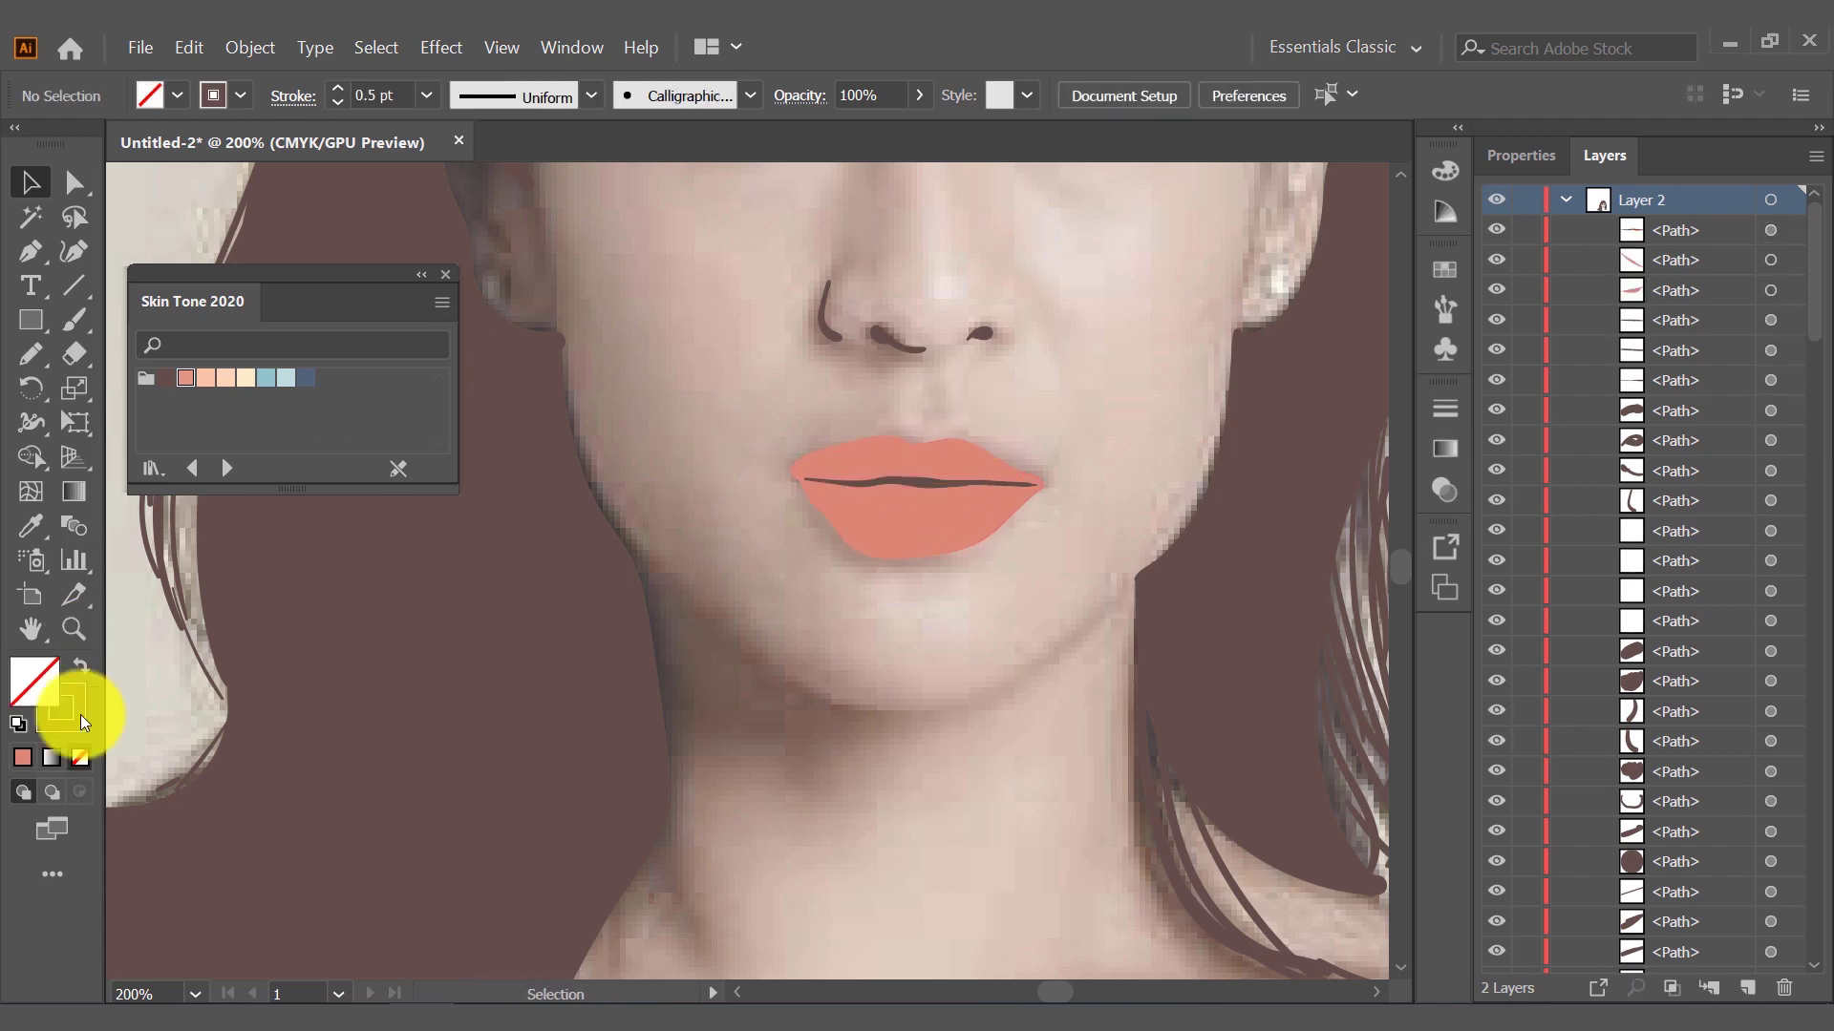
pyautogui.click(802, 507)
# Pencil a darker red lower-lip shadow and a light pink upper-lip shape
pyautogui.doubleClick(43, 680)
pyautogui.click(217, 196)
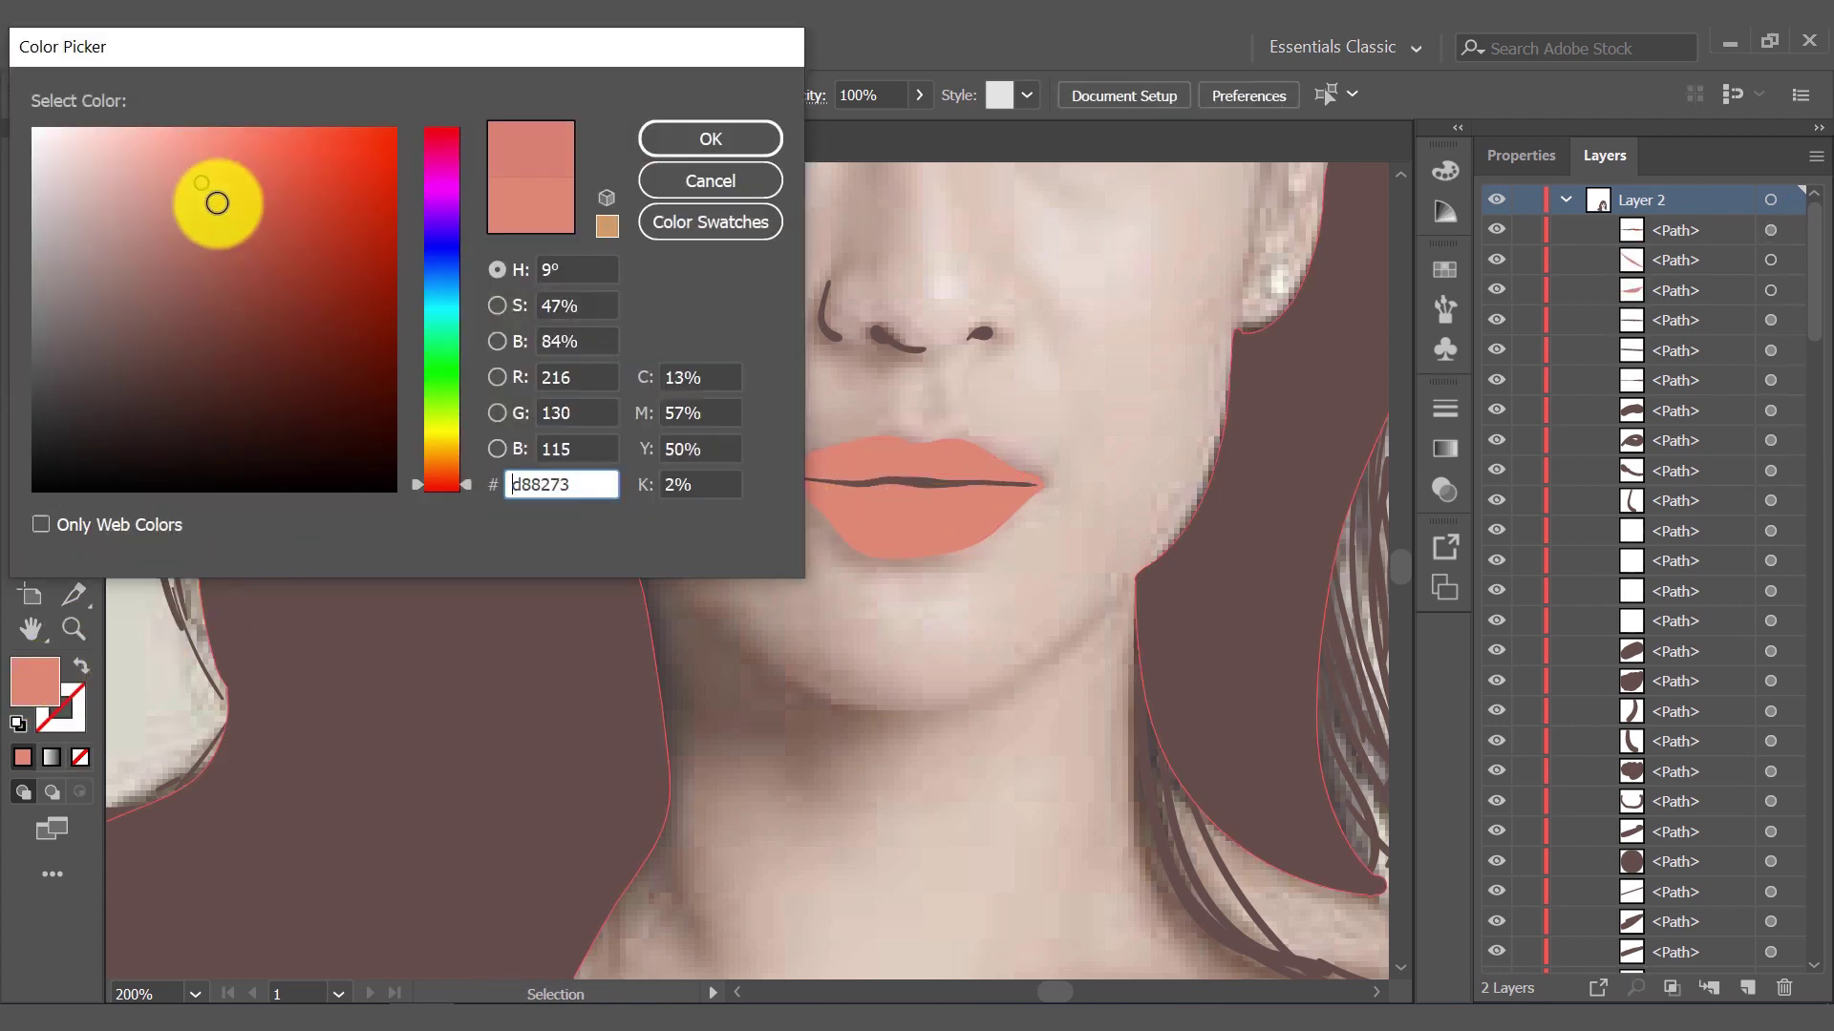
pyautogui.click(649, 143)
pyautogui.click(31, 354)
pyautogui.moveTo(803, 475); pyautogui.dragTo(1036, 485)
pyautogui.moveTo(803, 464); pyautogui.dragTo(819, 506)
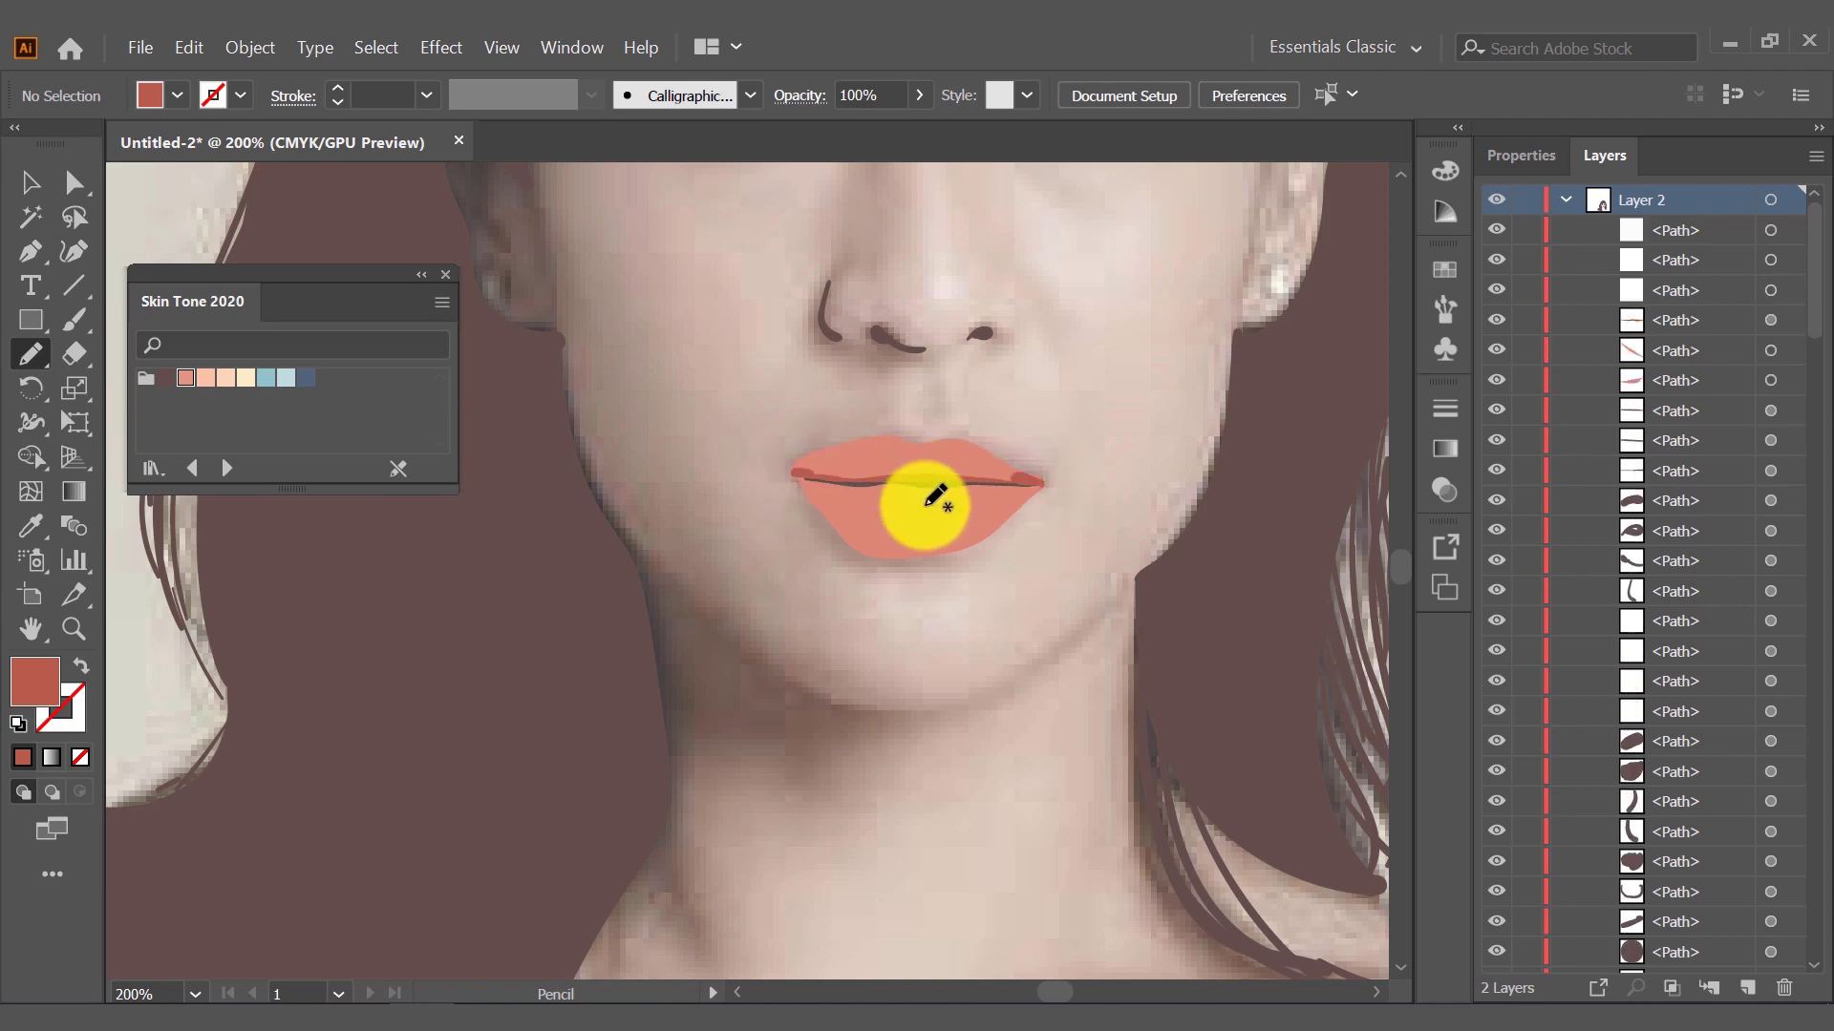
pyautogui.moveTo(989, 545); pyautogui.dragTo(1023, 500)
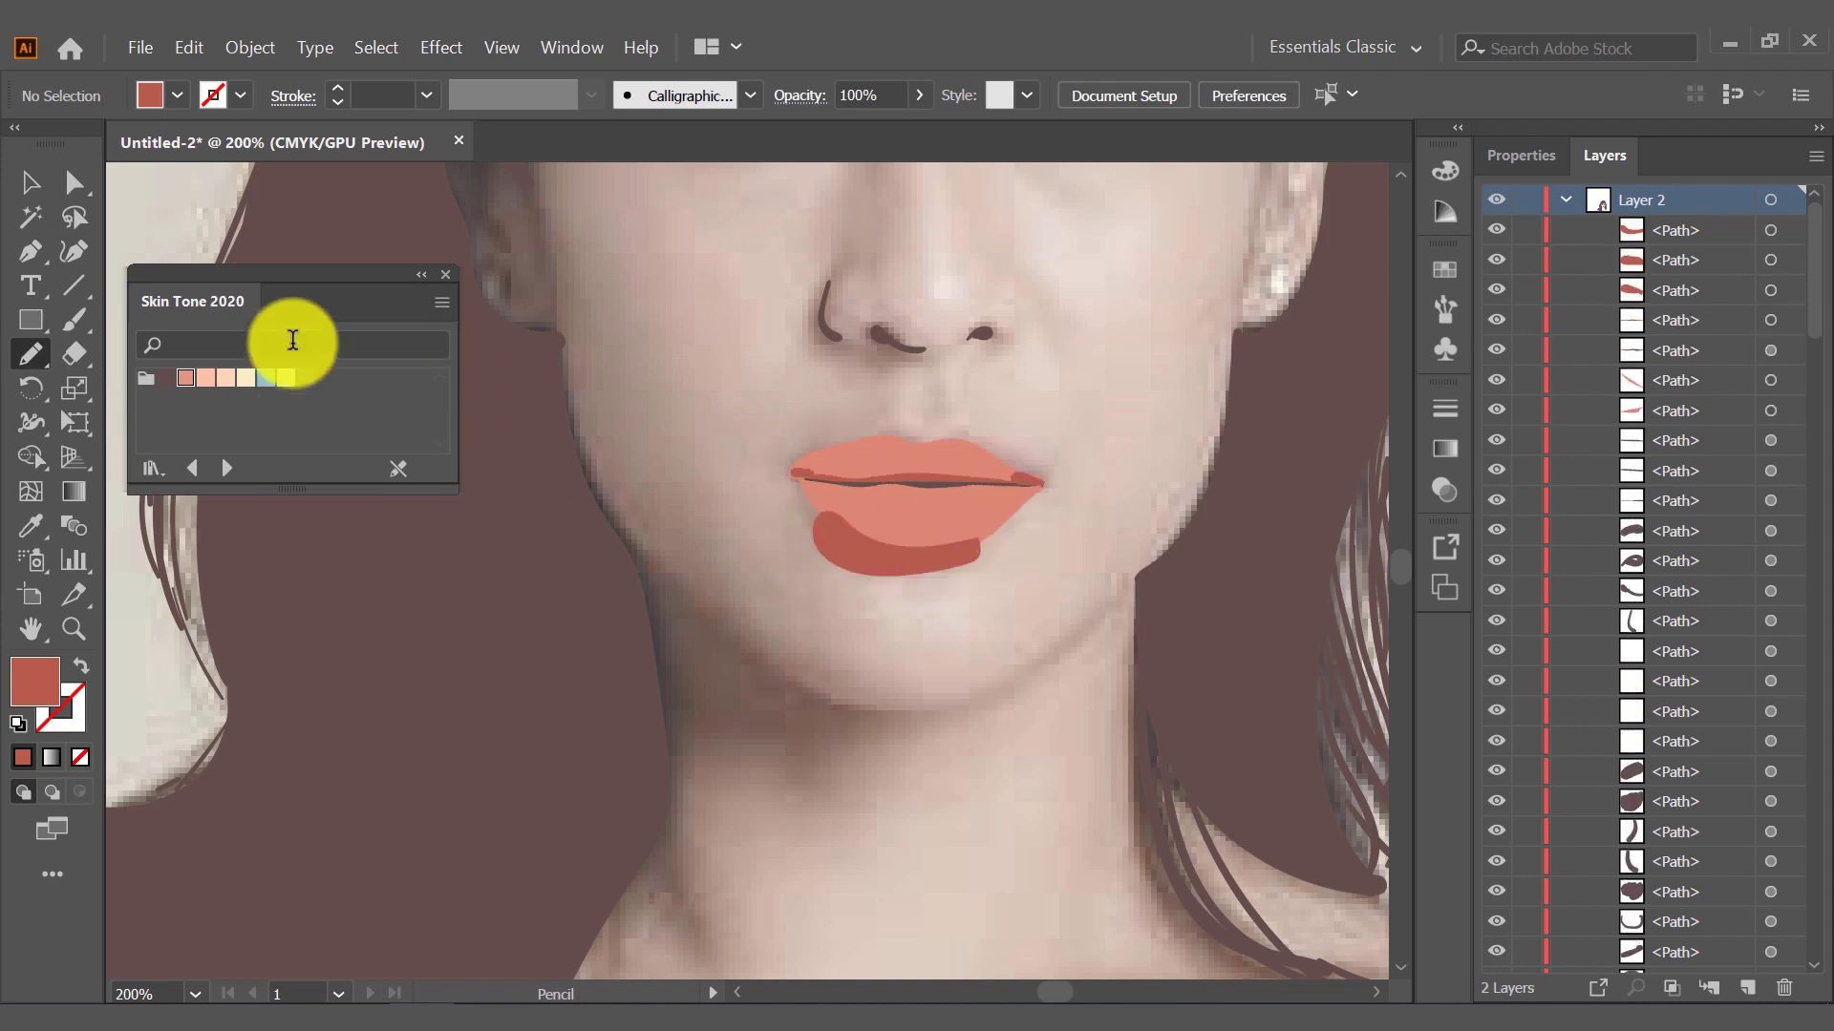
pyautogui.doubleClick(38, 686)
pyautogui.click(181, 151)
pyautogui.click(771, 140)
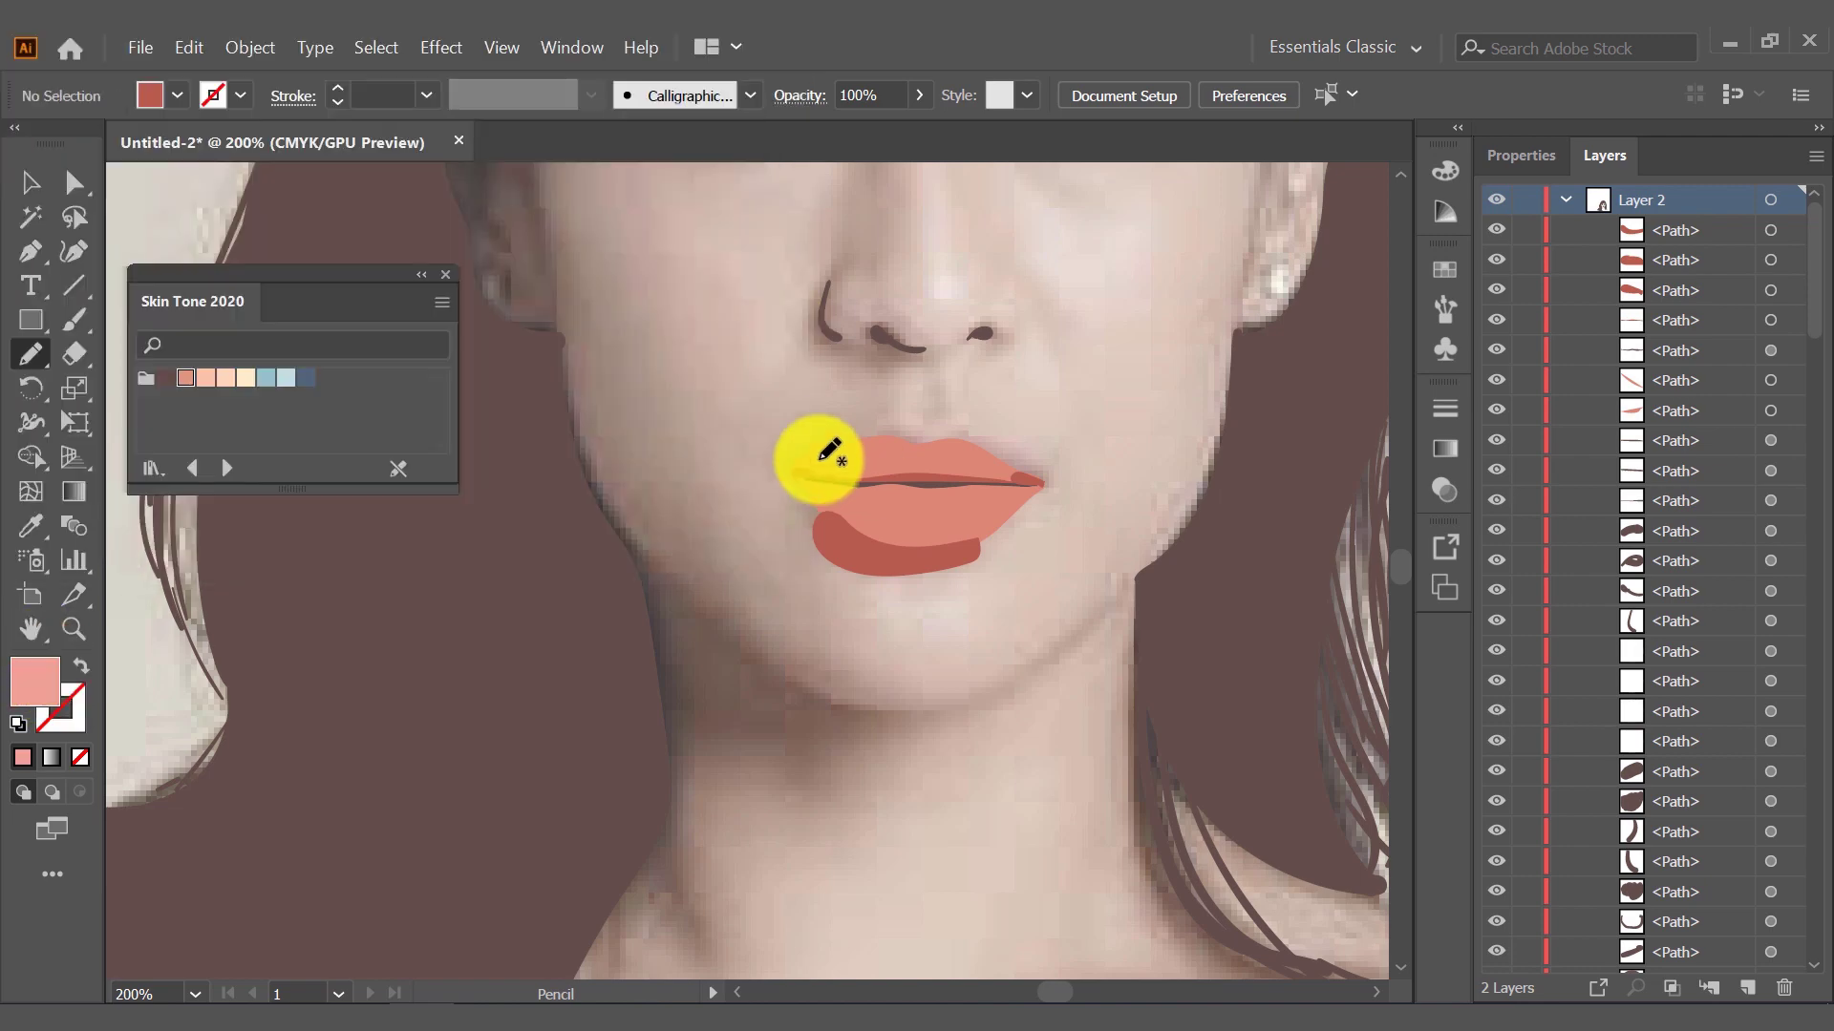
pyautogui.moveTo(964, 441); pyautogui.dragTo(791, 466)
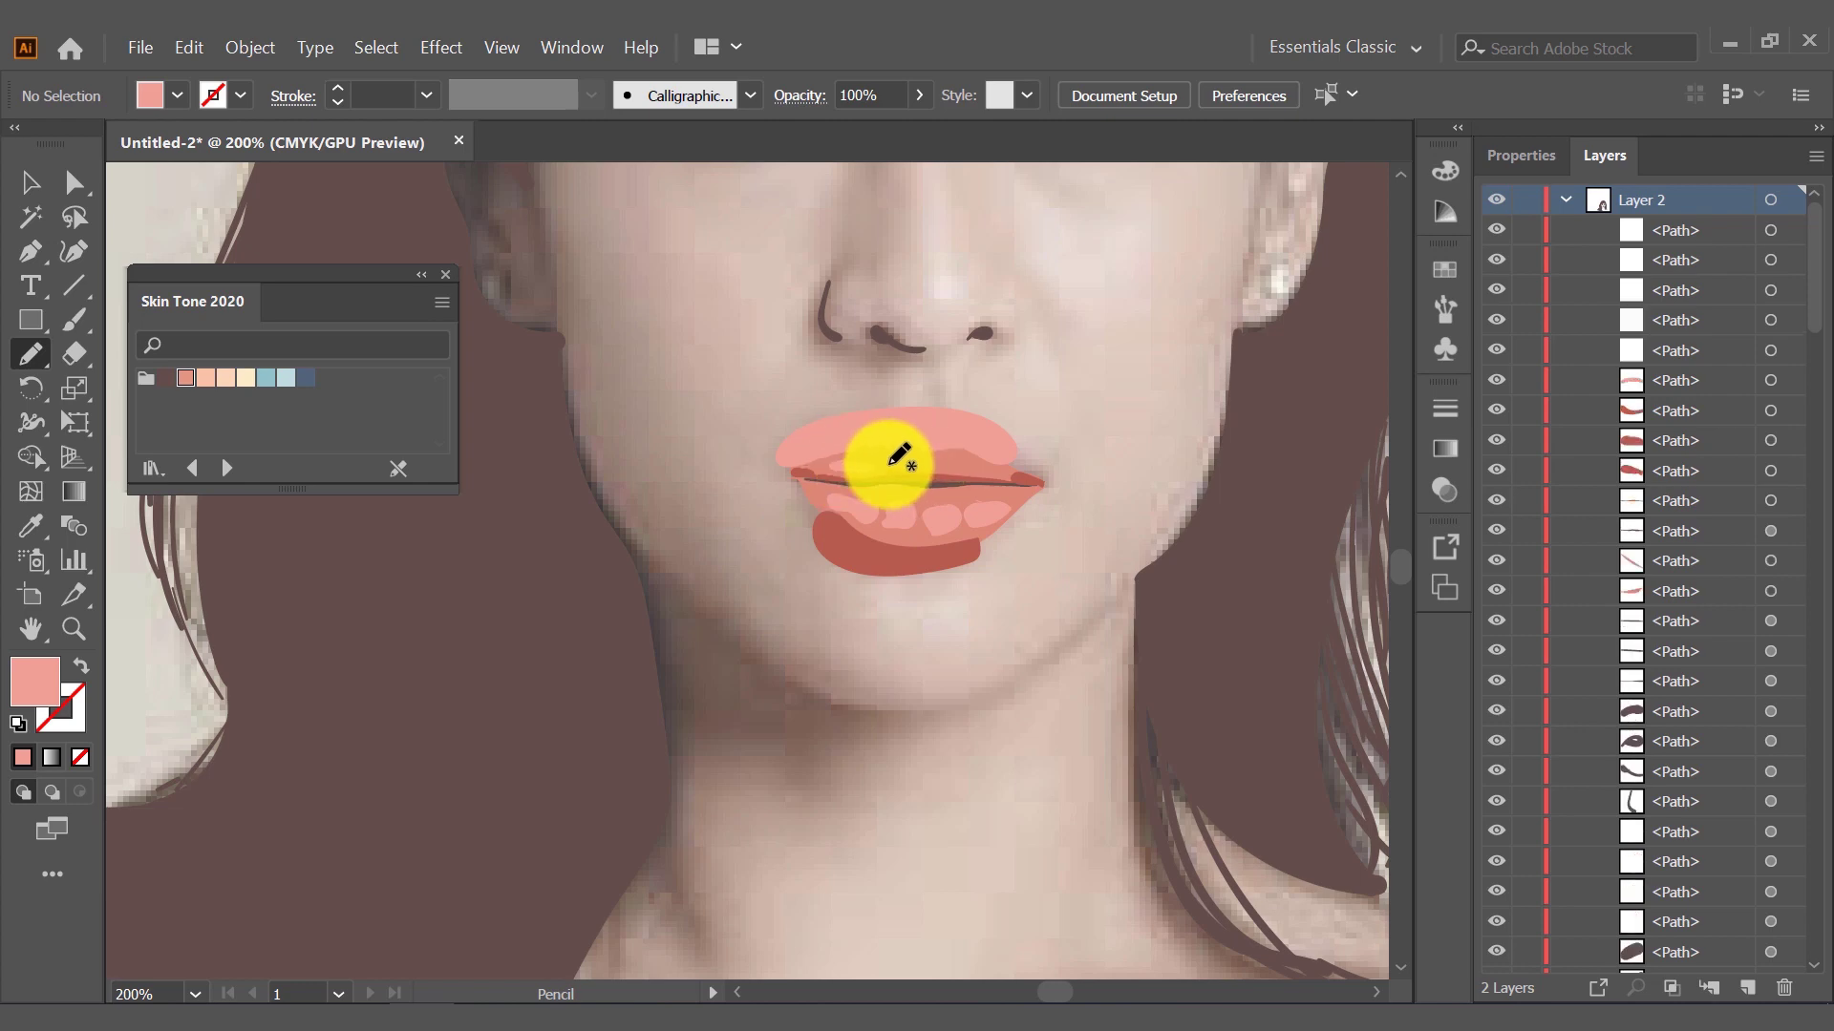
# Merge the lip shapes with the Shape Builder and give them a new fill colour
pyautogui.press('v')
pyautogui.moveTo(707, 461); pyautogui.dragTo(708, 372)
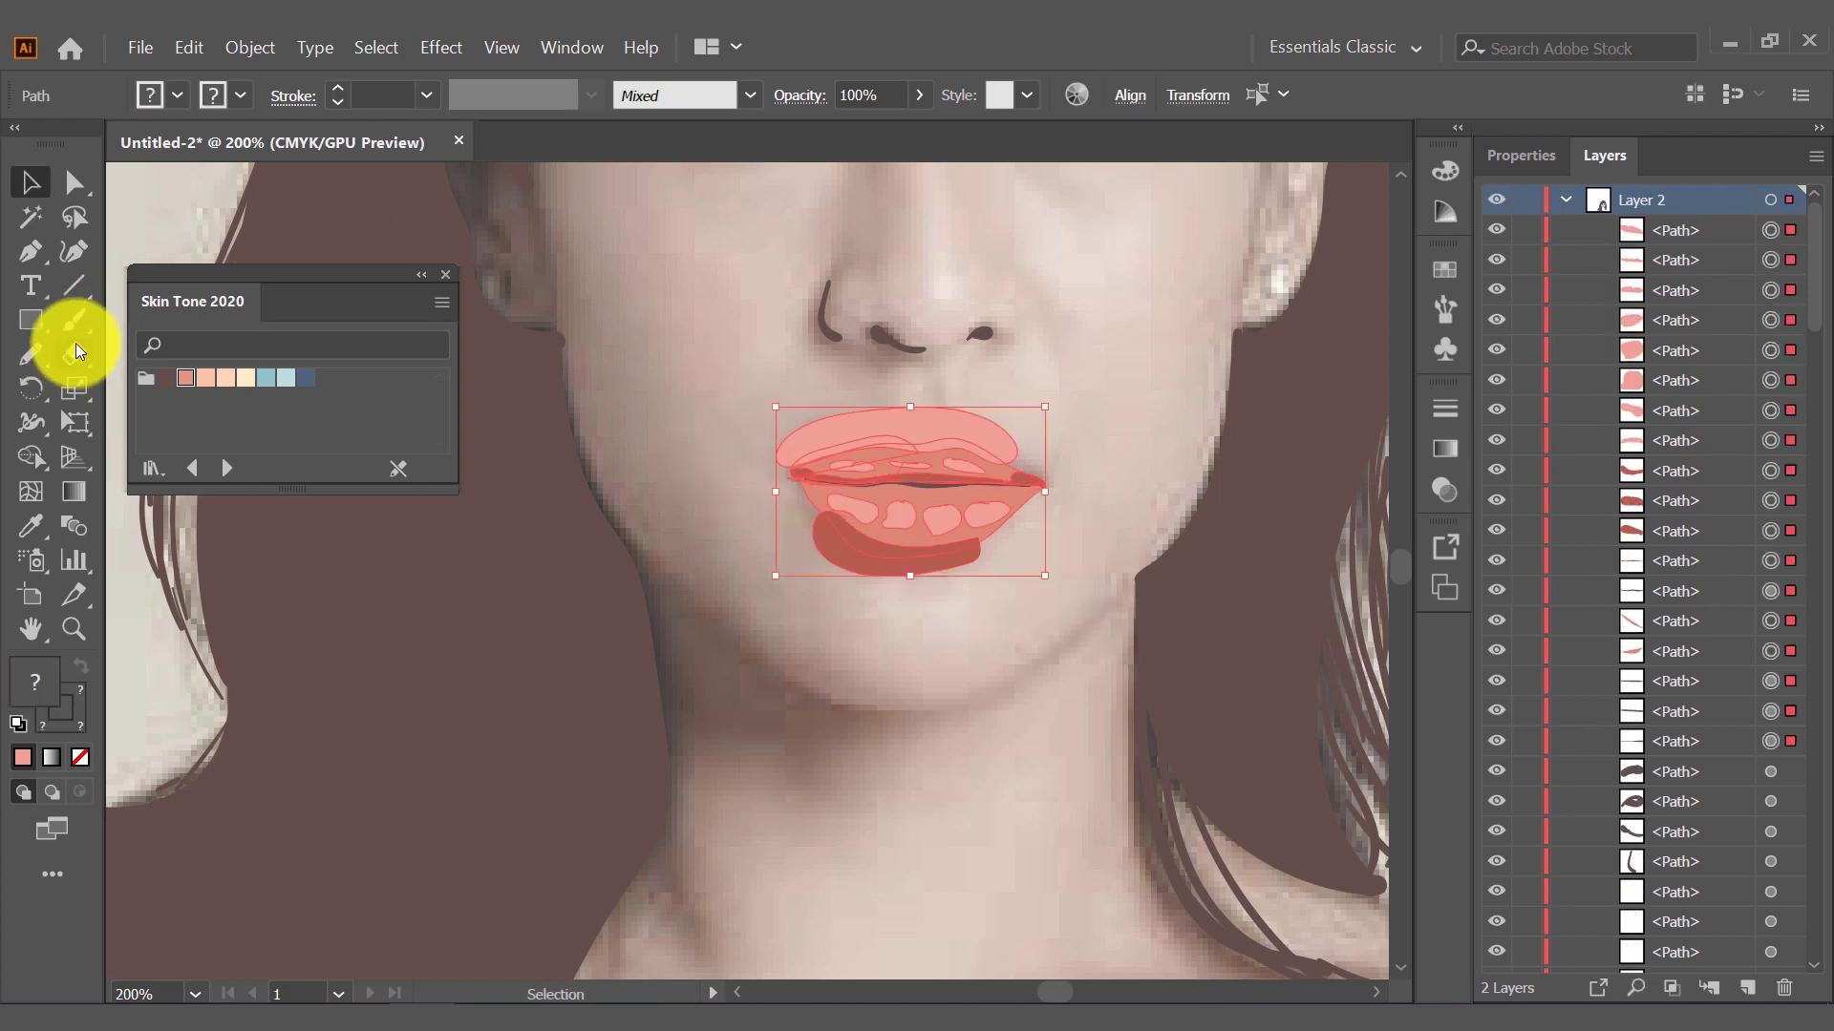
pyautogui.click(42, 324)
pyautogui.click(35, 459)
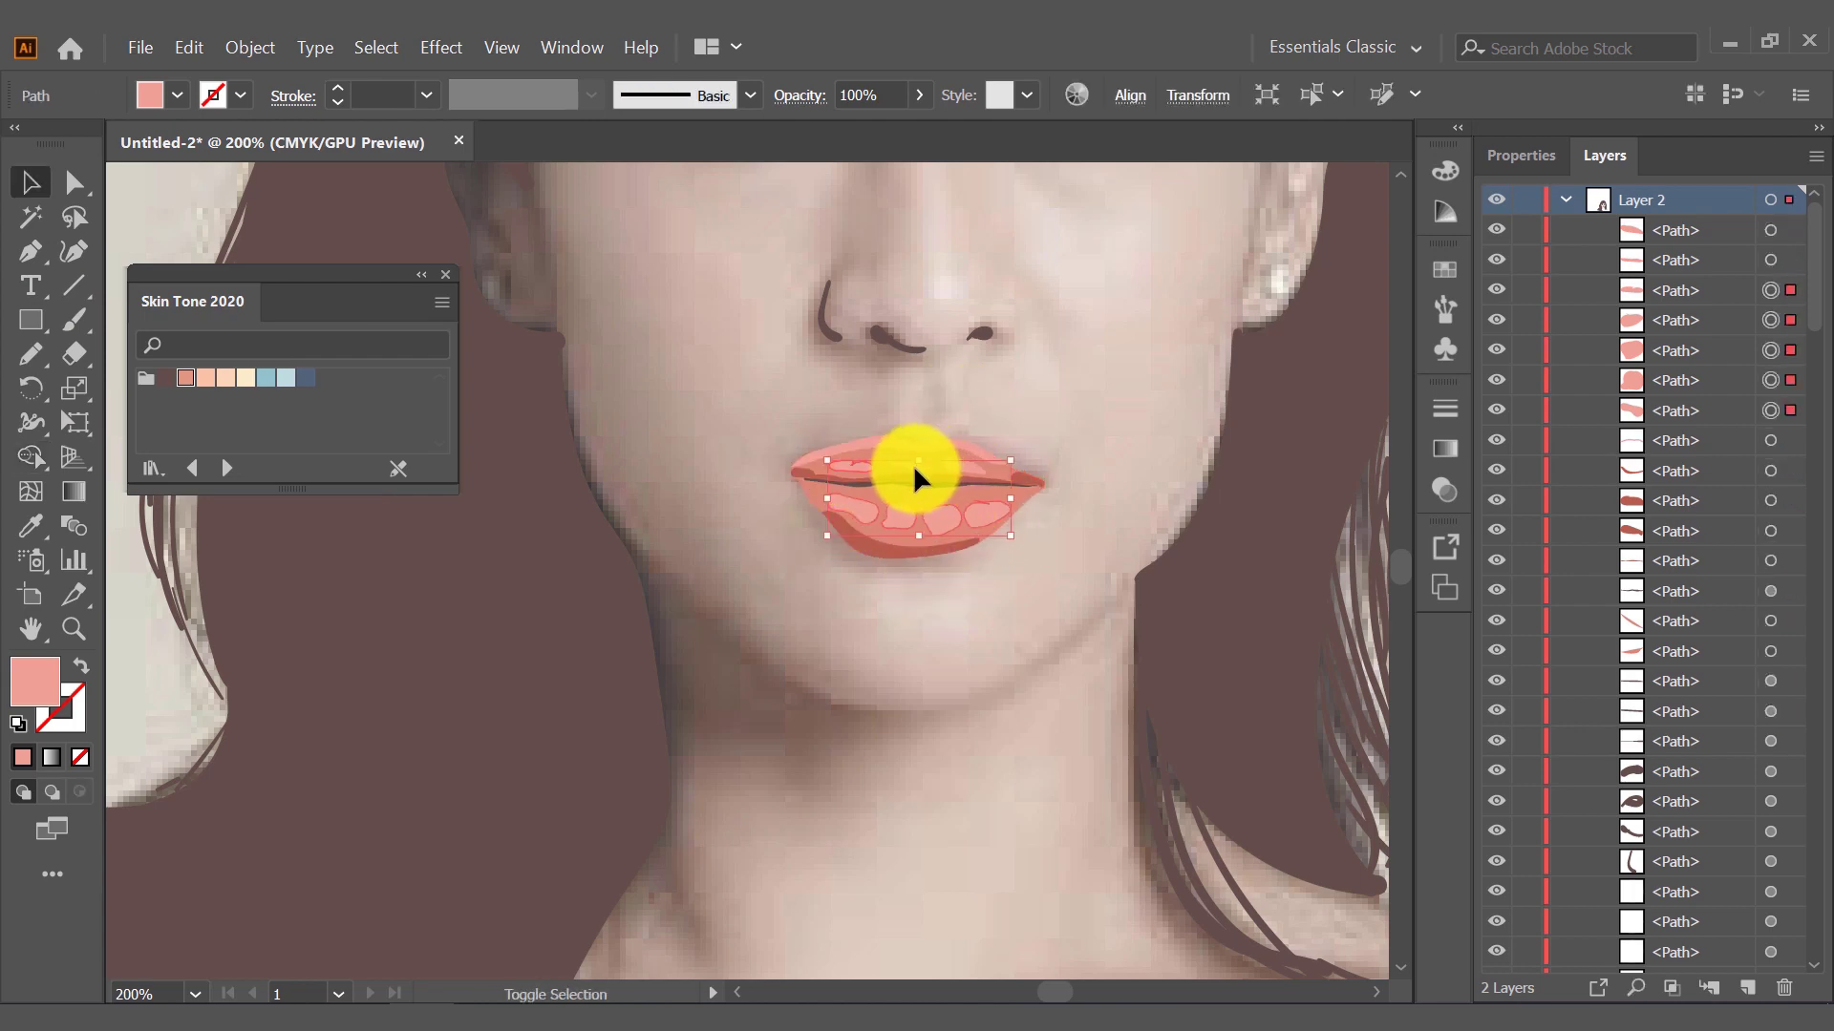
pyautogui.doubleClick(34, 681)
pyautogui.click(176, 152)
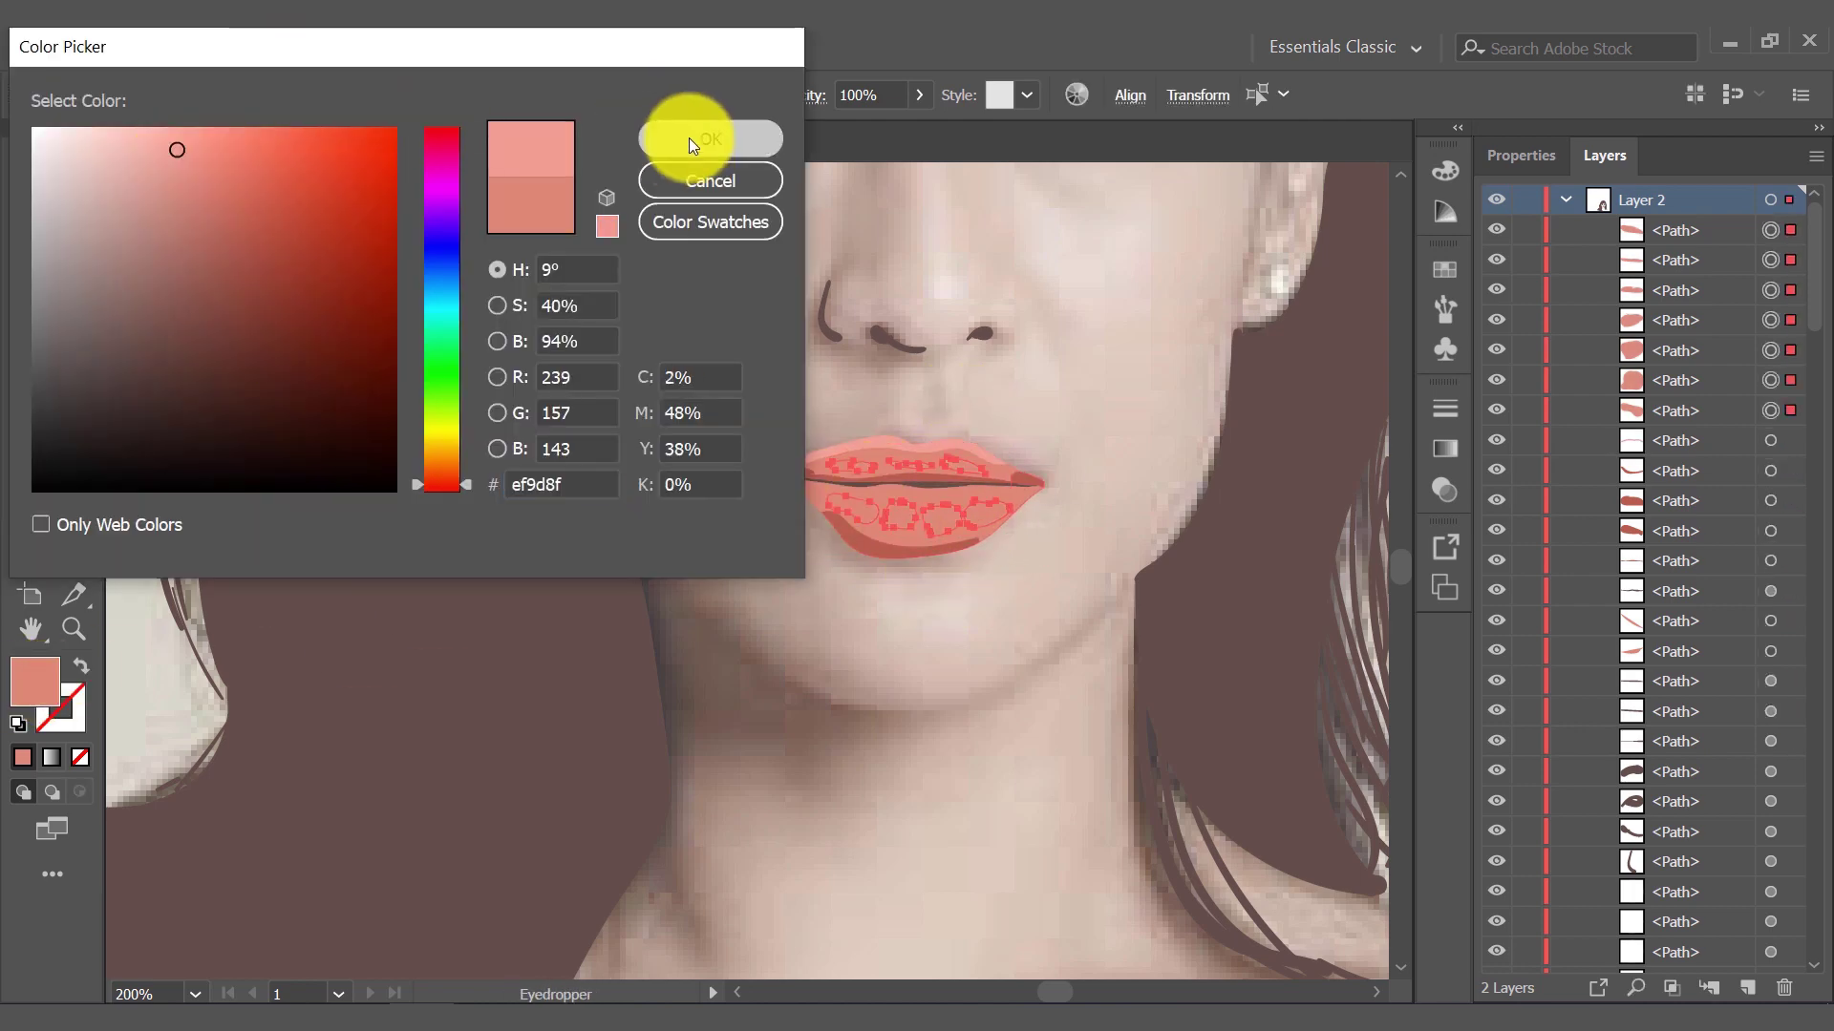
pyautogui.click(688, 134)
# Zoom in on the lips and recolour the lower- and upper-lip shapes together
pyautogui.hotkey('ctrl', 'shift', 'a')
pyautogui.hotkey('ctrl', '-')
pyautogui.hotkey('ctrl', '-')
pyautogui.hotkey('ctrl', '-')
pyautogui.moveTo(718, 587); pyautogui.dragTo(901, 663)
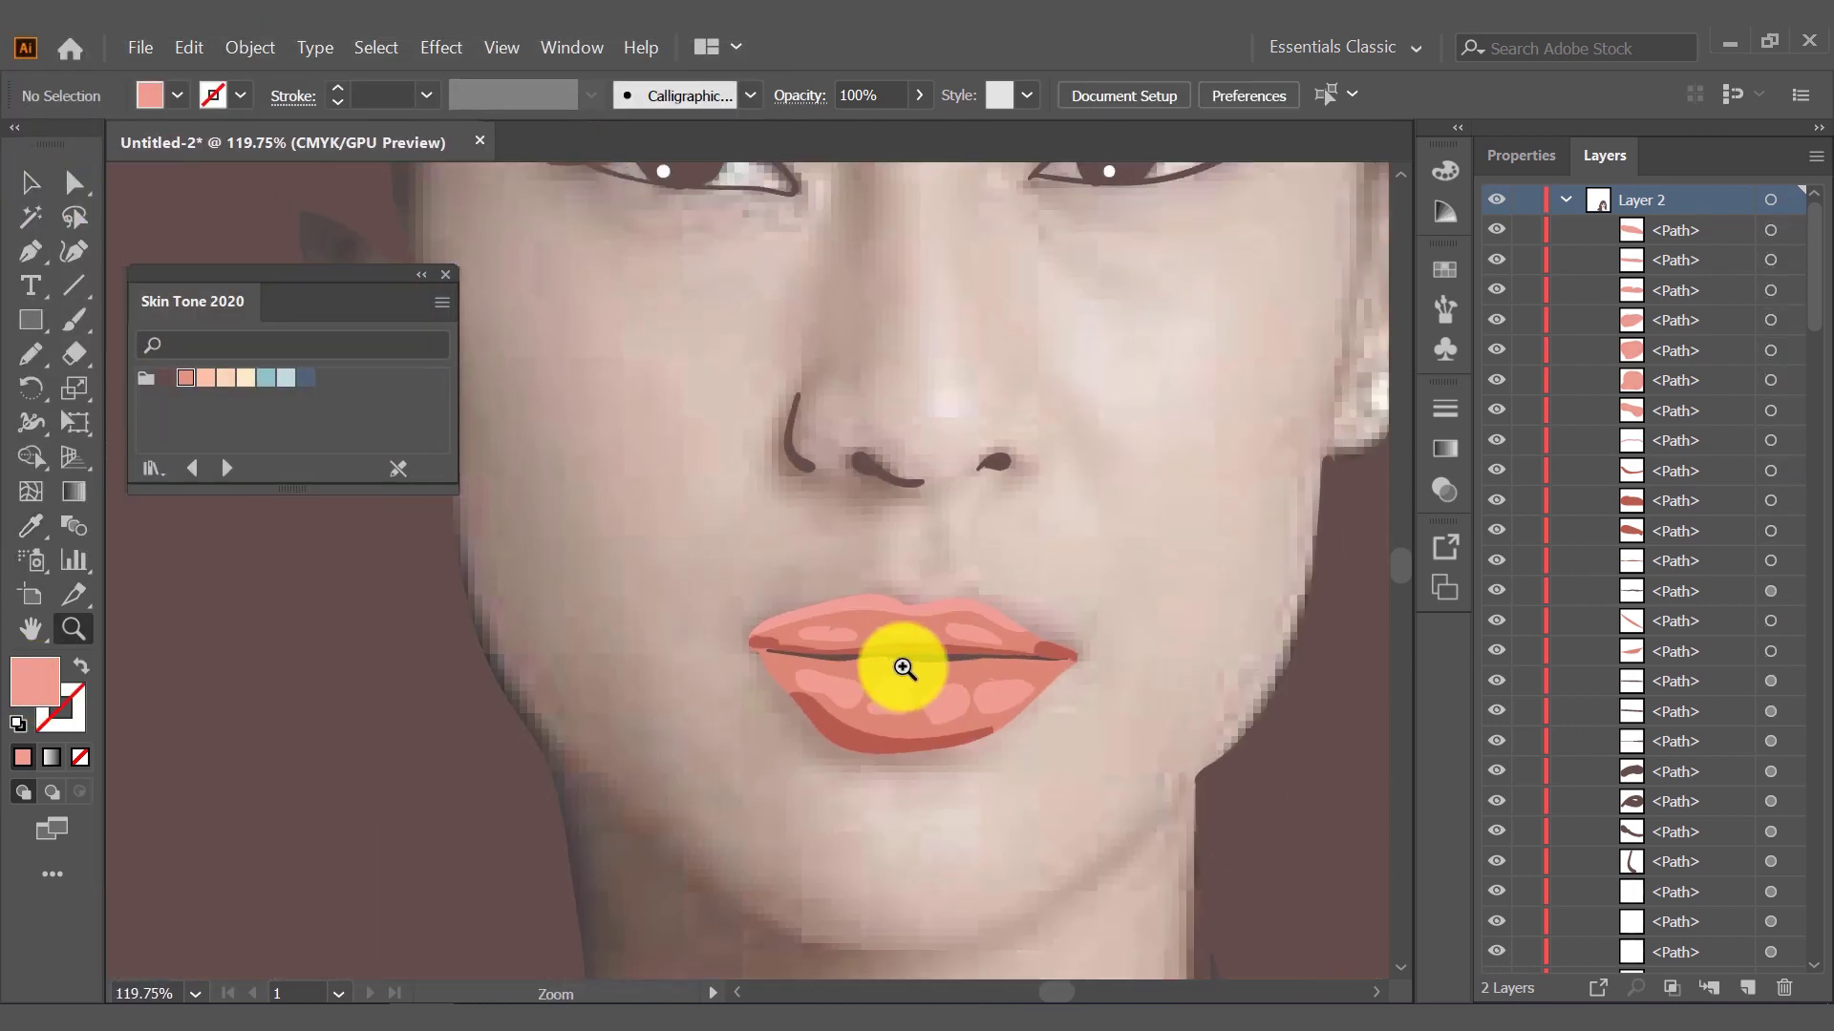
pyautogui.click(833, 722)
pyautogui.keyDown('shift'); pyautogui.click(790, 655); pyautogui.keyUp('shift')
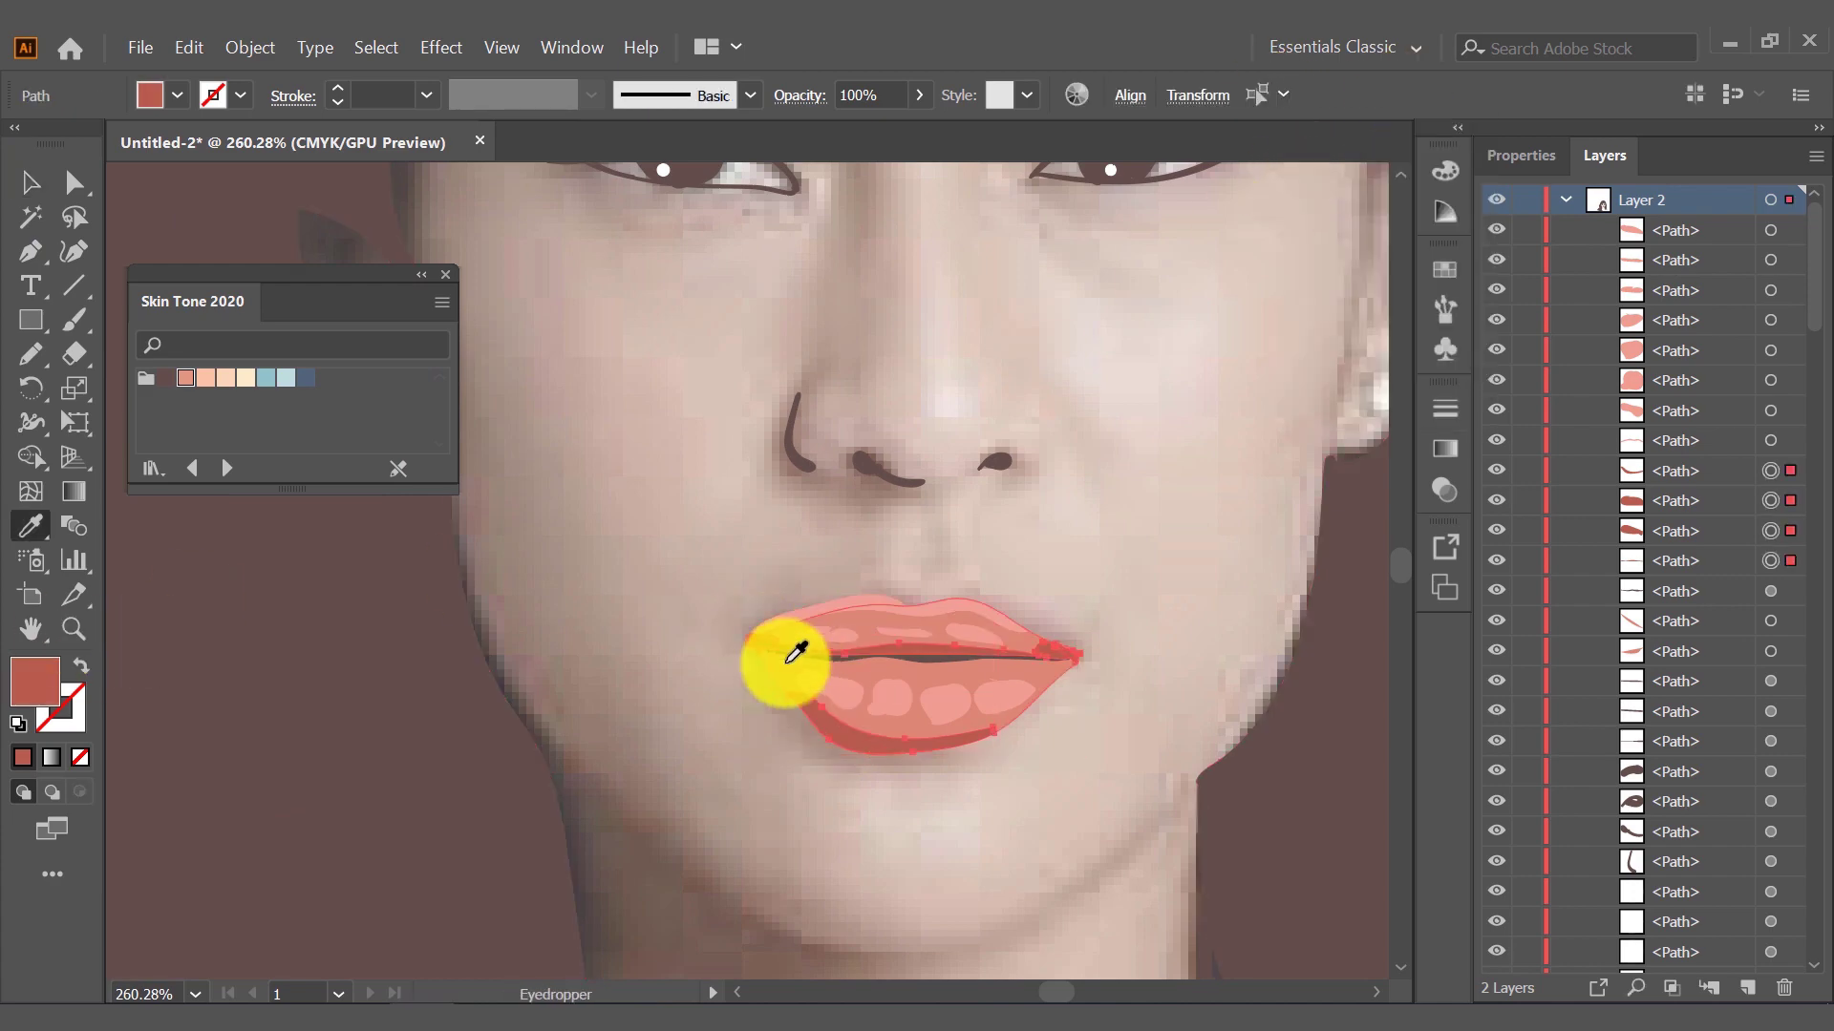
pyautogui.doubleClick(35, 681)
pyautogui.click(217, 204)
pyautogui.click(707, 134)
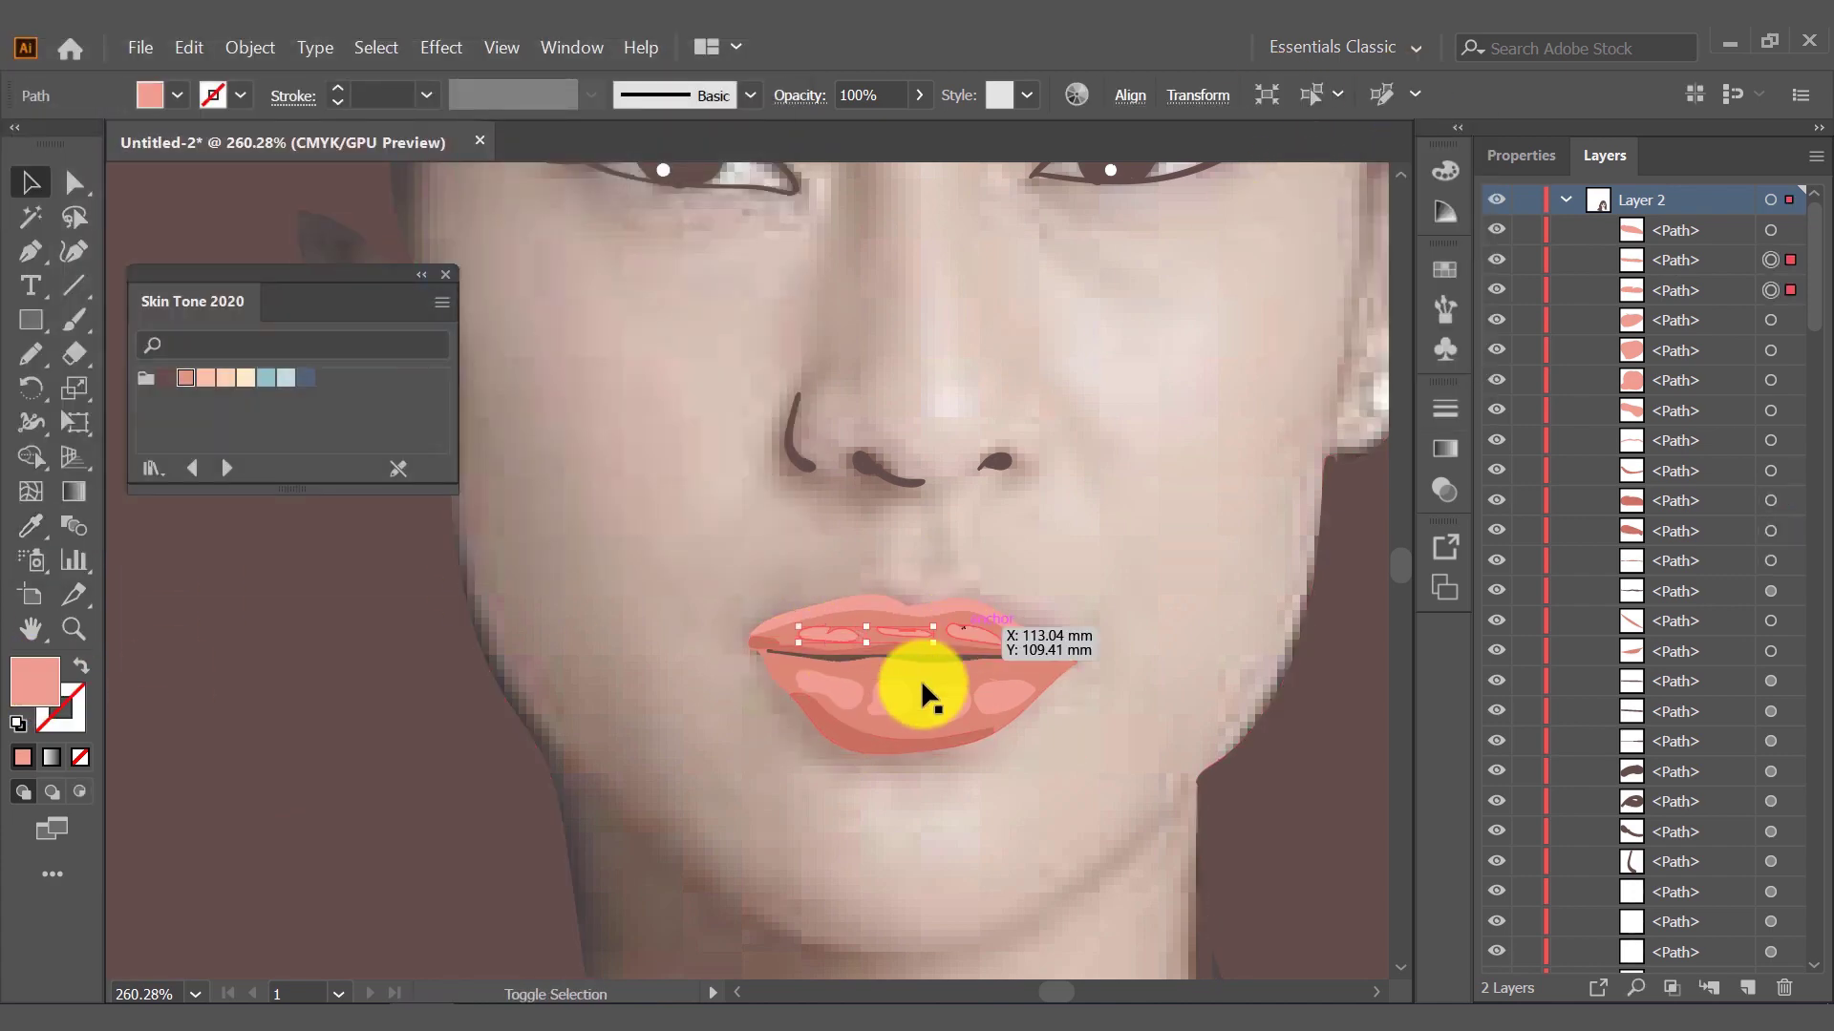
# Give the highlights a lighter pink and another shape a more saturated pink, then zoom out
pyautogui.doubleClick(38, 673)
pyautogui.moveTo(181, 176); pyautogui.dragTo(49, 181)
pyautogui.press('Return')
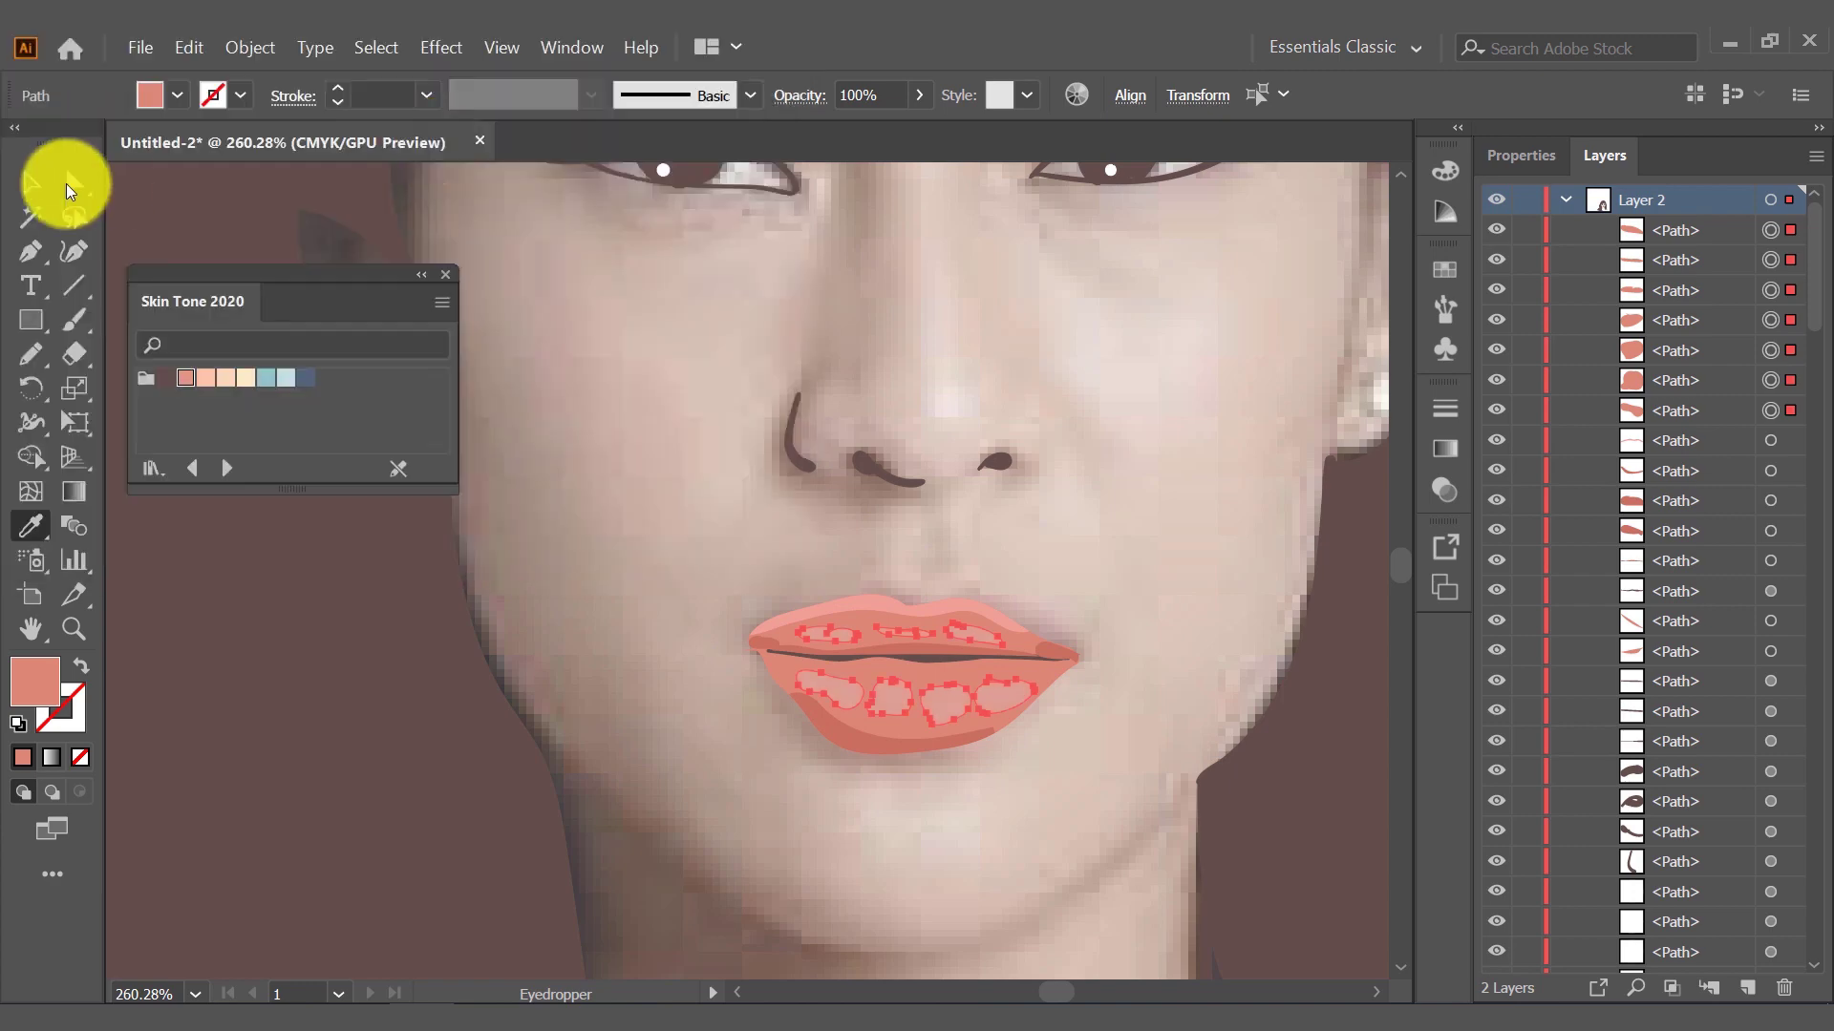
pyautogui.hotkey('ctrl', 'shift', 'a')
pyautogui.doubleClick(34, 681)
pyautogui.click(197, 151)
pyautogui.press('Return')
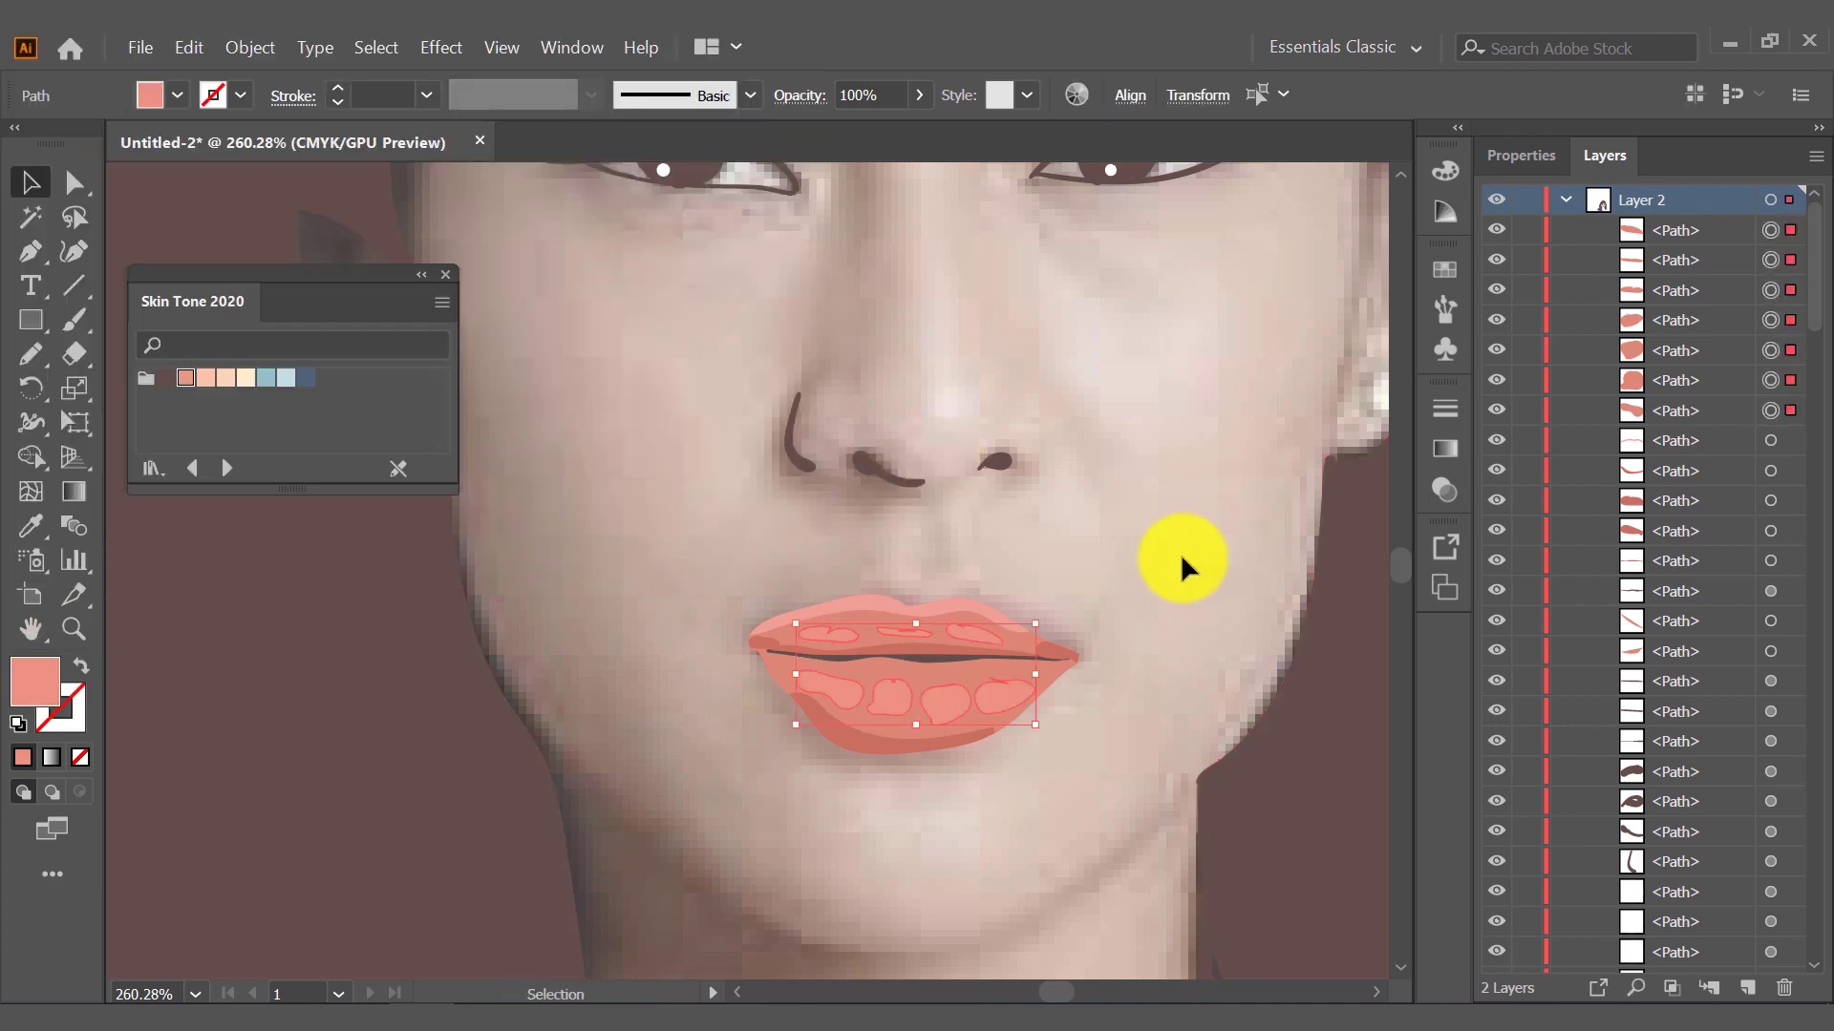
pyautogui.hotkey('ctrl', 'shift', 'a')
pyautogui.press('z')
pyautogui.moveTo(1177, 552); pyautogui.dragTo(893, 486)
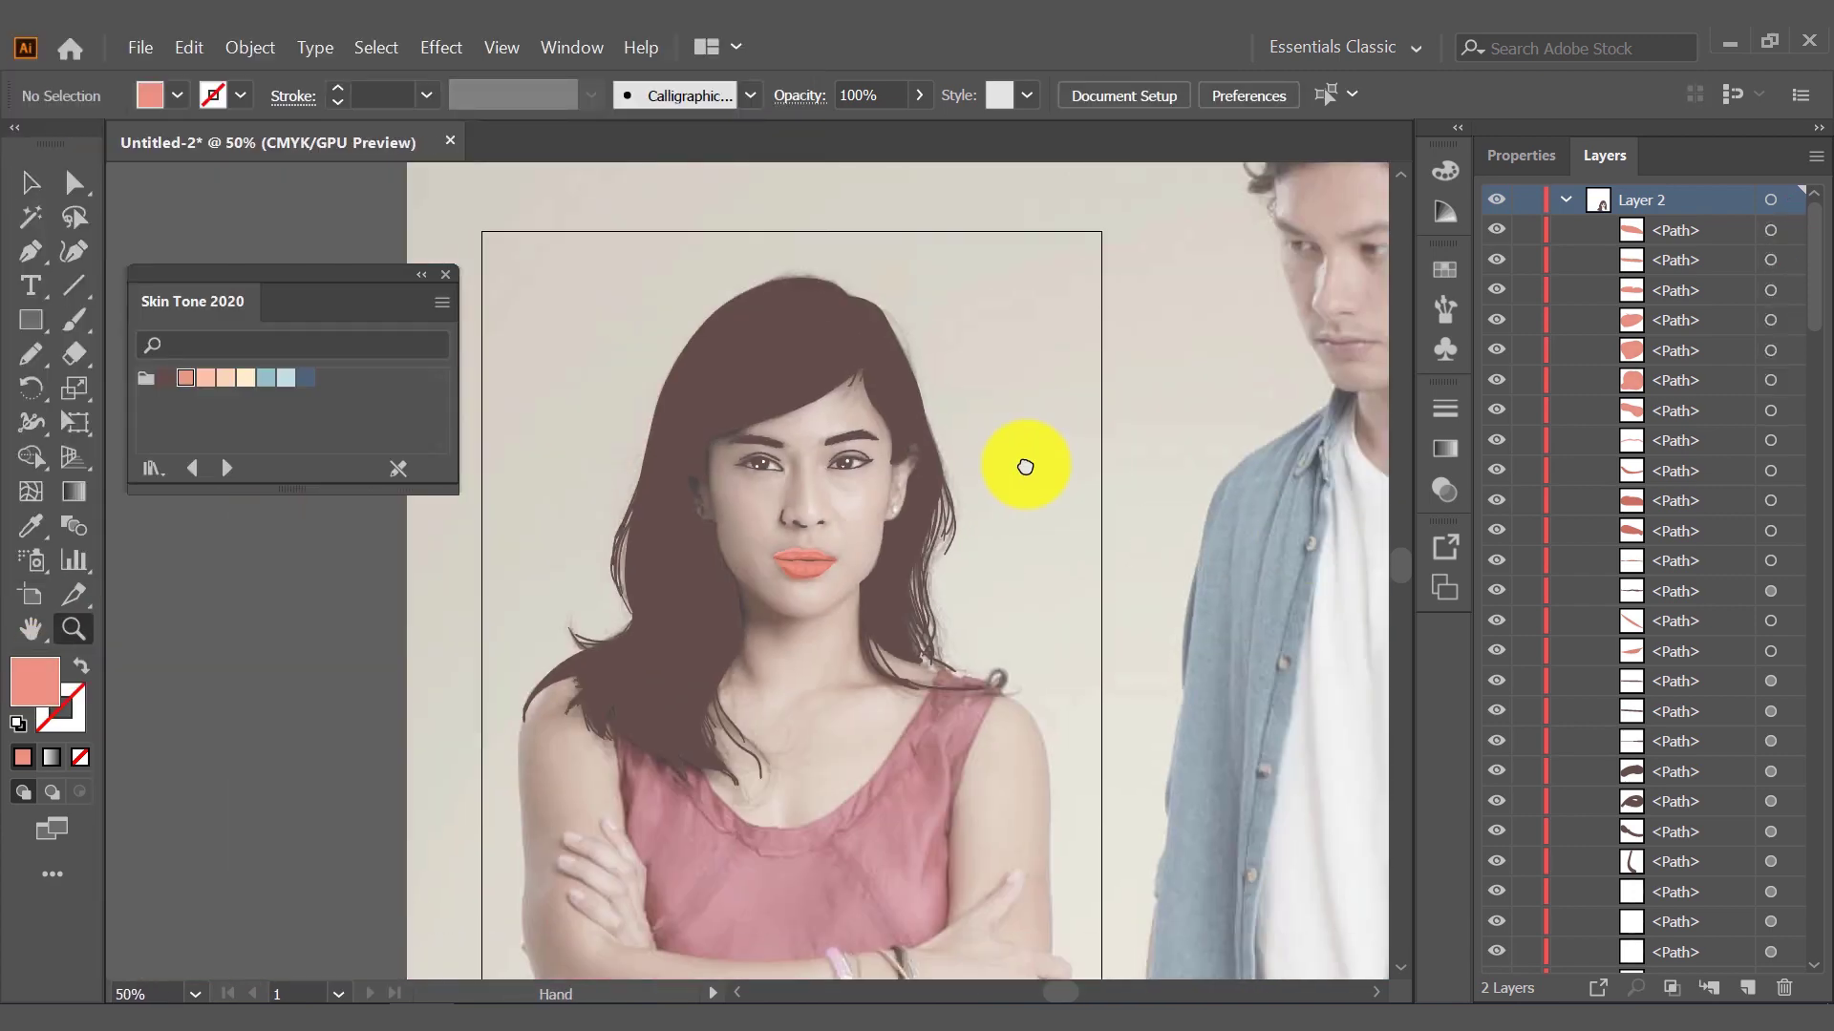
# Paint a 0.5 pt dark brown brushed line along the top's neckline
pyautogui.click(73, 320)
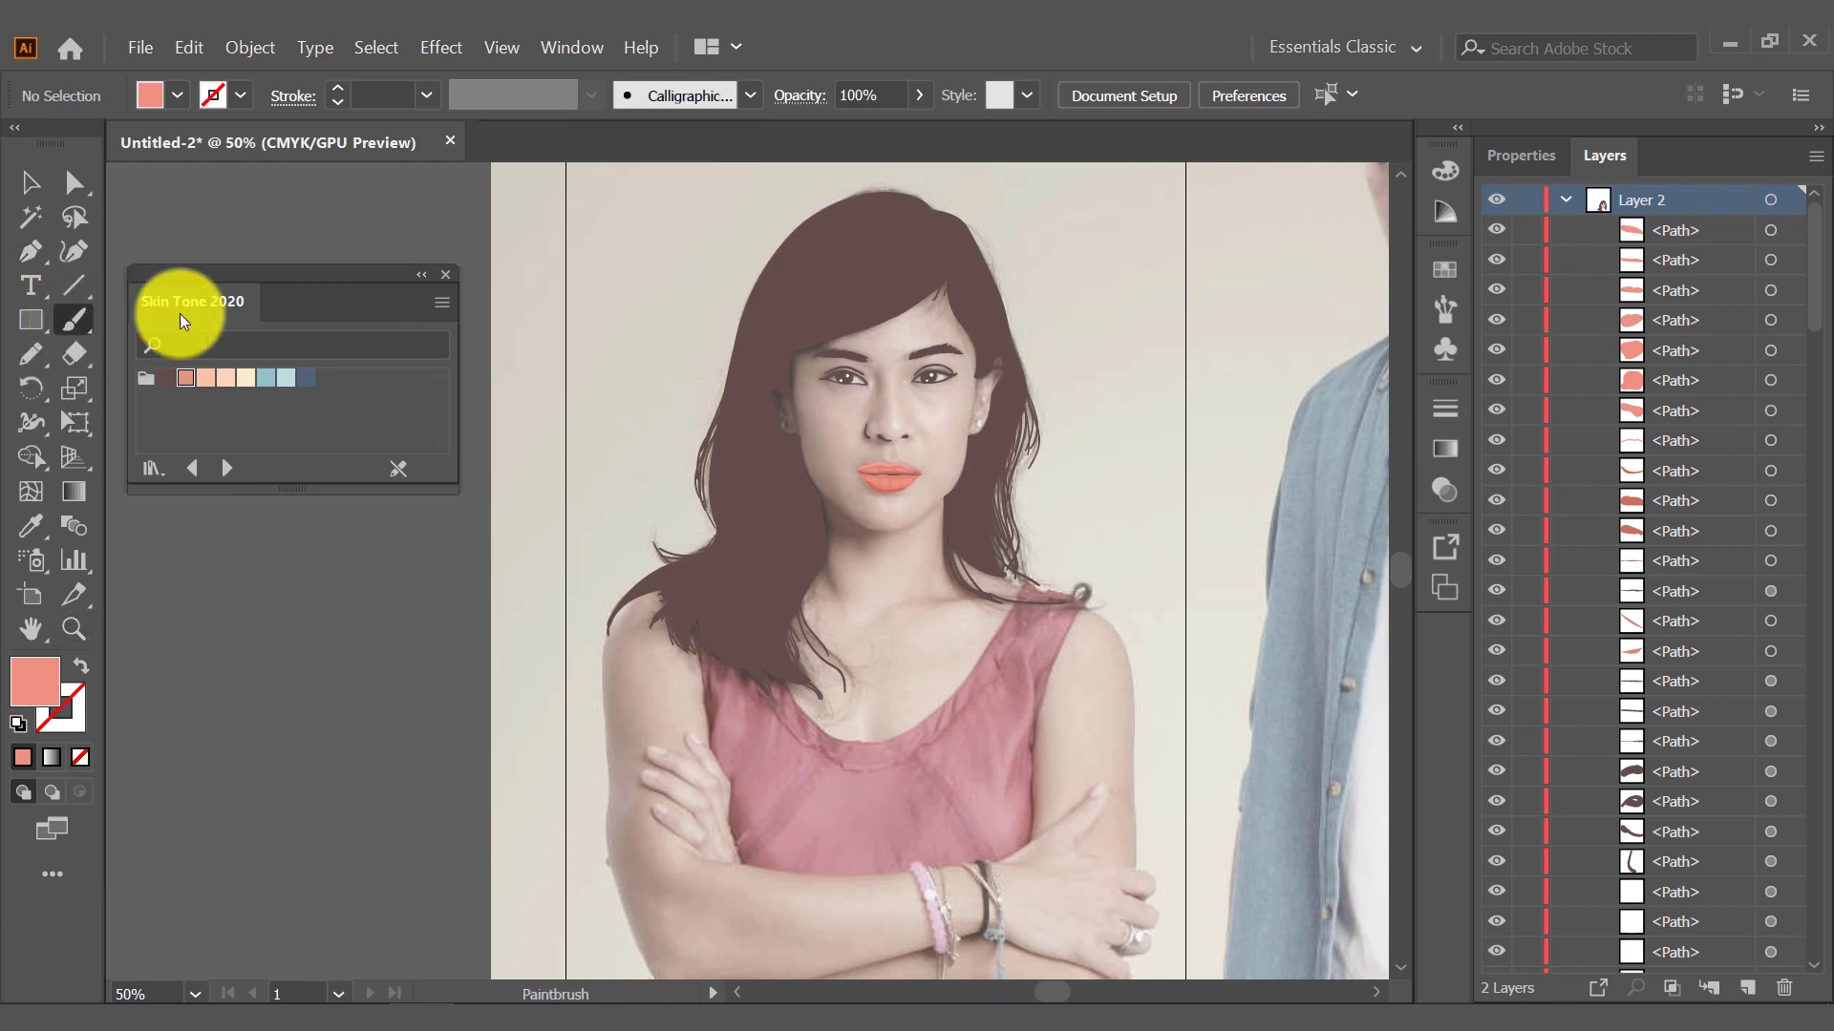
pyautogui.hotkey('shift', 'x')
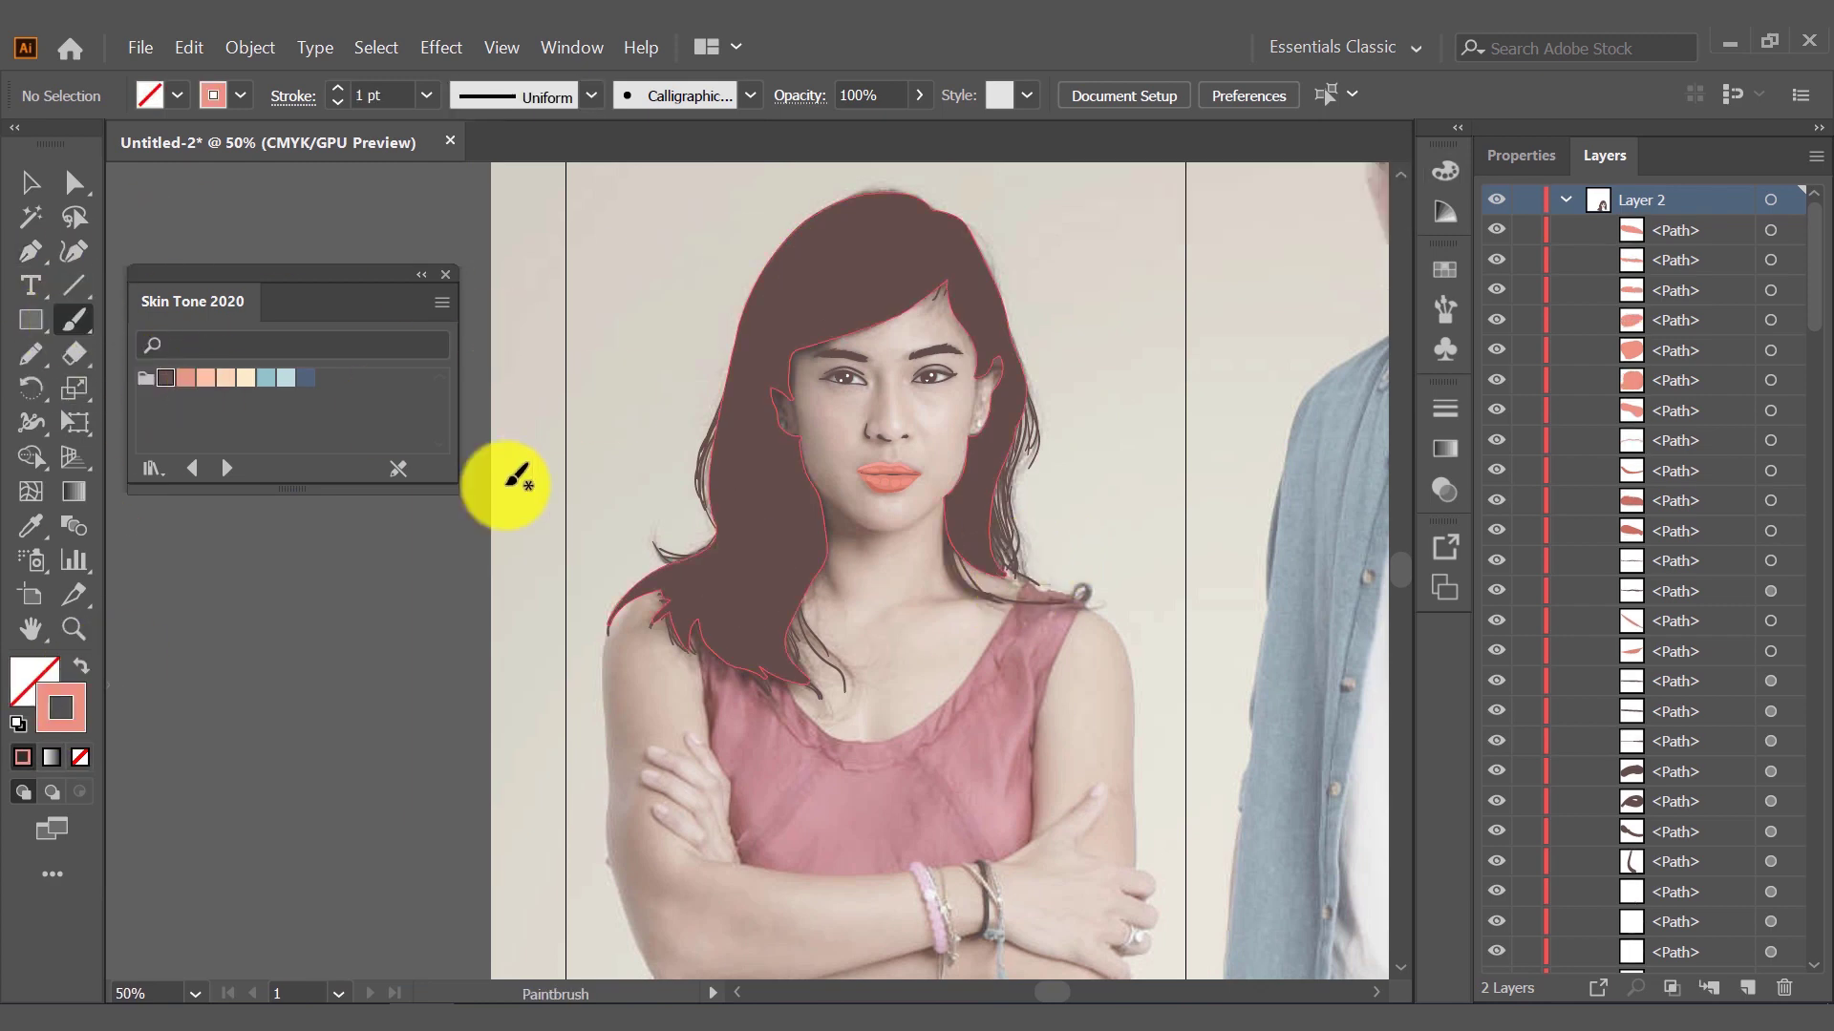
pyautogui.click(166, 378)
pyautogui.click(426, 94)
pyautogui.click(468, 153)
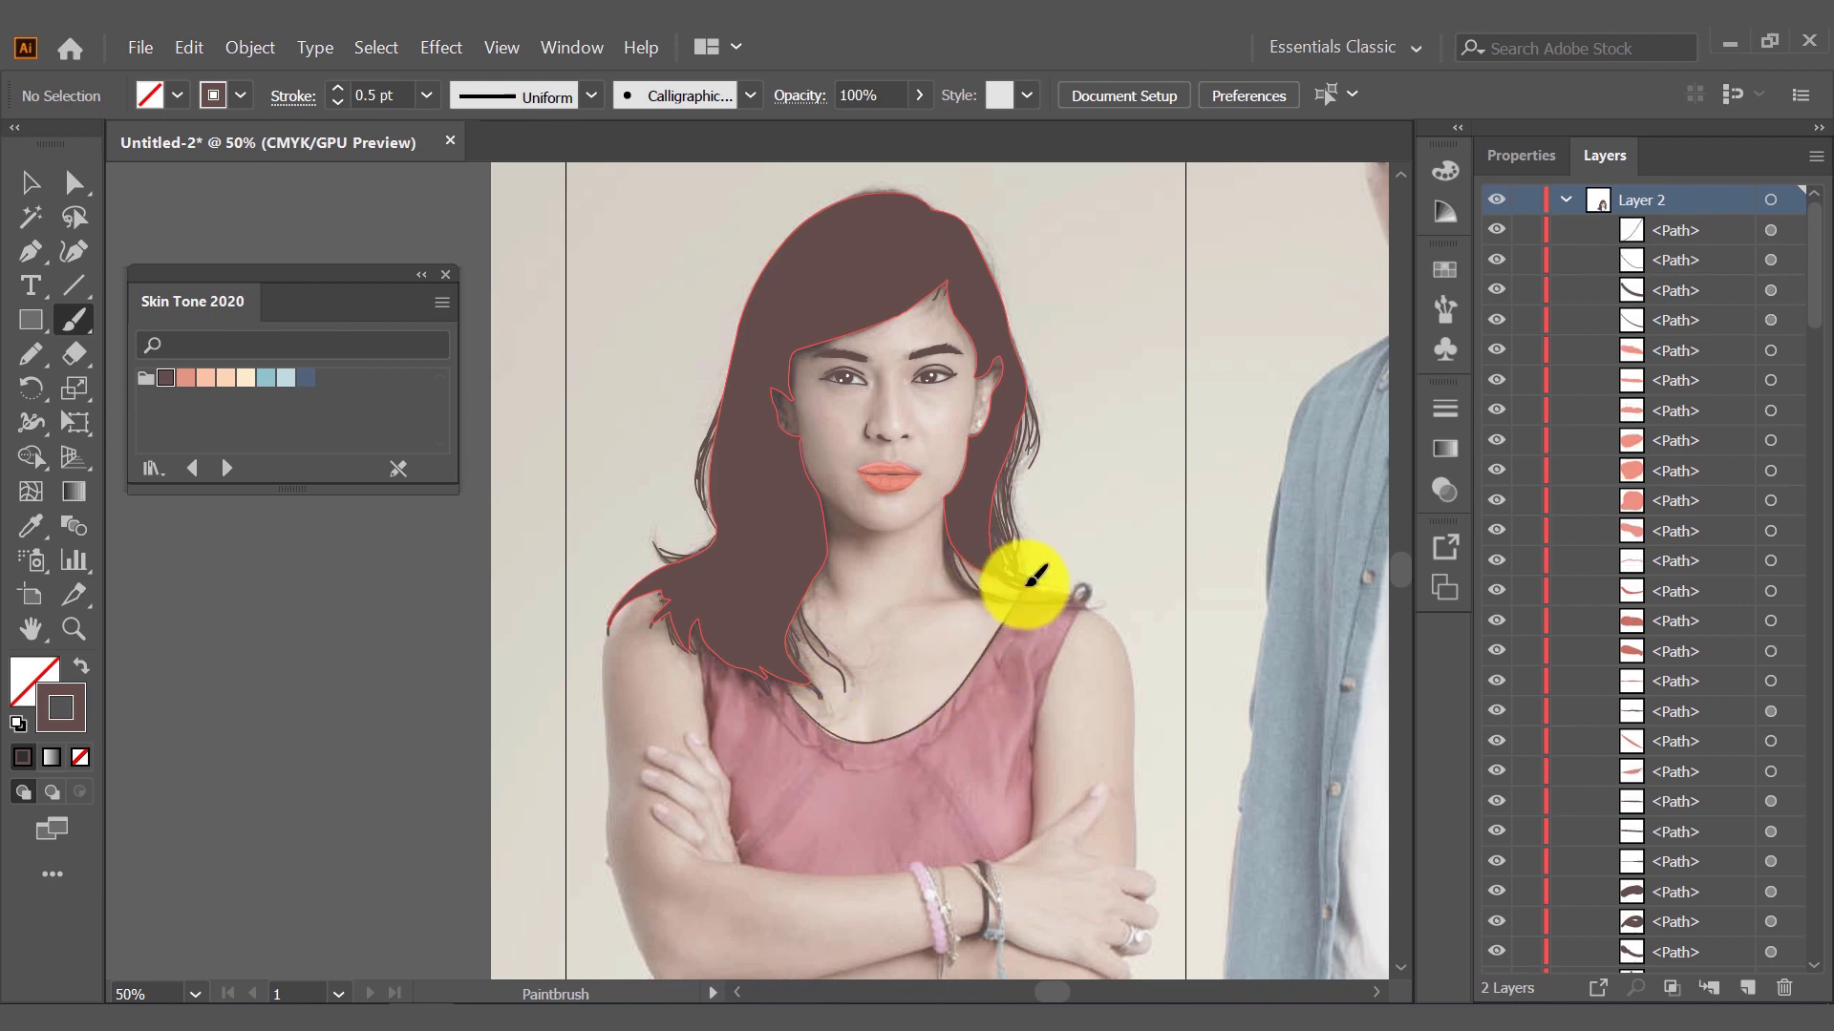
pyautogui.moveTo(1028, 584); pyautogui.dragTo(1003, 568)
# Select all the artwork in the document
pyautogui.hotkey('ctrl', 'a')
pyautogui.click(529, 187)
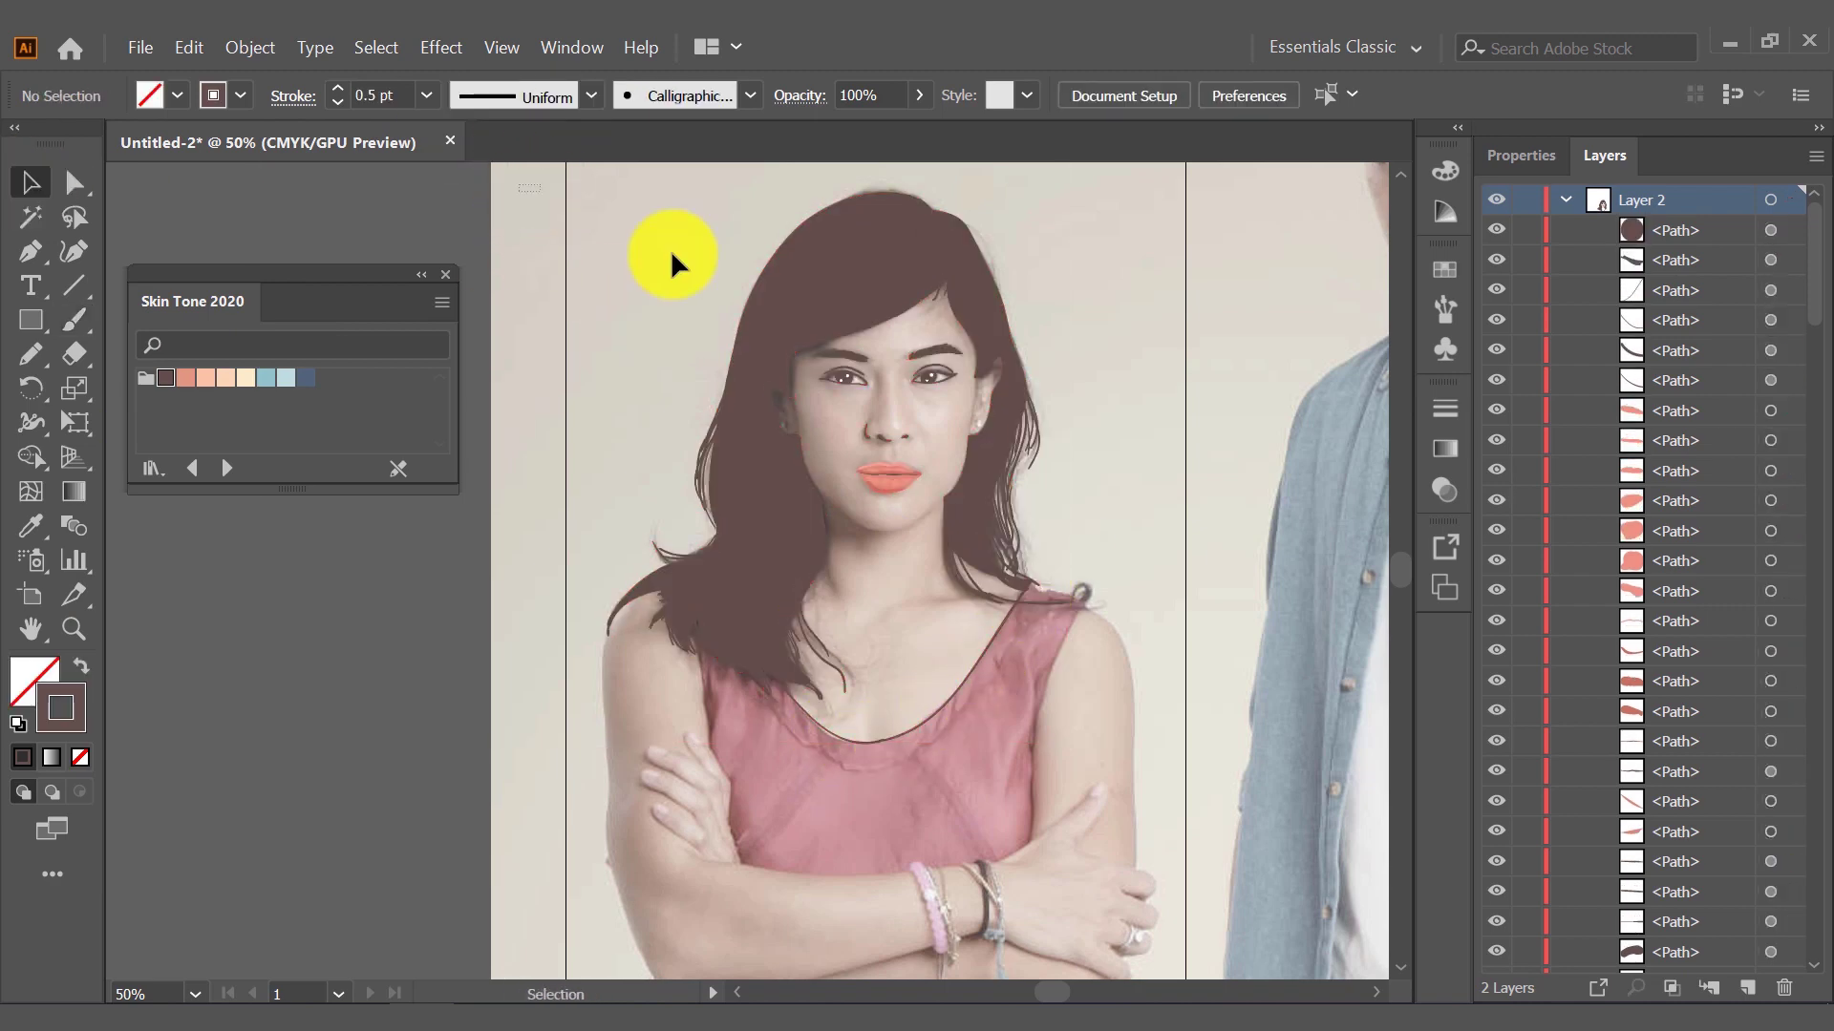
pyautogui.hotkey('ctrl', 'a')
pyautogui.click(251, 47)
# Collapse the layer's path list, duplicate the traced-artwork layer, and zoom out
pyautogui.click(1565, 199)
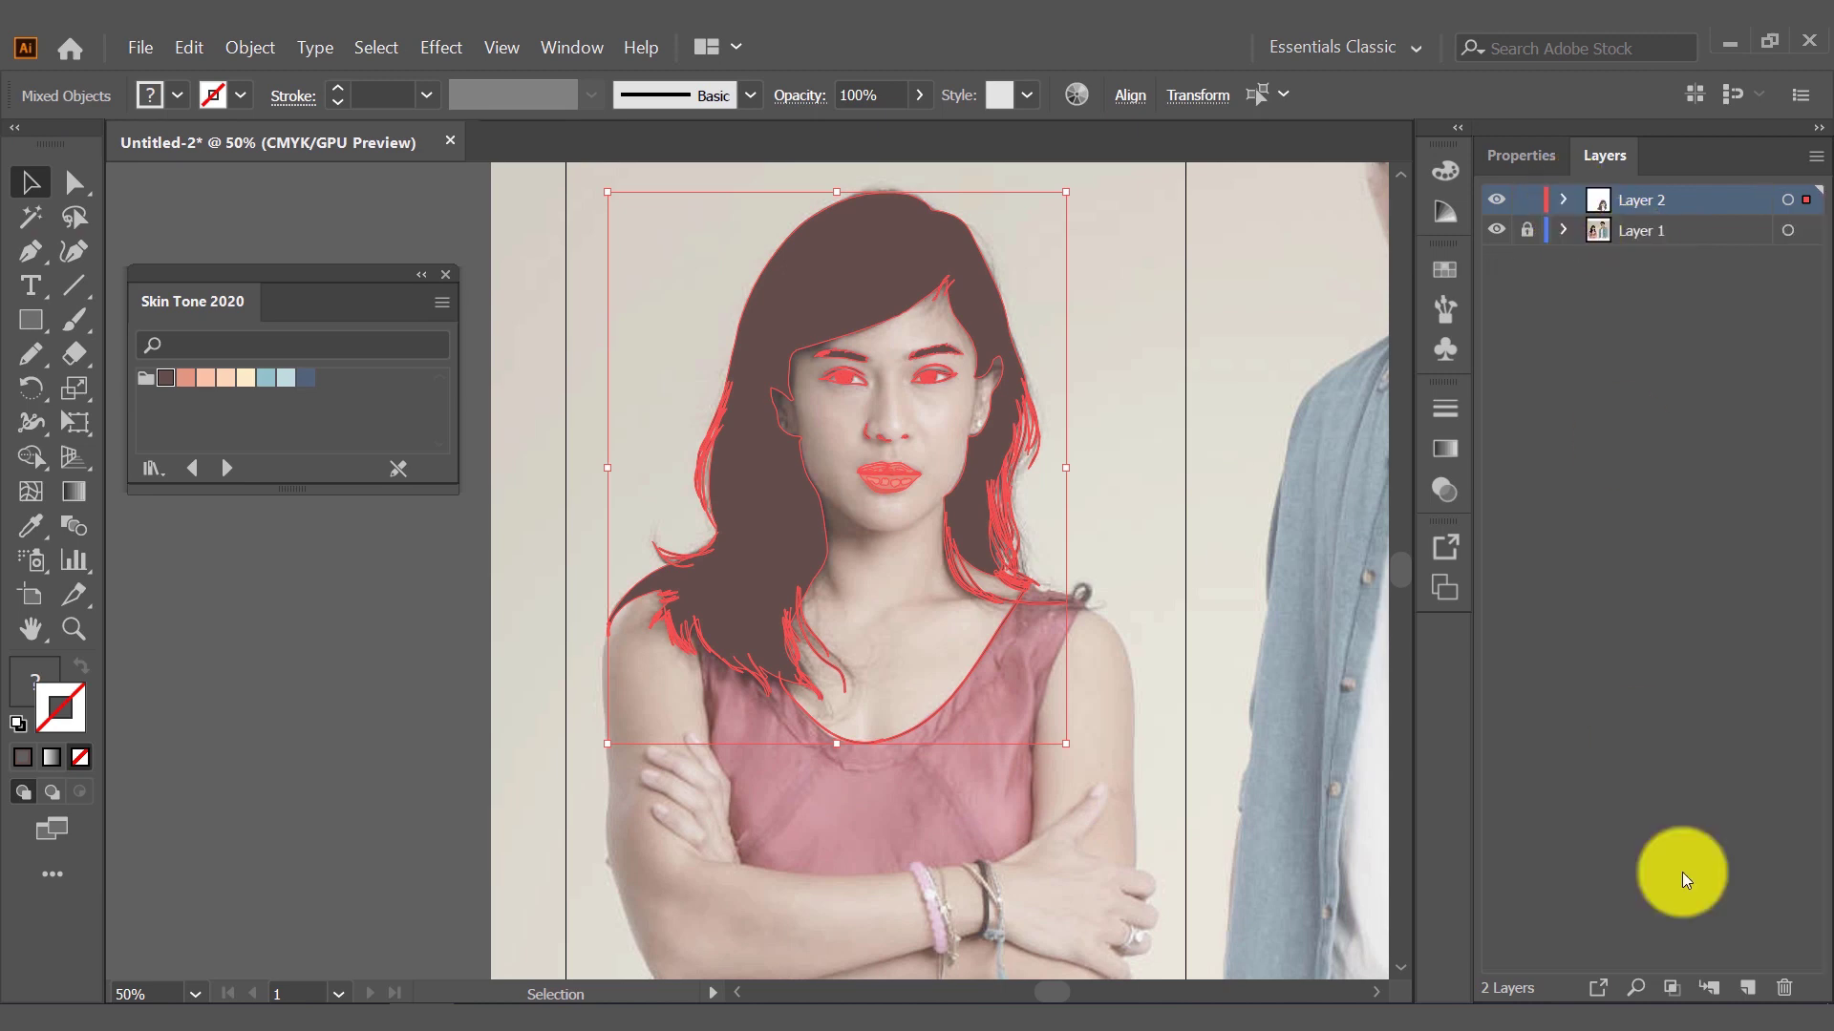
pyautogui.click(1750, 986)
pyautogui.hotkey('ctrl', '-')
pyautogui.hotkey('ctrl', '-')
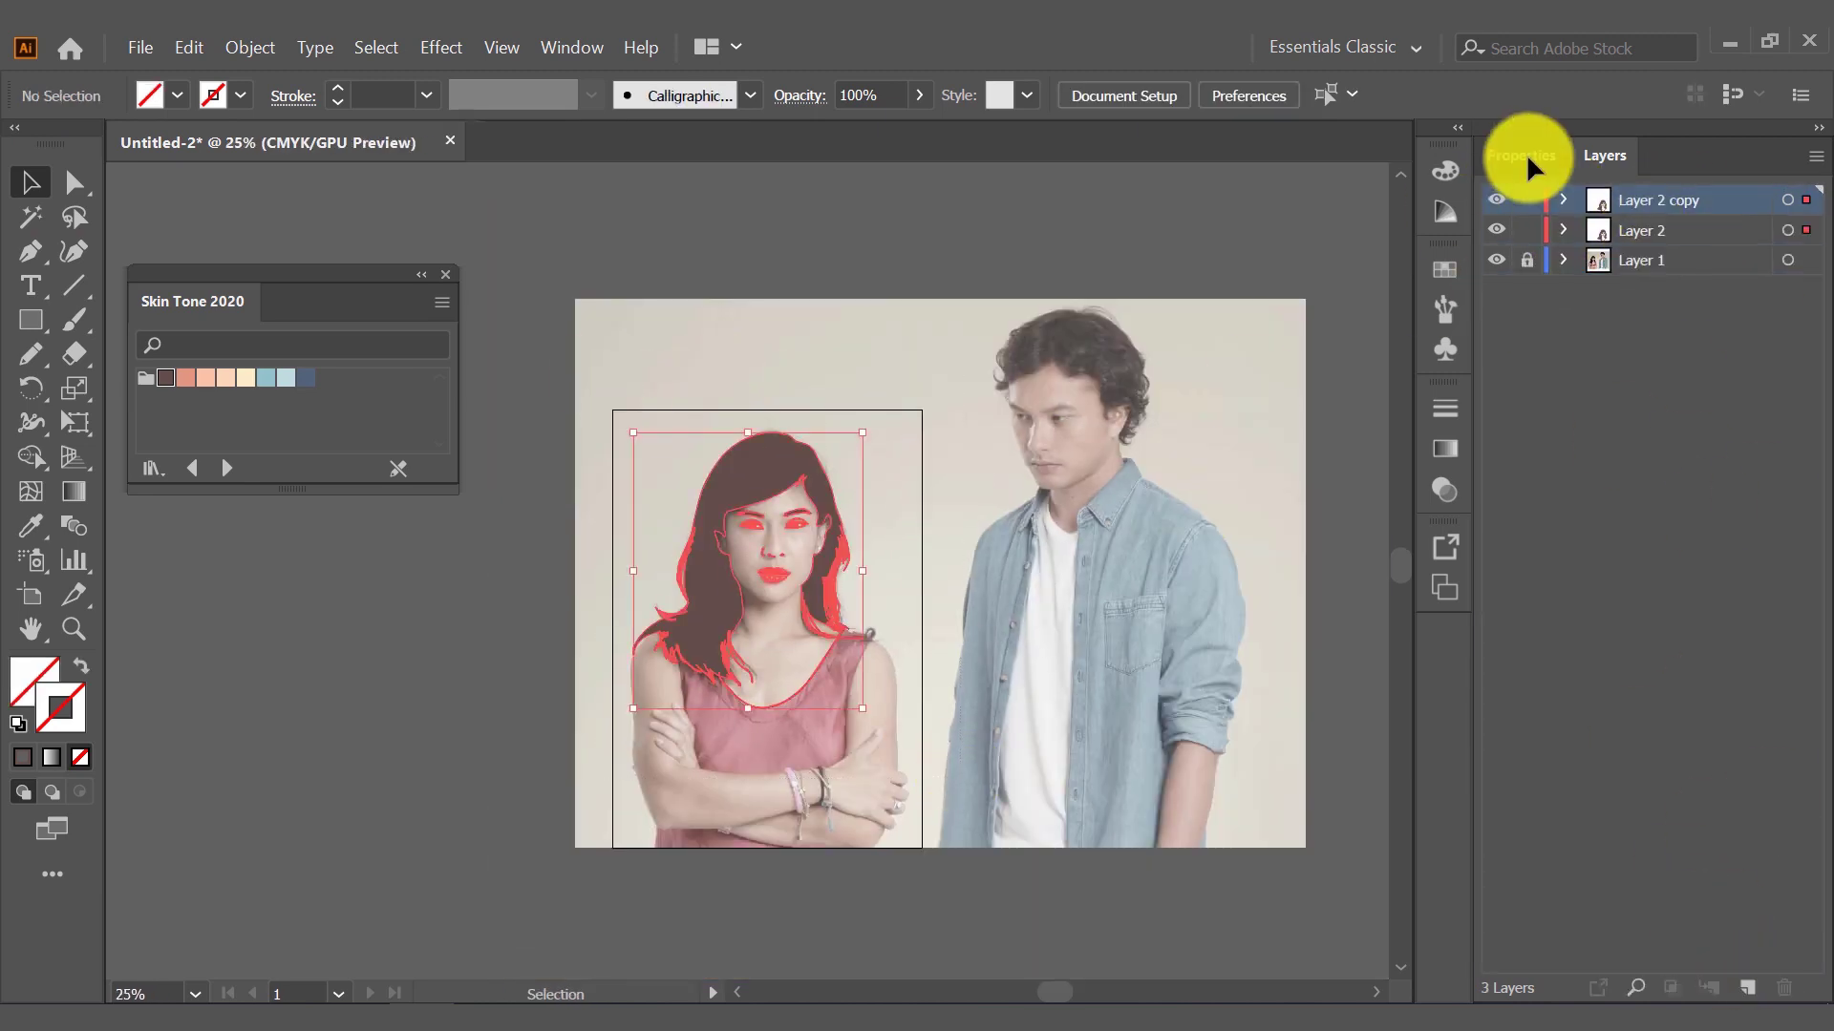
pyautogui.click(1520, 154)
pyautogui.click(772, 308)
# Draw a beige-filled rectangle over the woman's figure and send it backward
pyautogui.press('m')
pyautogui.moveTo(633, 423); pyautogui.dragTo(905, 737)
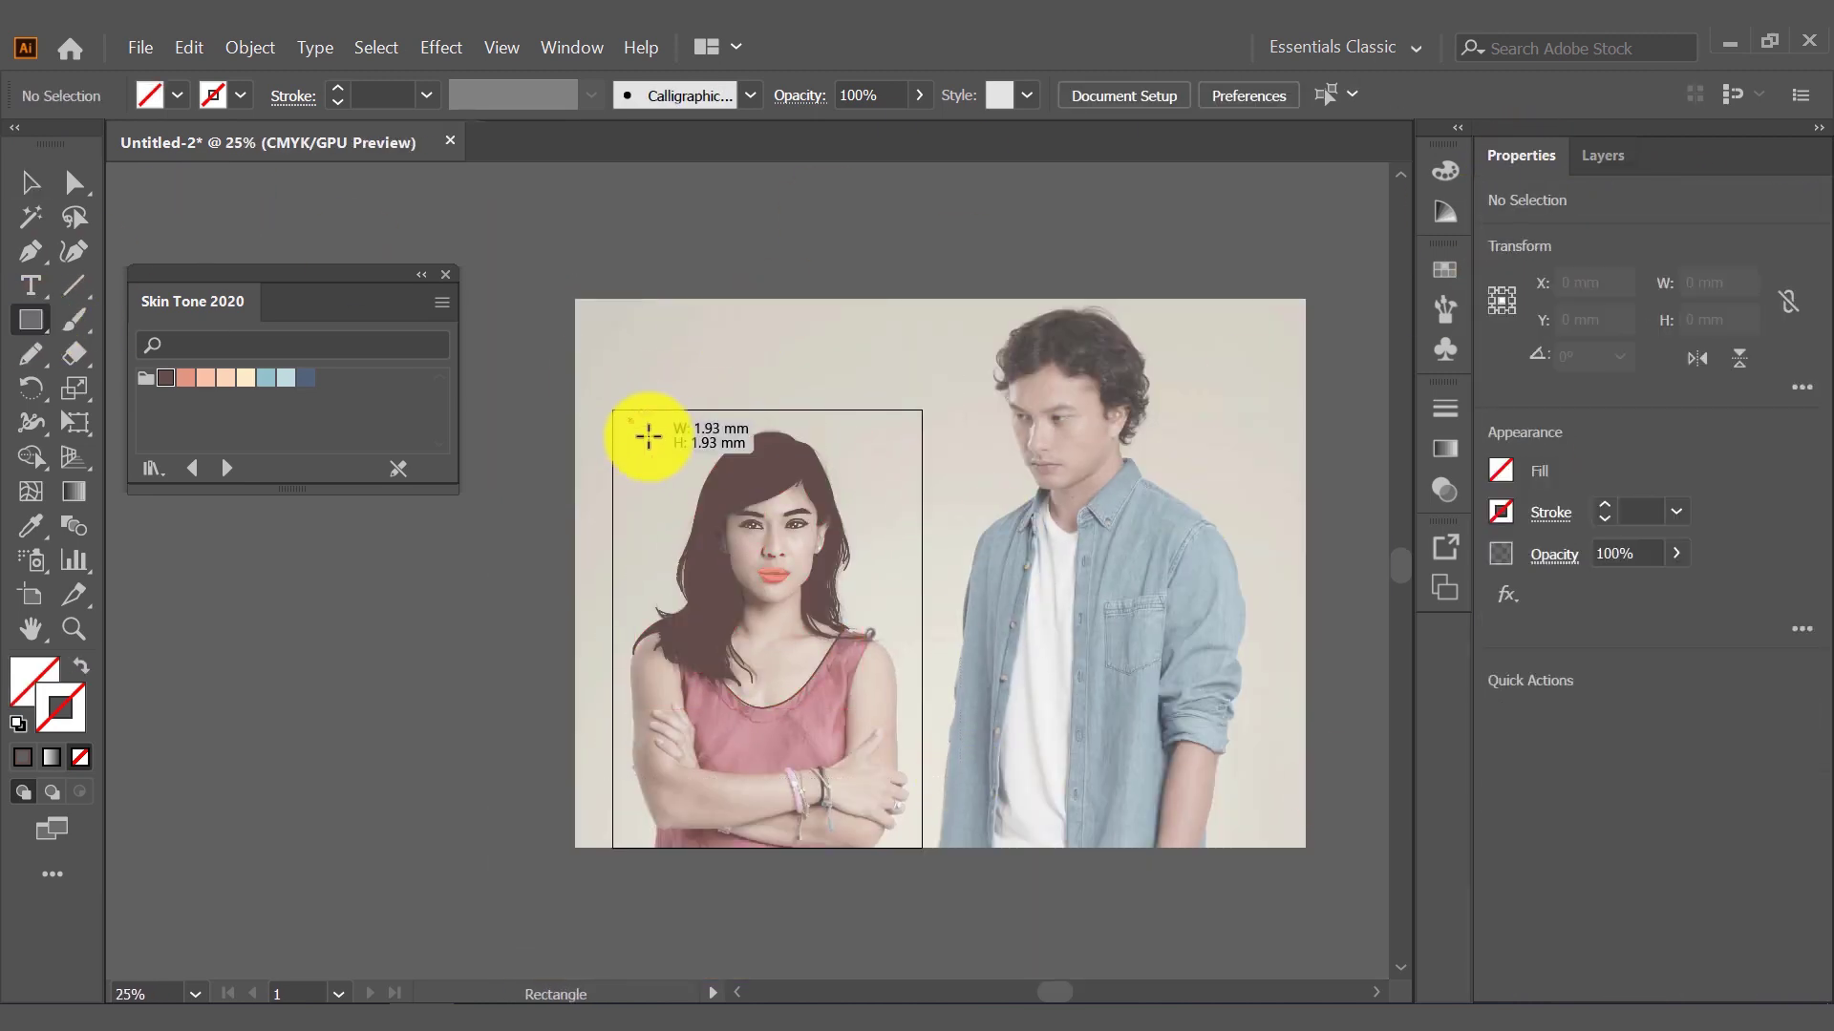
pyautogui.press('v')
pyautogui.click(246, 377)
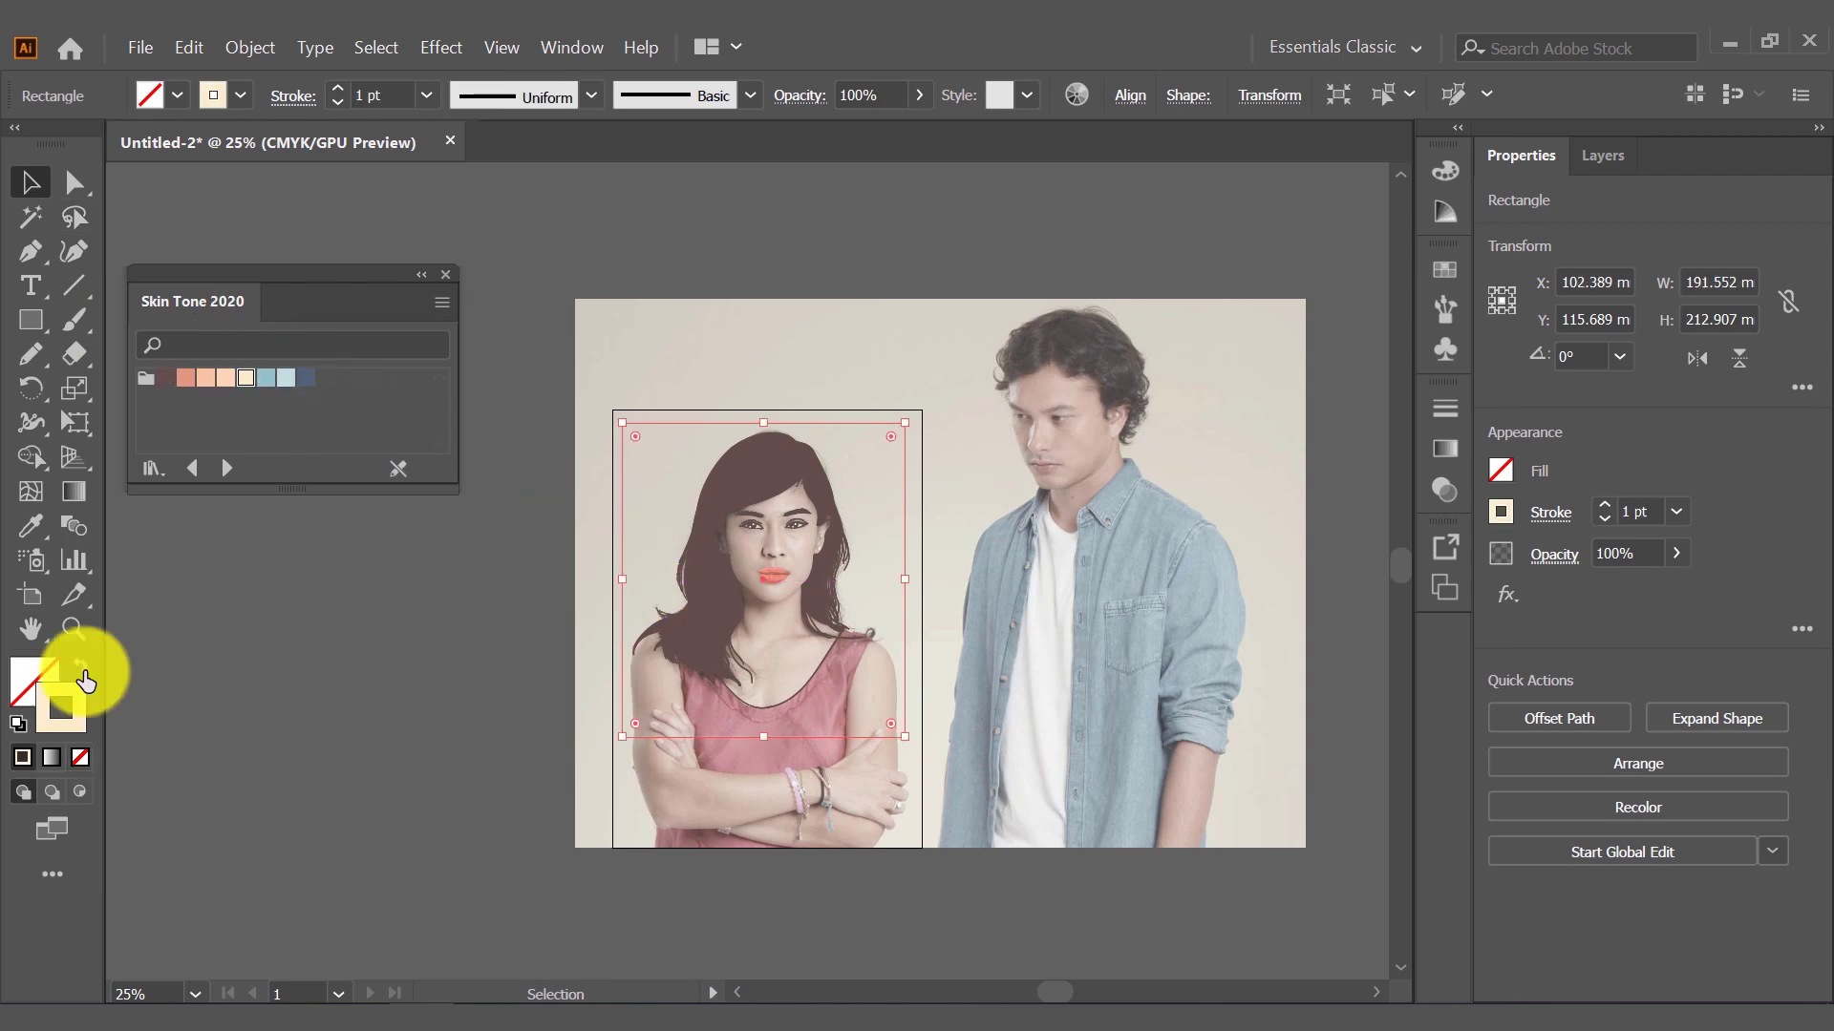
pyautogui.click(82, 666)
pyautogui.click(696, 456)
pyautogui.hotkey('ctrl', '[')
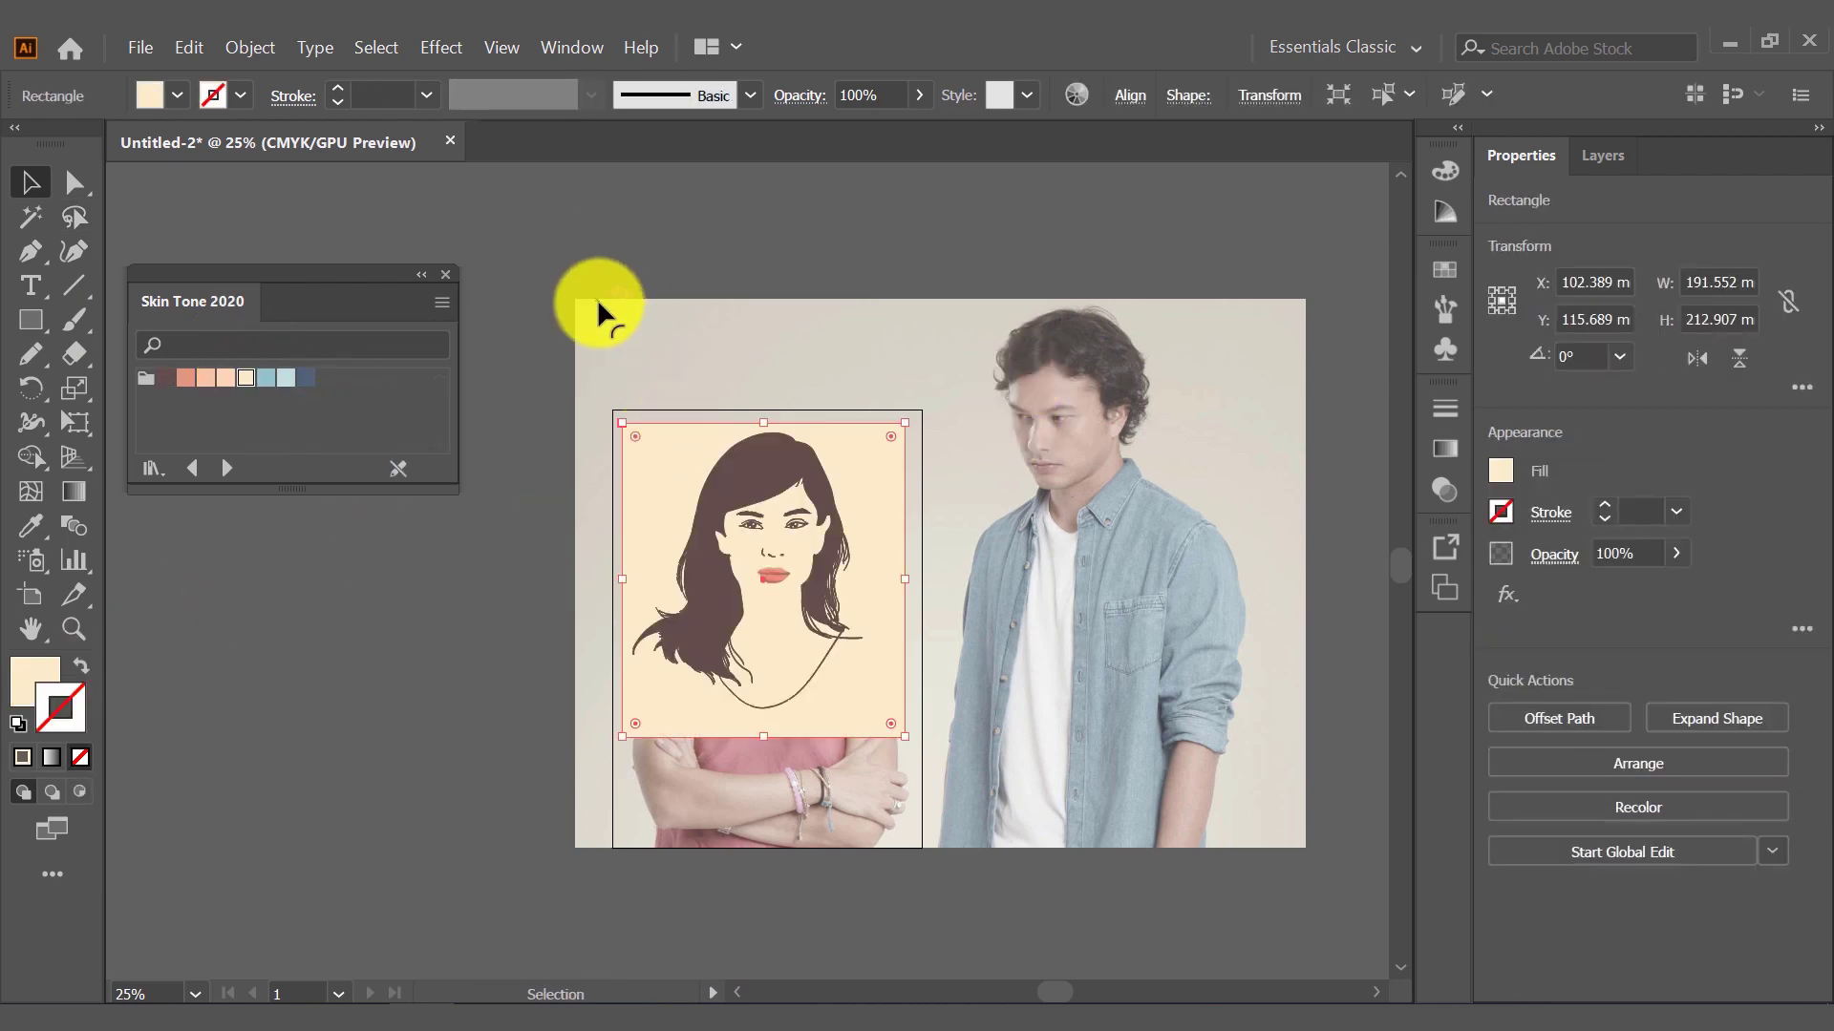
# Bring the rectangle to front, crop with Pathfinder, ungroup, and zoom on the face
pyautogui.click(571, 47)
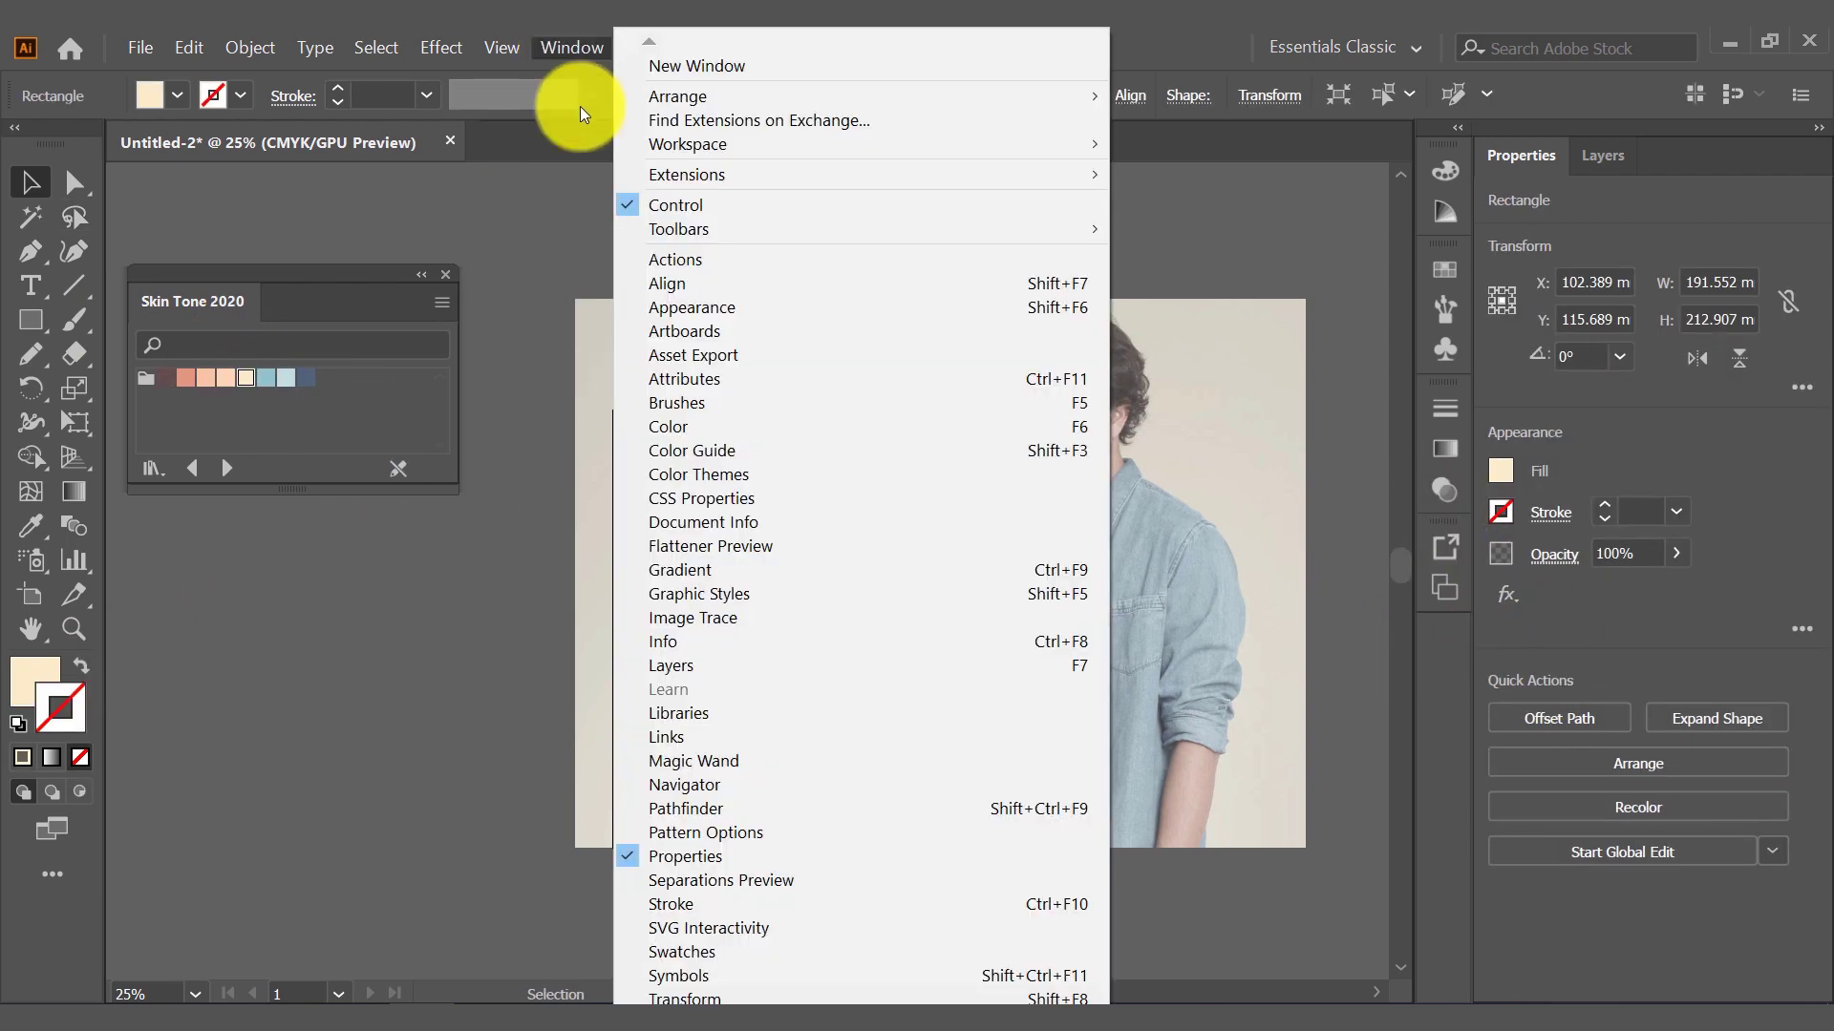
pyautogui.click(726, 808)
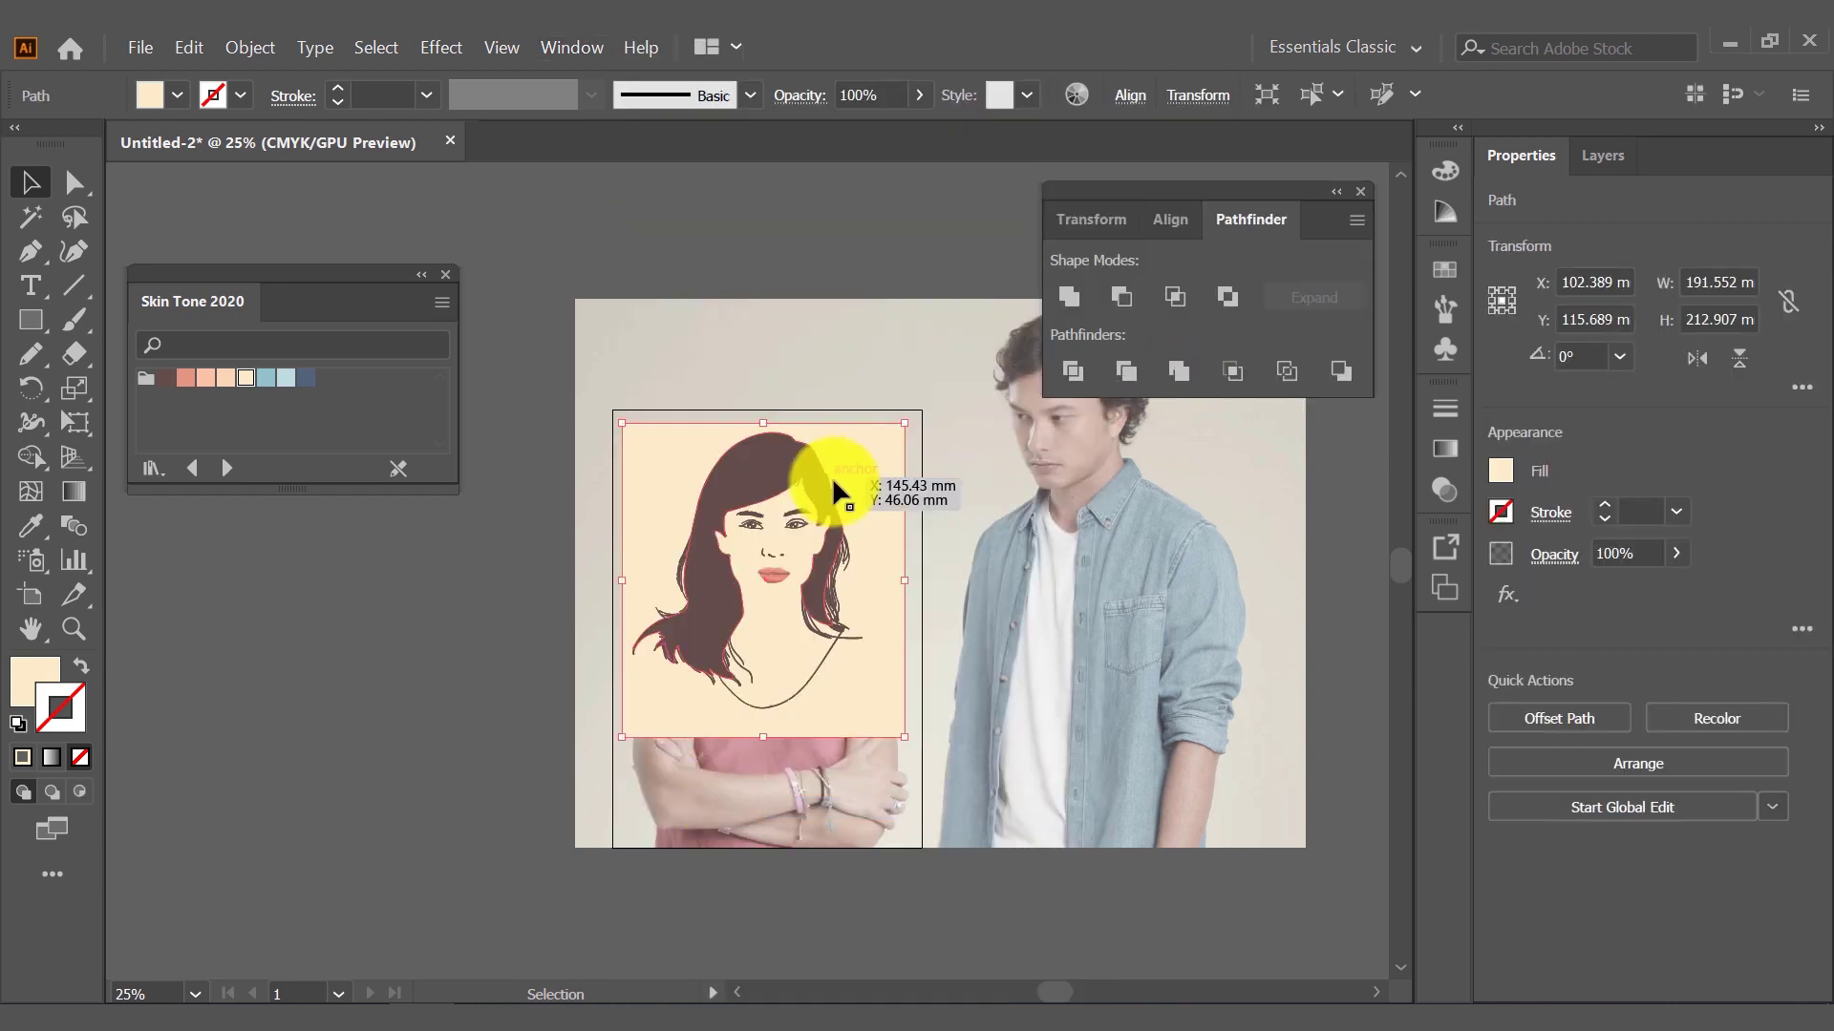
pyautogui.rightClick(883, 498)
pyautogui.click(730, 535)
pyautogui.hotkey('ctrl', 'z')
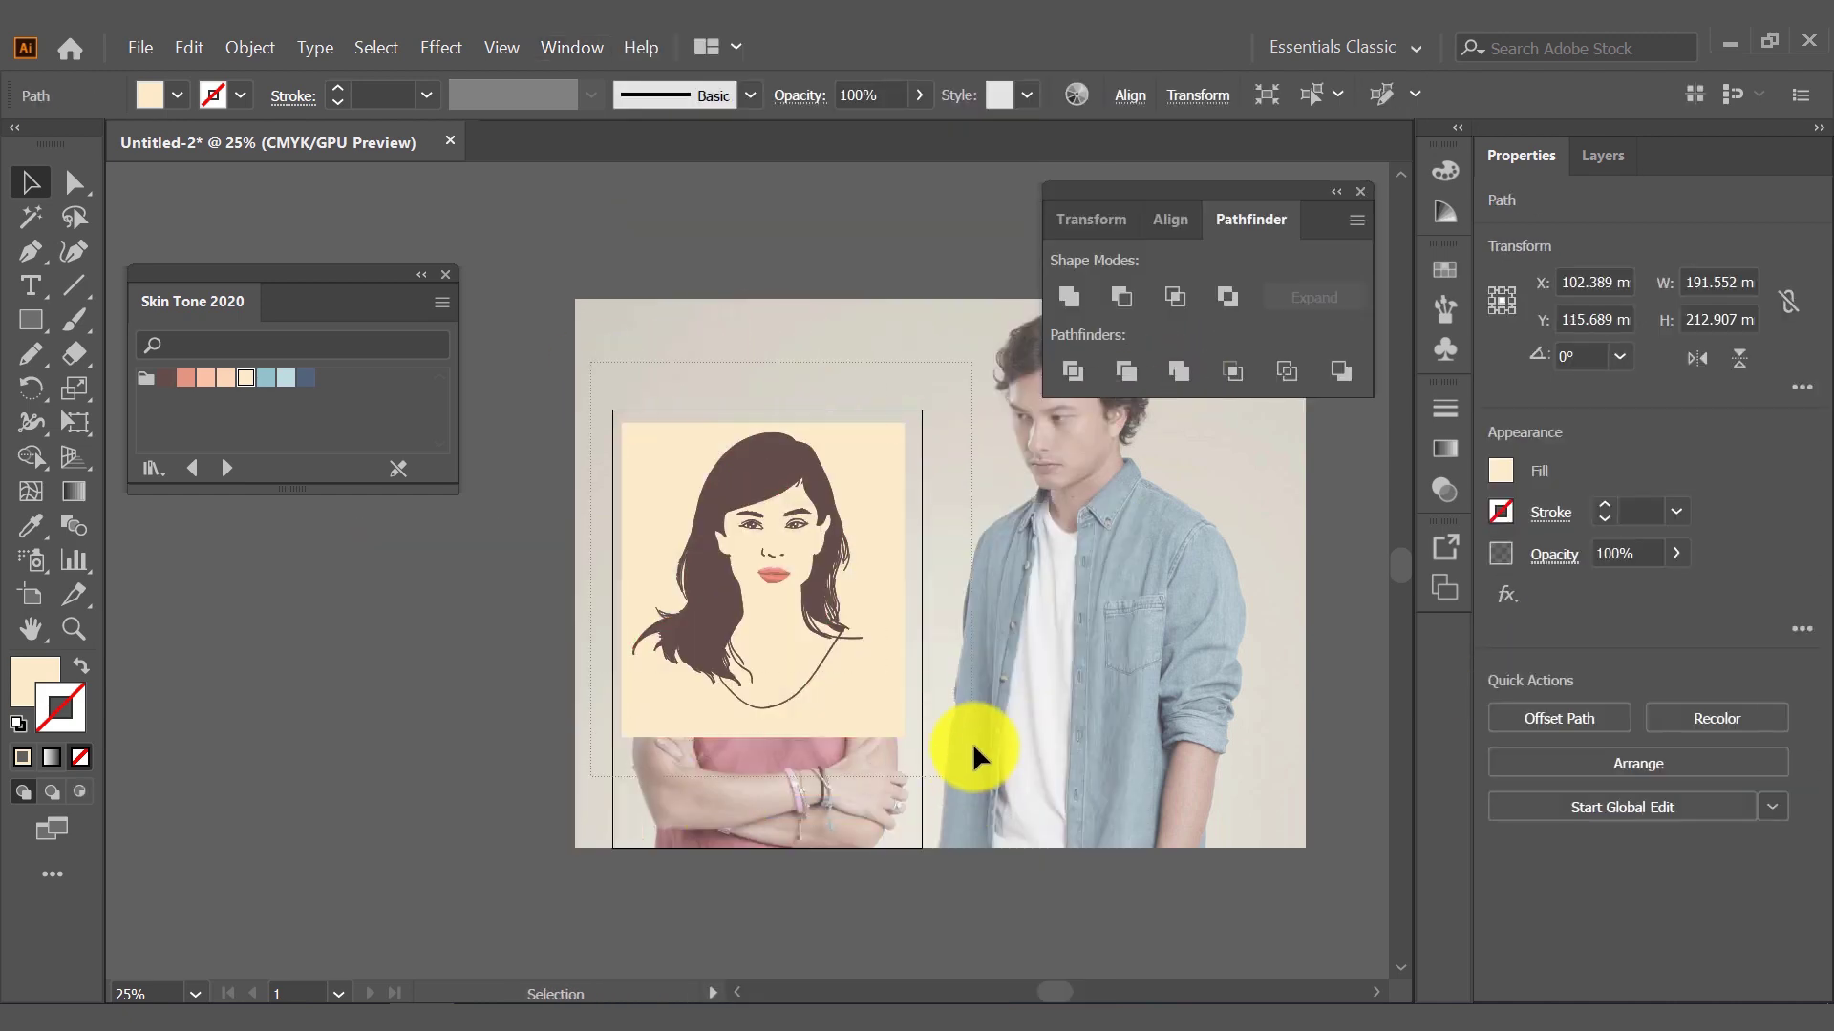
pyautogui.click(1179, 371)
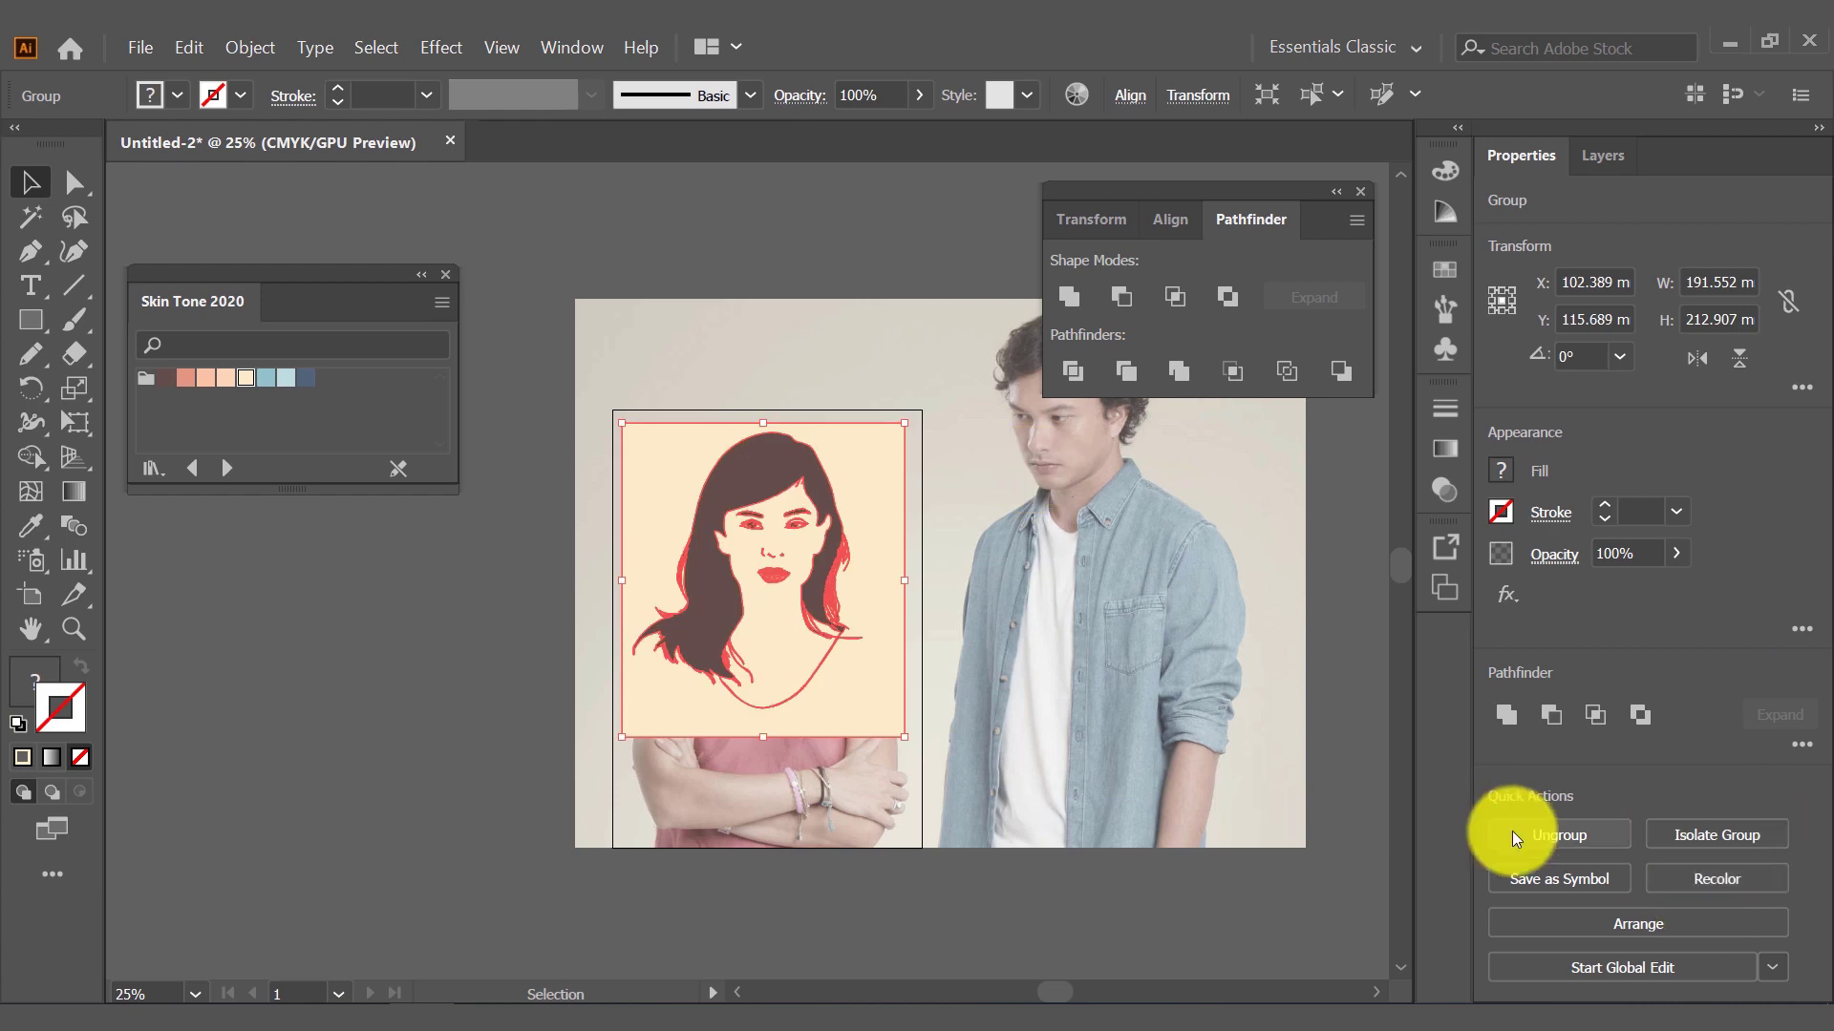
pyautogui.click(1519, 833)
pyautogui.moveTo(879, 462); pyautogui.dragTo(994, 531)
pyautogui.click(984, 666)
# Delete the leftover beige shape beside the hair
pyautogui.press('v')
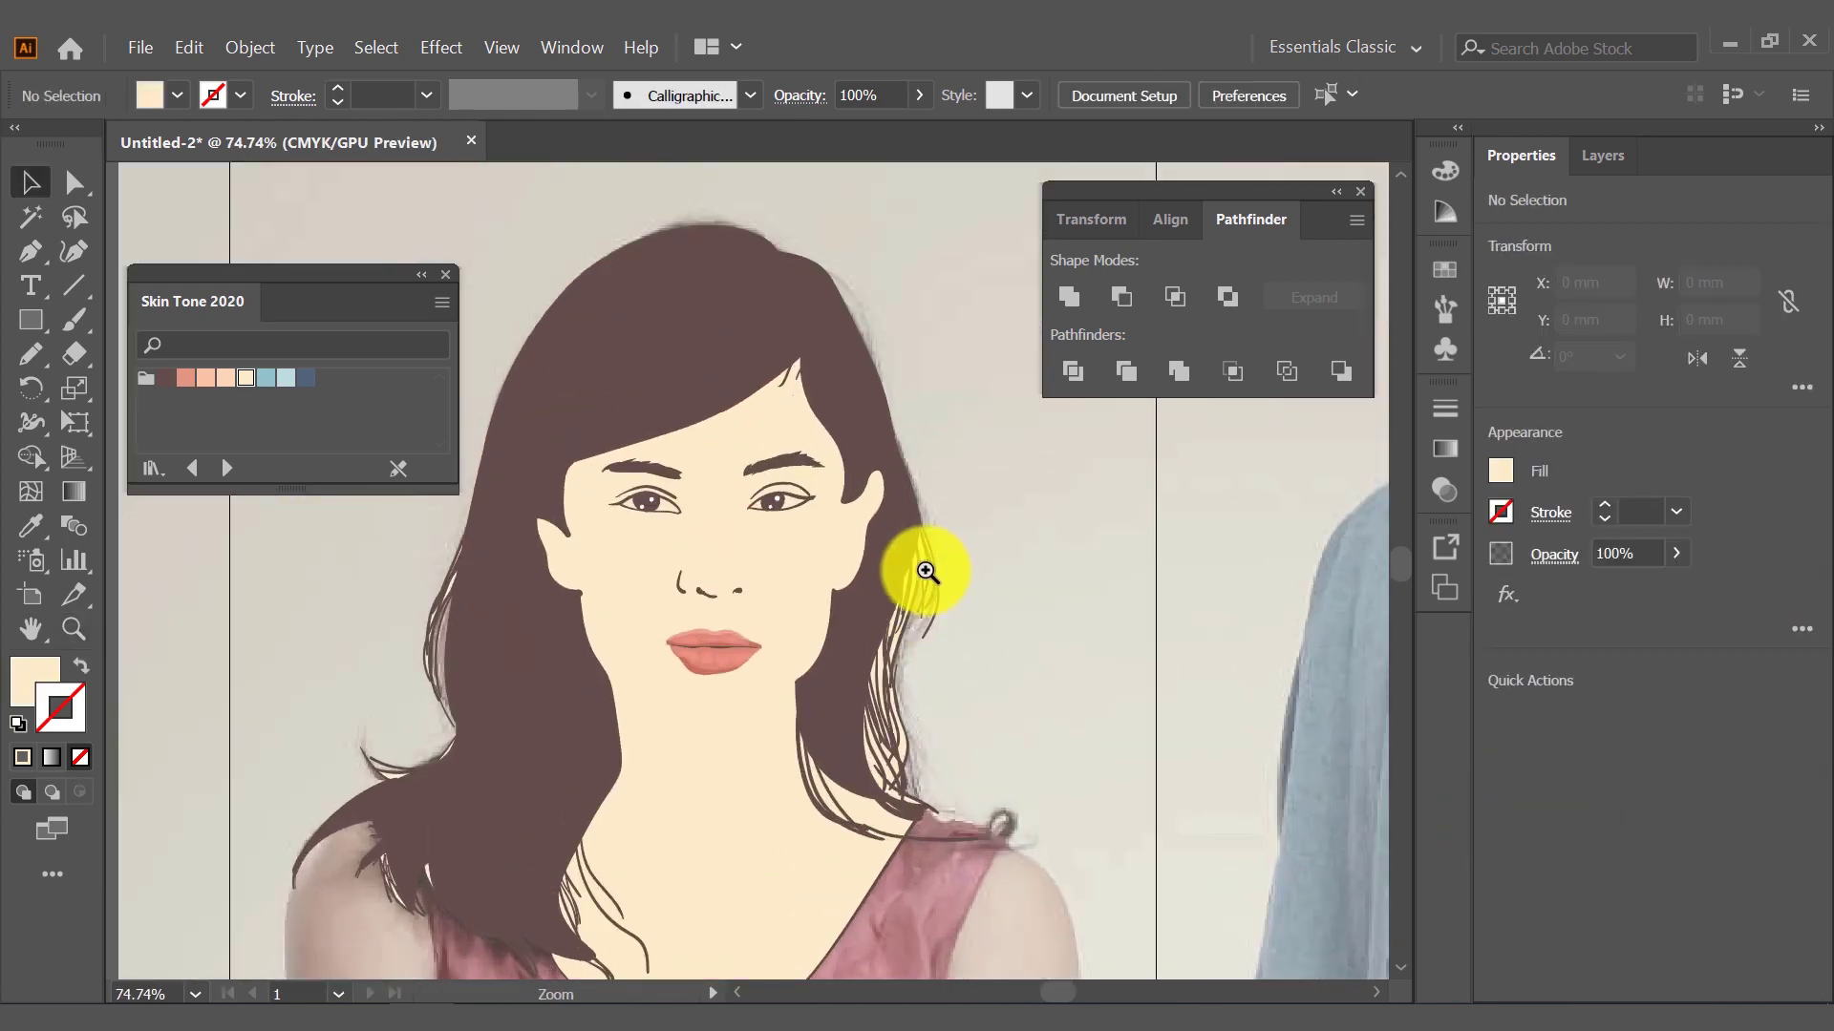
pyautogui.click(949, 559)
pyautogui.click(919, 559)
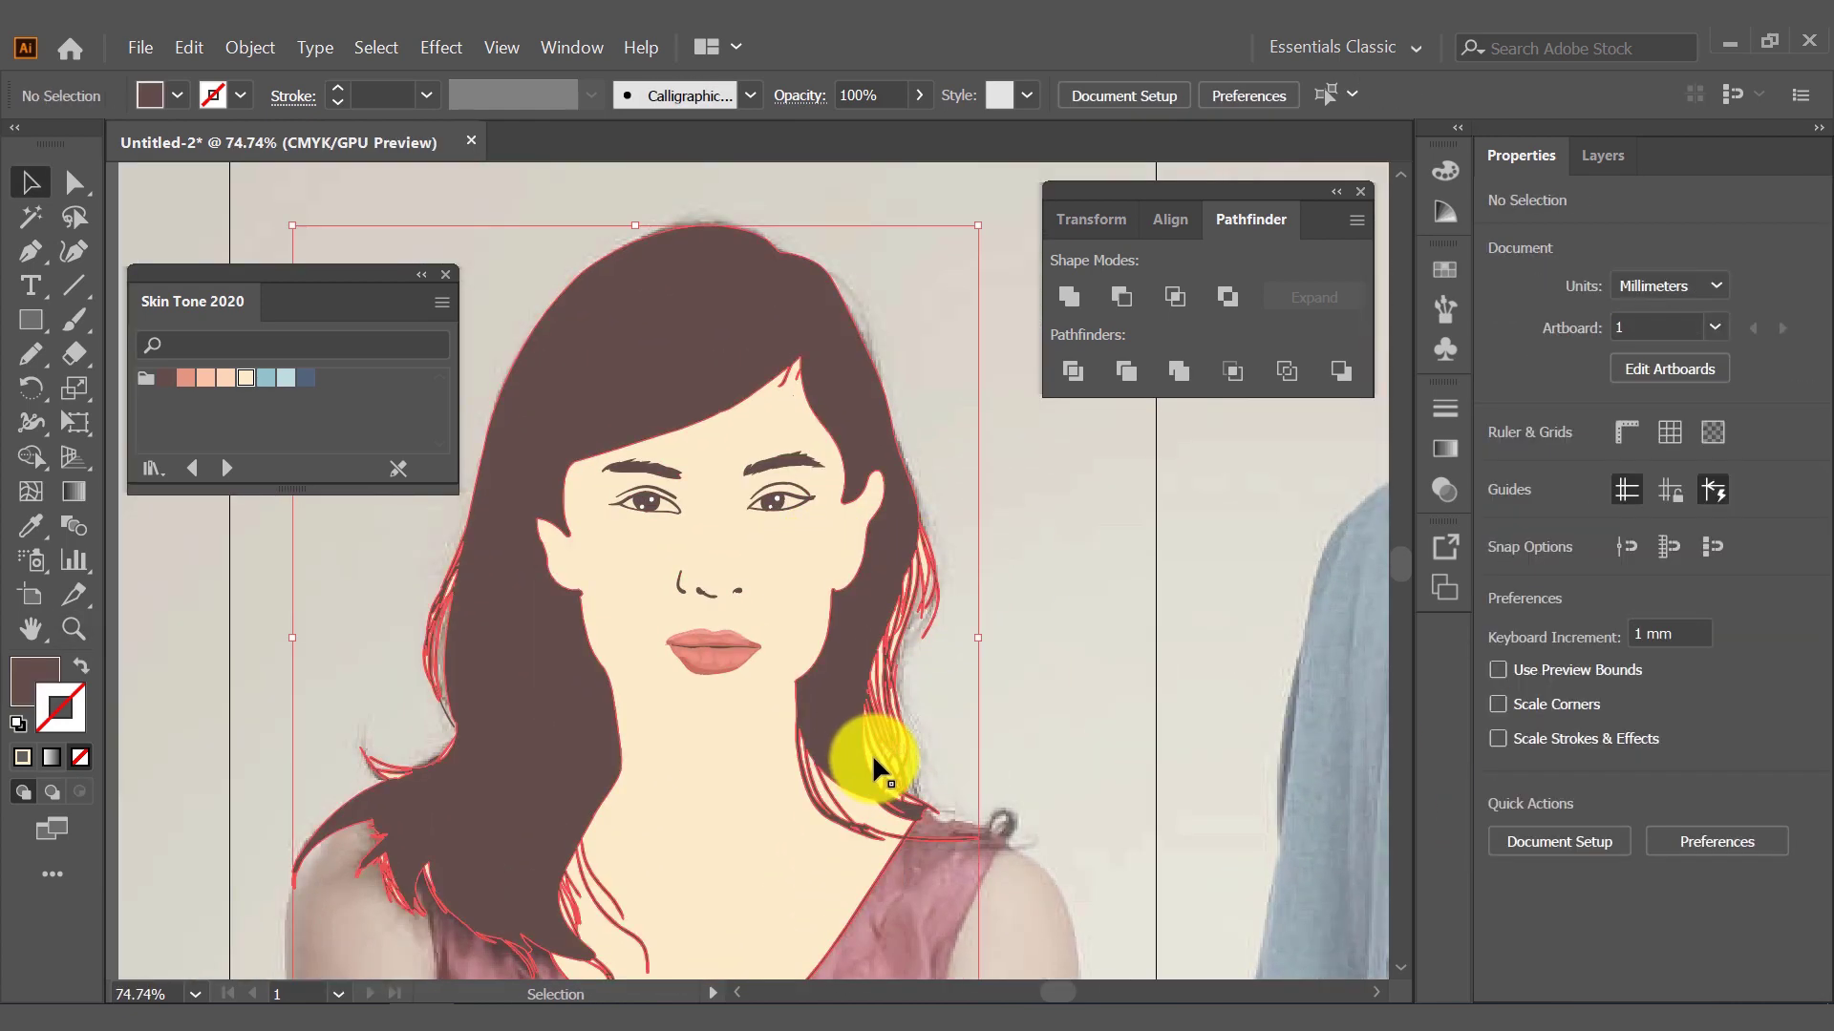
pyautogui.moveTo(873, 754); pyautogui.dragTo(1103, 669)
pyautogui.press('Delete')
pyautogui.click(966, 599)
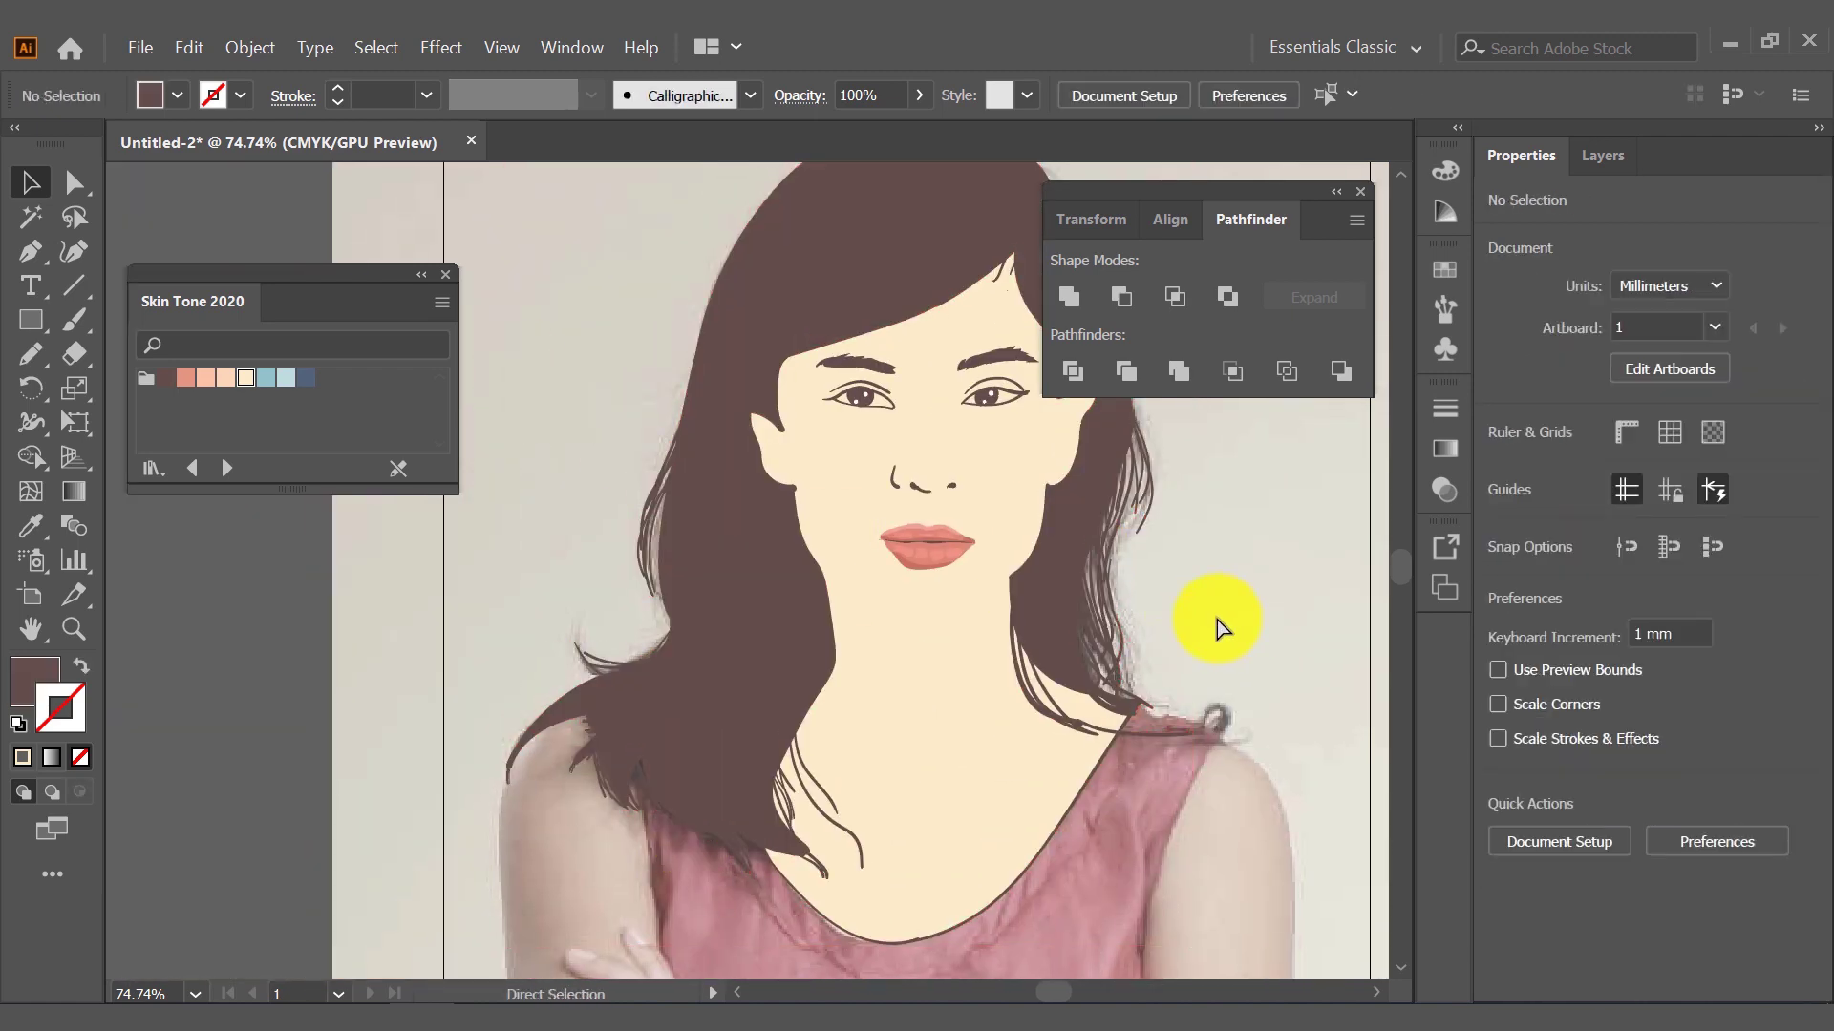
# Dock the Pathfinder panel and check the visibility of Layer 2 copy and Layer 2
pyautogui.hotkey('ctrl', '-')
pyautogui.hotkey('ctrl', '-')
pyautogui.hotkey('ctrl', '-')
pyautogui.moveTo(1305, 191); pyautogui.dragTo(1465, 392)
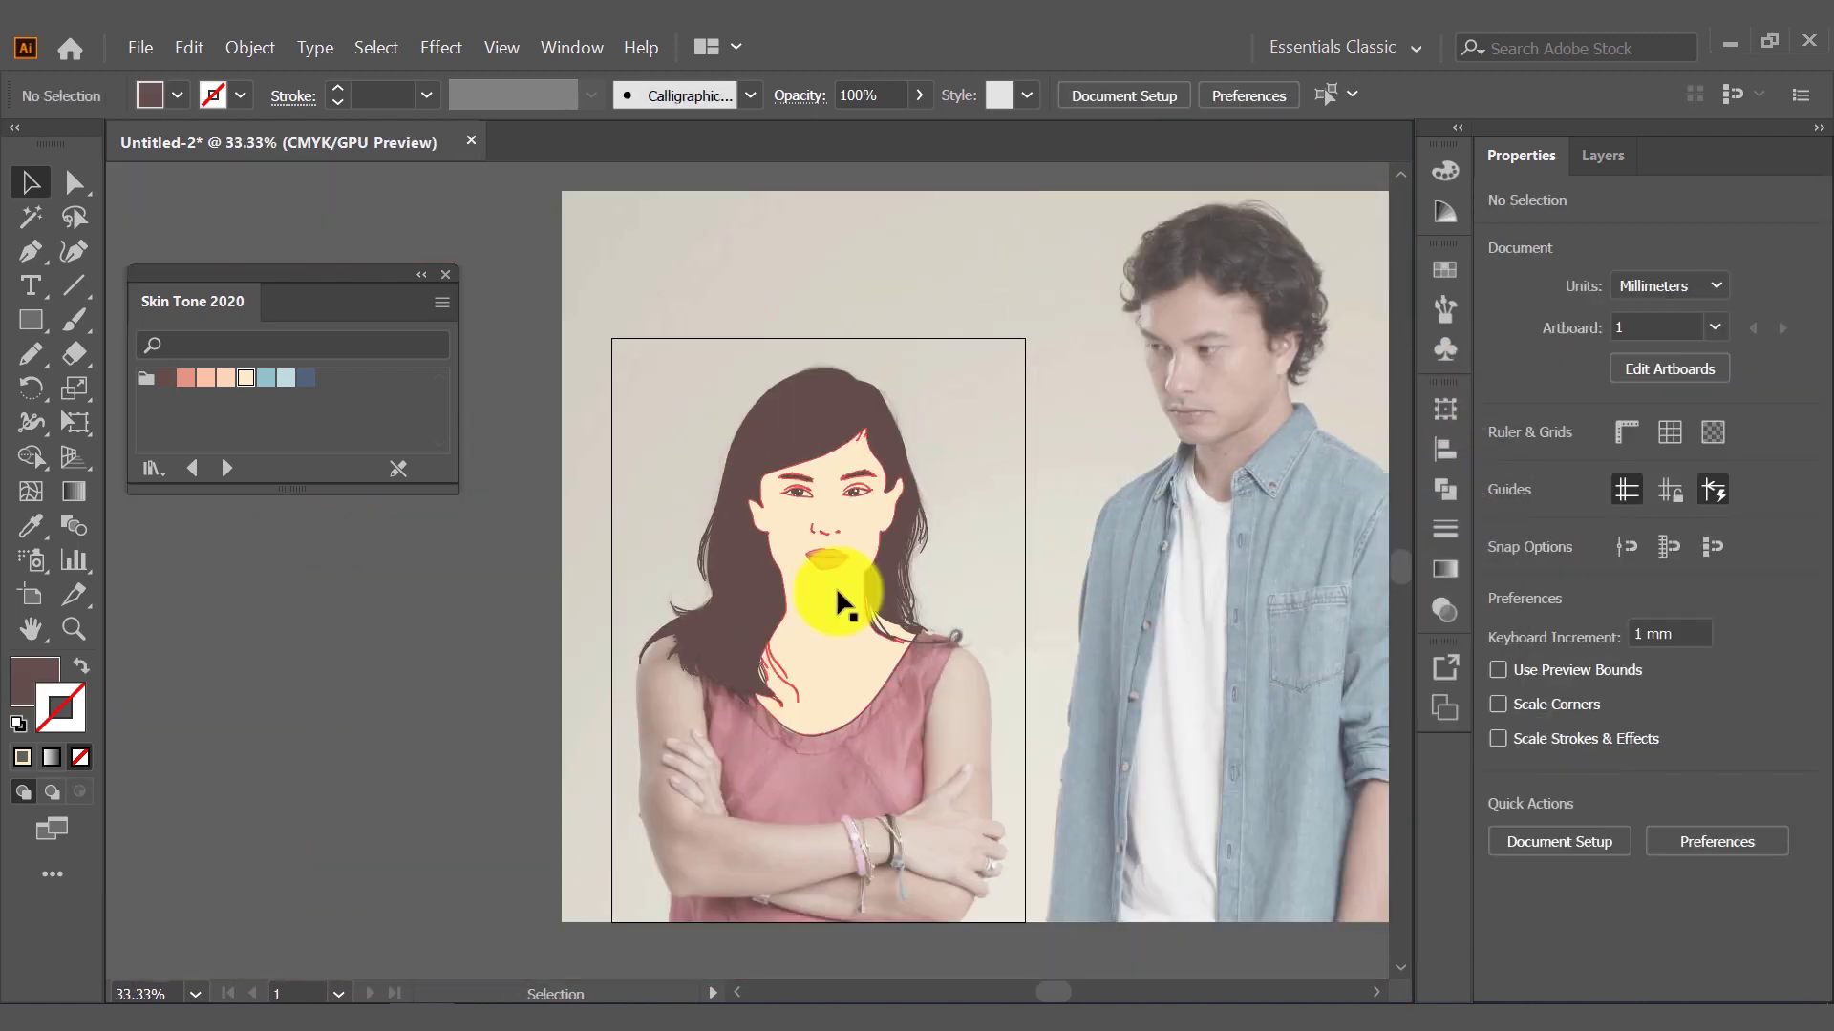
pyautogui.click(1604, 156)
pyautogui.click(1496, 200)
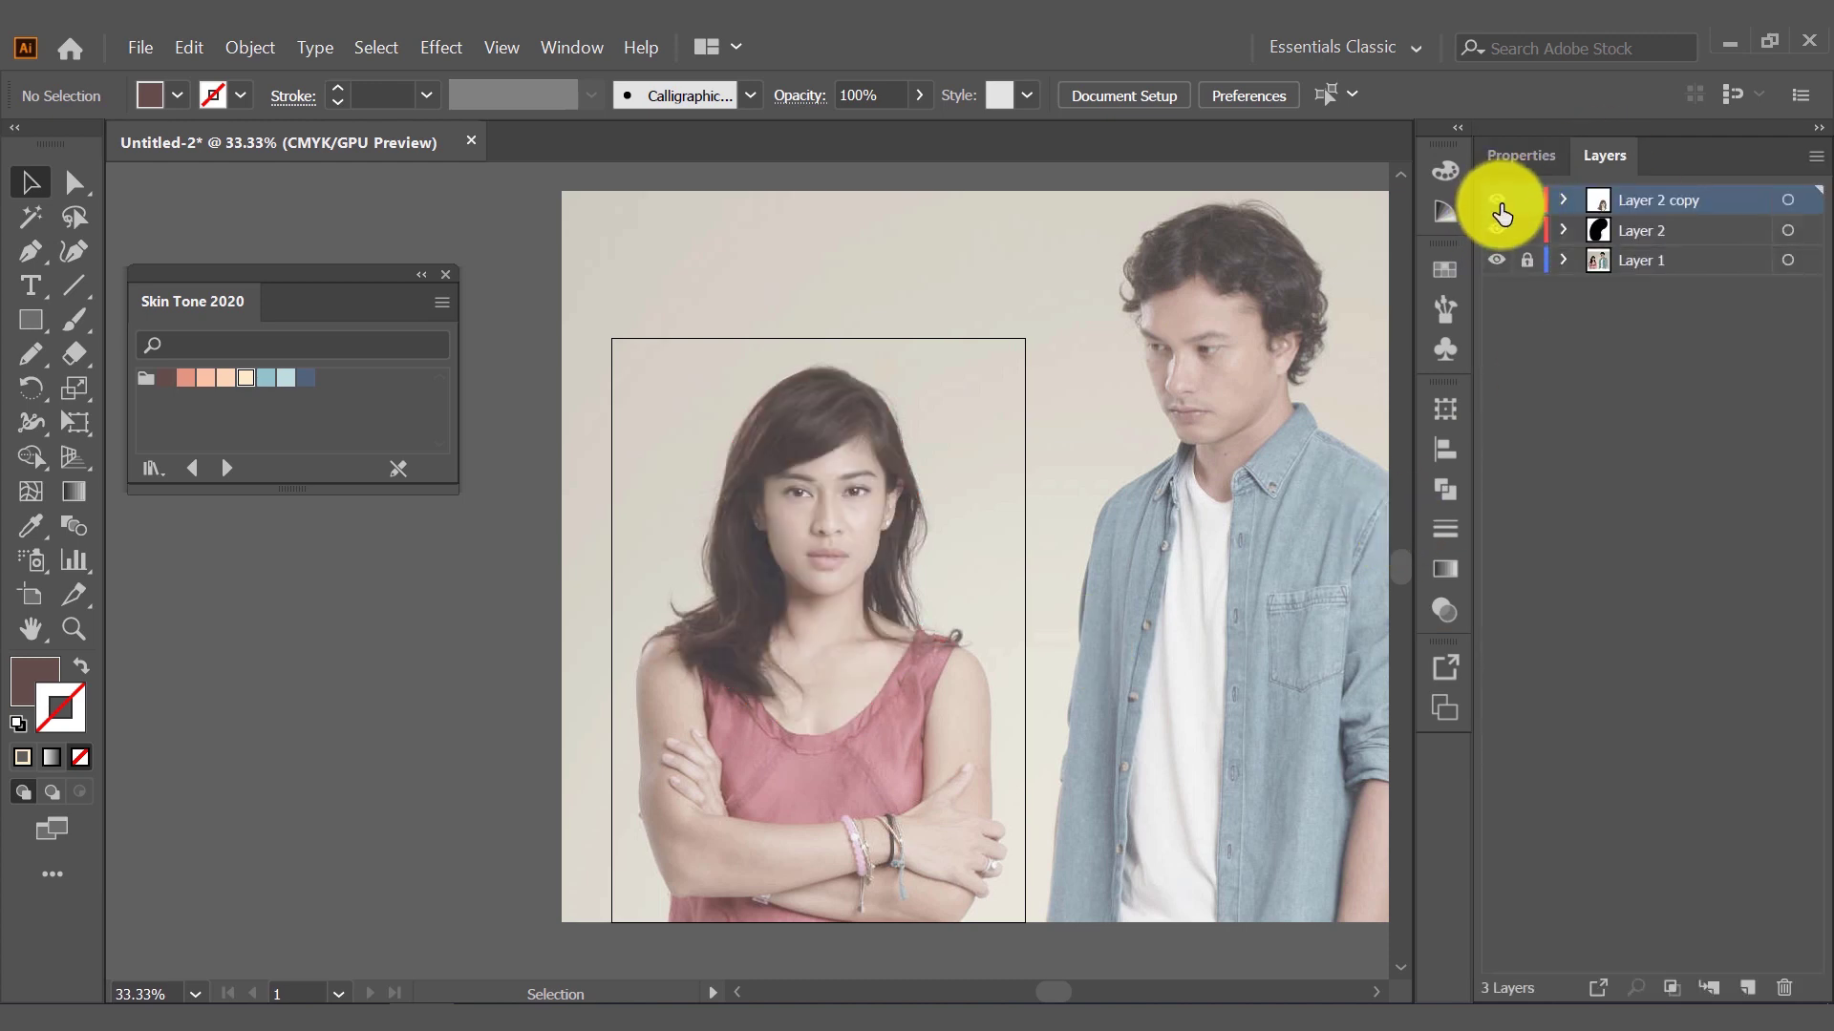
pyautogui.click(1496, 200)
pyautogui.keyDown('ctrl'); pyautogui.click(1497, 230); pyautogui.keyUp('ctrl')
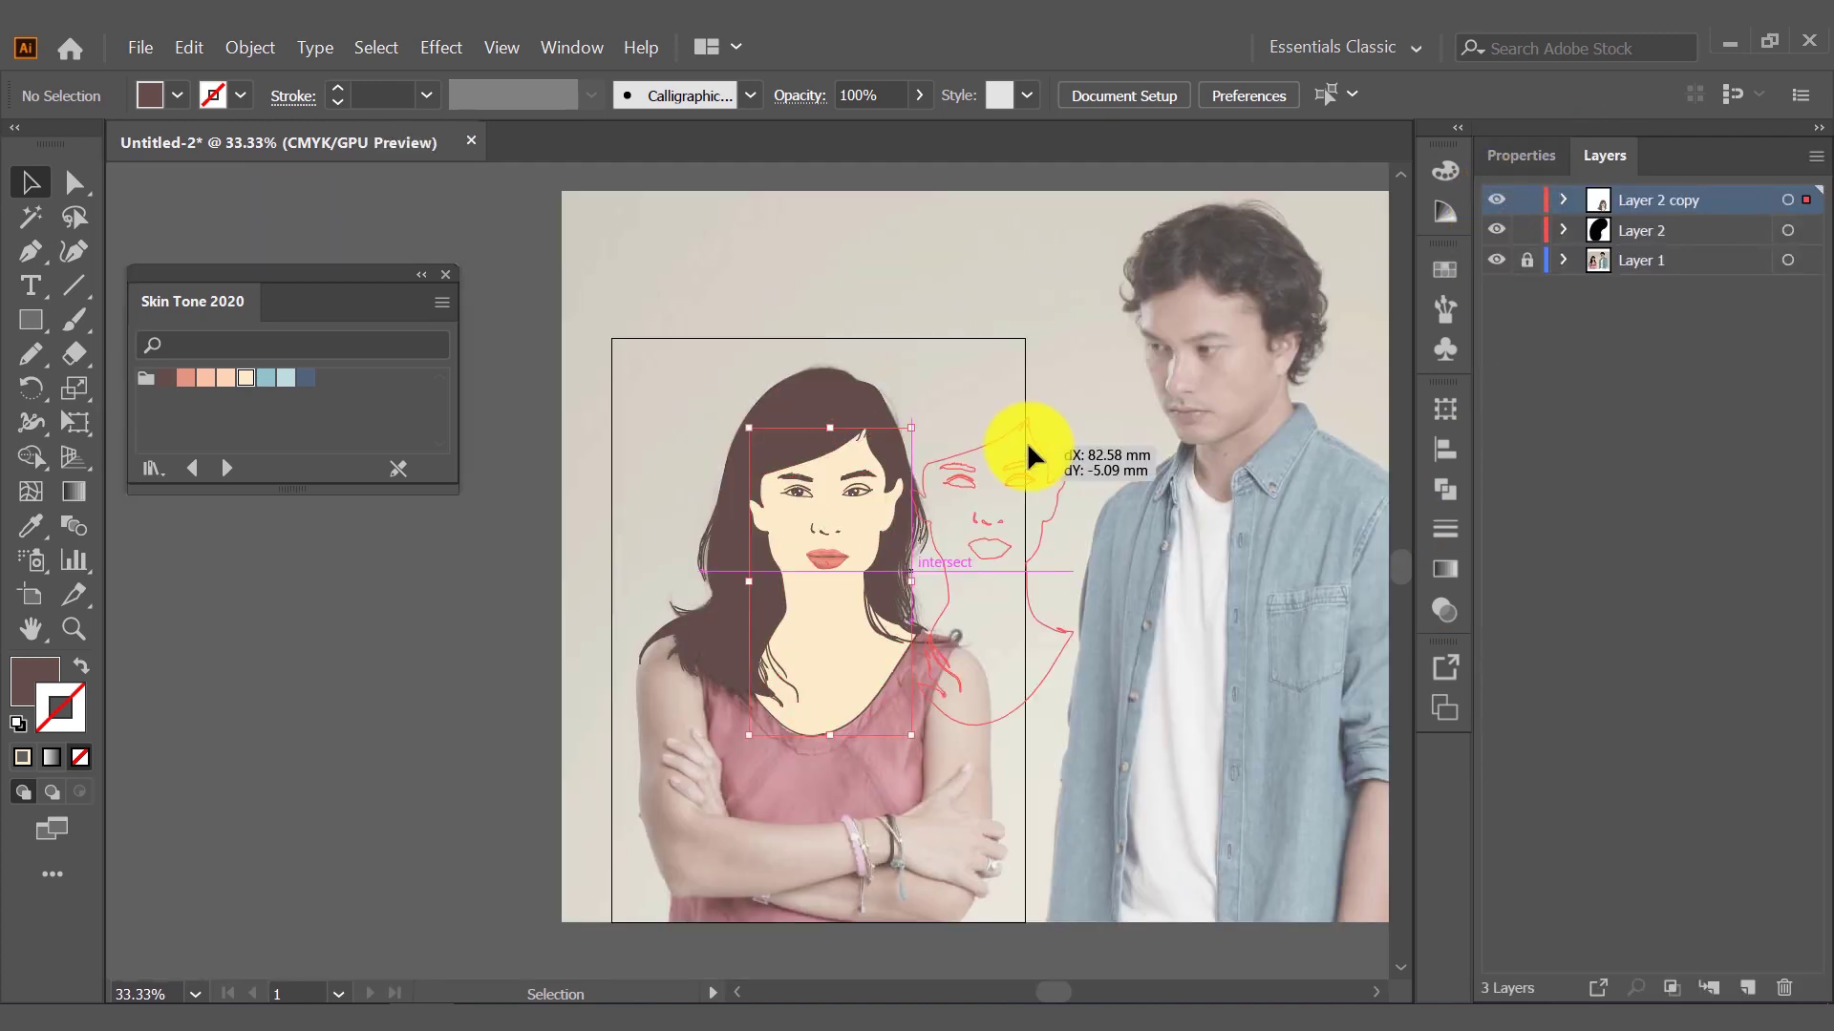
pyautogui.moveTo(1027, 441); pyautogui.dragTo(1029, 467)
pyautogui.hotkey('ctrl', 'z')
# Fill both eye whites with white, then deselect and zoom out
pyautogui.moveTo(827, 511); pyautogui.dragTo(1151, 506)
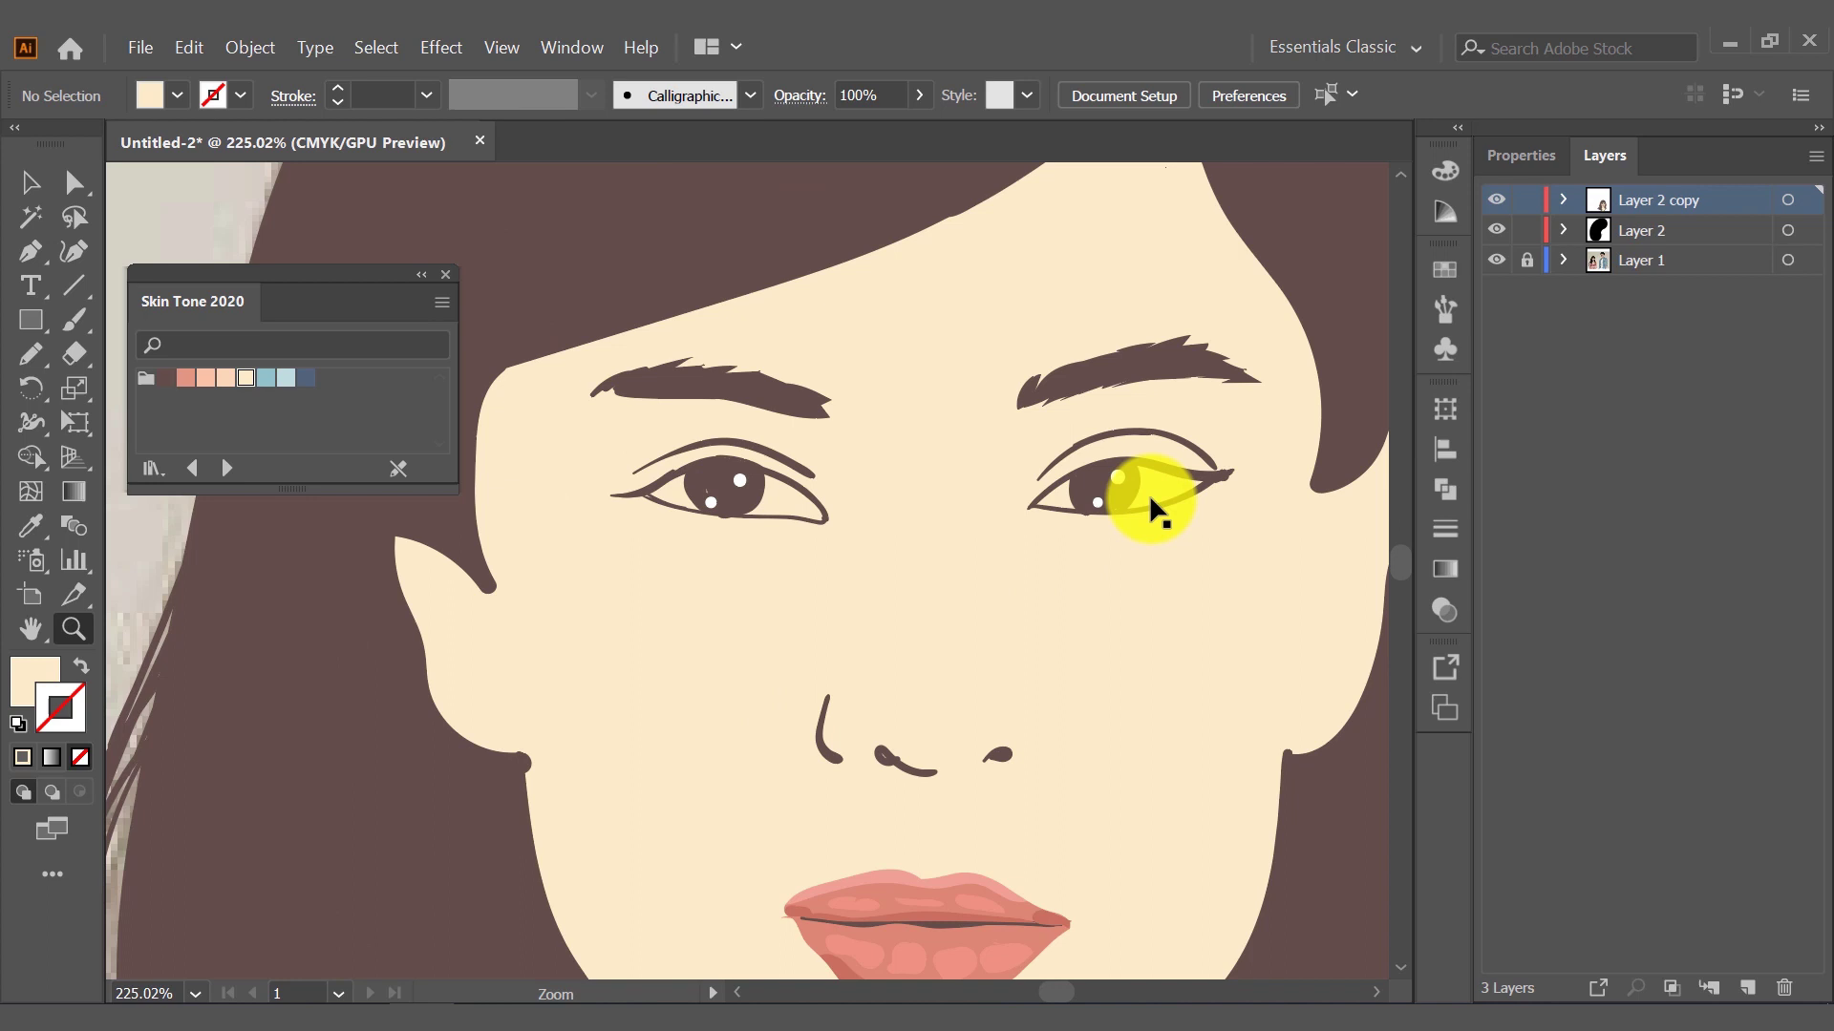
pyautogui.keyDown('shift'); pyautogui.click(659, 498); pyautogui.keyUp('shift')
pyautogui.click(1445, 170)
pyautogui.click(1289, 267)
pyautogui.hotkey('ctrl', 'shift', 'a')
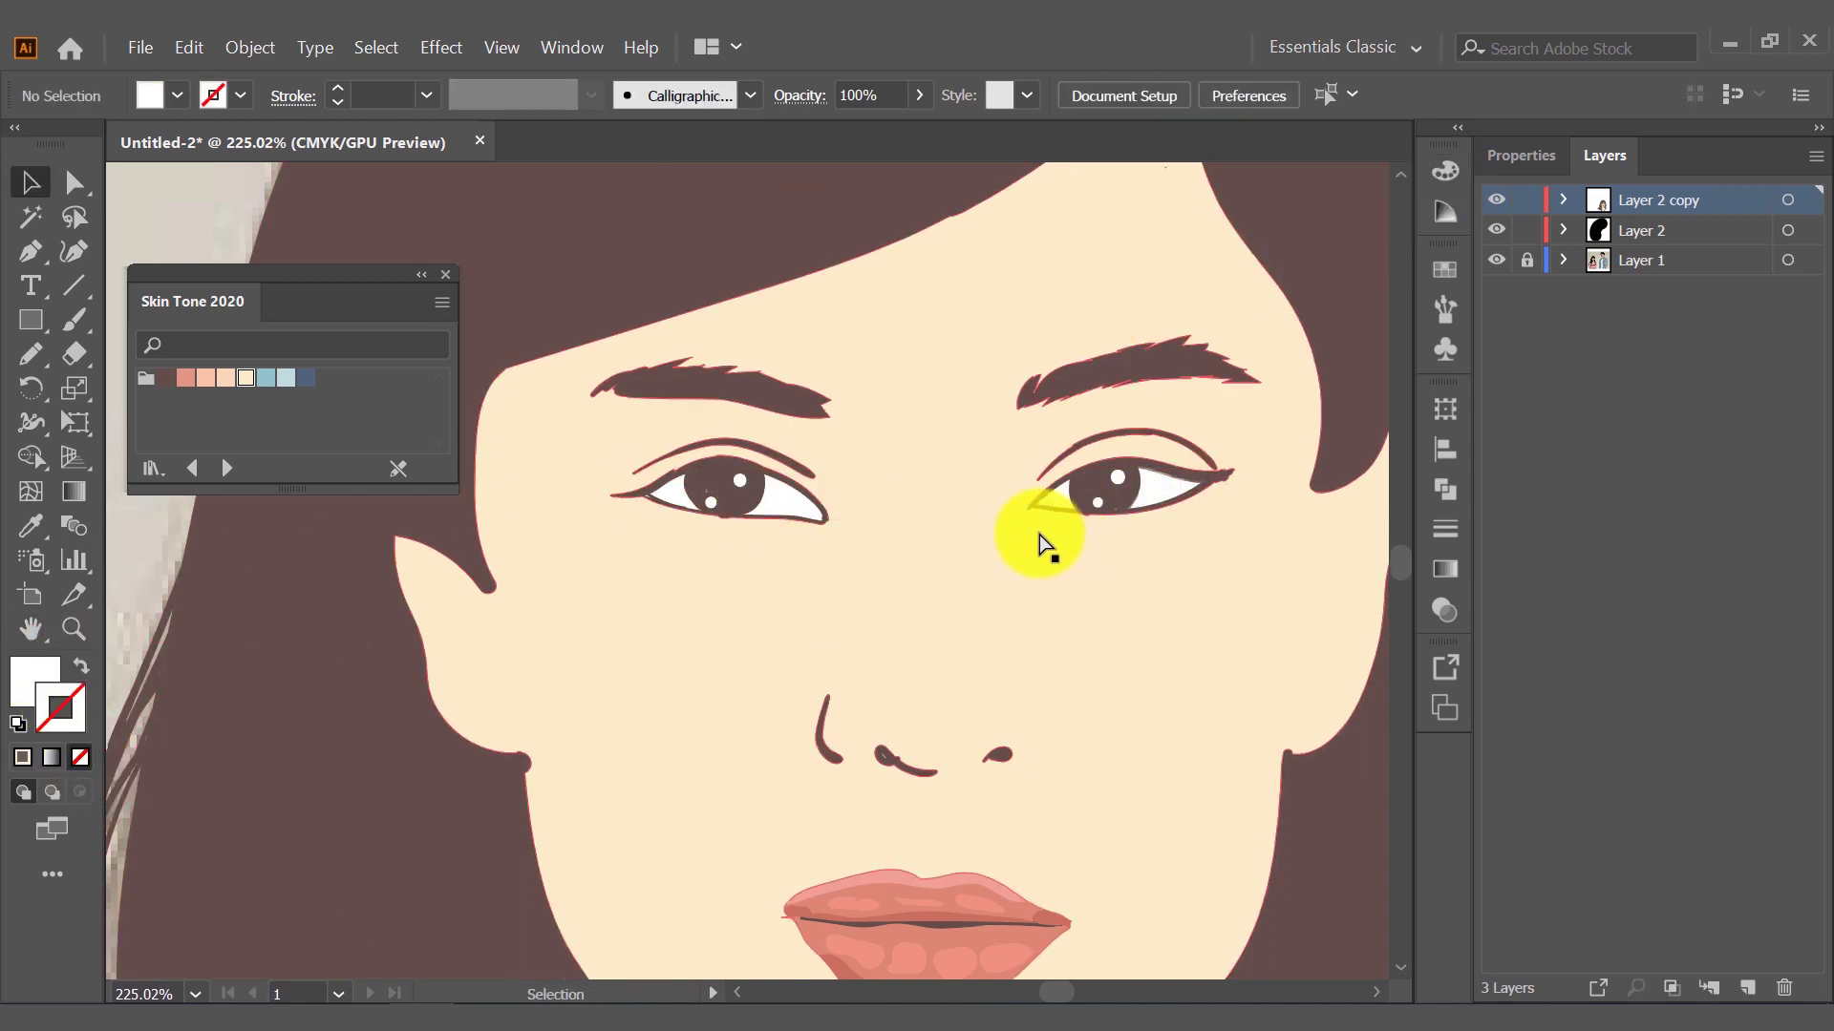
pyautogui.hotkey('ctrl', '-')
pyautogui.hotkey('ctrl', '-')
pyautogui.hotkey('ctrl', '-')
# Confirm deletion of the original Layer 2
pyautogui.moveTo(1555, 231); pyautogui.dragTo(1784, 988)
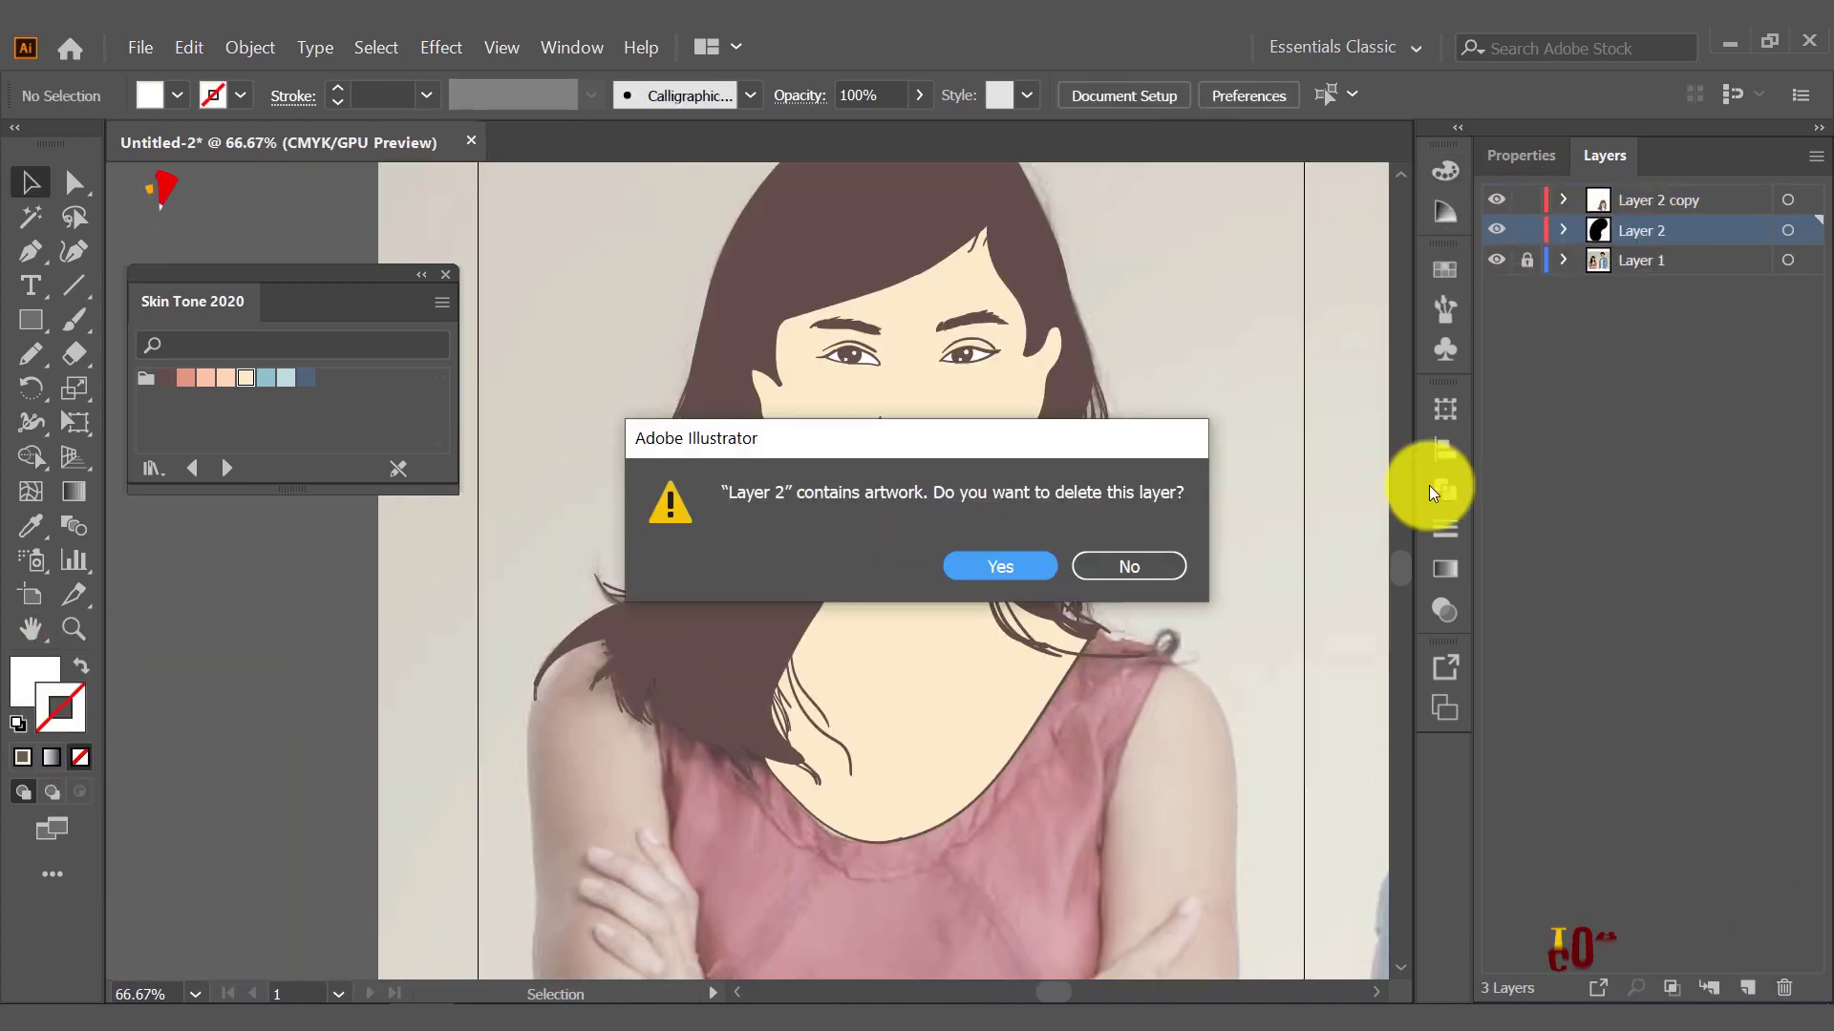
pyautogui.click(1012, 563)
pyautogui.click(1496, 199)
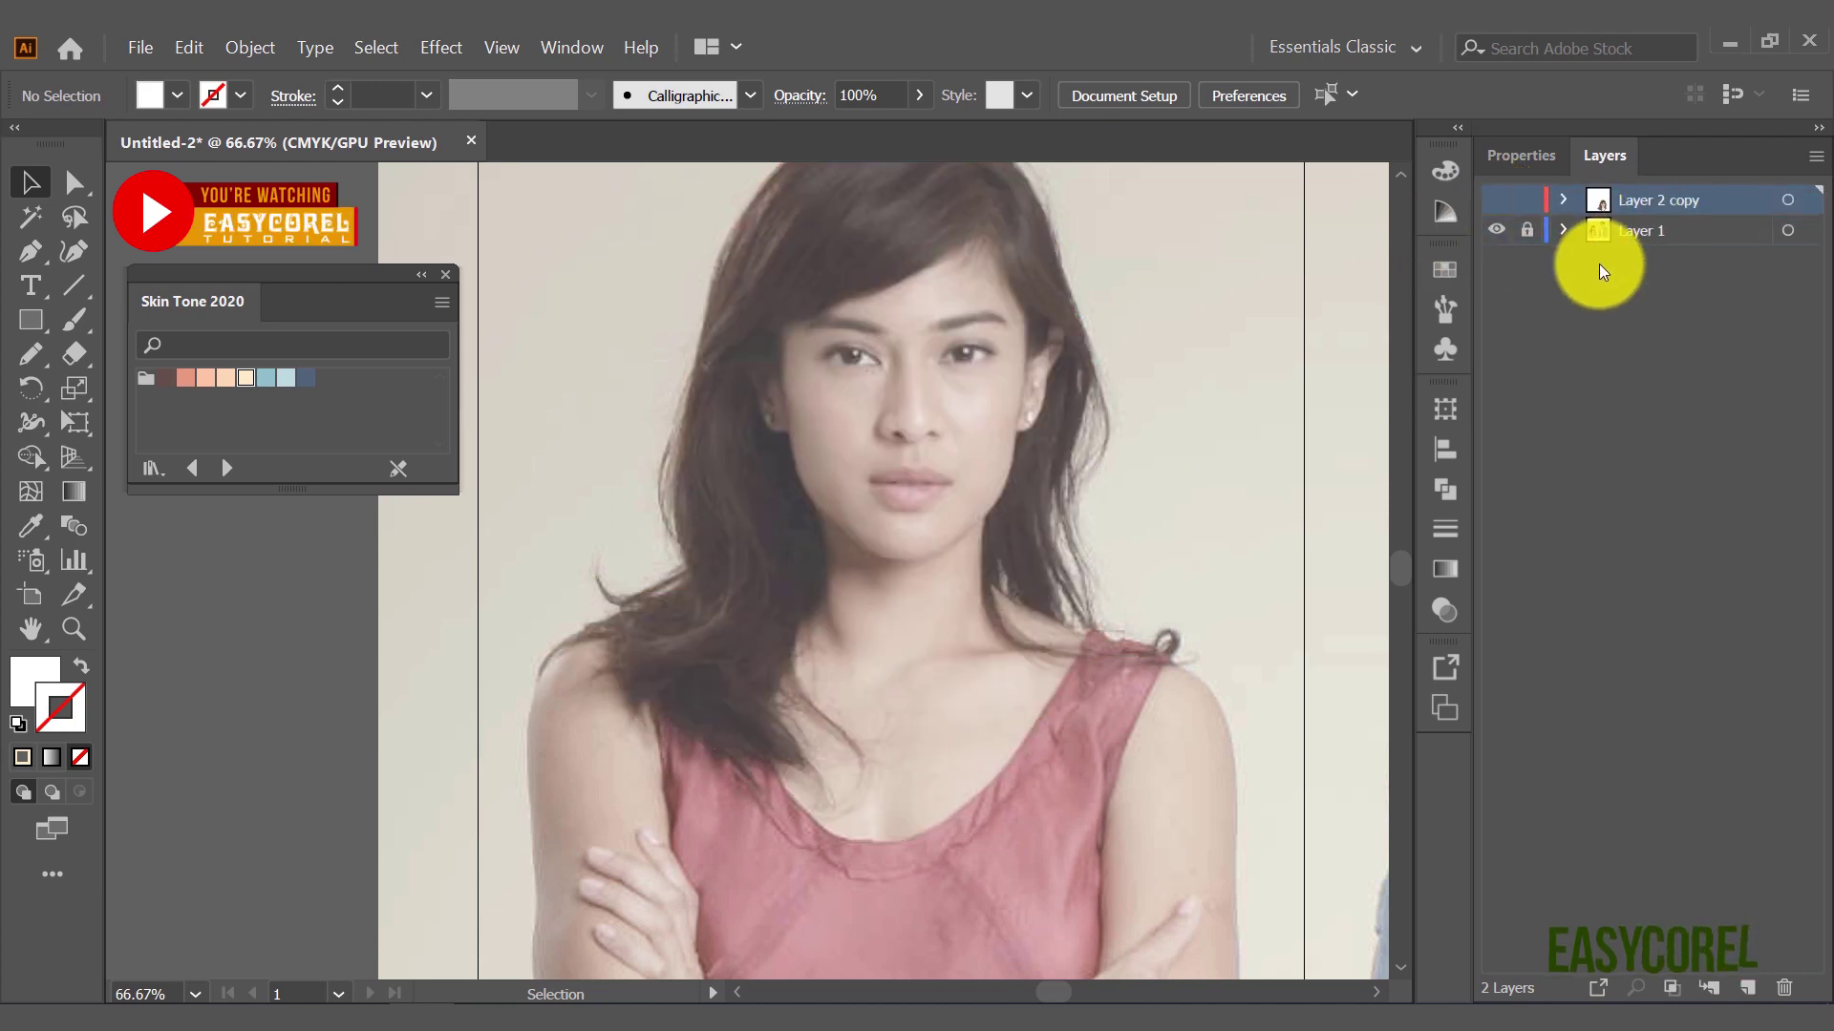
pyautogui.click(1748, 989)
# Move the face fill shape onto a new Layer 3 below Layer 2 copy and hide it
pyautogui.click(1496, 229)
pyautogui.doubleClick(1645, 198)
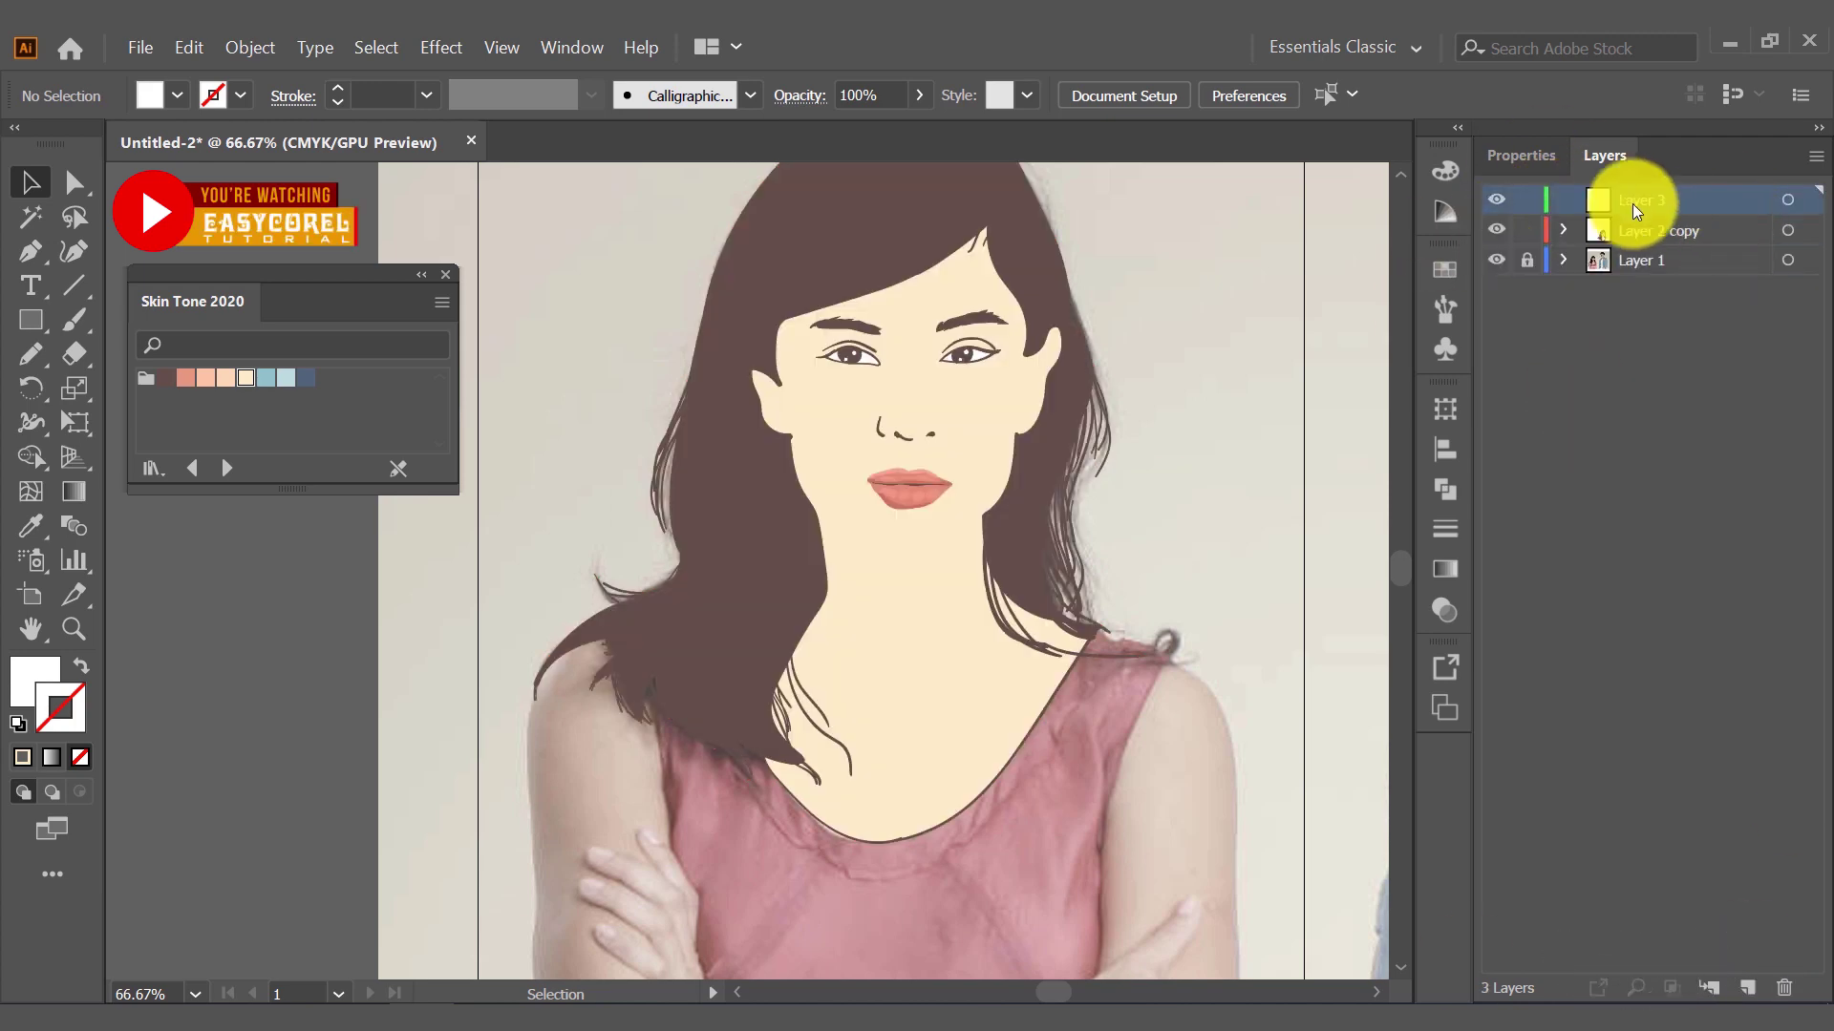
pyautogui.moveTo(1636, 210); pyautogui.dragTo(1658, 246)
pyautogui.click(982, 418)
pyautogui.hotkey('ctrl', 'x')
pyautogui.click(1671, 233)
pyautogui.hotkey('ctrl', 'f')
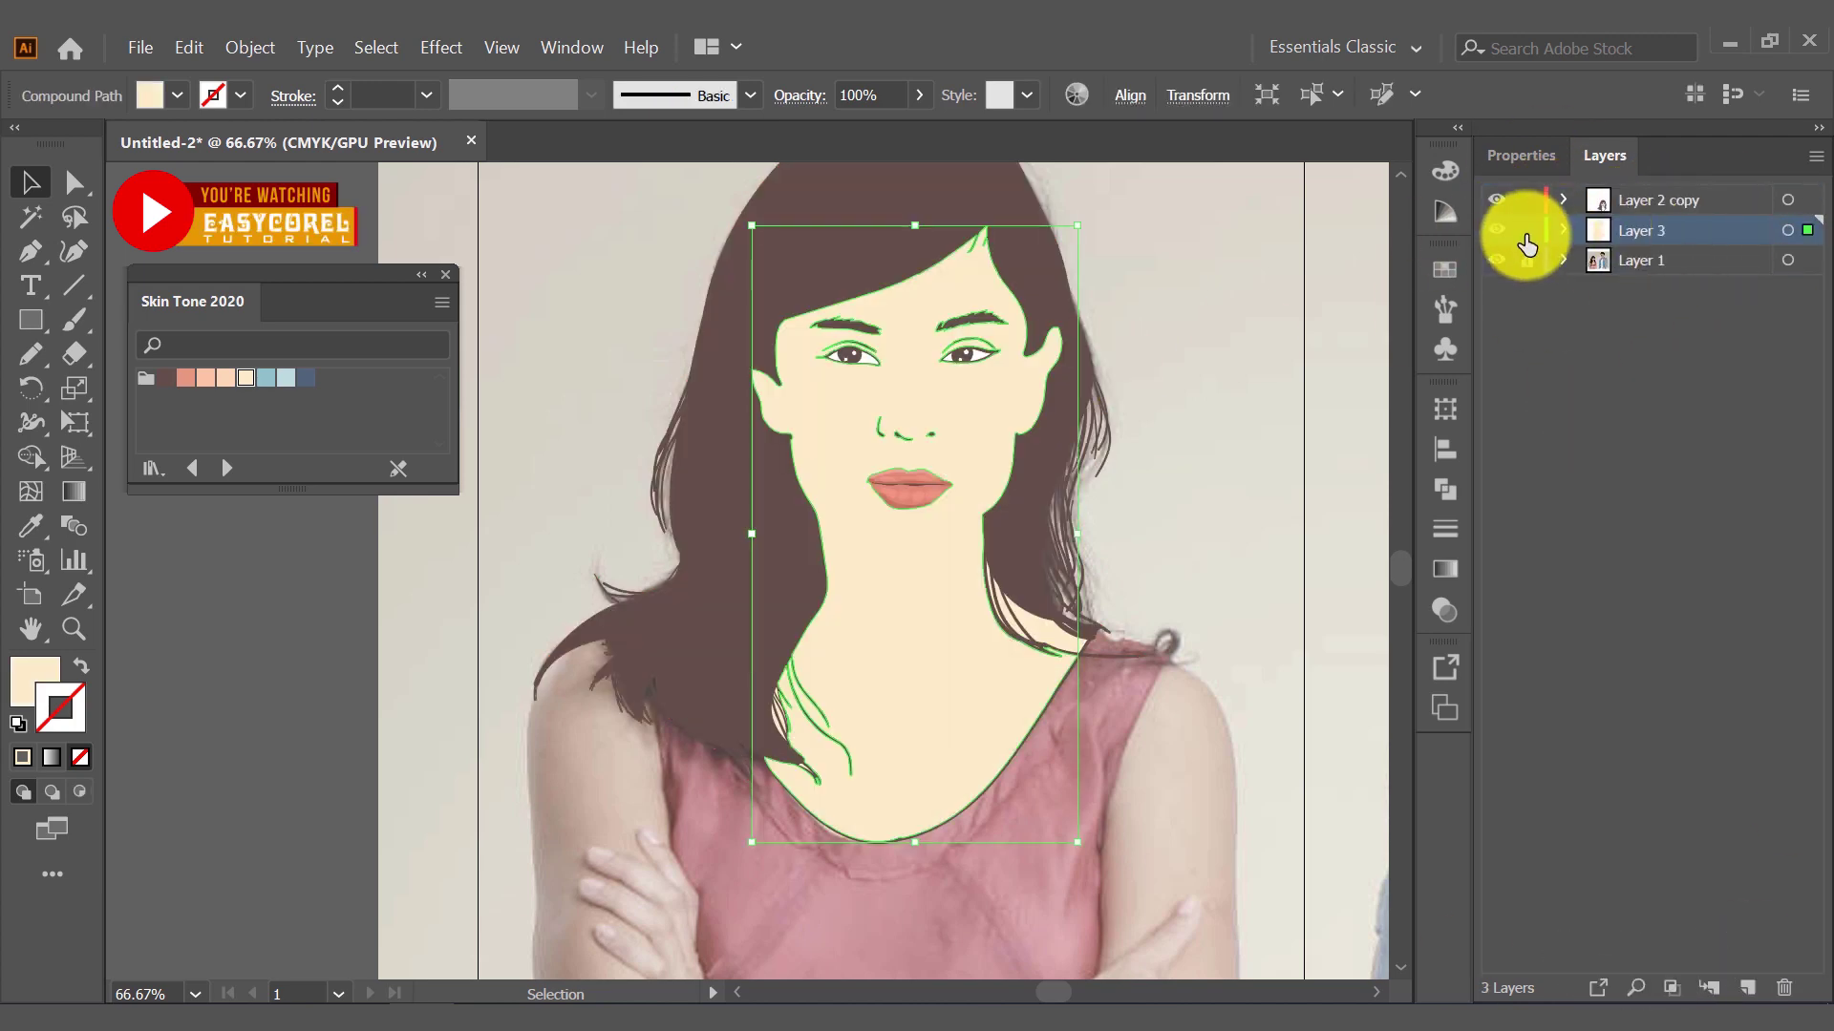
pyautogui.click(1497, 231)
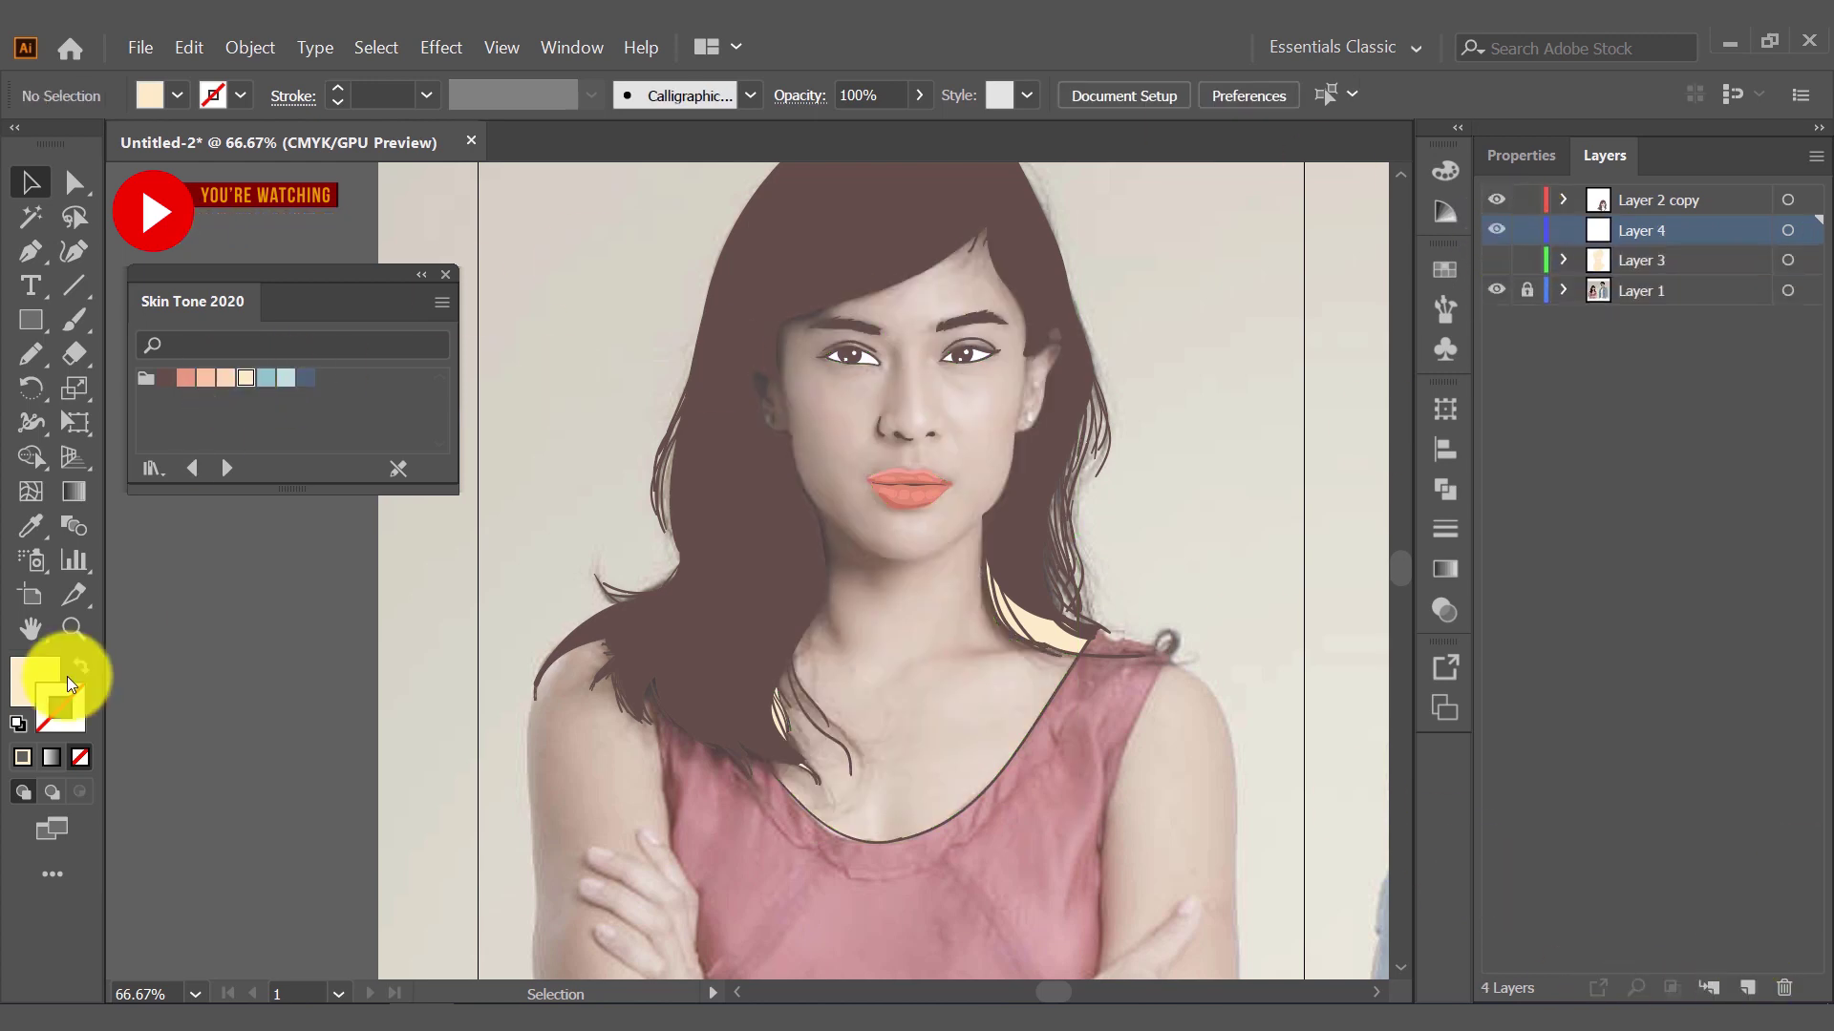
# Draw peach shading with the Pencil over the right face, left cheek, chin and collarbone
pyautogui.doubleClick(75, 320)
pyautogui.click(246, 449)
pyautogui.click(81, 665)
pyautogui.click(225, 377)
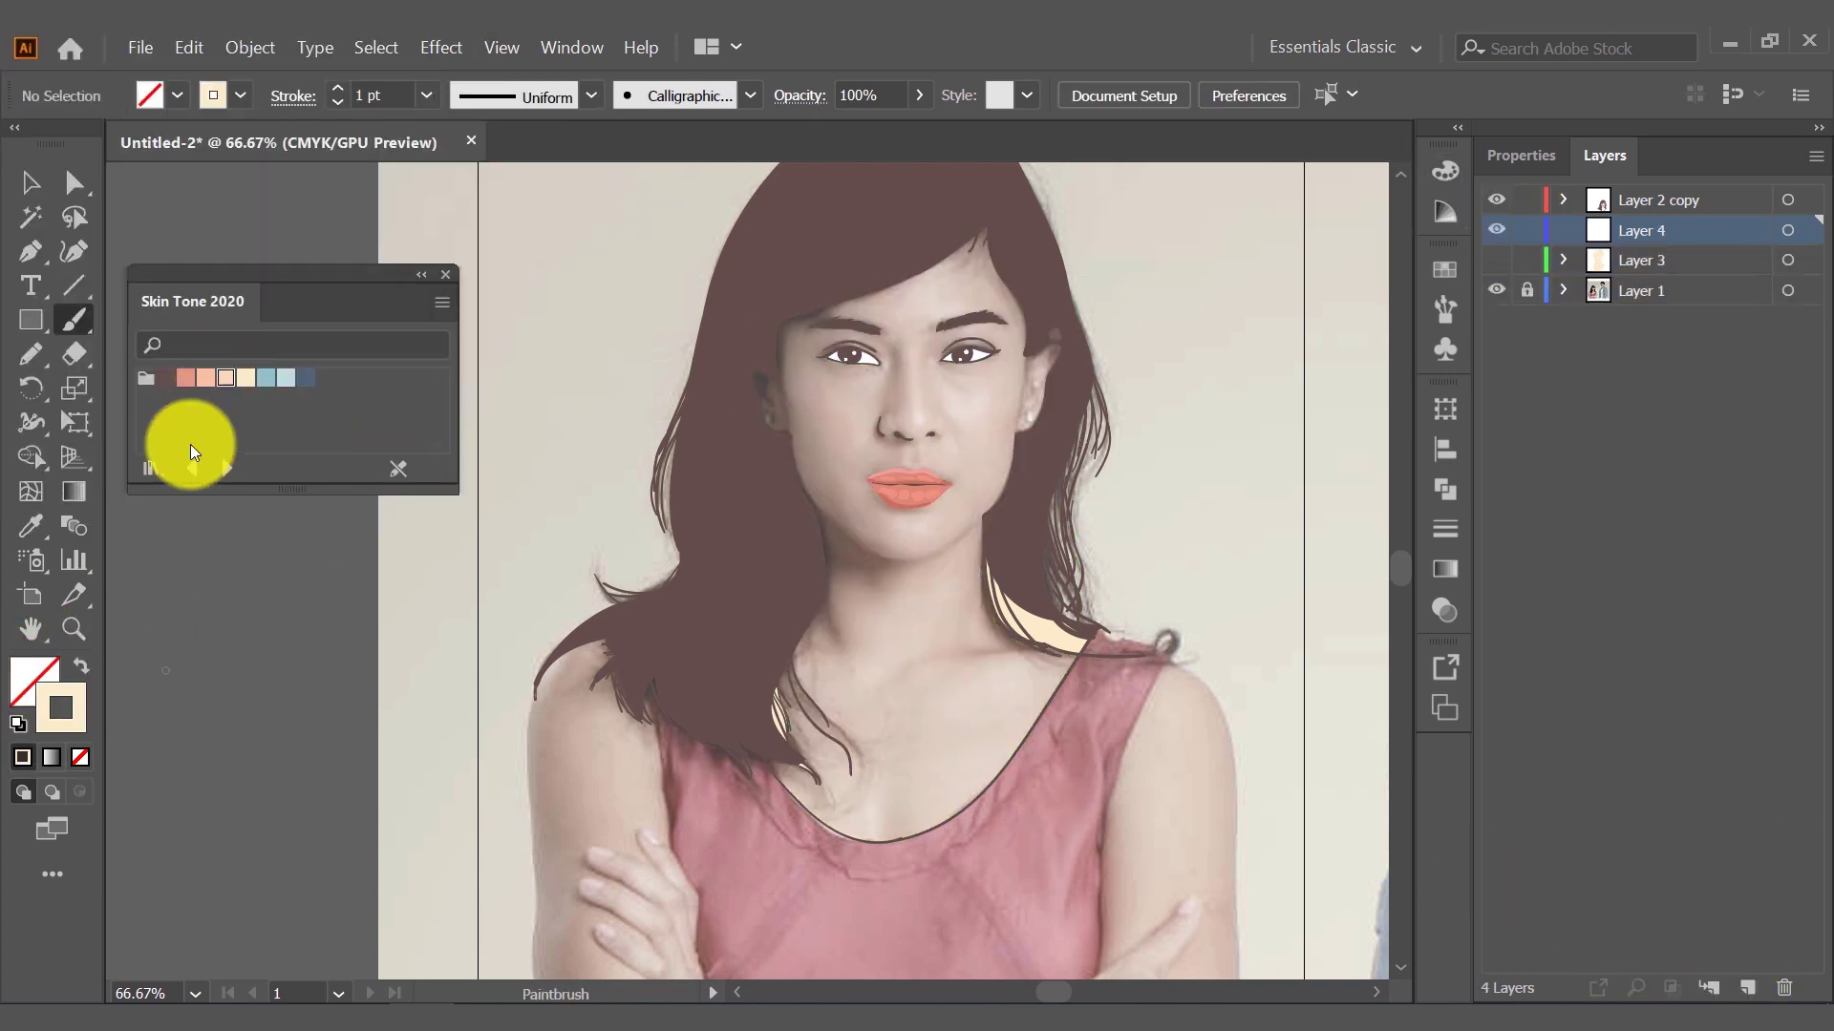
pyautogui.click(80, 666)
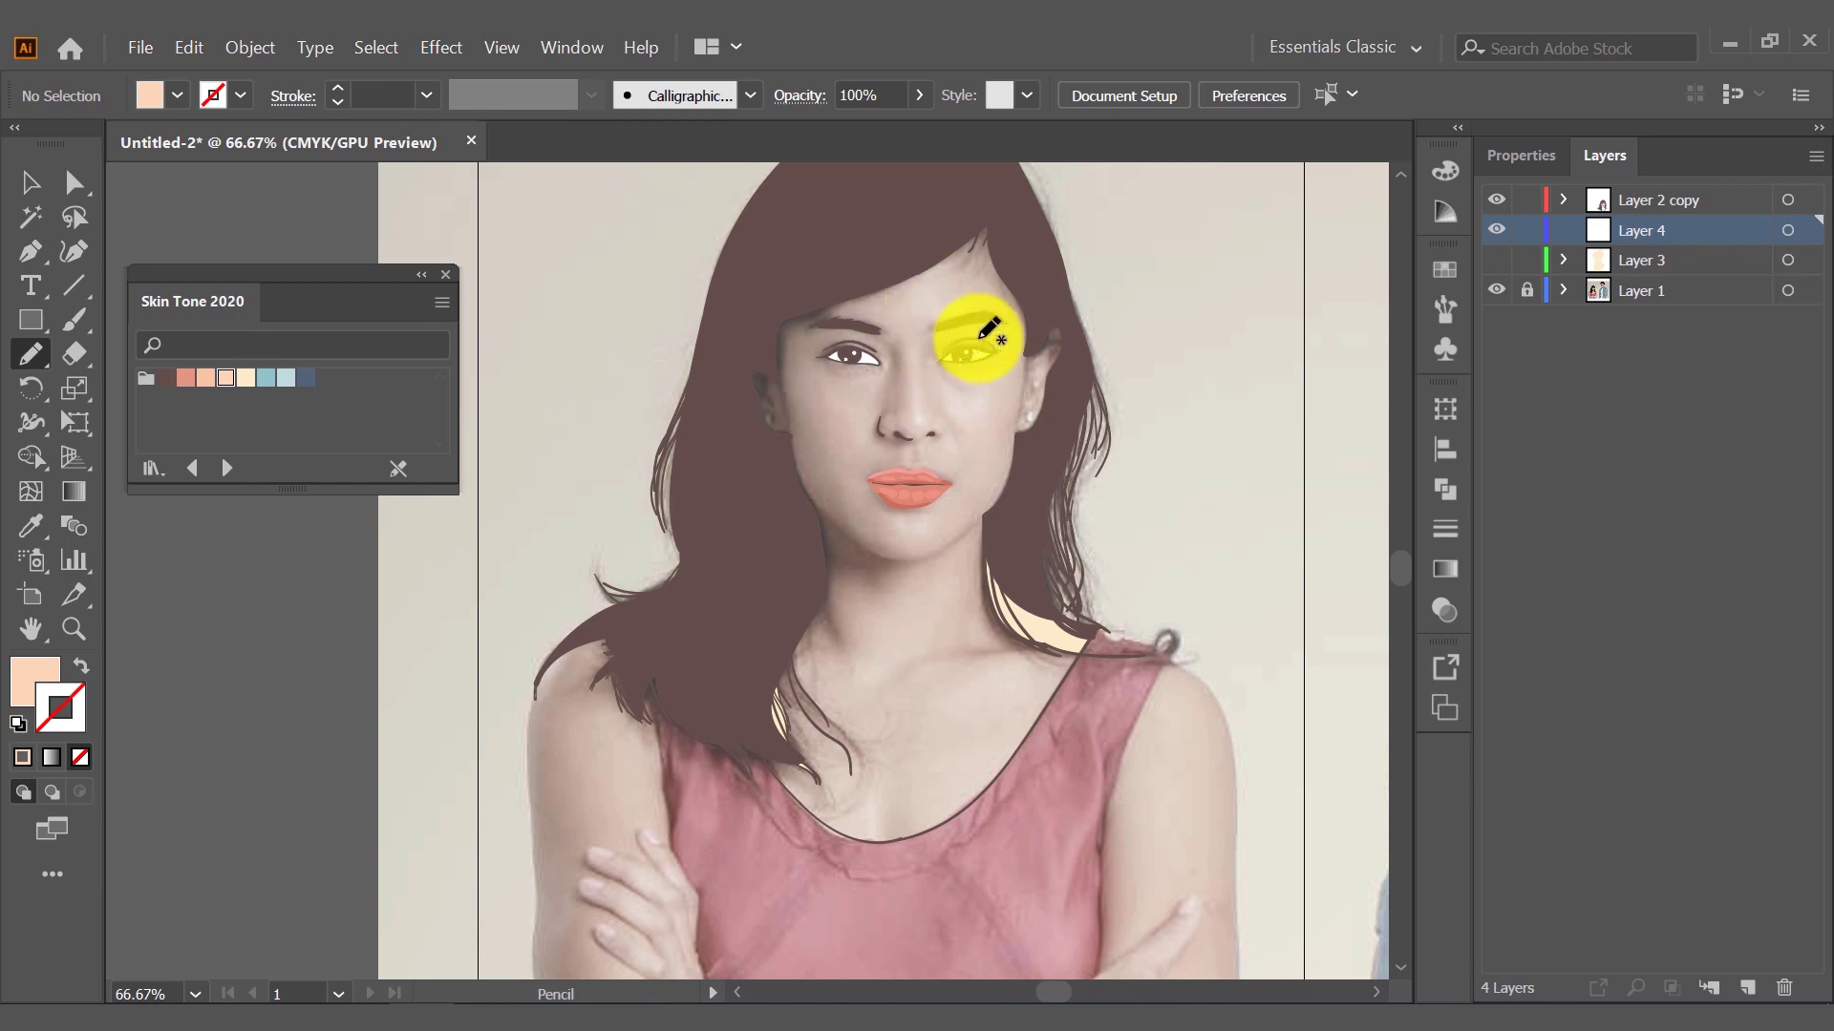
pyautogui.moveTo(982, 358)
pyautogui.mouseDown()
pyautogui.moveTo(983, 484)
pyautogui.moveTo(1057, 319)
pyautogui.moveTo(970, 234)
pyautogui.mouseUp()
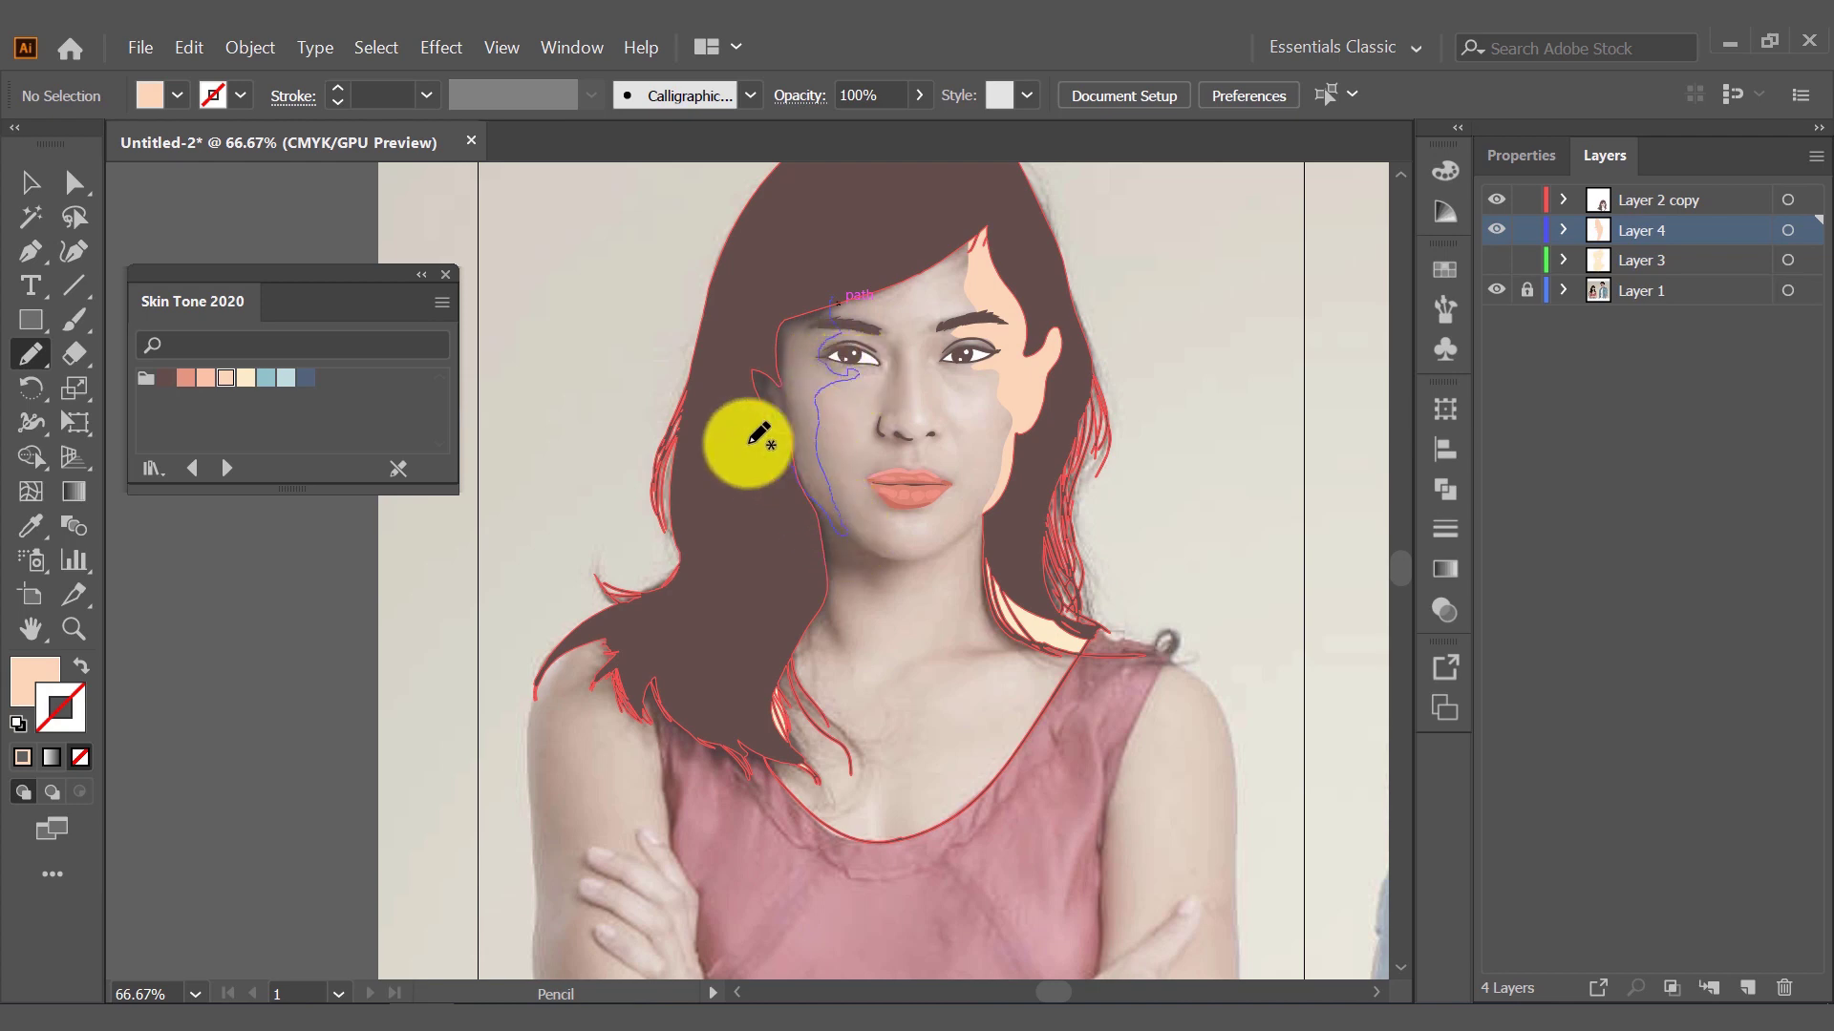
pyautogui.moveTo(850, 367); pyautogui.dragTo(837, 306)
pyautogui.moveTo(989, 524); pyautogui.dragTo(909, 563)
pyautogui.moveTo(1000, 644); pyautogui.dragTo(993, 642)
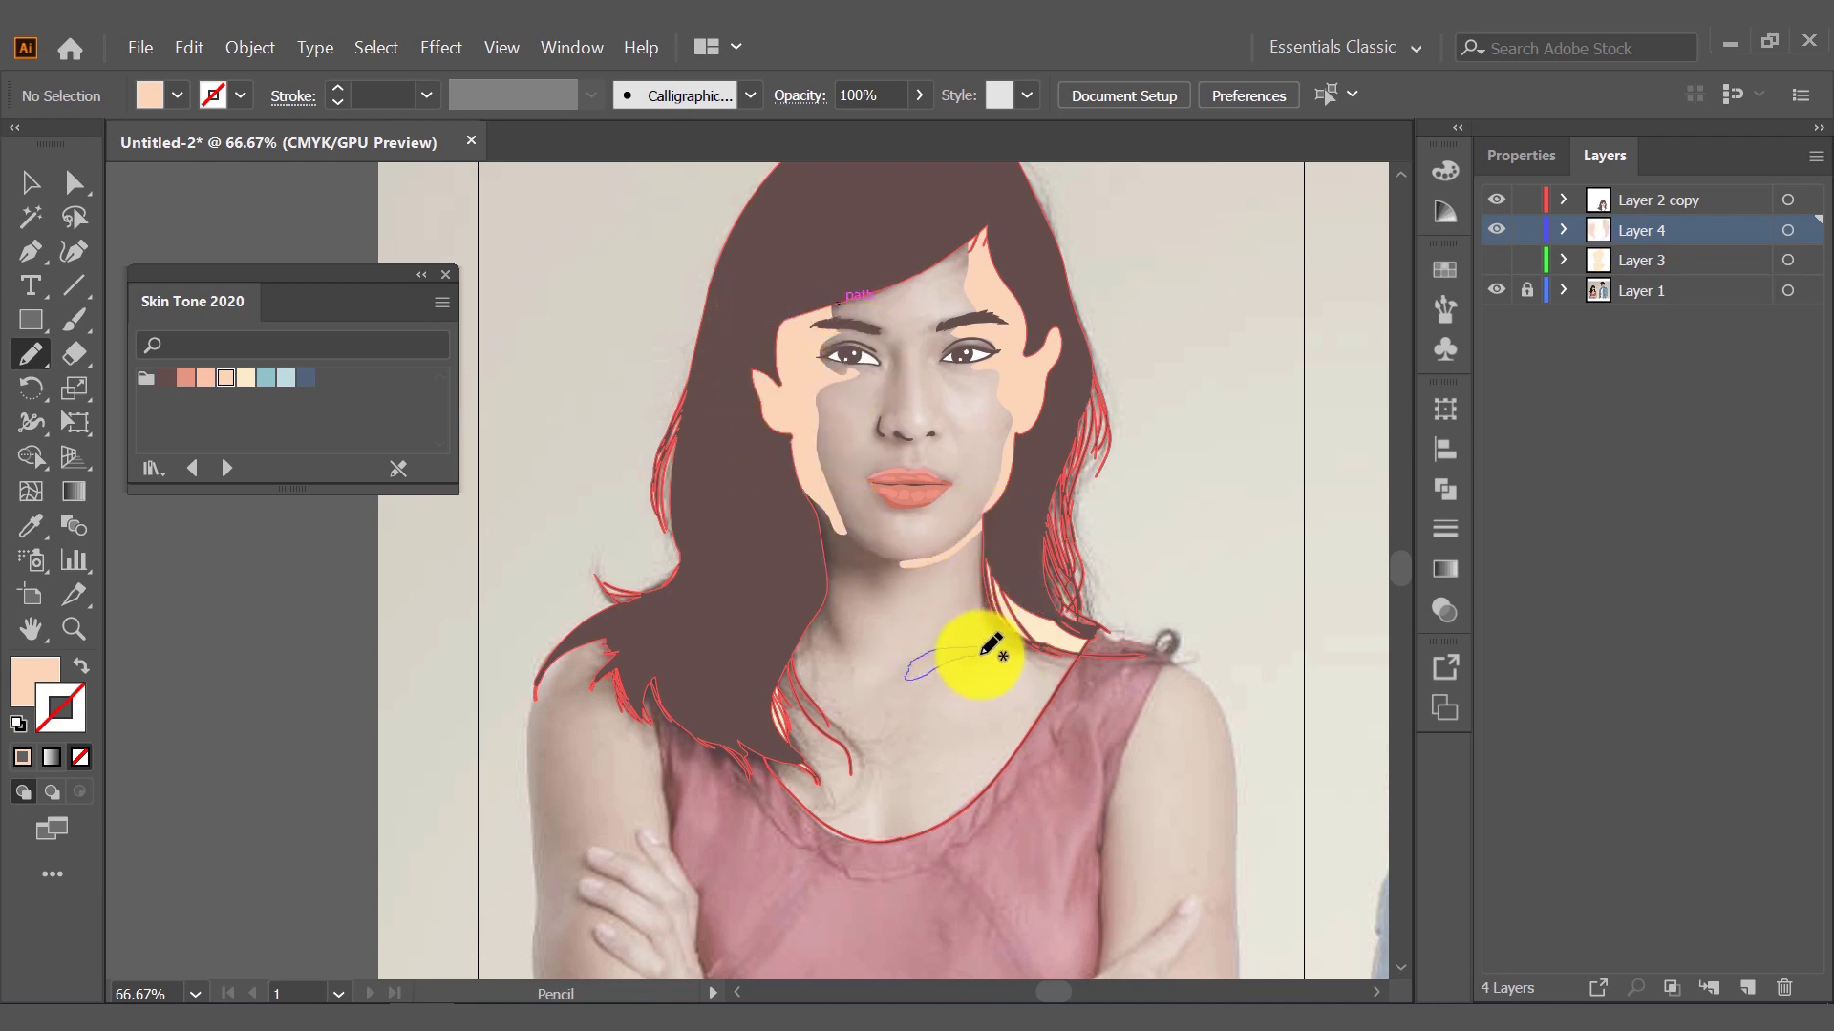
# Check the peach shapes against the hair, hide the peach shading layer and add a layer
pyautogui.click(30, 182)
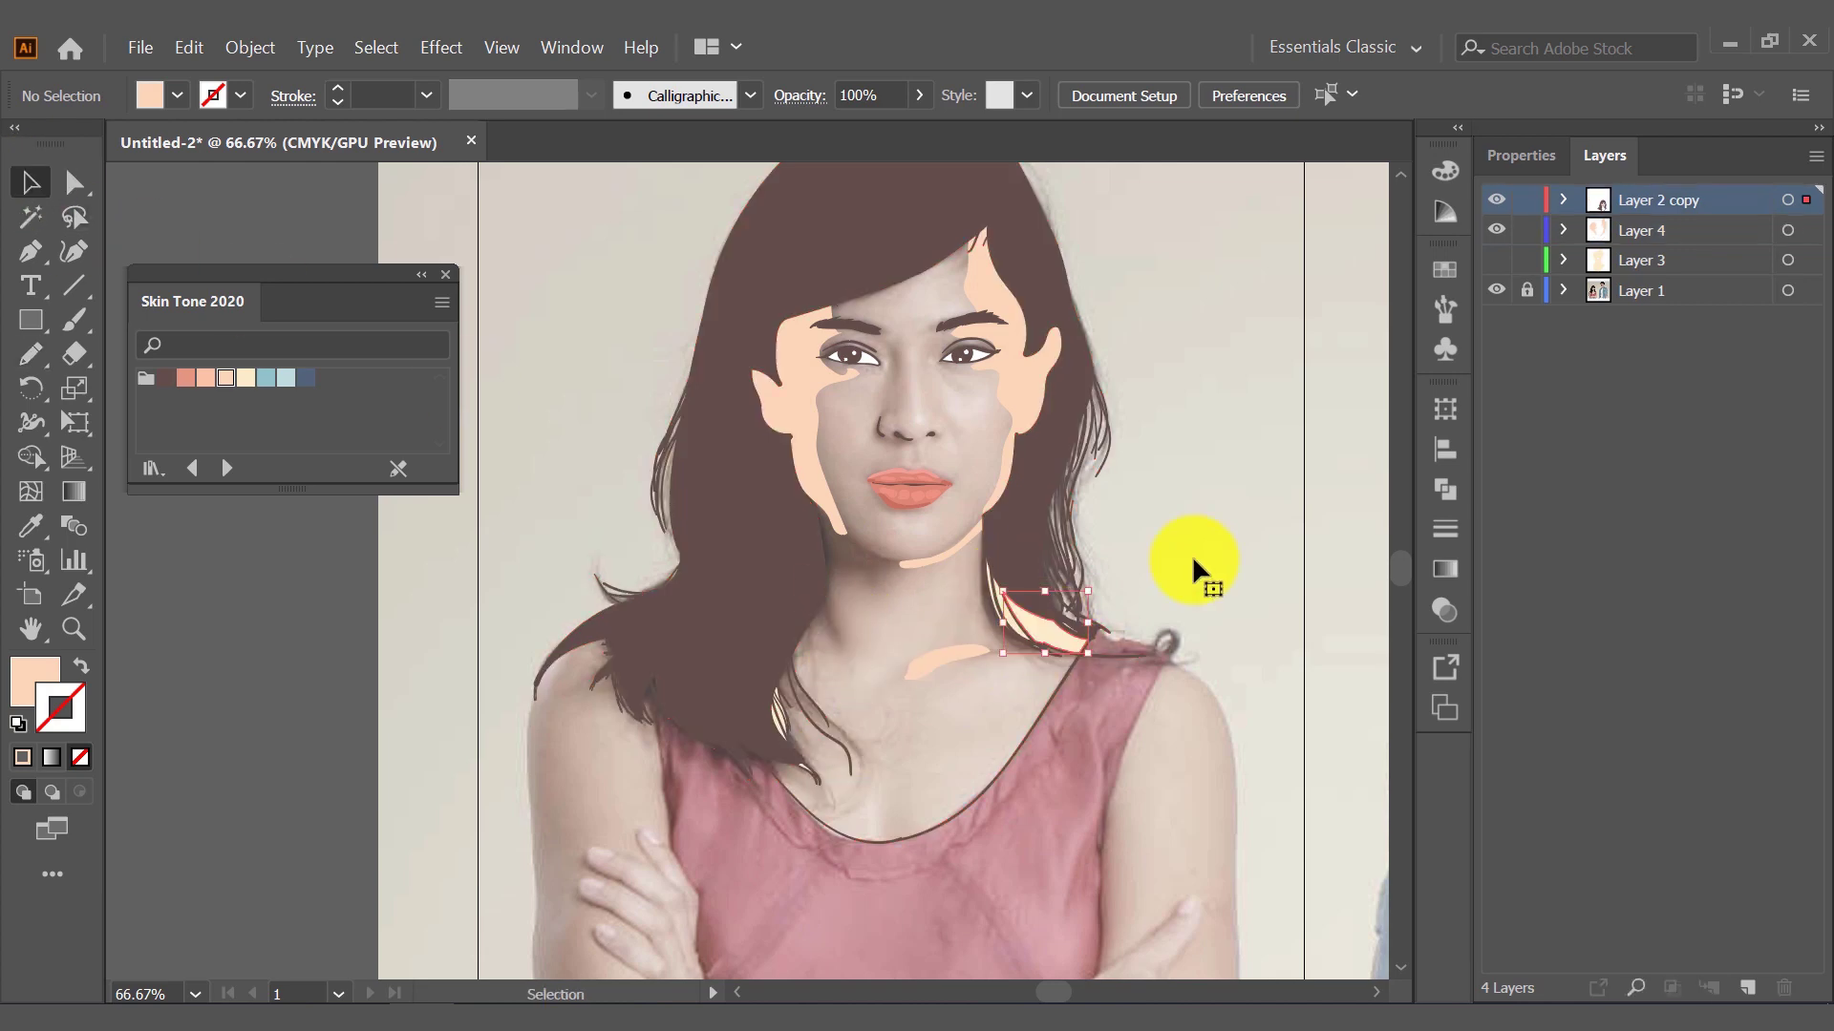
pyautogui.click(1034, 610)
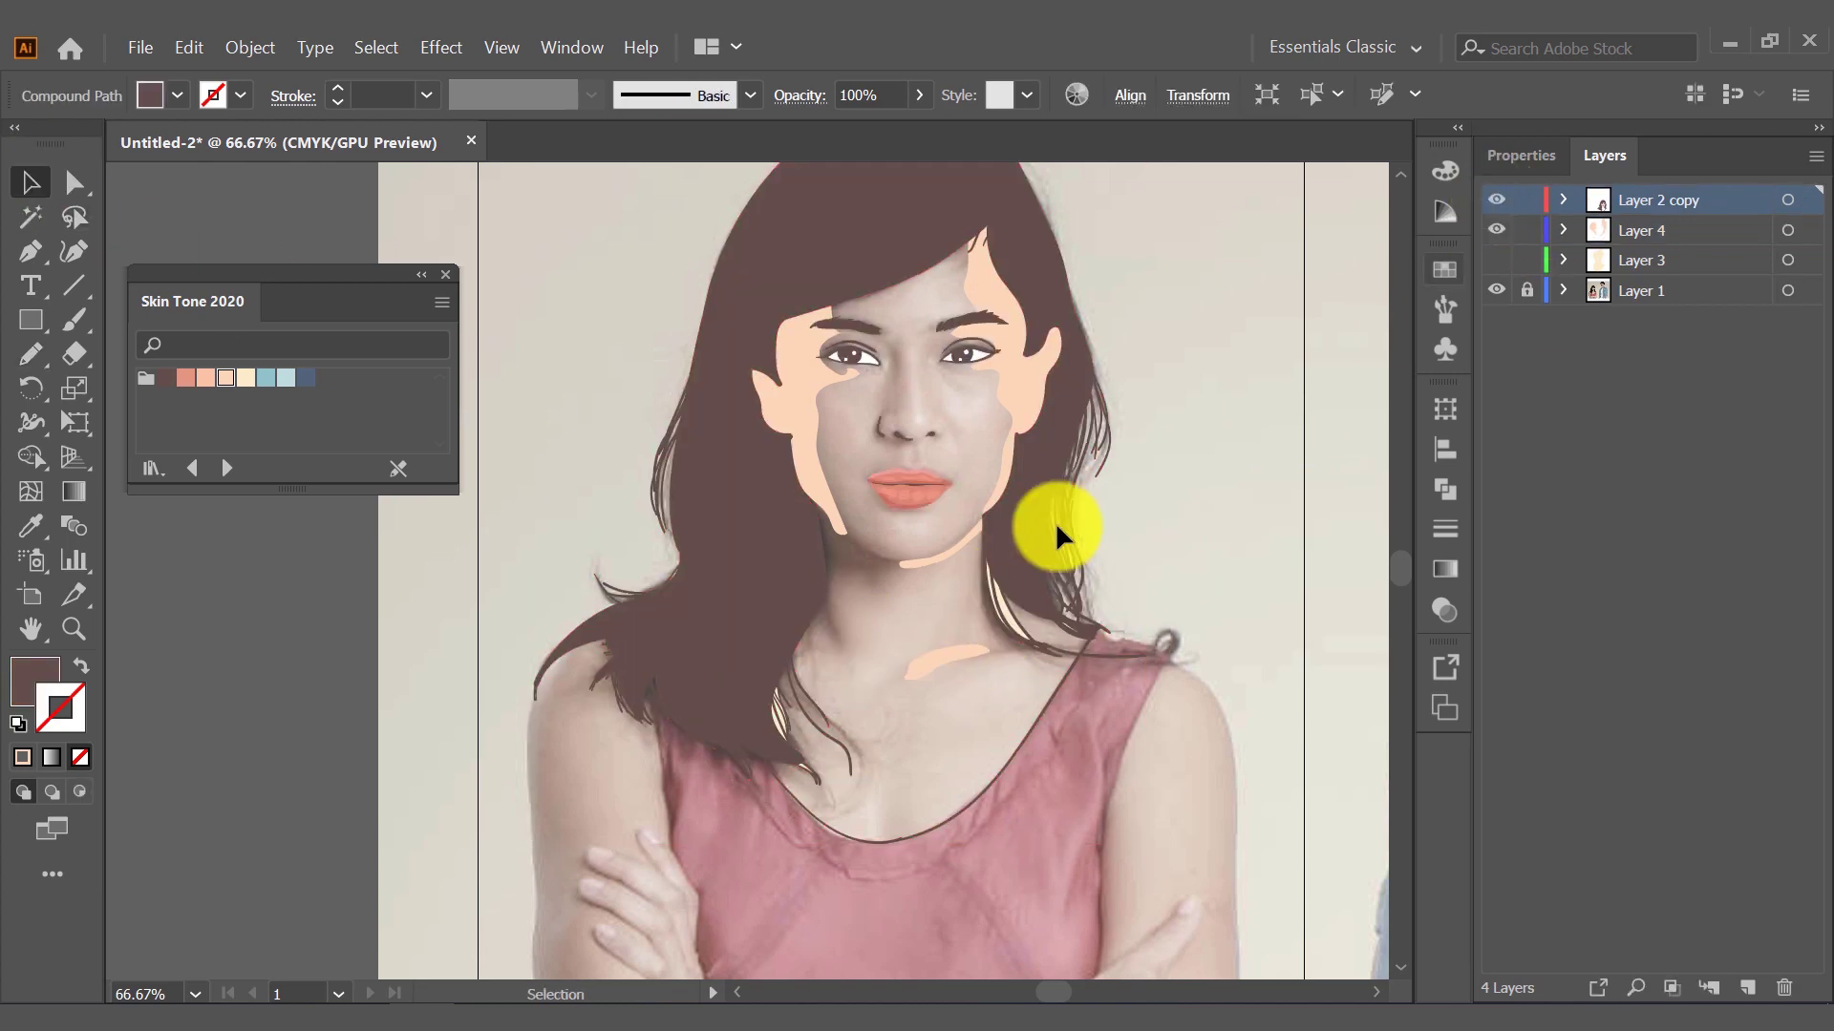
pyautogui.click(1000, 605)
pyautogui.press('Delete')
pyautogui.moveTo(1052, 601); pyautogui.dragTo(1106, 669)
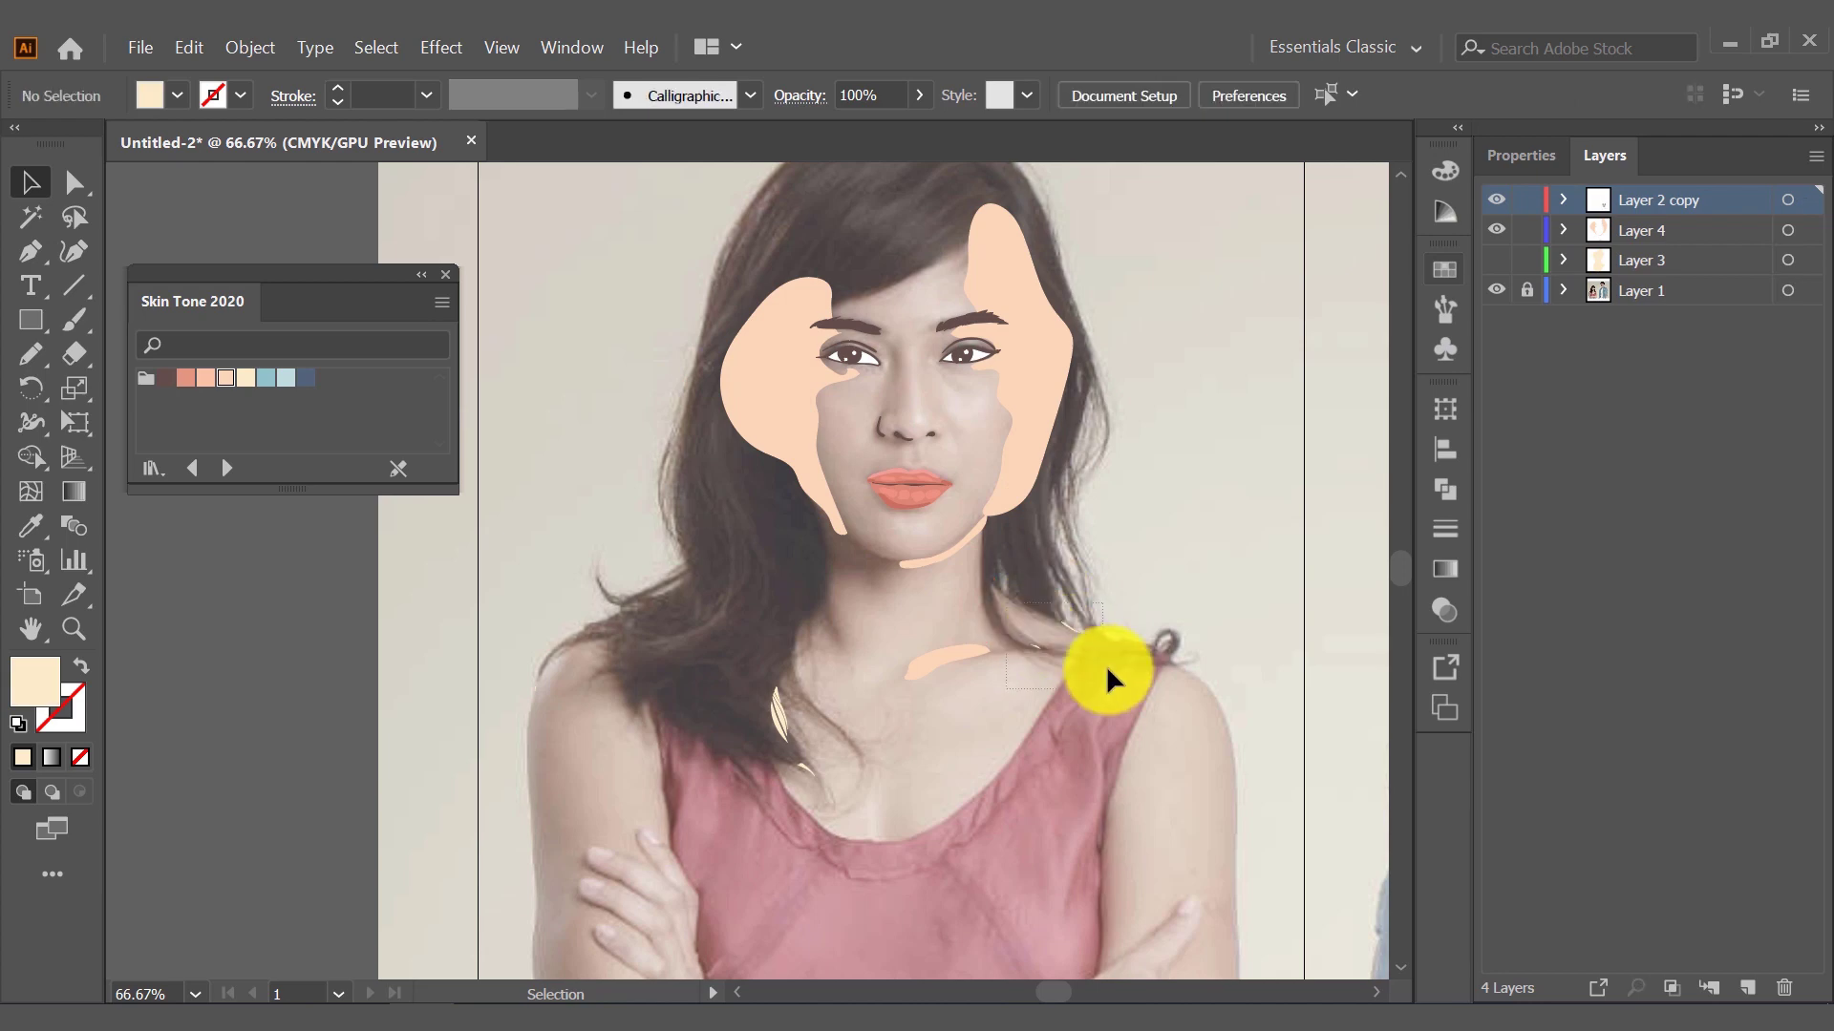
pyautogui.hotkey('ctrl', 'z')
pyautogui.click(1495, 230)
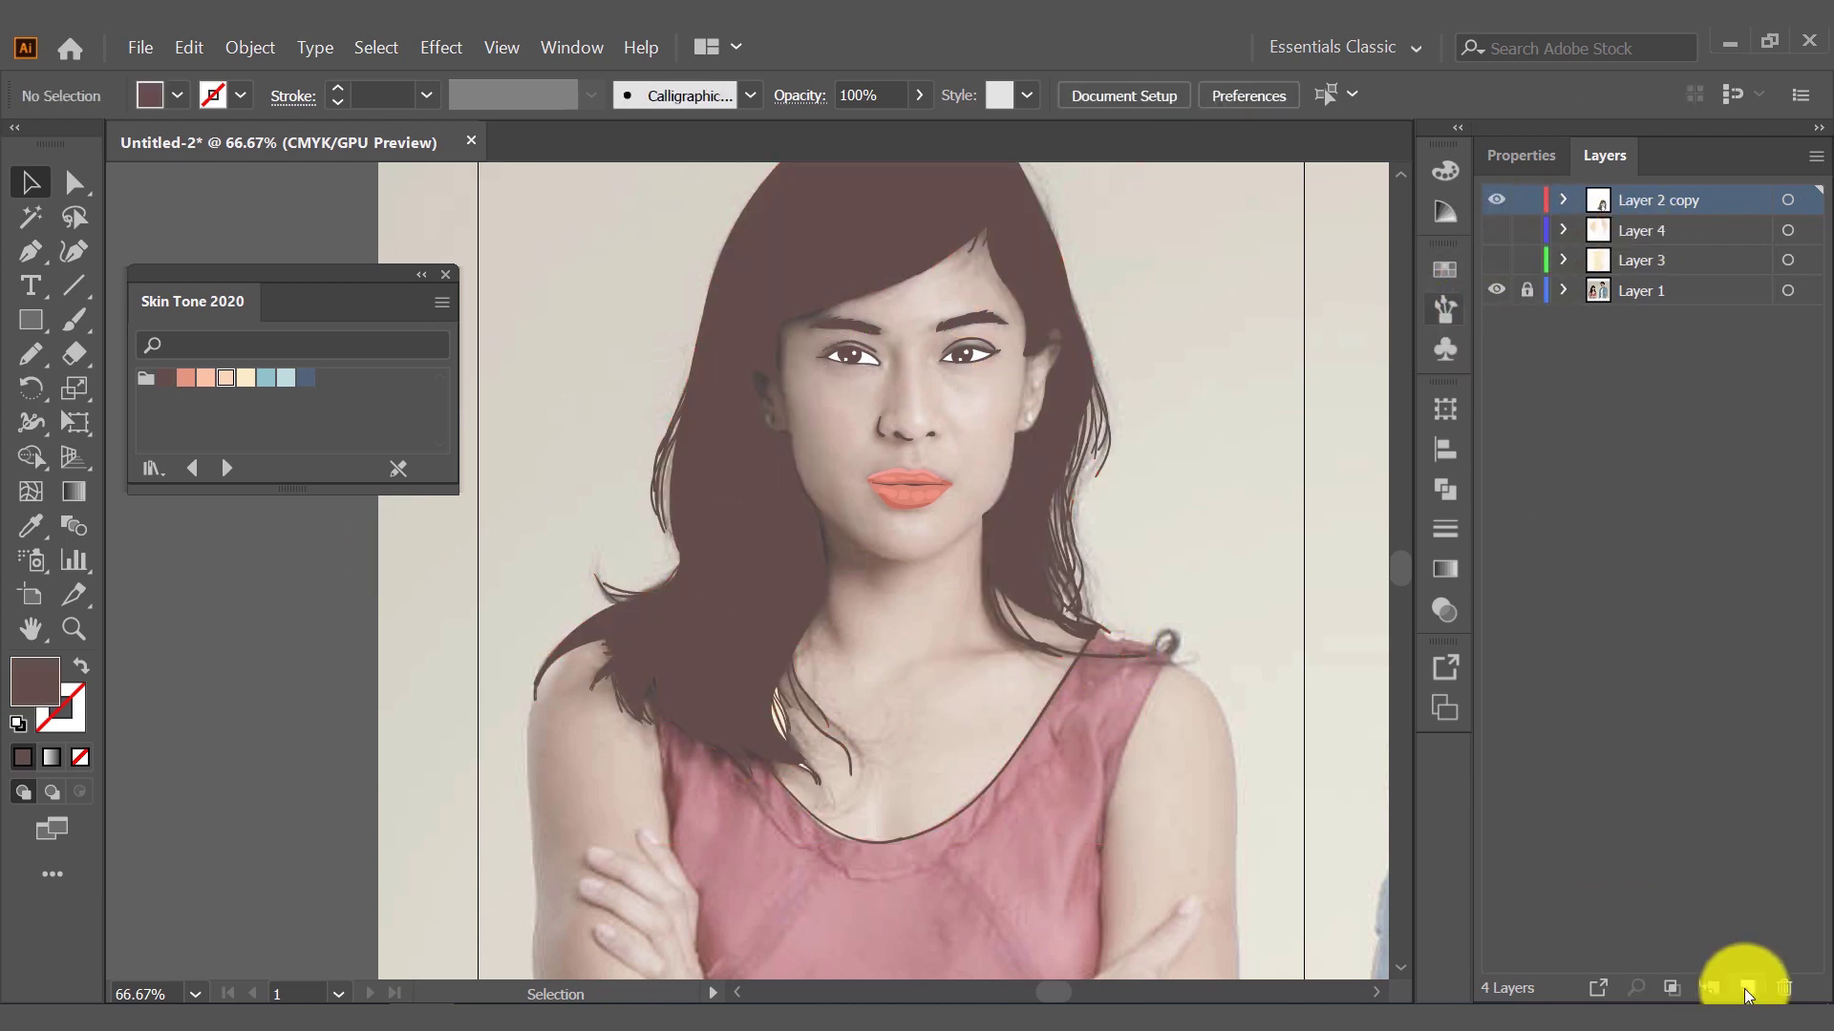
pyautogui.click(1747, 988)
# Draw peach shapes around the left eye, down the nose side and on the left ear
pyautogui.click(206, 379)
pyautogui.press('n')
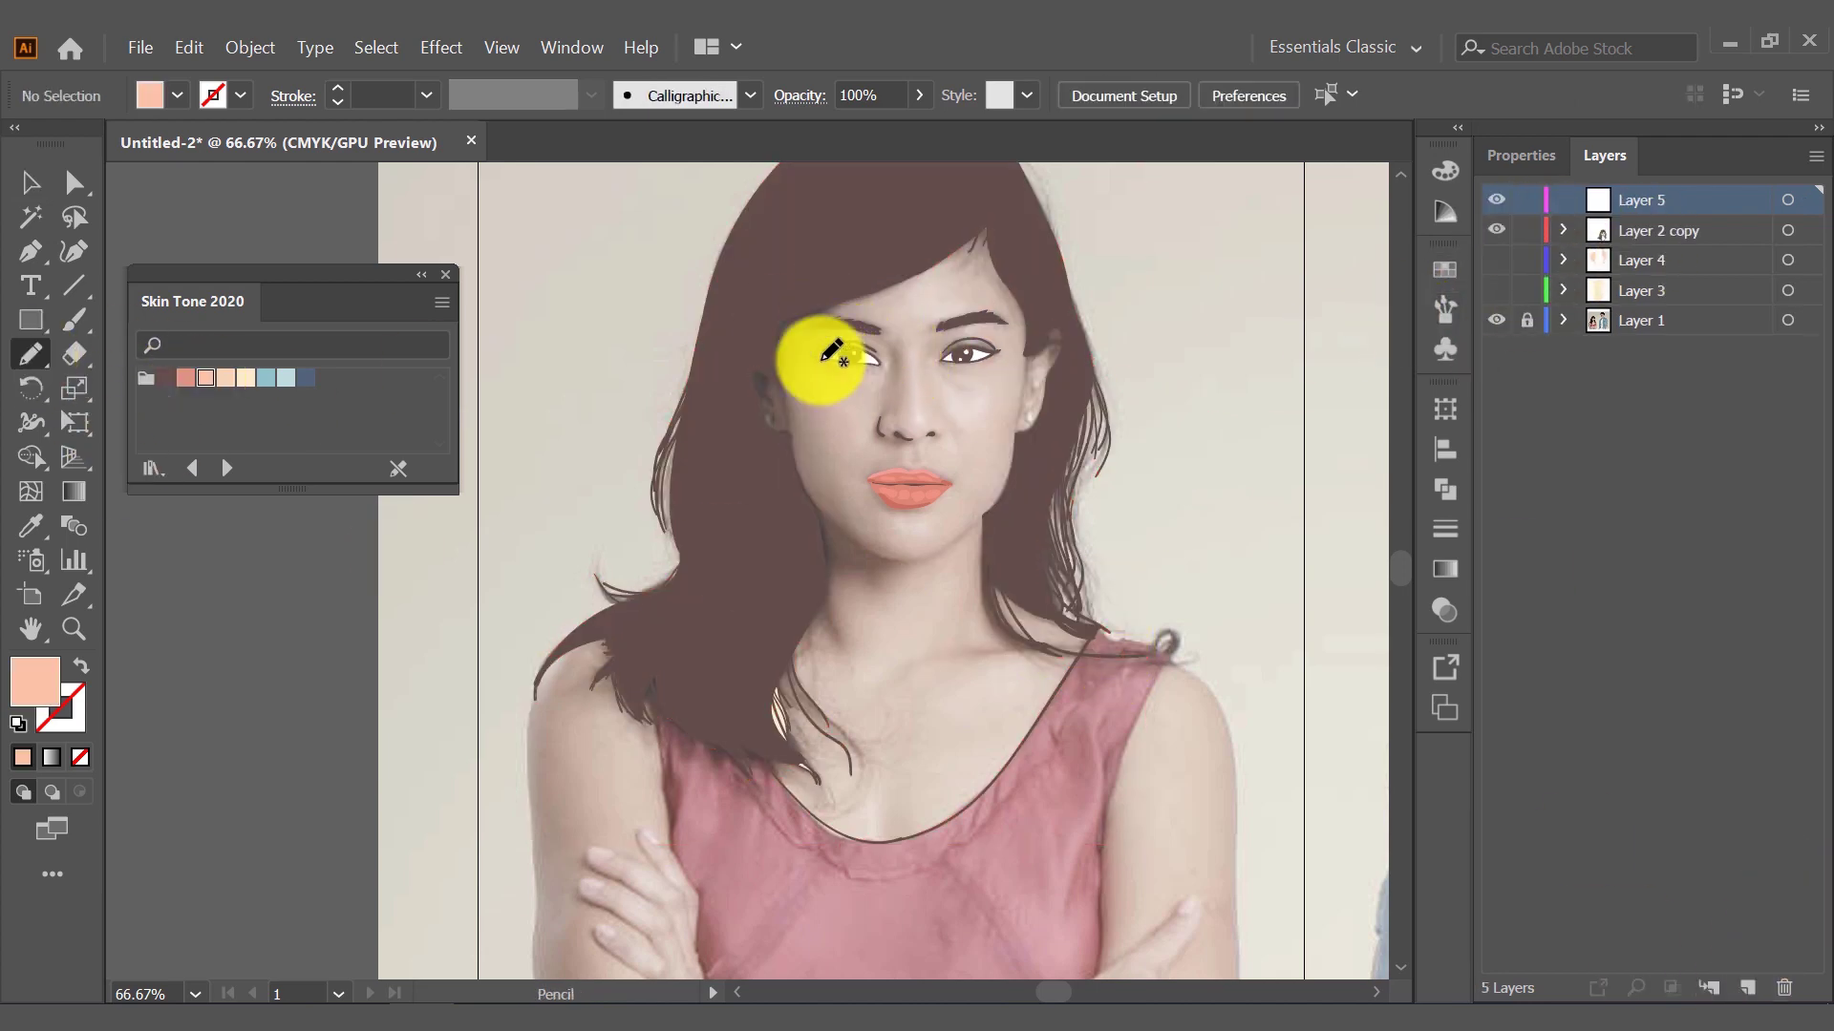
pyautogui.moveTo(843, 341); pyautogui.dragTo(880, 332)
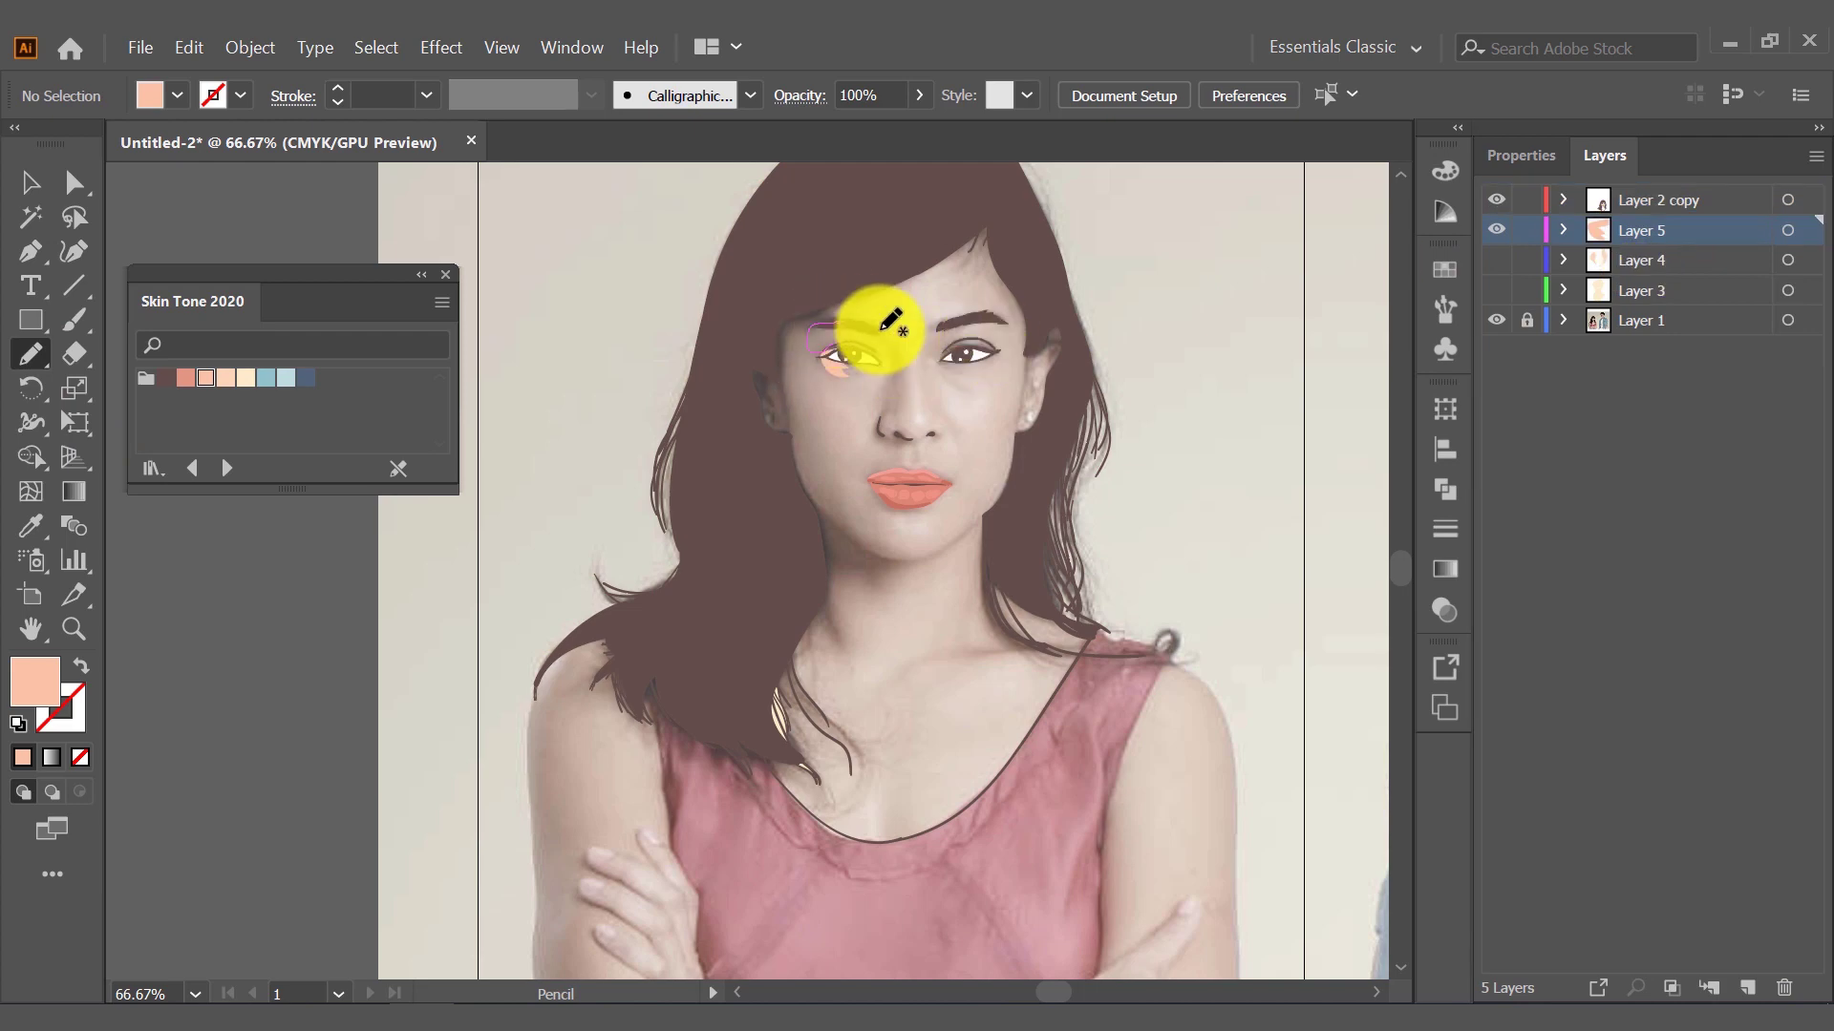
pyautogui.moveTo(900, 404); pyautogui.dragTo(865, 367)
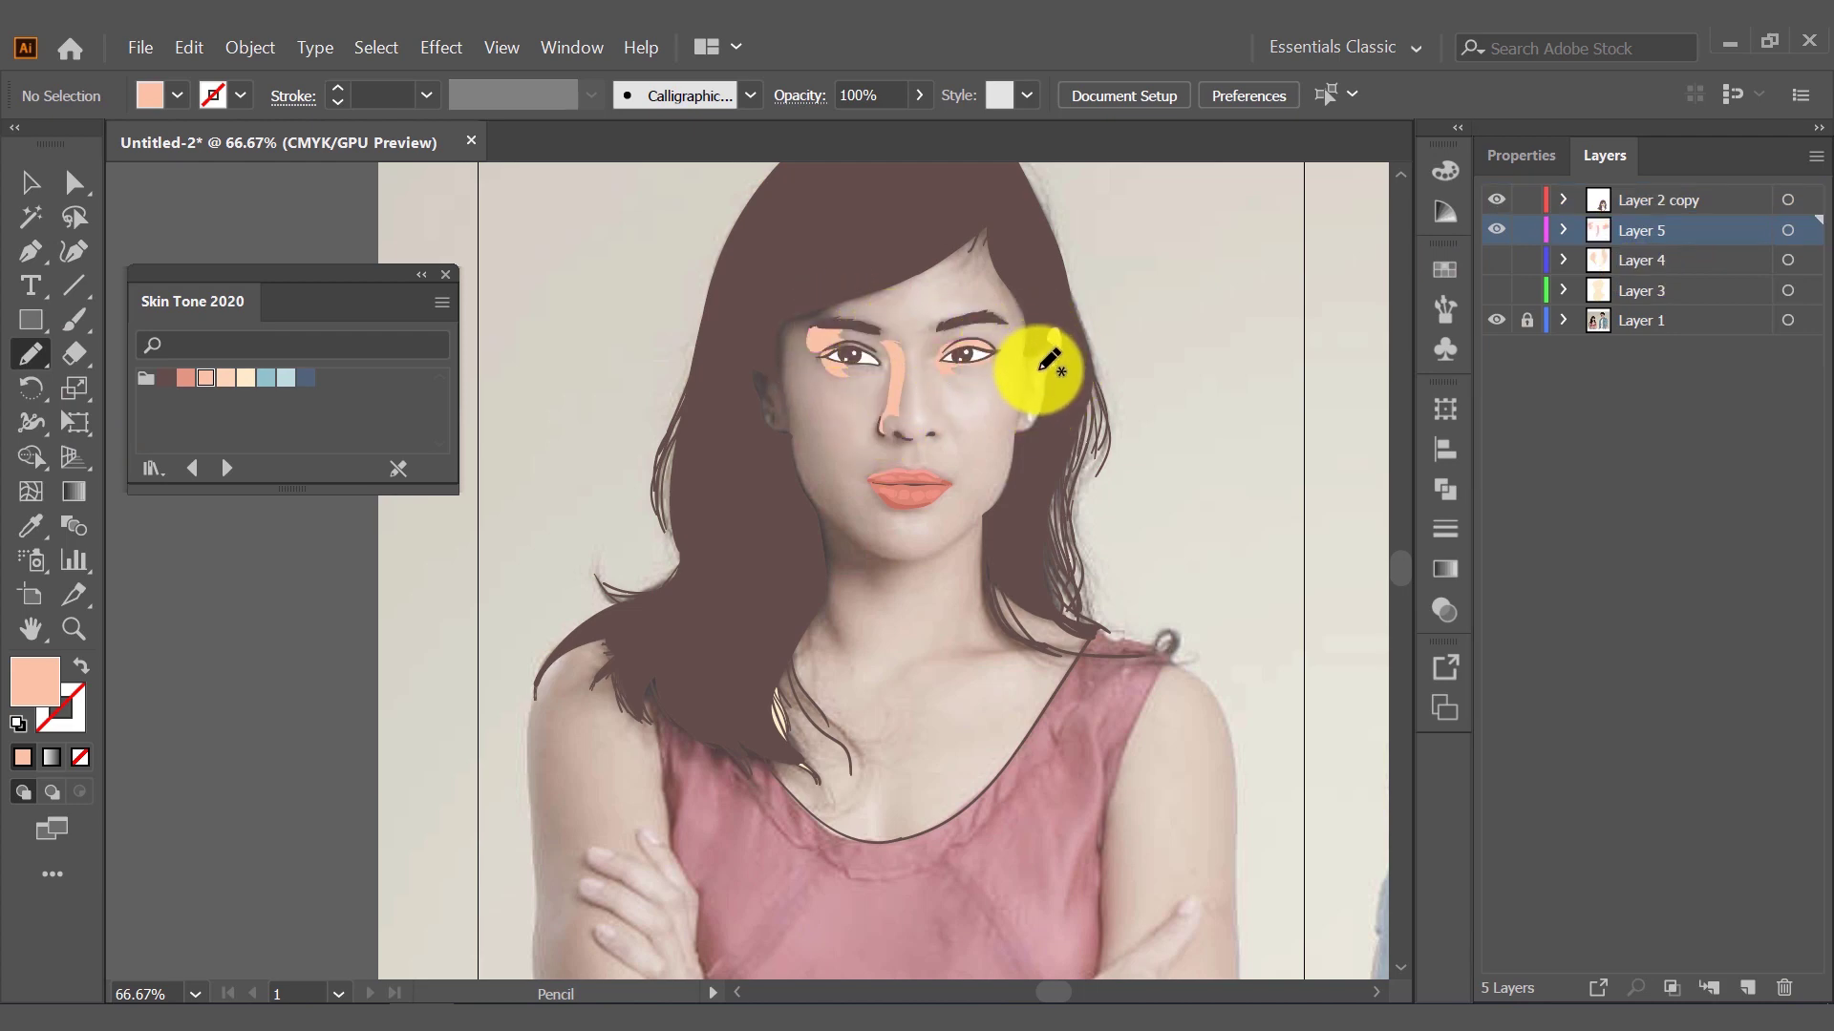
pyautogui.moveTo(774, 384); pyautogui.dragTo(777, 410)
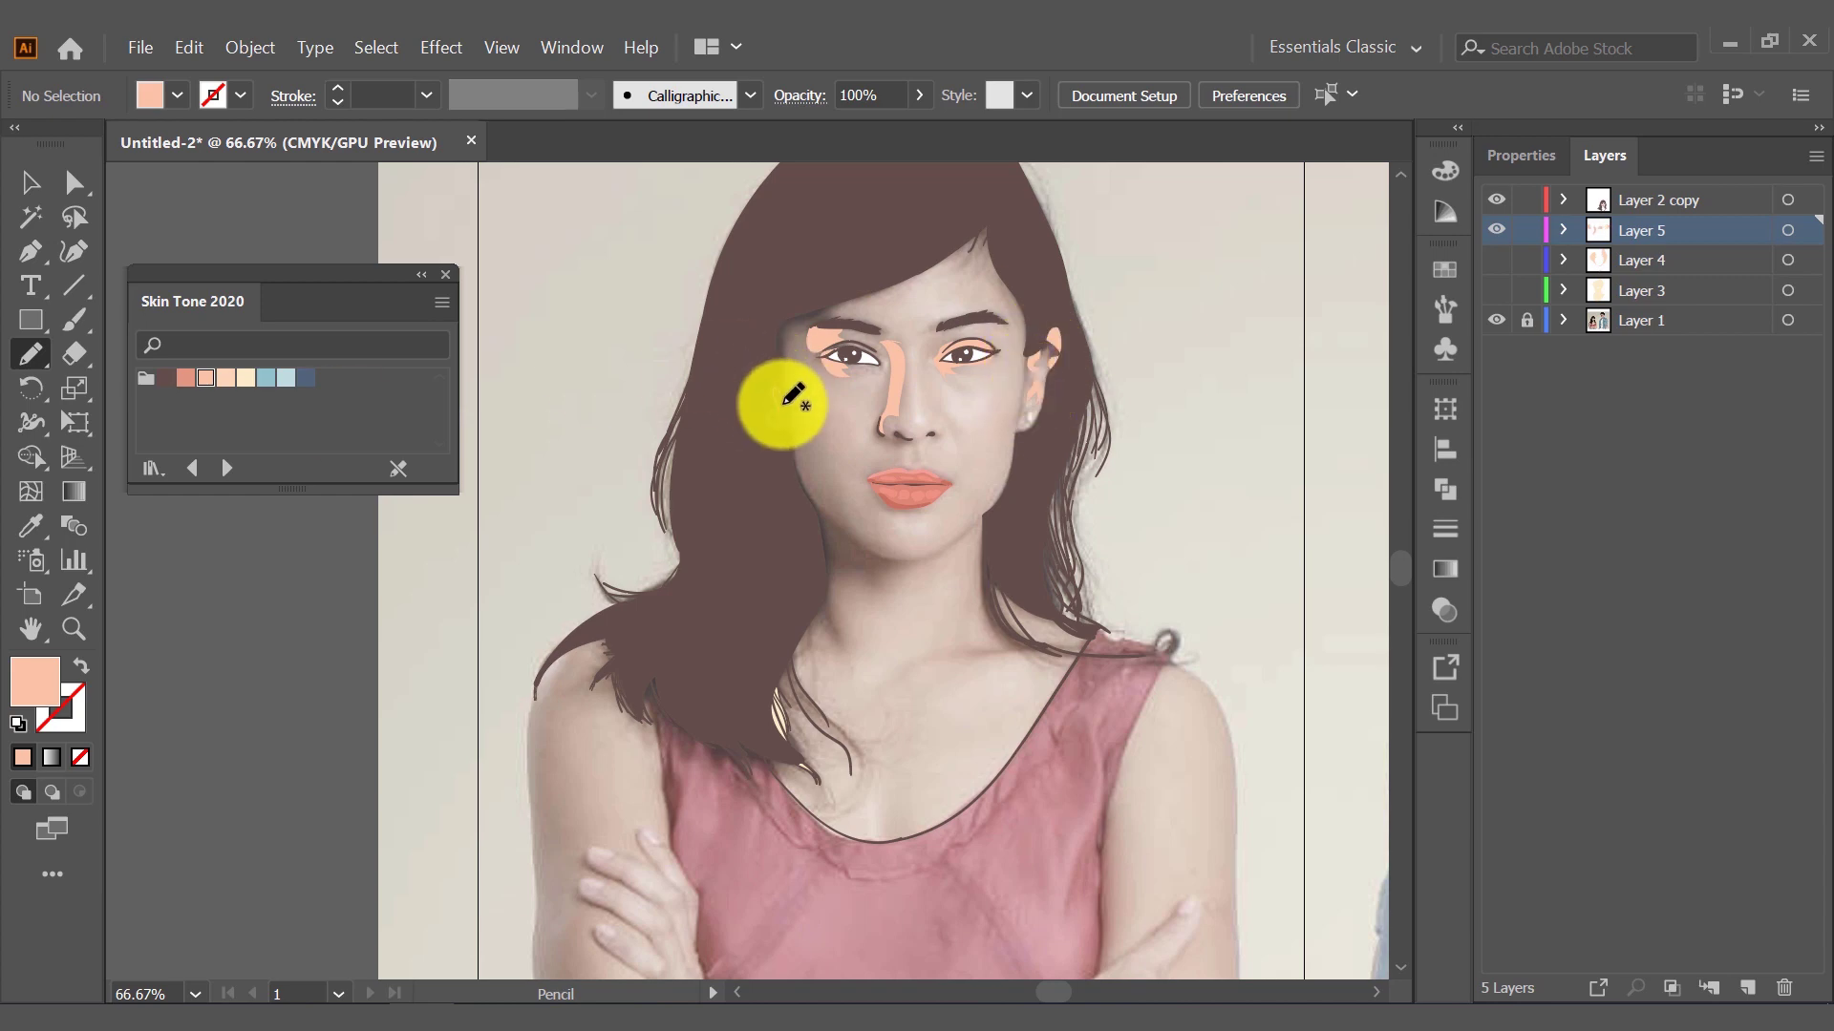
# On a new layer, draw salmon shadow along the left face from cheek to neck
pyautogui.click(1661, 260)
pyautogui.hotkey('ctrl', 'l')
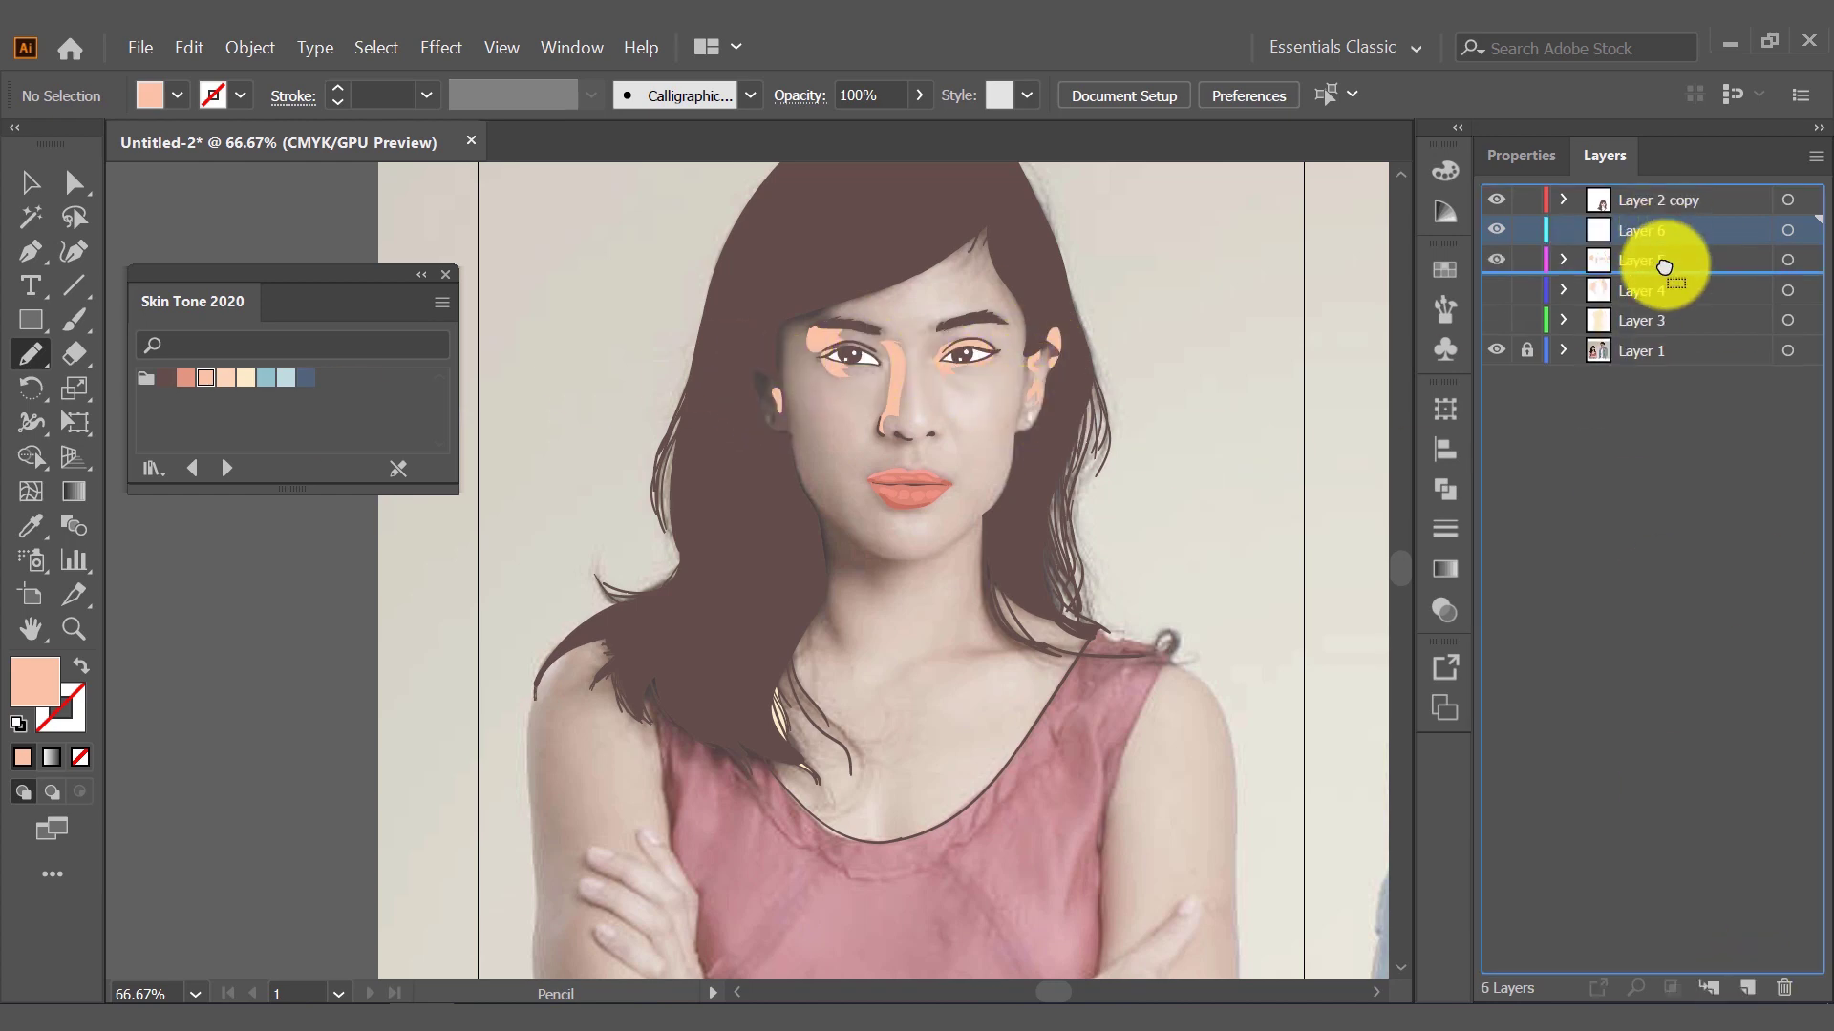
pyautogui.click(186, 377)
pyautogui.moveTo(821, 325)
pyautogui.mouseDown()
pyautogui.moveTo(794, 409)
pyautogui.moveTo(790, 295)
pyautogui.mouseUp()
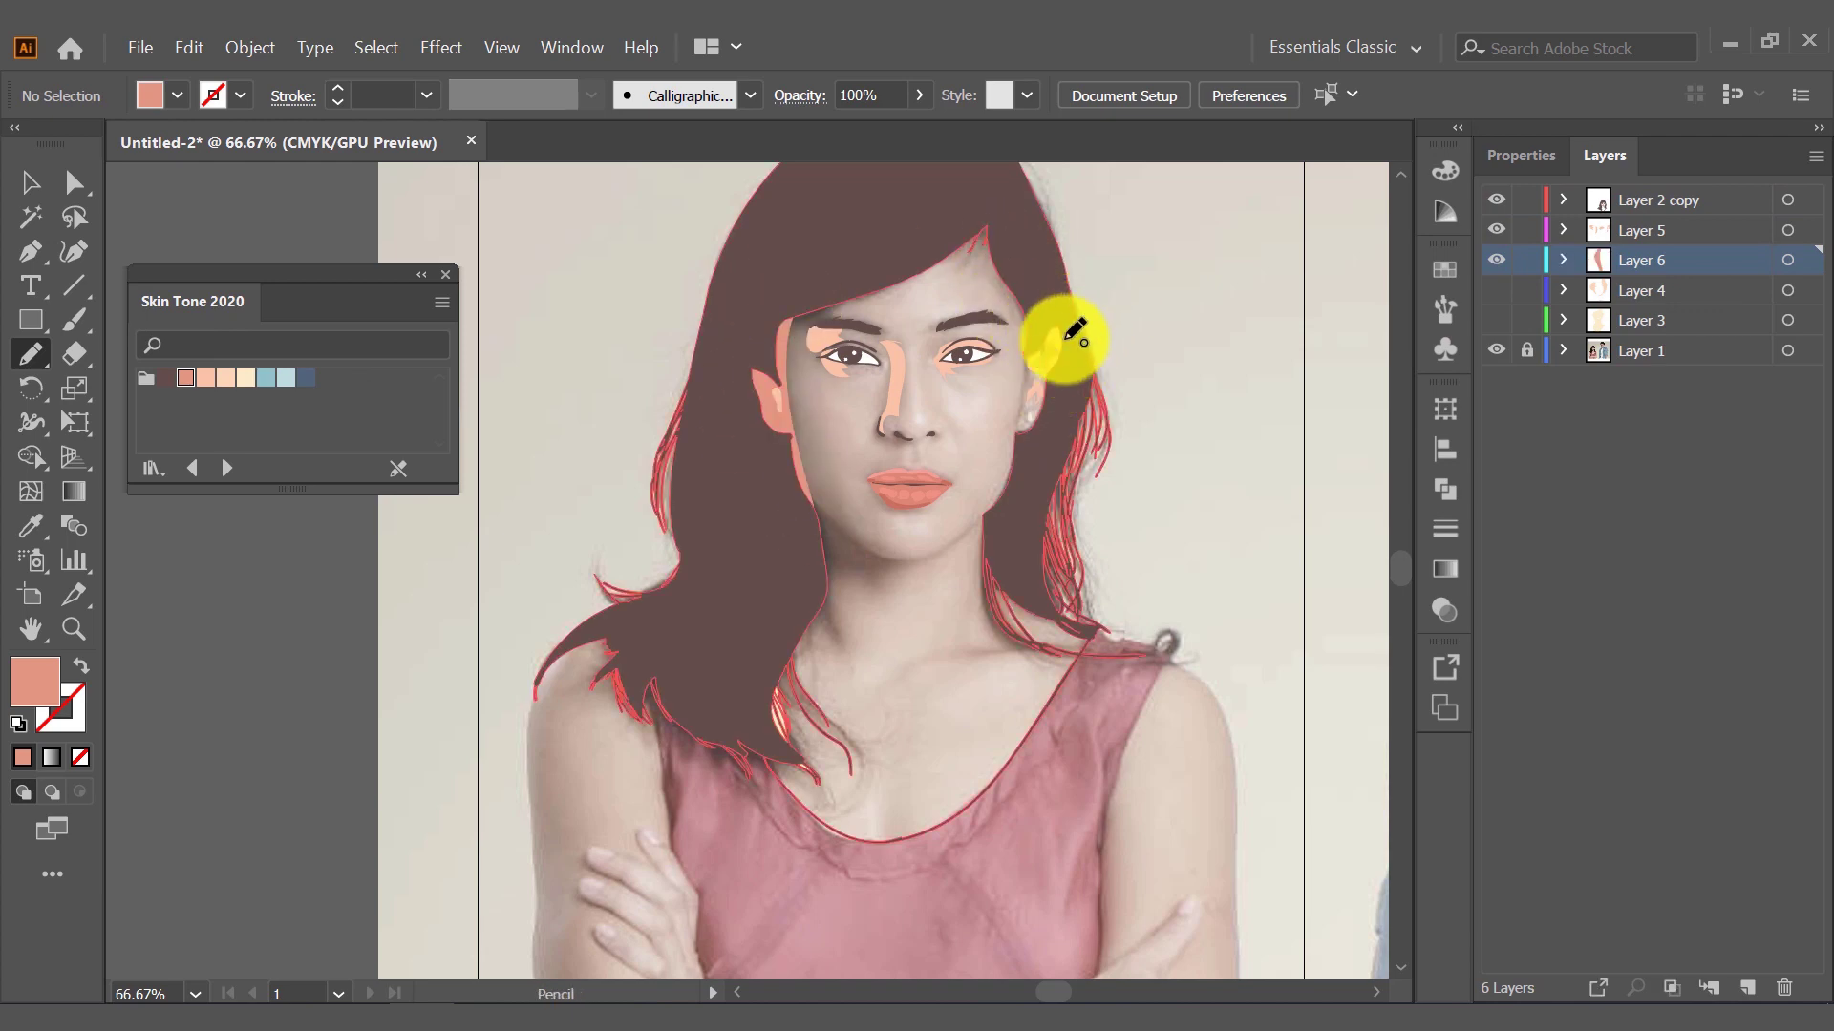
pyautogui.moveTo(819, 504)
pyautogui.mouseDown()
pyautogui.moveTo(838, 492)
pyautogui.moveTo(821, 506)
pyautogui.mouseUp()
pyautogui.moveTo(1022, 648); pyautogui.dragTo(974, 652)
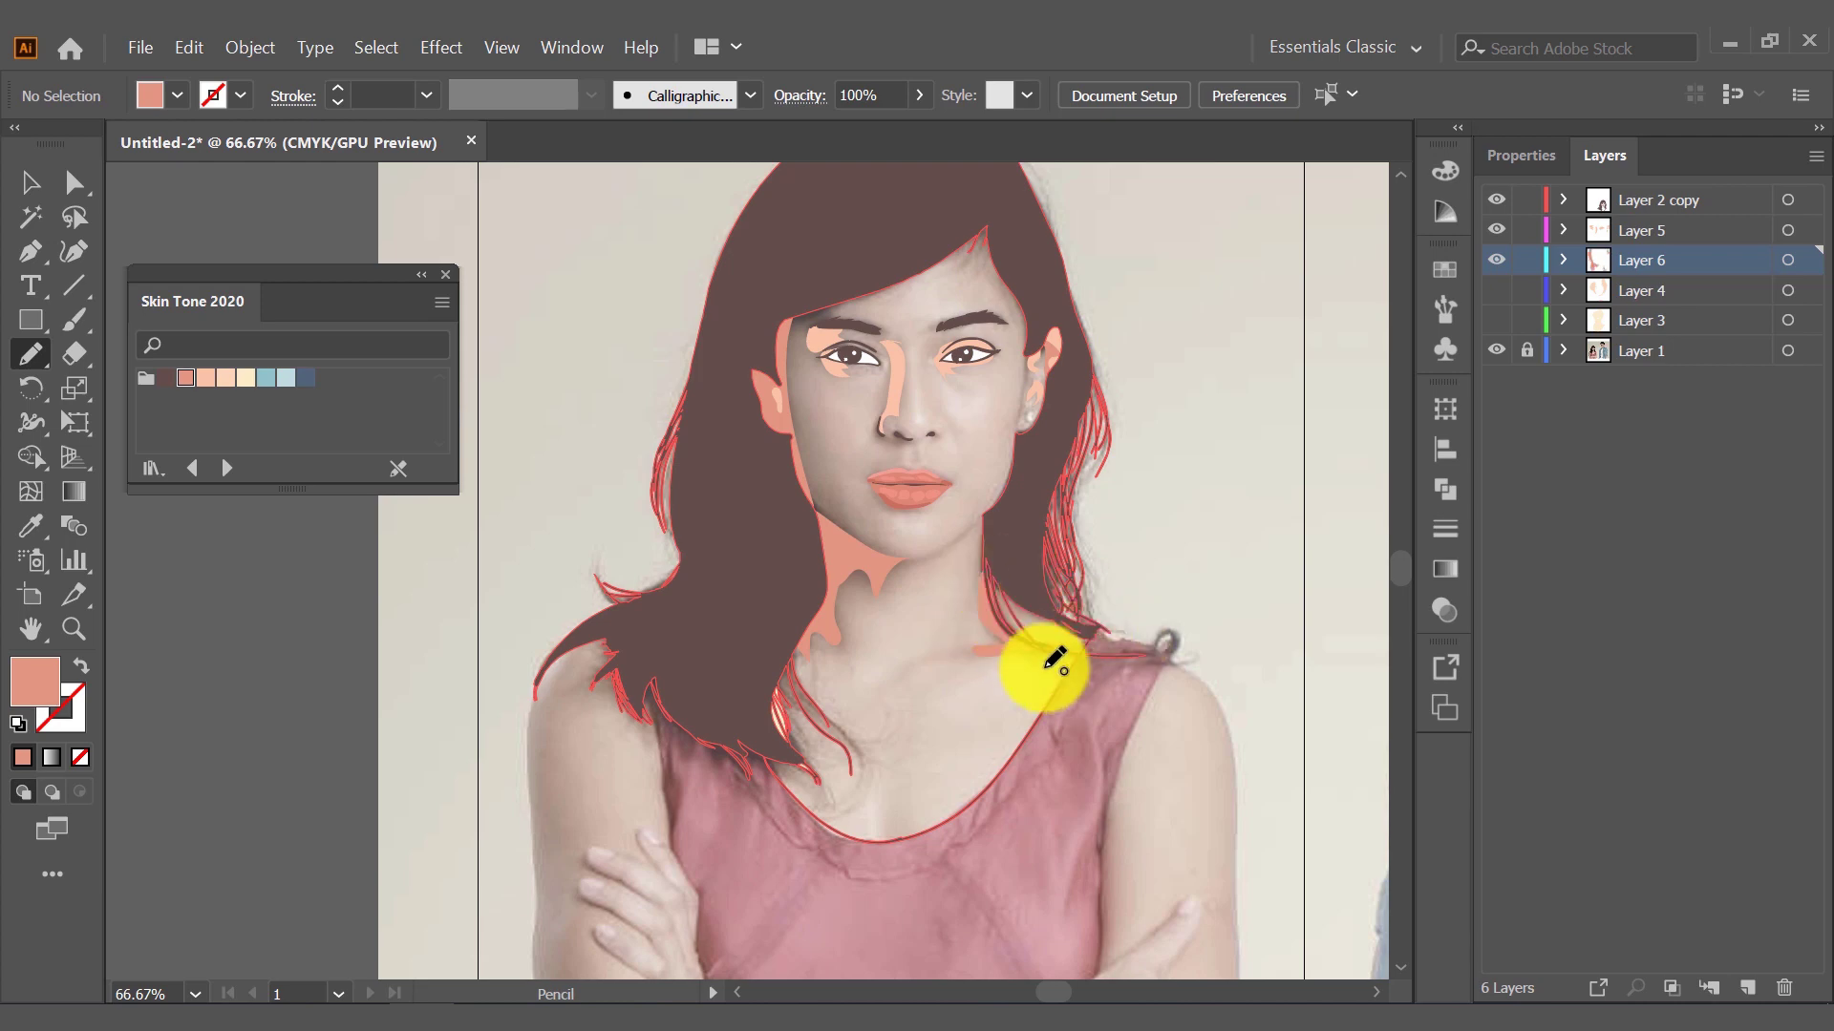
# Draw a light peach shadow beside the lips and chin, then set the fill to cream
pyautogui.press('v')
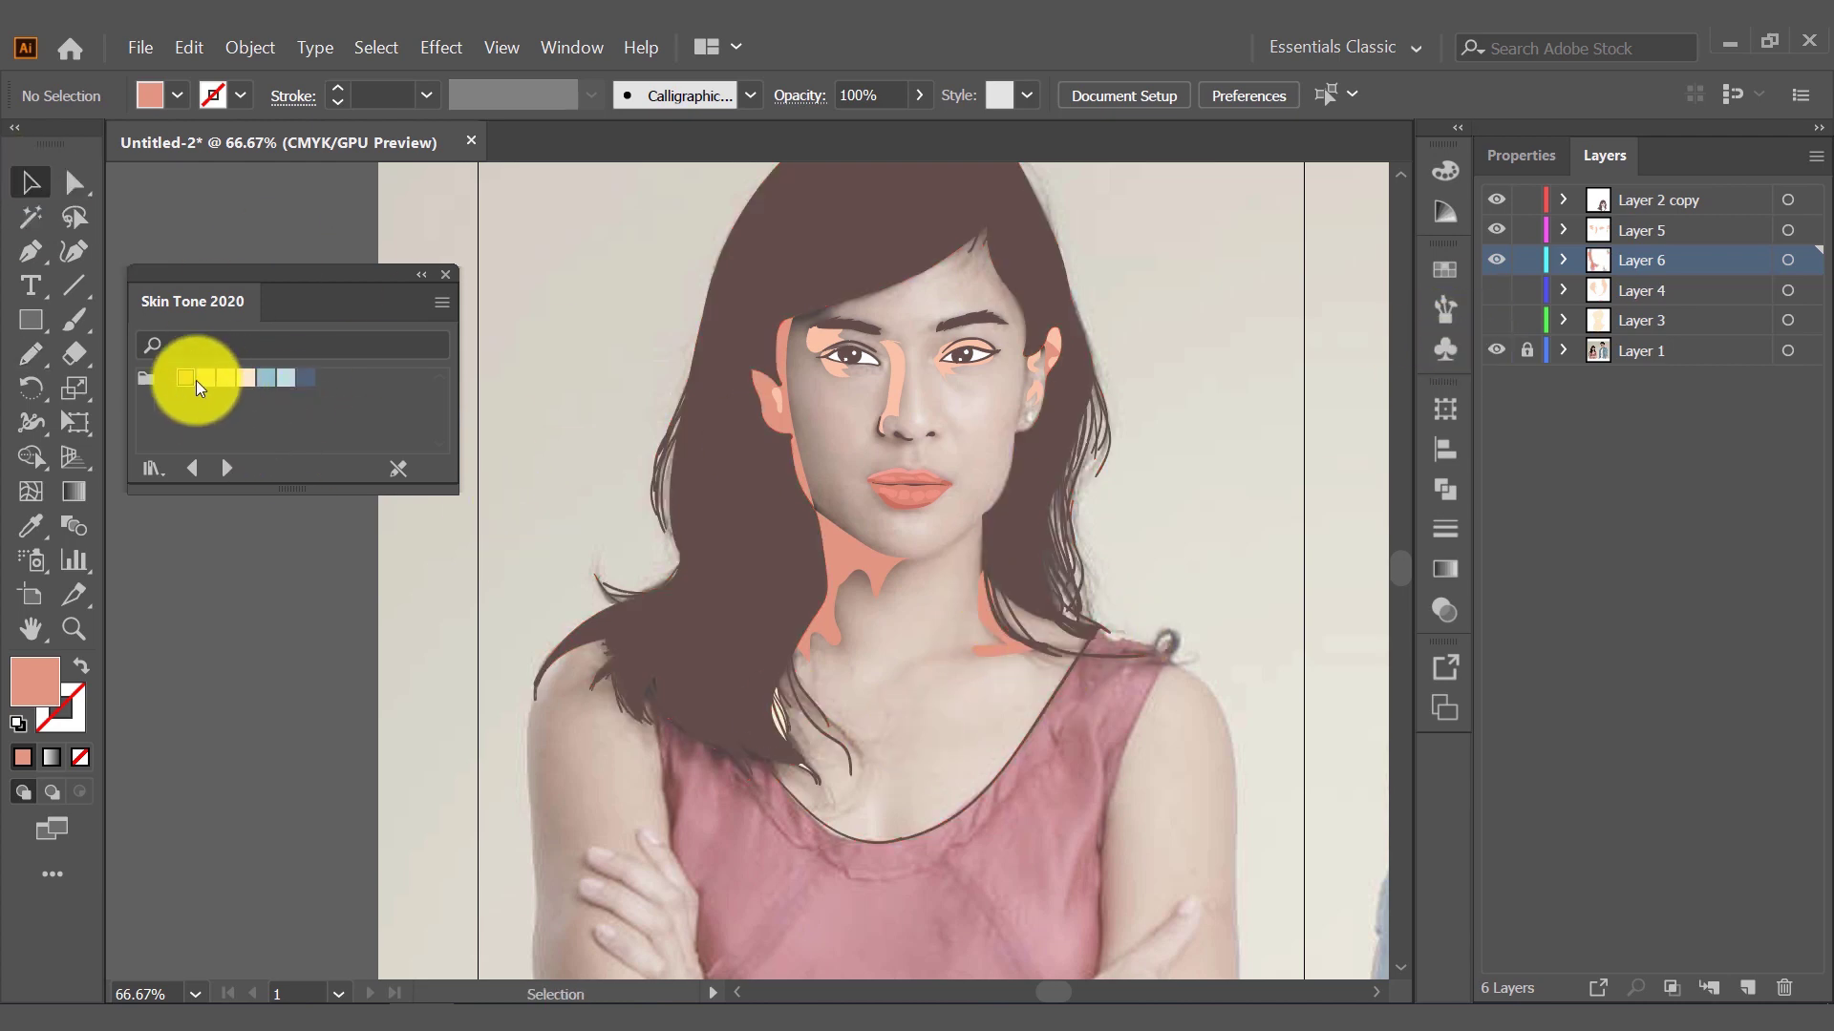
pyautogui.click(199, 380)
pyautogui.press('n')
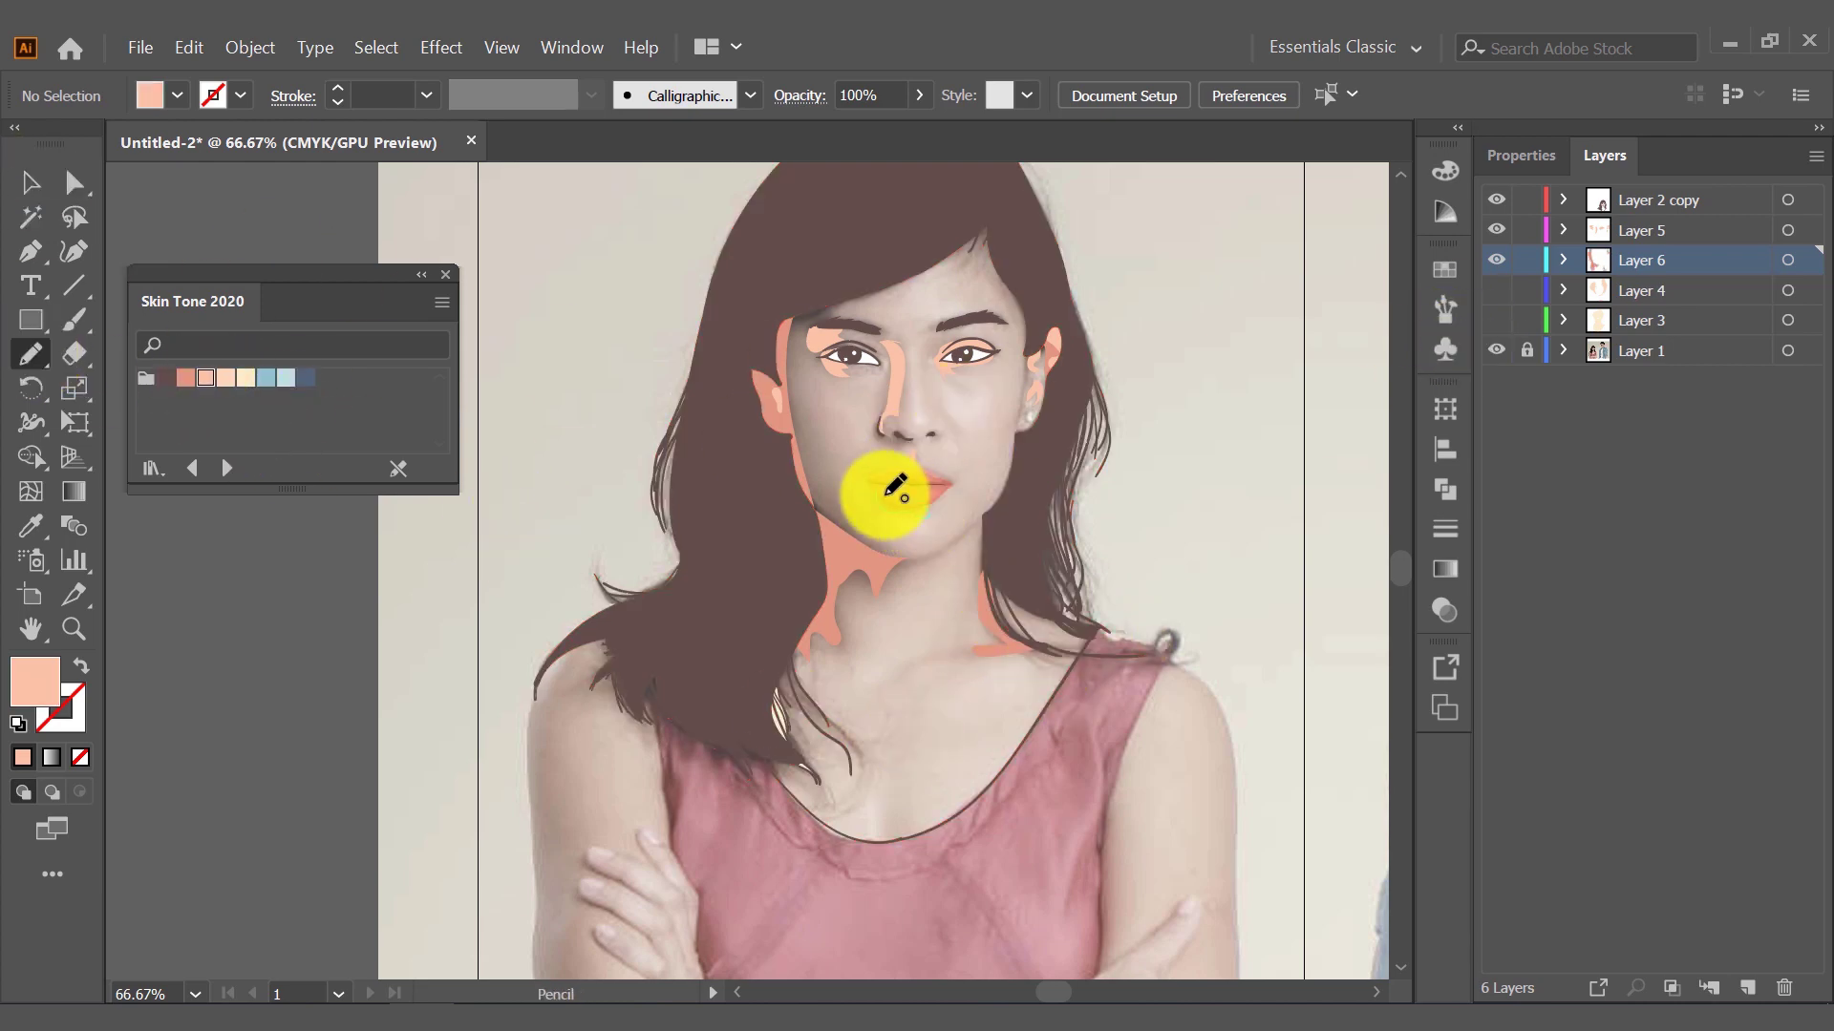
pyautogui.moveTo(896, 487); pyautogui.dragTo(851, 483)
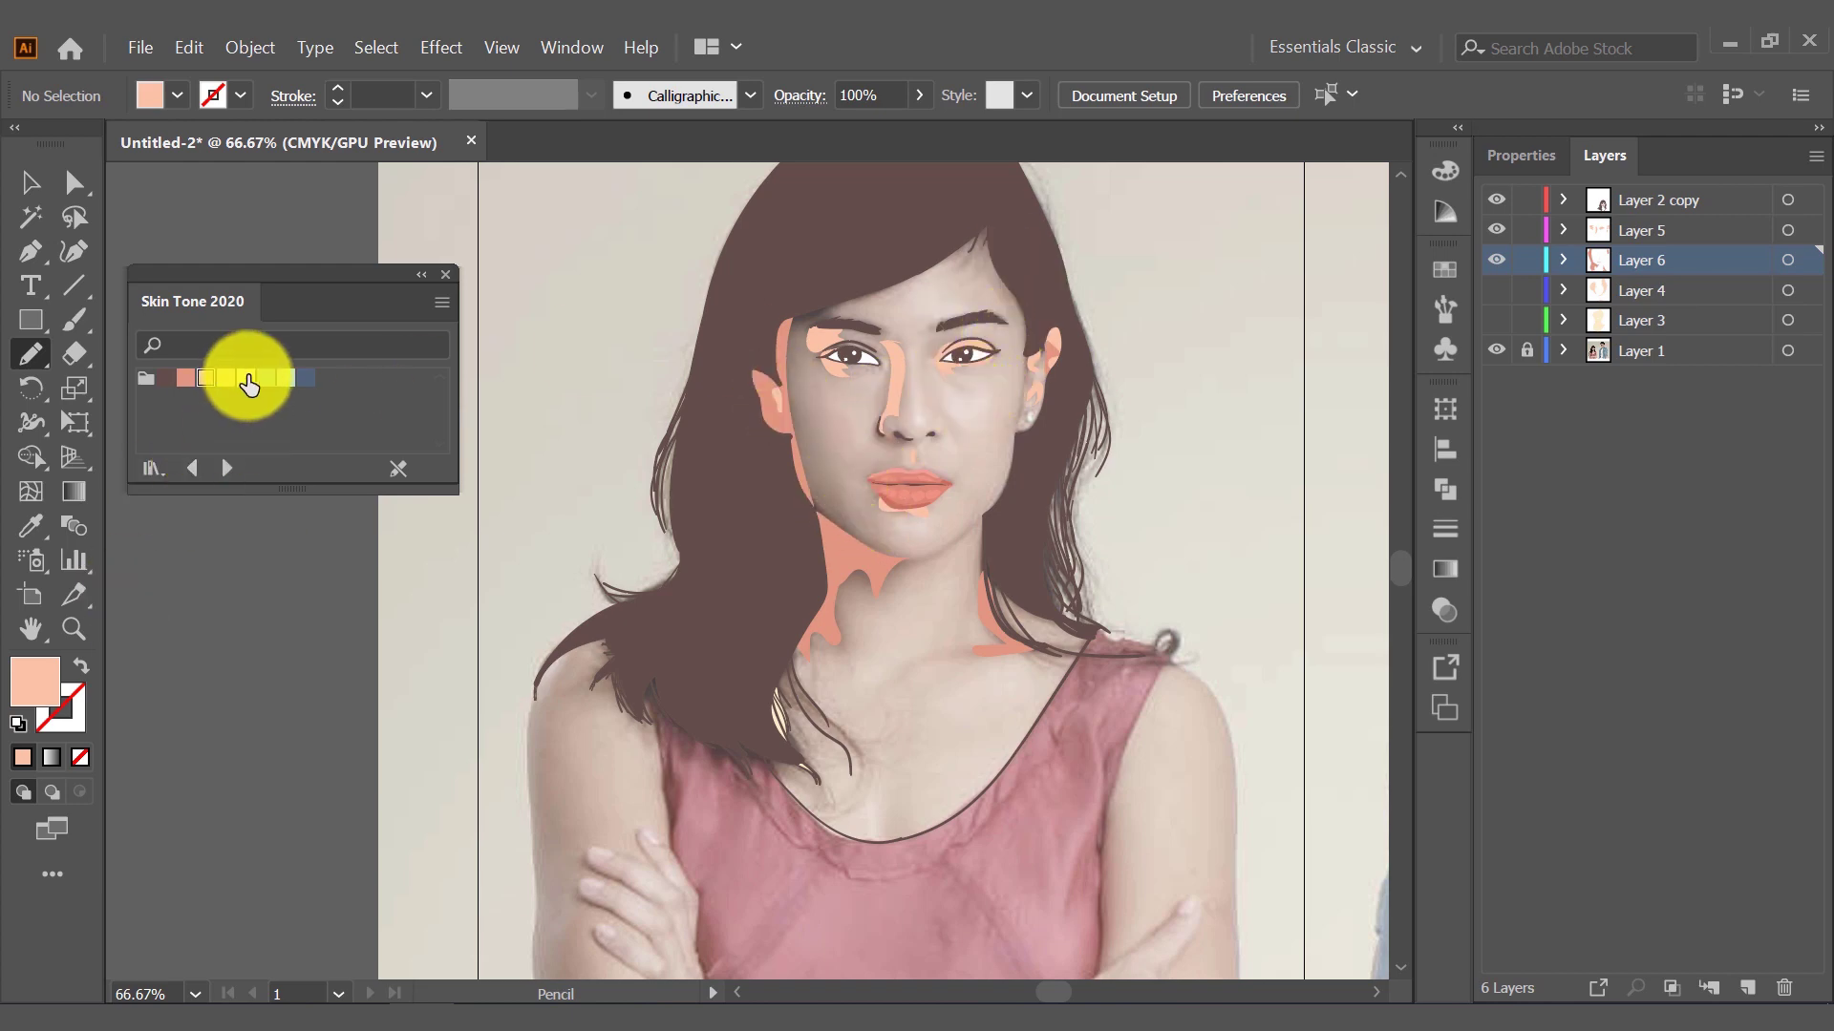
pyautogui.doubleClick(248, 384)
pyautogui.click(74, 131)
# On a new layer, draw cream highlights on the forehead, both cheeks and under the lips
pyautogui.click(697, 135)
pyautogui.click(1643, 230)
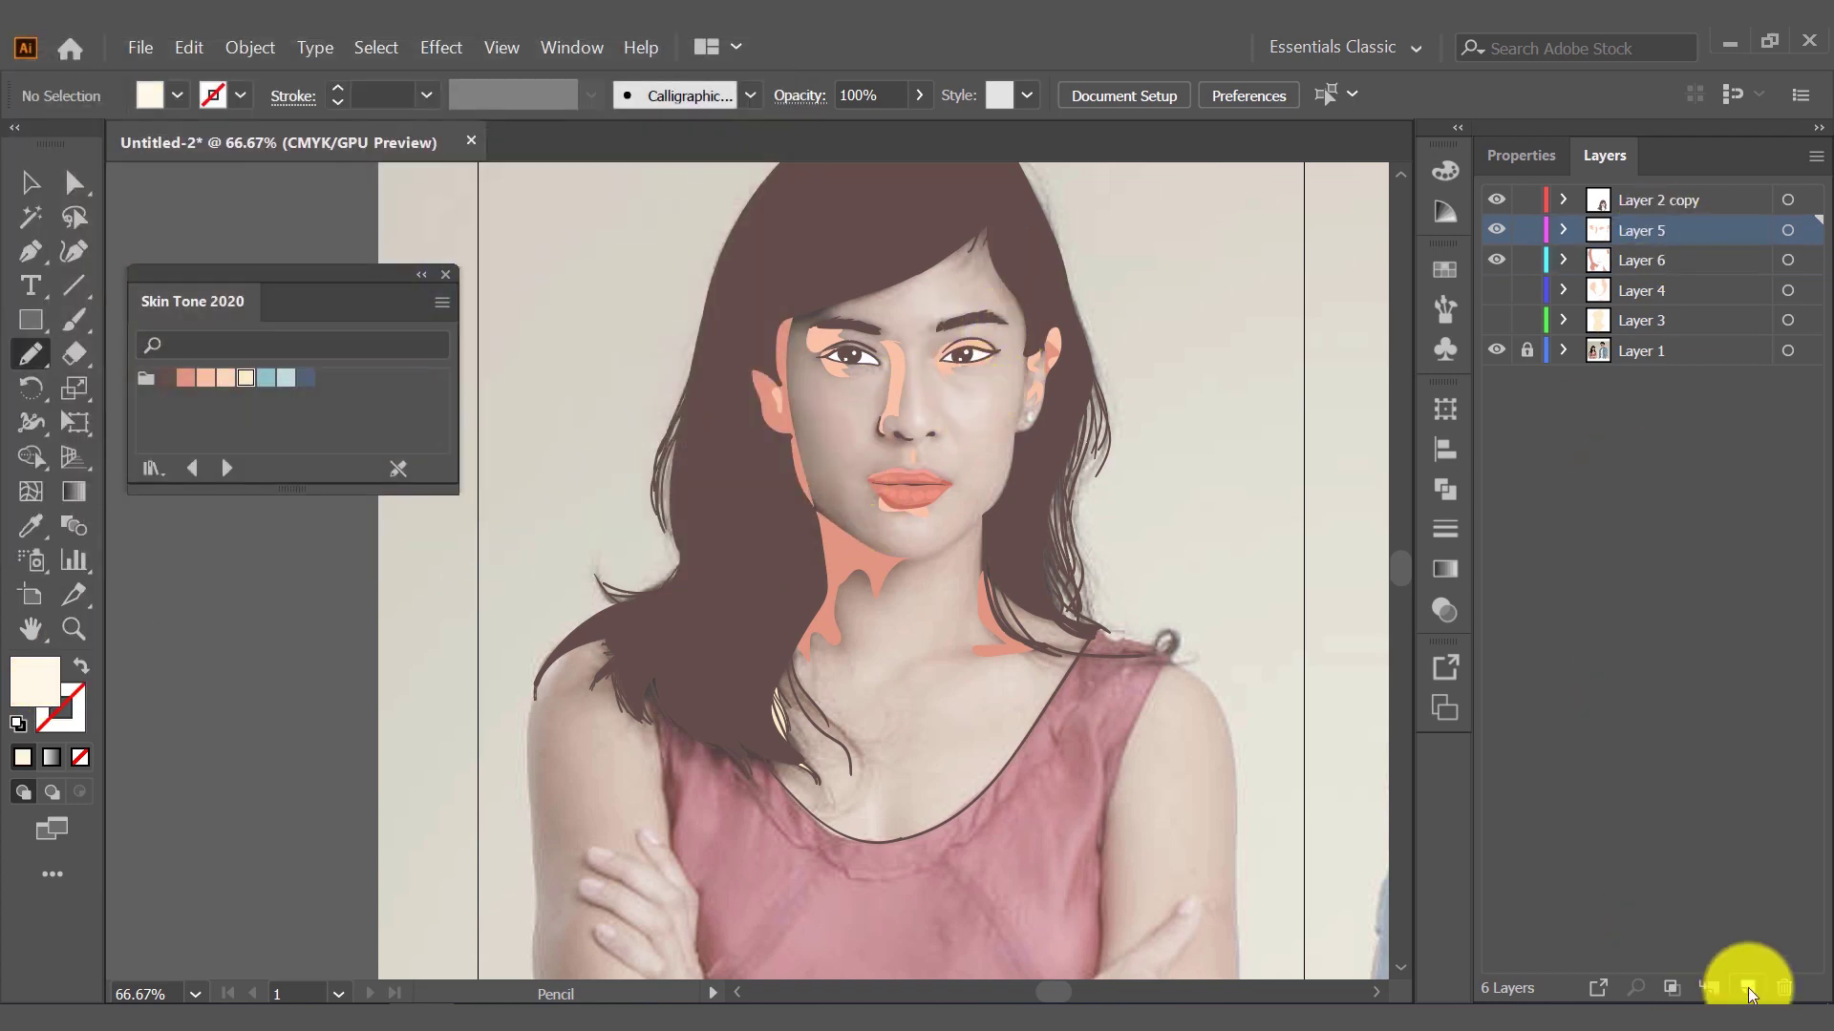
pyautogui.click(1747, 988)
pyautogui.moveTo(892, 286)
pyautogui.mouseDown()
pyautogui.moveTo(933, 299)
pyautogui.moveTo(899, 419)
pyautogui.moveTo(951, 387)
pyautogui.mouseUp()
pyautogui.moveTo(840, 376); pyautogui.dragTo(817, 382)
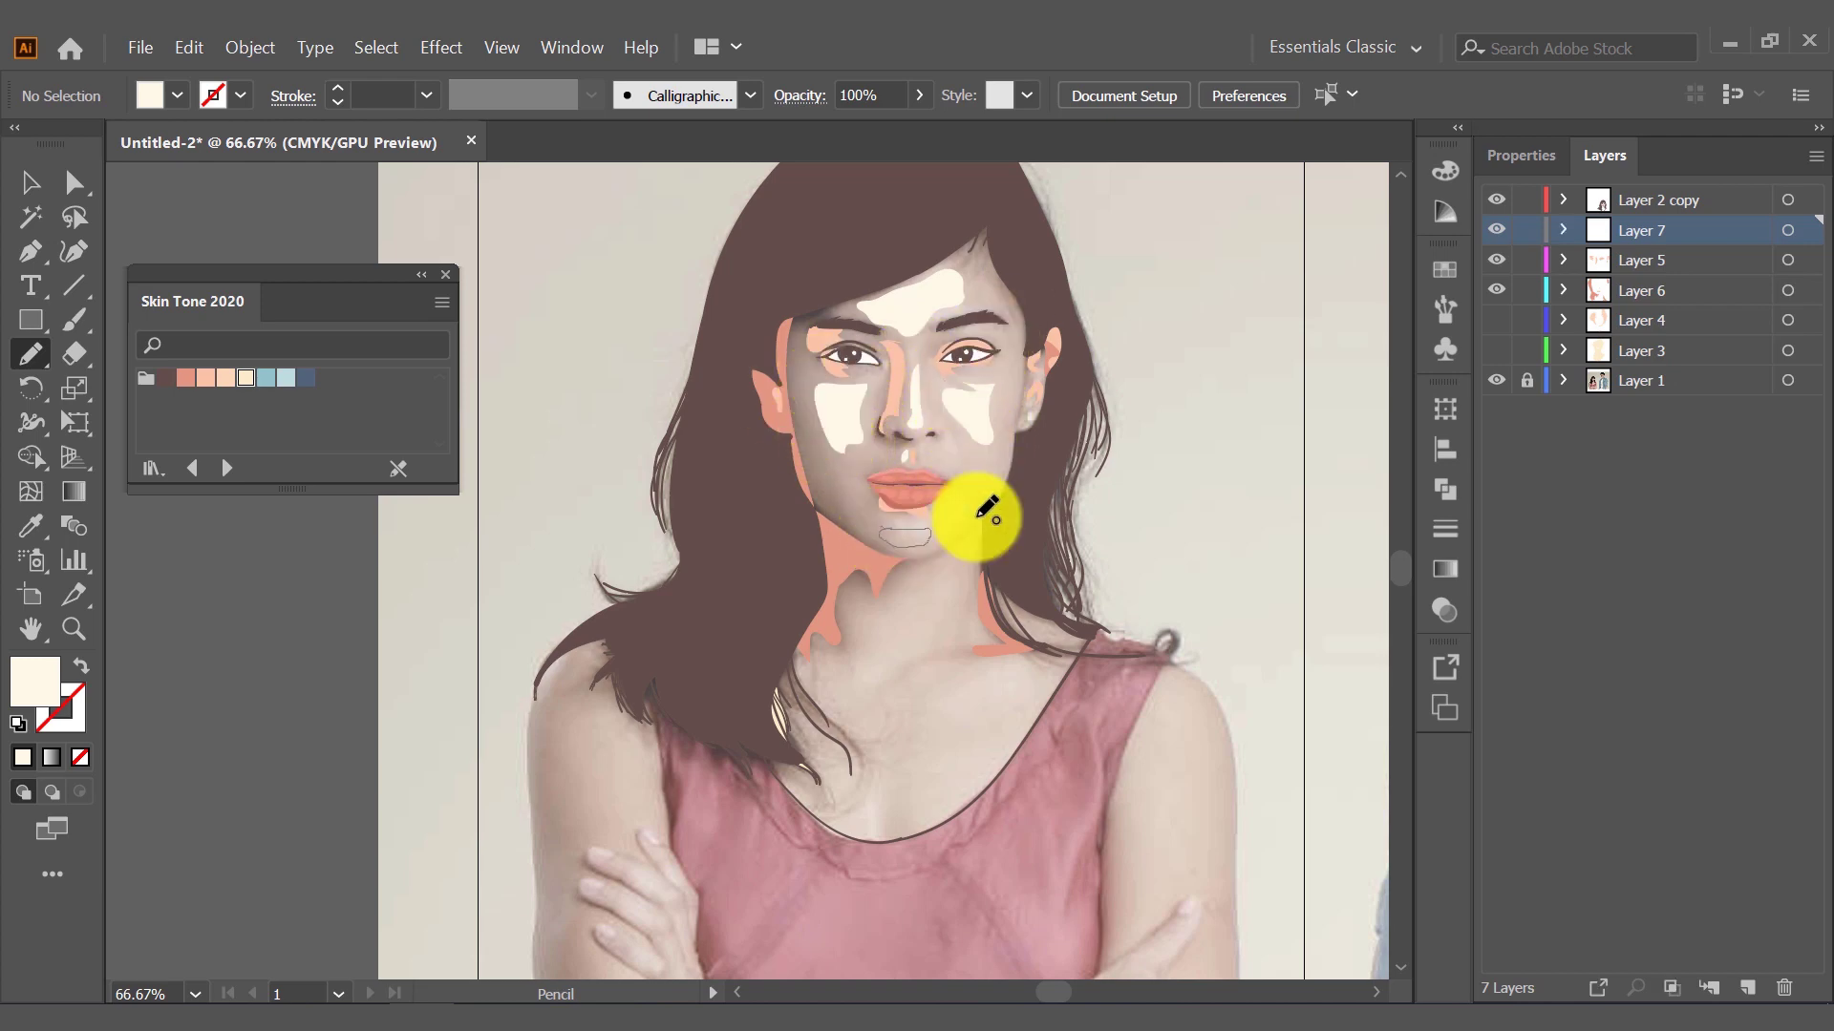
pyautogui.moveTo(898, 757); pyautogui.dragTo(893, 764)
# Show the skin fills on Layers 3 and 4 and hide the reference photo
pyautogui.click(1496, 320)
pyautogui.click(1496, 350)
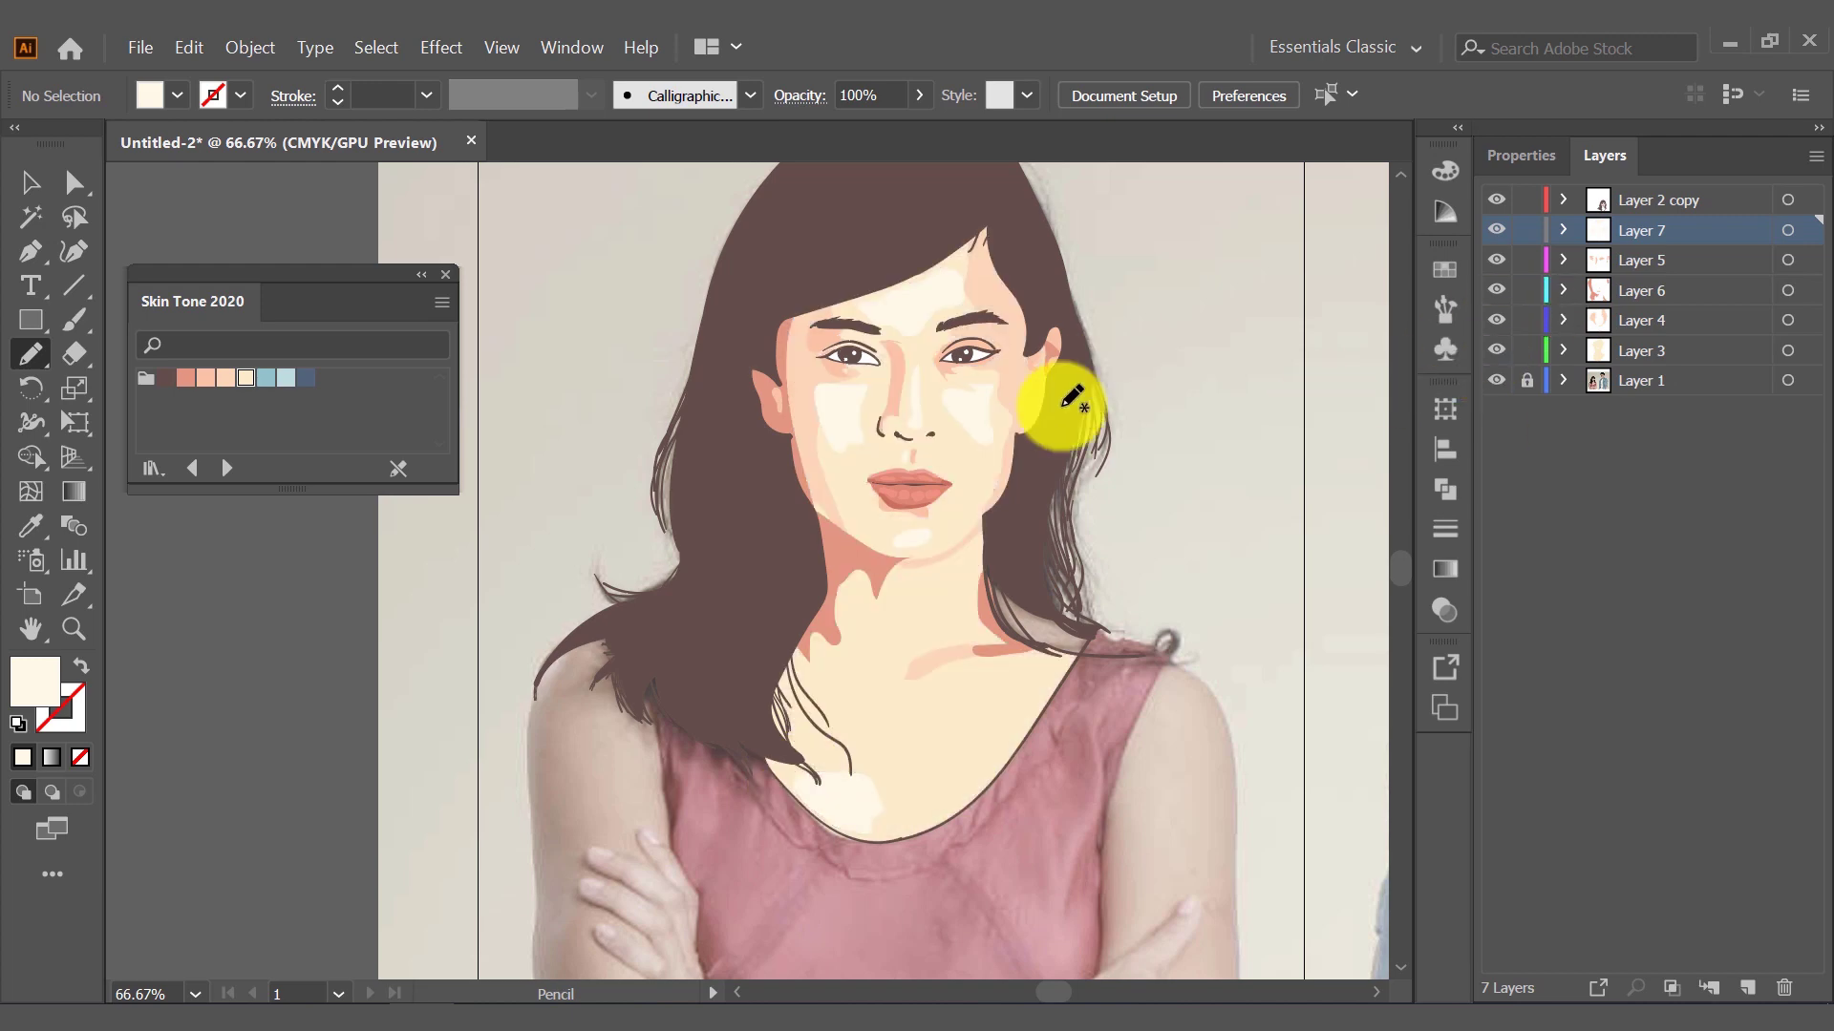
pyautogui.click(31, 185)
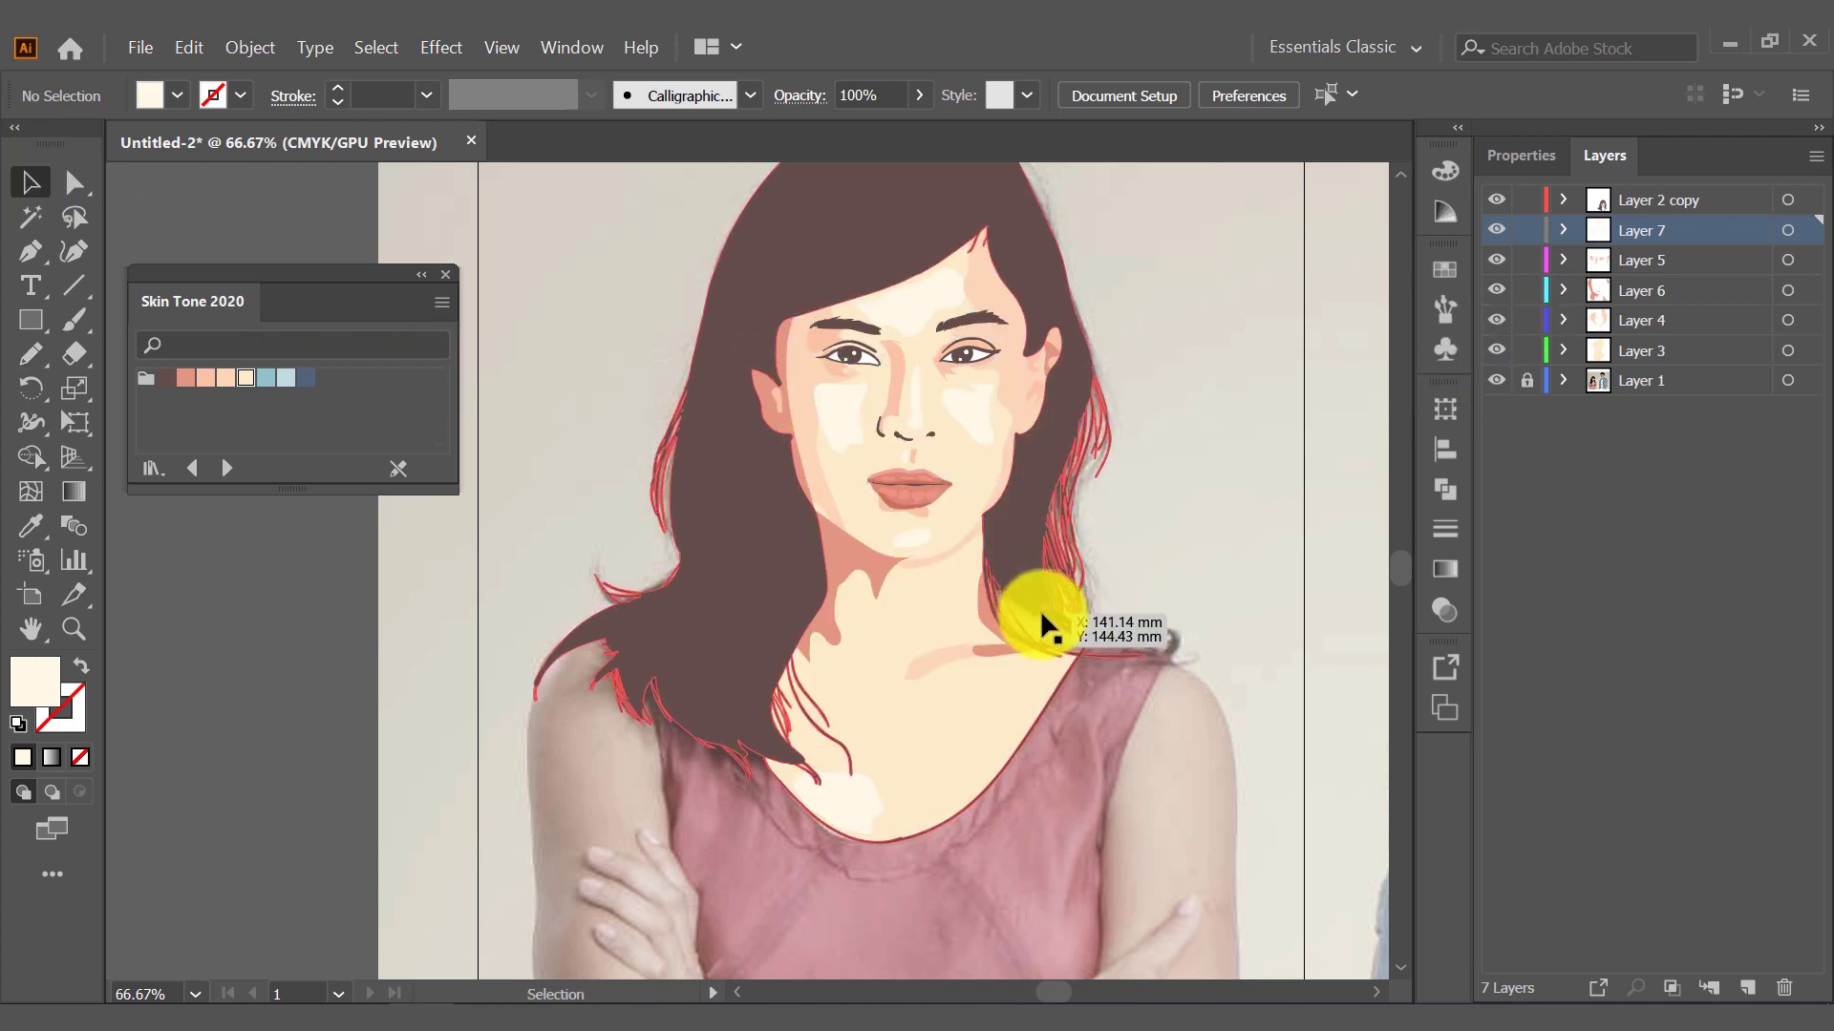
pyautogui.press('n')
pyautogui.doubleClick(36, 681)
pyautogui.click(712, 134)
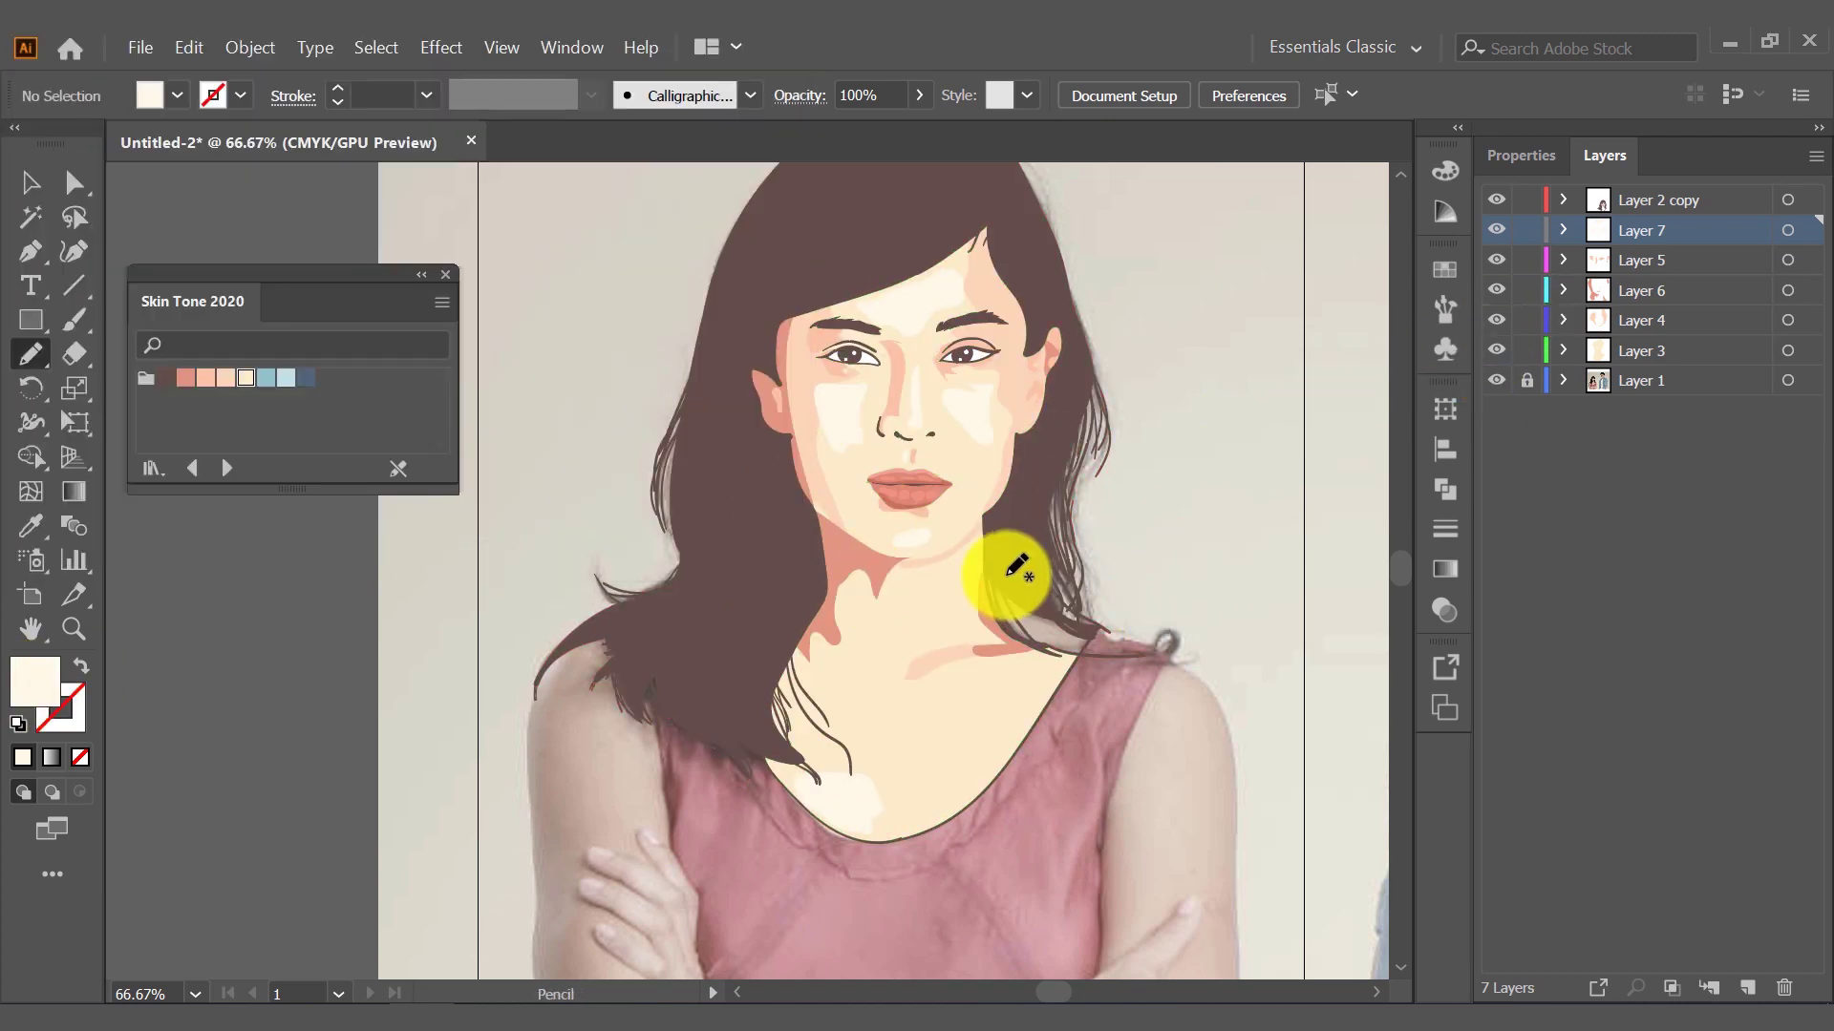
pyautogui.press('i')
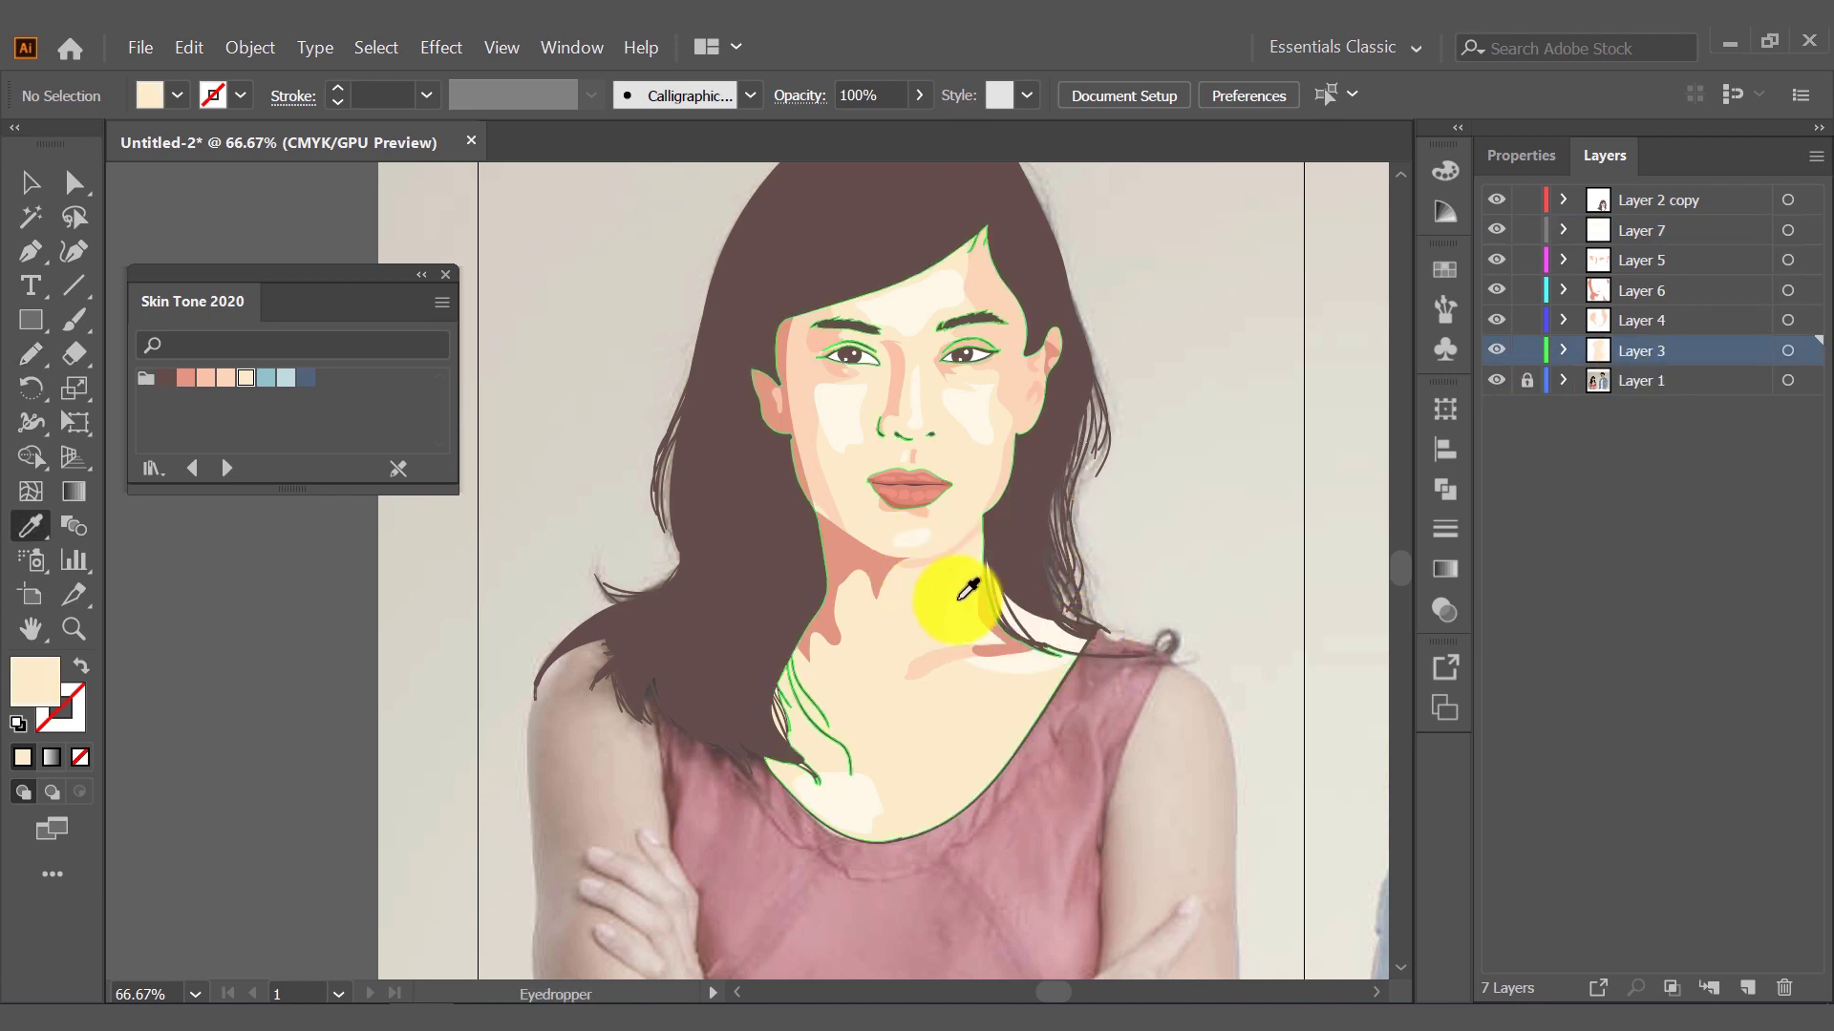
pyautogui.click(1497, 380)
pyautogui.hotkey('ctrl', '-')
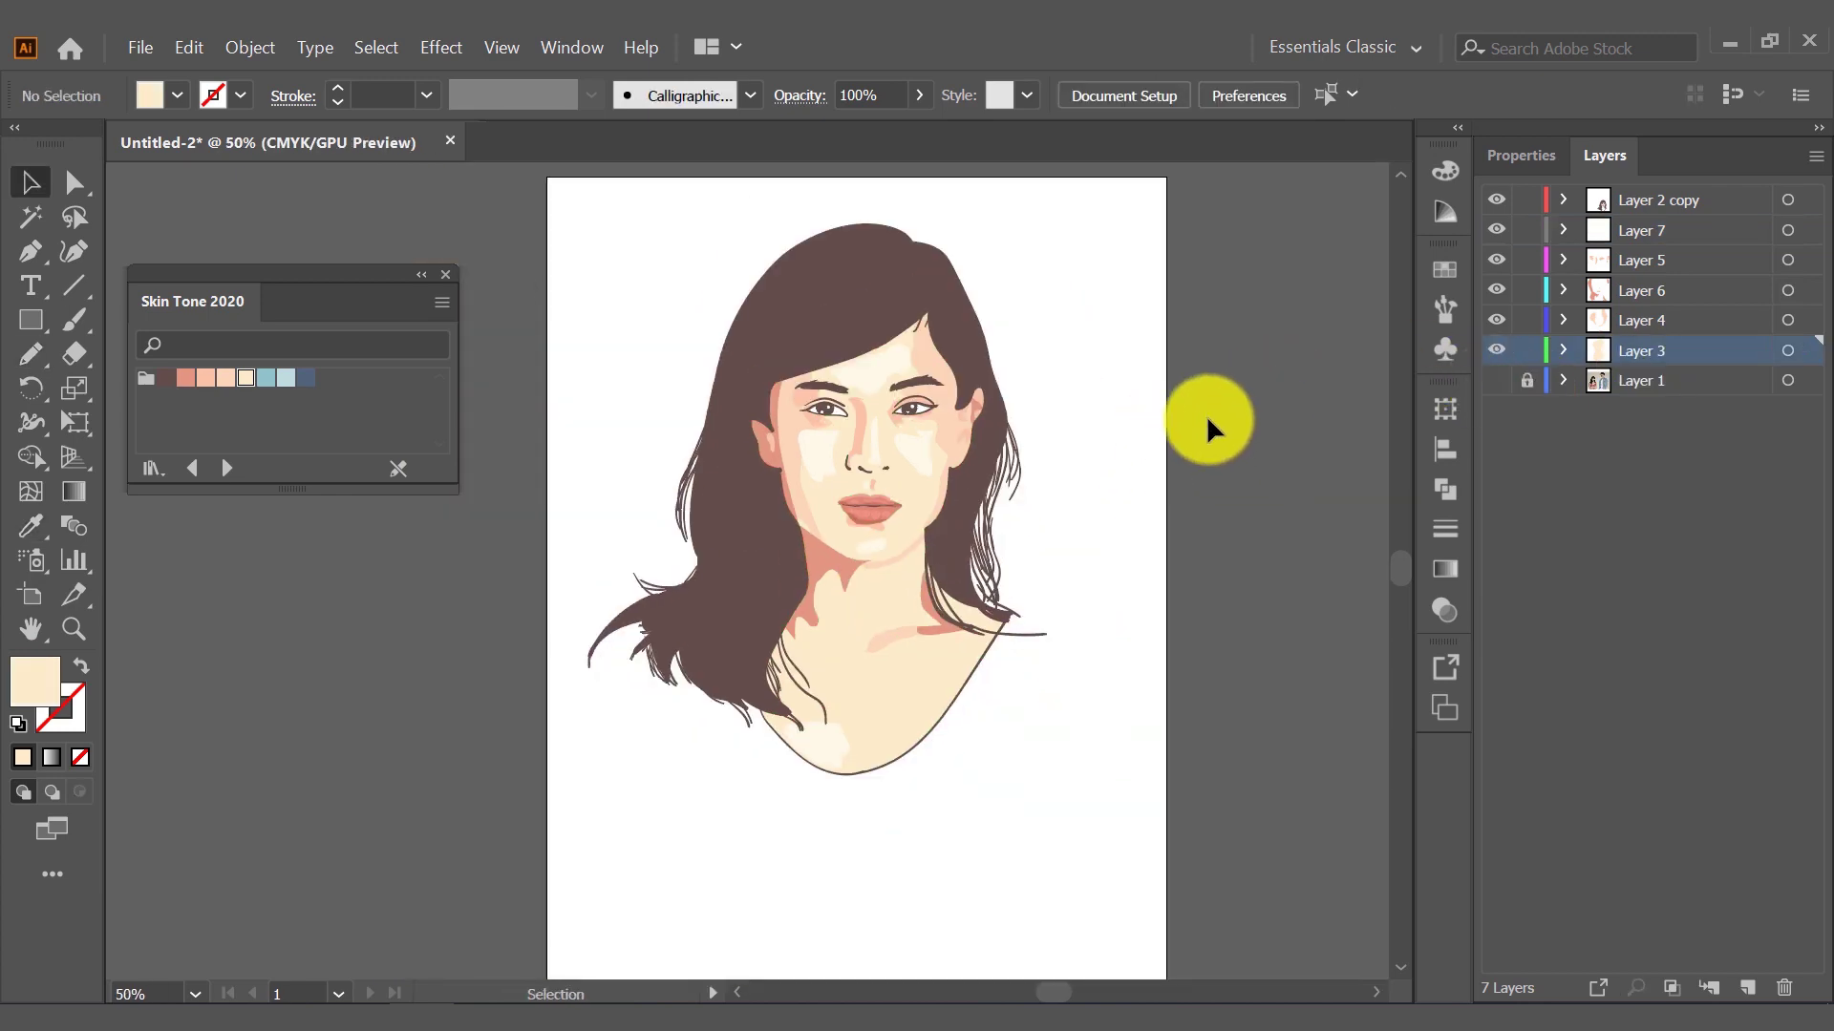
# Move and smooth anchors on the left-side salmon shadow path to follow the cheek
pyautogui.click(772, 450)
pyautogui.press('a')
pyautogui.click(806, 368)
pyautogui.moveTo(785, 373); pyautogui.dragTo(795, 382)
pyautogui.moveTo(795, 502); pyautogui.dragTo(800, 531)
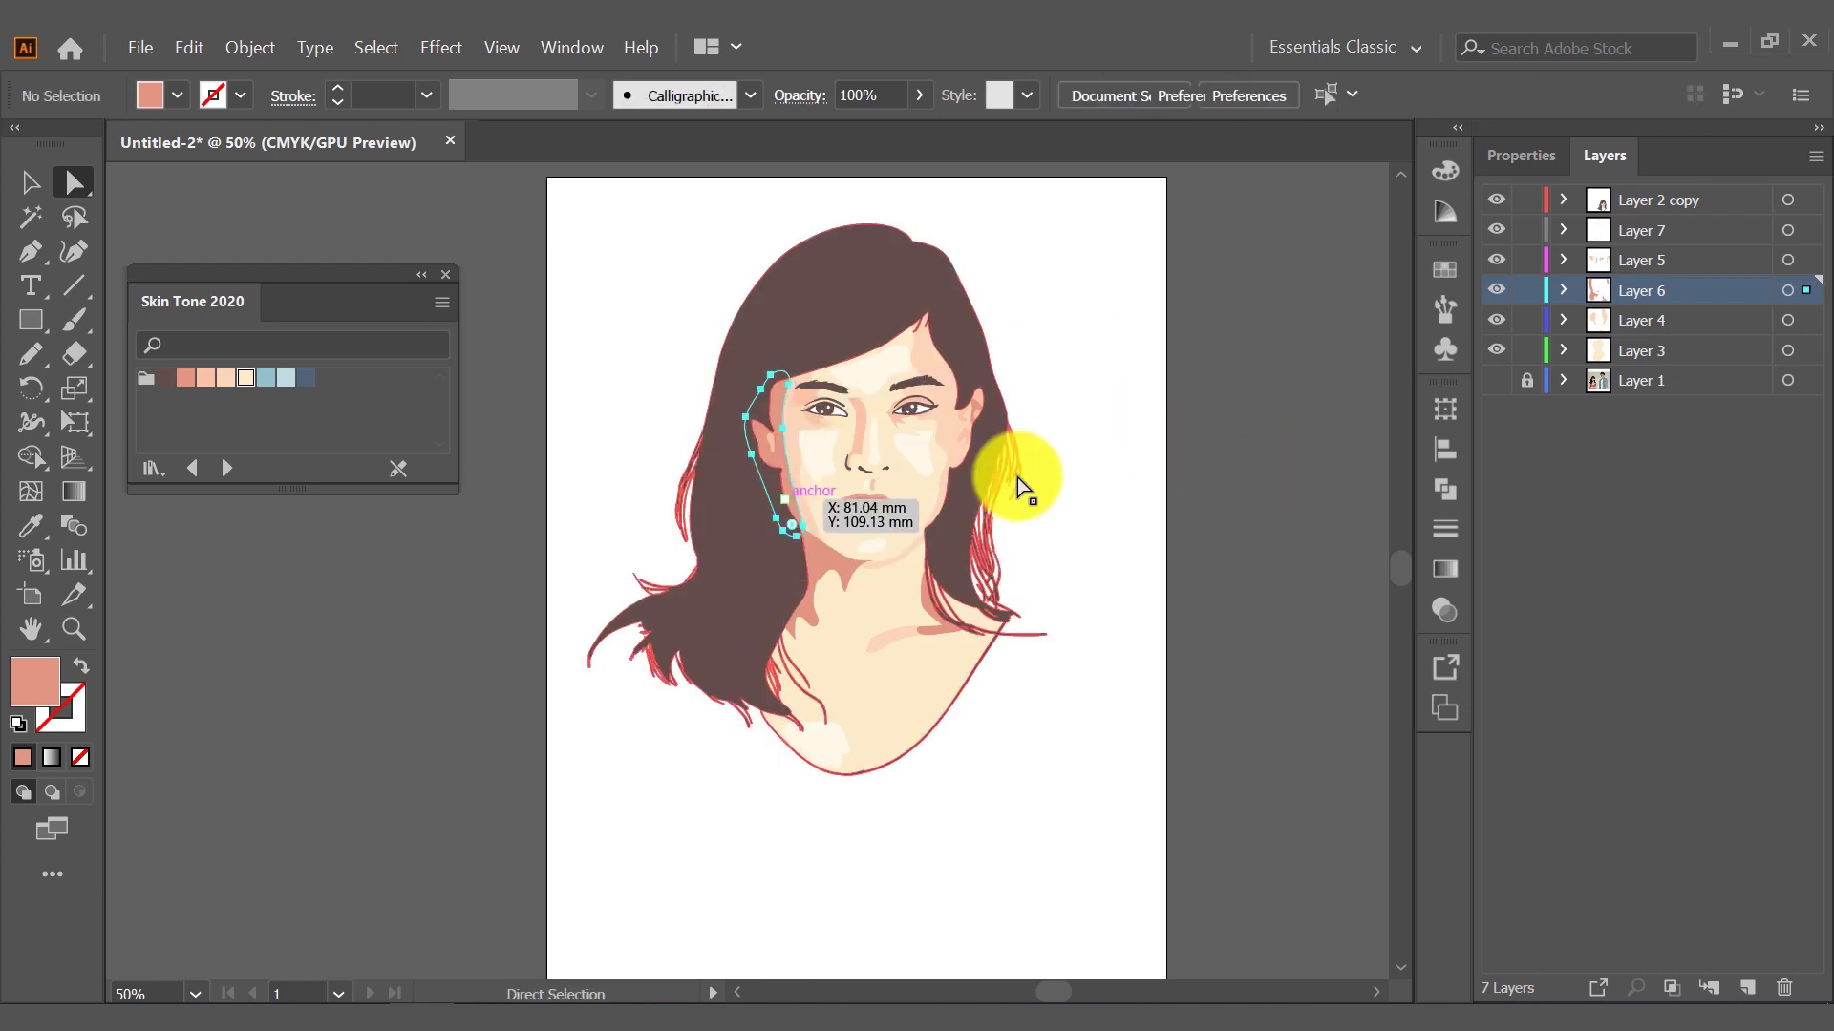
pyautogui.hotkey('ctrl', '=')
pyautogui.click(637, 518)
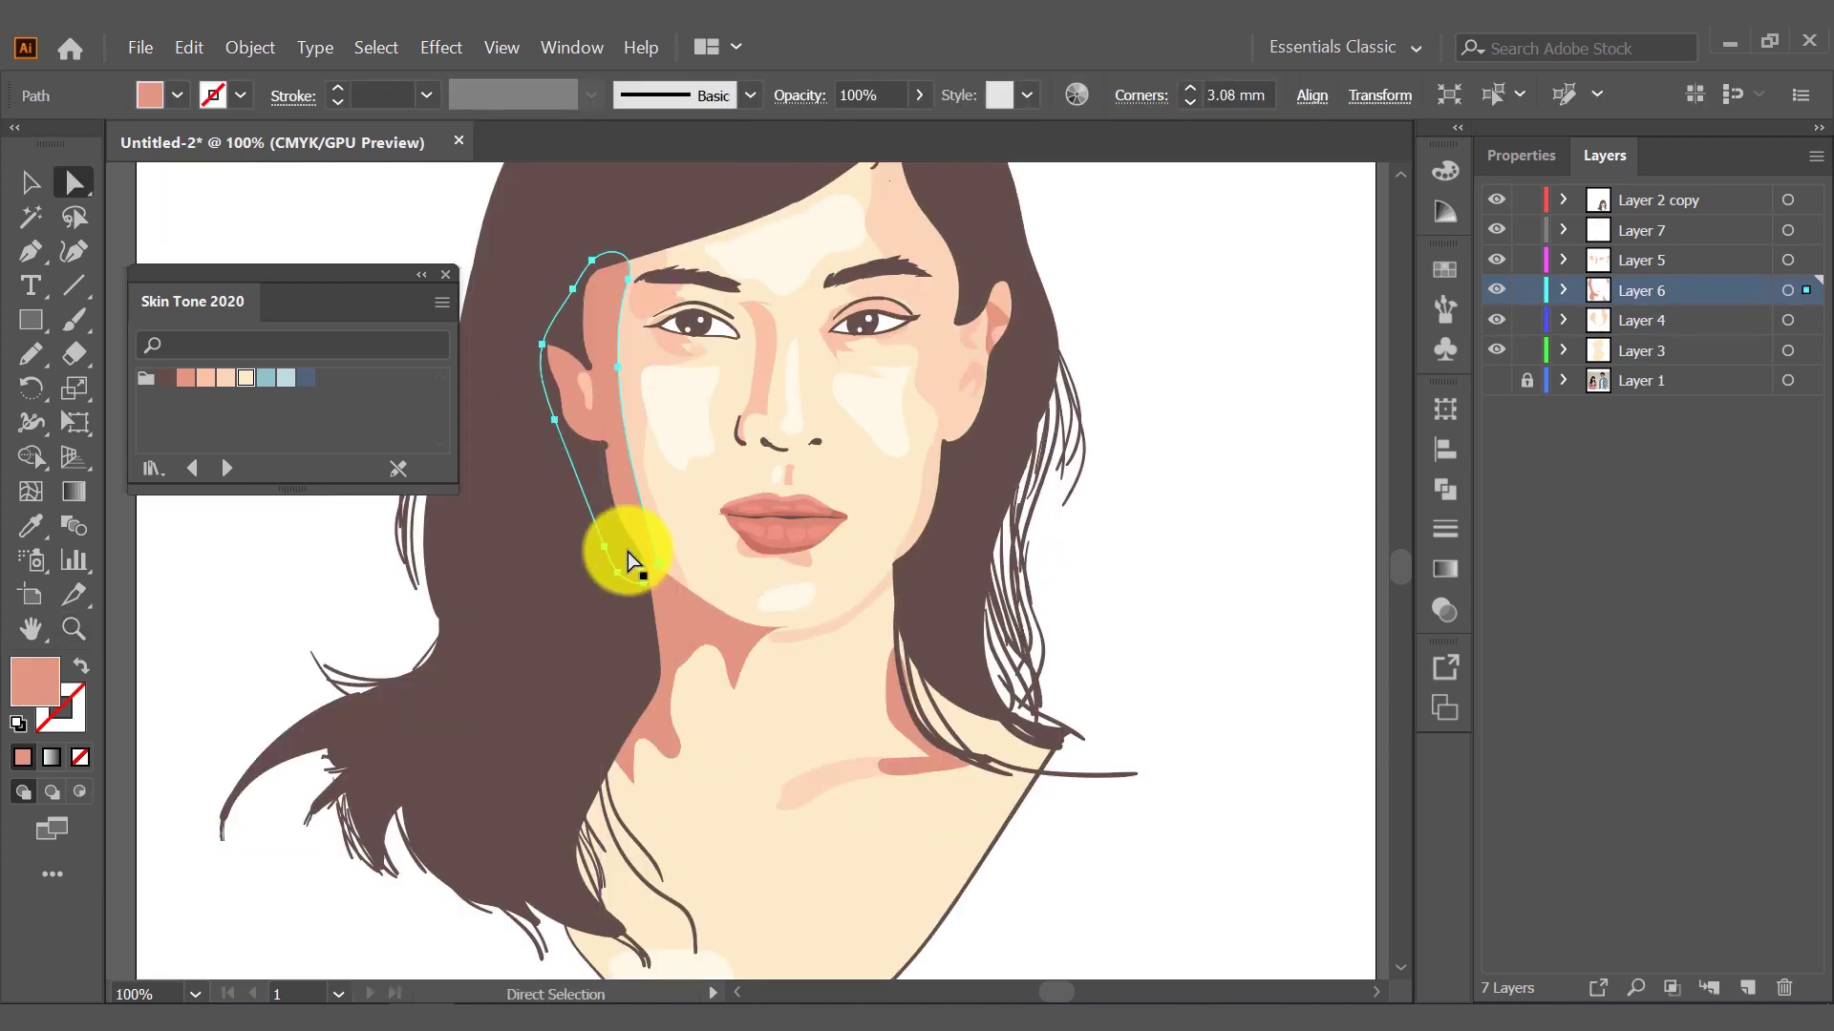
pyautogui.moveTo(31, 250); pyautogui.dragTo(122, 353)
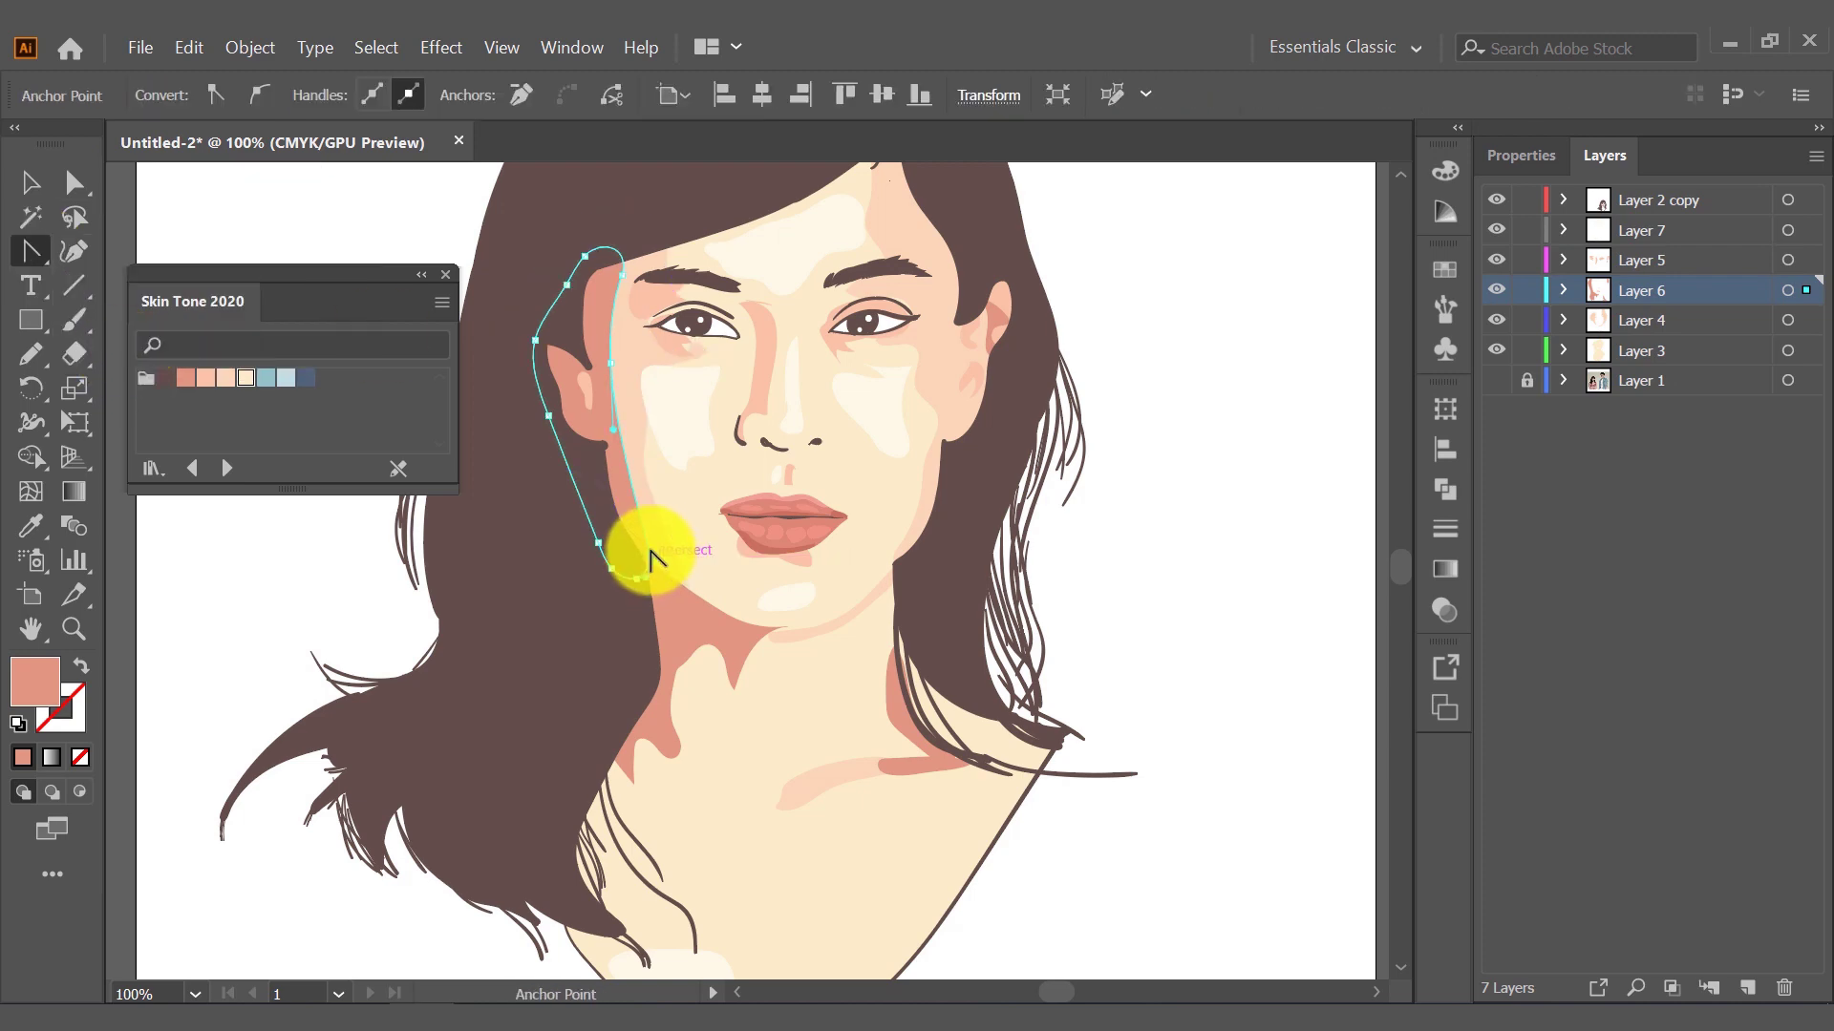
pyautogui.hotkey('ctrl', '-')
pyautogui.press('v')
pyautogui.click(1177, 420)
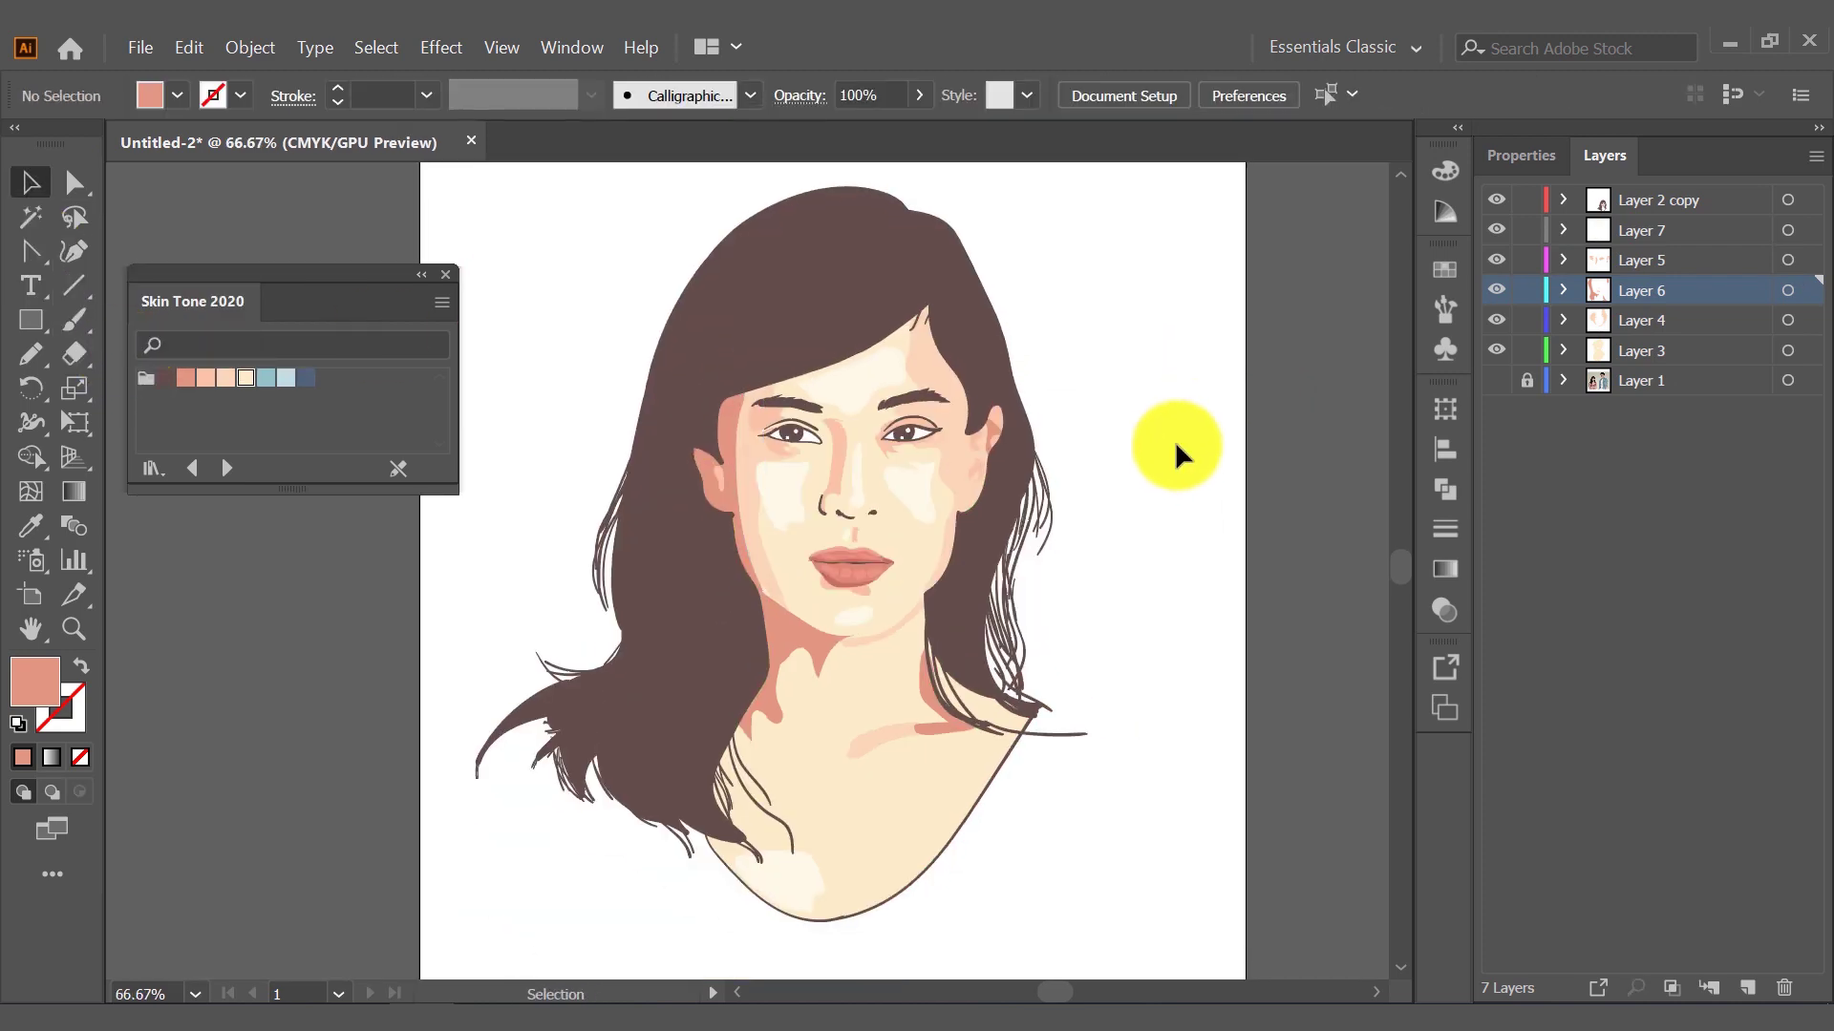
# Convert an anchor on the shadow path beside the cheek and collapse the Skin Tone 2020 swatches
pyautogui.click(875, 633)
pyautogui.scroll(3, 1040, 729)
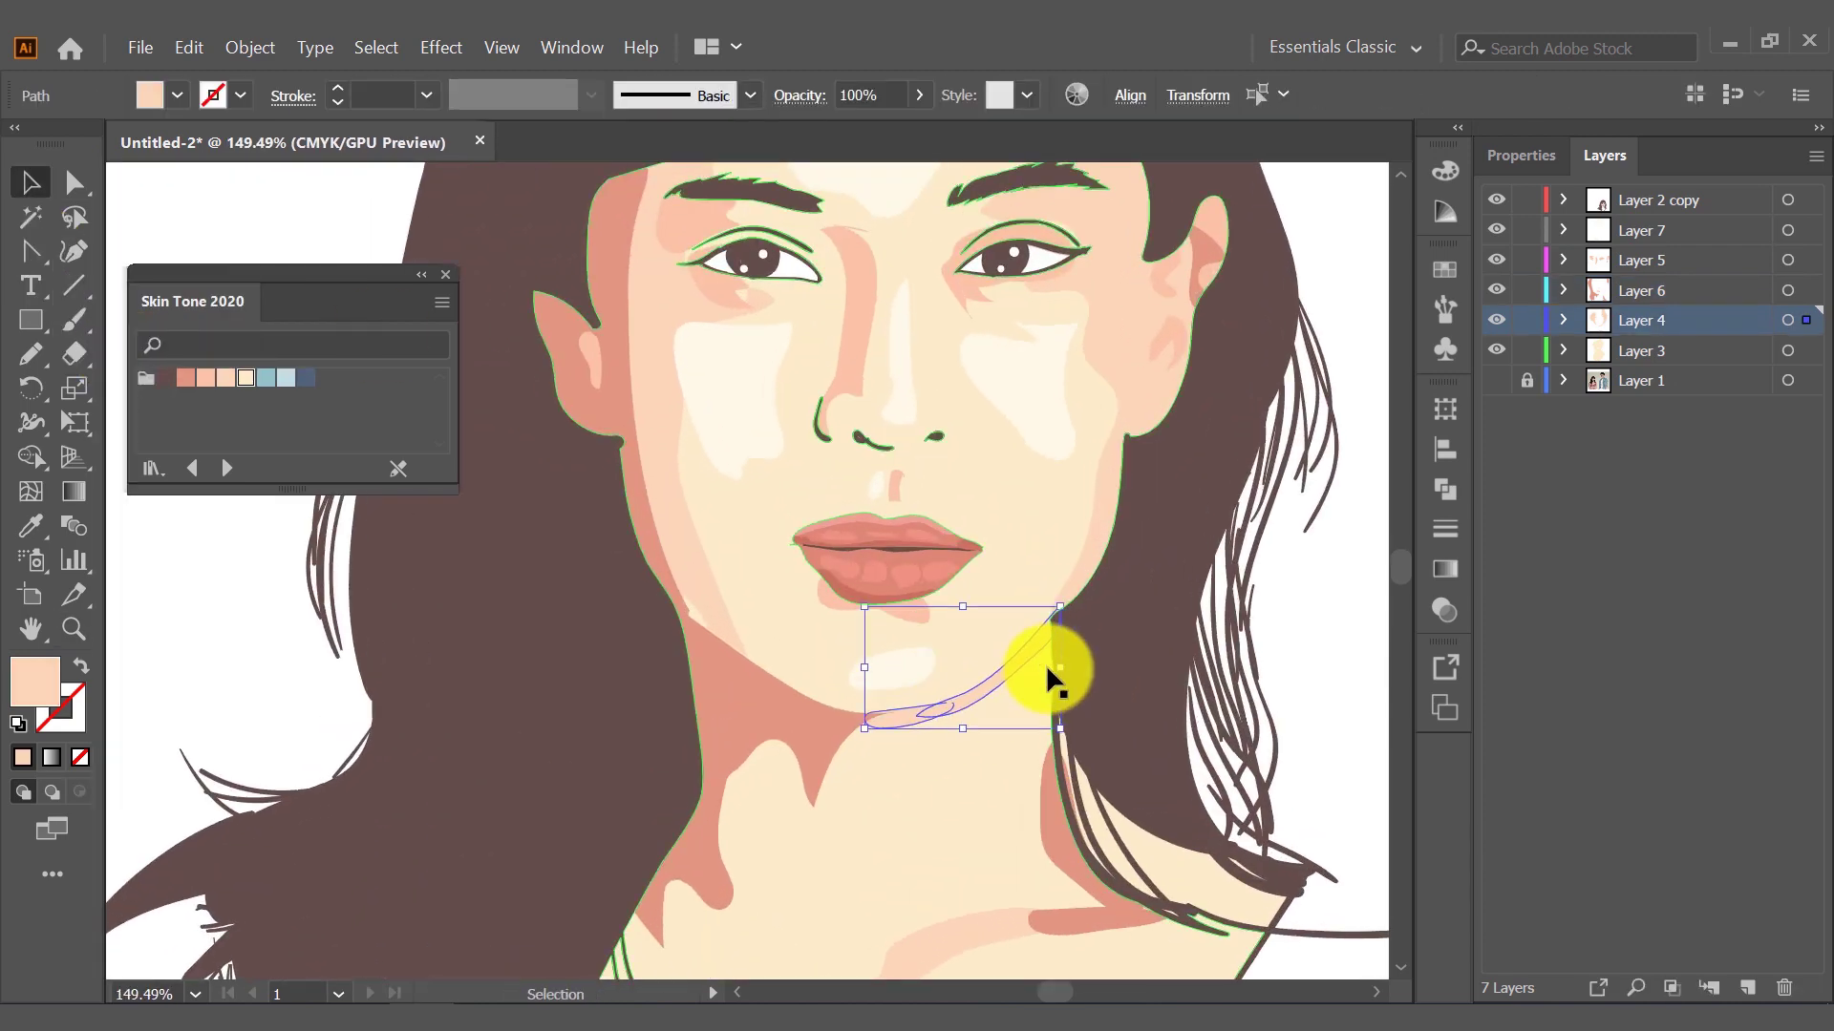
pyautogui.click(697, 611)
pyautogui.press('a')
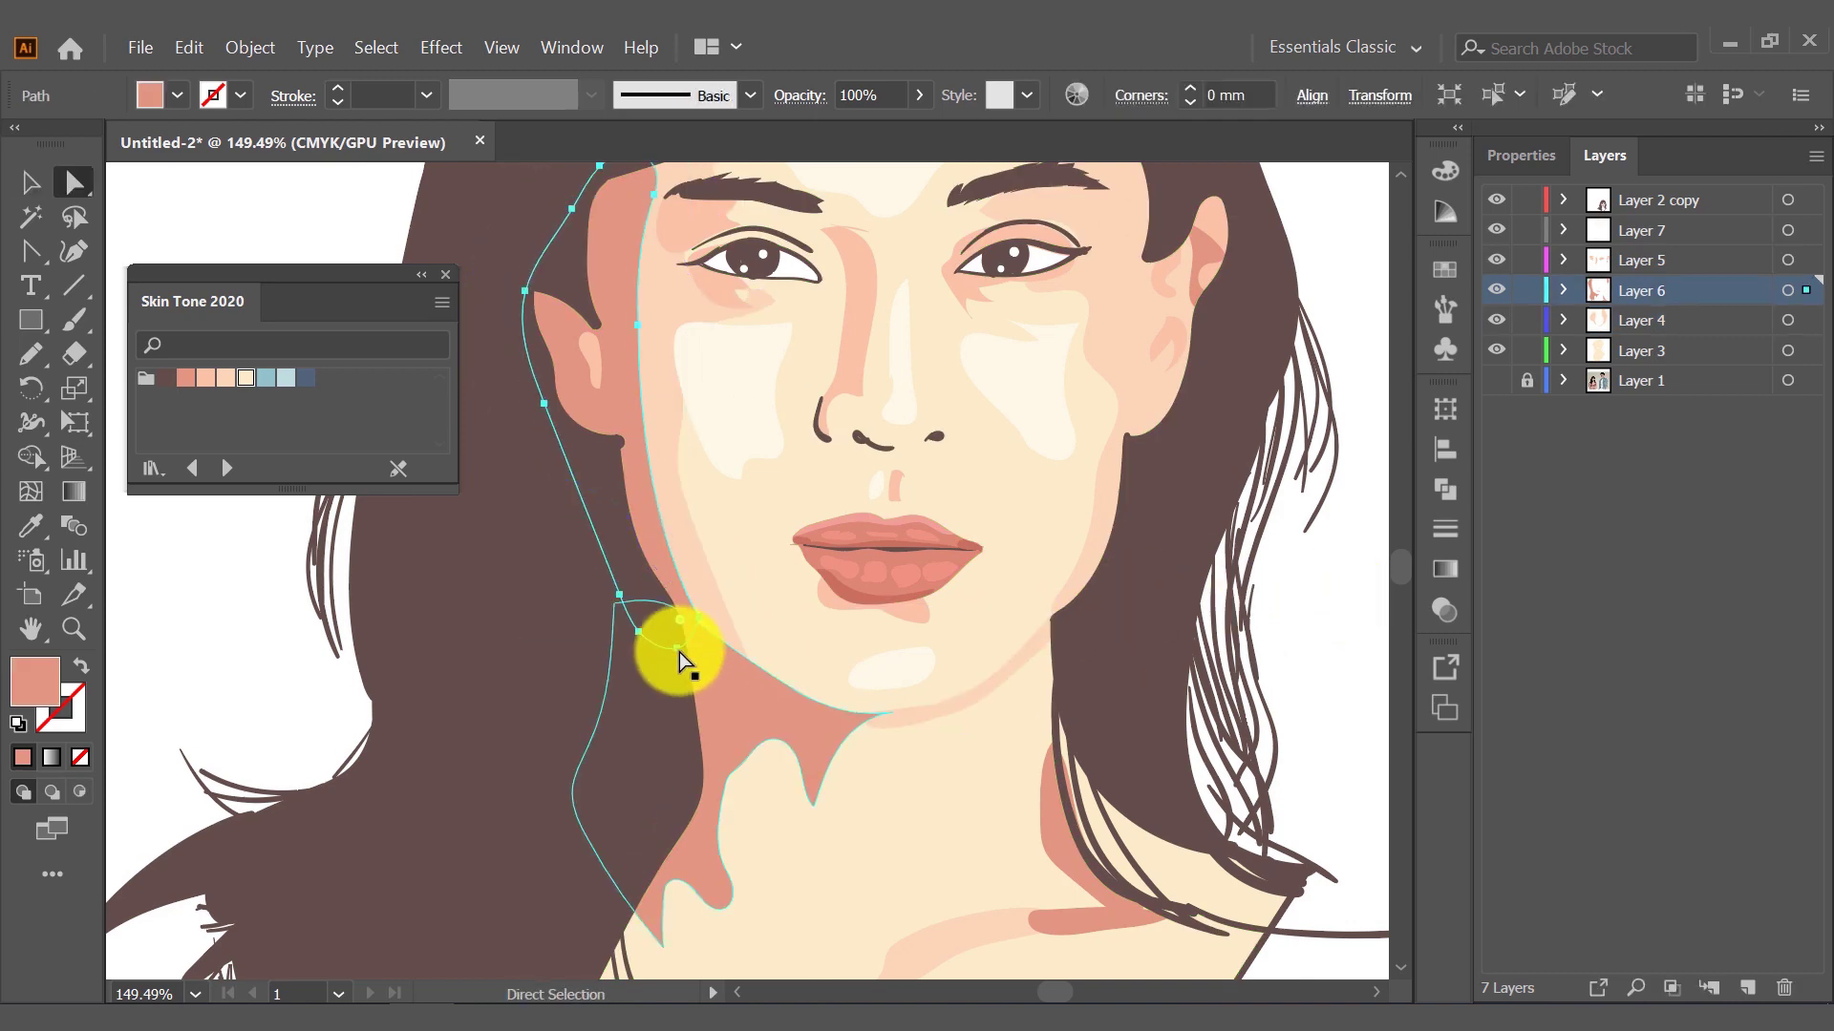
pyautogui.hotkey('shift', 'c')
pyautogui.click(708, 630)
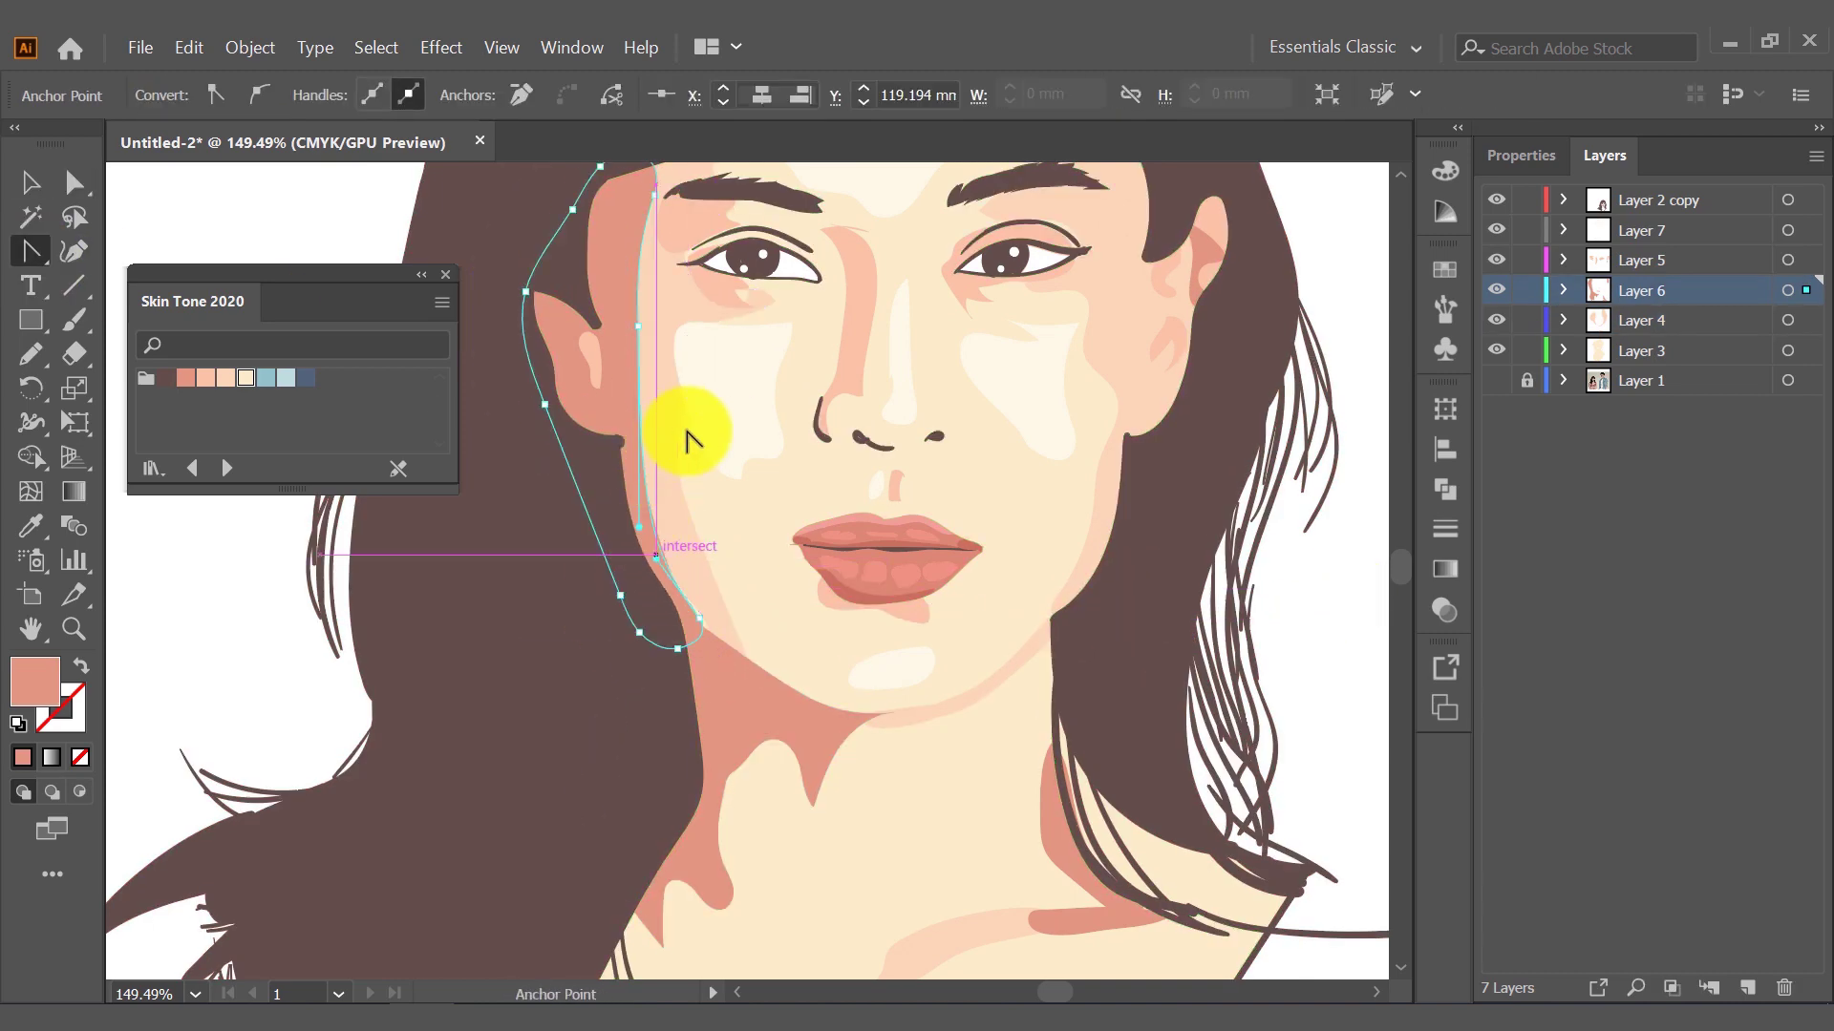
pyautogui.scroll(-2, 827, 483)
pyautogui.scroll(-2, 827, 484)
pyautogui.press('v')
pyautogui.click(999, 299)
pyautogui.click(420, 277)
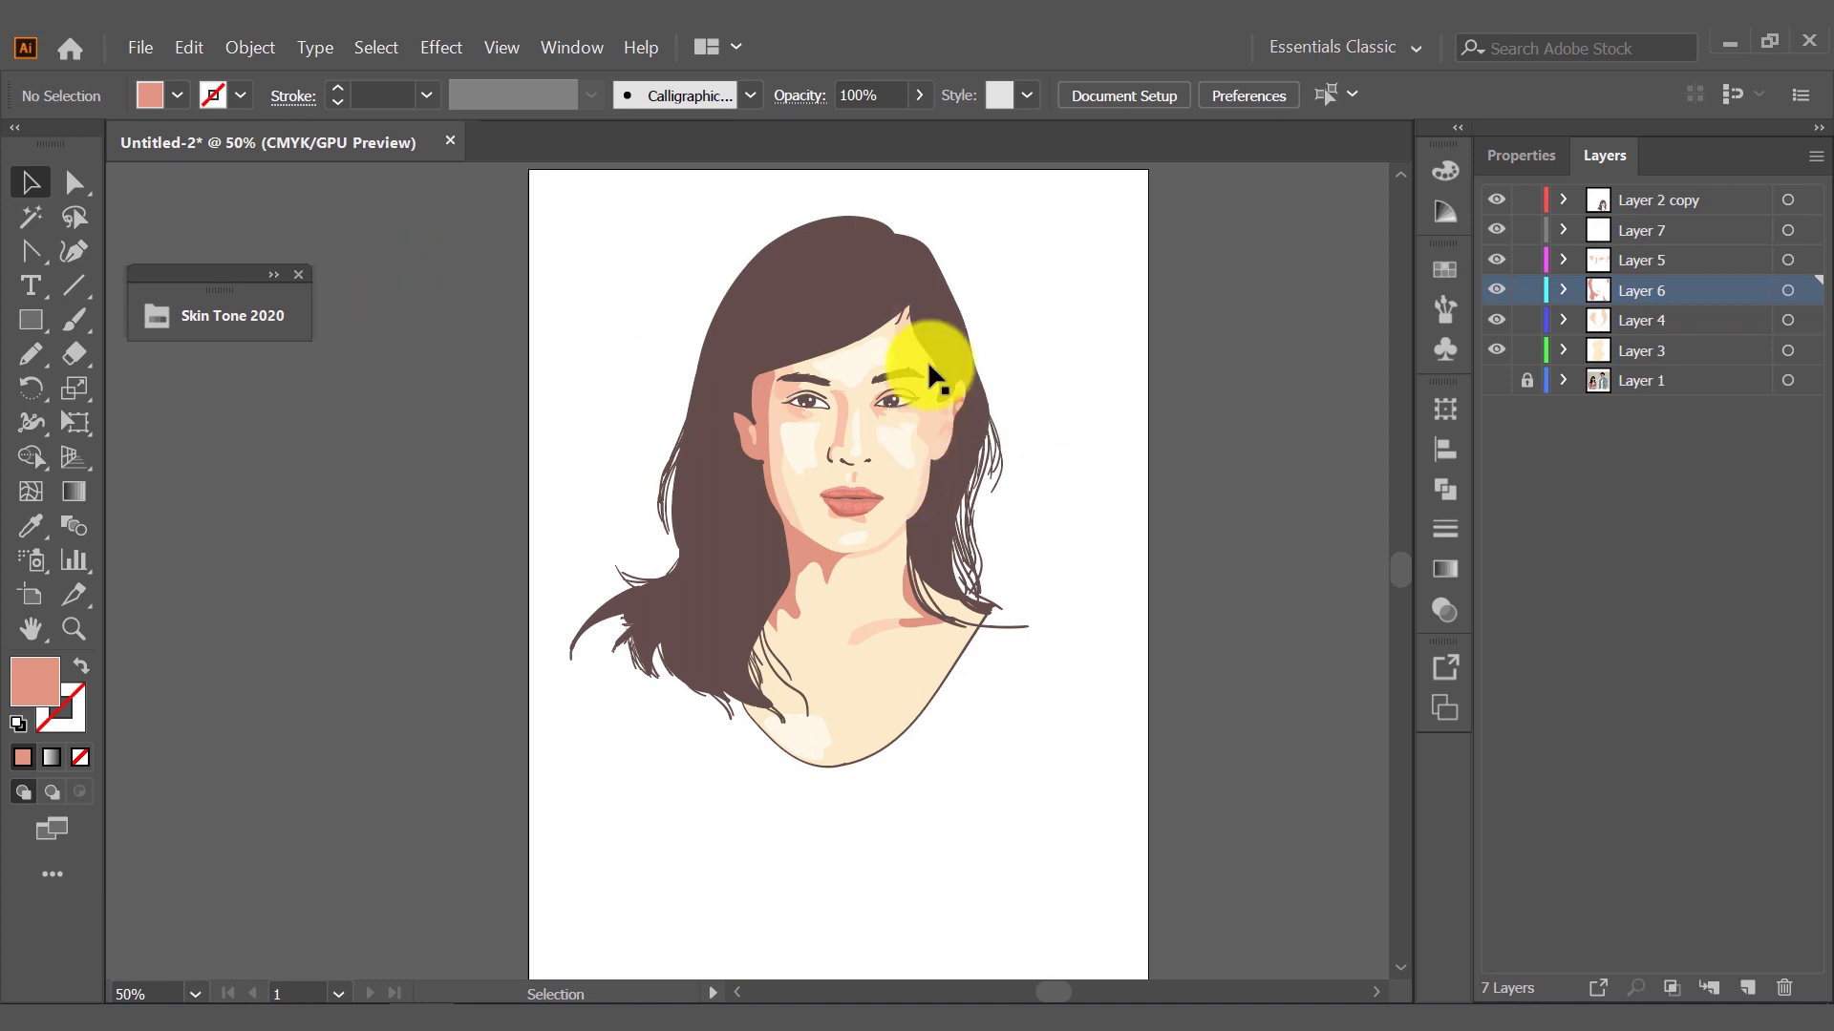
pyautogui.moveTo(905, 412); pyautogui.dragTo(948, 406)
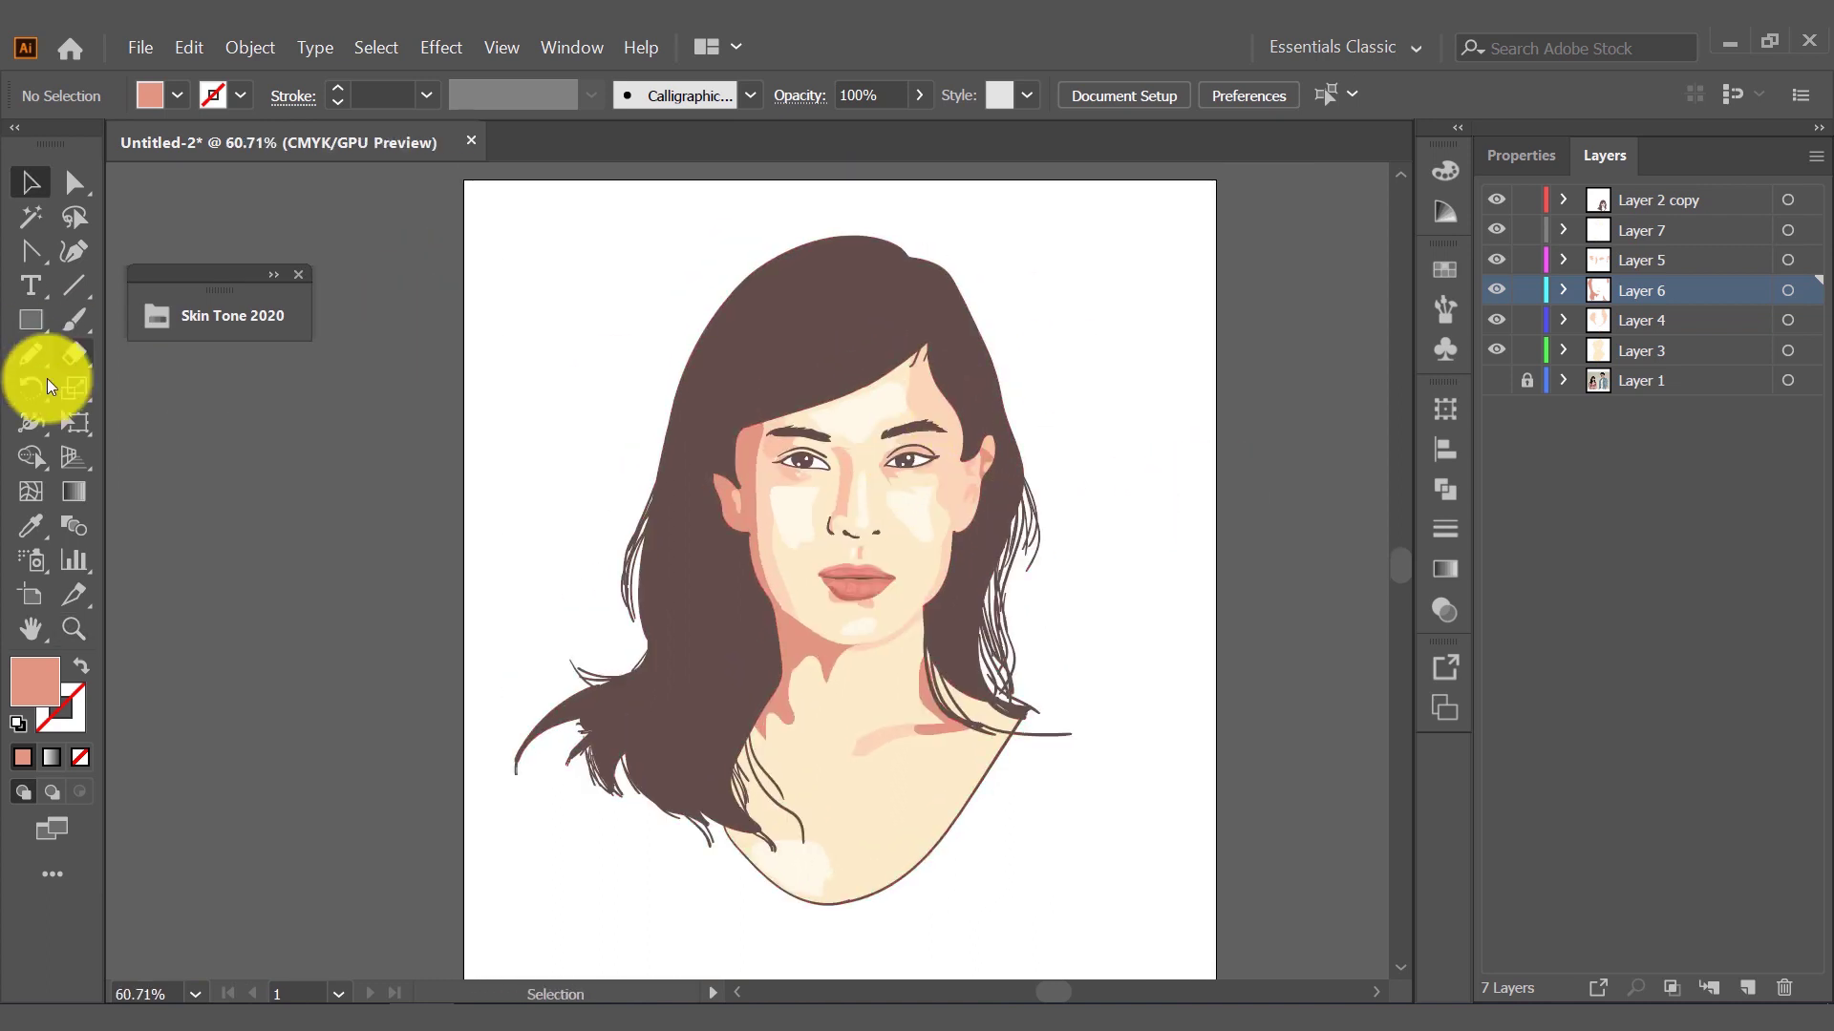
# Sample the salmon fill and draw a shadow outline down the right cheek
pyautogui.press('n')
pyautogui.press('i')
pyautogui.click(616, 468)
pyautogui.press('n')
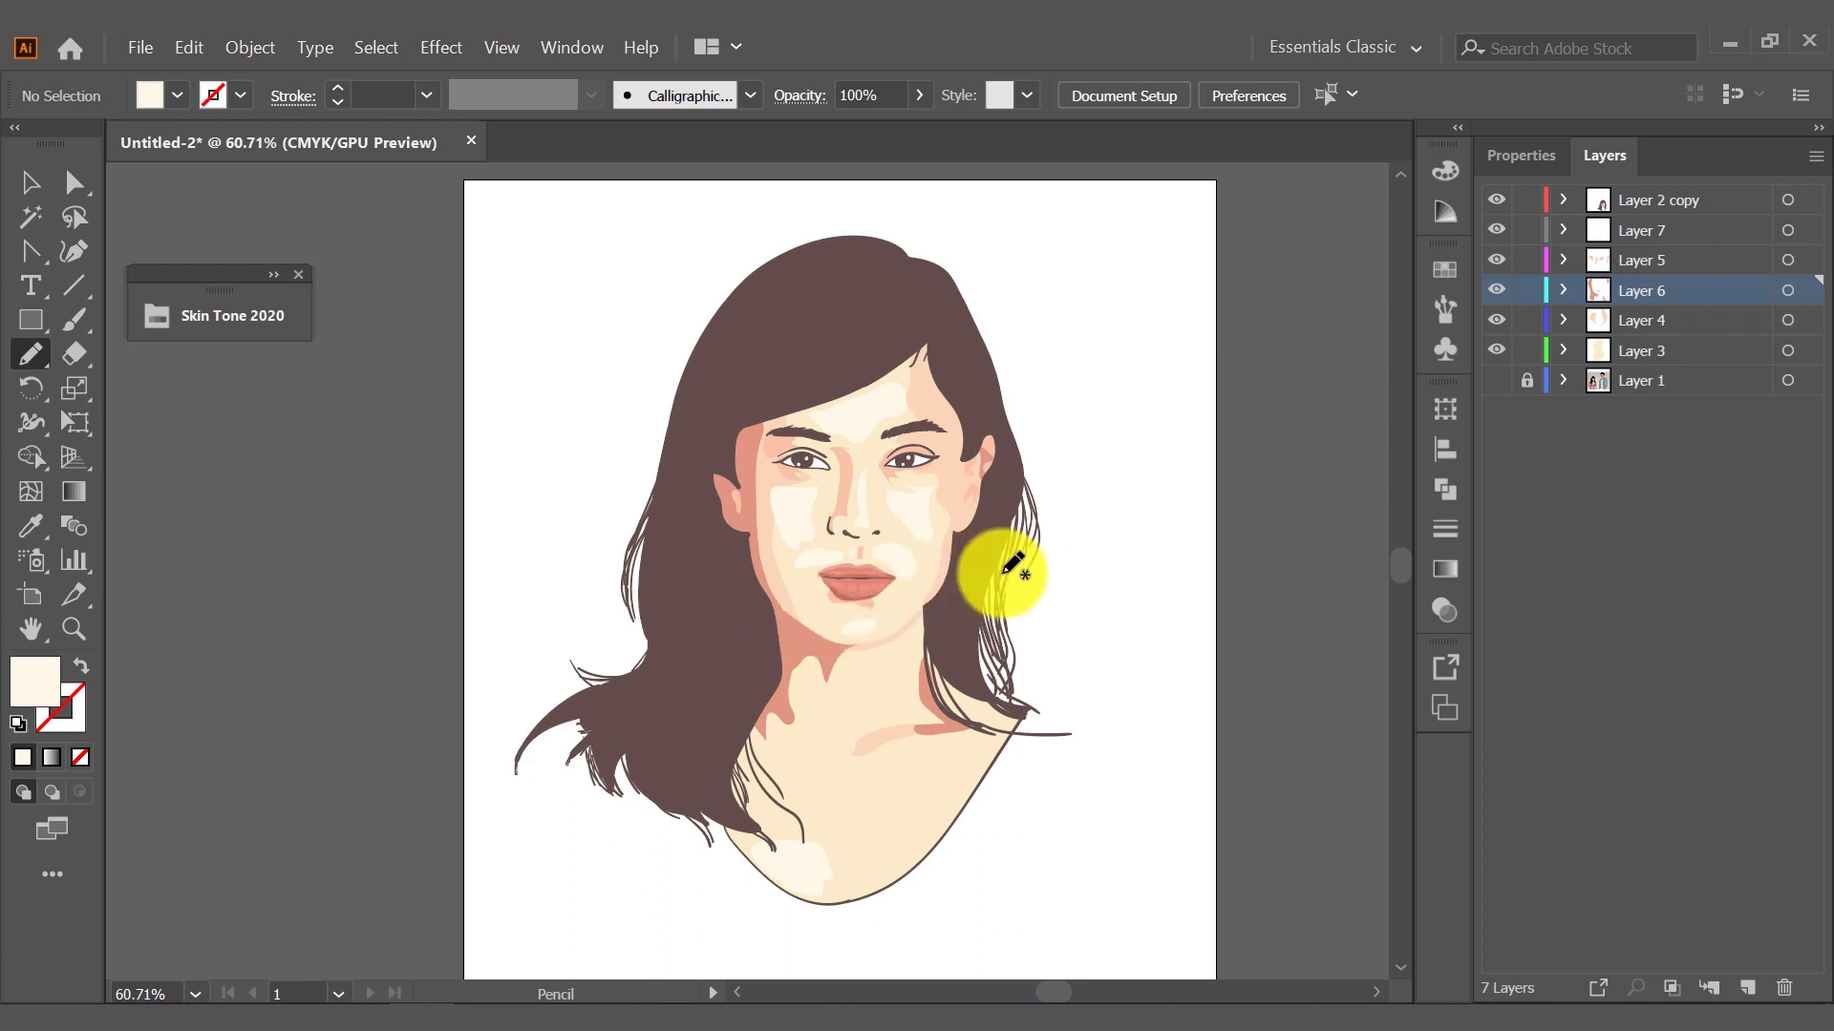
pyautogui.press('i')
pyautogui.click(777, 425)
pyautogui.press('n')
pyautogui.moveTo(922, 330); pyautogui.dragTo(943, 430)
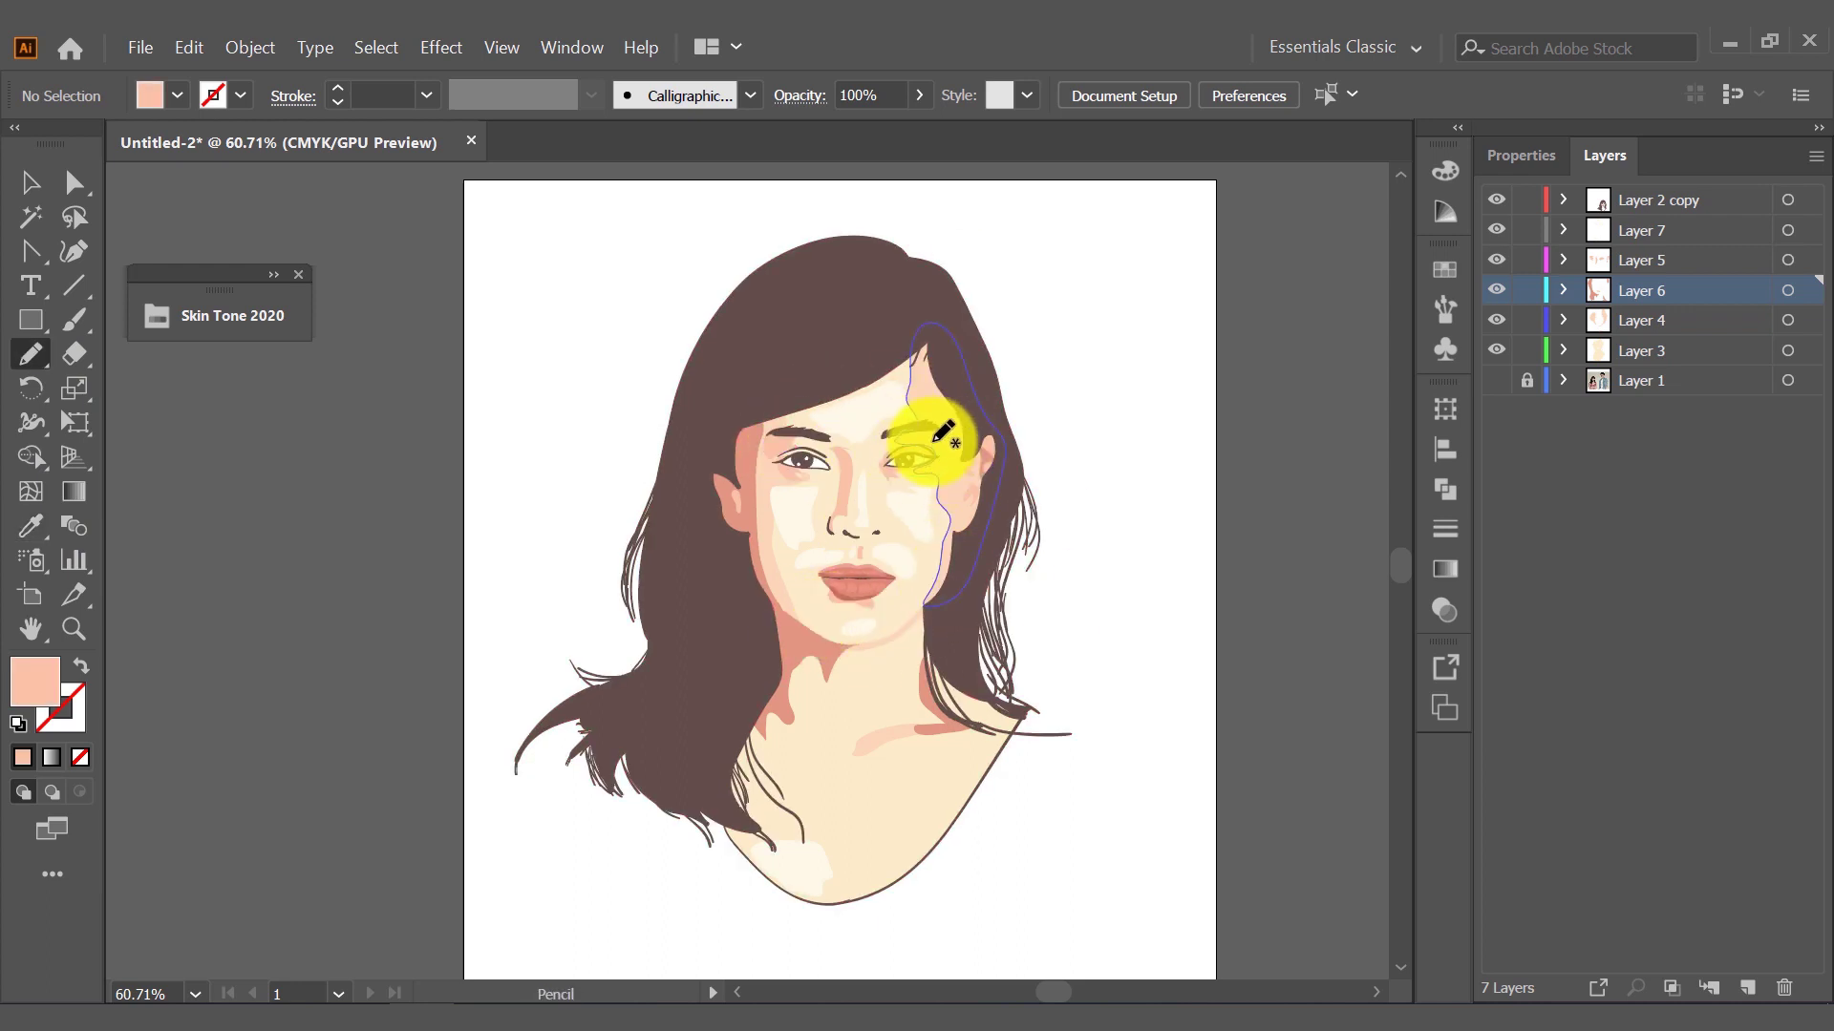
pyautogui.moveTo(918, 343); pyautogui.dragTo(944, 458)
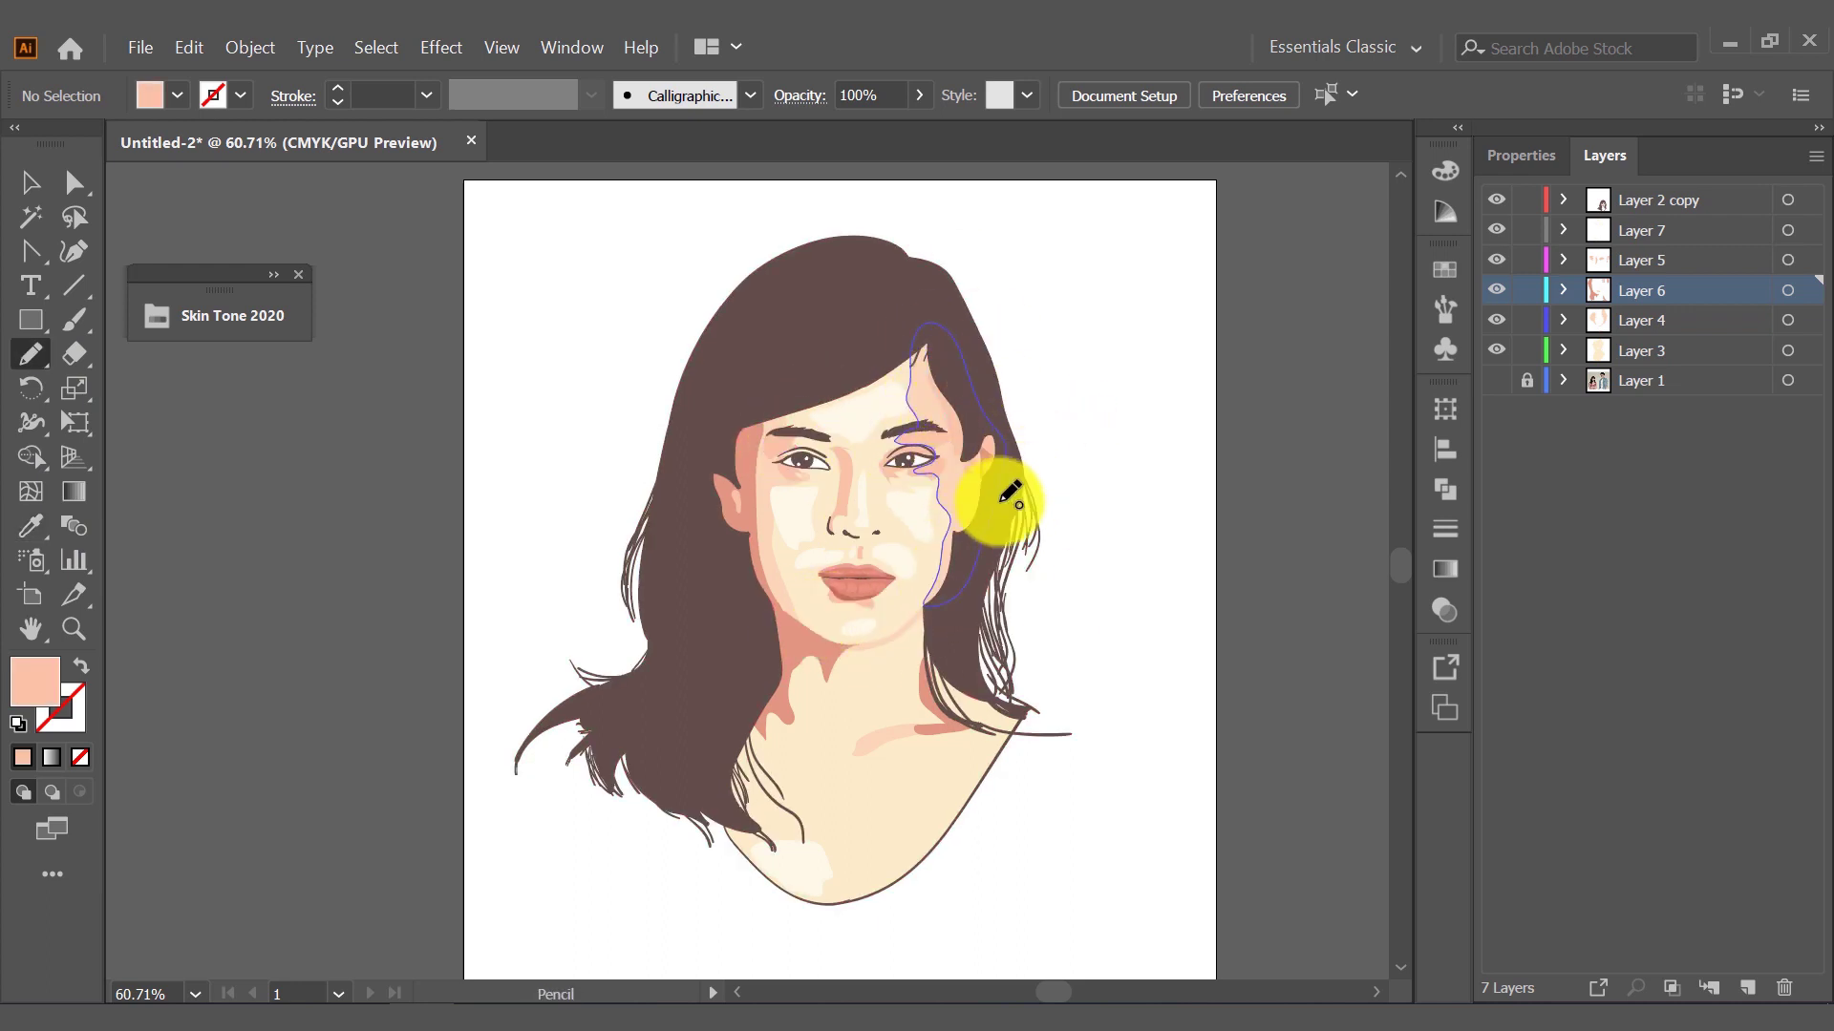
# Recolour the selected highlight shapes to cream fcecc8 and deselect
pyautogui.press('v')
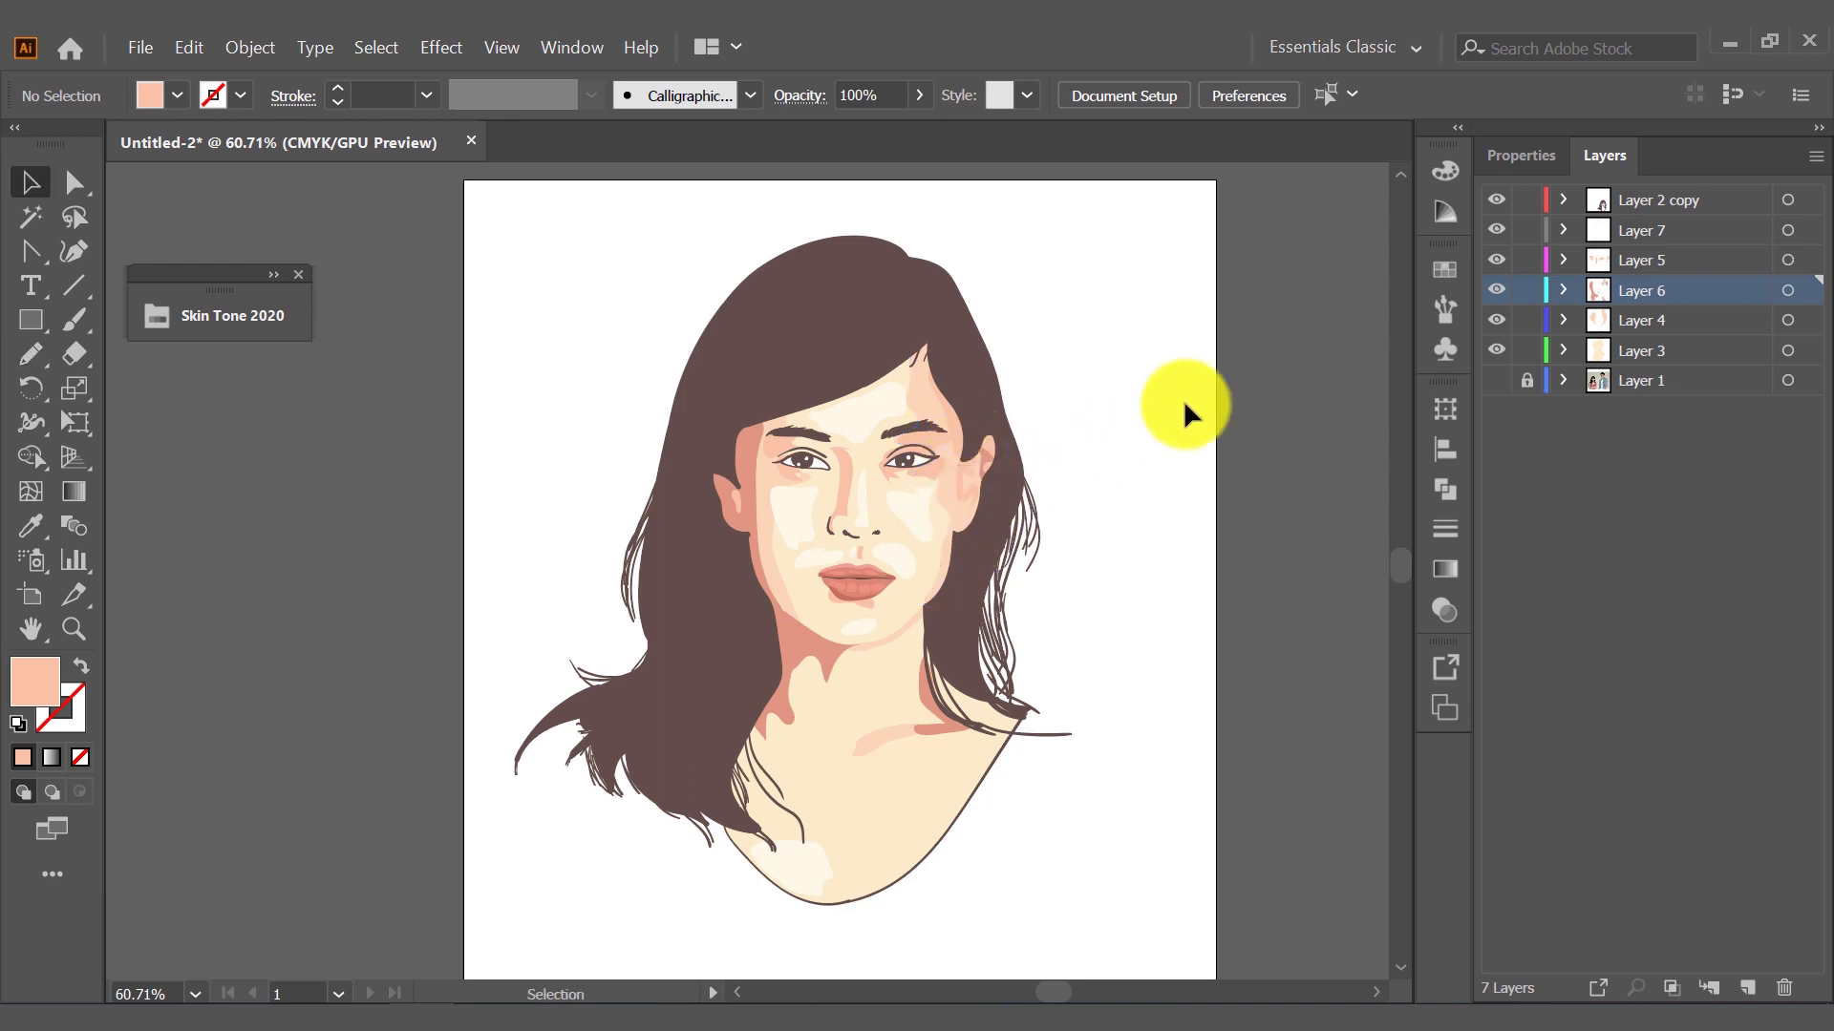
pyautogui.doubleClick(43, 678)
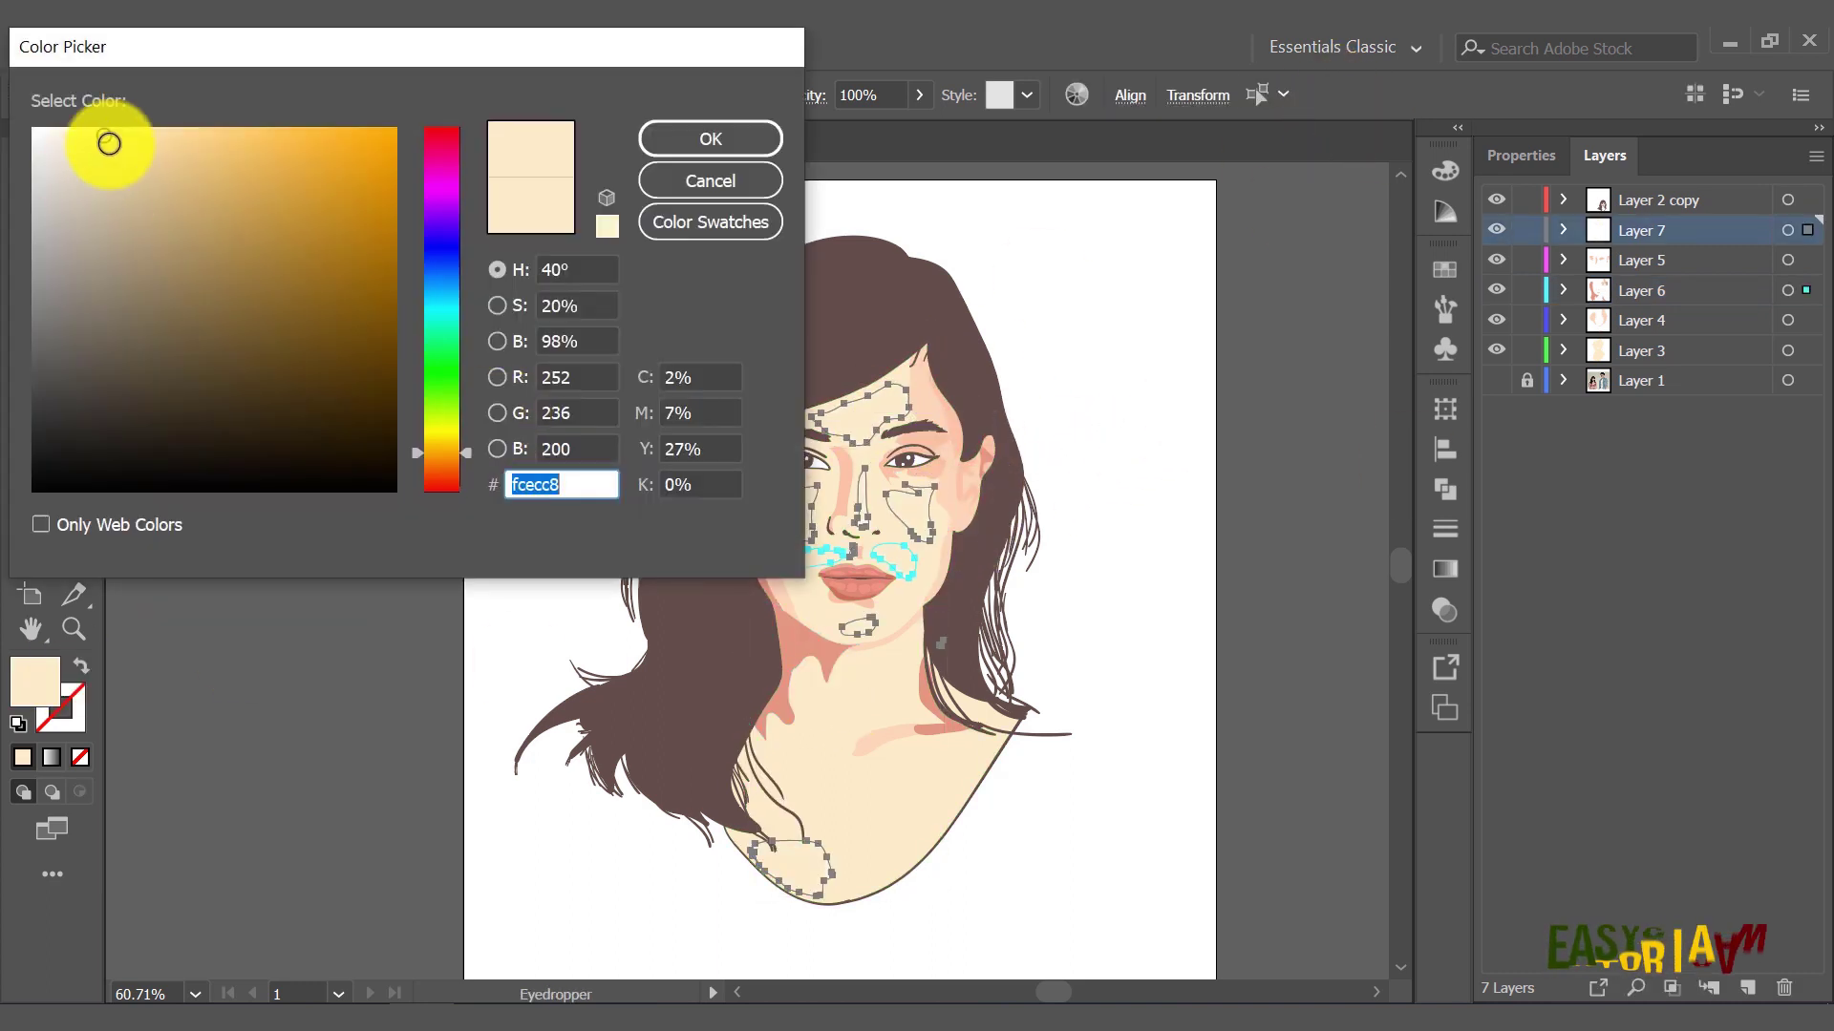
pyautogui.click(675, 138)
pyautogui.click(1047, 294)
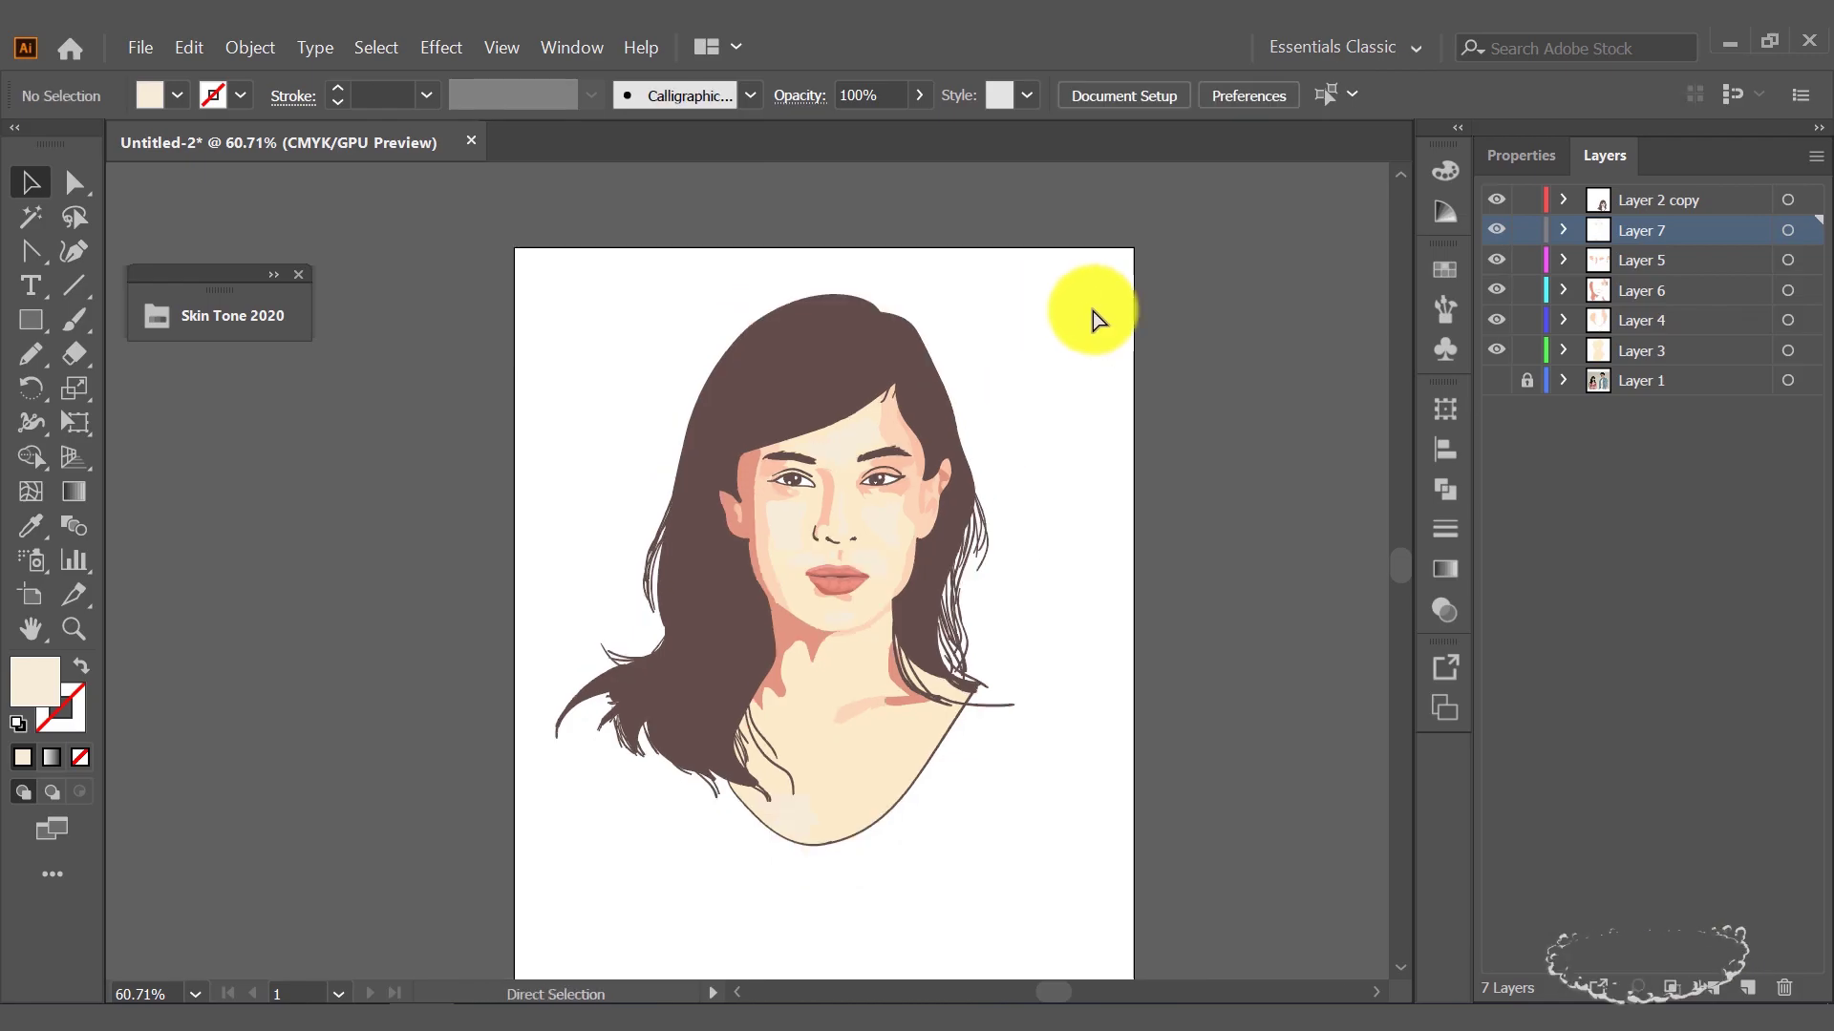